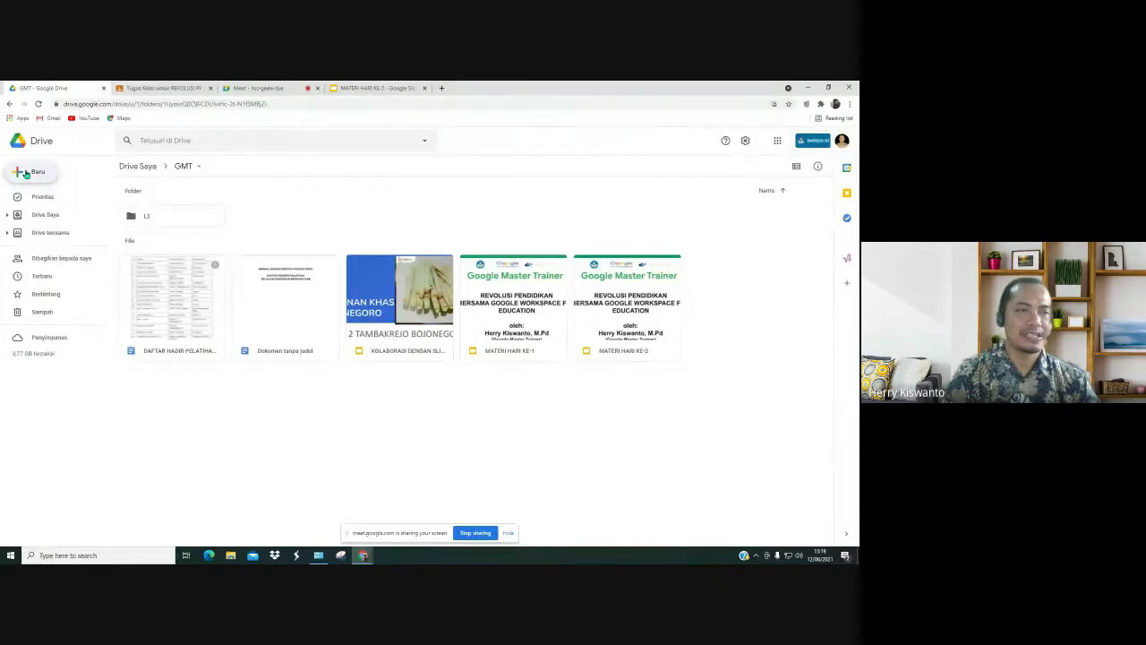
Step: Create a new blank Google Form in the GMT folder
left_click(26, 173)
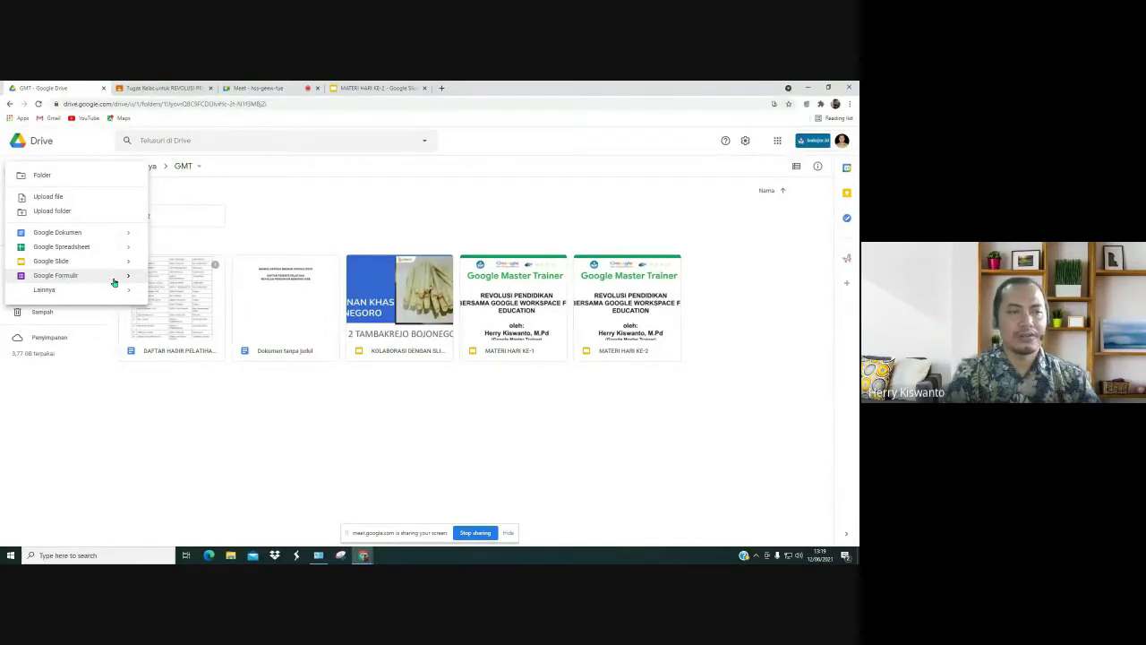
mouse_move(128, 281)
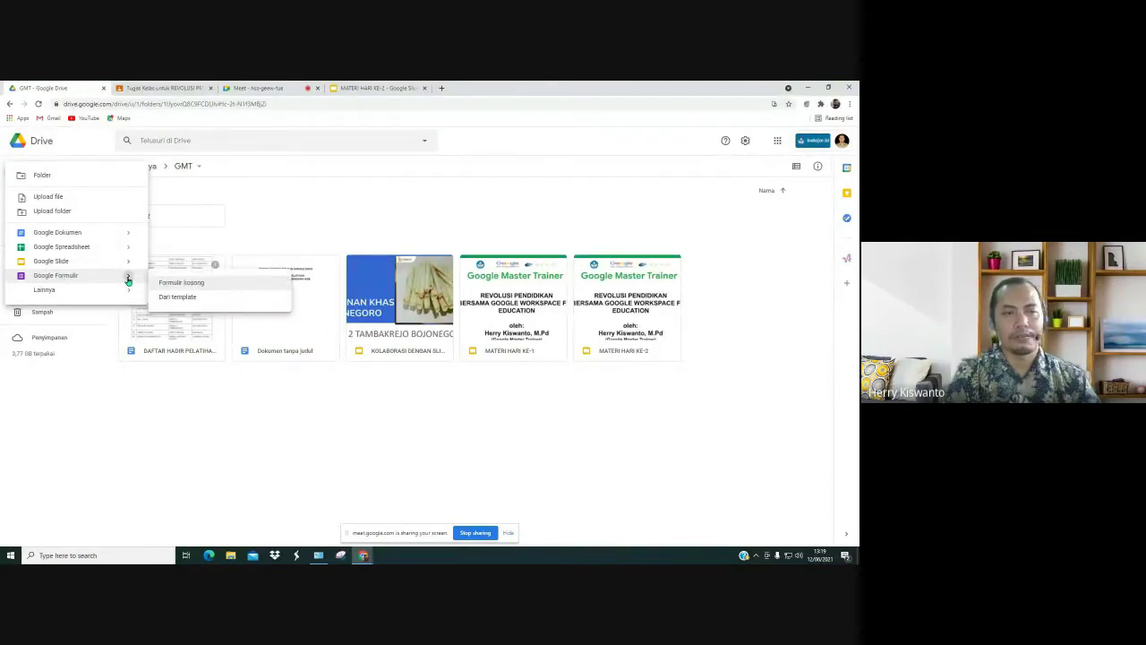
left_click(181, 283)
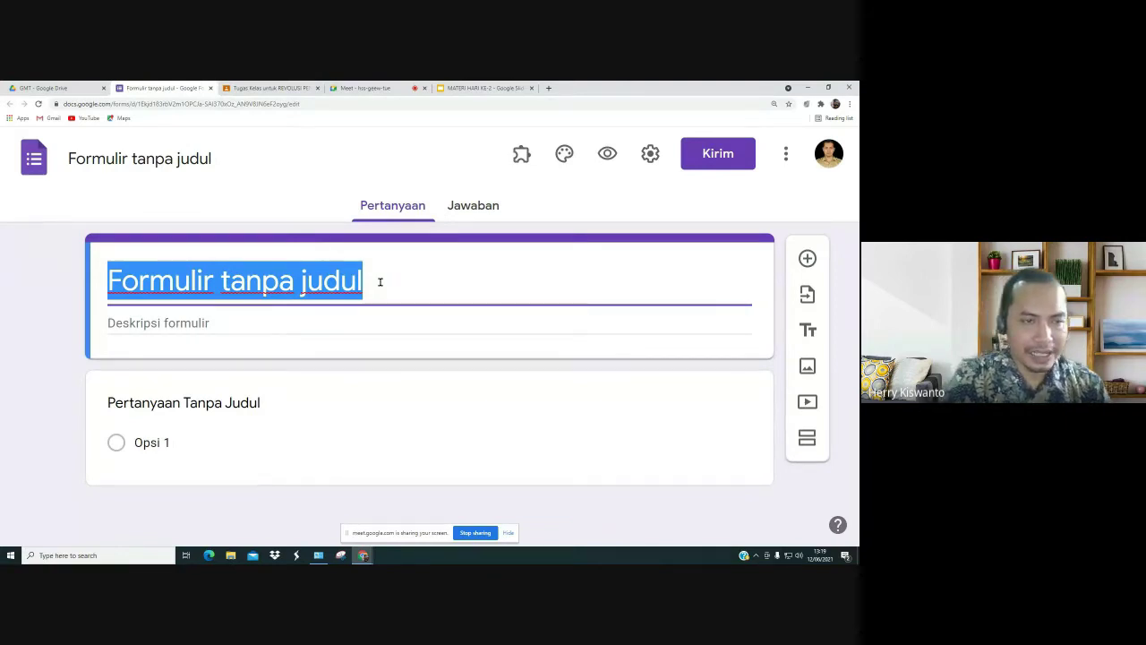
Step: Title the form "ULANGAN HARIAN" in capitals and give the form file the same name
type("ulangan")
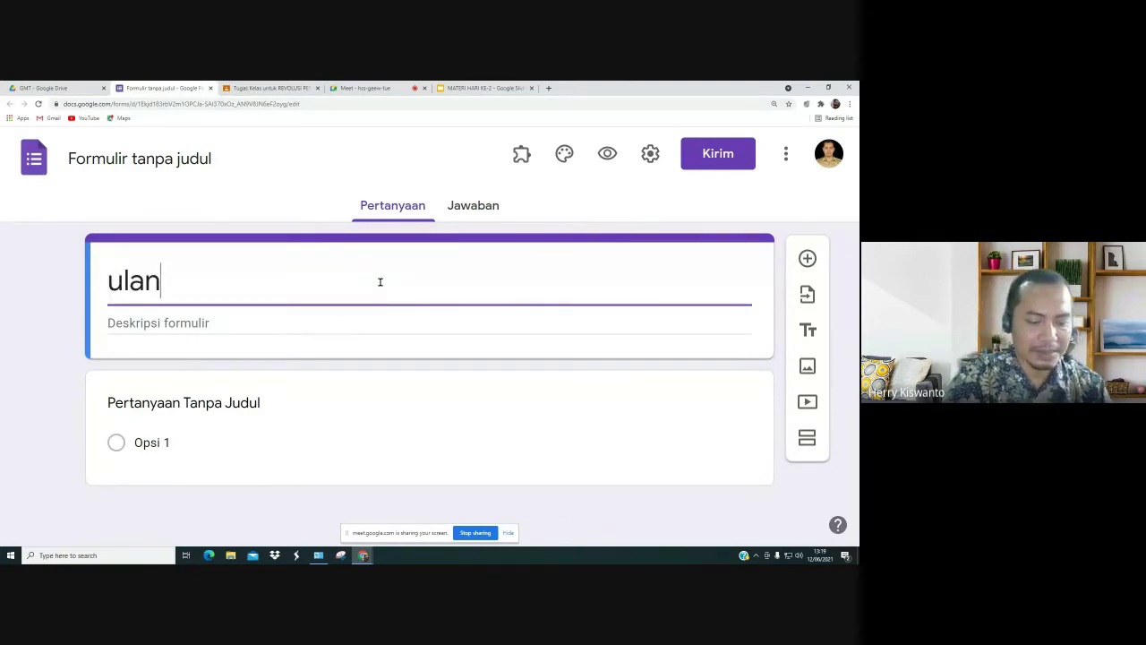
key("BackSpace")
key("BackSpace")
key("BackSpace")
key("BackSpace")
key("BackSpace")
key("BackSpace")
key("BackSpace")
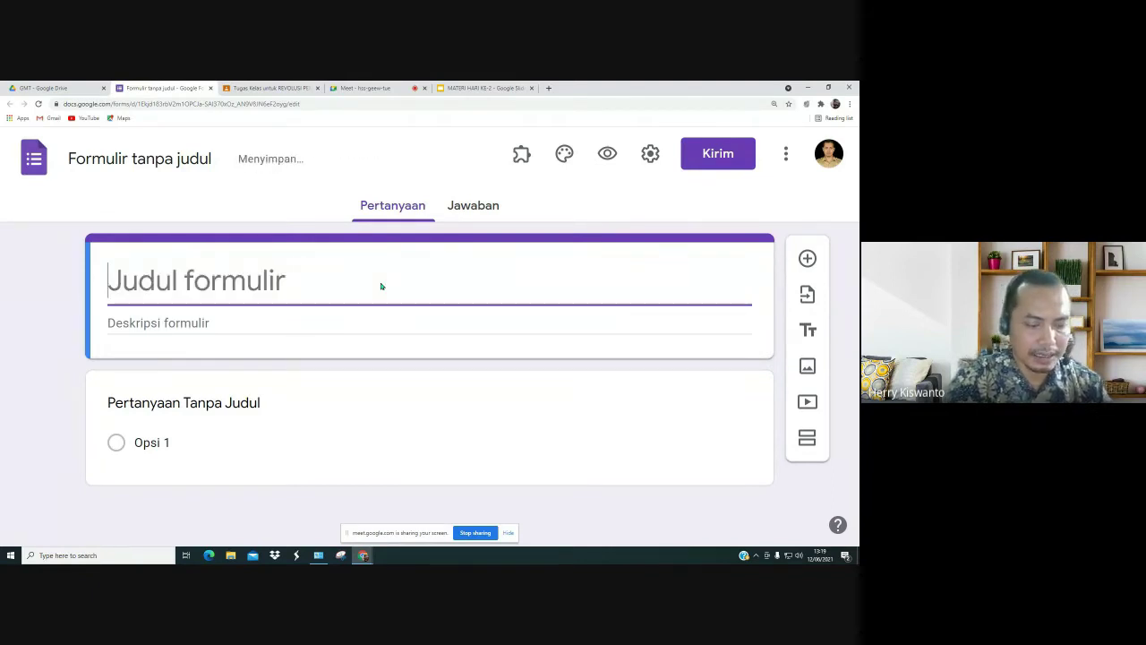
type("ULANGAN HARIAN")
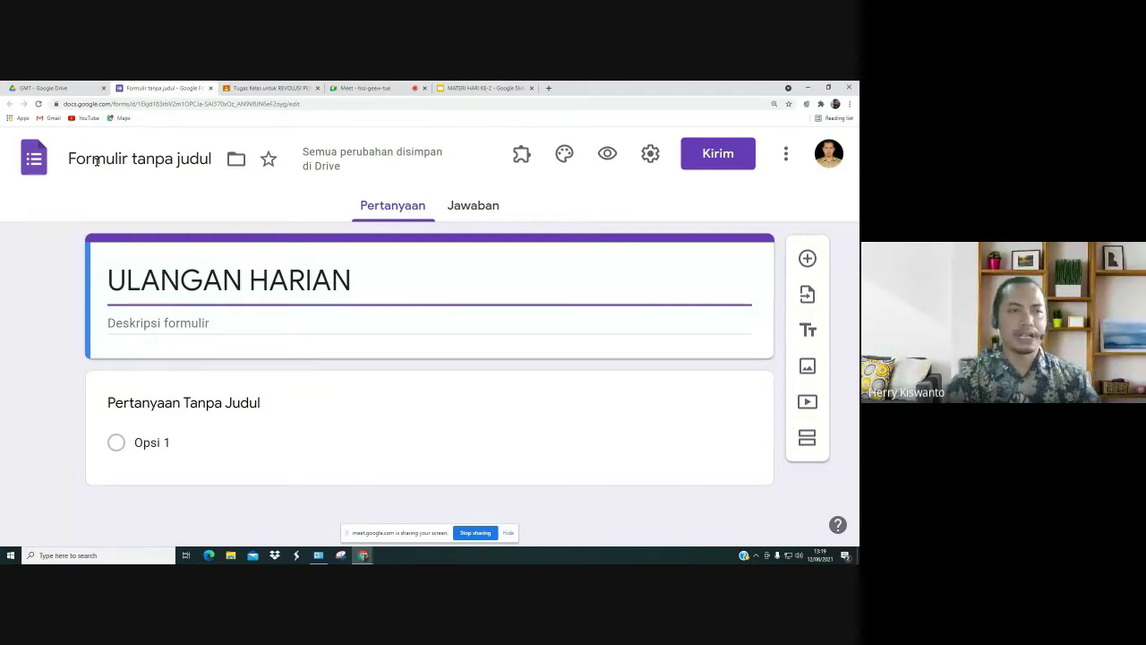
left_click(161, 159)
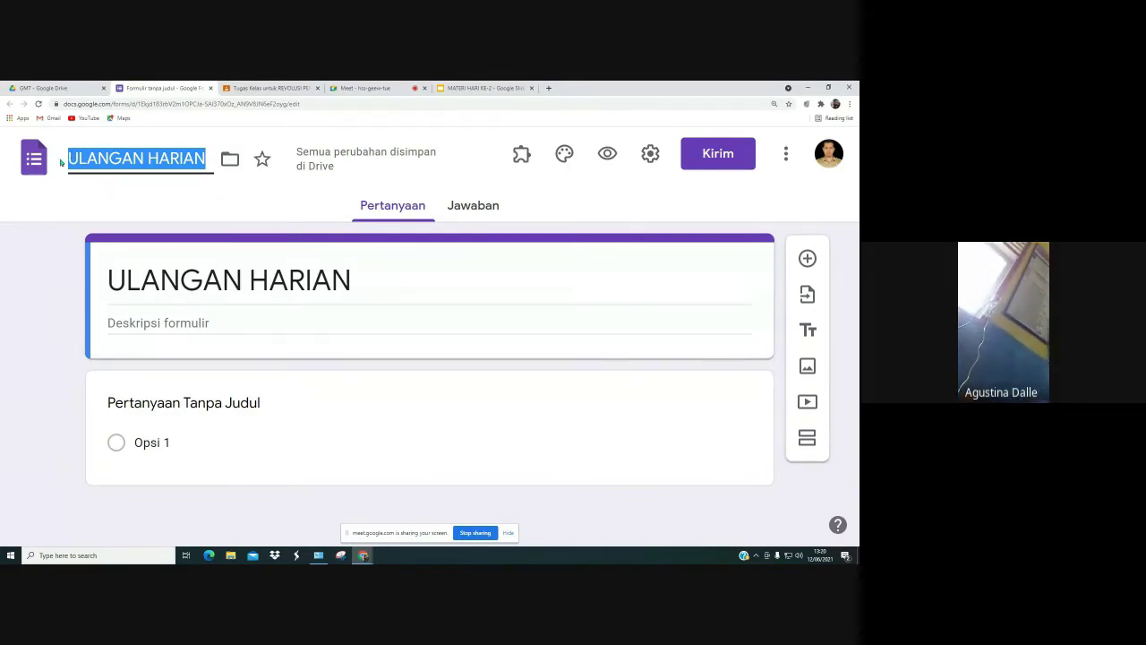
left_click(366, 88)
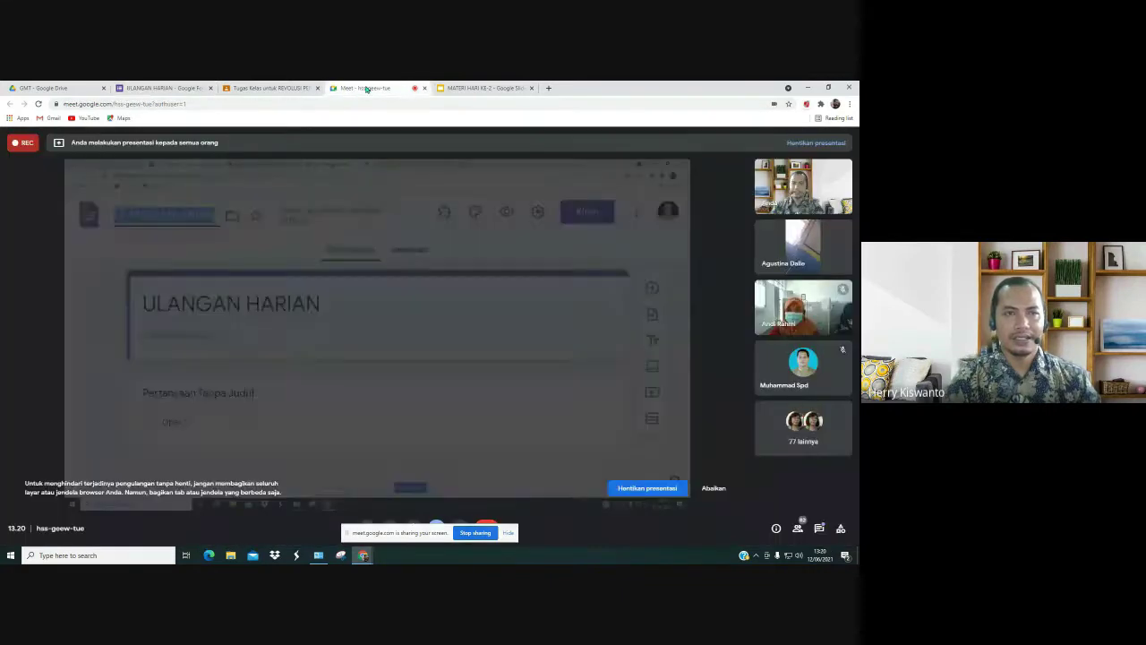
left_click(157, 87)
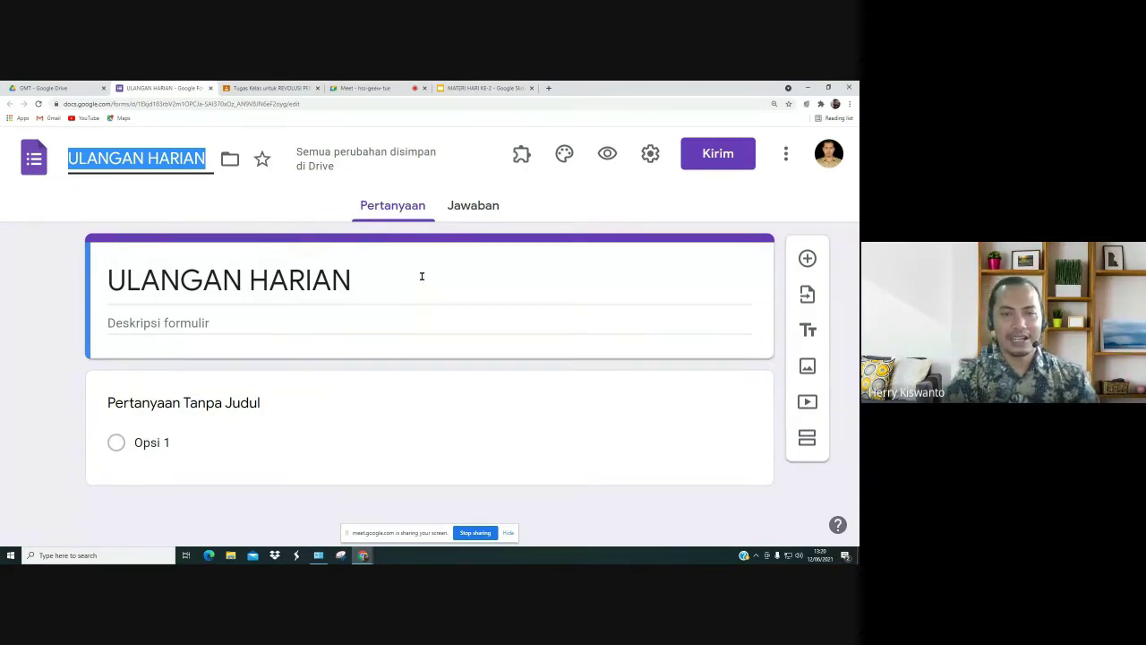
left_click(422, 276)
left_click(407, 283)
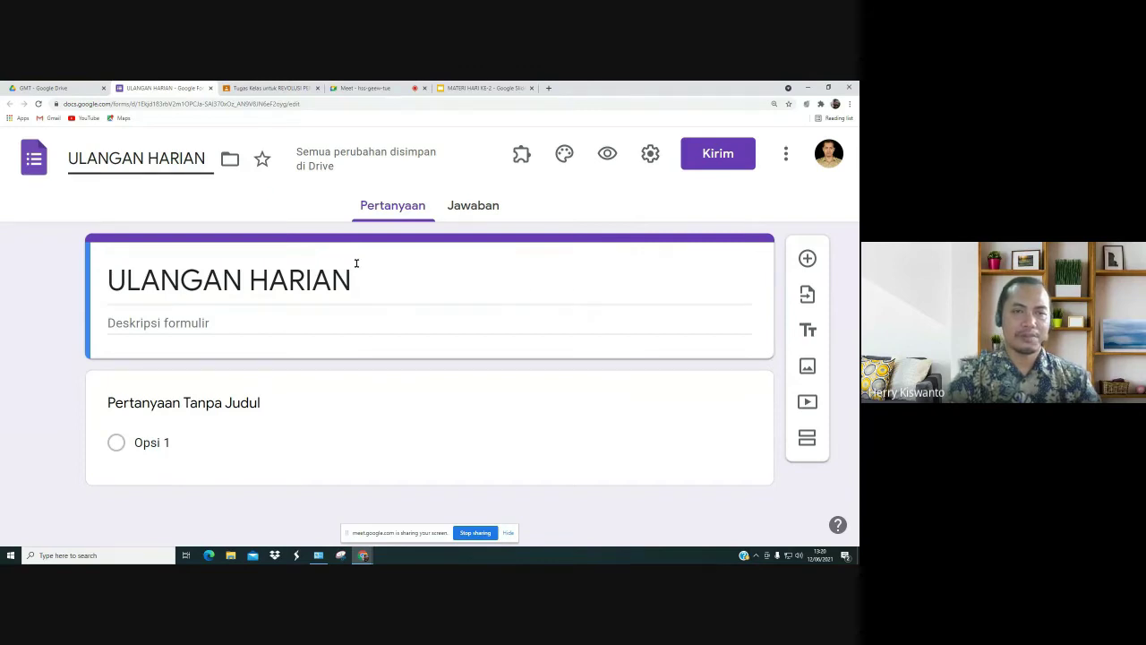
triple_click(362, 276)
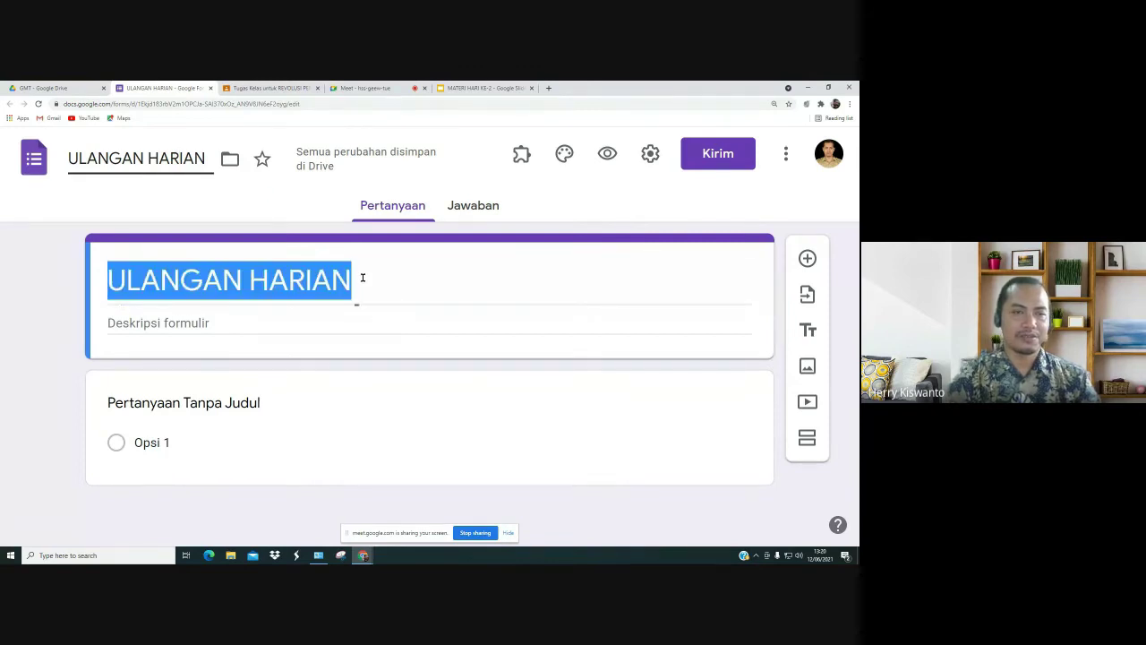
left_click(249, 323)
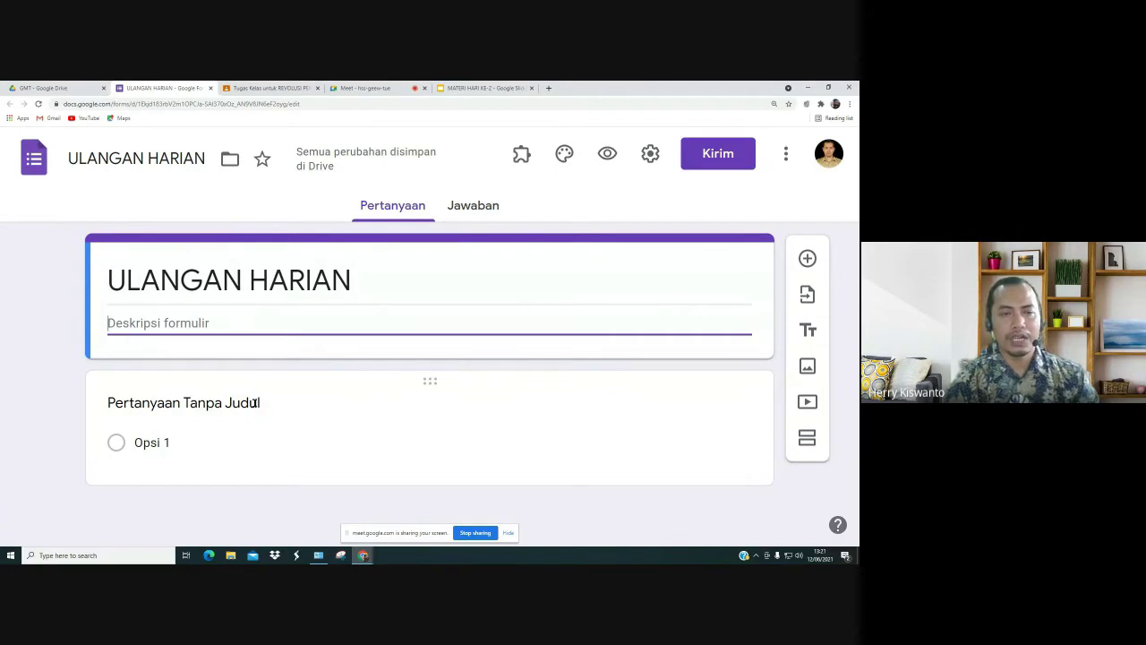
Step: Title the form's first question "Nama" and make answering it required
left_click(261, 402)
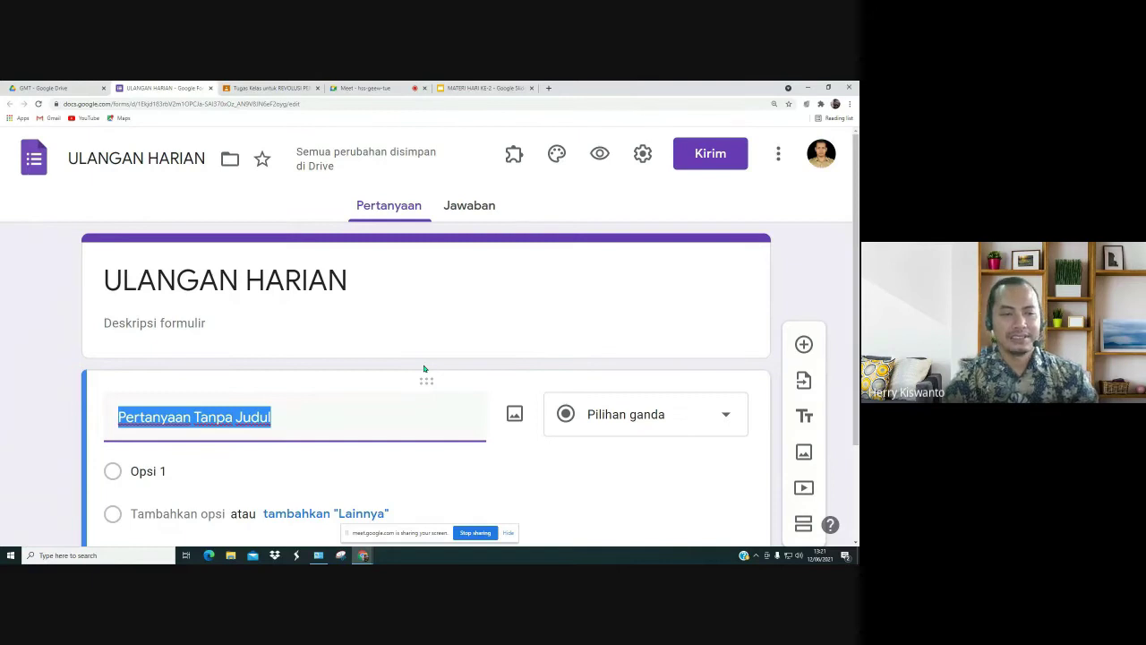
type("Nama")
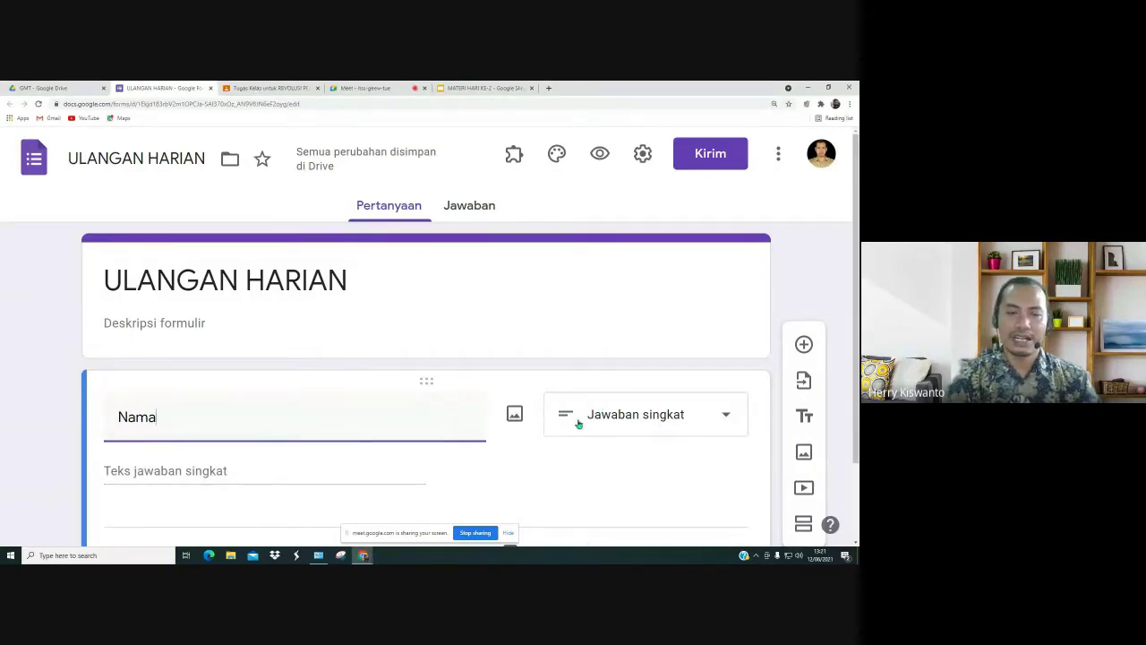
scroll(293, 465, "down", 2)
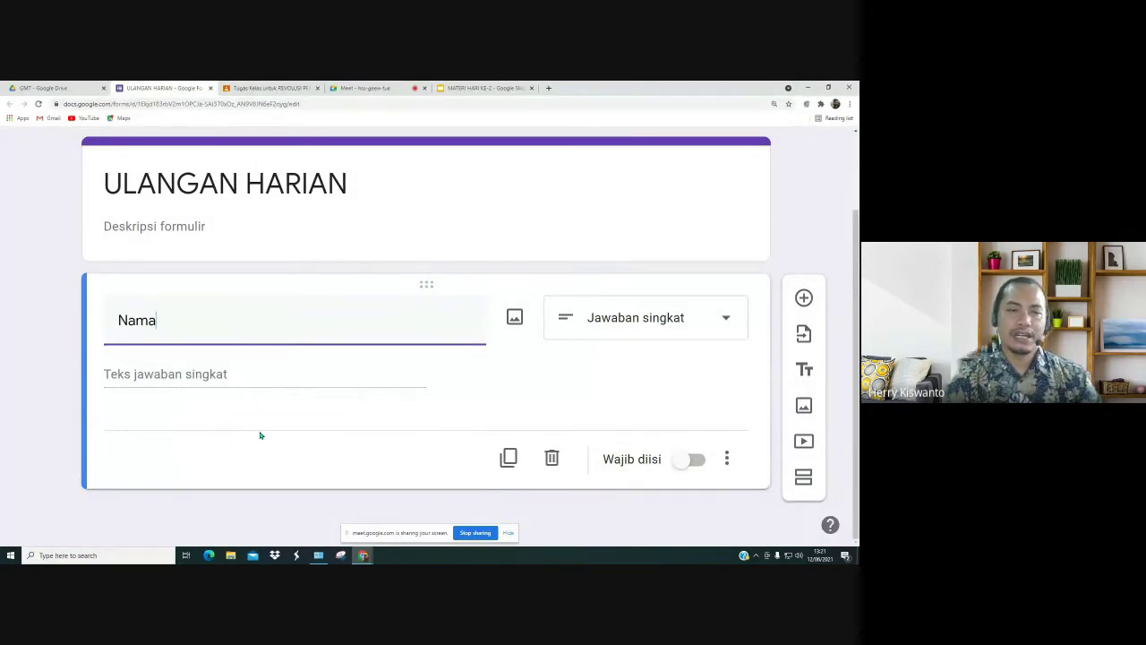
left_click(699, 460)
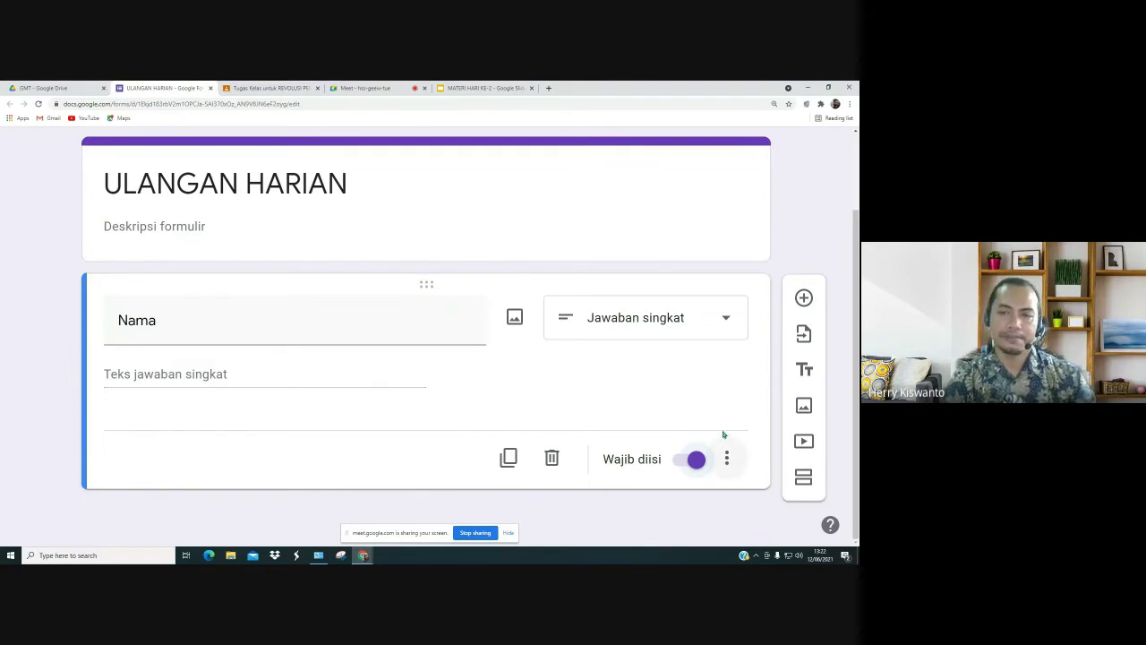
Step: Add a second question titled "Kelas" and set its type to Drop-down
left_click(805, 298)
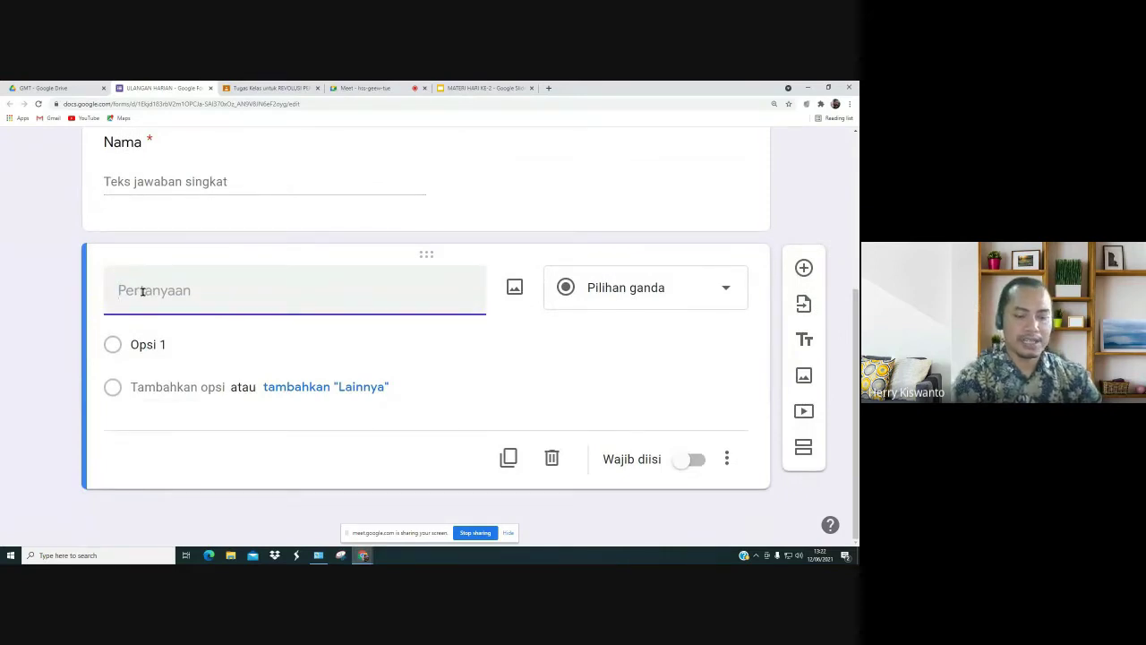
type("K")
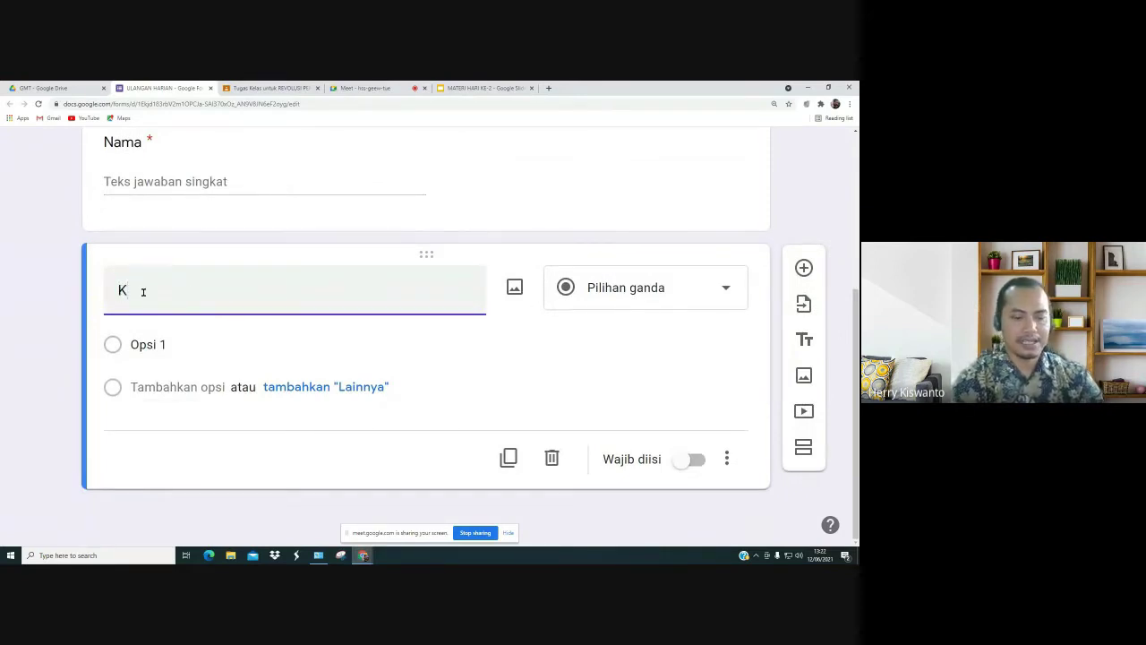
type("elas")
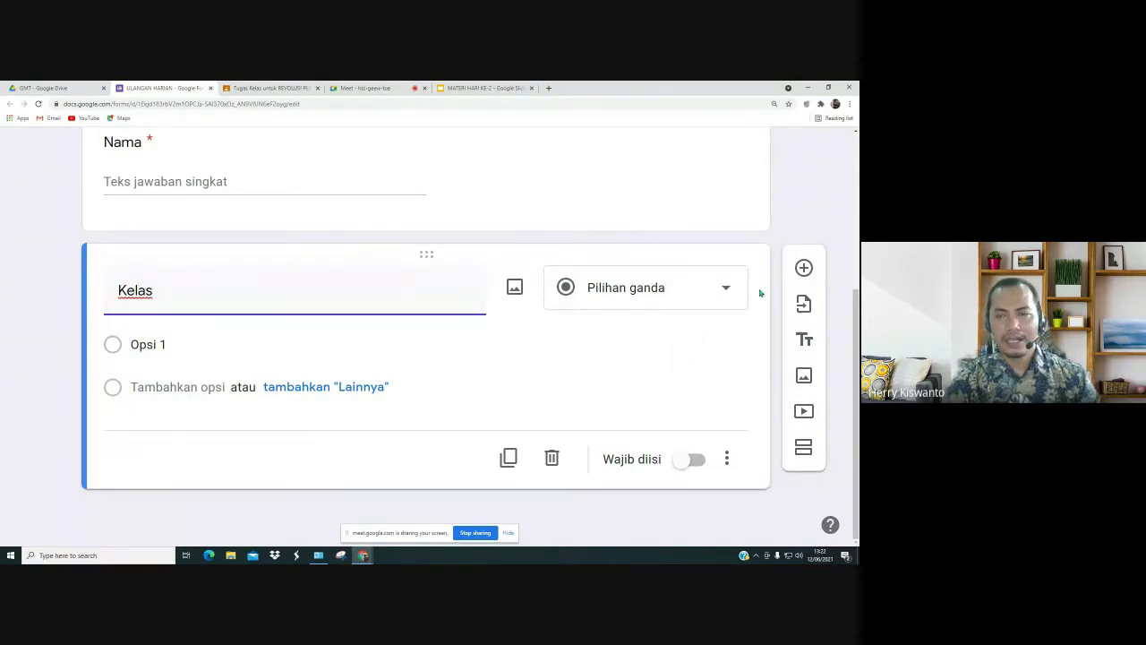
left_click(727, 292)
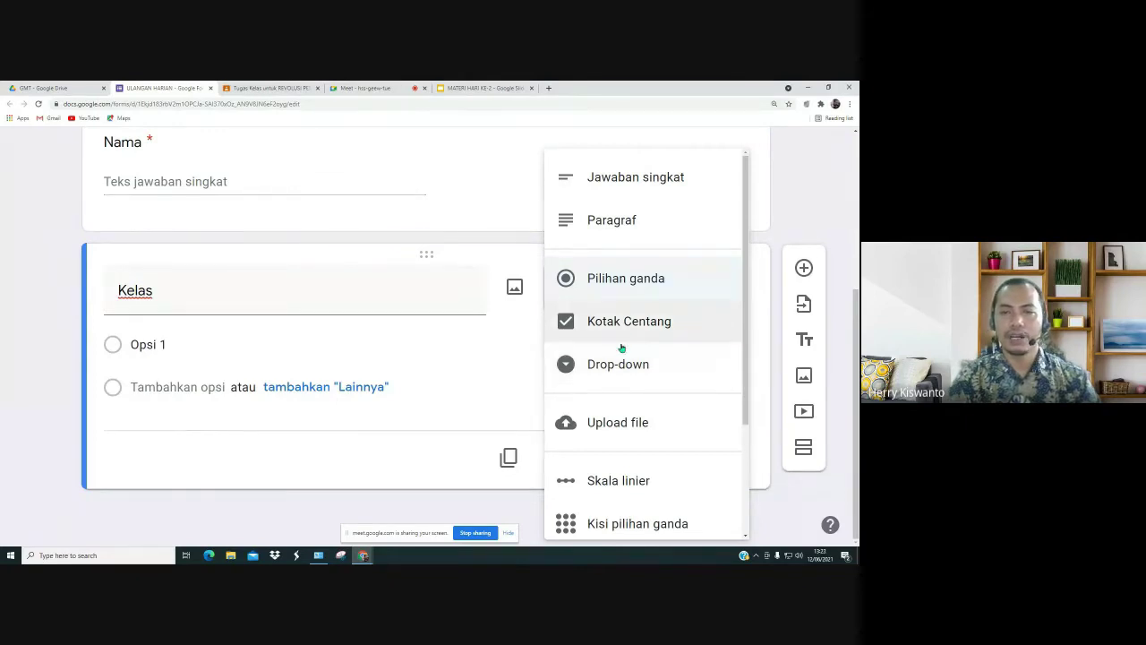
left_click(648, 368)
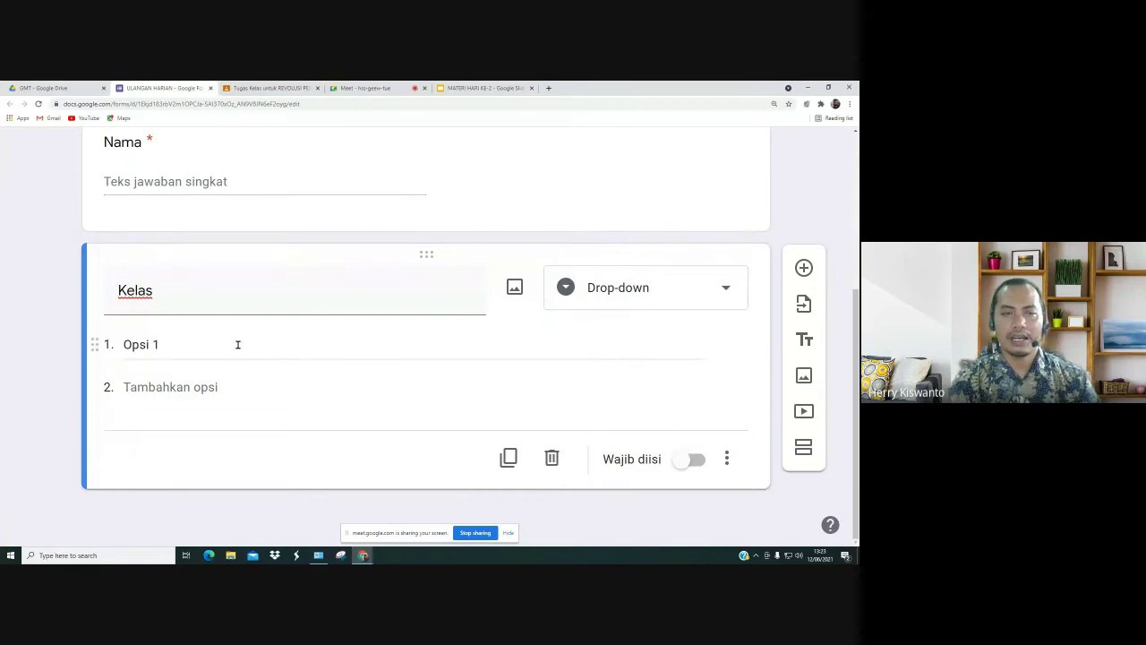
Step: Enter 8A, 8B and 8C as the options of the "Kelas" question and make it required
left_click(191, 341)
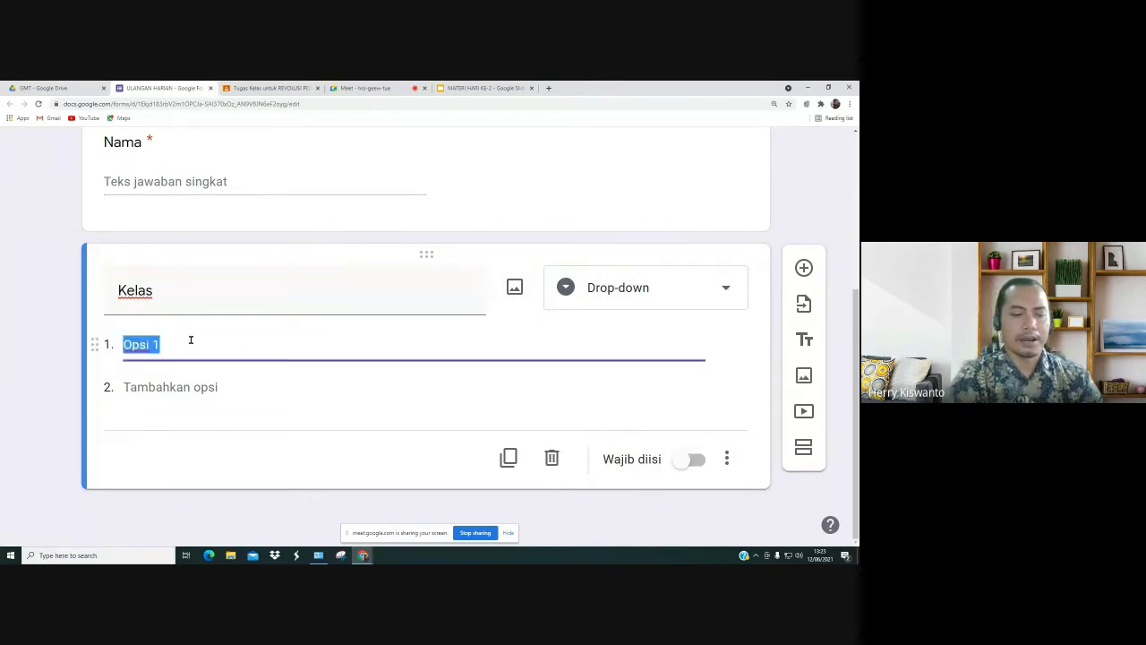
type("8a")
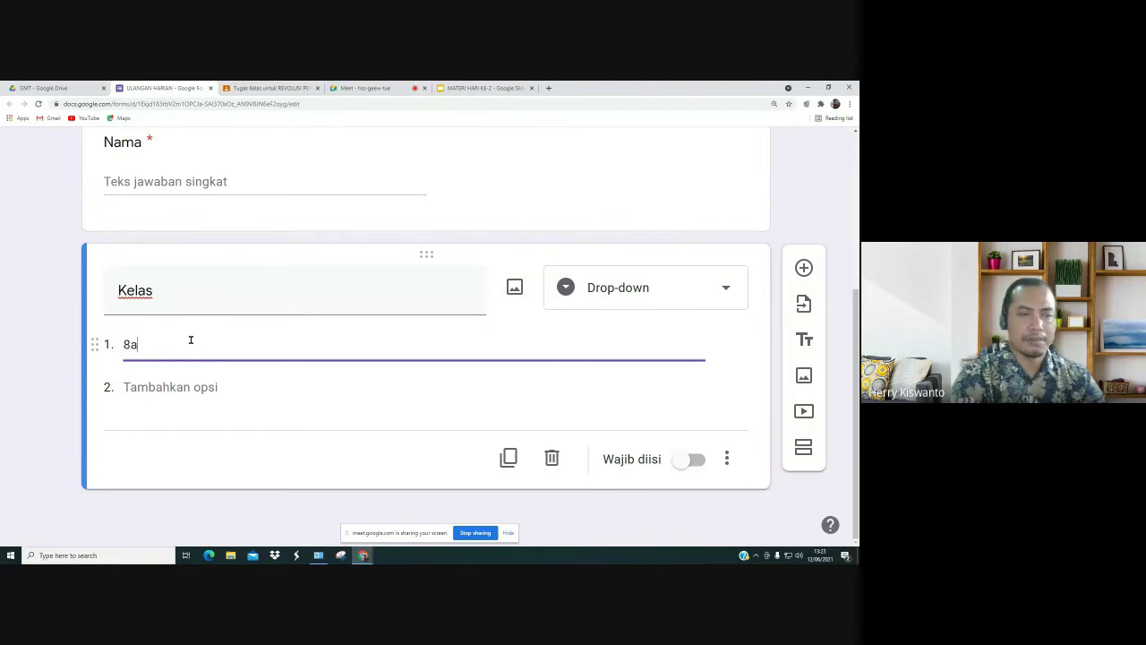
key("BackSpace")
type("A")
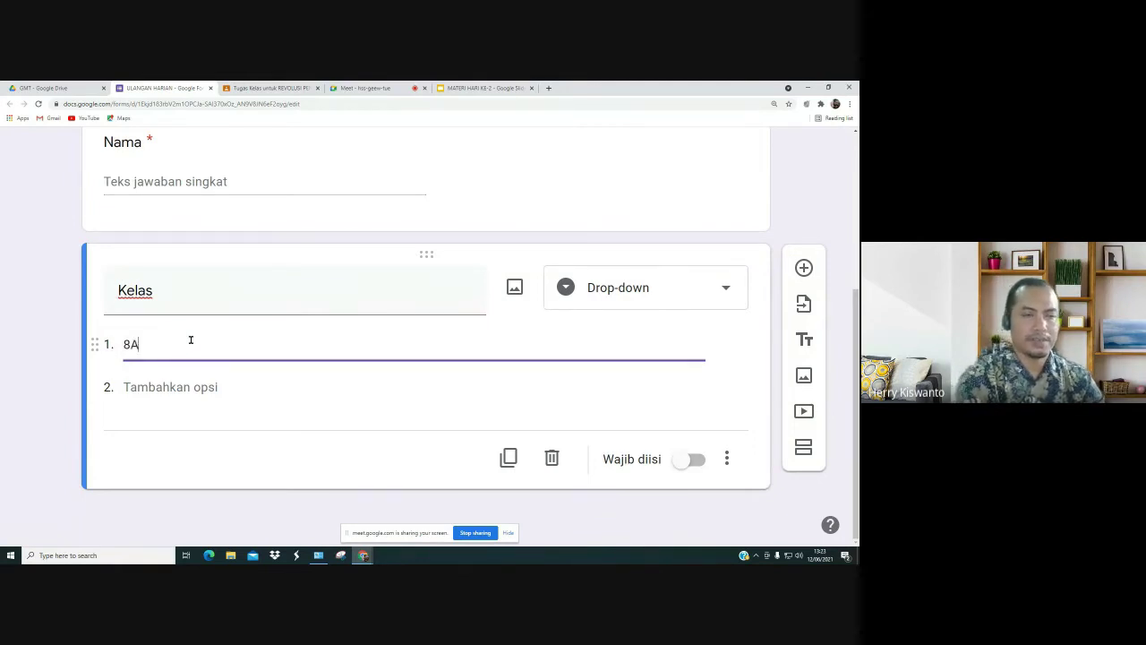
left_click(204, 387)
type("8")
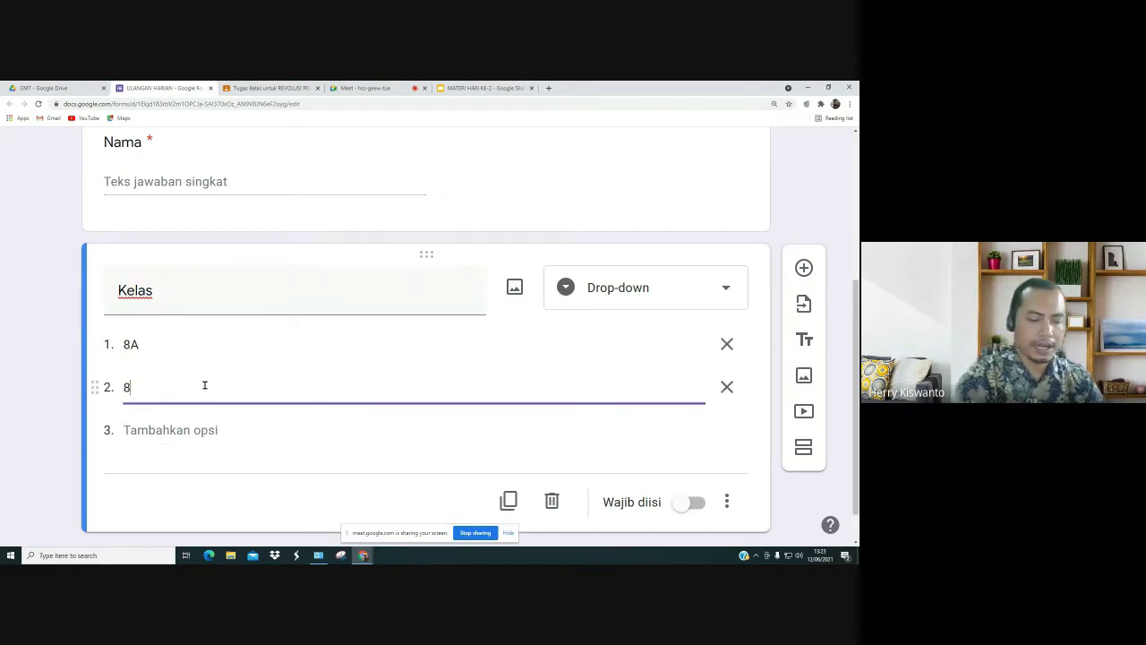
type("B")
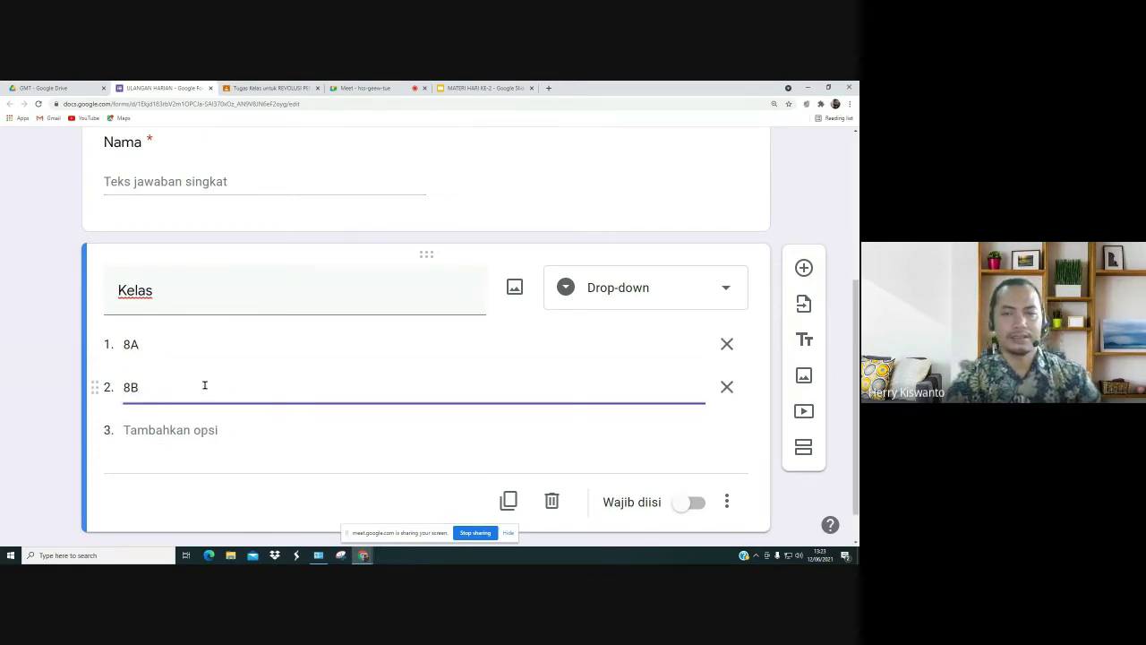
left_click(202, 427)
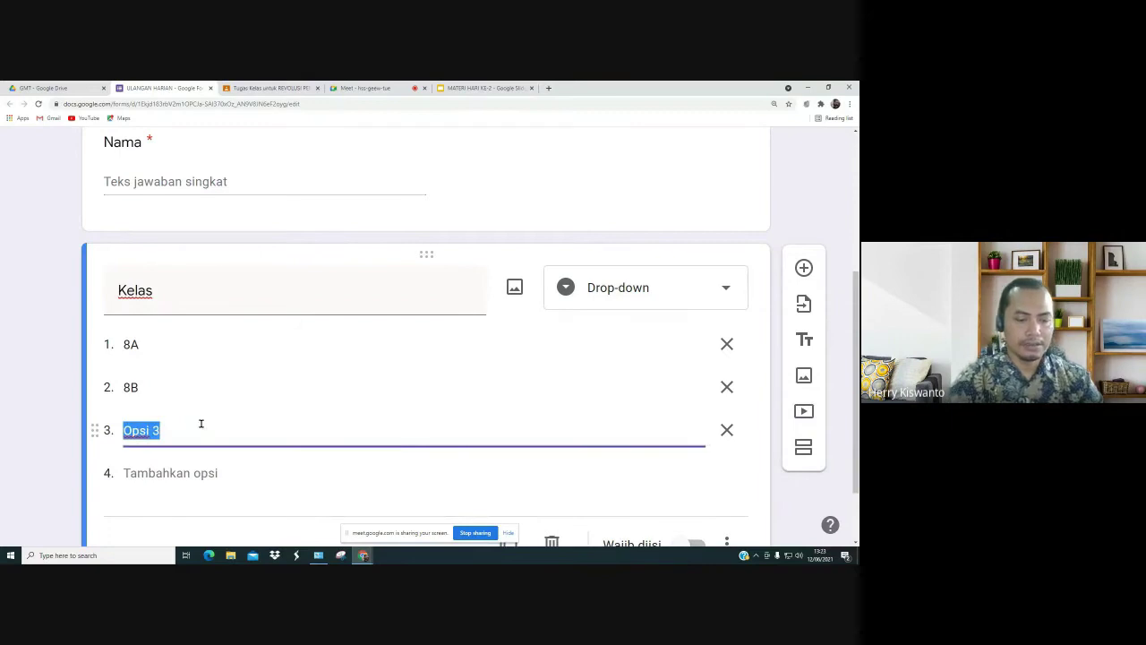
type("8C")
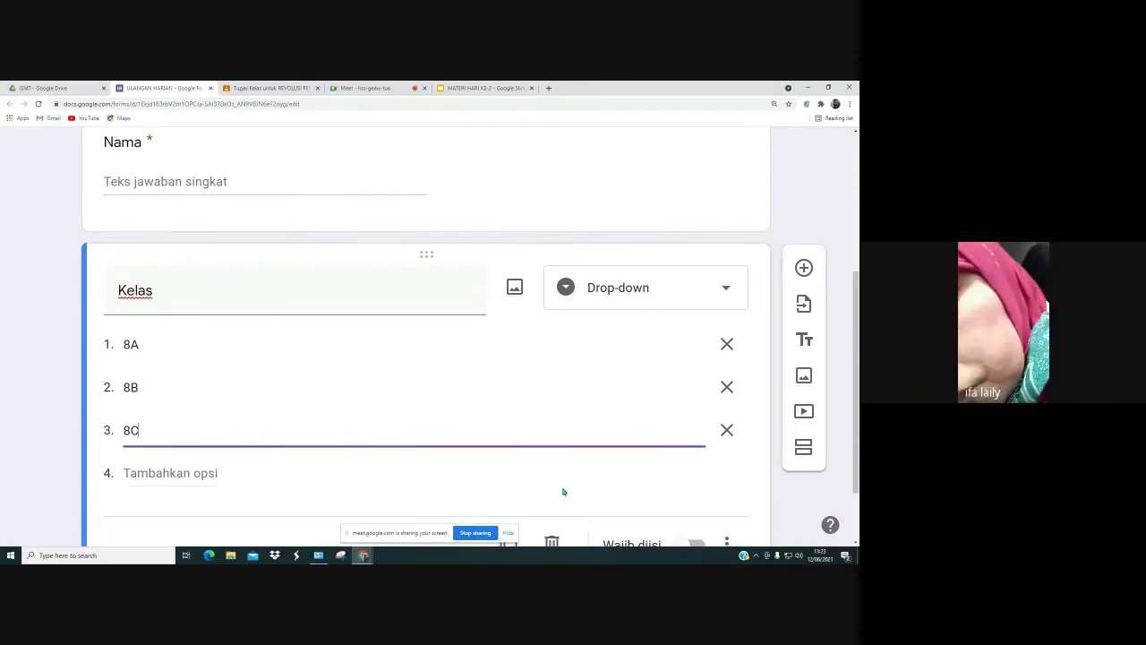
left_click(642, 478)
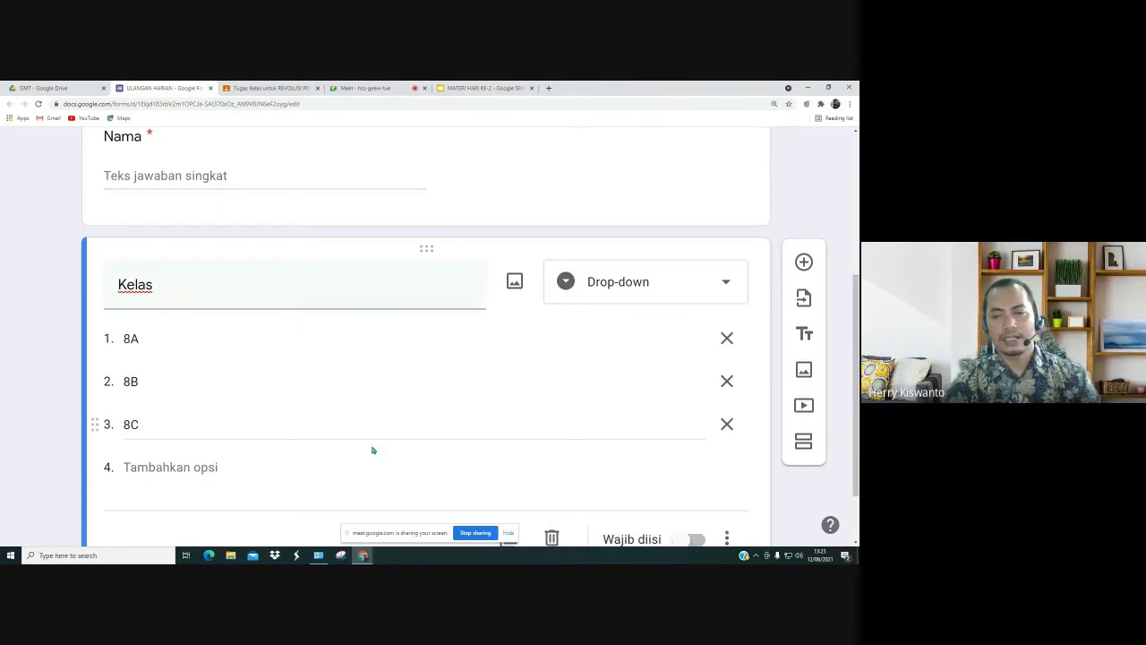
scroll(373, 450, "down", 1)
left_click(696, 459)
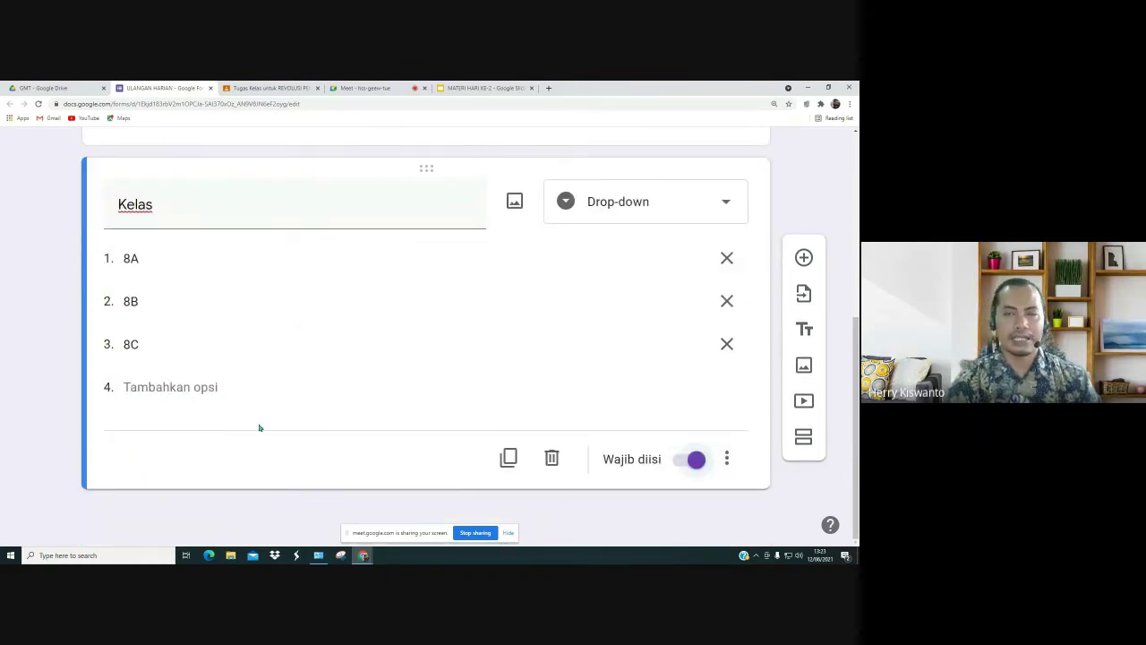
scroll(267, 427, "up", 2)
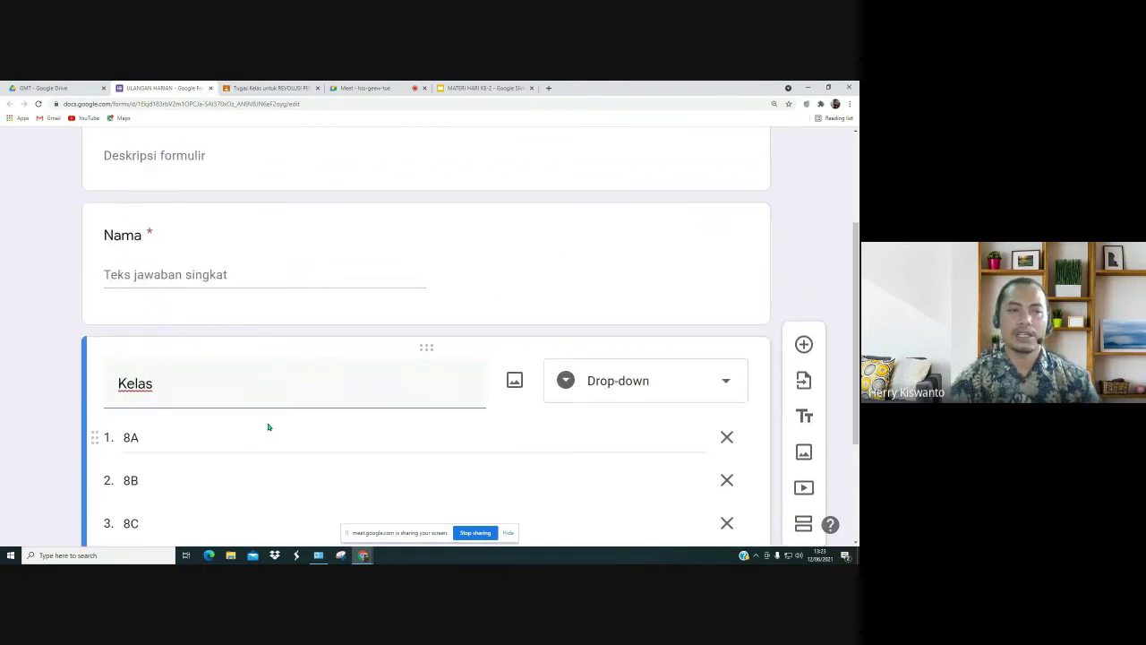
scroll(268, 427, "up", 3)
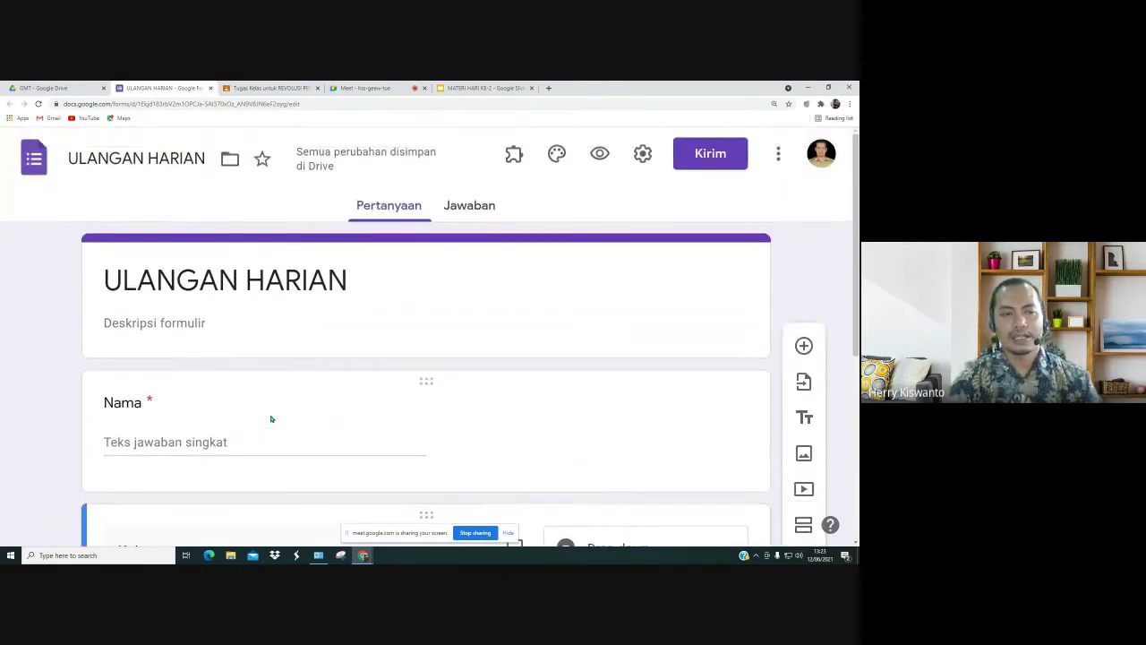
scroll(272, 419, "down", 1)
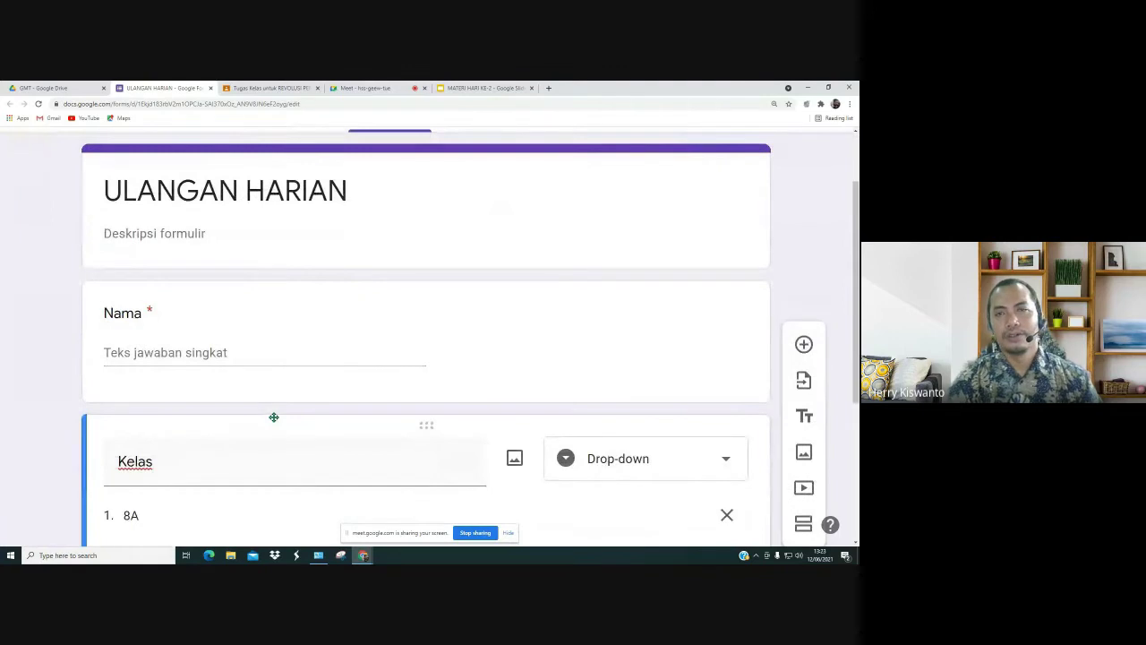
scroll(274, 418, "up", 1)
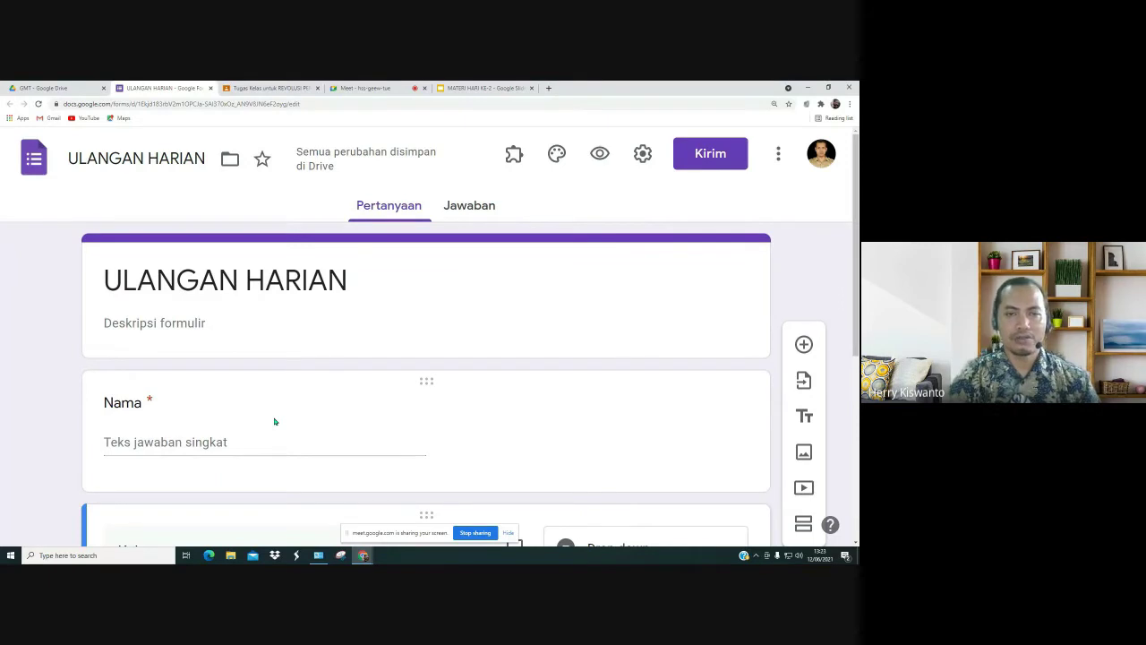
scroll(286, 420, "down", 2)
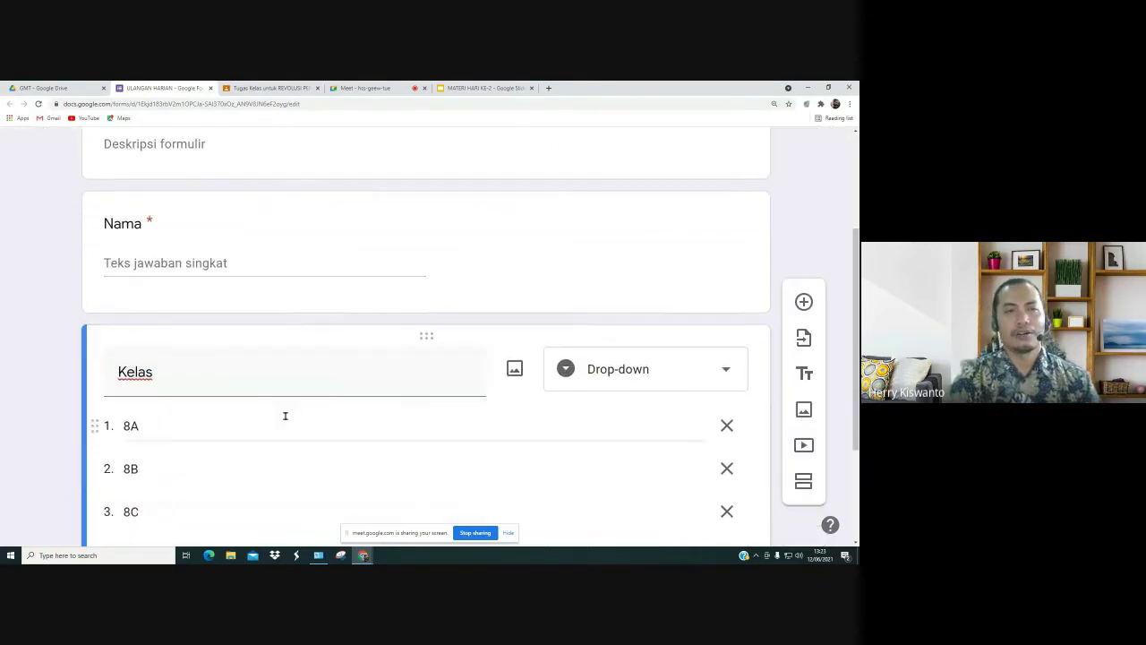
Step: Add a third question titled "Nomor" below the "Kelas" question
scroll(285, 415, "down", 1)
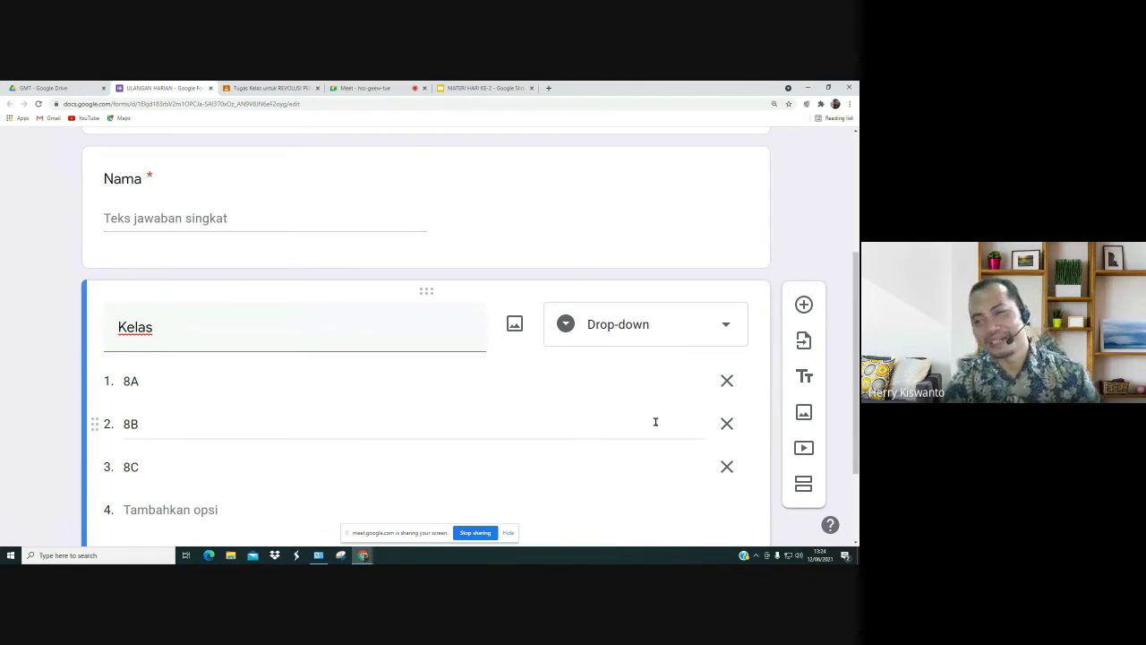
scroll(805, 376, "down", 2)
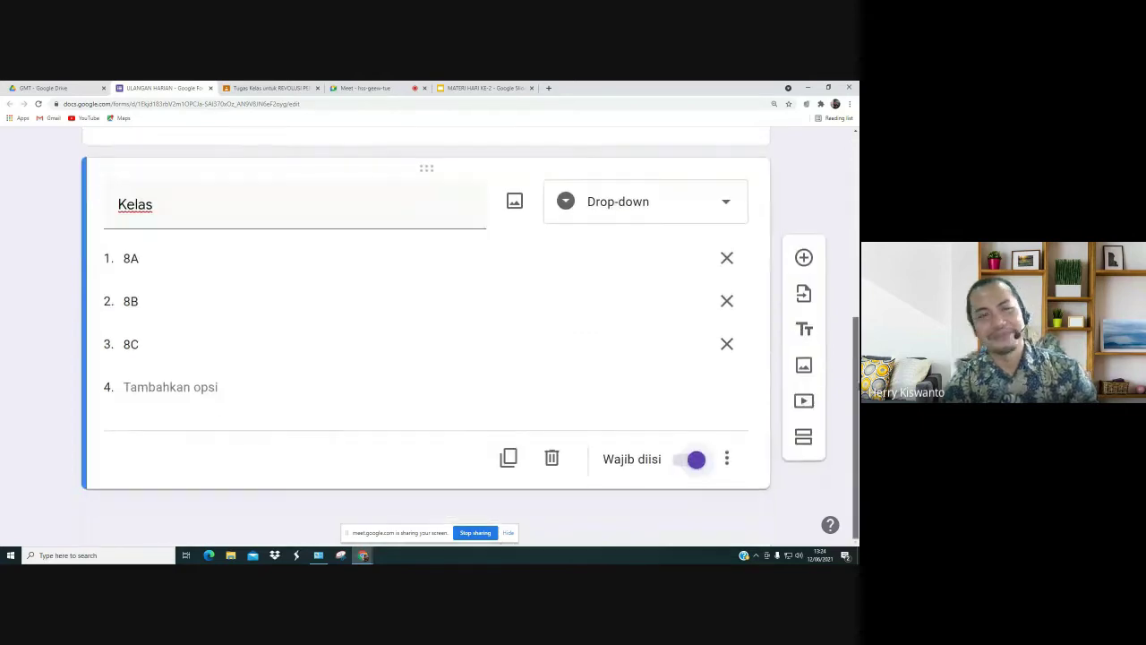
scroll(426, 340, "up", 1)
scroll(425, 340, "down", 1)
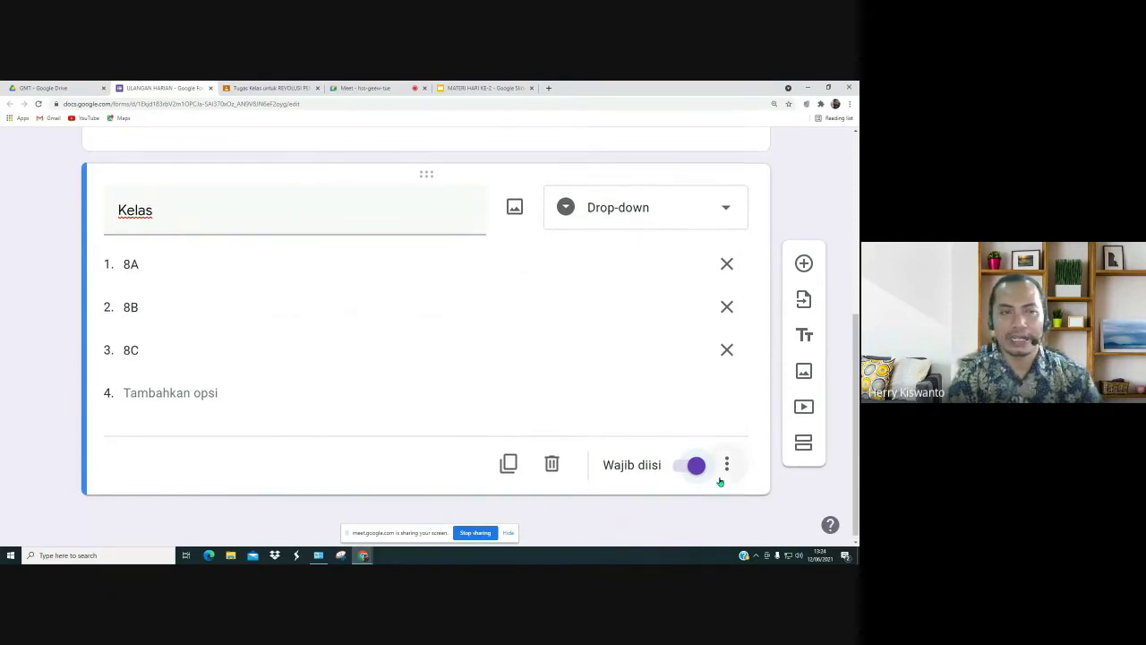
scroll(719, 459, "up", 1)
scroll(719, 459, "down", 1)
scroll(742, 484, "down", 1)
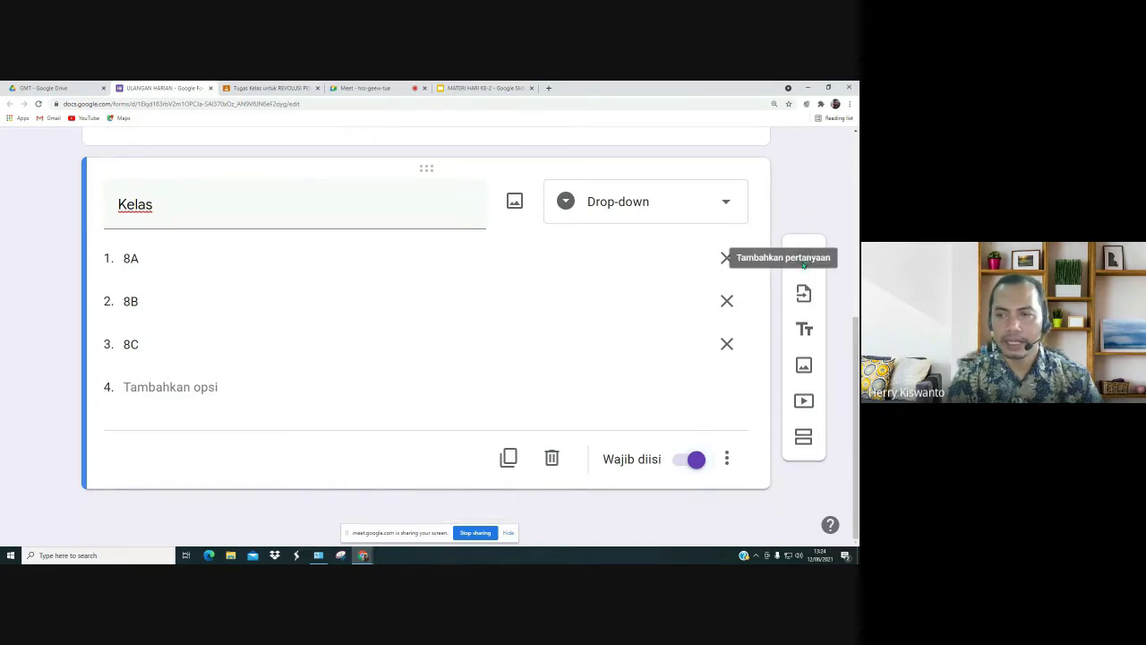
left_click(803, 264)
type("Nomor")
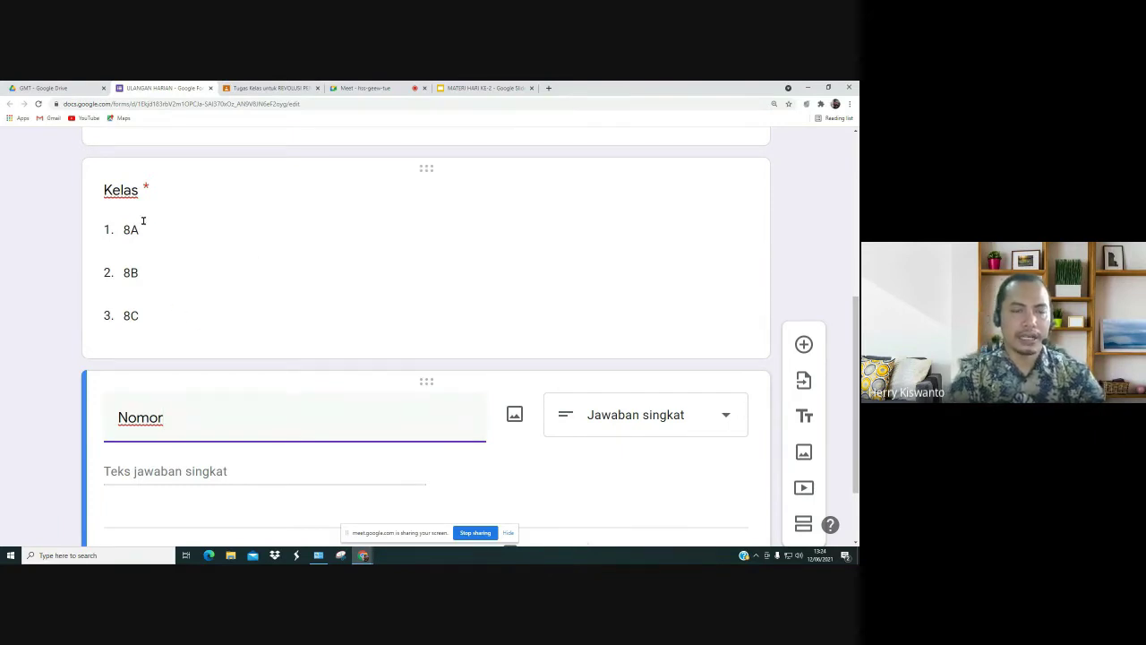
Step: Change the type of the "Kelas" question to Jawaban singkat
scroll(256, 253, "up", 2)
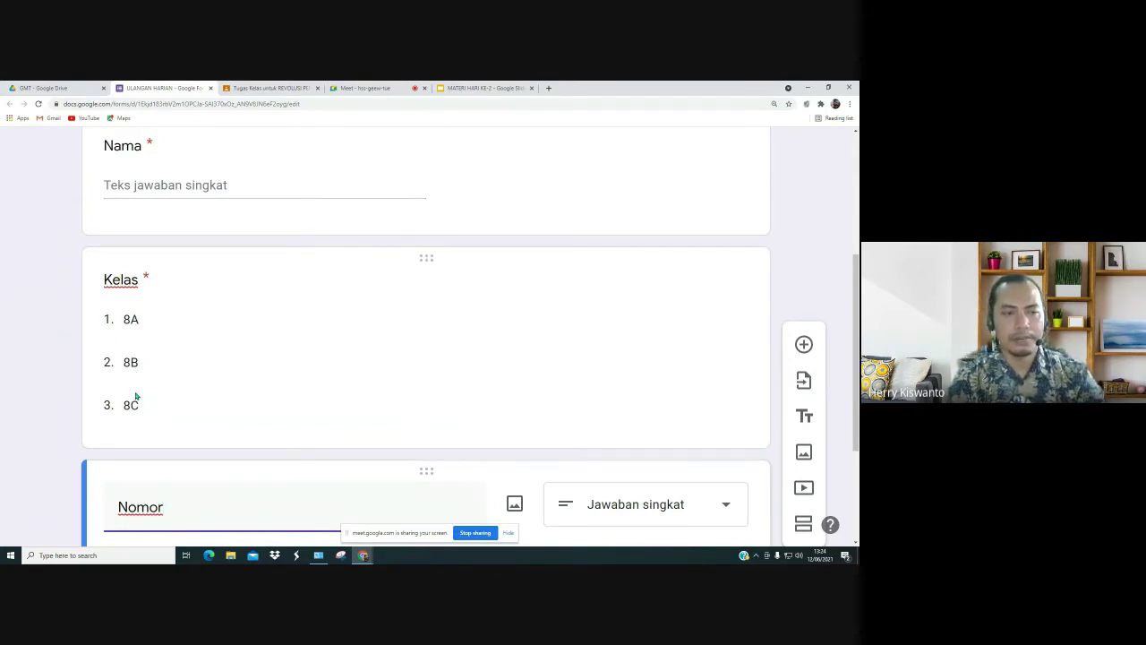
left_click(141, 318)
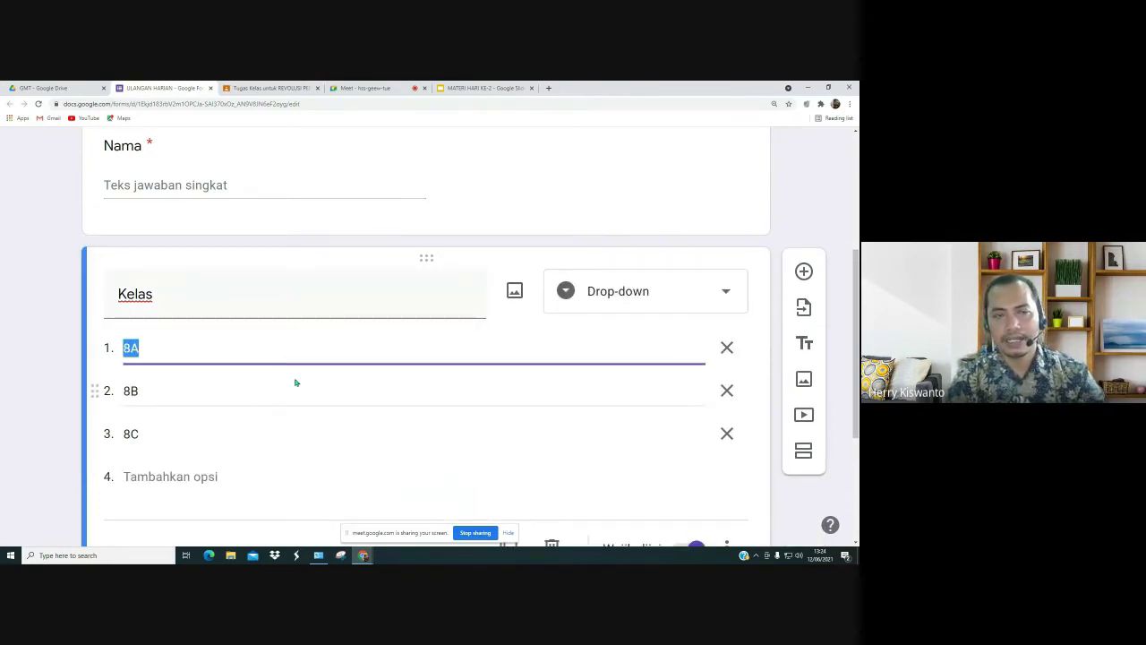
scroll(297, 383, "down", 1)
scroll(296, 380, "down", 1)
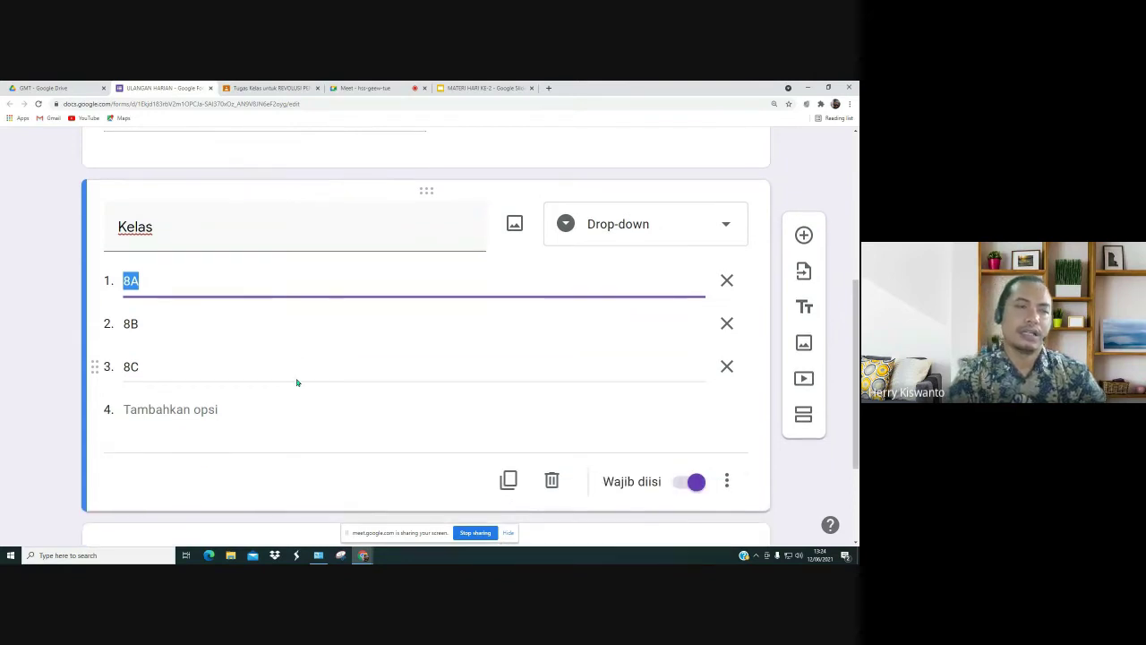
scroll(297, 382, "down", 1)
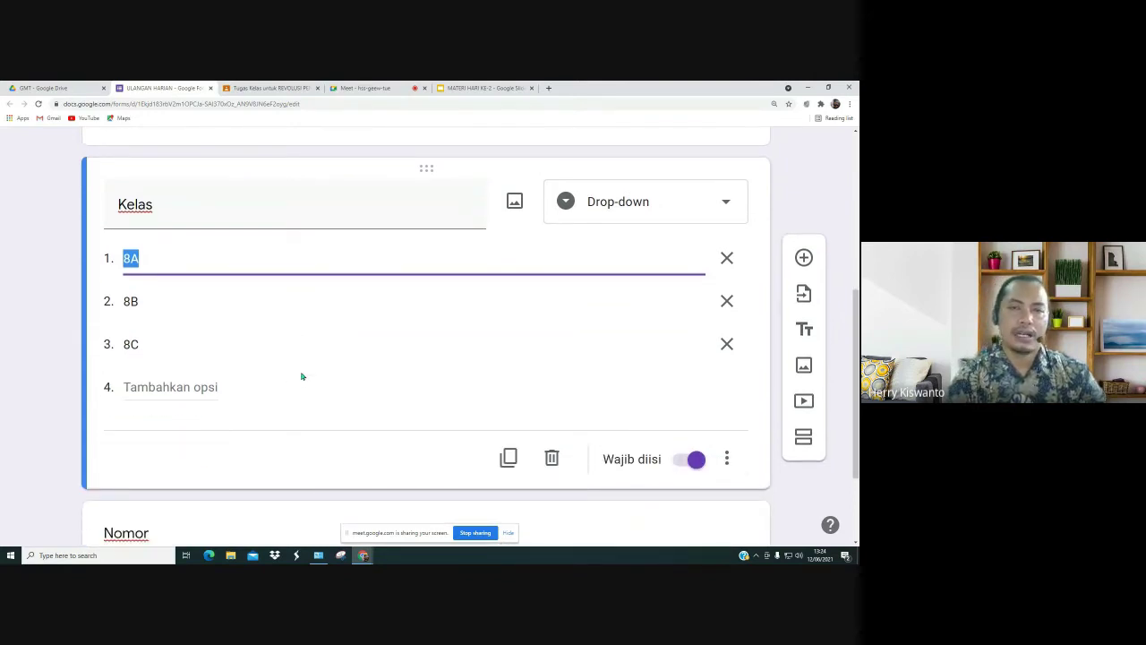
left_click(726, 206)
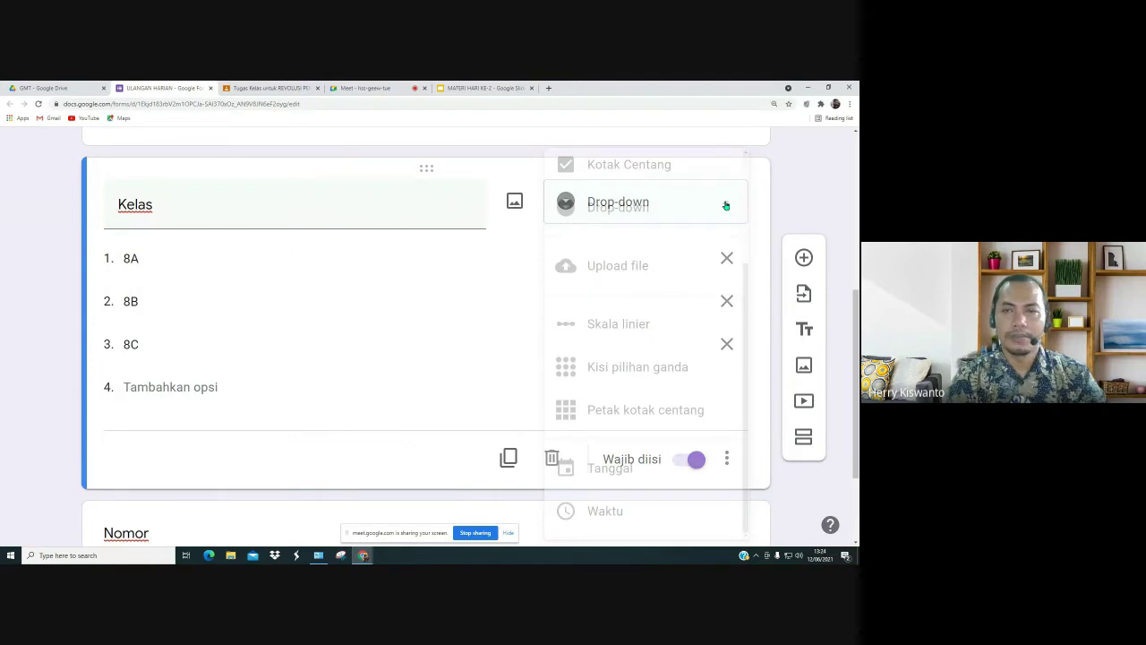
scroll(639, 172, "up", 4)
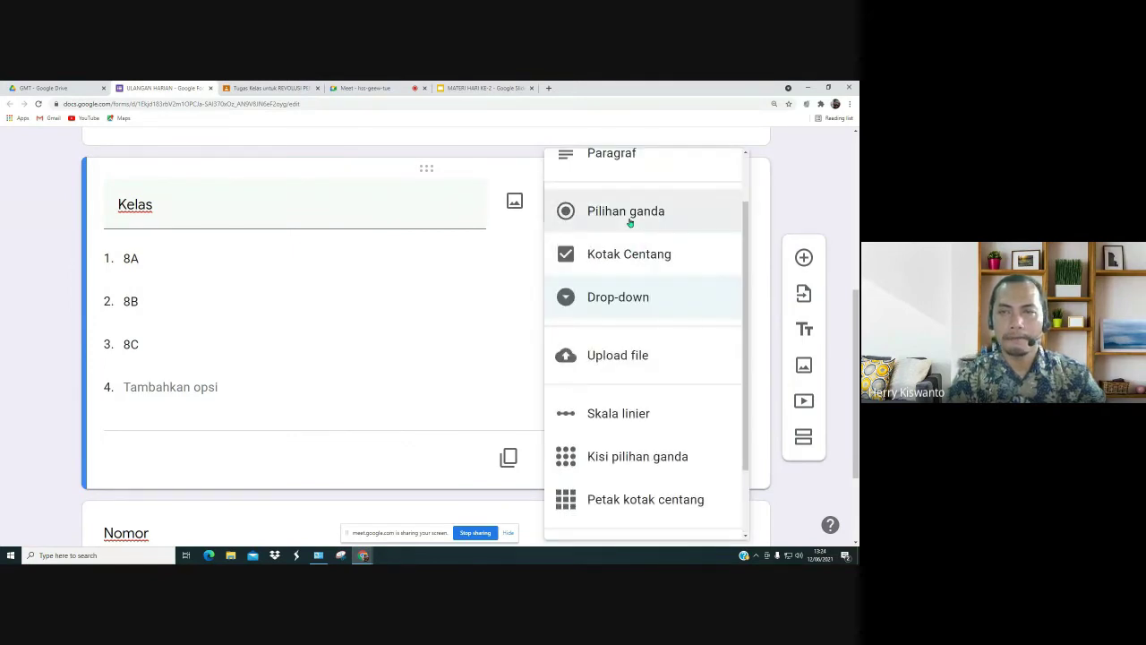
scroll(634, 291, "down", 2)
scroll(622, 215, "up", 3)
left_click(618, 179)
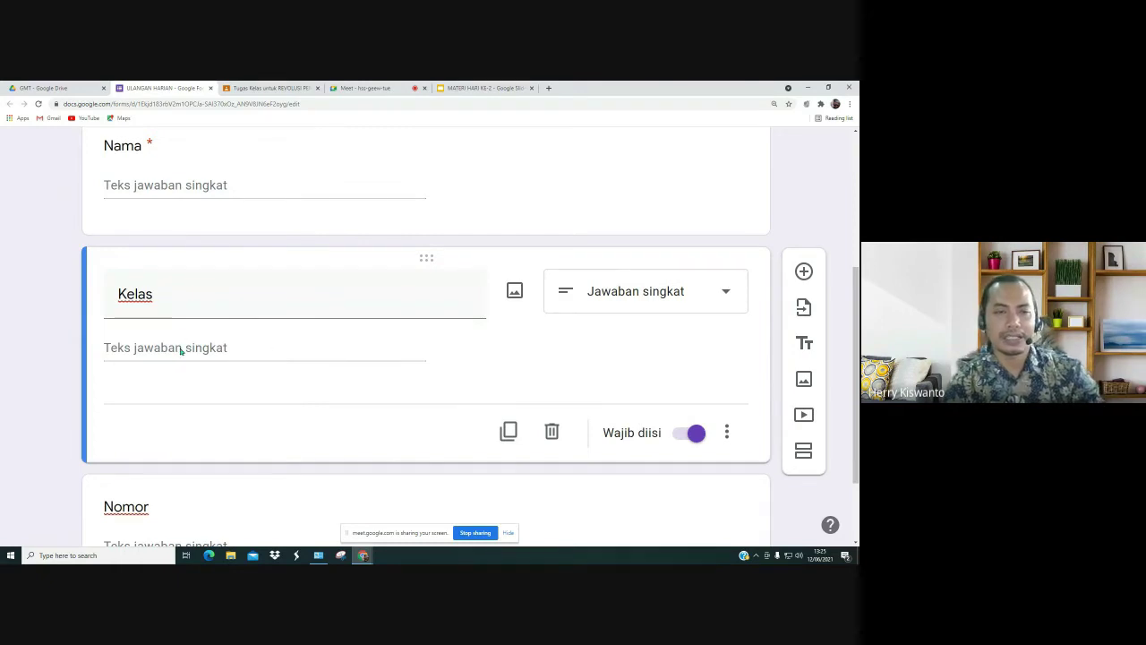
Step: Set the "Kelas" question back to Drop-down and enter 8A, 8B and 8C as its options again
left_click(725, 296)
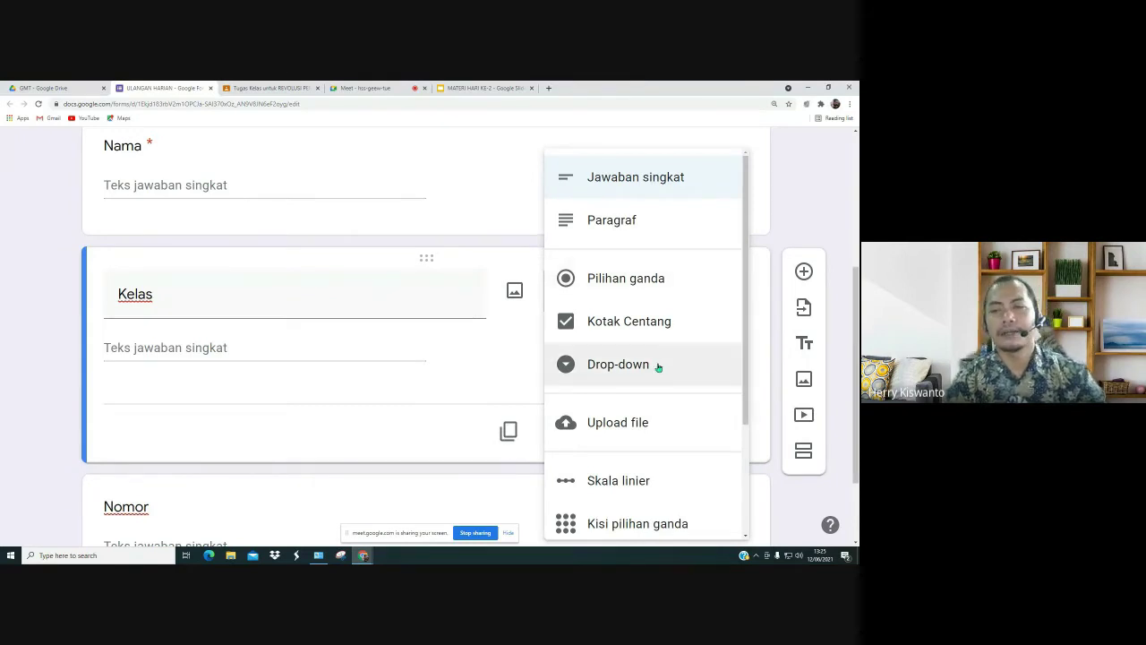
left_click(614, 365)
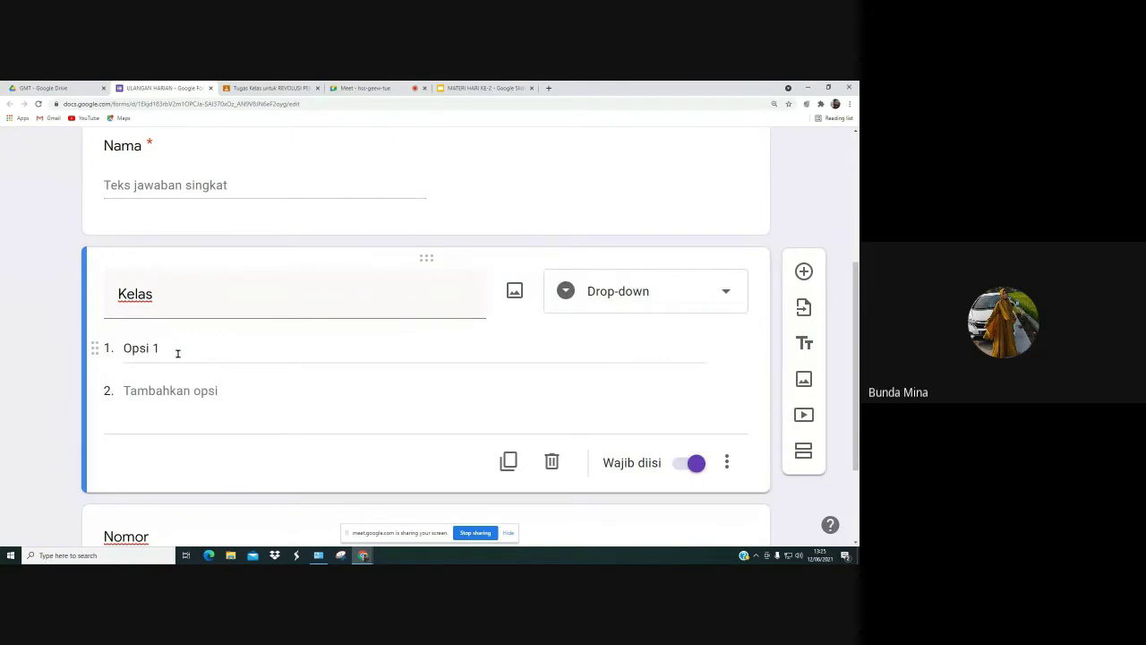
left_click(177, 351)
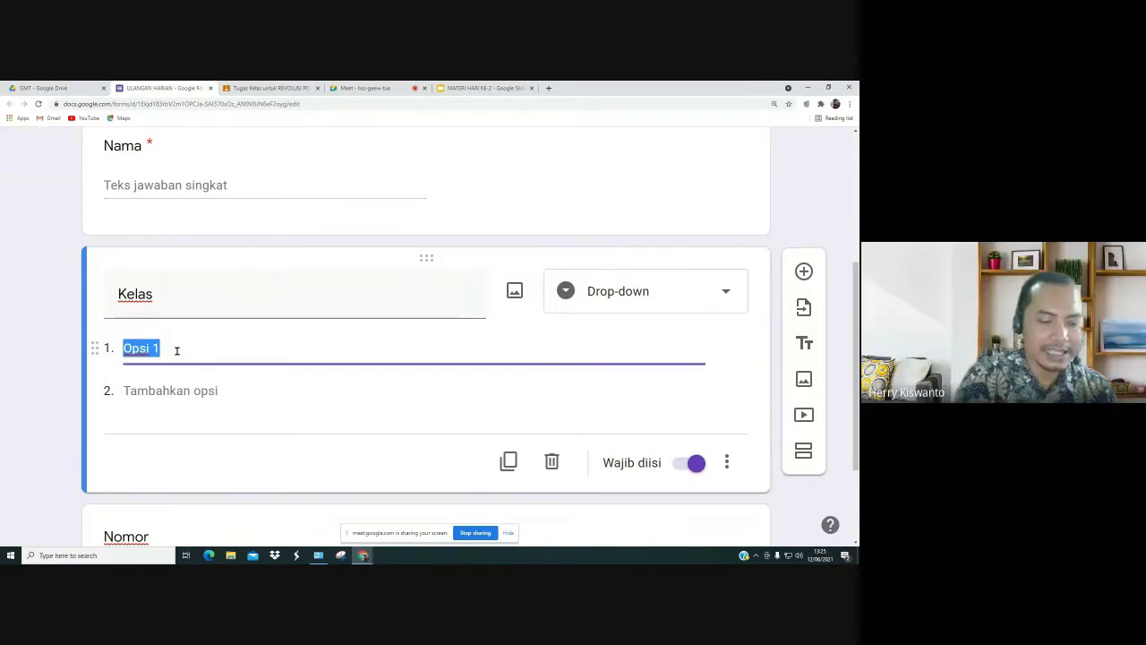
type("8a")
key("BackSpace")
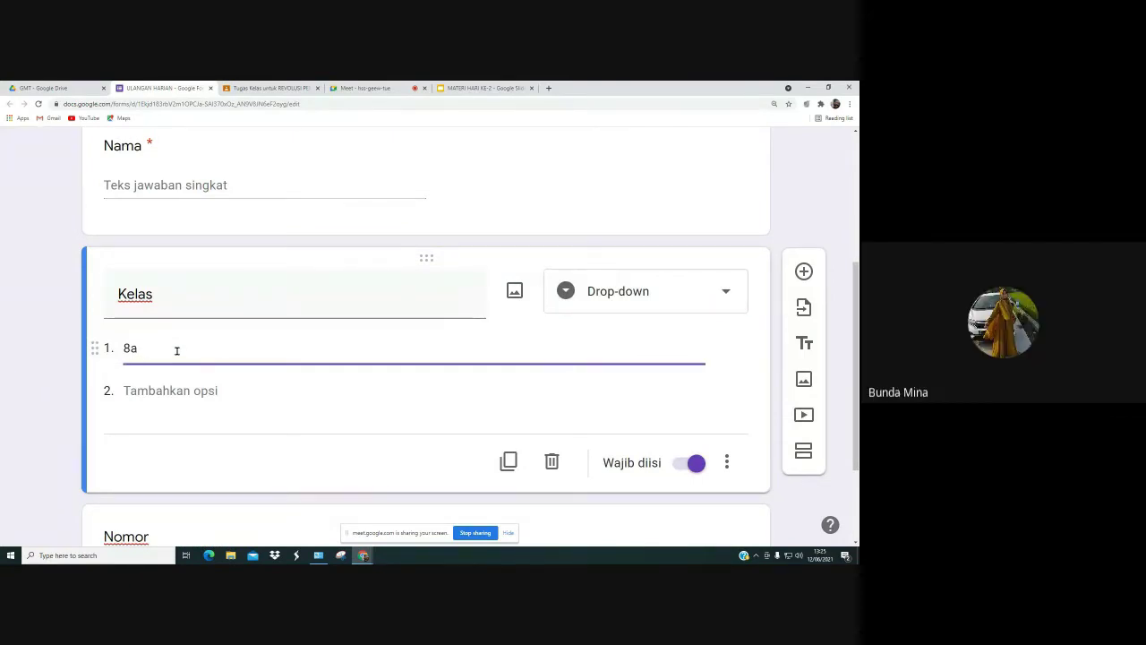
type("A")
key("Return")
type("8")
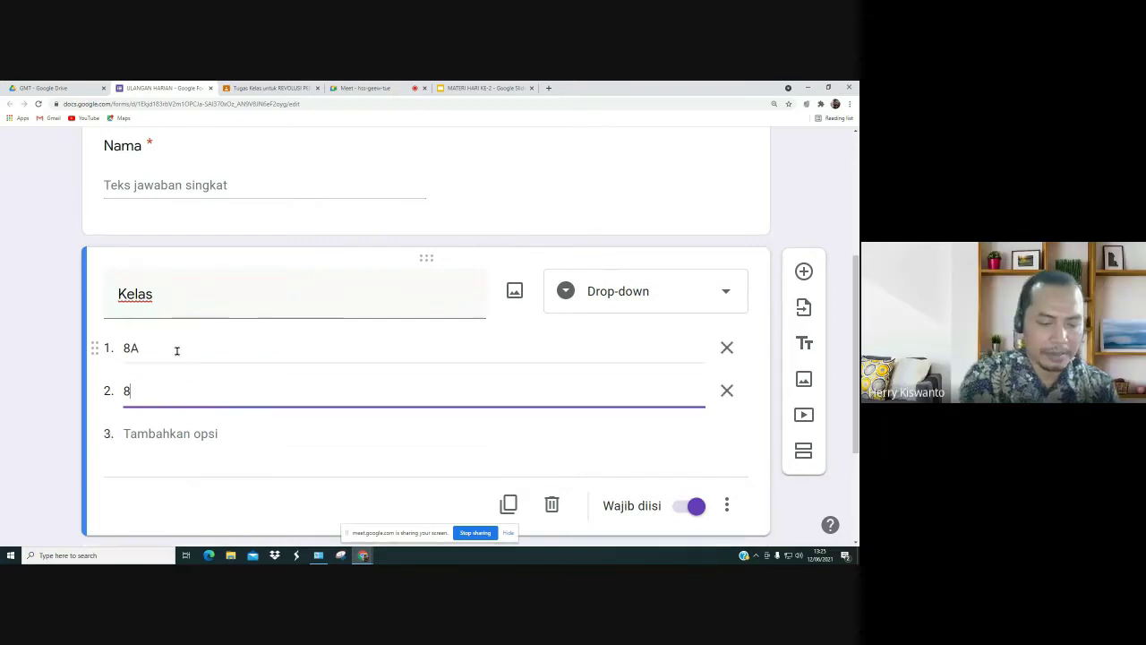
type("B")
key("Return")
type("8c")
key("BackSpace")
type("C")
Step: Set the type of the "Nomor" question to Drop-down
scroll(609, 368, "down", 2)
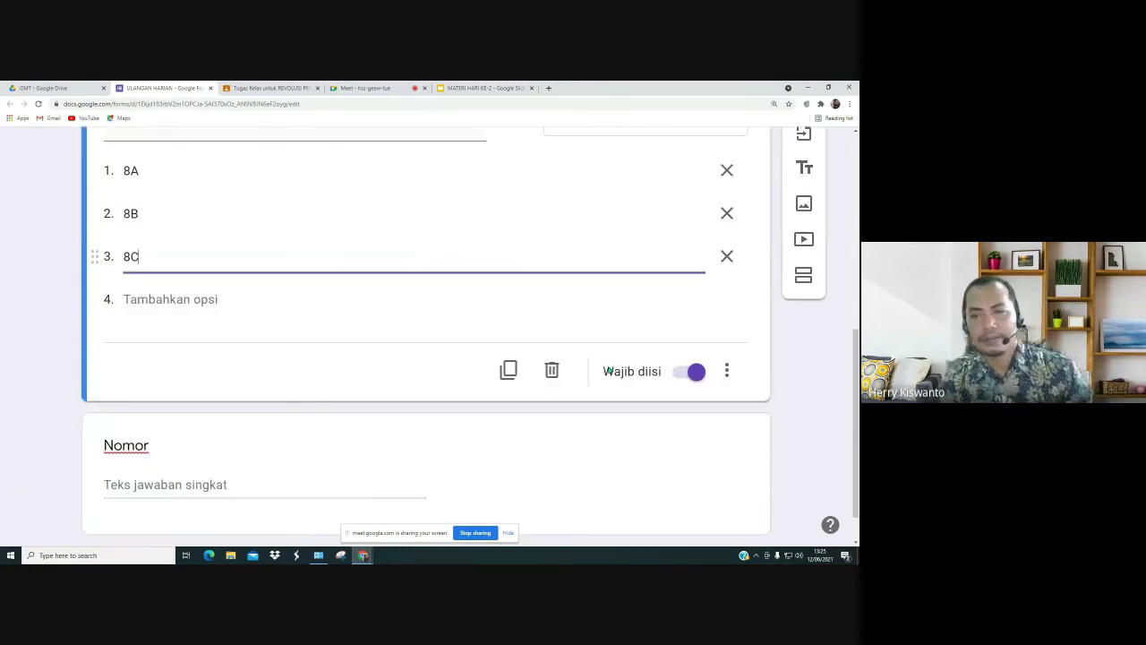
scroll(240, 450, "down", 1)
left_click(240, 448)
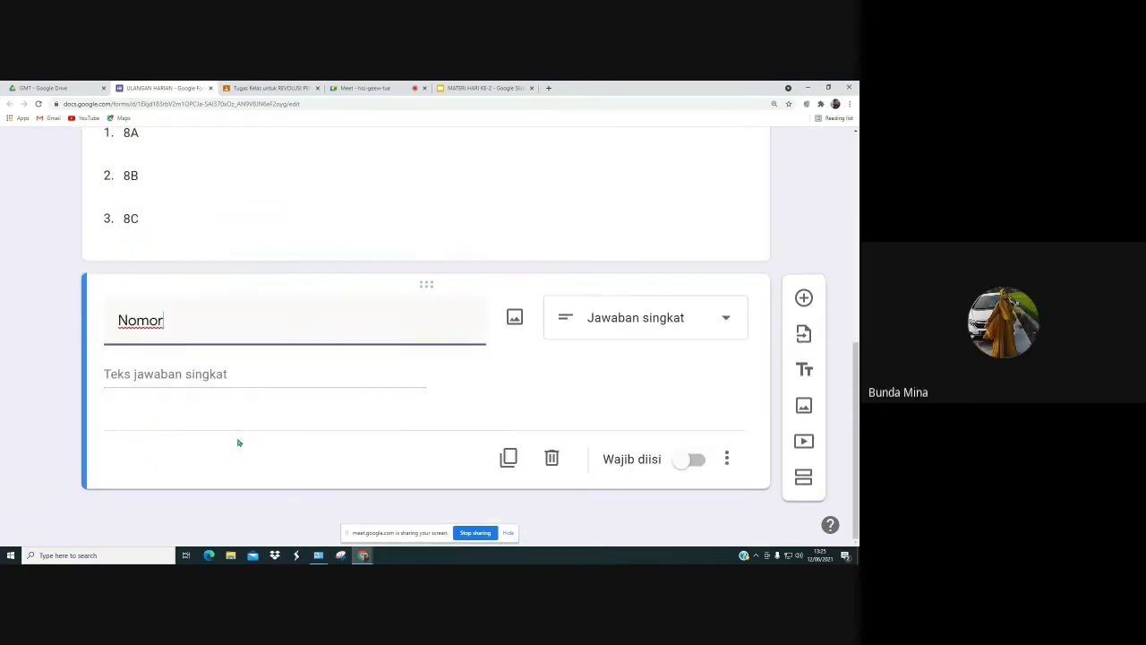
left_click(222, 385)
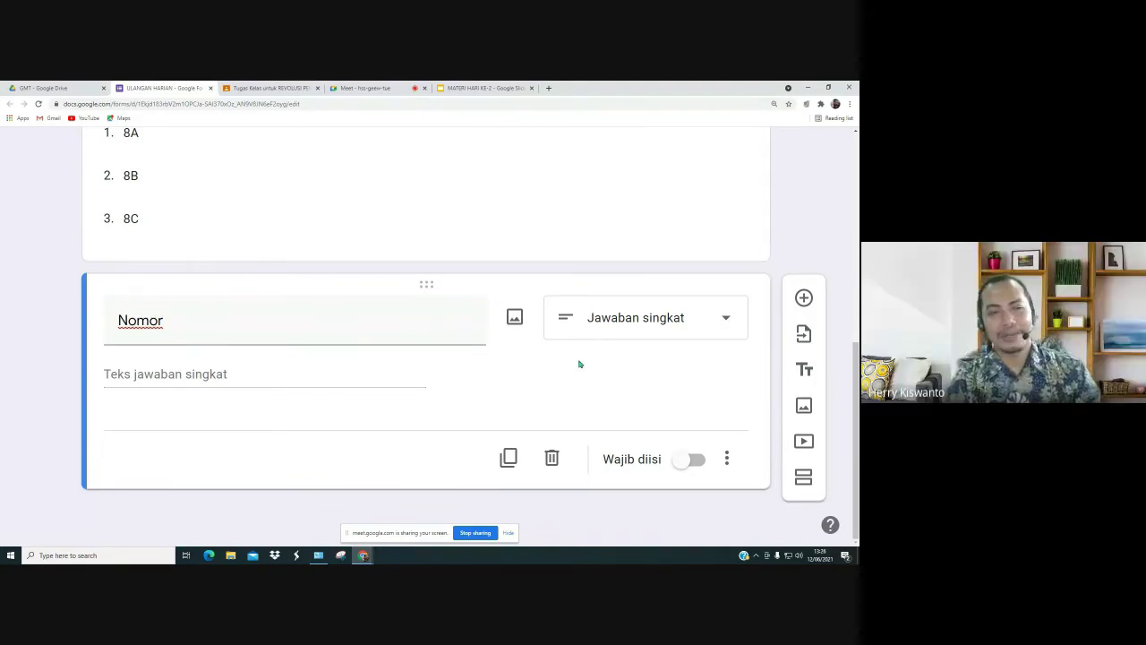
left_click(727, 320)
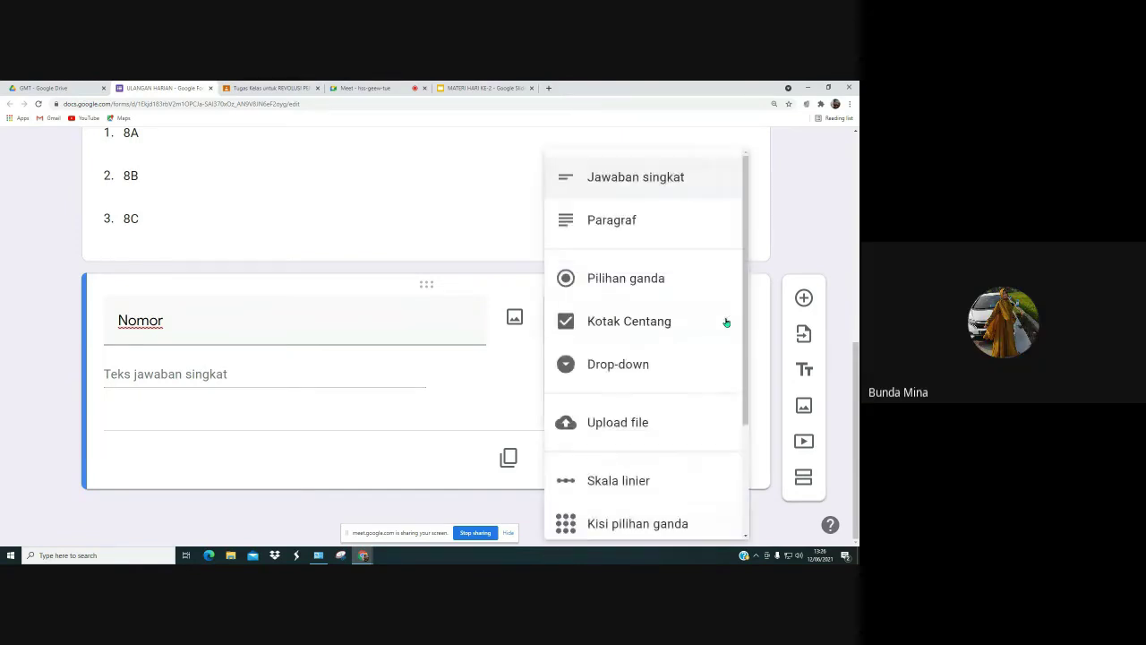
scroll(746, 297, "down", 3)
scroll(740, 278, "up", 3)
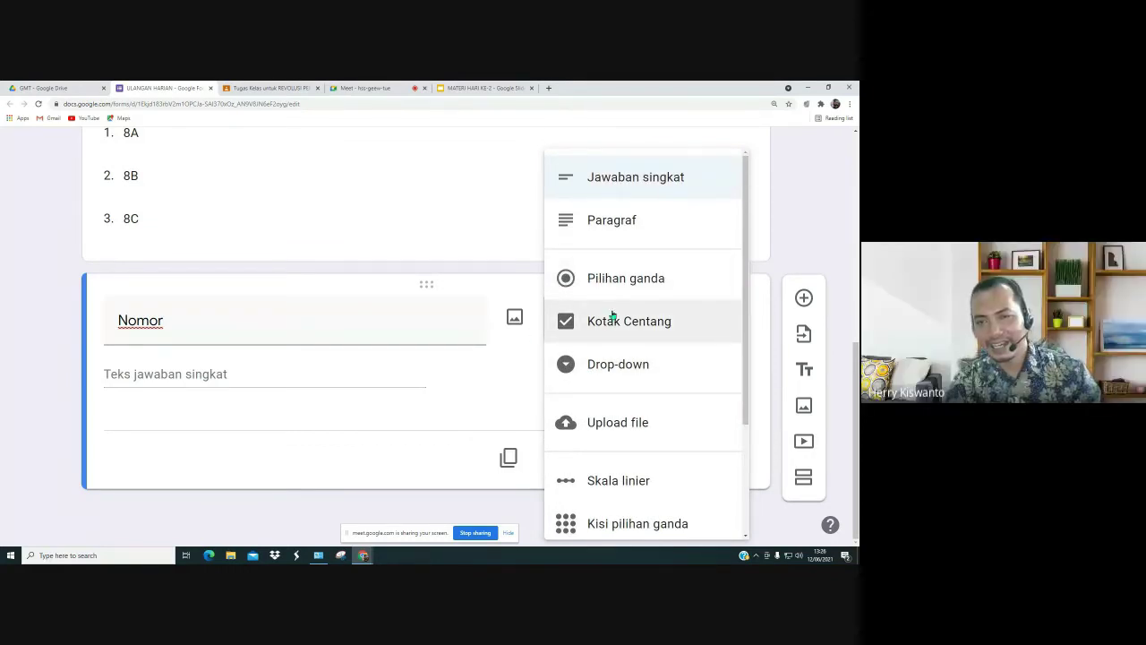
left_click(623, 372)
Step: Enter the numbers 1 through 10 as ten separate options of the "Nomor" question
left_click(177, 375)
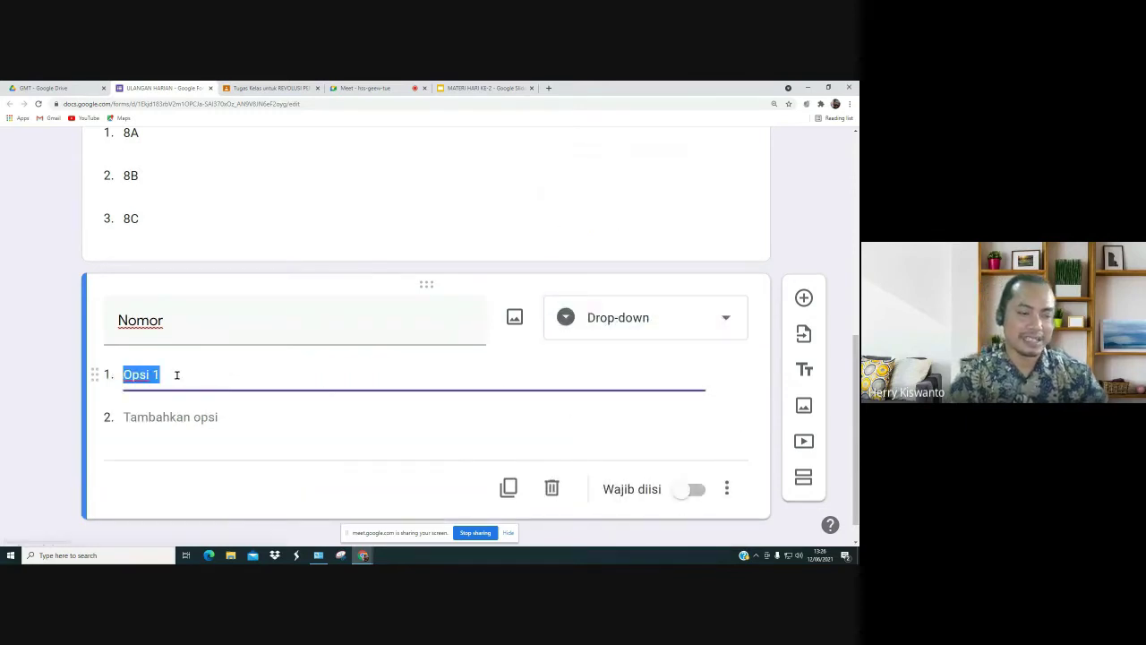
type("1")
key("Return")
type("2")
key("Return")
type("3")
key("Return")
type("4")
key("Return")
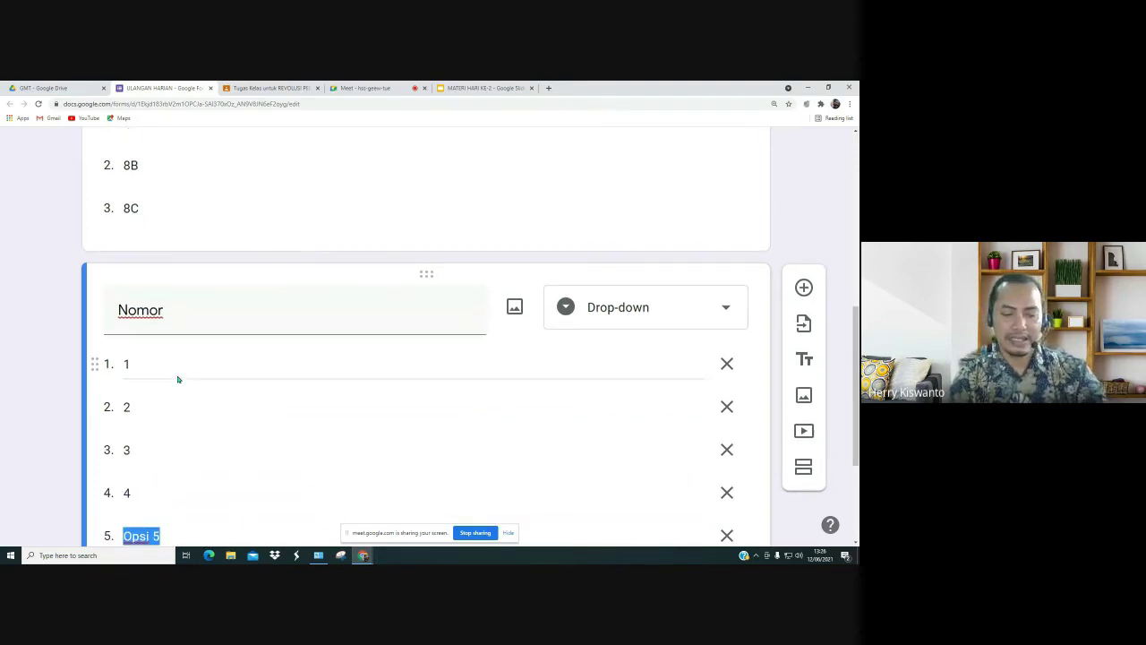
type("5")
key("Return")
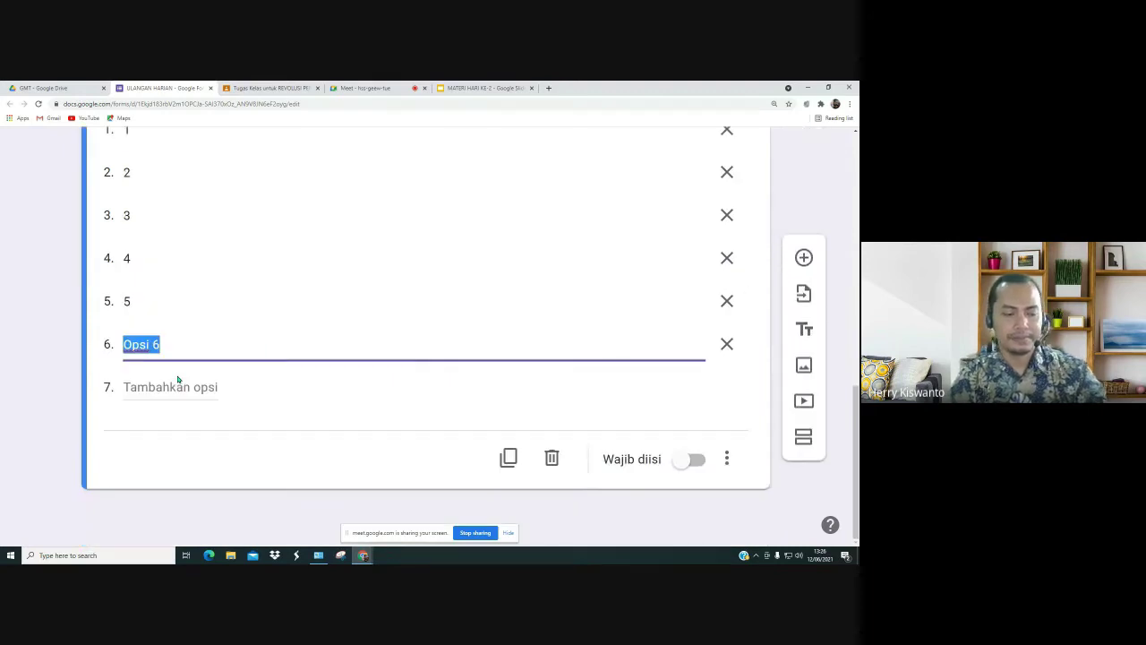
key("Return")
key("Up")
type("6")
key("Down")
type("7")
key("Return")
type("8")
key("Return")
type("9")
key("Return")
type("10")
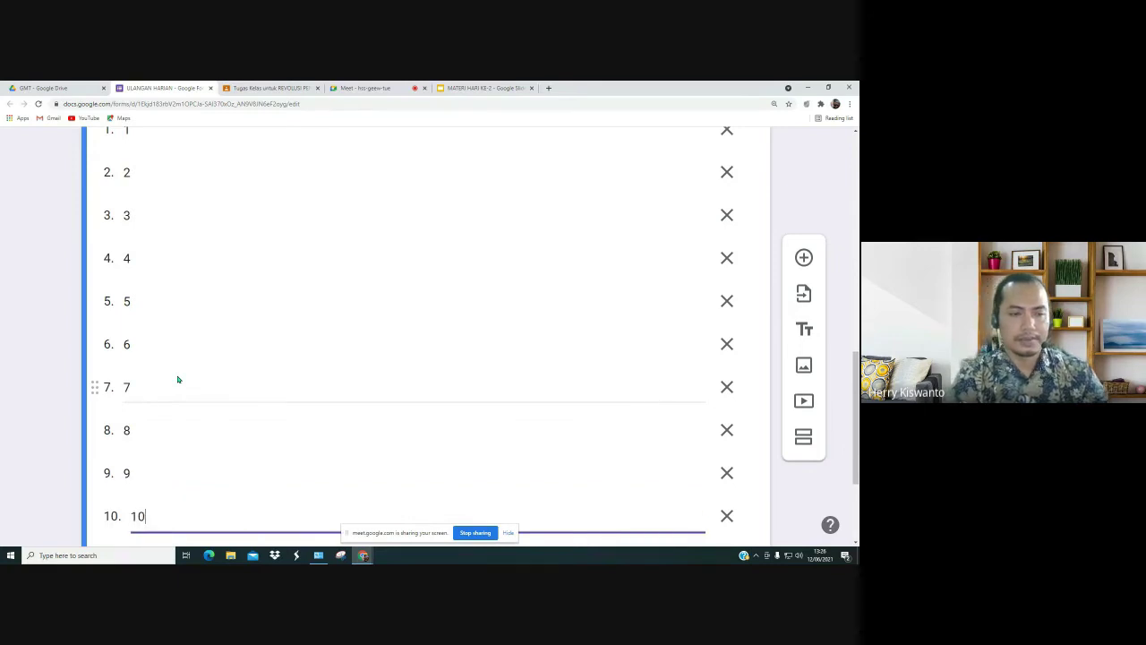
Step: Make answering the "Nomor" question required
scroll(233, 422, "down", 3)
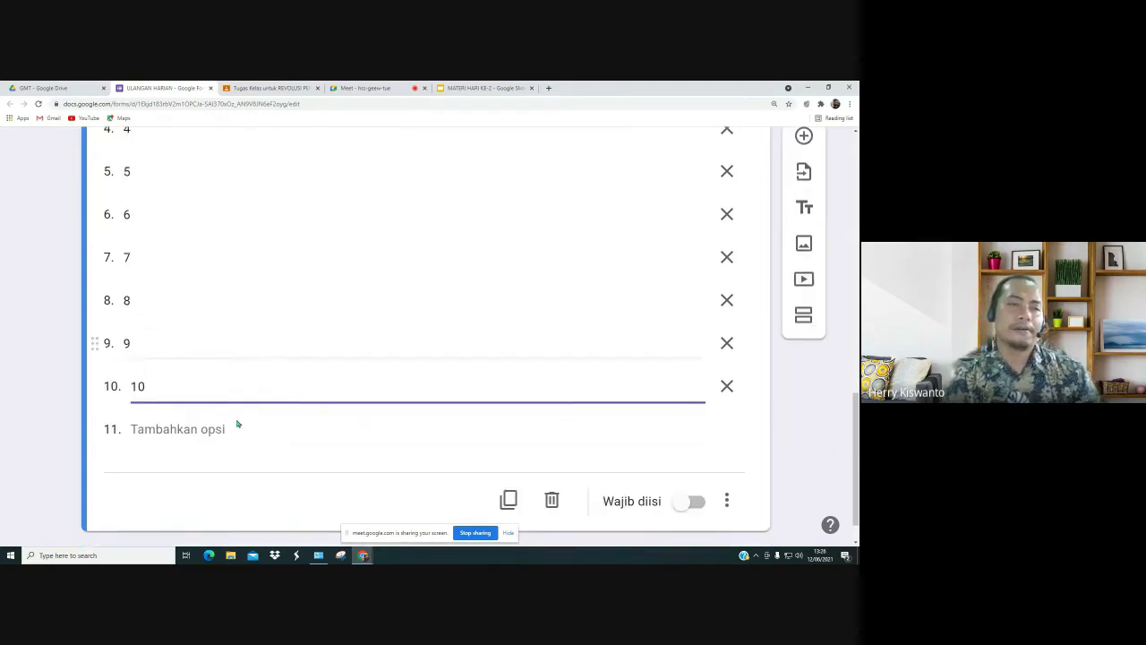
scroll(238, 422, "down", 1)
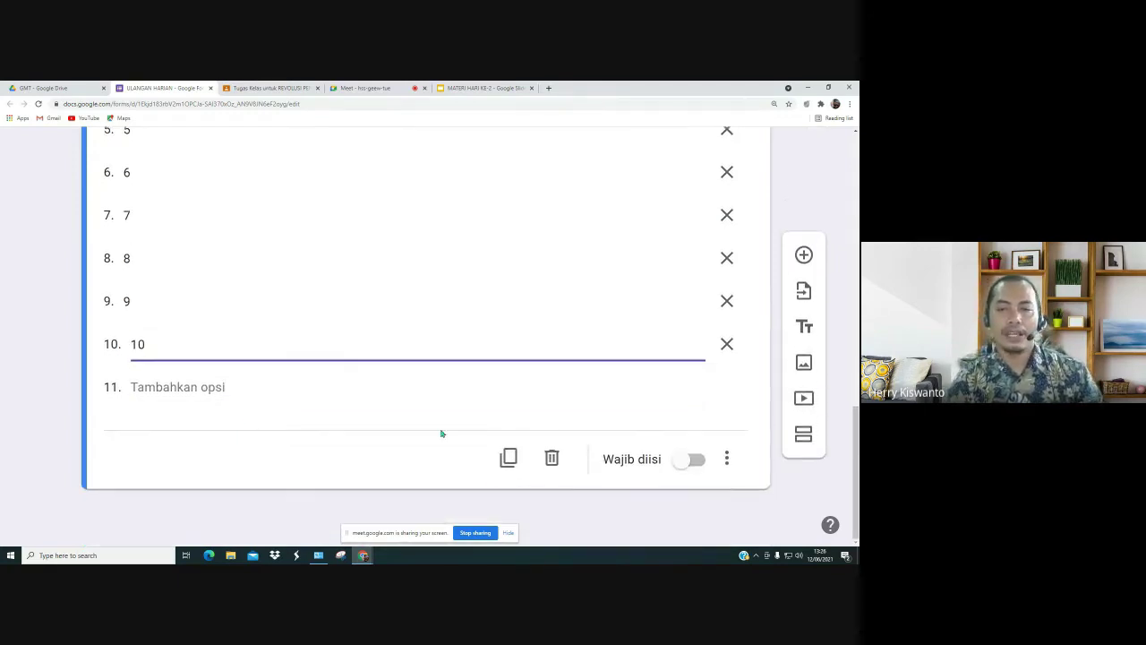
left_click(696, 461)
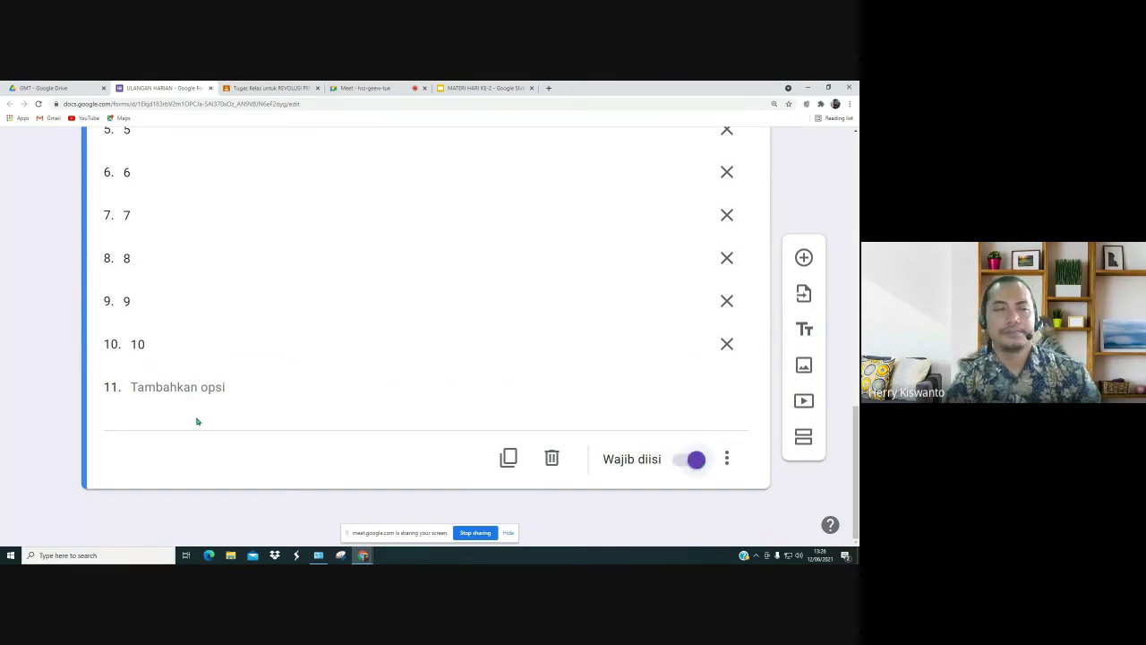
Step: Review the whole form from its title through the "Nama", "Kelas" and "Nomor" identity questions
scroll(199, 420, "up", 7)
scroll(199, 420, "up", 6)
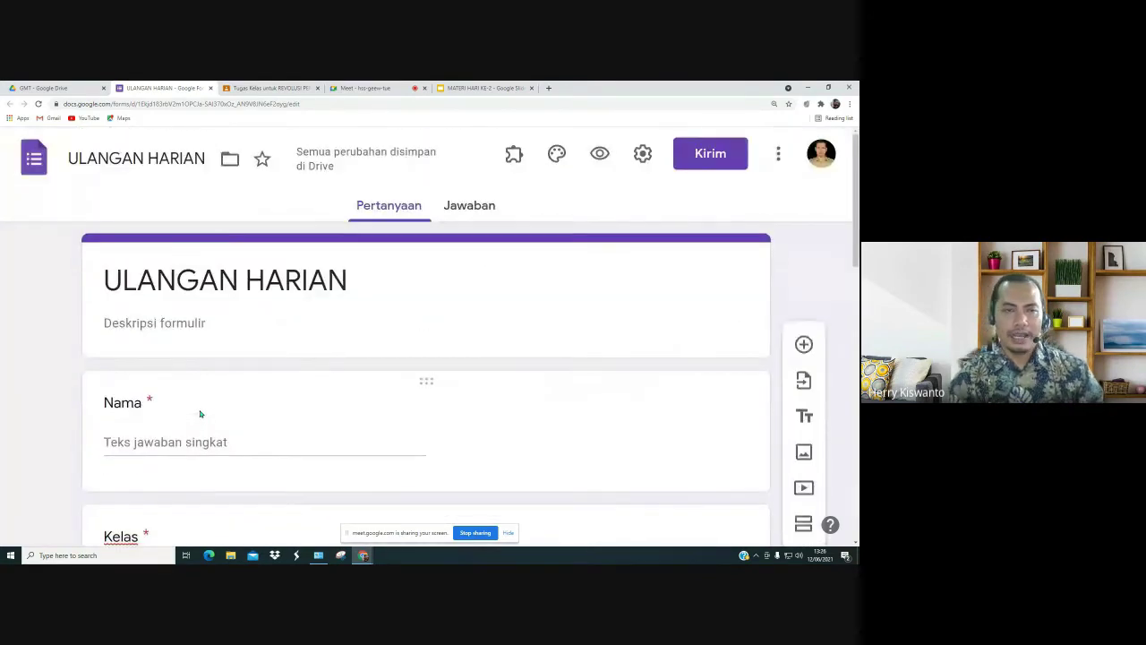
scroll(297, 372, "down", 3)
scroll(296, 371, "down", 7)
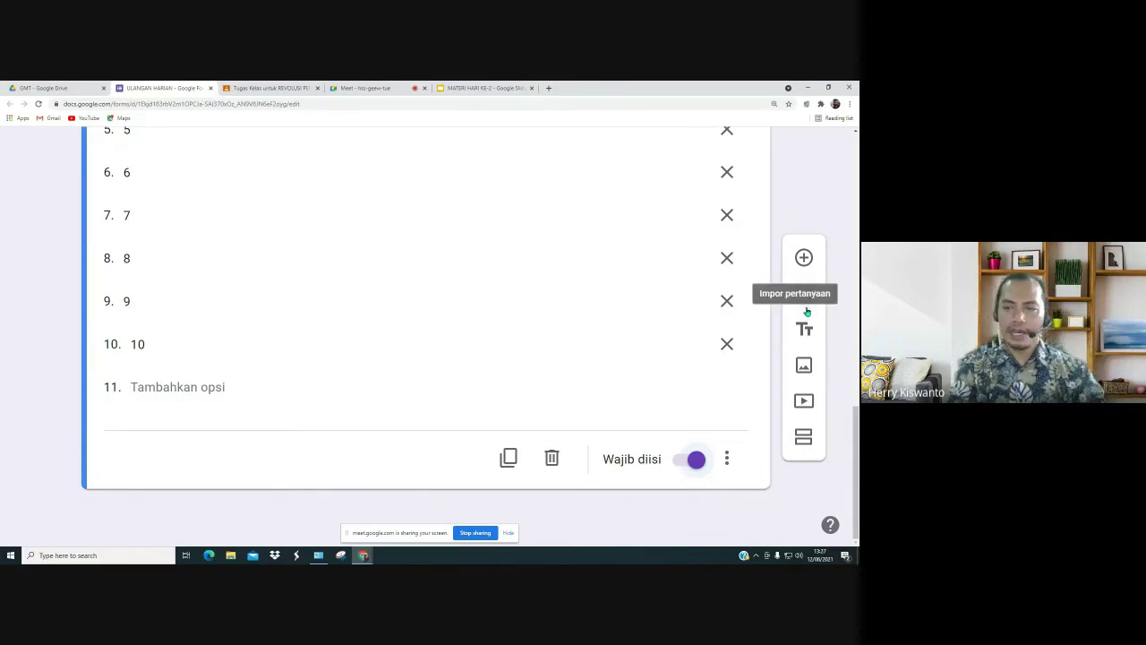
scroll(512, 374, "up", 5)
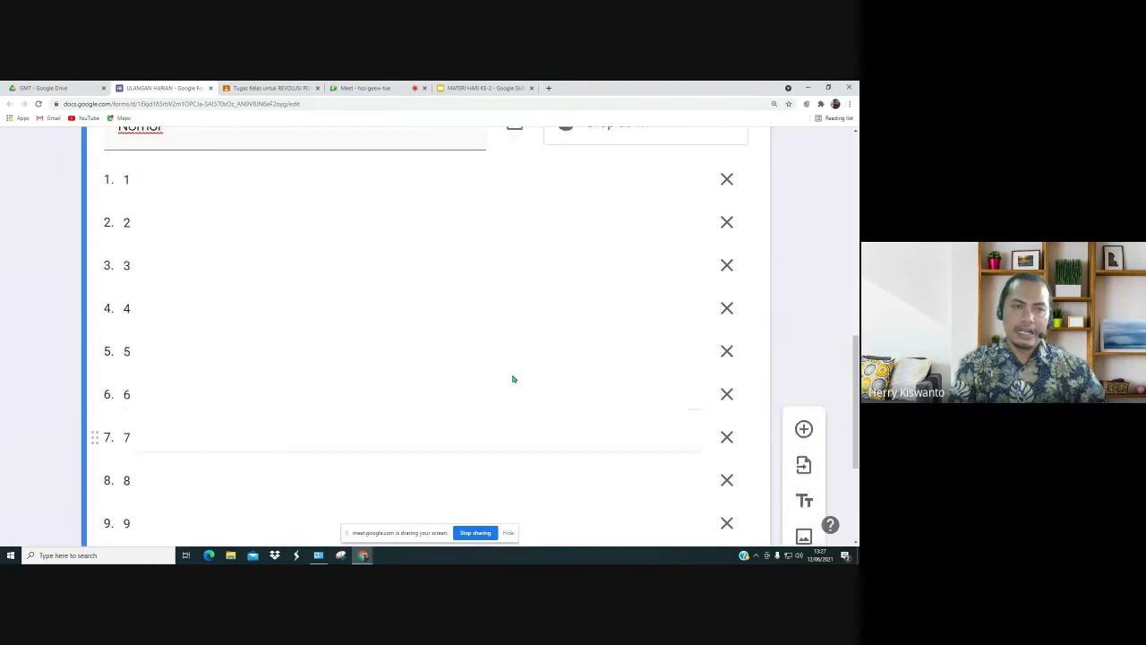
scroll(512, 376, "up", 5)
scroll(512, 378, "down", 4)
scroll(516, 378, "down", 5)
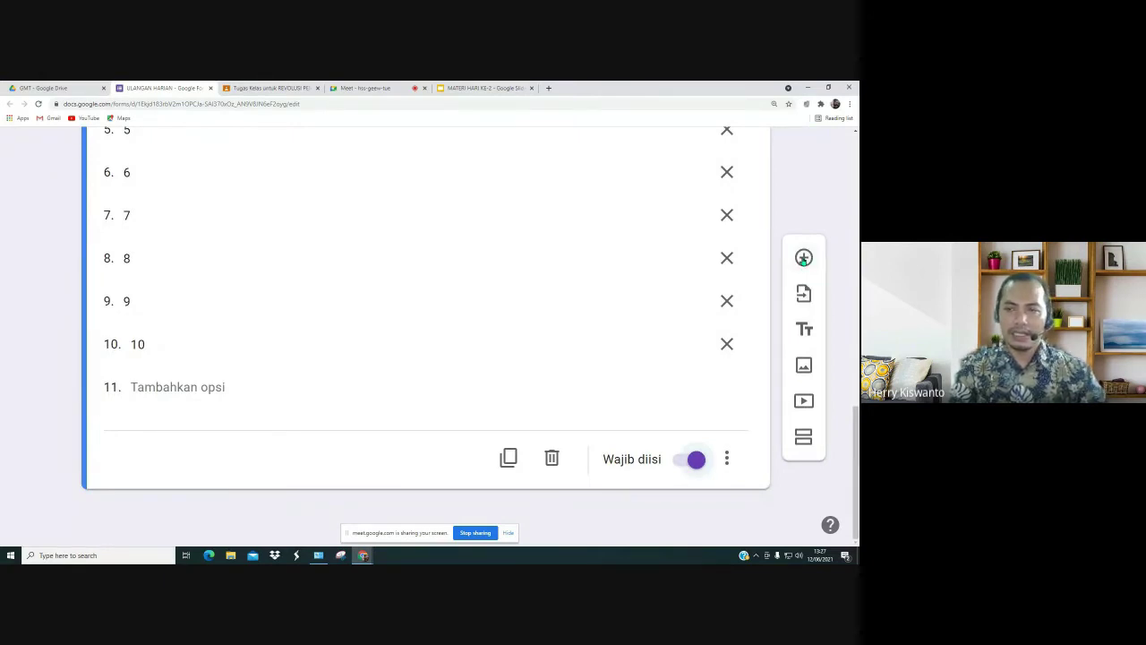
Step: Add a new untitled question below the "Nomor" question
left_click(803, 257)
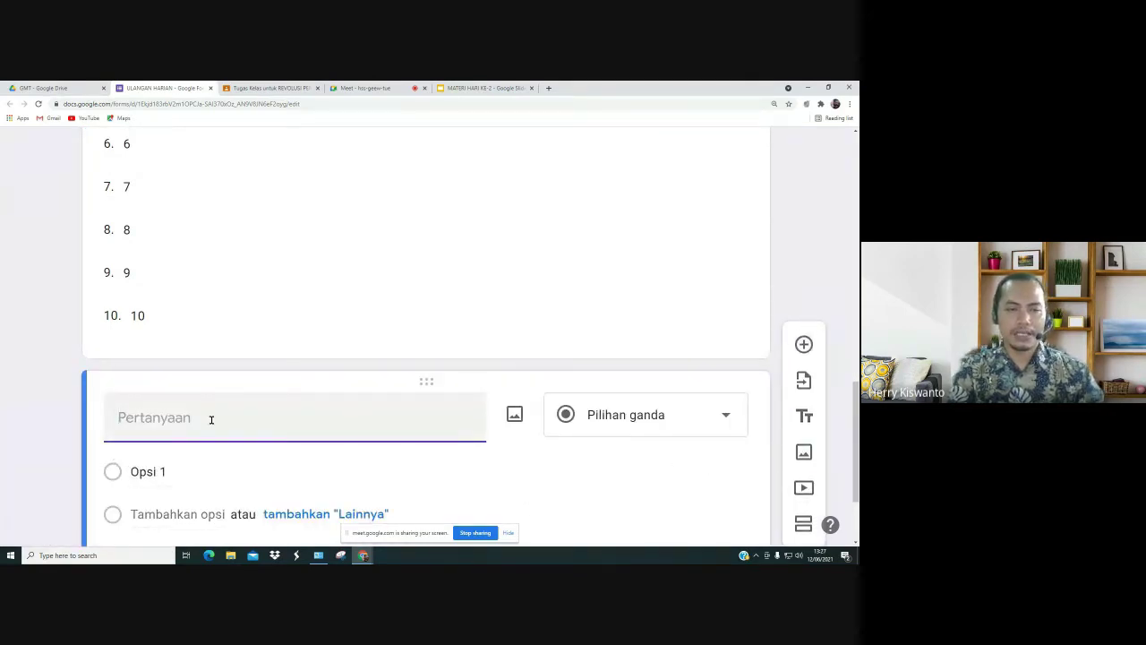
scroll(337, 435, "up", 15)
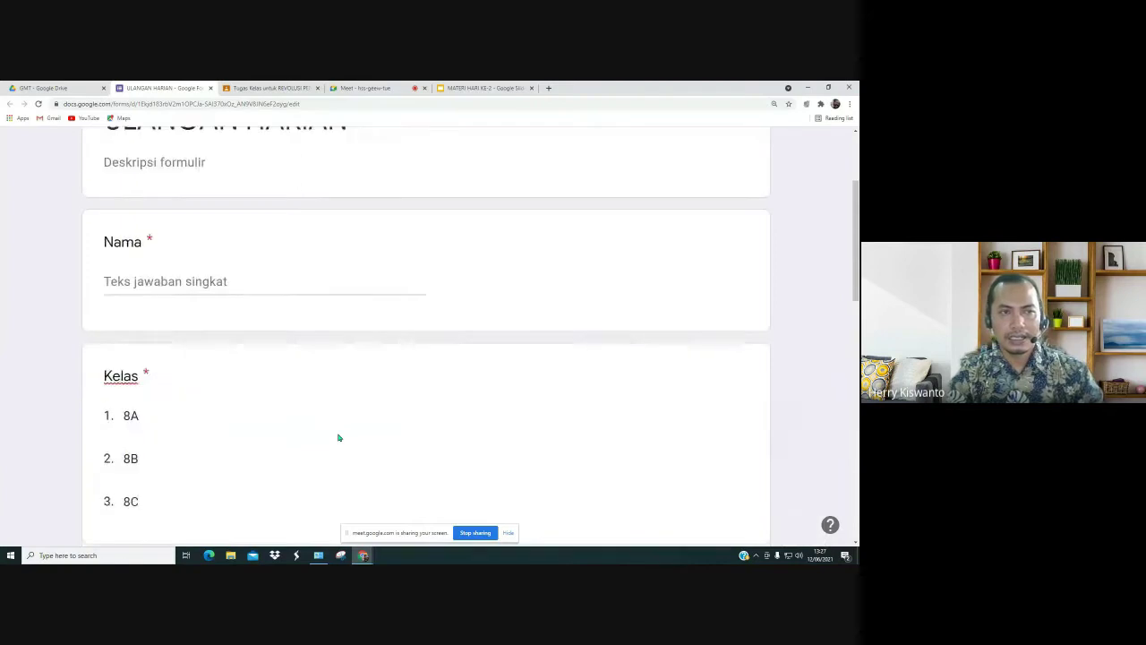
Step: Enter "Bulan ke enam di tahun masehi adalah ....." as the text of the new multiple-choice question below "Nomor"
scroll(339, 437, "down", 1)
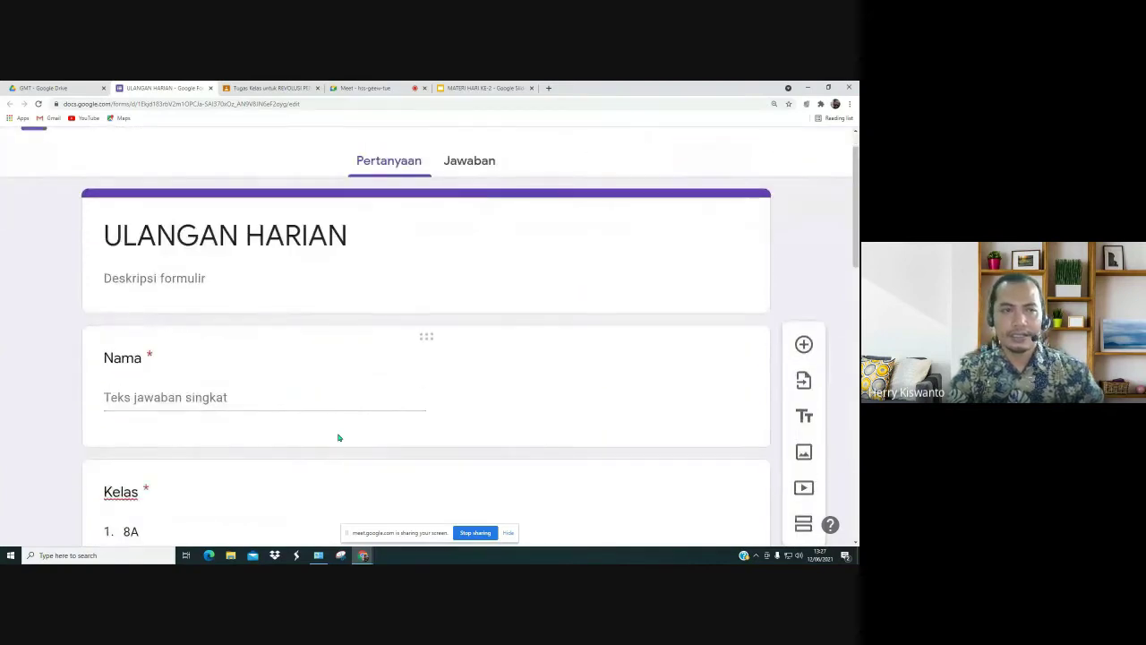
scroll(339, 437, "down", 10)
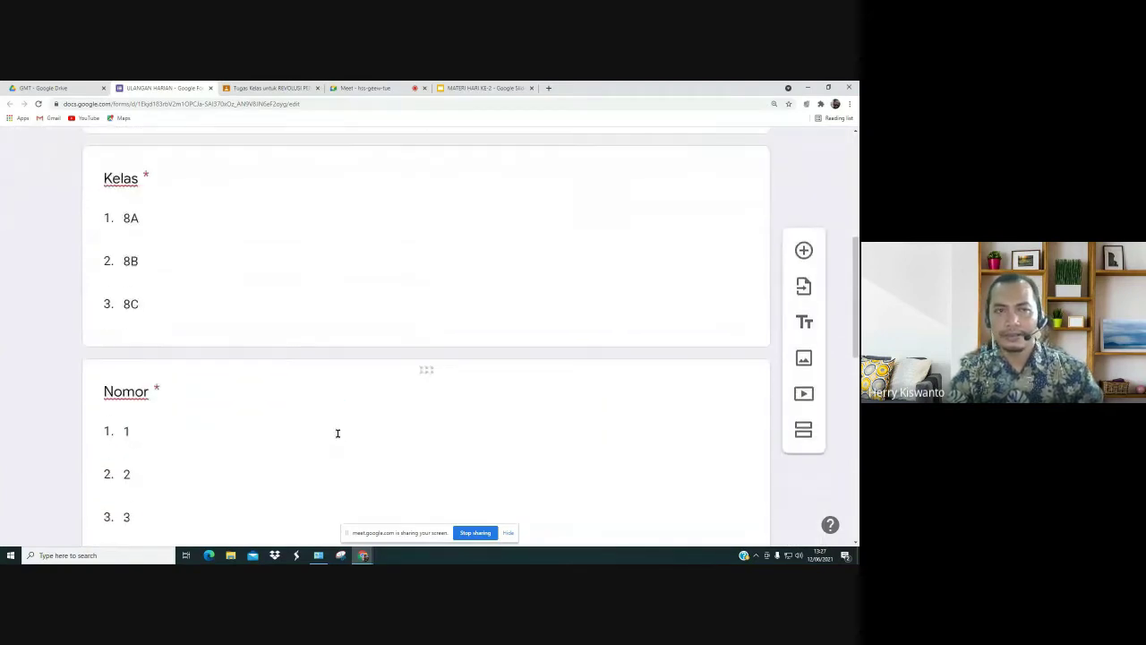
scroll(339, 437, "down", 5)
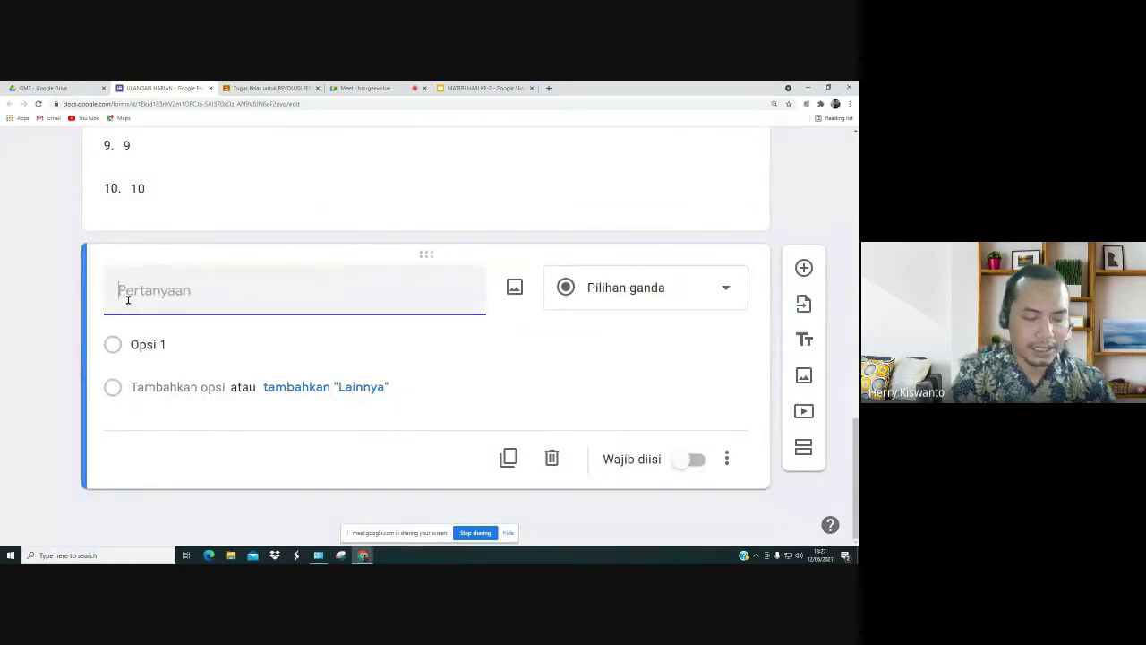
type("Bu")
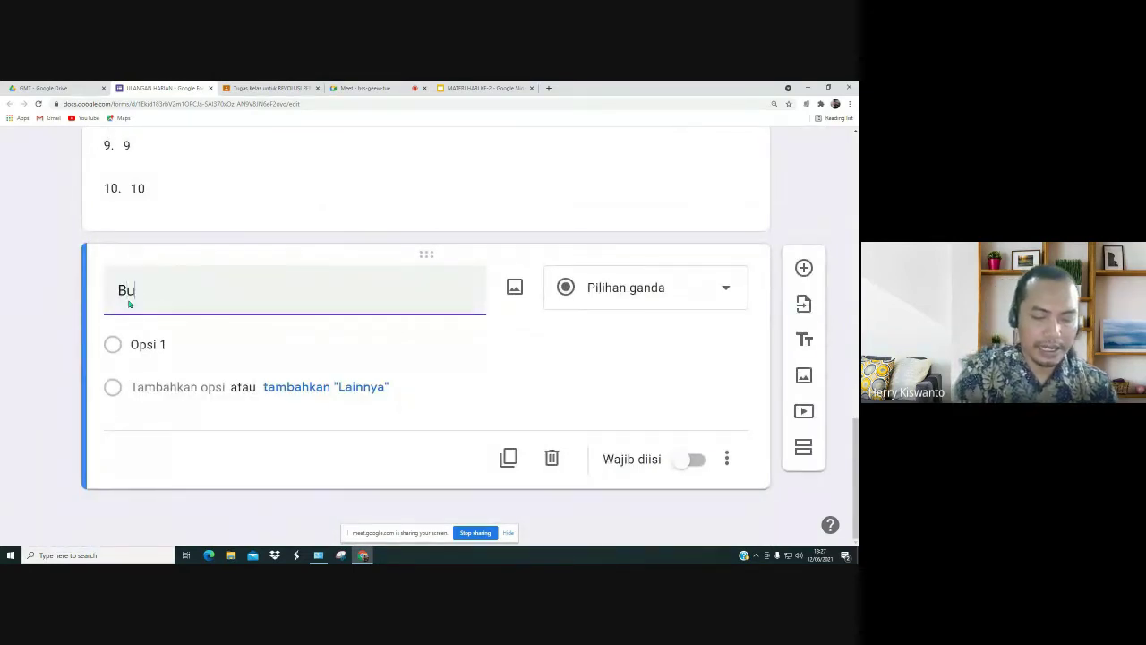
type("lan ke")
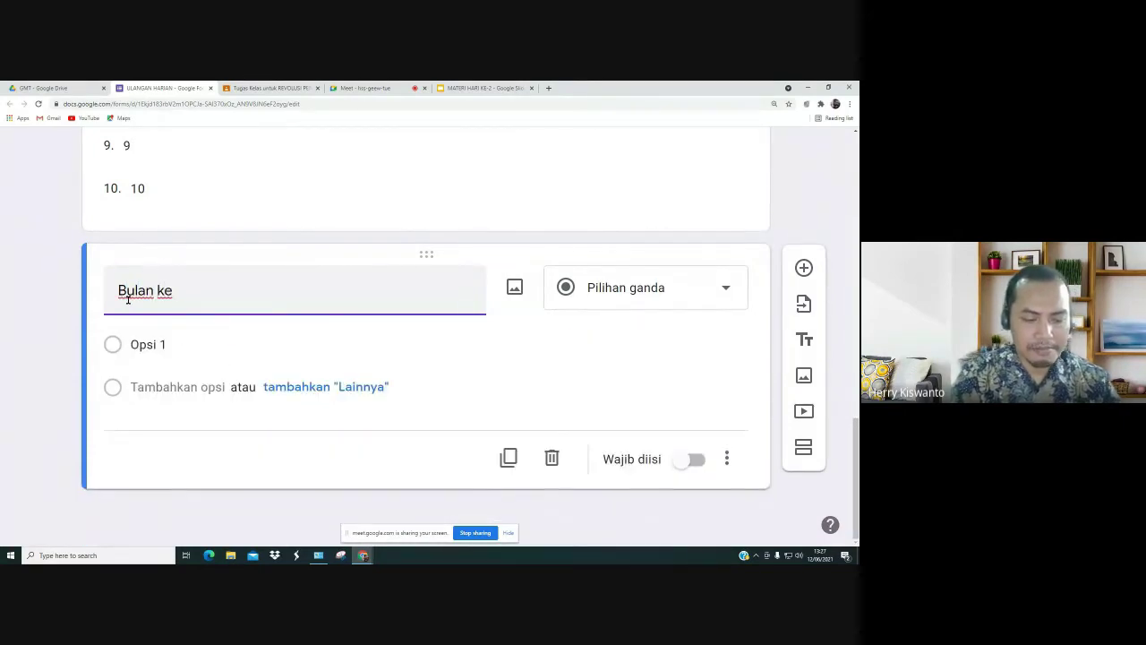
type(" ena")
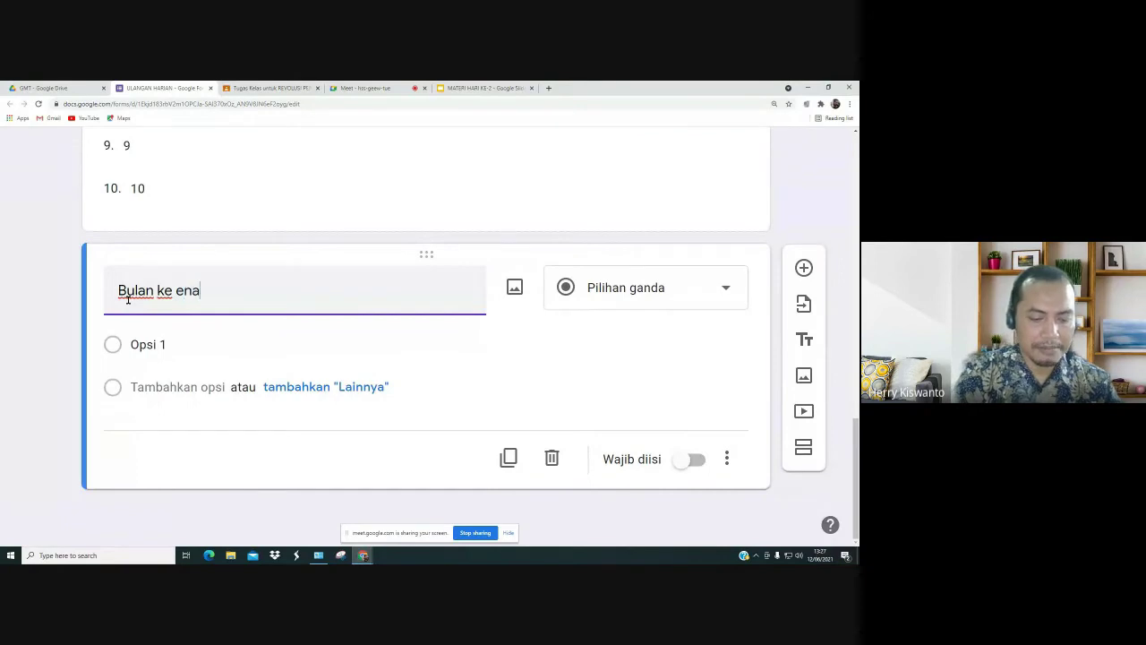
type("m di ")
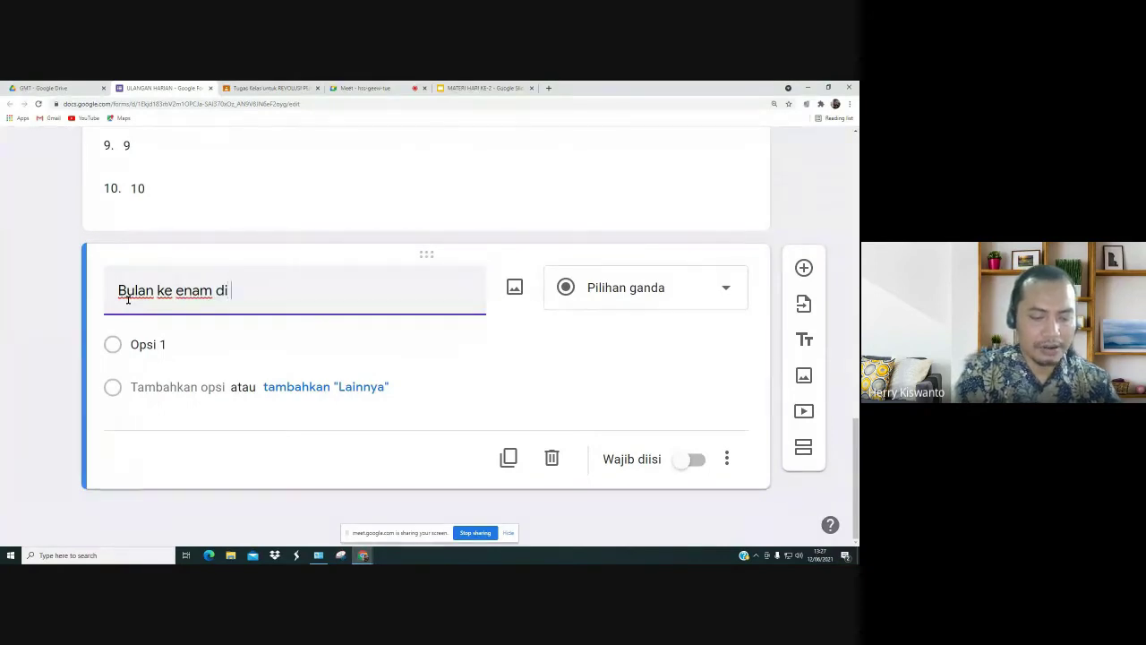
type("tahun masehi a")
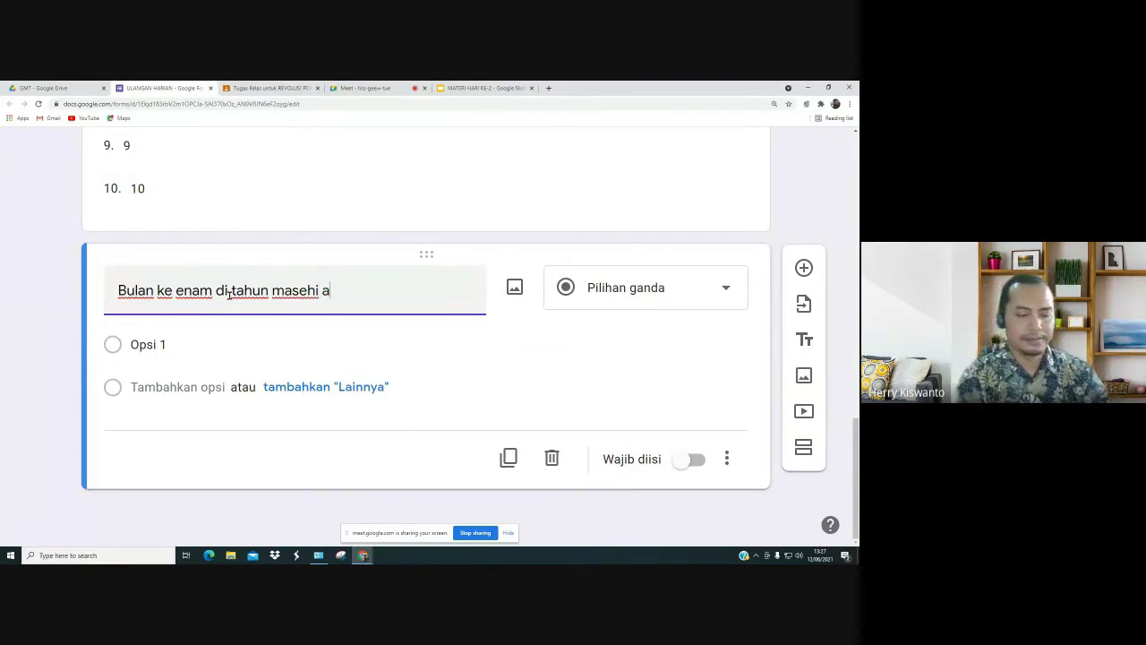
type("dalah")
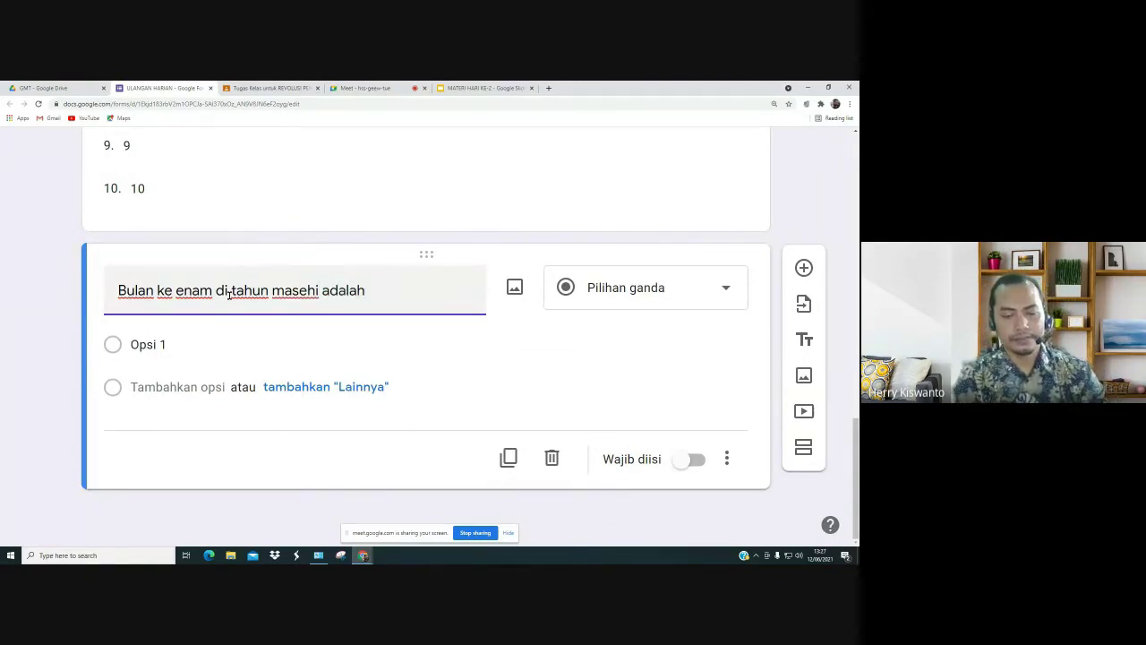
type(" .....")
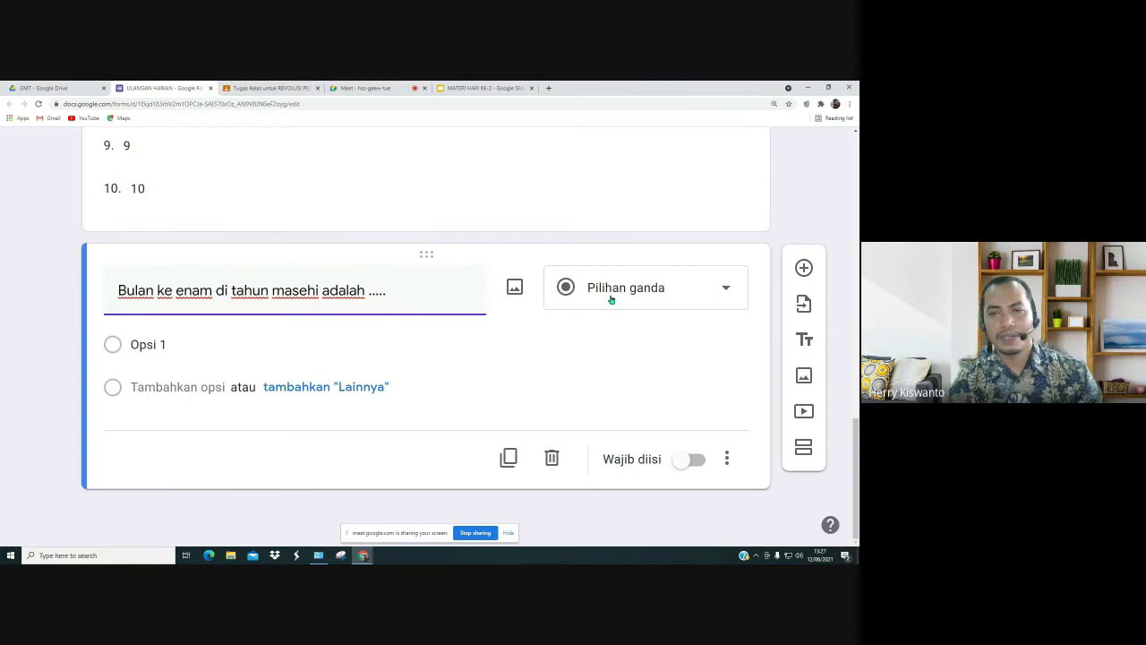
Step: Add the four answer options "Januari", "Maret", "Juni" and "Juli" to the sixth-month question
left_click(190, 347)
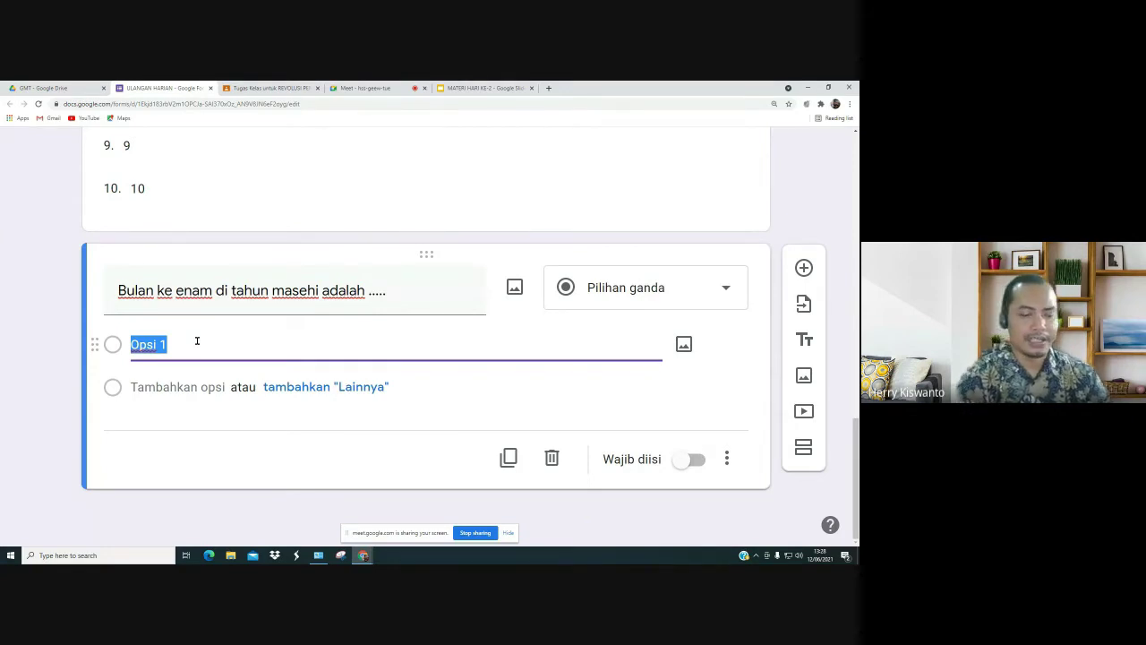
type("Januari")
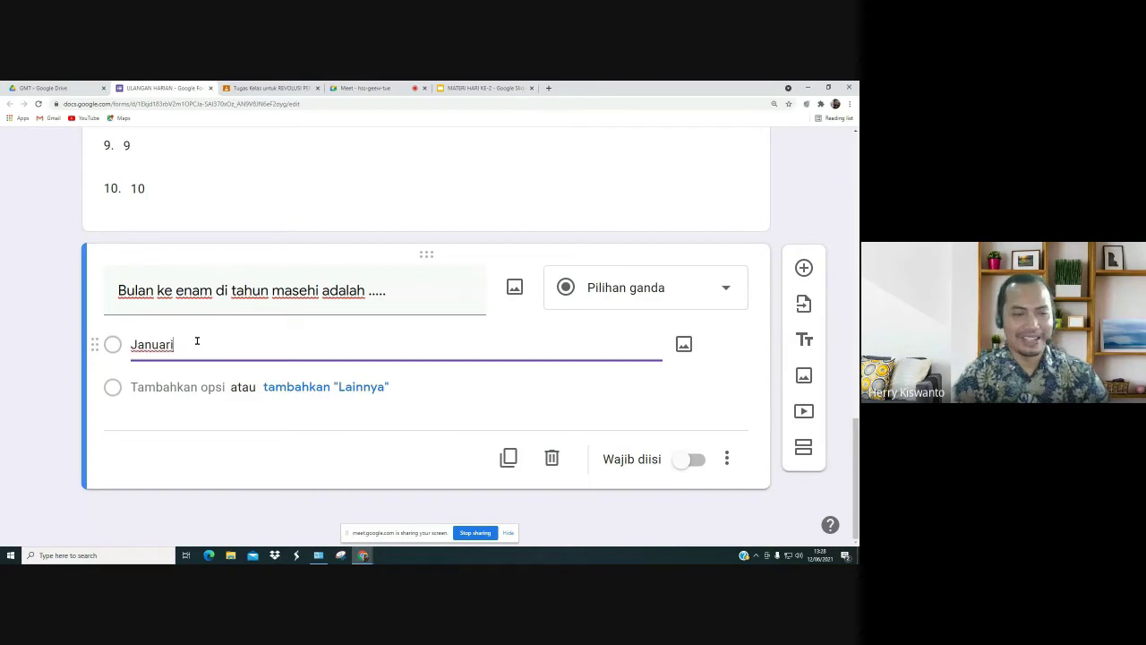
key("Return")
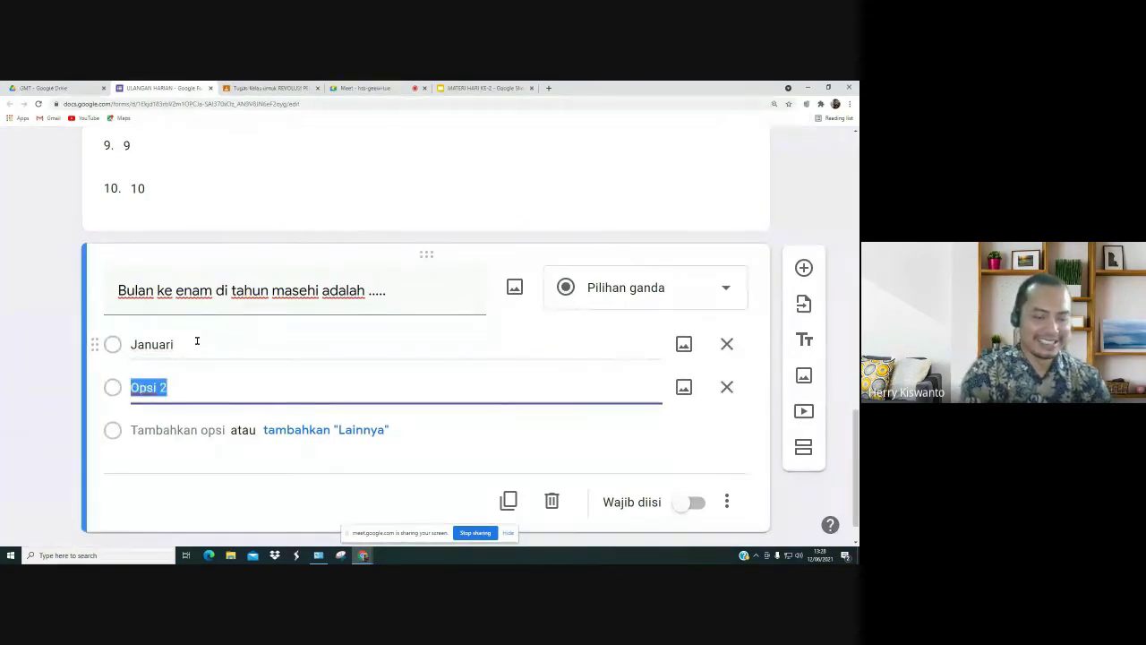
type("Maret")
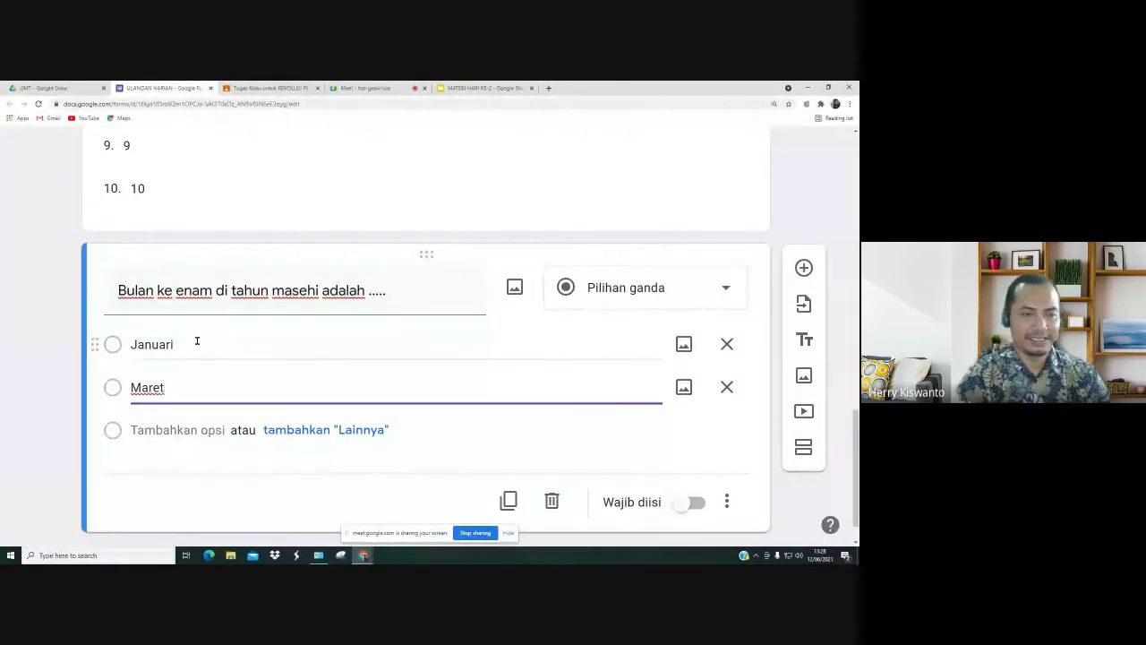
key("Return")
type("Juni")
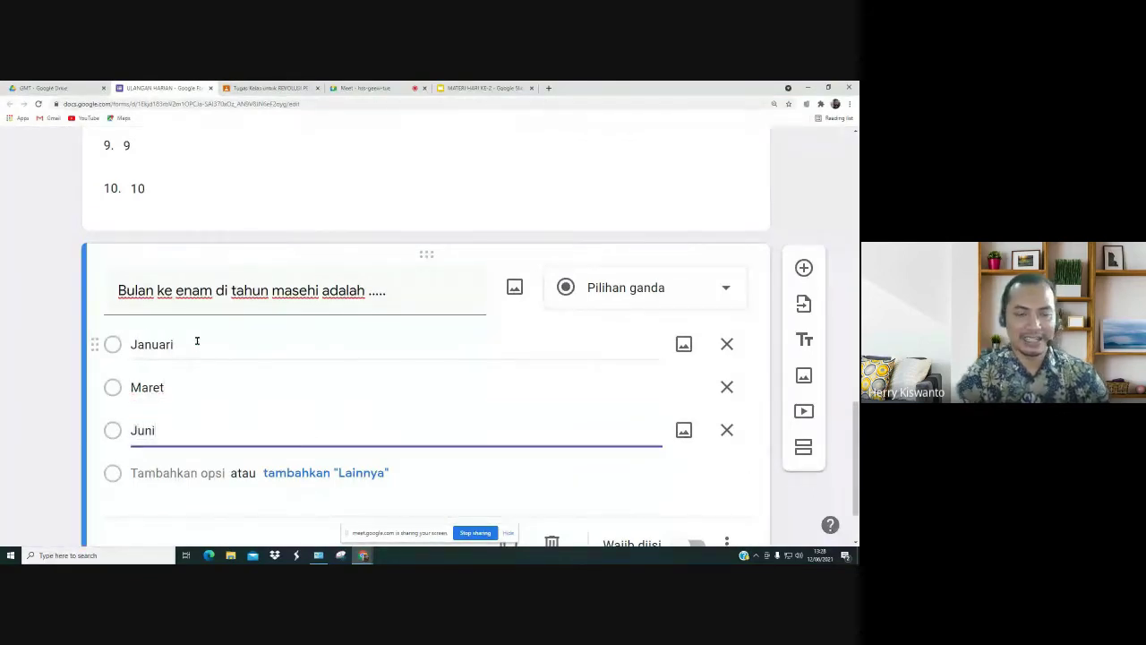
key("Return")
type("J")
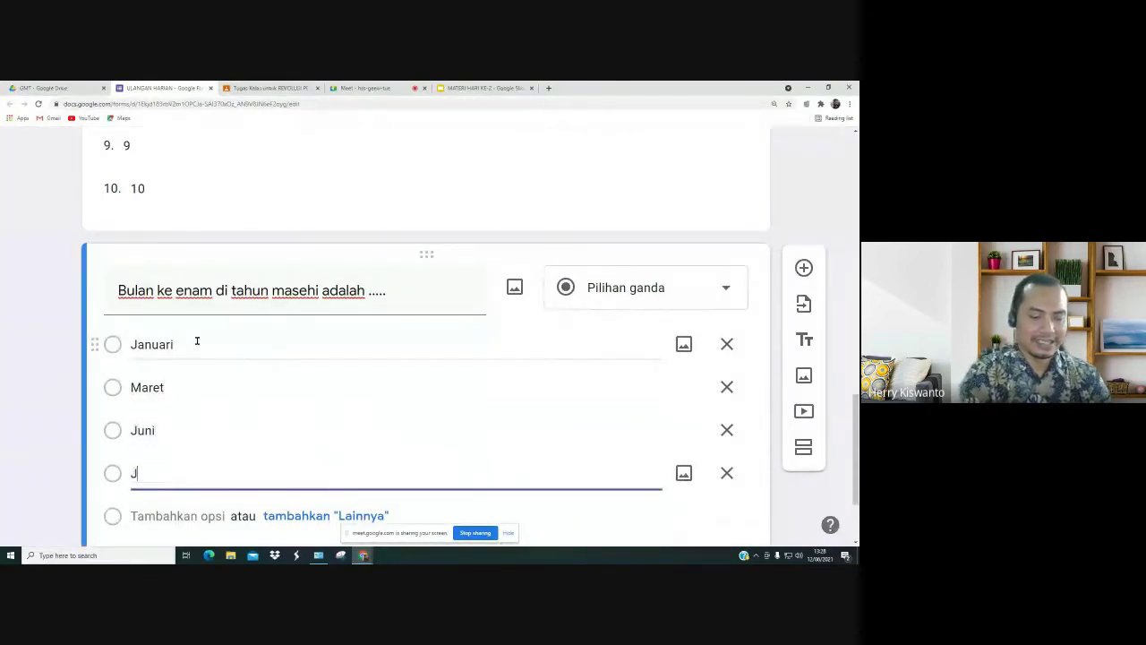
type("uli")
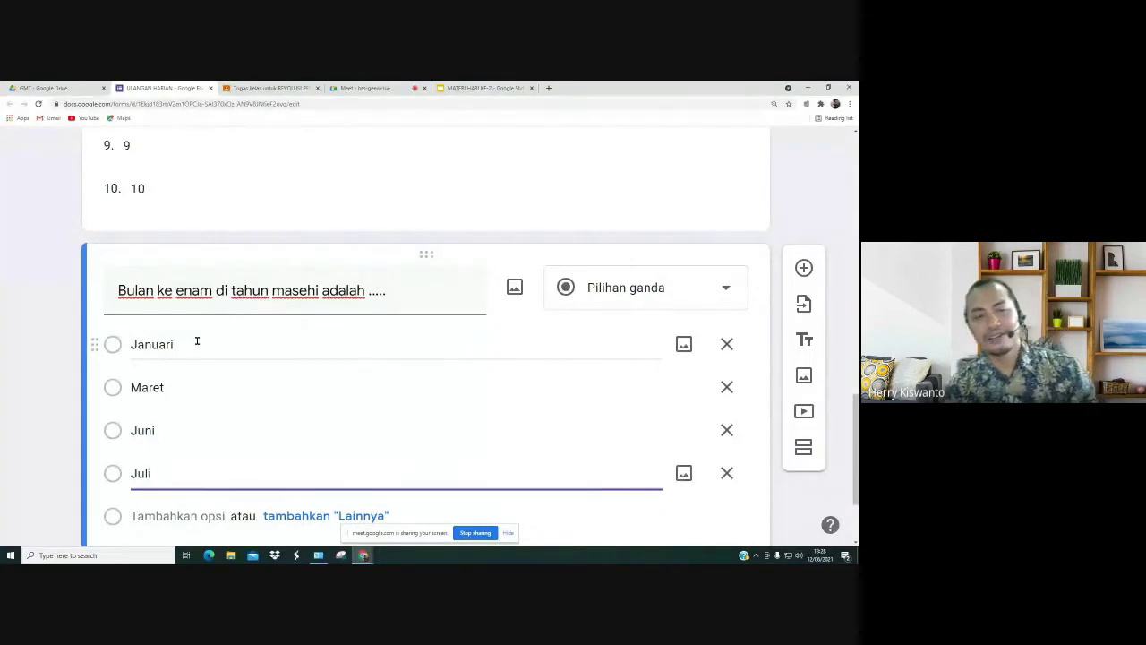
Step: Make answering the "Bulan ke enam di tahun masehi adalah ....." question required
scroll(561, 413, "down", 2)
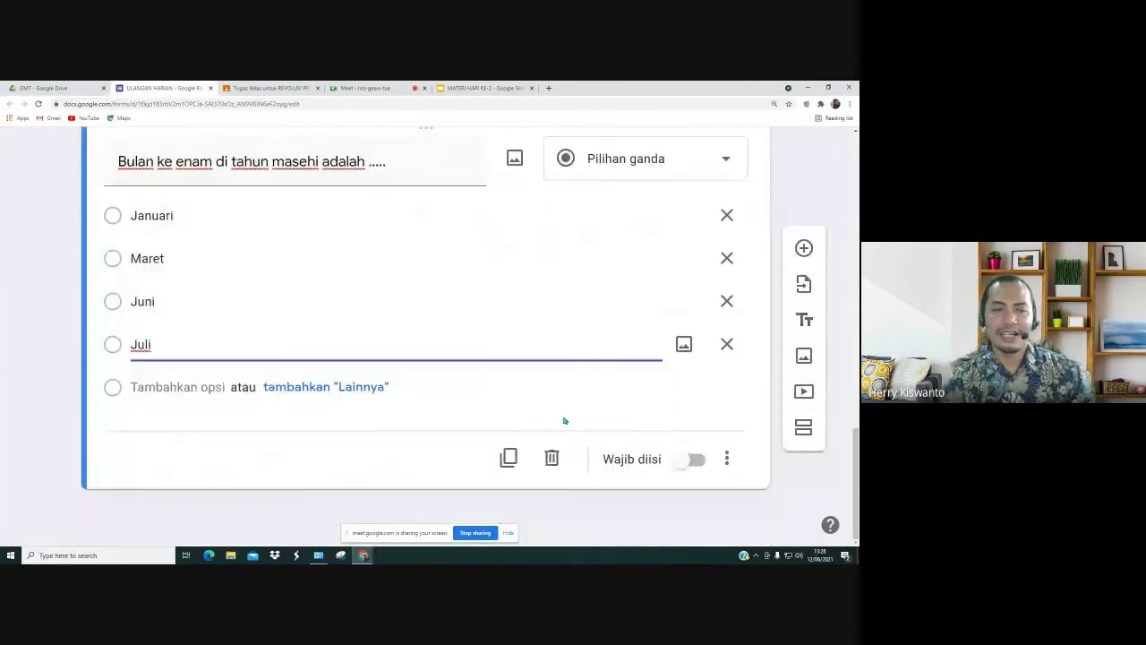
scroll(564, 423, "up", 3)
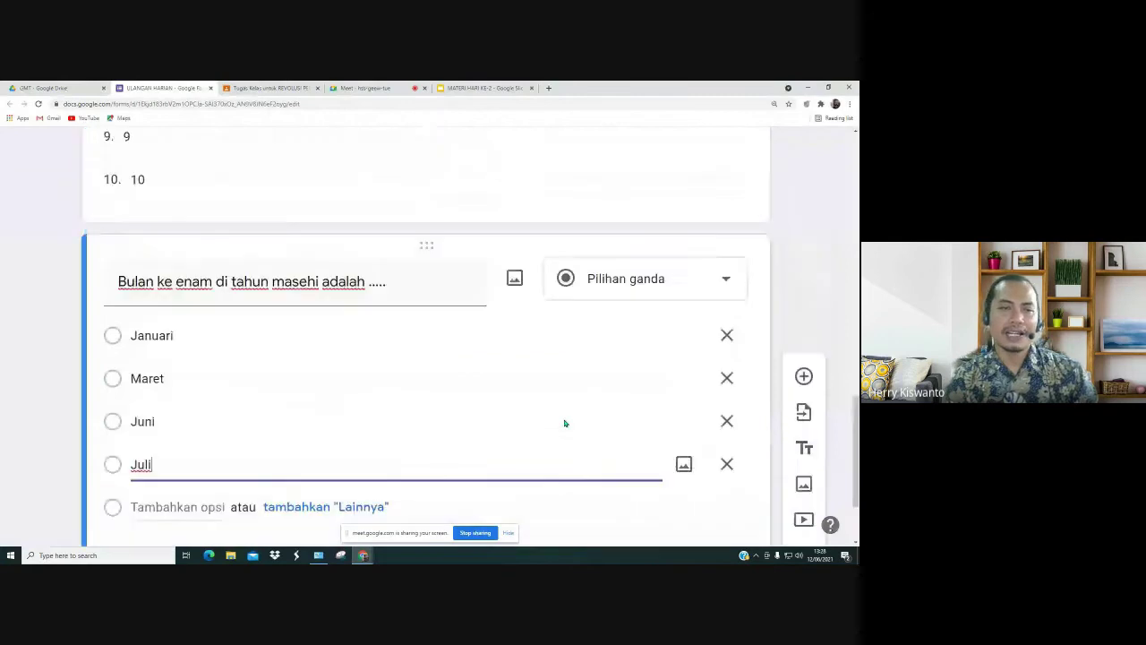
scroll(564, 423, "down", 3)
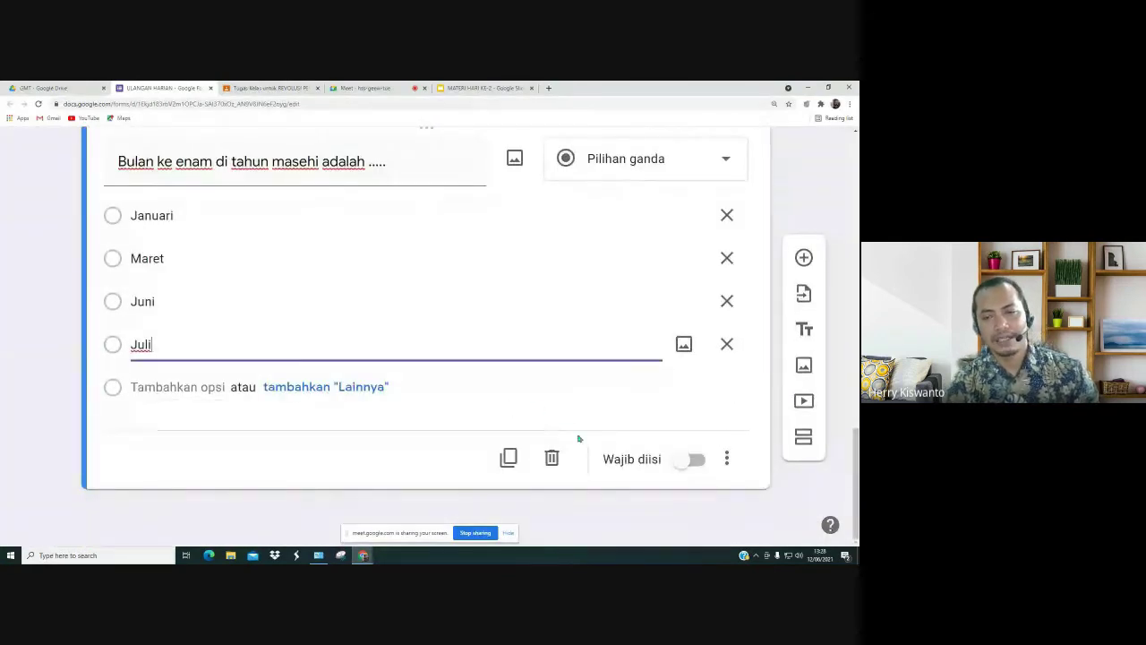
left_click(695, 459)
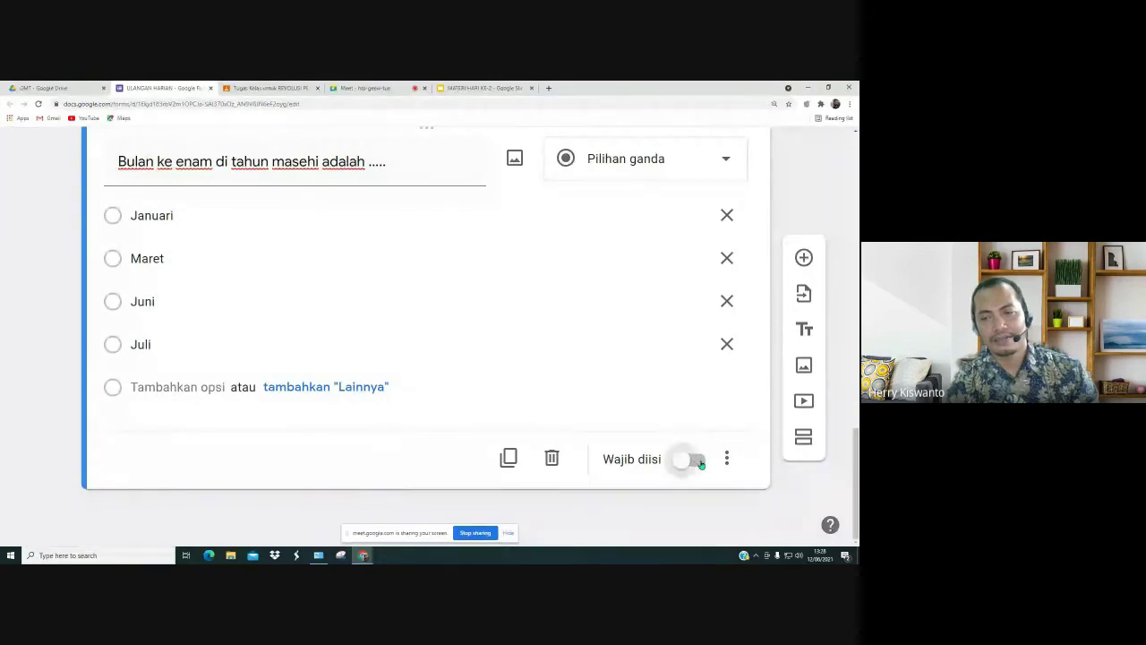
Step: Review the "Kelas" and "Nomor" questions and the multiple-choice month question with its options and required setting
scroll(492, 385, "up", 3)
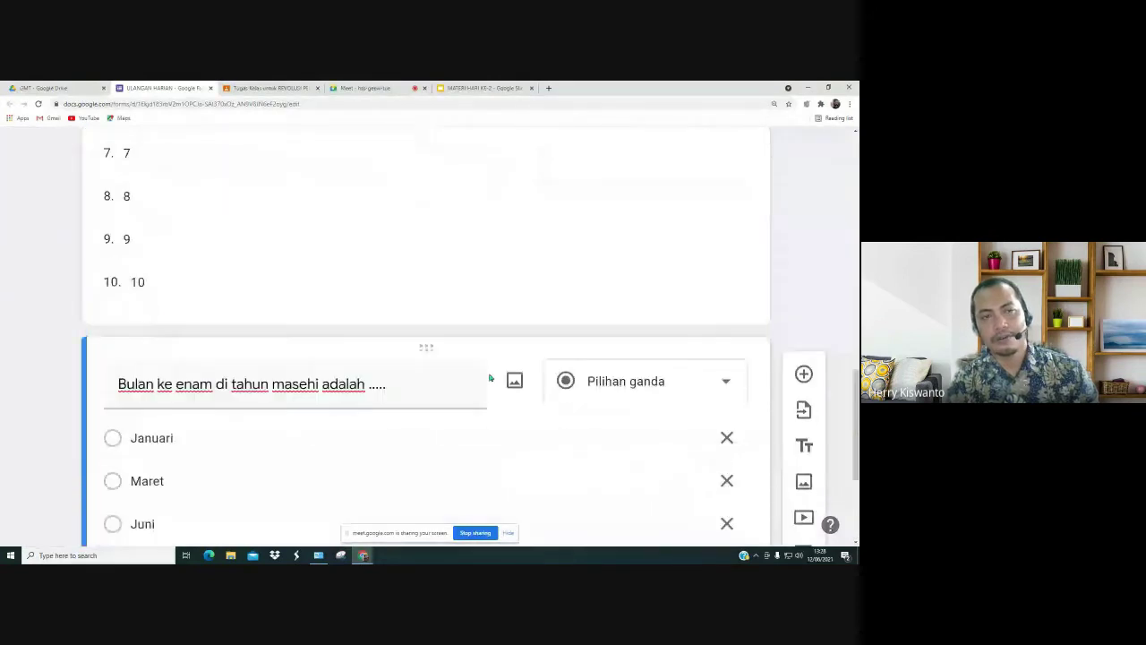
scroll(489, 374, "up", 2)
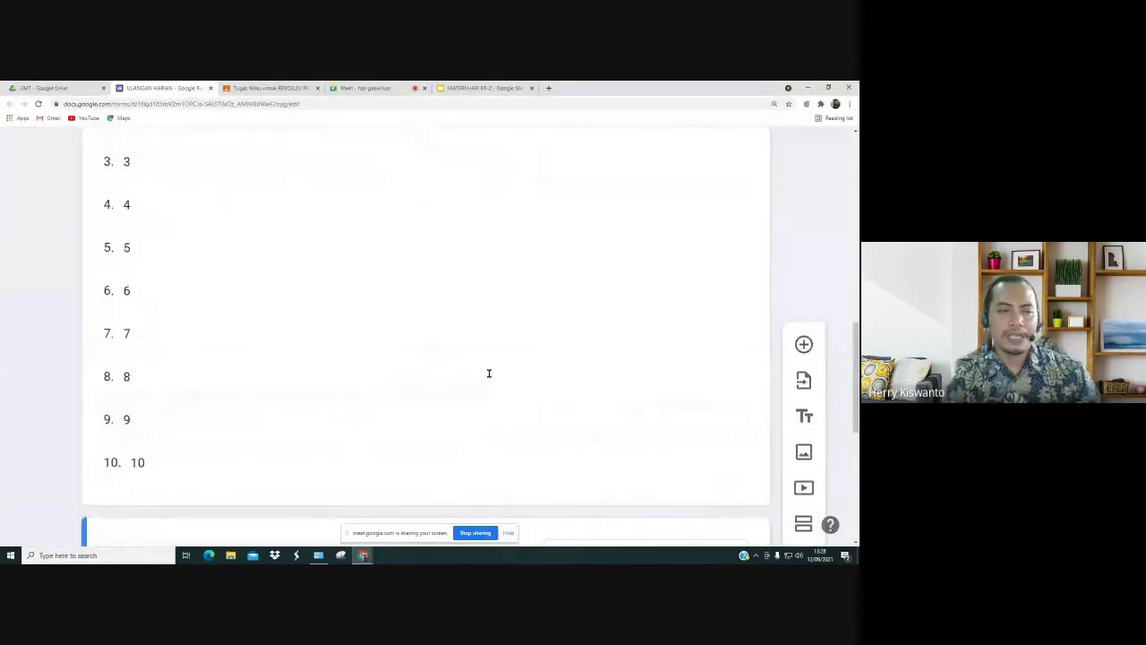
scroll(491, 376, "down", 3)
left_click(443, 217)
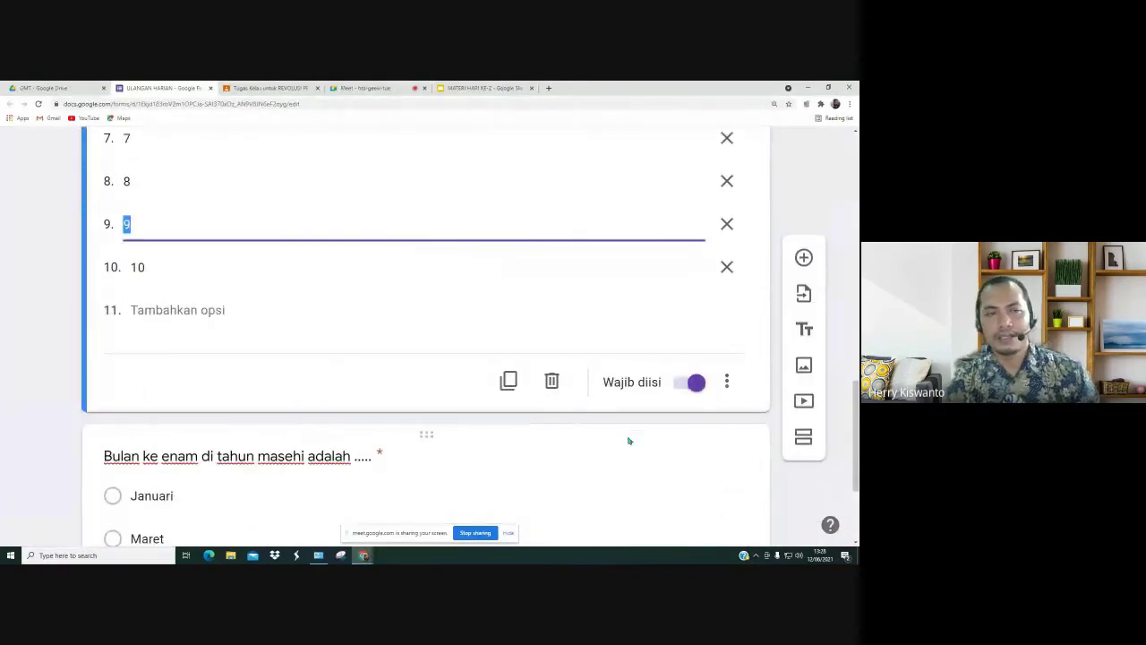
scroll(626, 435, "up", 6)
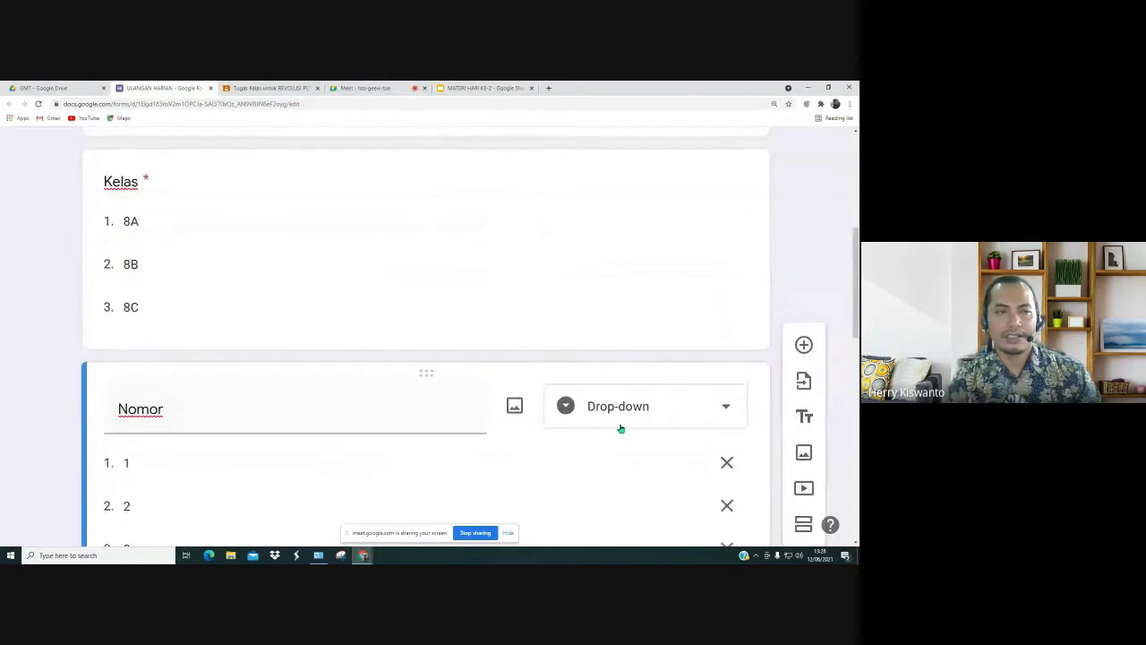
scroll(621, 428, "up", 1)
scroll(621, 427, "down", 5)
scroll(620, 426, "down", 3)
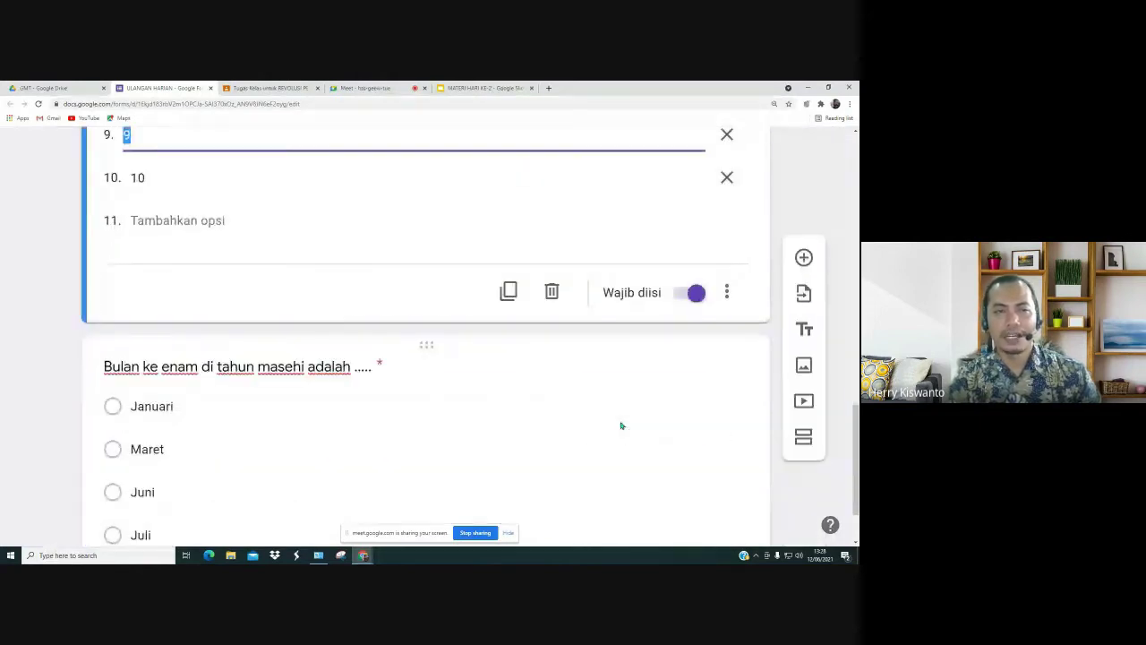
scroll(618, 416, "up", 3)
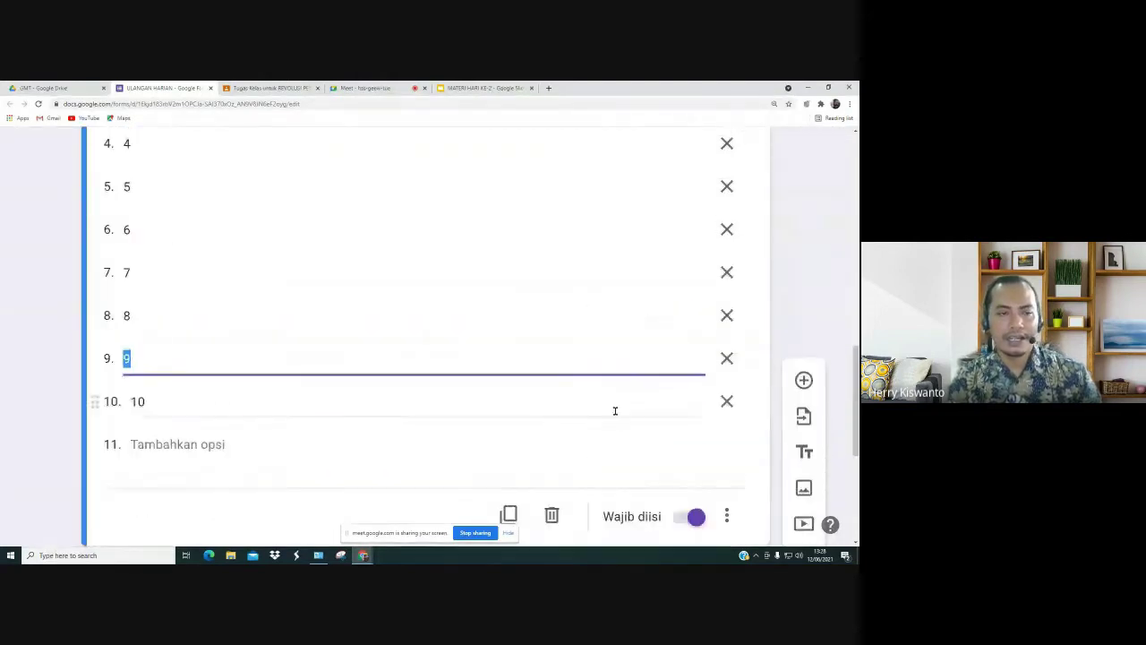
scroll(615, 410, "down", 4)
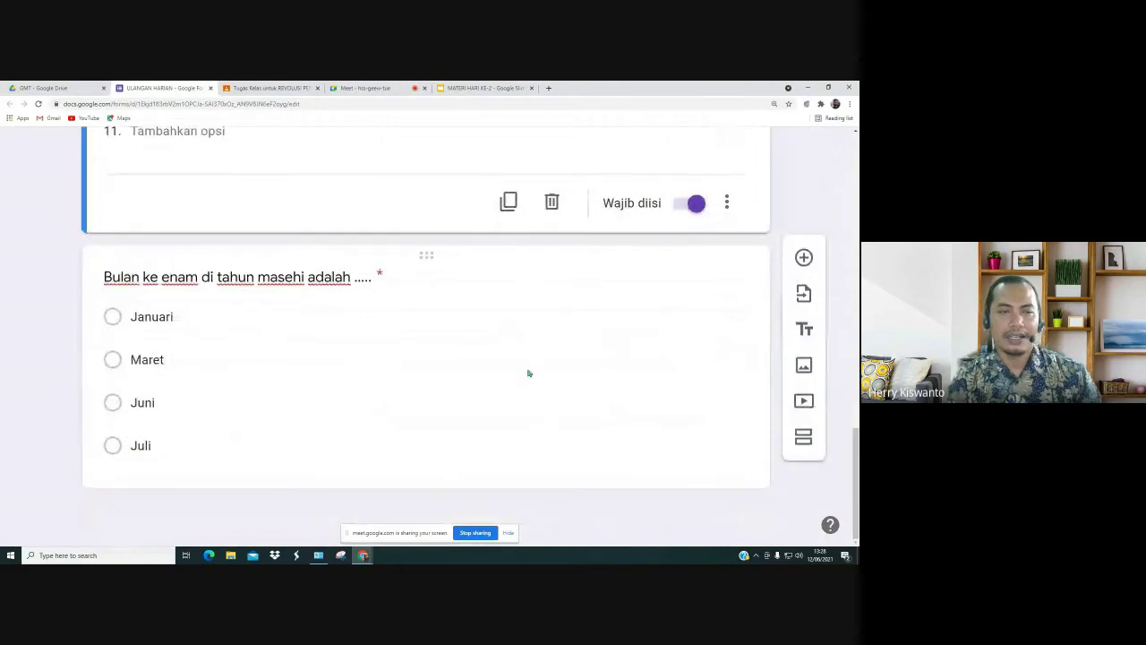
left_click(445, 359)
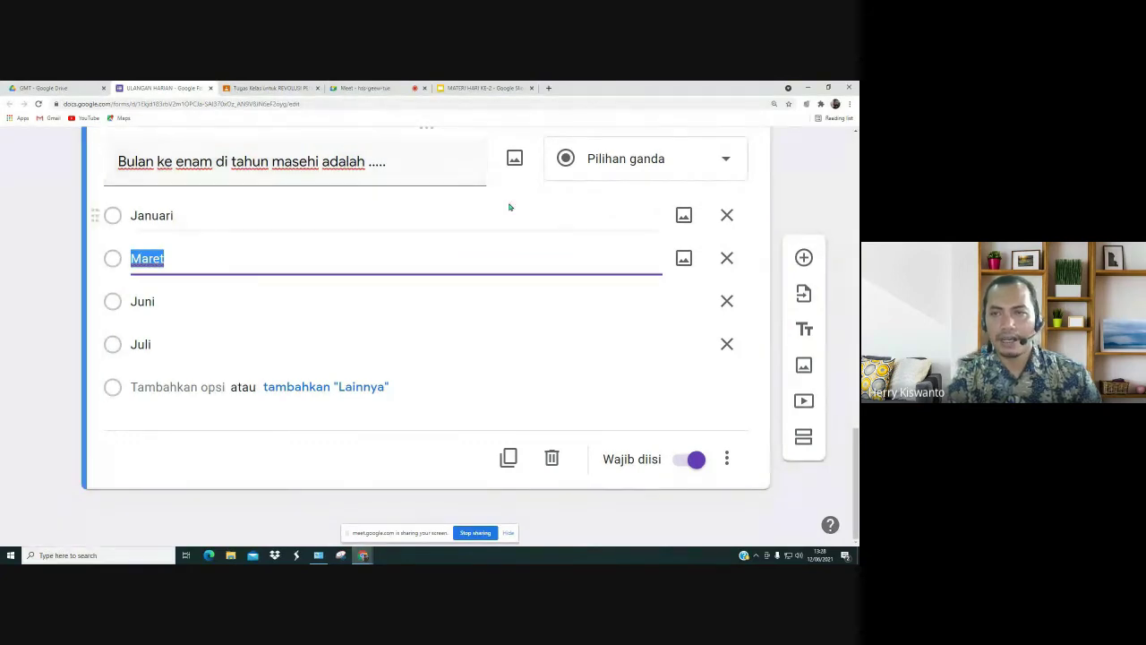
Step: Look through the list of add-ons installed for the form, from AutoMastery down to Quilgo and Snip
scroll(547, 401, "up", 10)
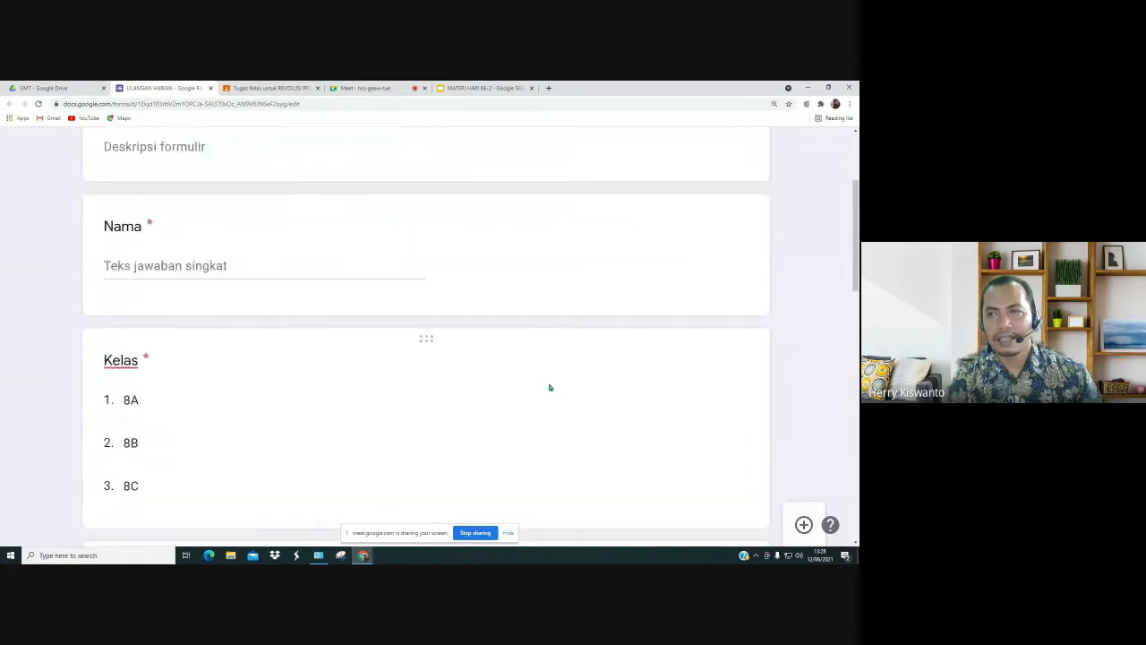
scroll(550, 387, "up", 3)
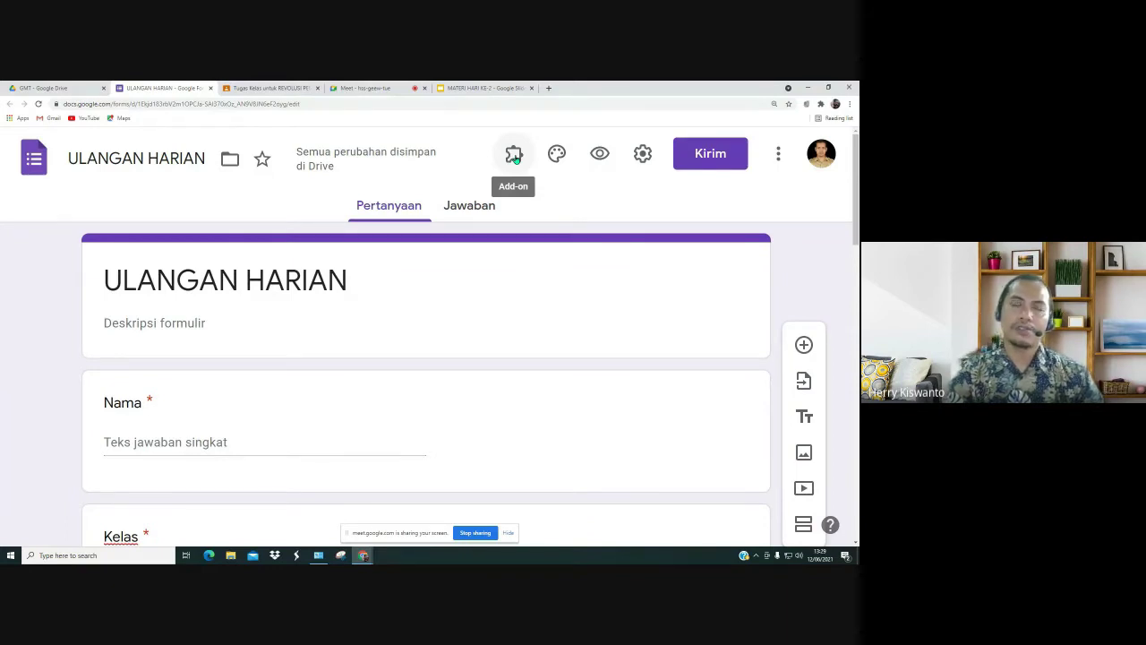
left_click(515, 155)
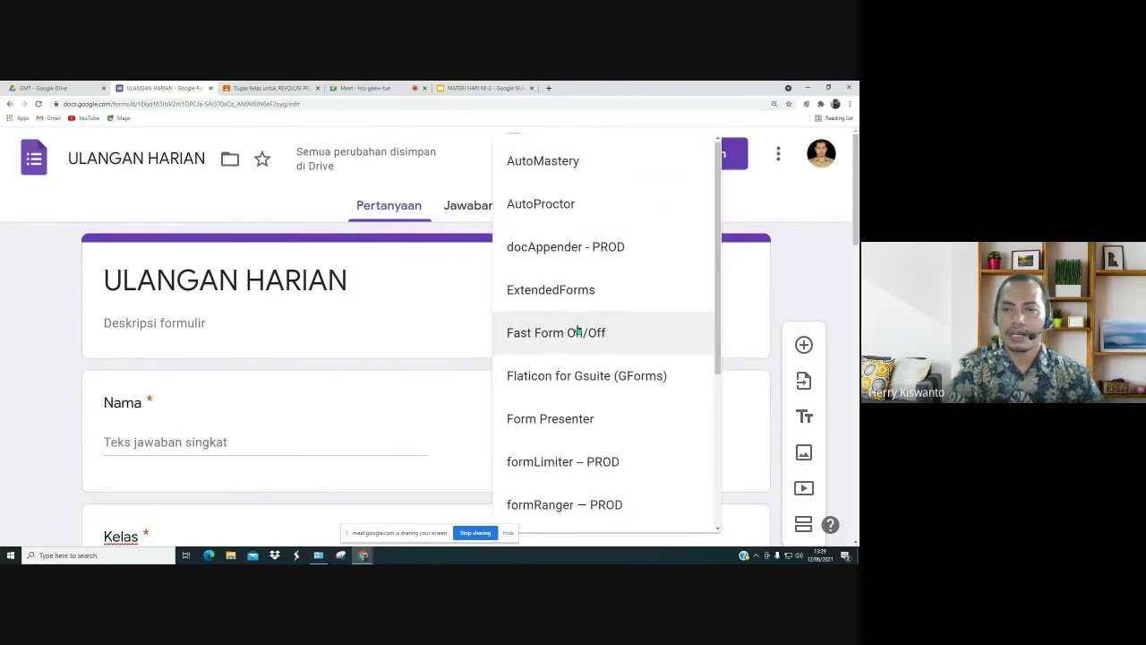
scroll(578, 330, "down", 3)
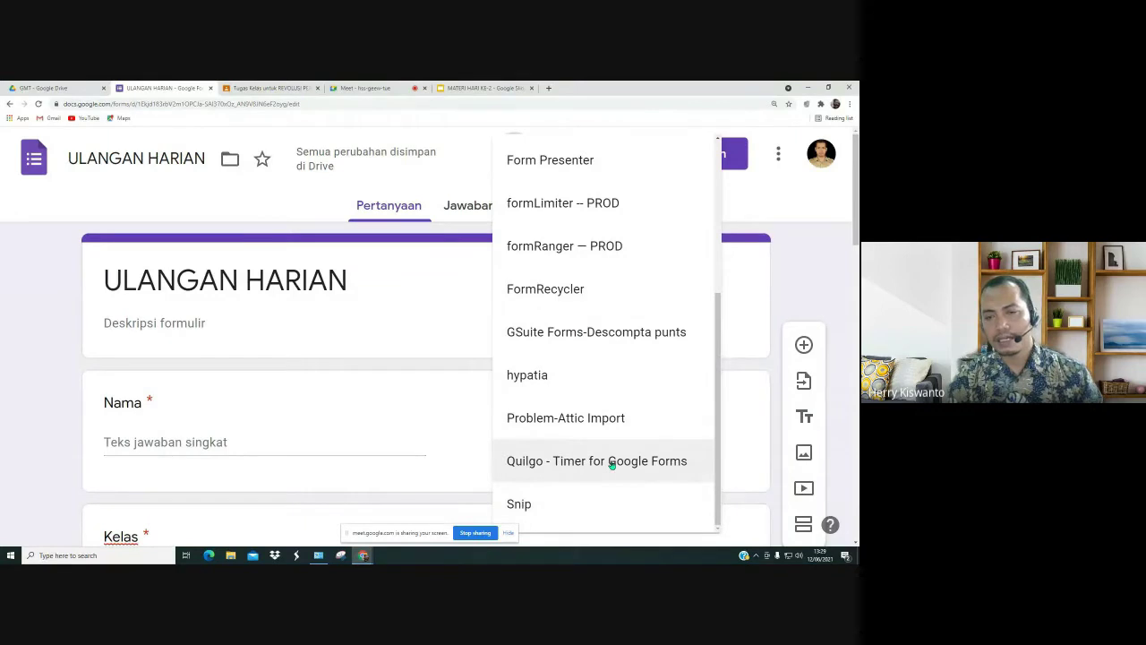
scroll(612, 464, "up", 3)
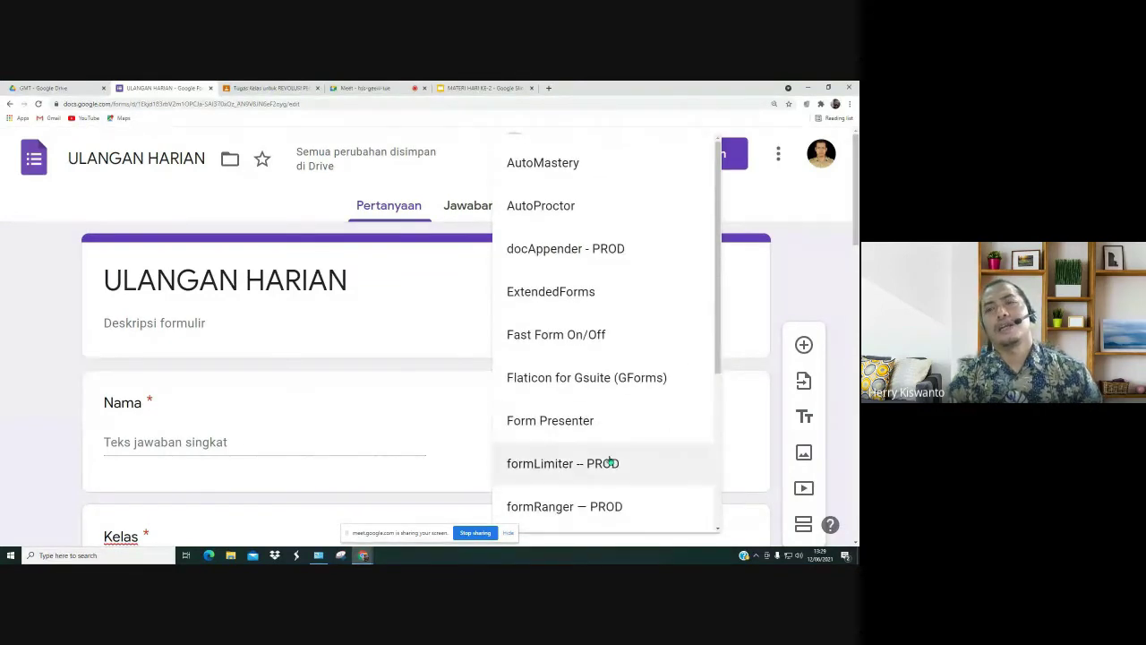
scroll(598, 283, "down", 3)
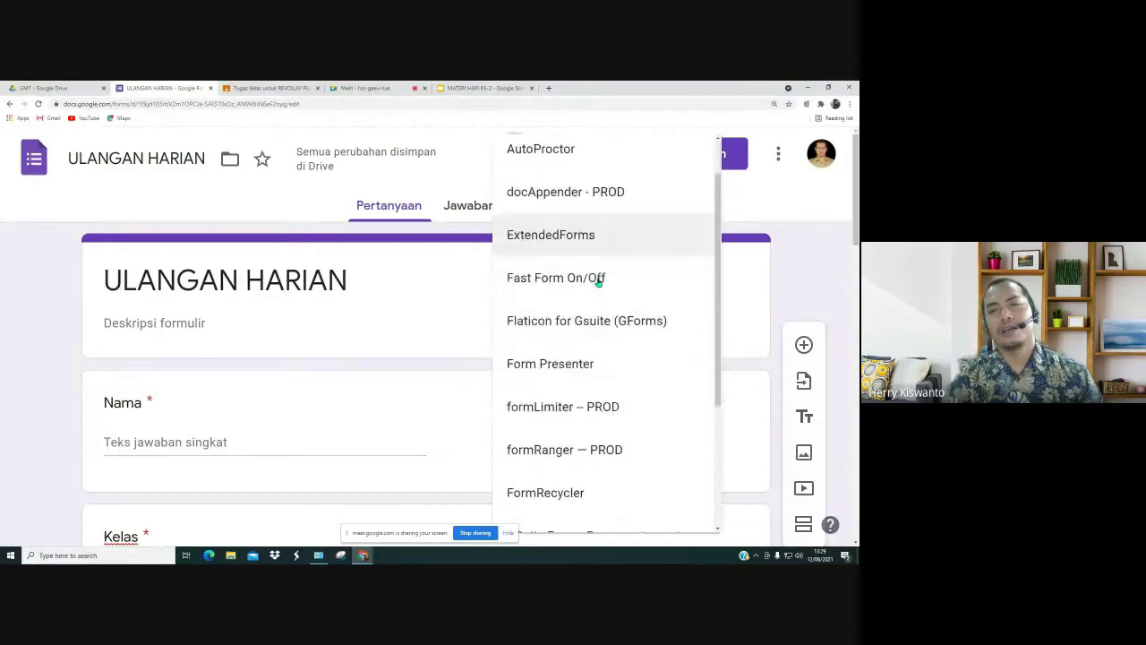
scroll(598, 284, "down", 2)
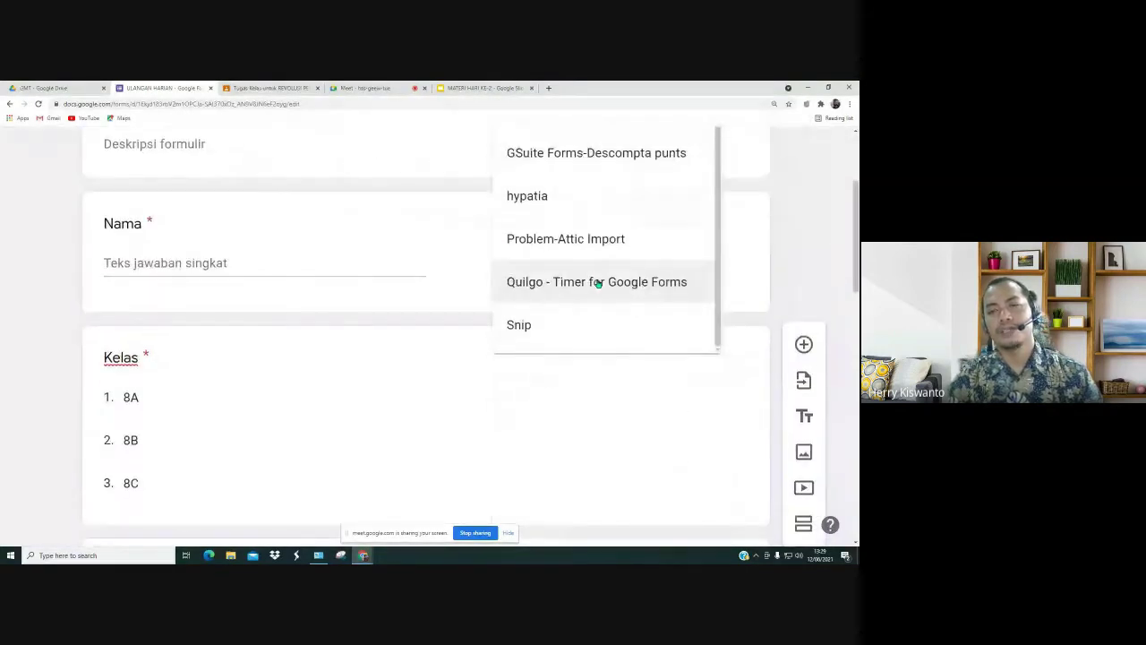
scroll(598, 281, "up", 3)
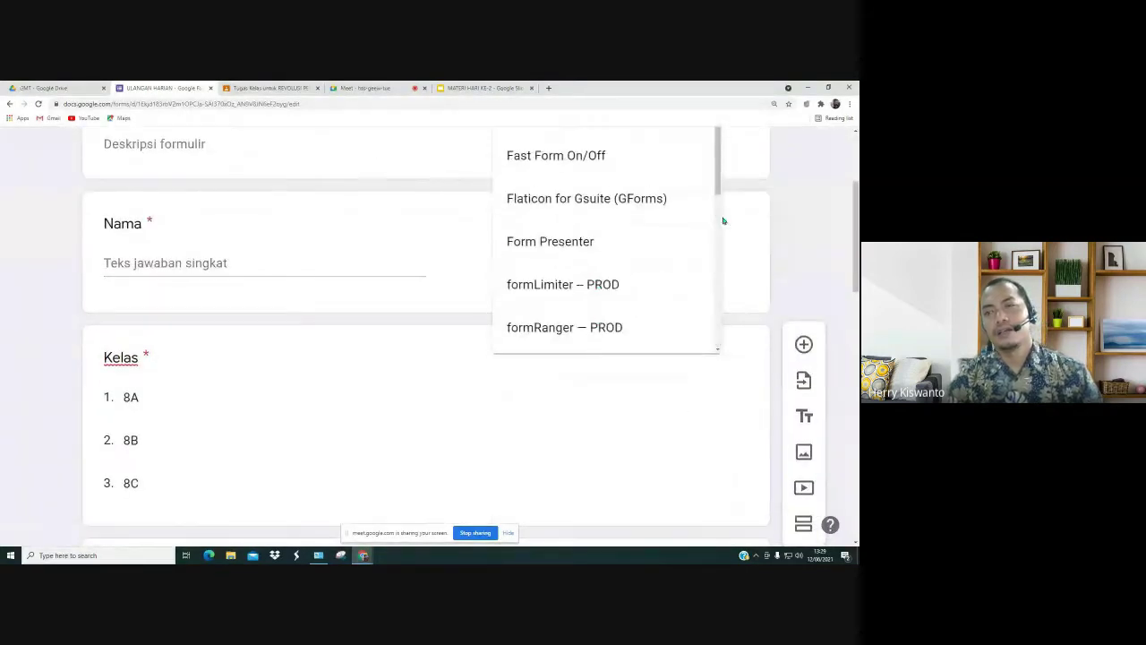
scroll(598, 284, "up", 5)
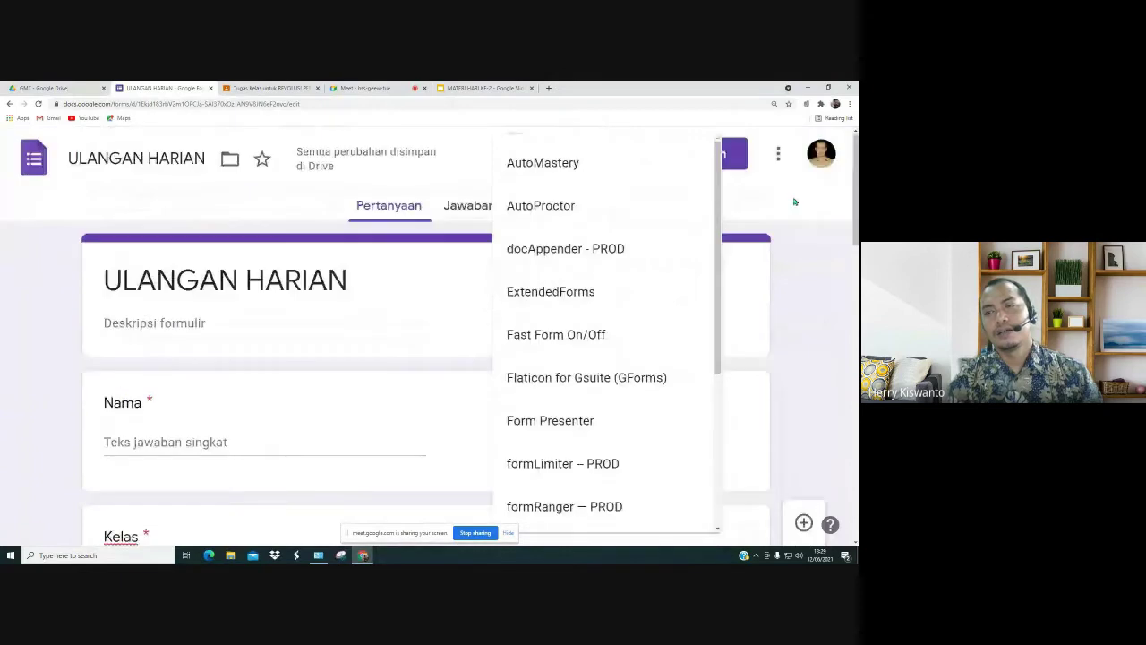
left_click(449, 135)
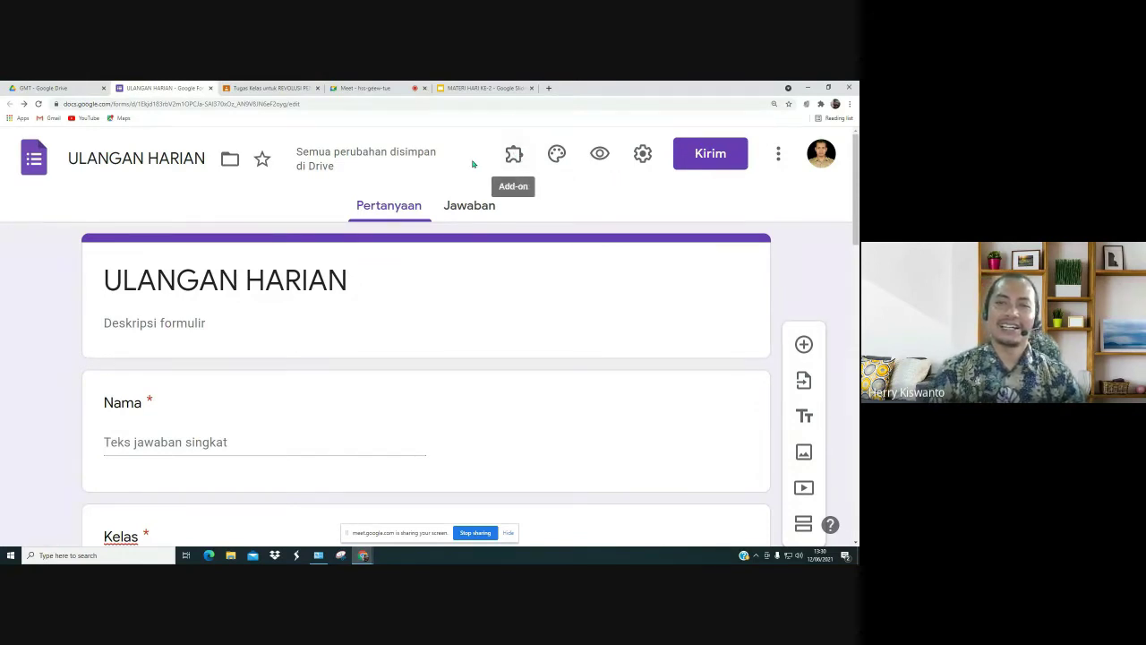
Step: Set the blue-black butterfly picture from the "Kantor dan Sekolah" themes as the form's header image
left_click(557, 155)
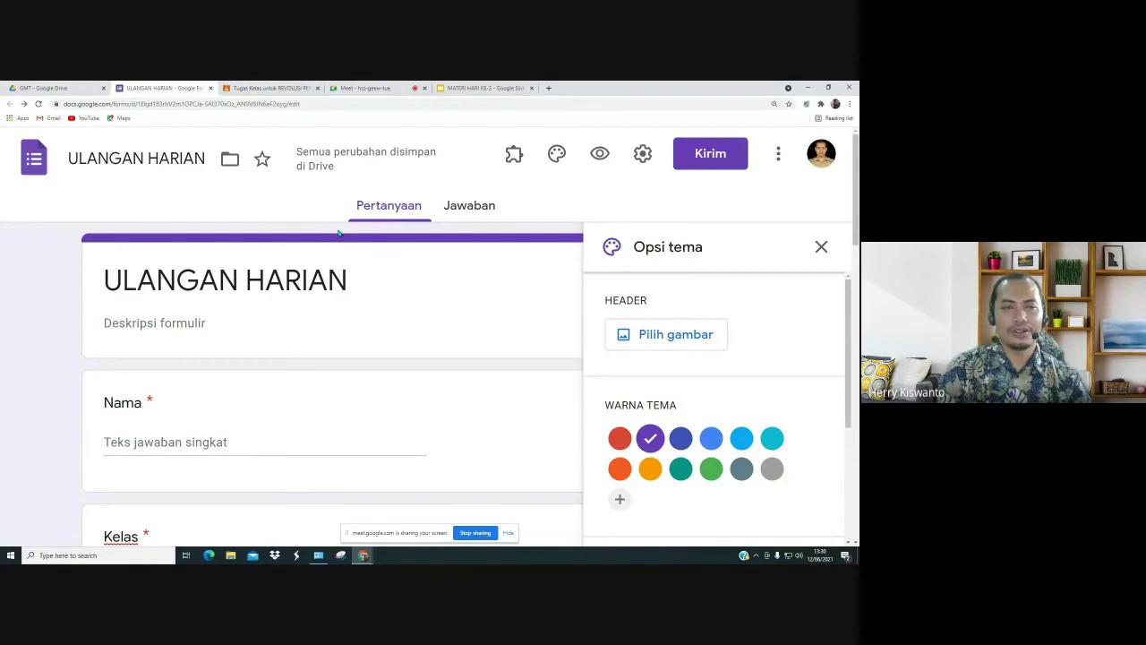
left_click(673, 336)
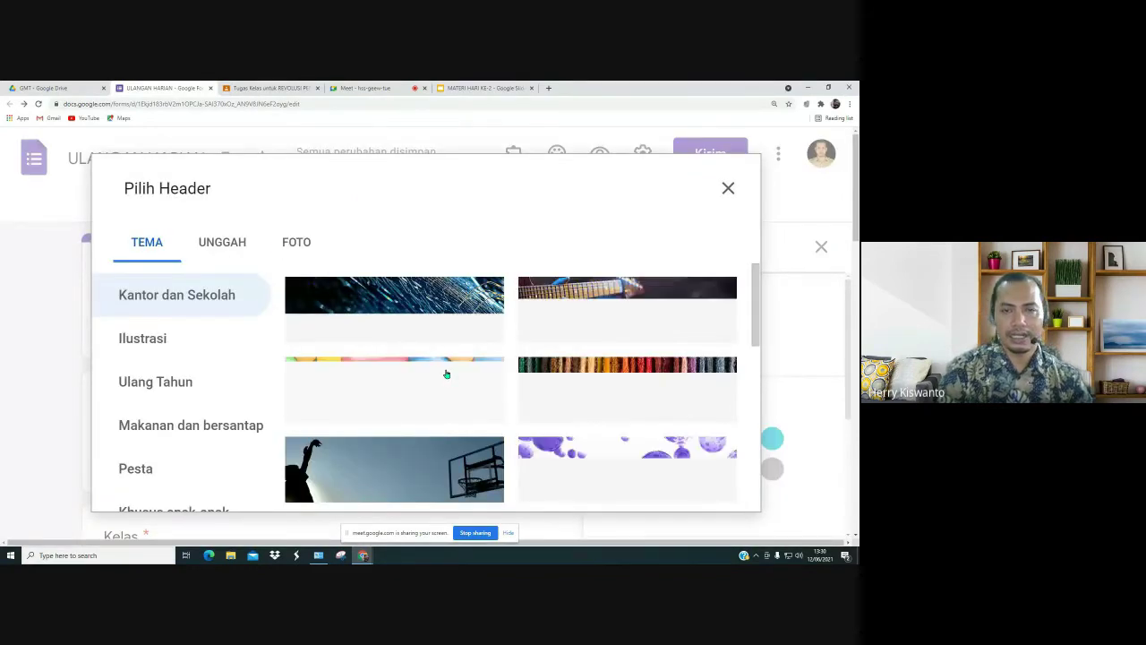
scroll(444, 370, "down", 2)
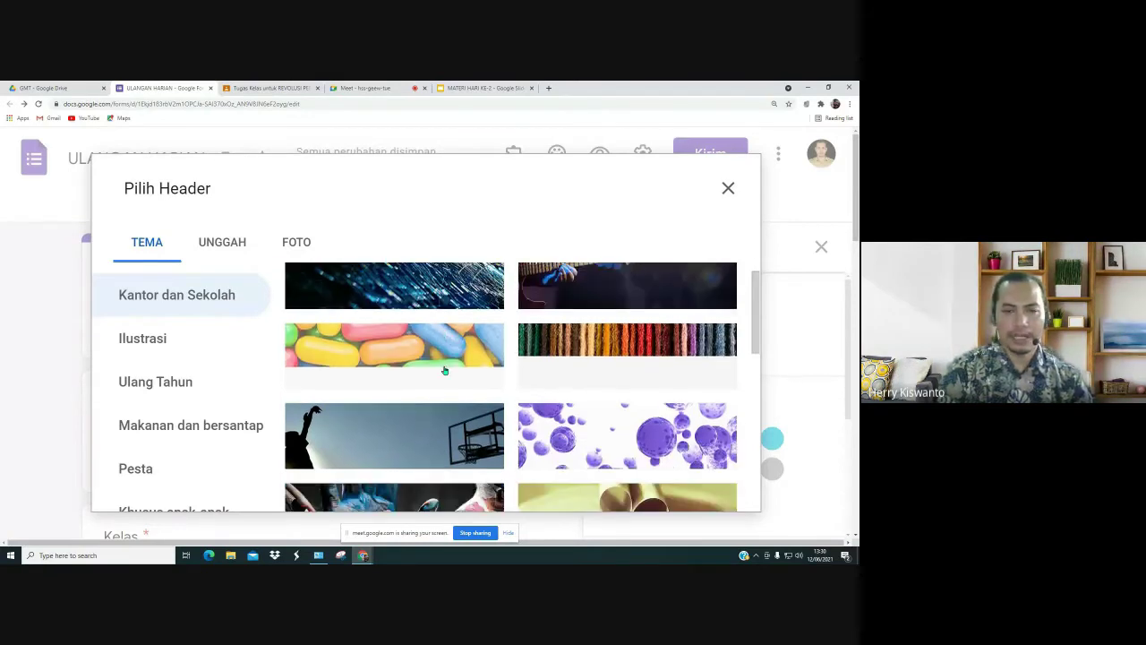
scroll(444, 369, "down", 8)
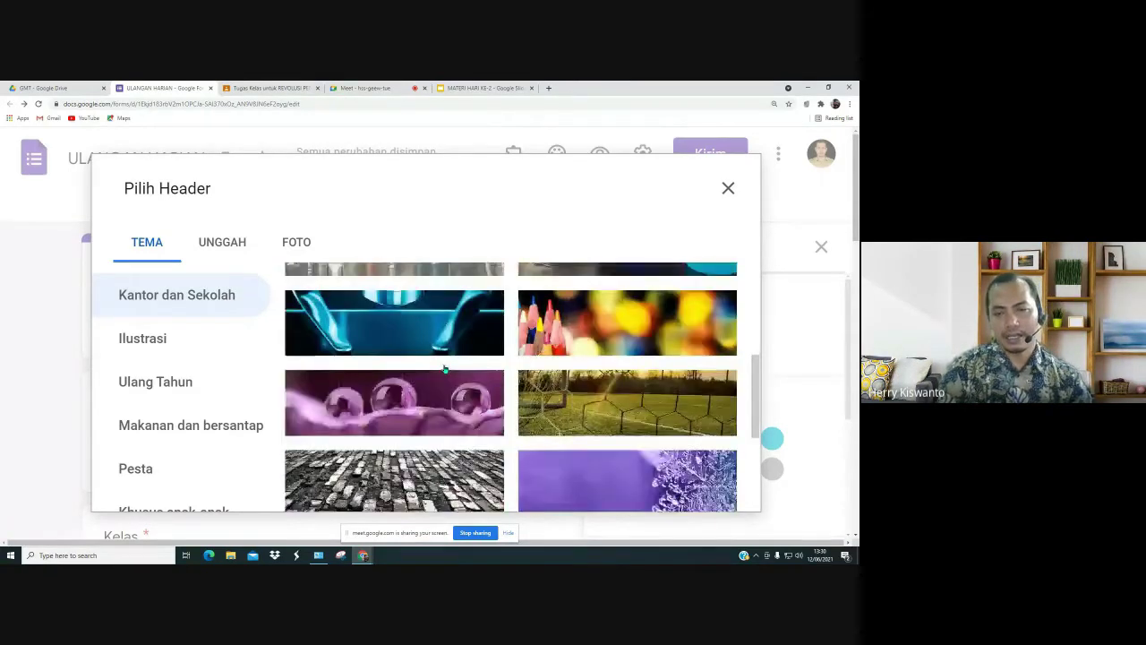
scroll(444, 368, "down", 5)
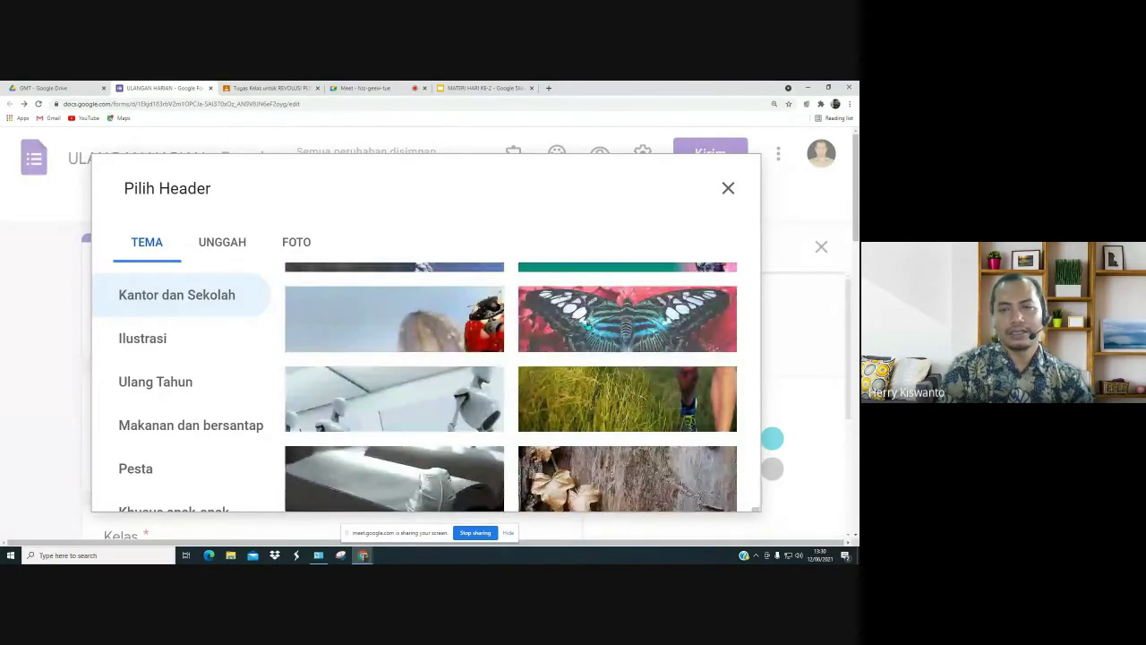
left_click(614, 319)
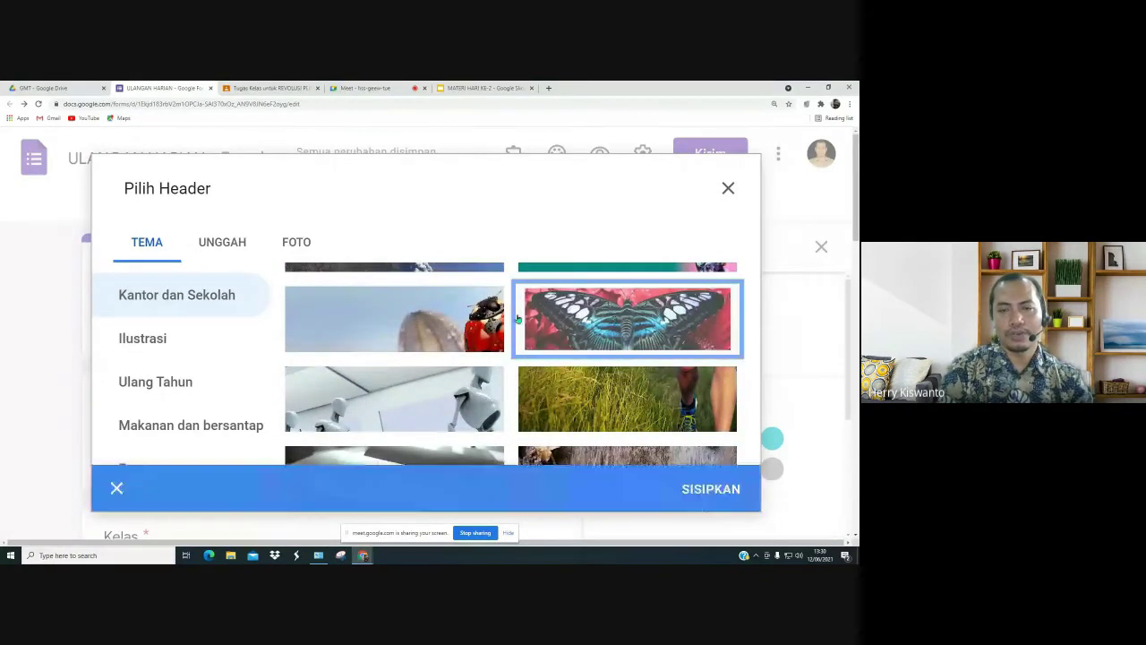
left_click(725, 489)
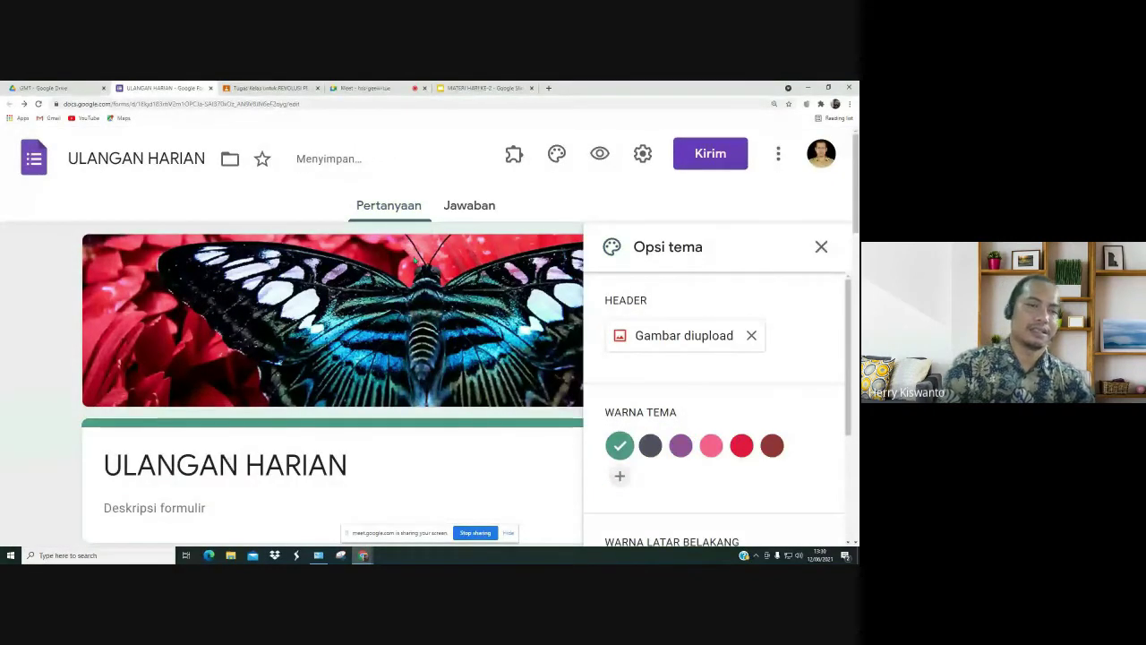
left_click(822, 247)
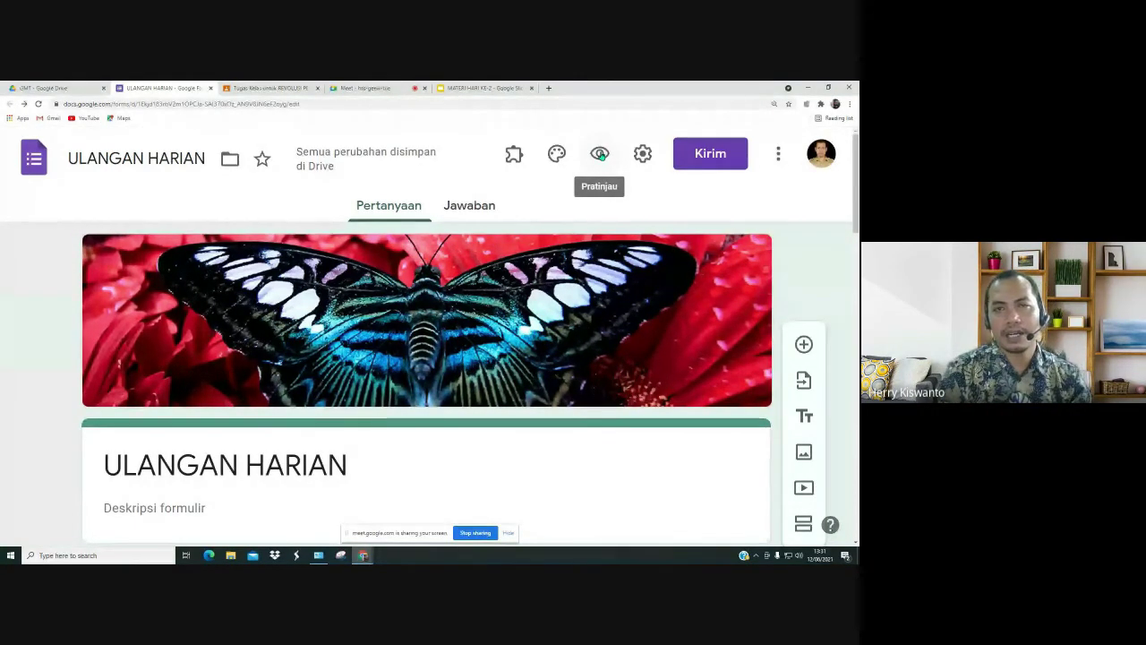
Step: Preview the form as respondents get it and examine its header, identity questions and month question
left_click(600, 154)
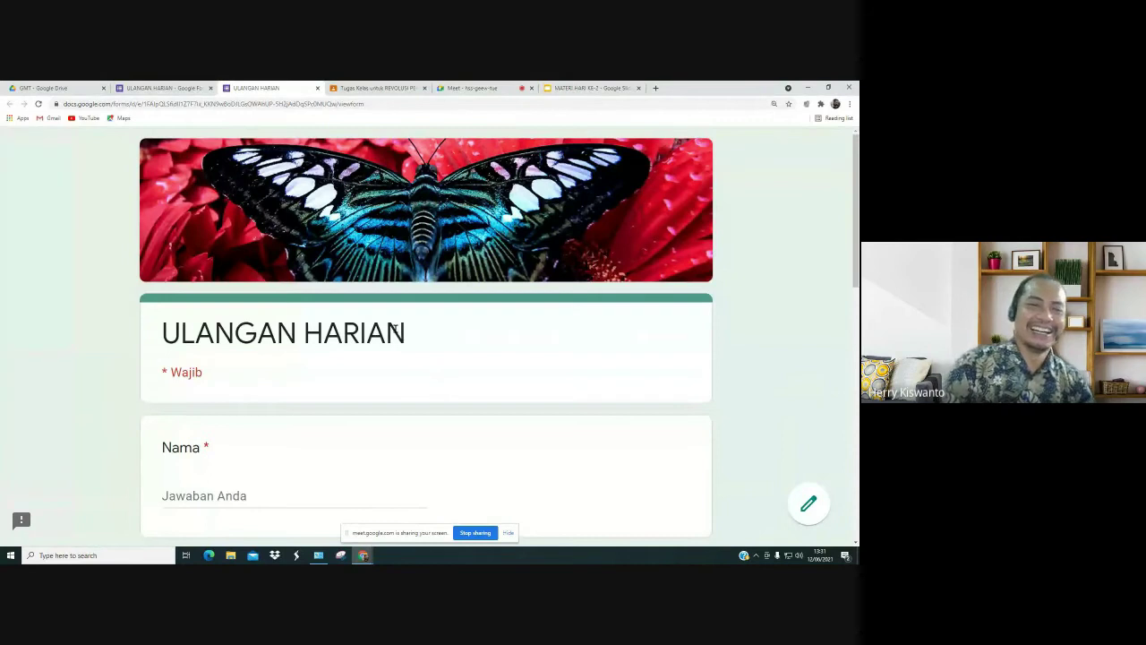
scroll(314, 359, "down", 6)
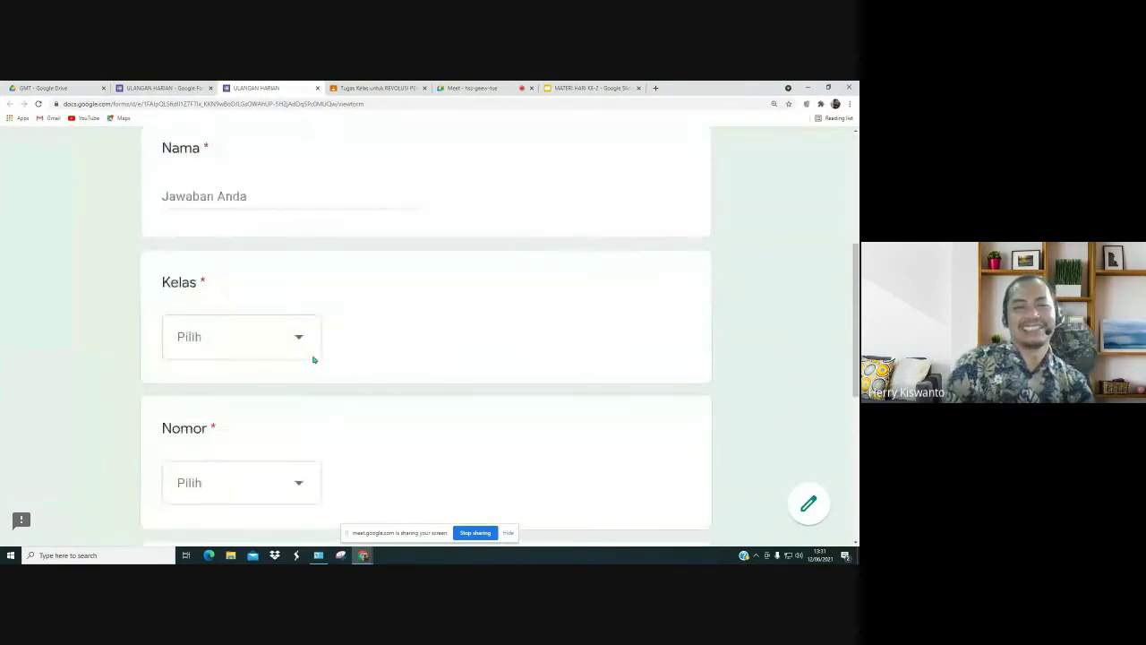
scroll(314, 359, "down", 4)
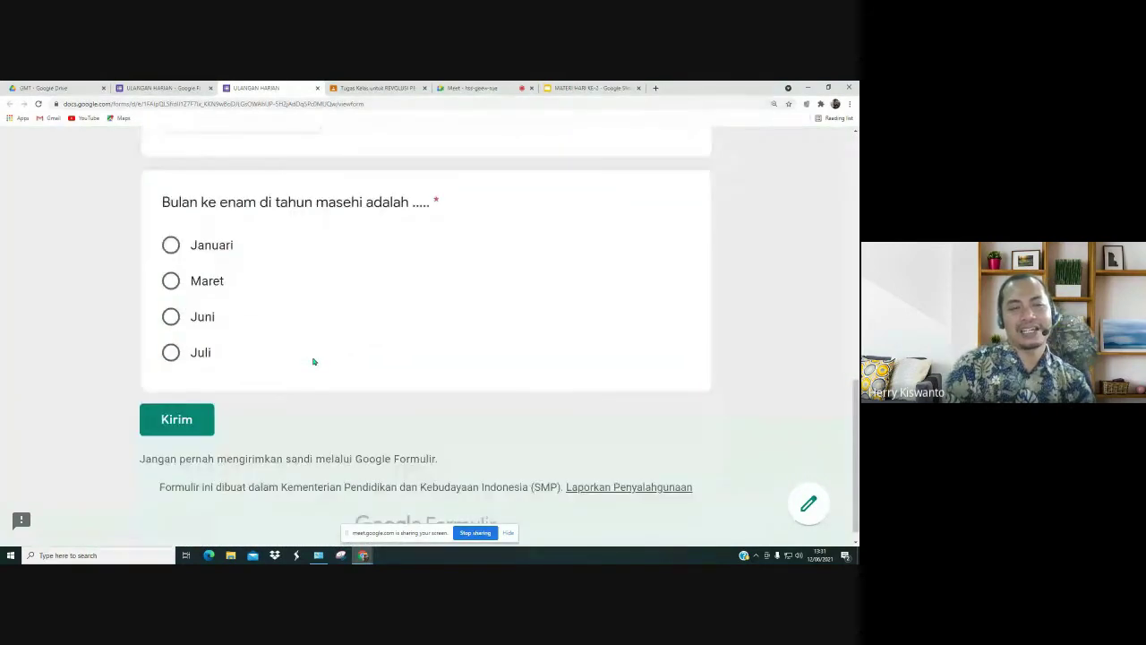
scroll(314, 360, "up", 9)
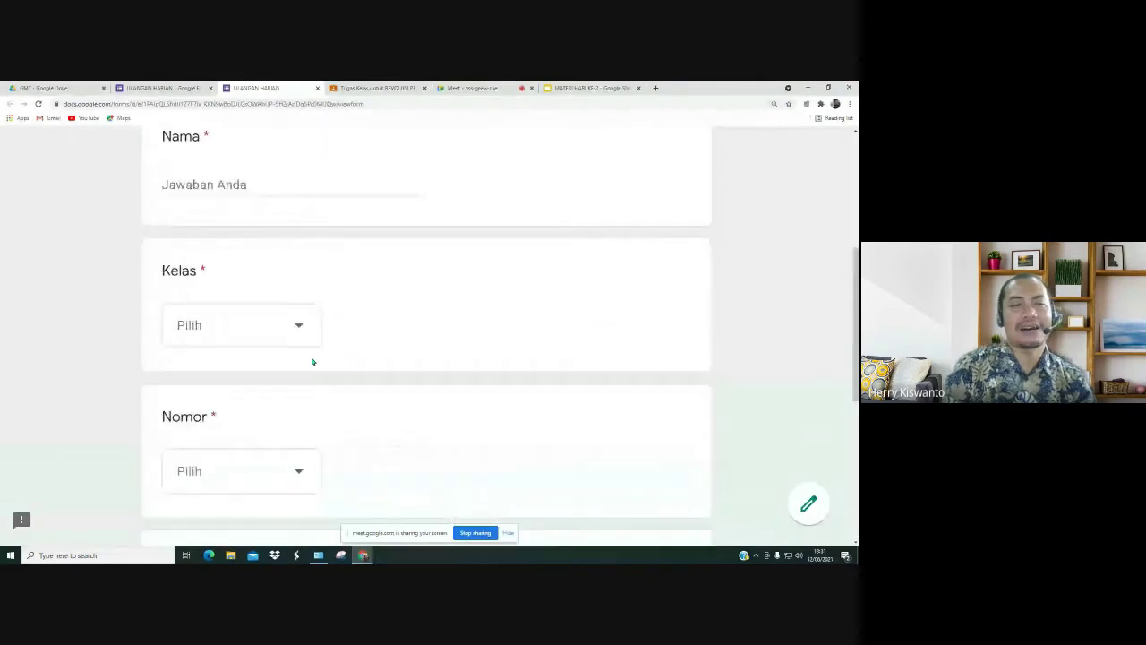
scroll(312, 359, "up", 2)
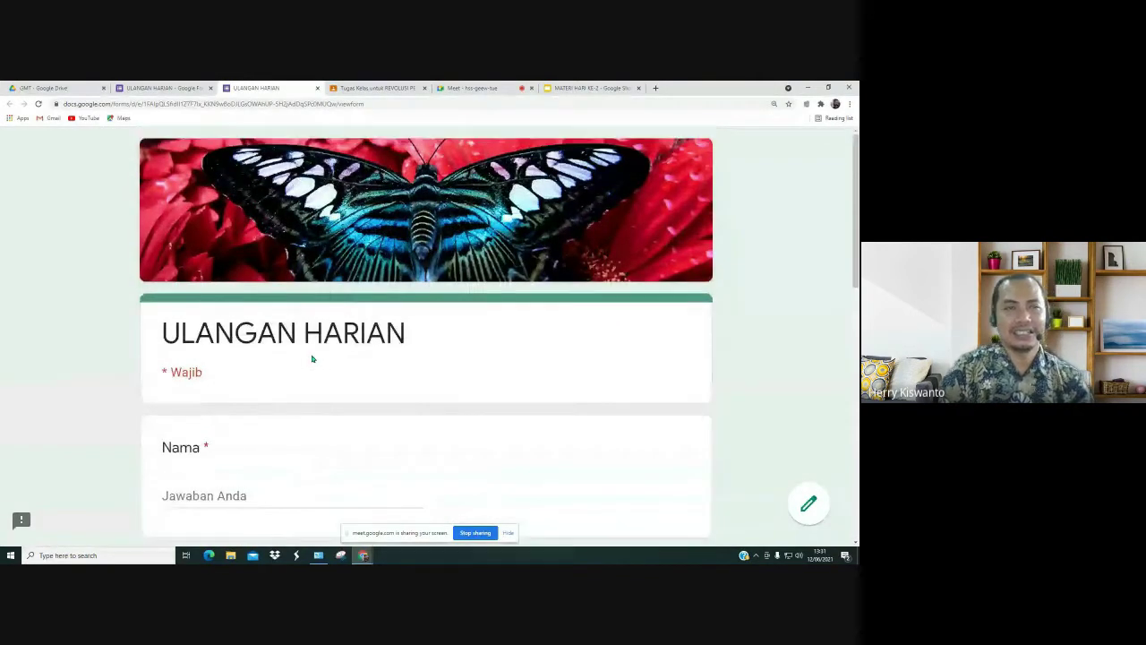
scroll(312, 359, "down", 10)
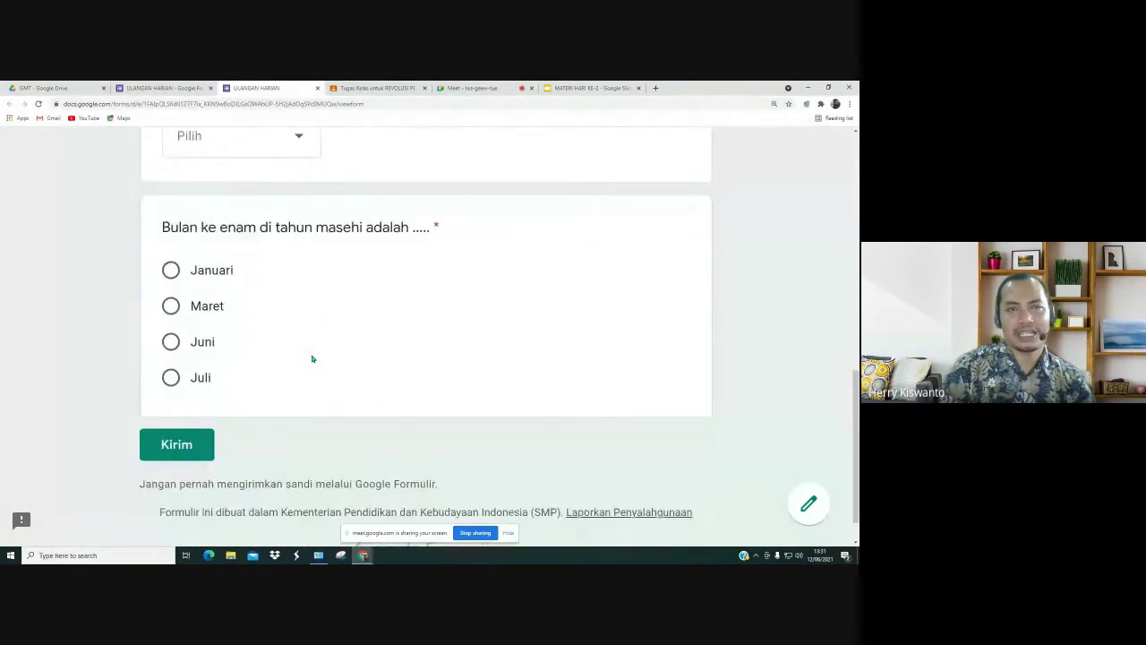
scroll(312, 359, "up", 10)
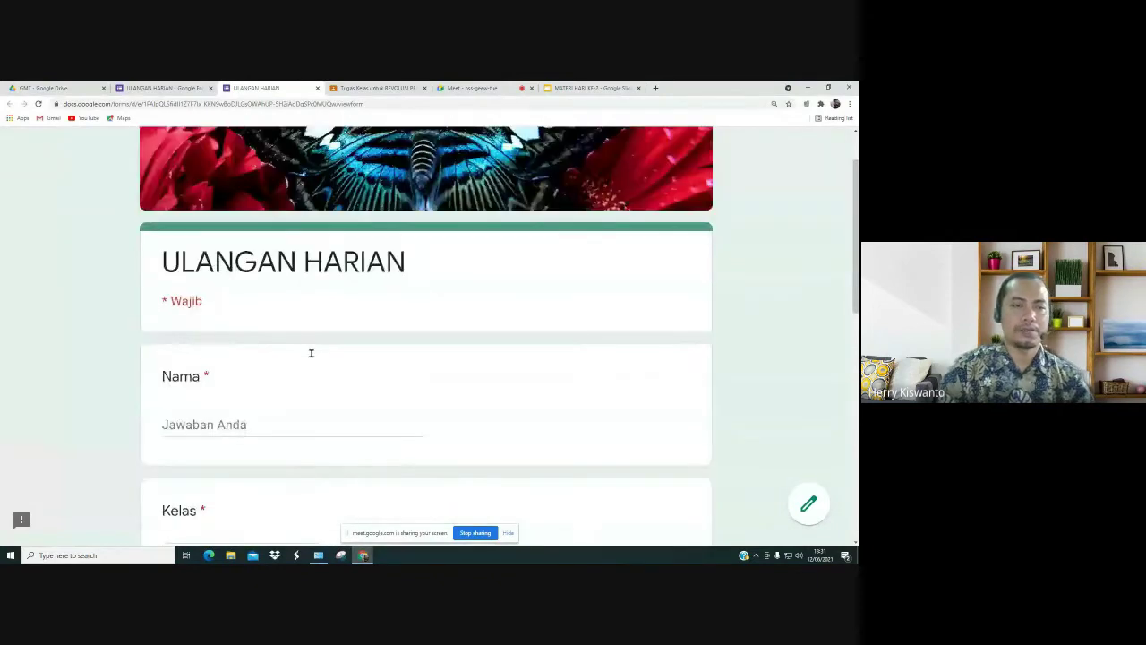
scroll(312, 357, "up", 1)
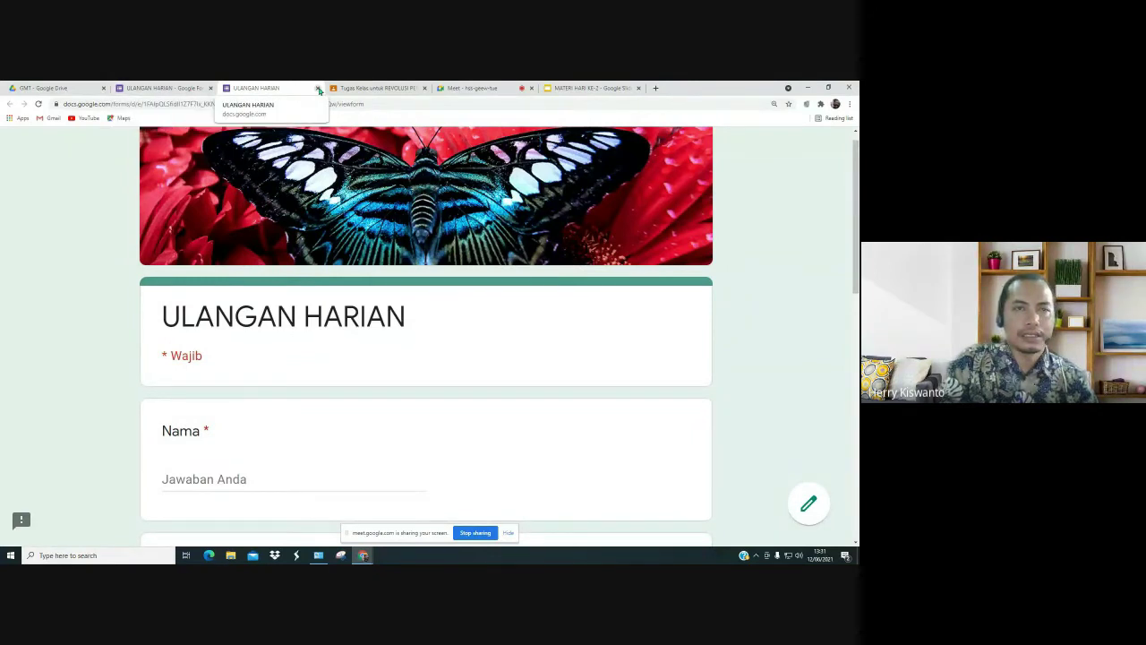
Step: Return to the form editor and look over the form from the header down to the month question
left_click(189, 90)
scroll(481, 326, "down", 10)
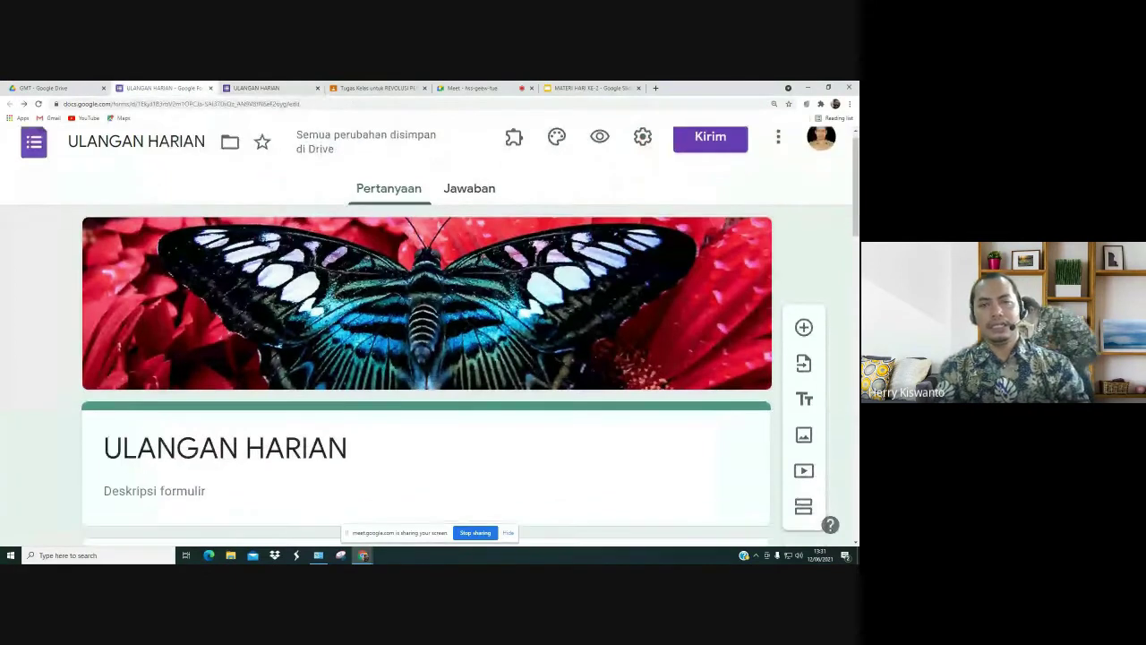
scroll(481, 326, "down", 5)
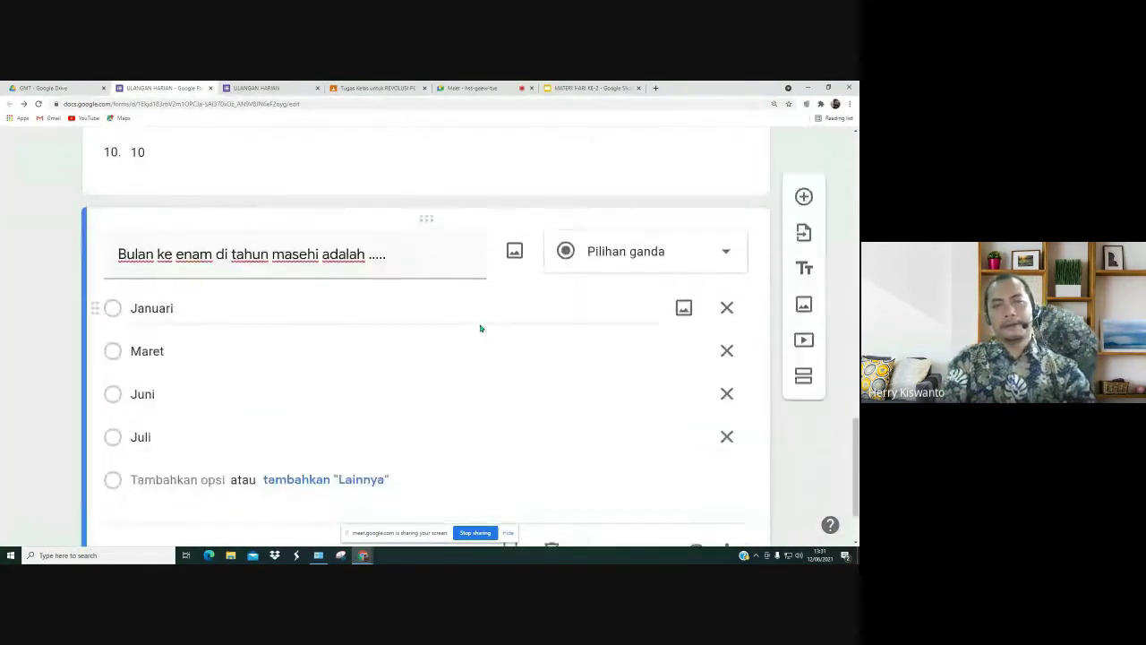
scroll(479, 325, "up", 15)
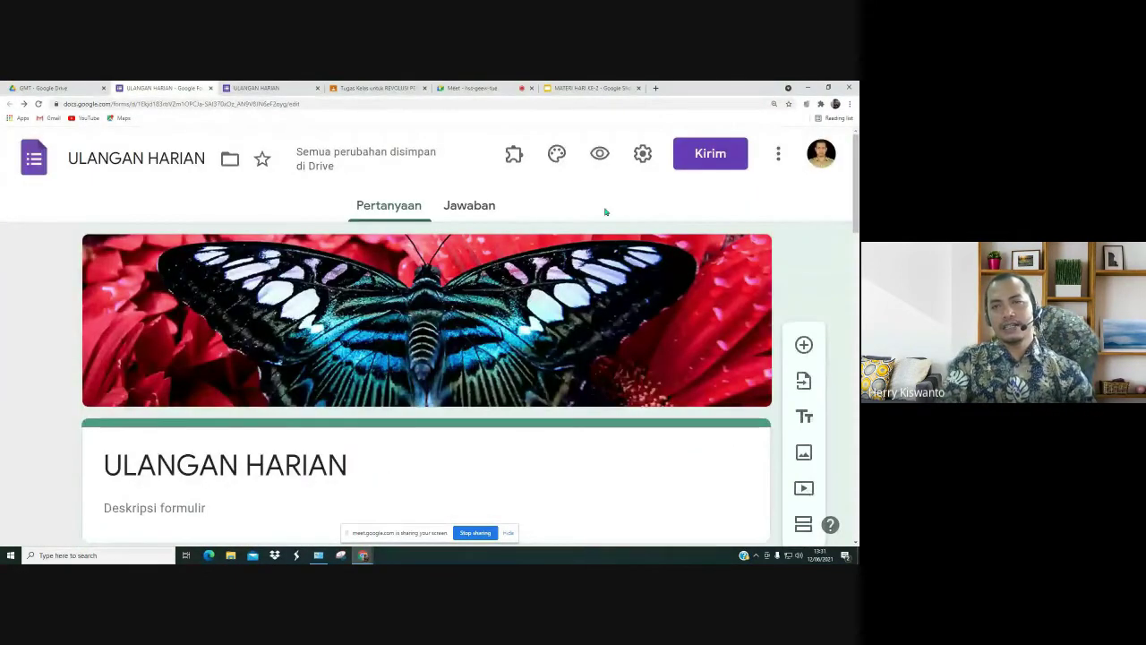
Step: In the form's general settings, enable "Kumpulkan email" and "Tanda terima jawaban"
left_click(643, 154)
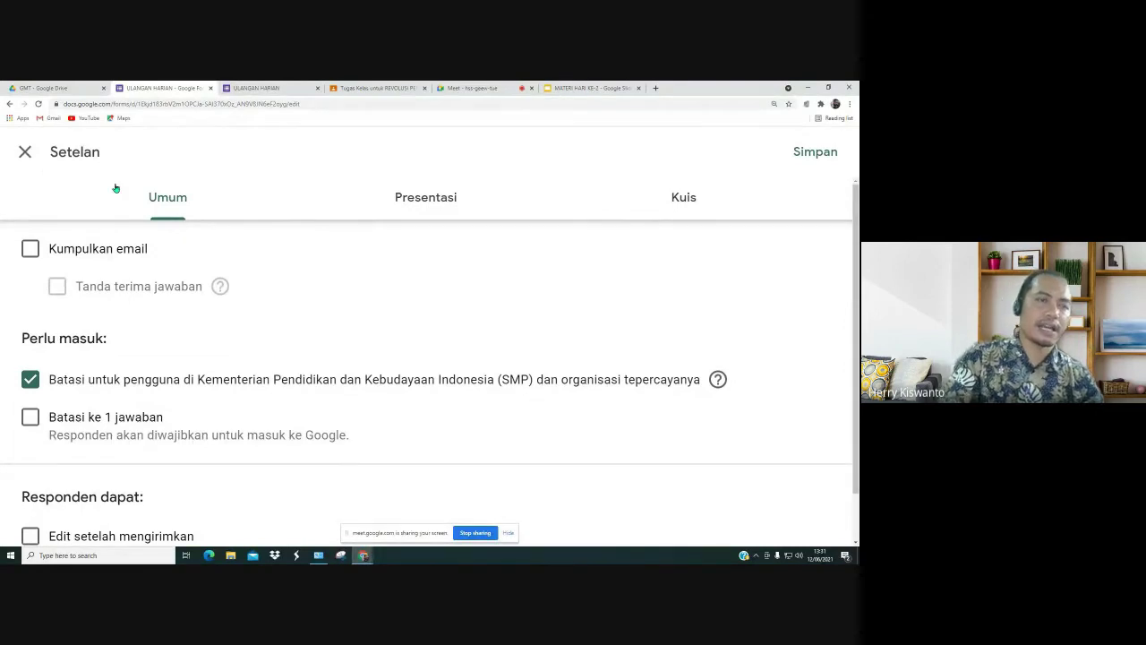
left_click(25, 154)
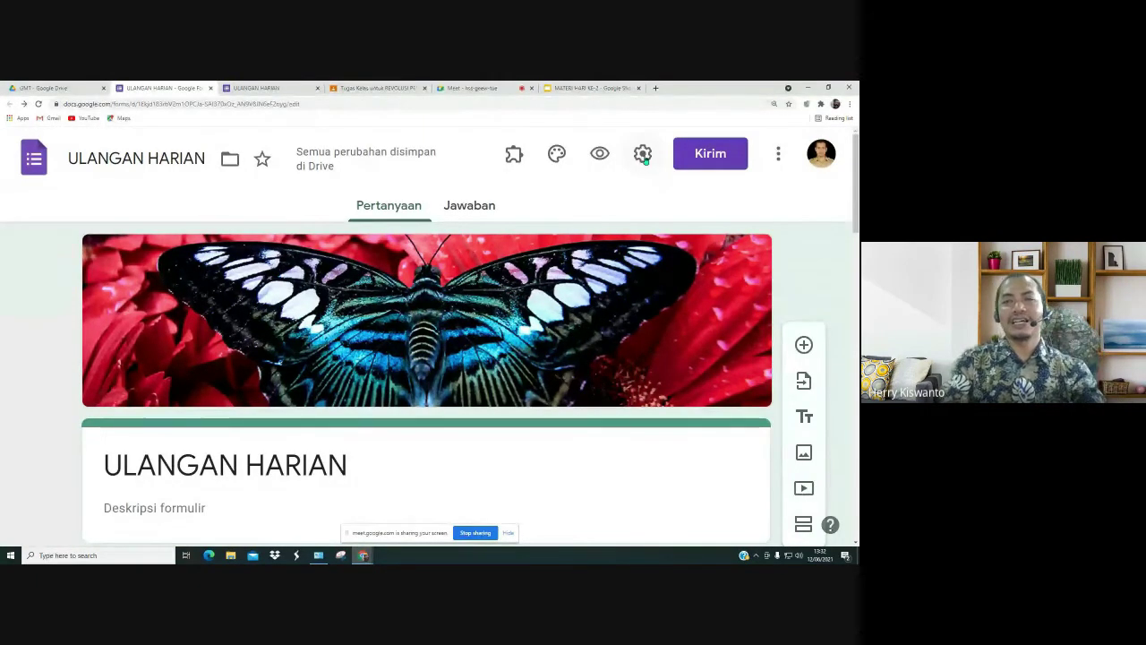
left_click(643, 155)
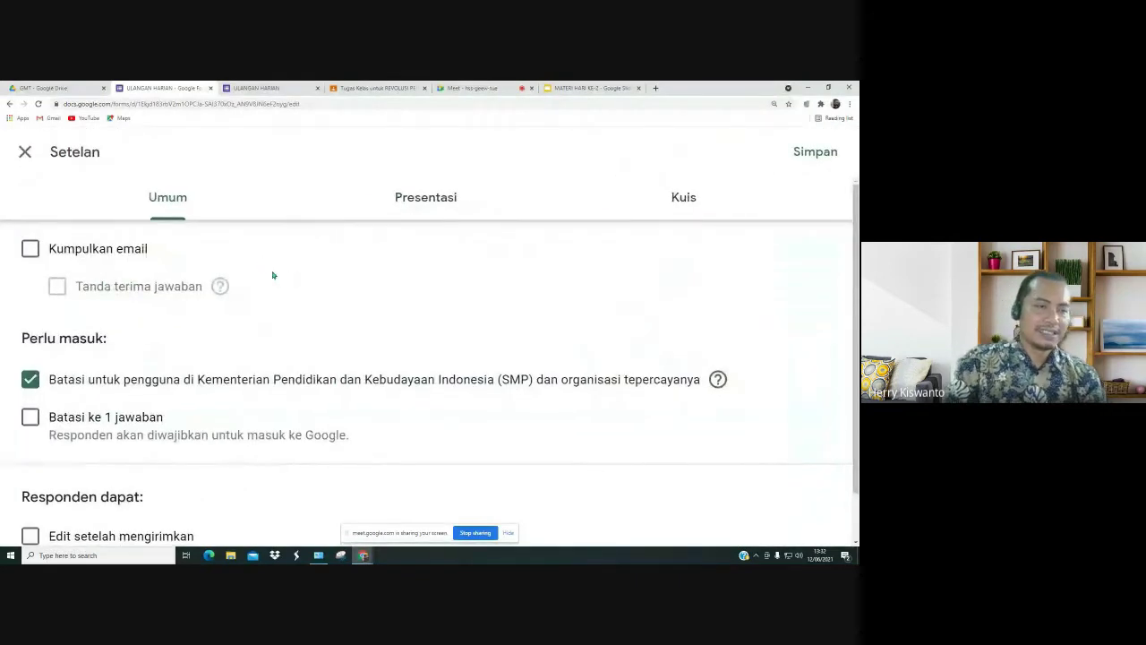
scroll(266, 293, "down", 1)
scroll(266, 290, "up", 1)
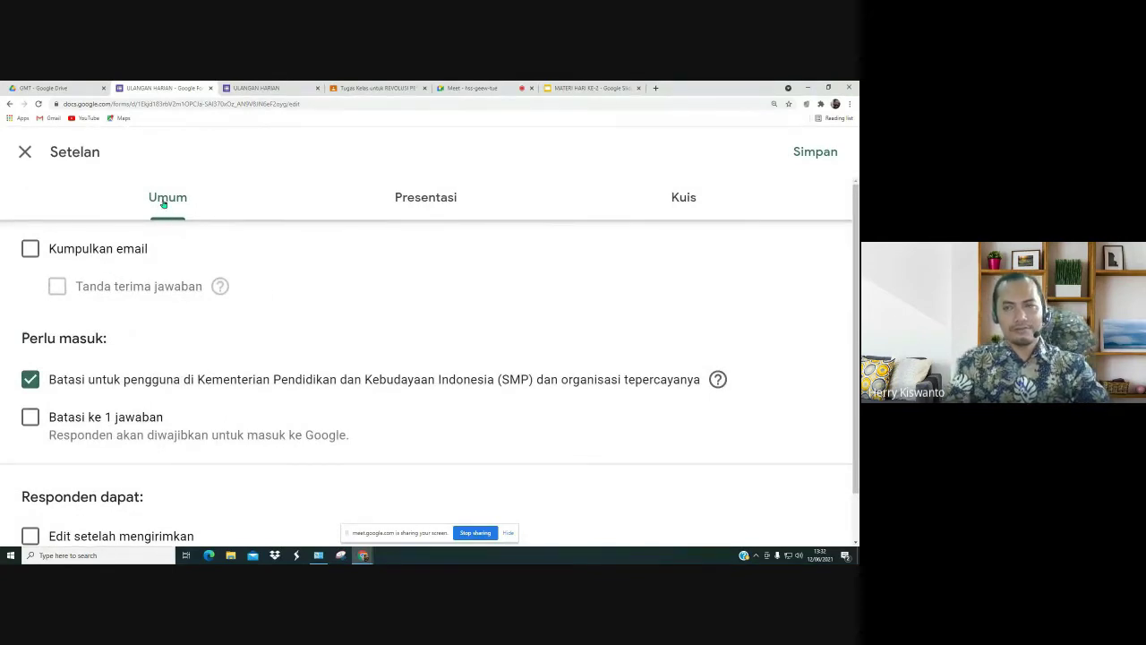
left_click(29, 252)
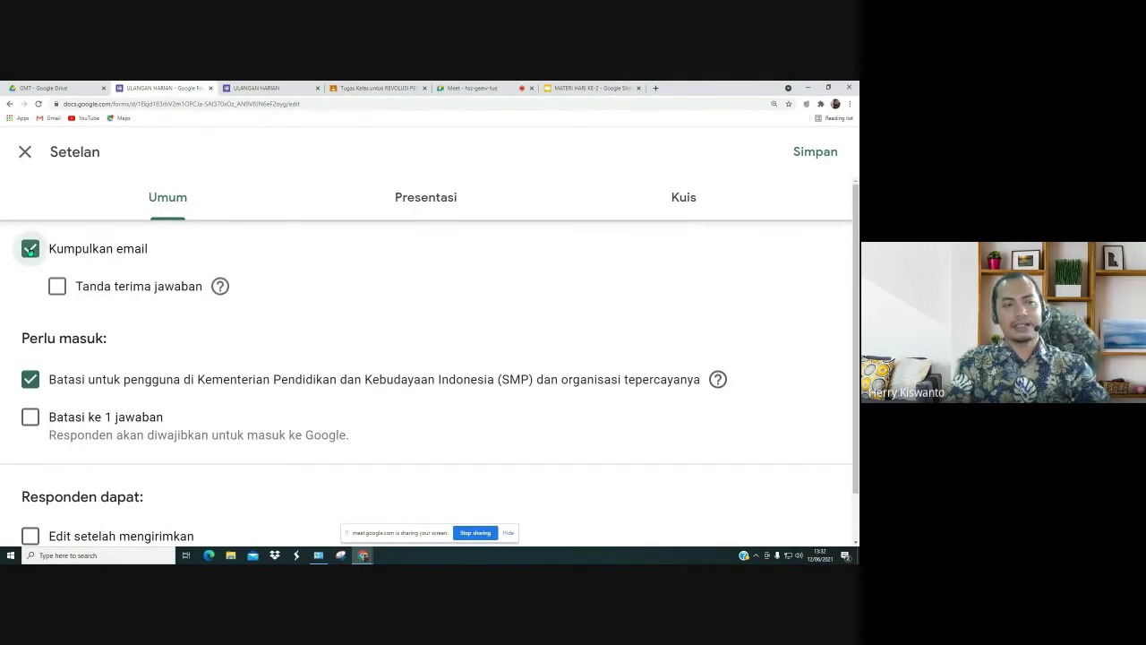
left_click(56, 285)
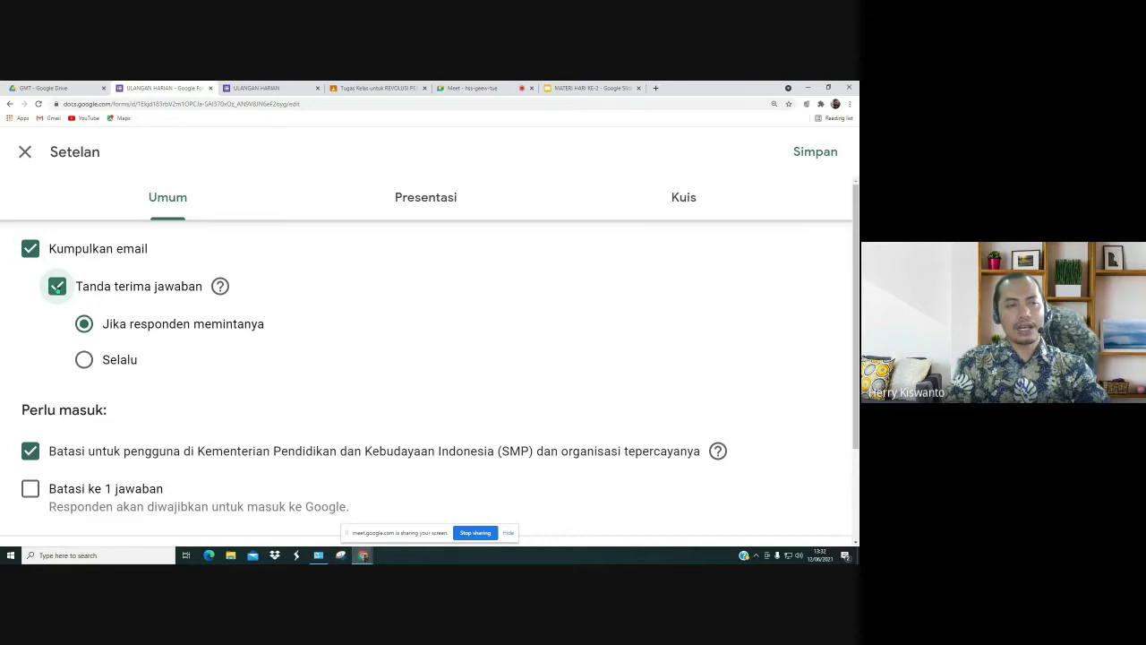
Step: Disable "Kumpulkan email" together with its "Tanda terima jawaban" option in the general settings
key("space")
left_click(28, 253)
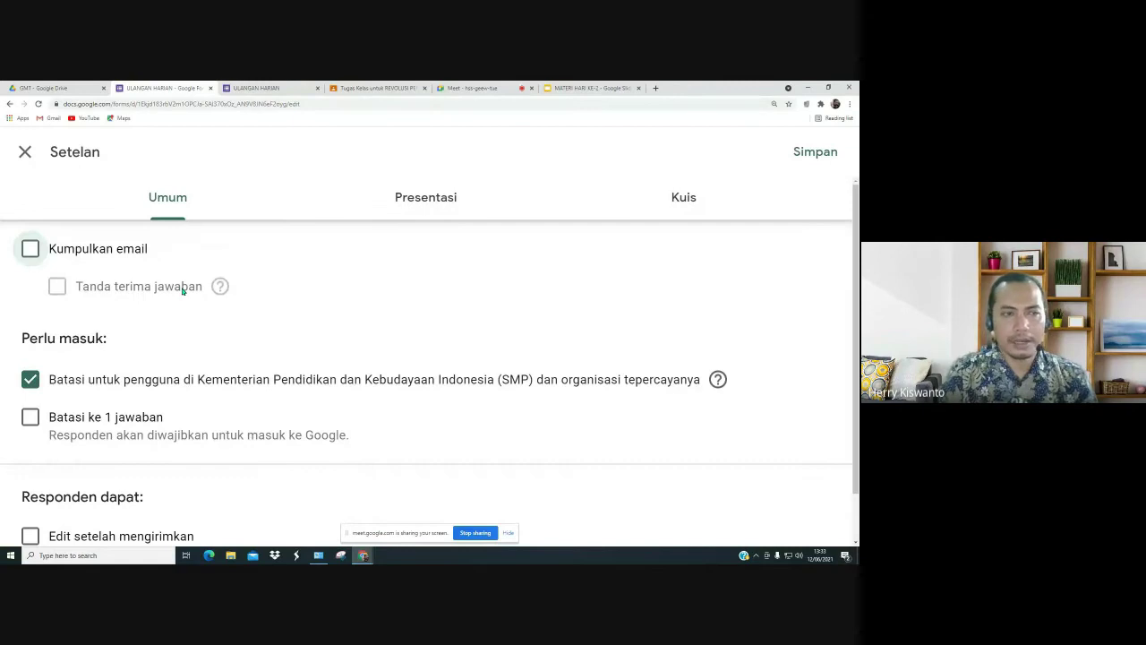
scroll(182, 289, "down", 1)
scroll(163, 287, "up", 1)
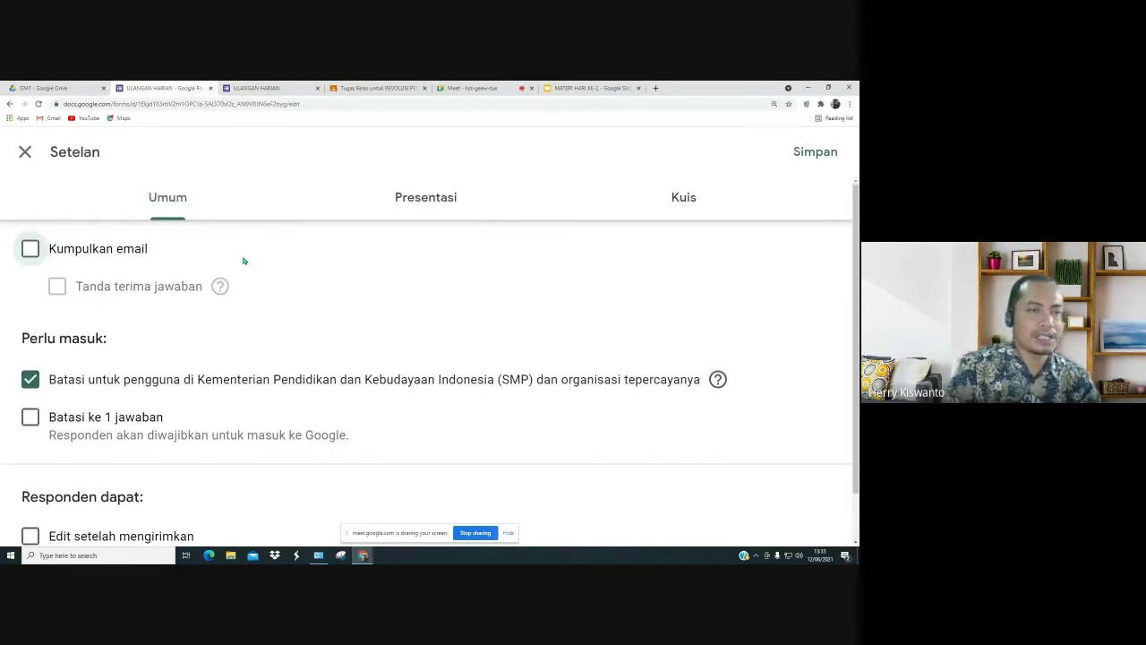
Step: Remove the sign-in restriction that limits the form to Kementerian Pendidikan dan Kebudayaan Indonesia (SMP) users and trusted organisations
scroll(44, 380, "down", 1)
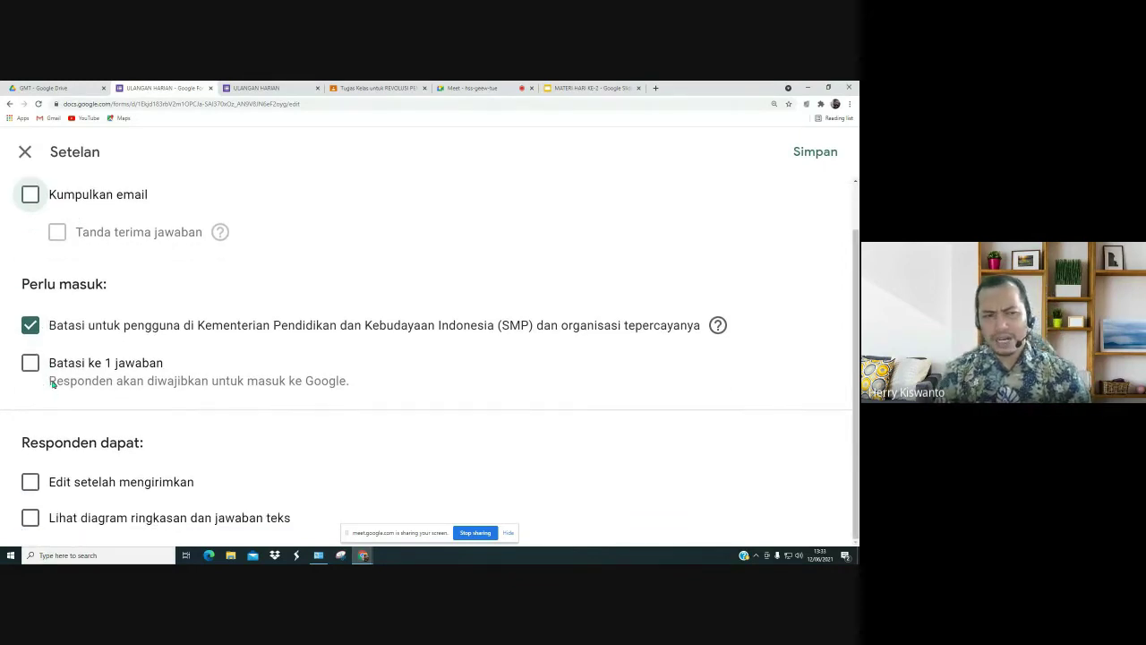
left_click(30, 329)
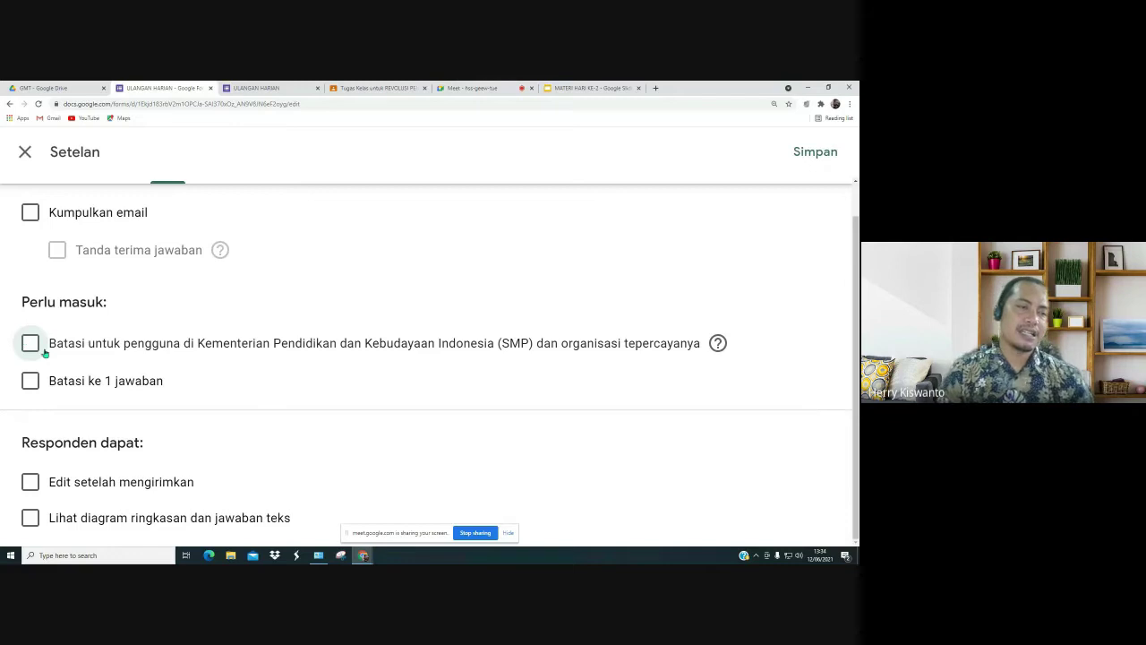
left_click(30, 344)
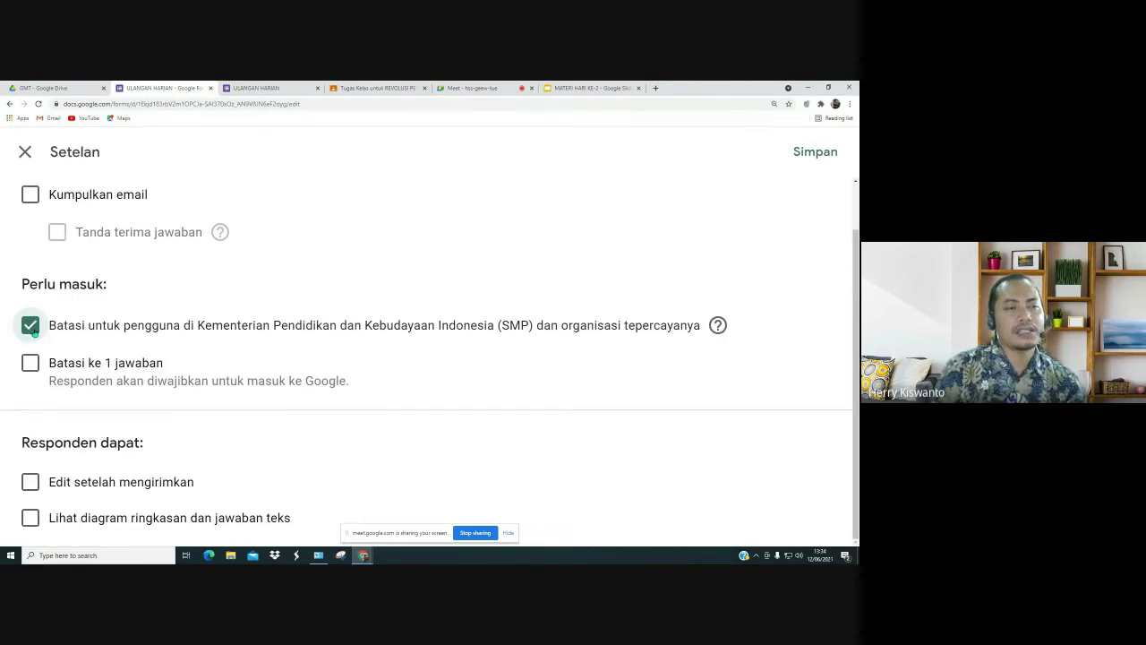
left_click(31, 326)
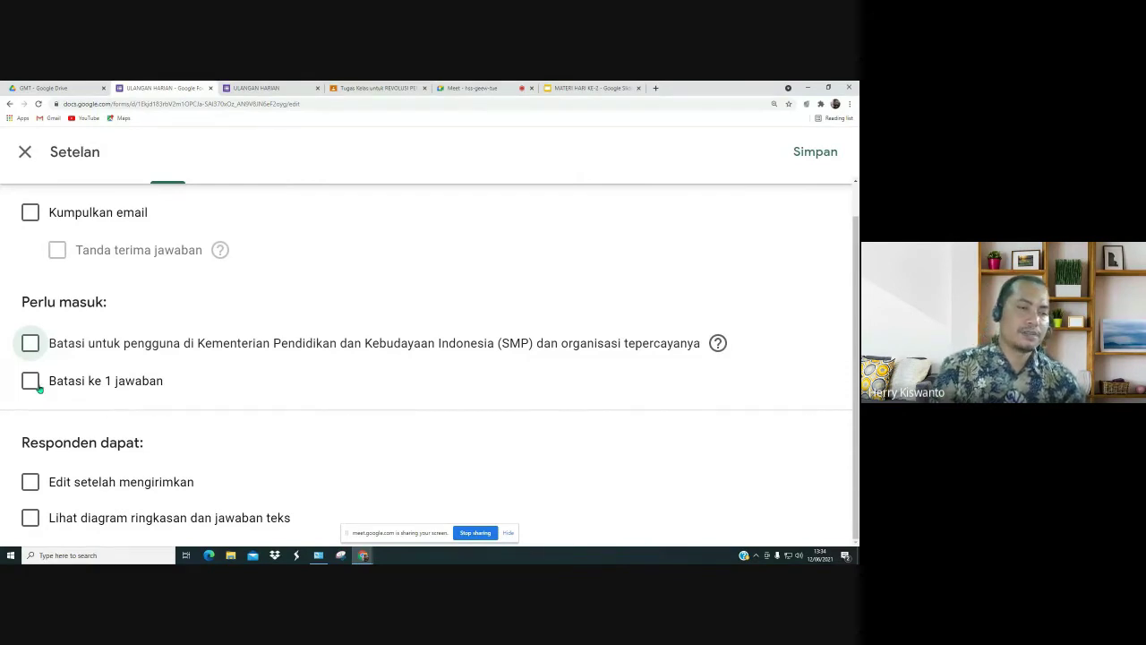
Step: Try the "Batasi ke 1 jawaban" limit and switch it back off
left_click(30, 380)
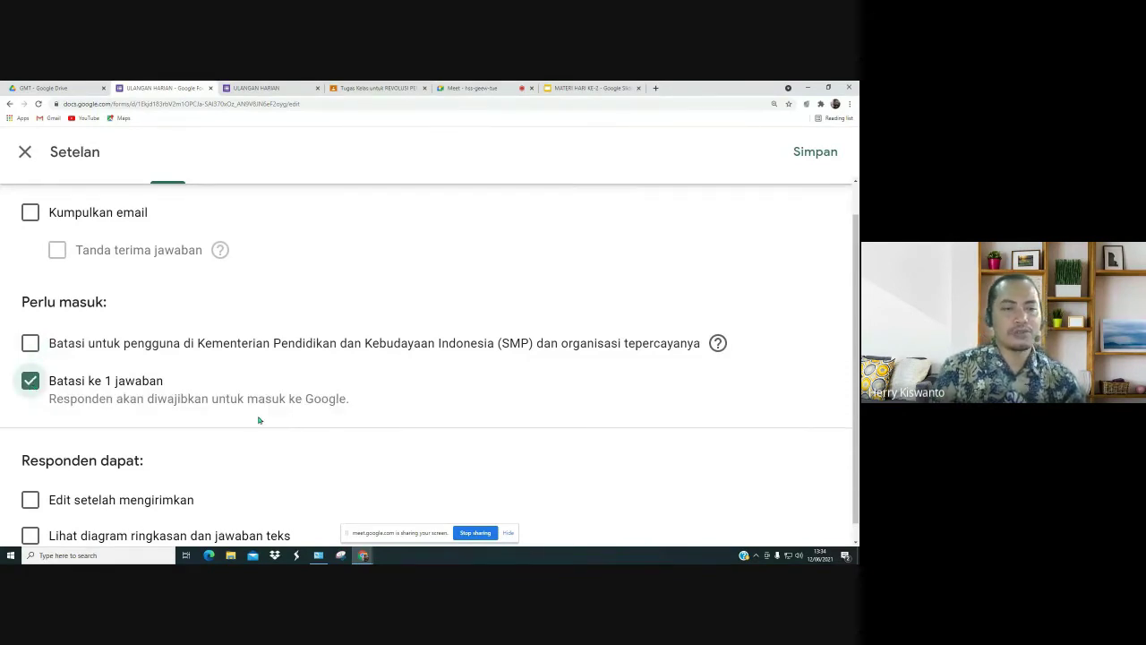
scroll(259, 420, "down", 1)
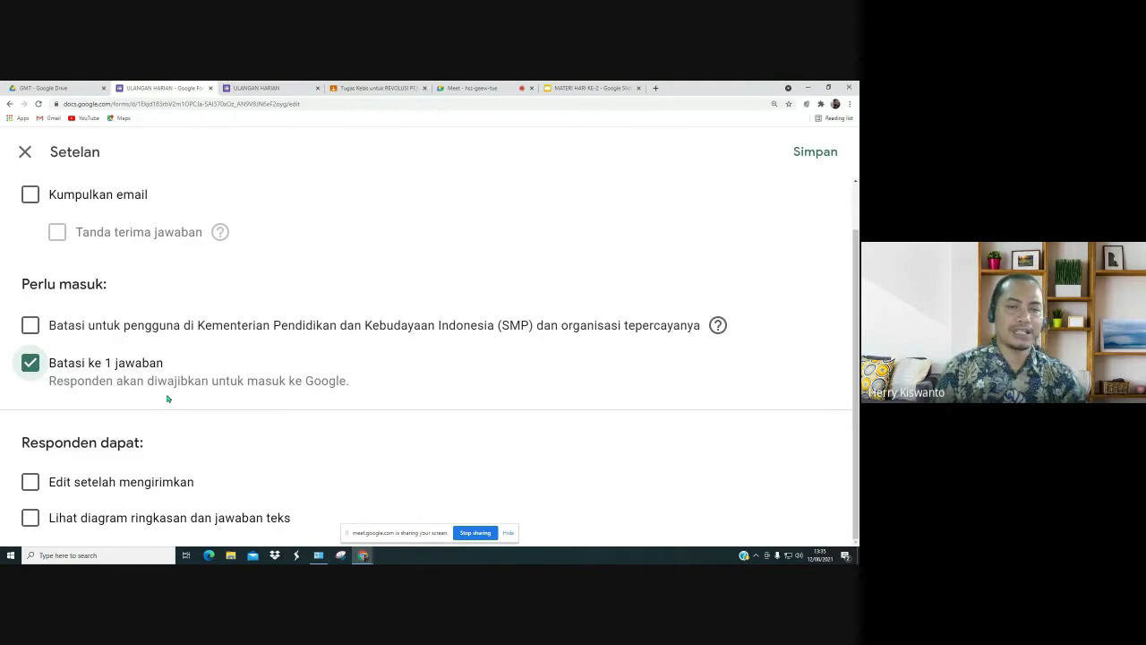
left_click(29, 367)
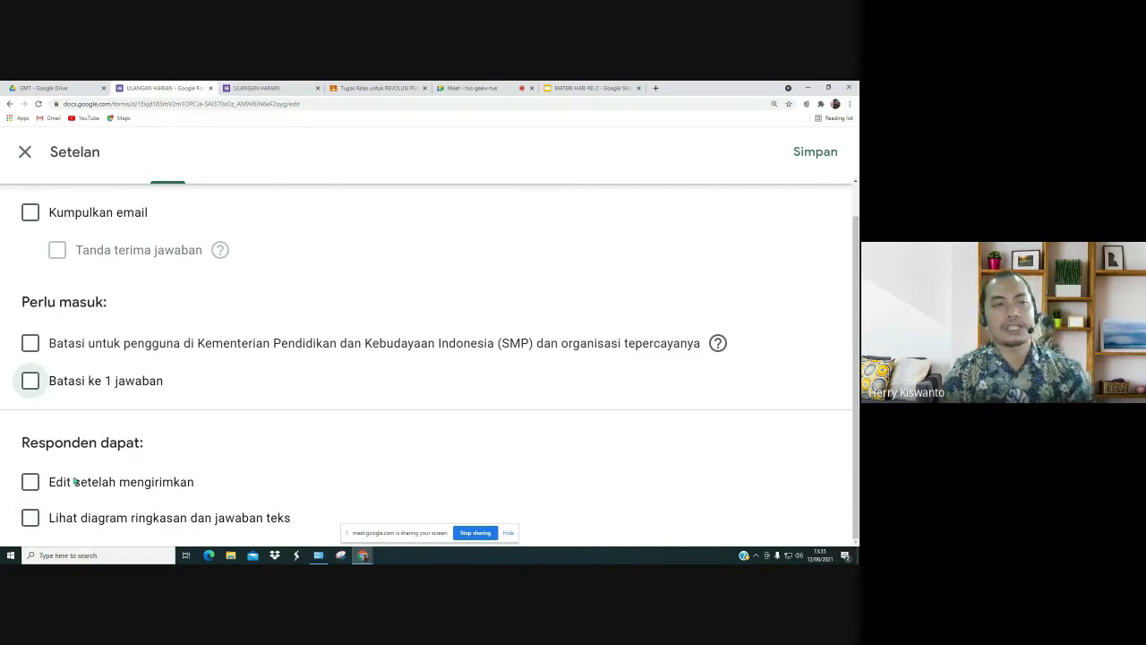
Step: In the presentation settings, disable "Tampilkan link untuk menyerahkan jawaban lain"
scroll(230, 302, "up", 1)
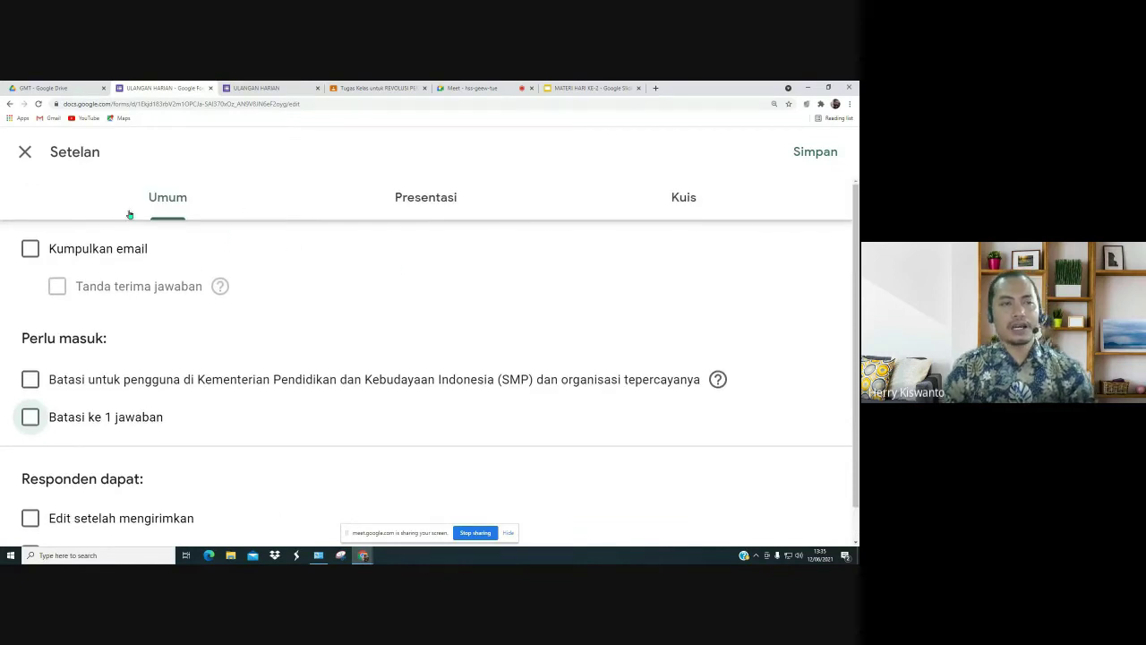
left_click(428, 203)
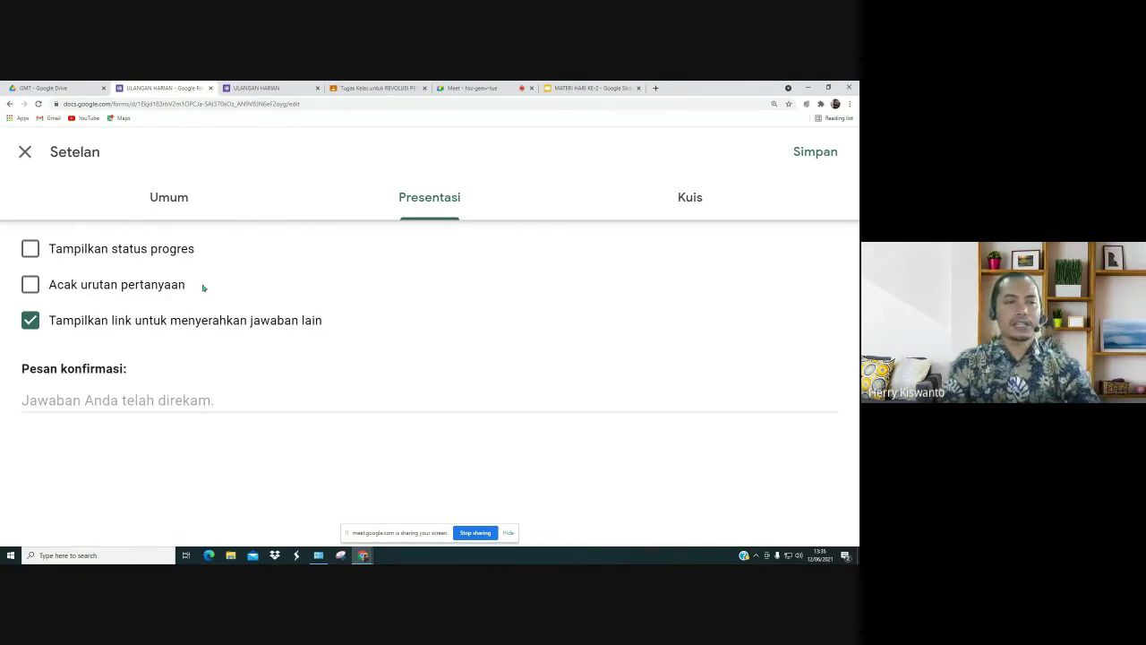
left_click(131, 288)
left_click(131, 296)
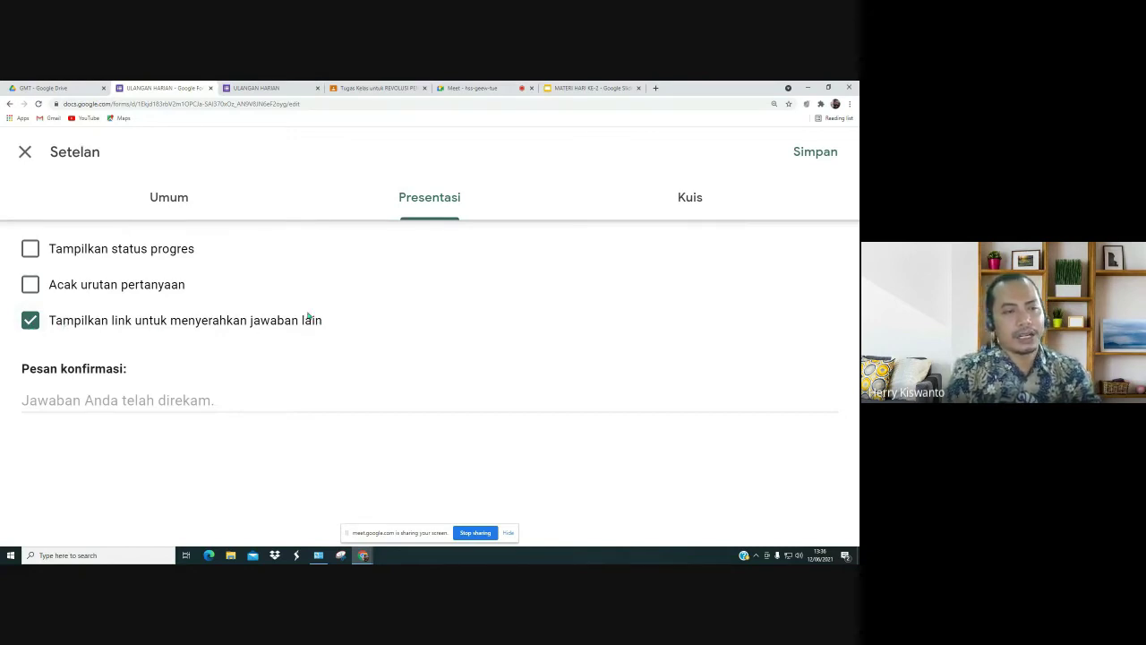
left_click(25, 322)
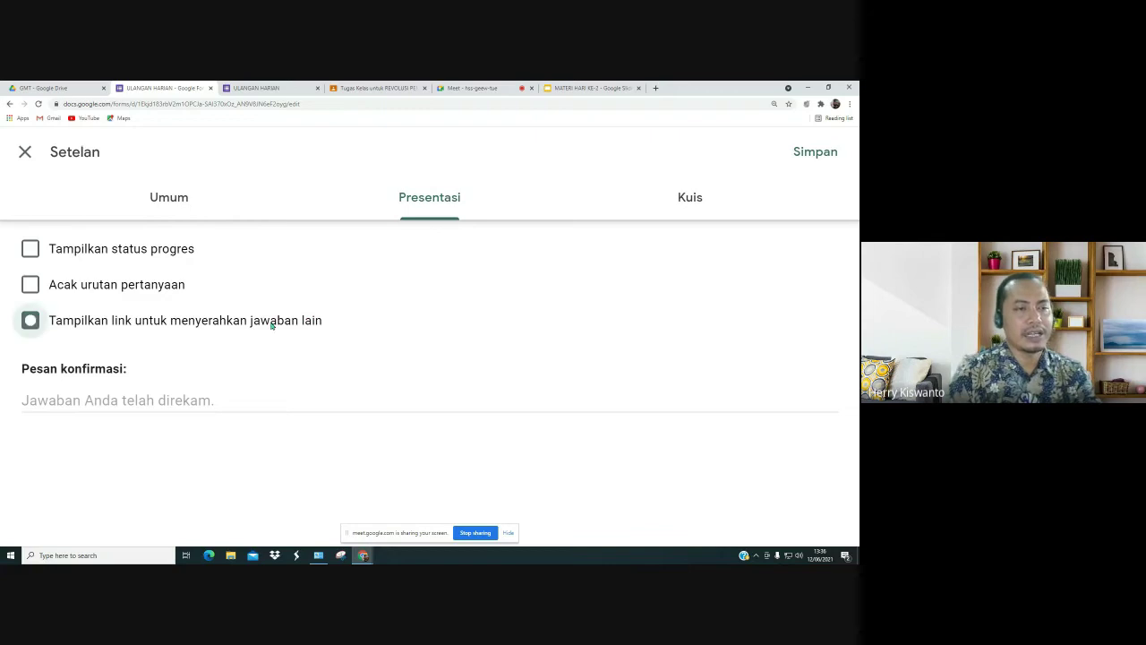
Step: Set the confirmation message to "selamat jawaban ananda sudah kami terima, semoga hasilnya maksimal"
left_click(79, 400)
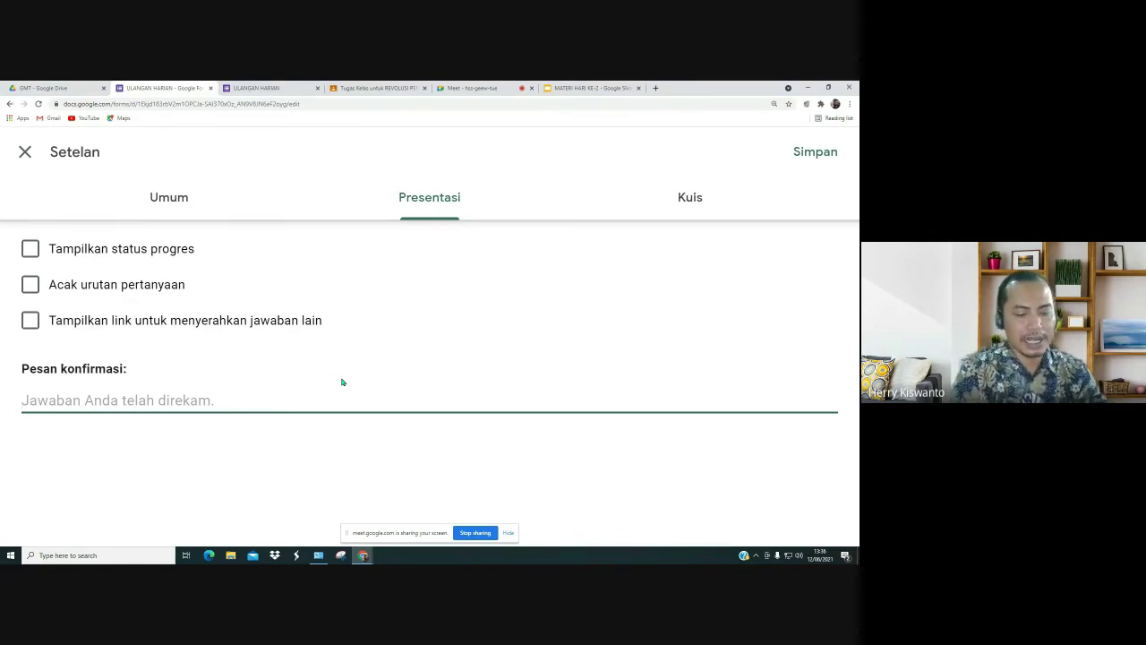
type("sel;amta")
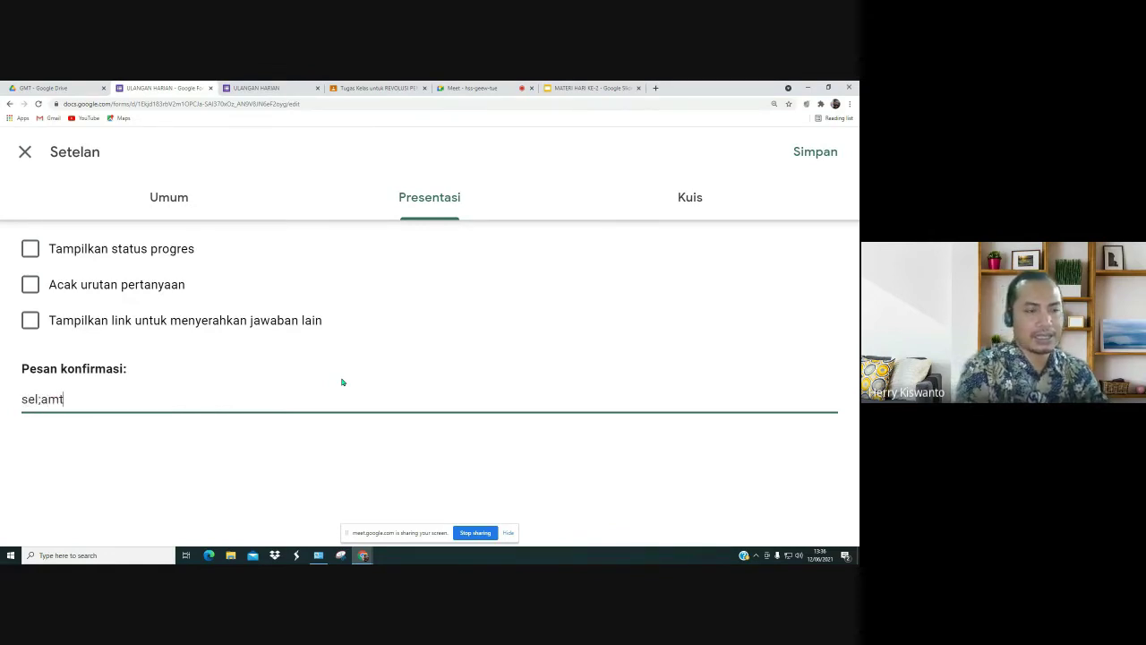
key("BackSpace")
key("BackSpace")
key("BackSpace")
key("BackSpace")
key("BackSpace")
key("BackSpace")
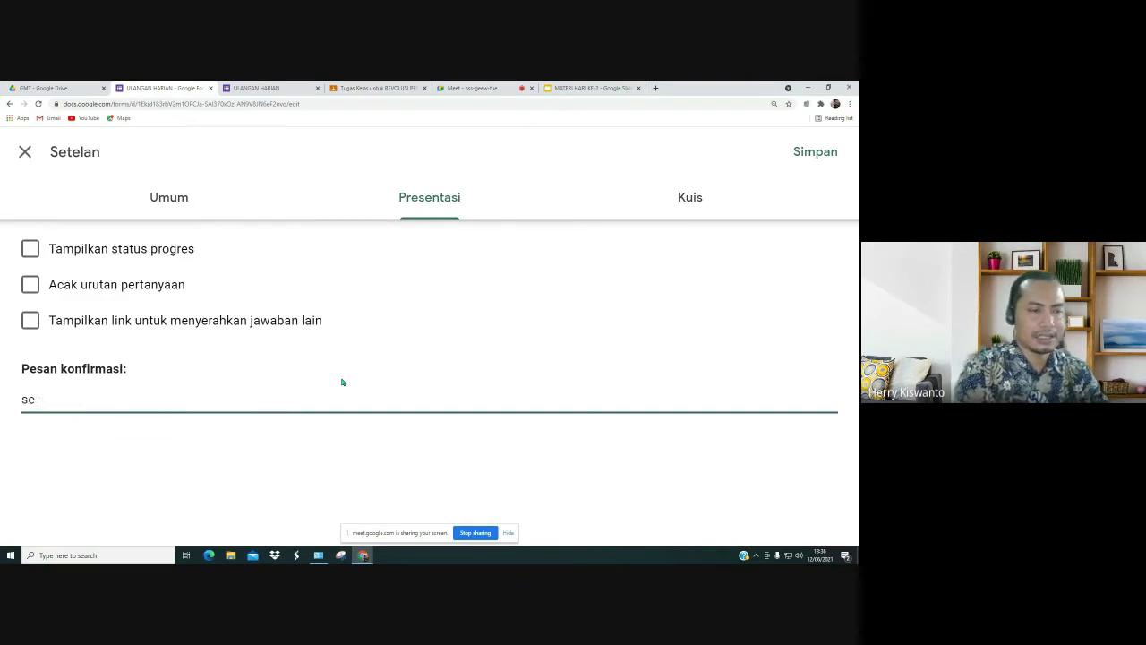
type("lamat")
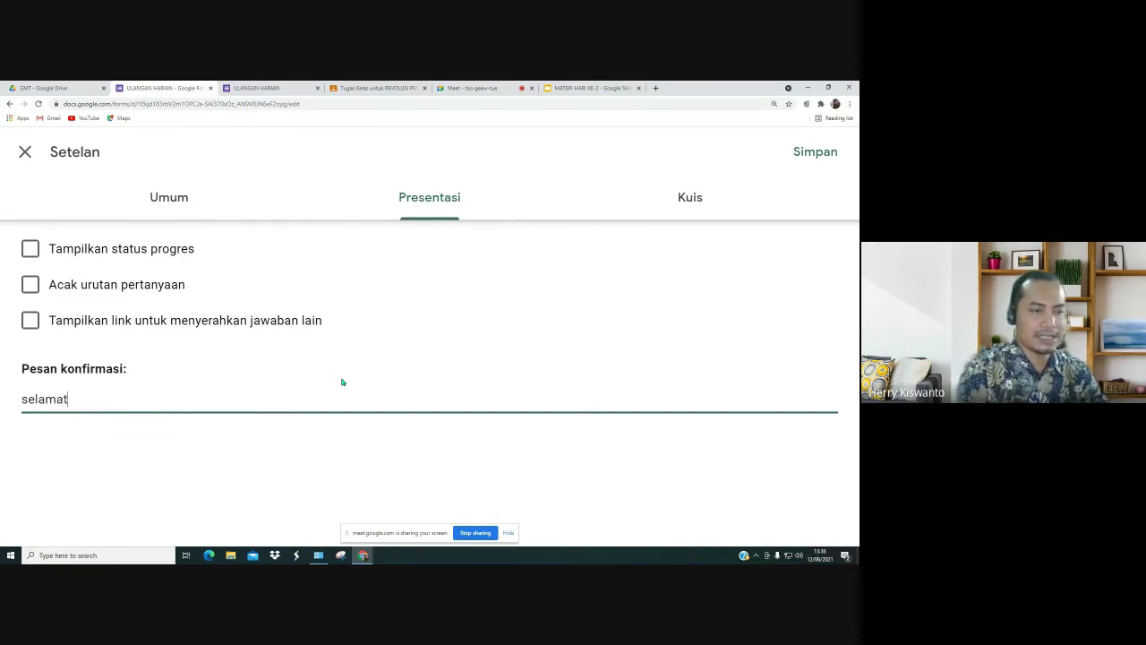
type(" jaw")
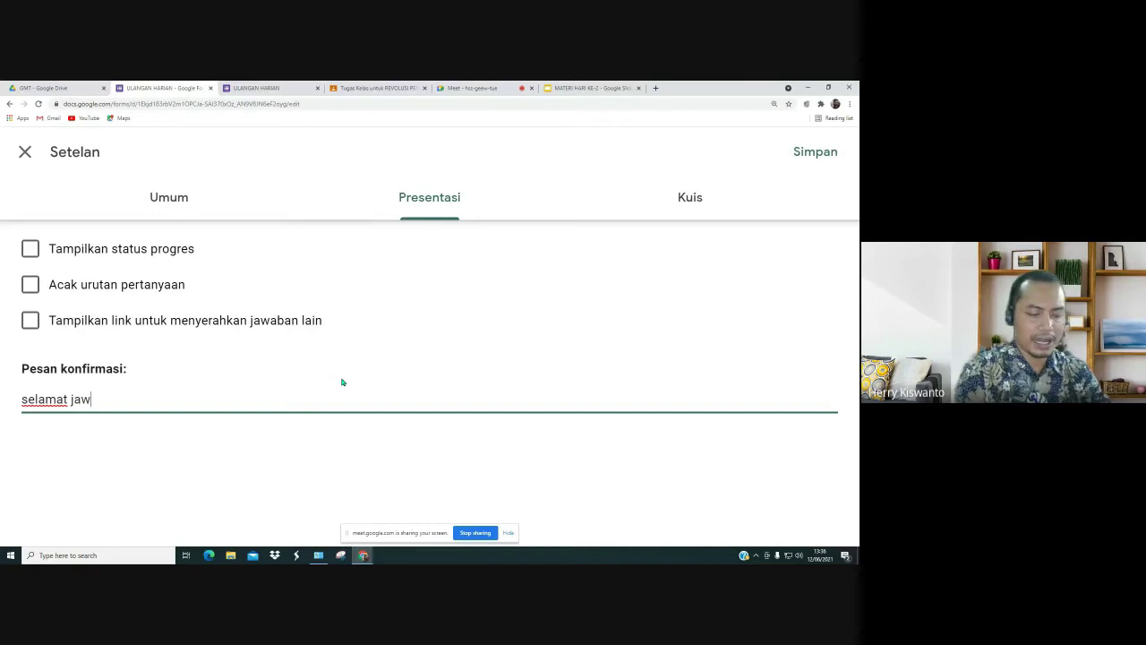
type("aban anan")
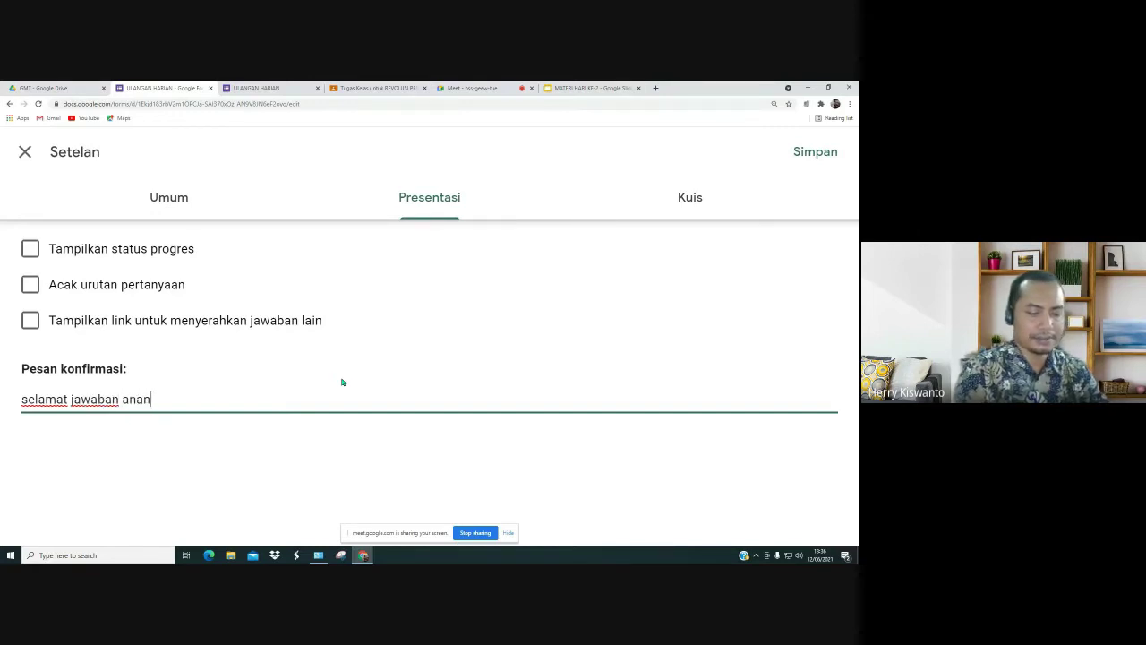
type("da s")
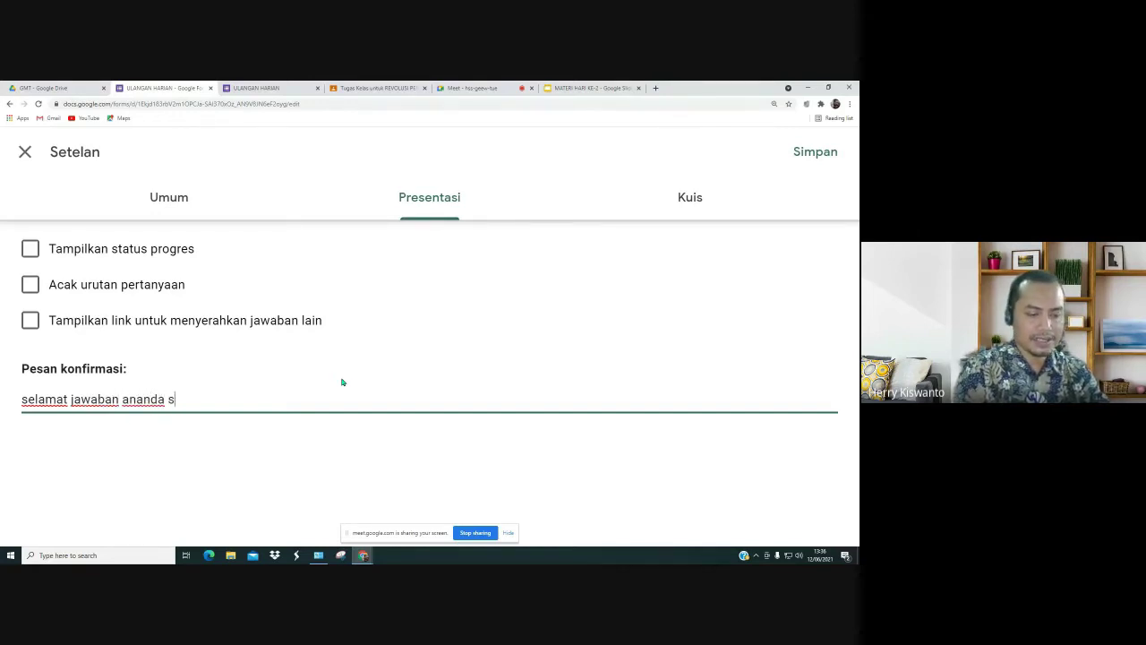
type("udah ")
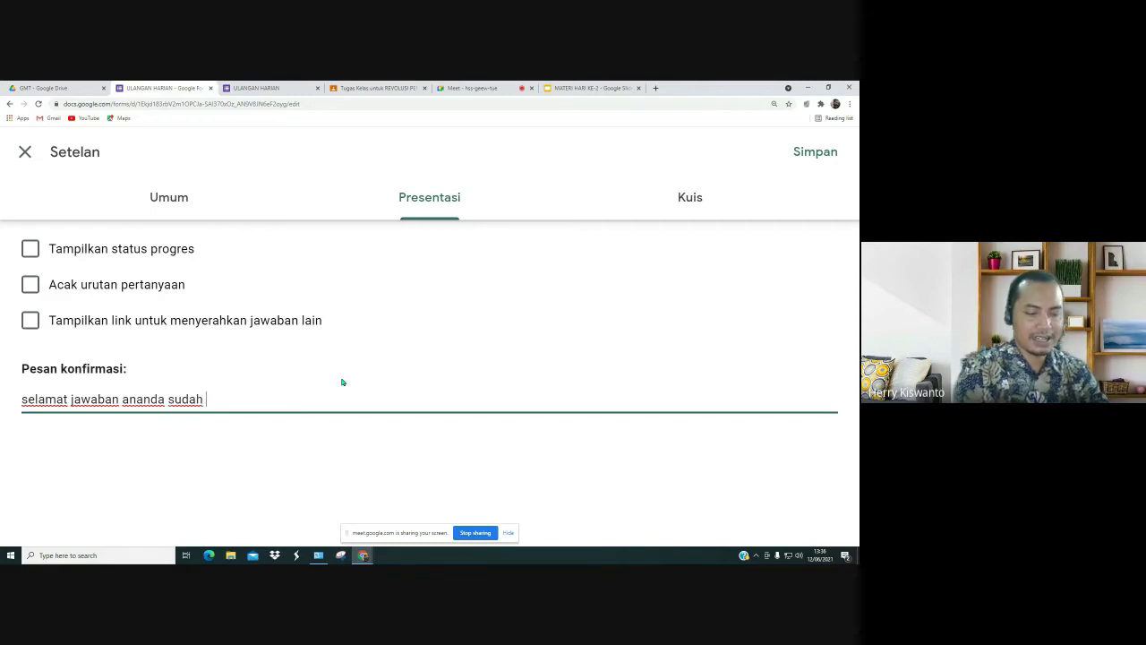
type("kami t")
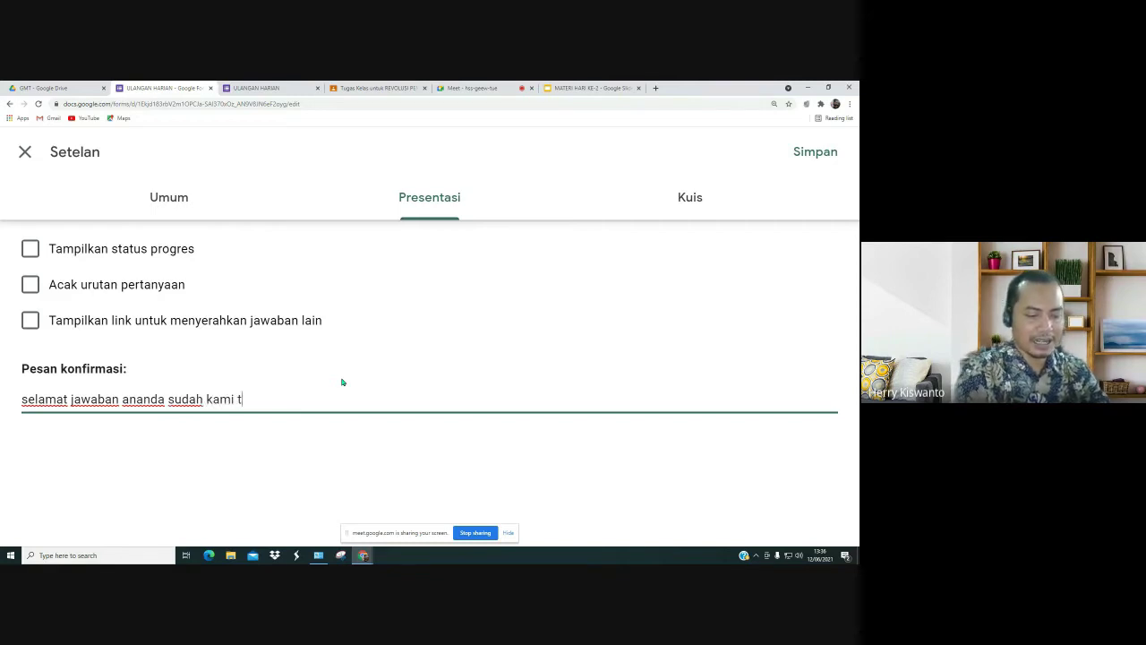
type("erima")
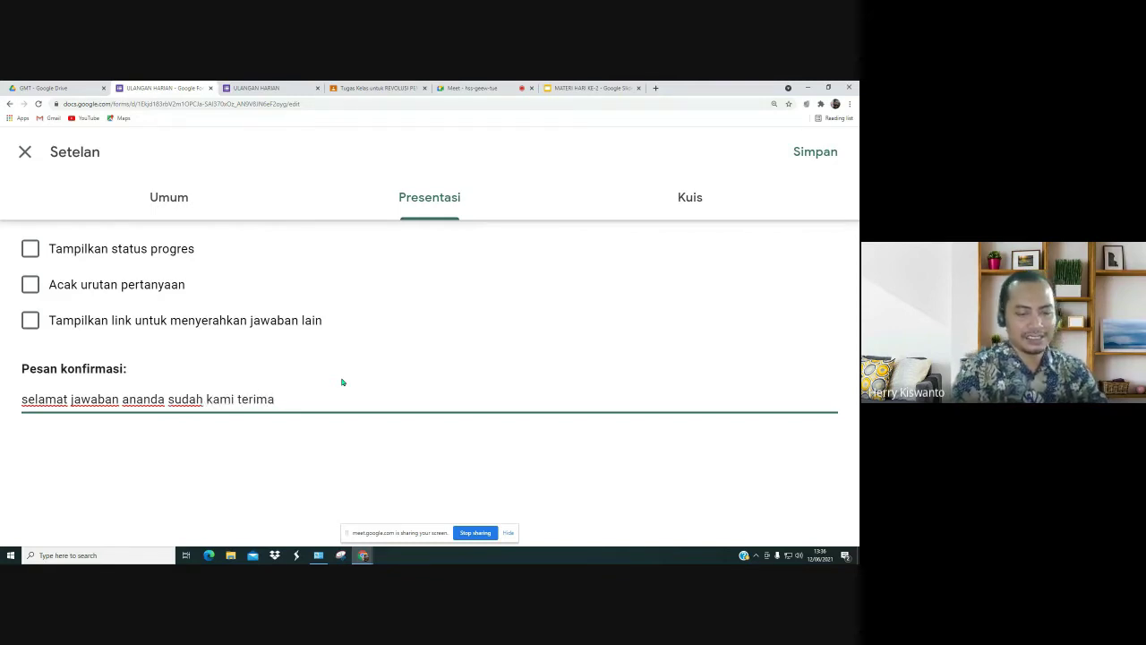
type(", semo")
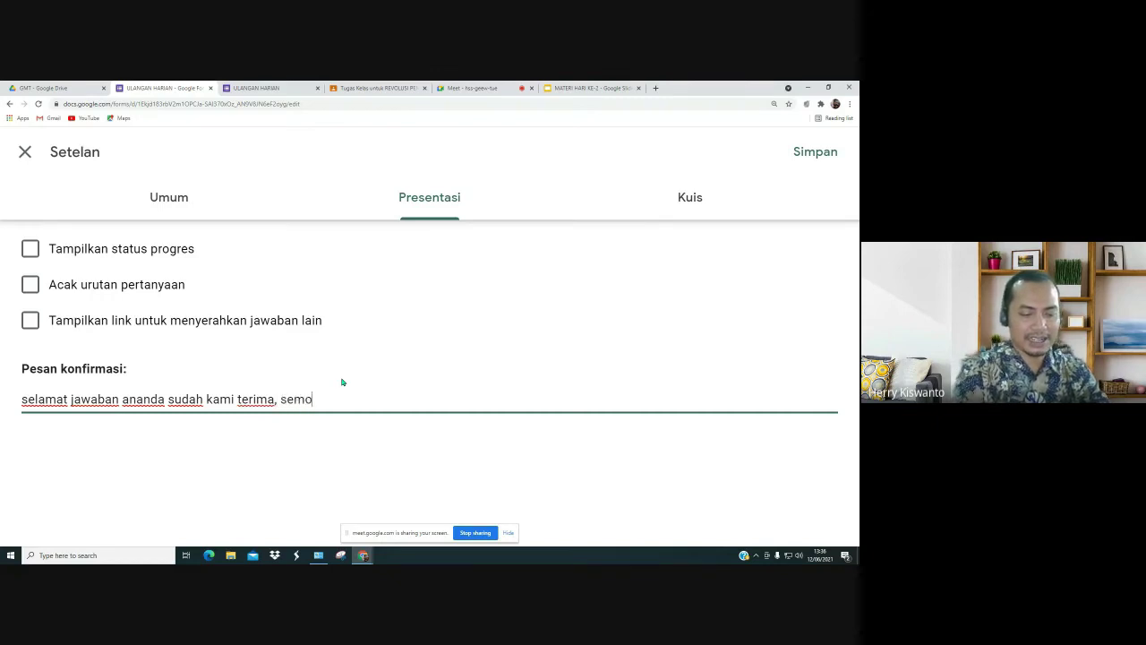
type("ga ha")
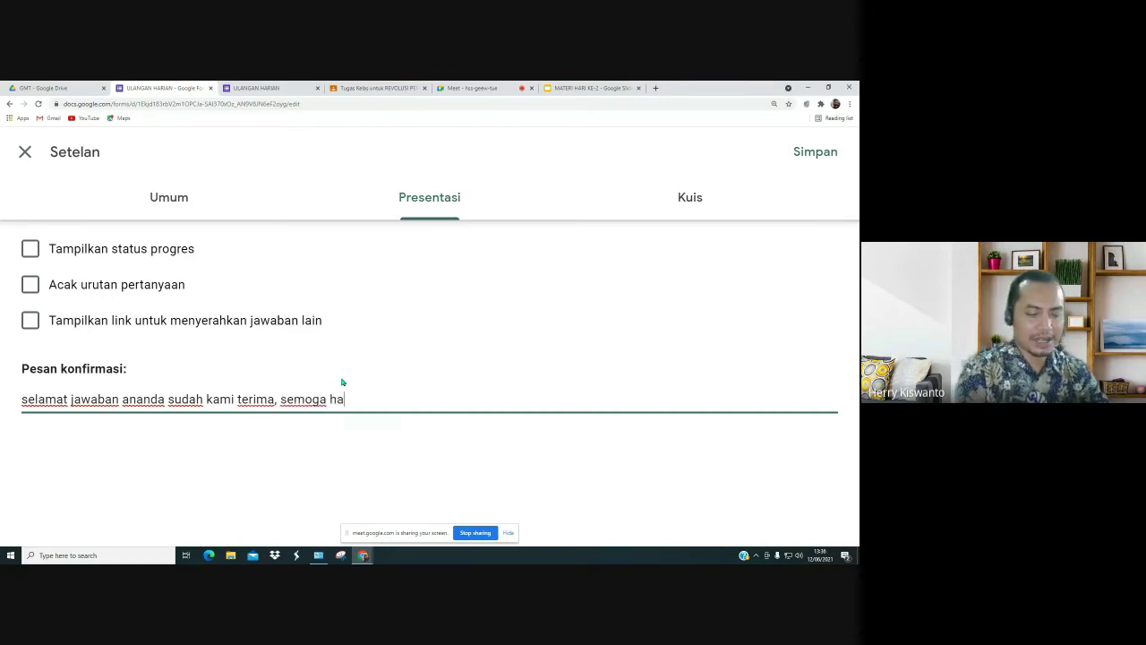
type("silnya ")
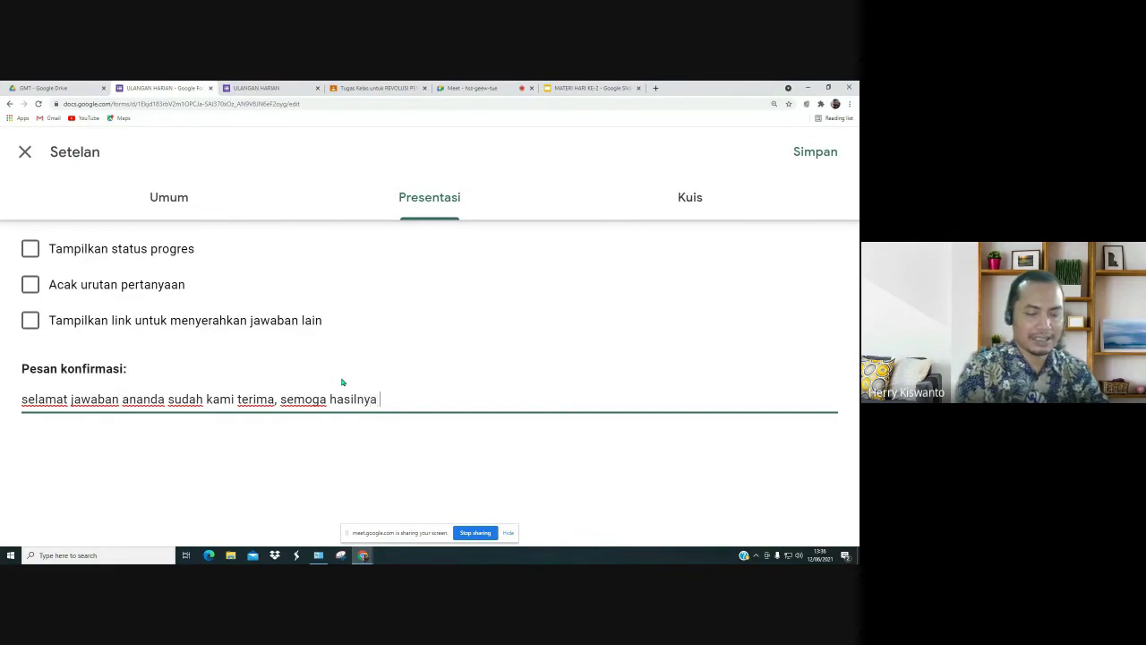
type("maksi")
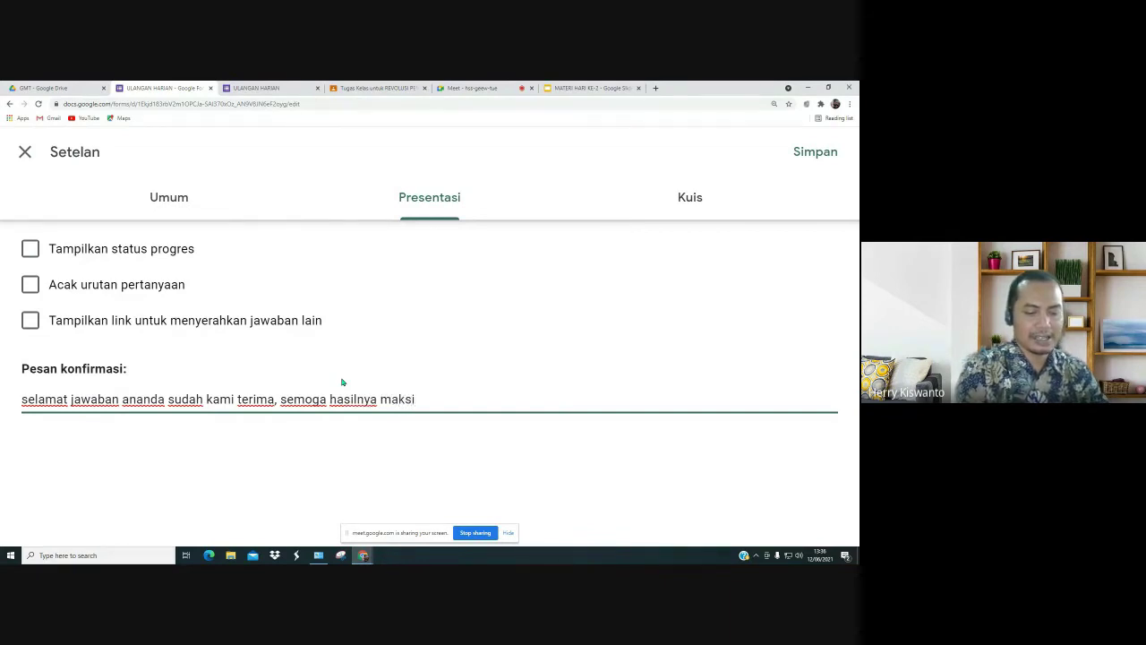
type("l")
key("BackSpace")
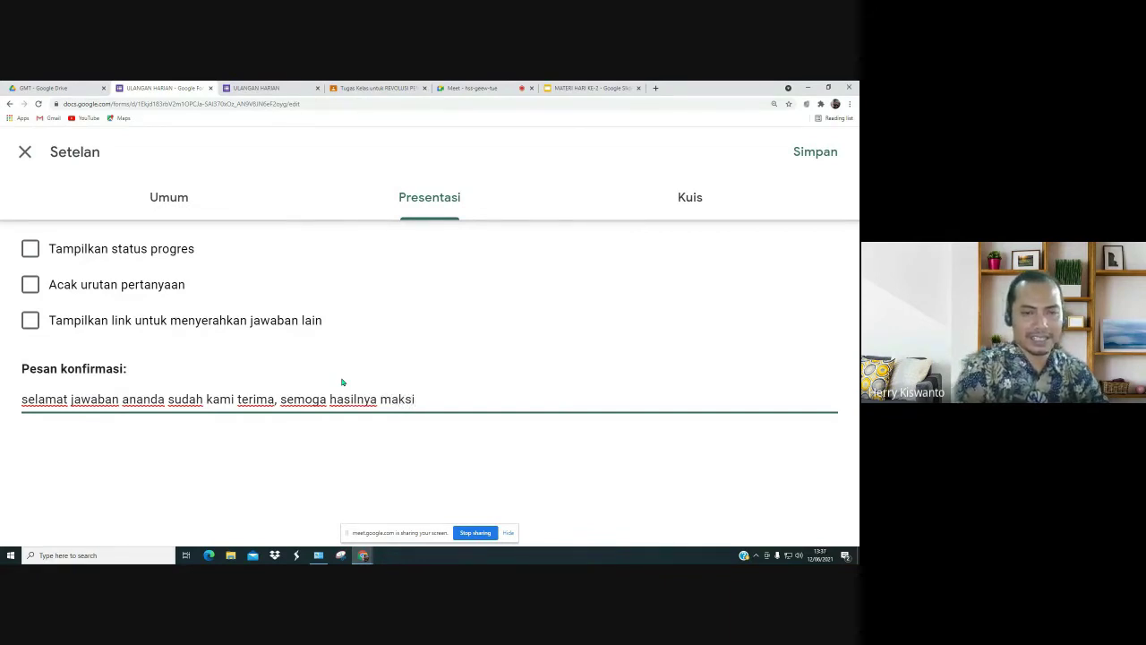
type("mal")
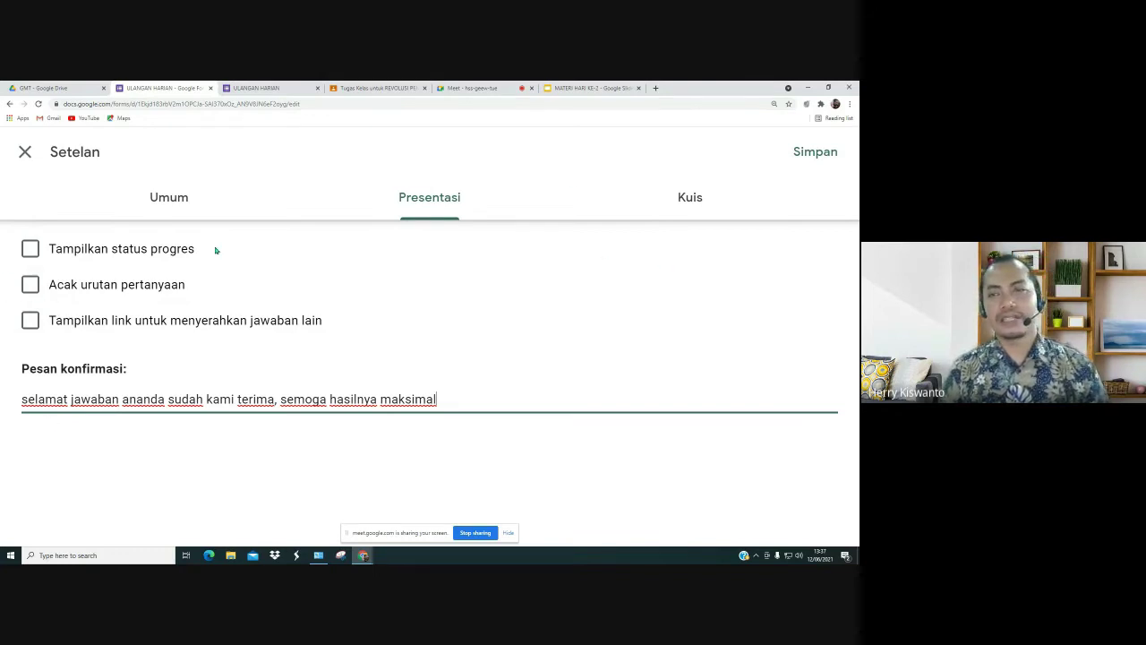
Step: Turn the form into a quiz with "Jadikan ini sebagai kuis" and enable "Aktifkan mode terkunci" for Chromebooks
left_click(691, 197)
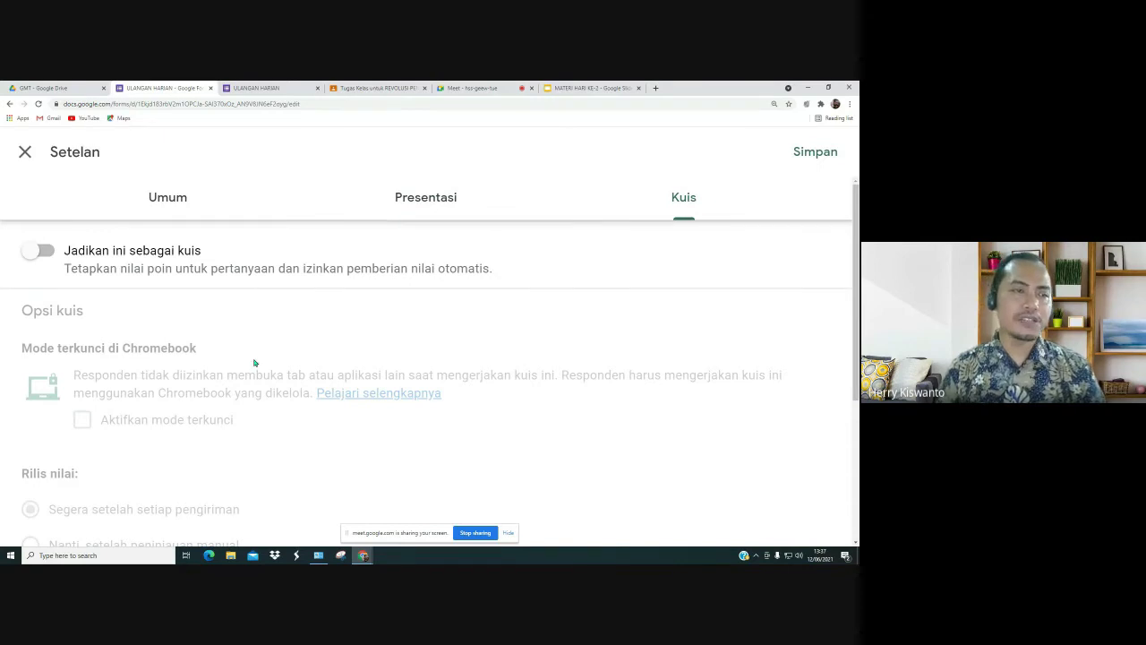
left_click(50, 255)
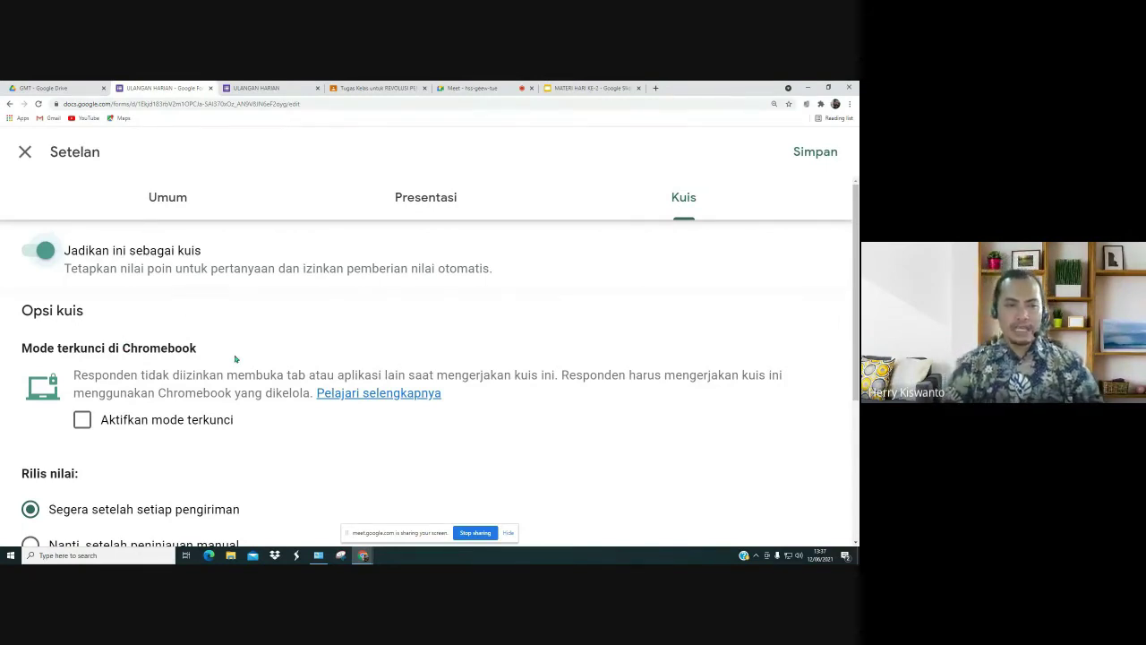
scroll(232, 349, "down", 1)
scroll(232, 349, "down", 2)
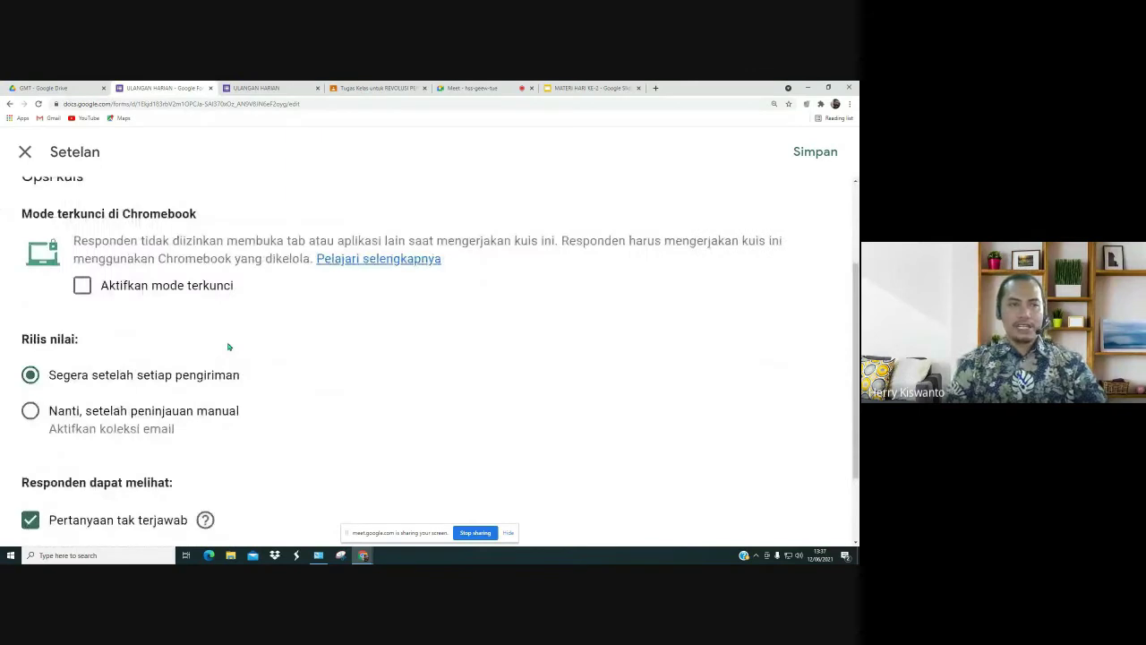
scroll(230, 345, "up", 1)
scroll(223, 344, "down", 1)
scroll(222, 345, "up", 1)
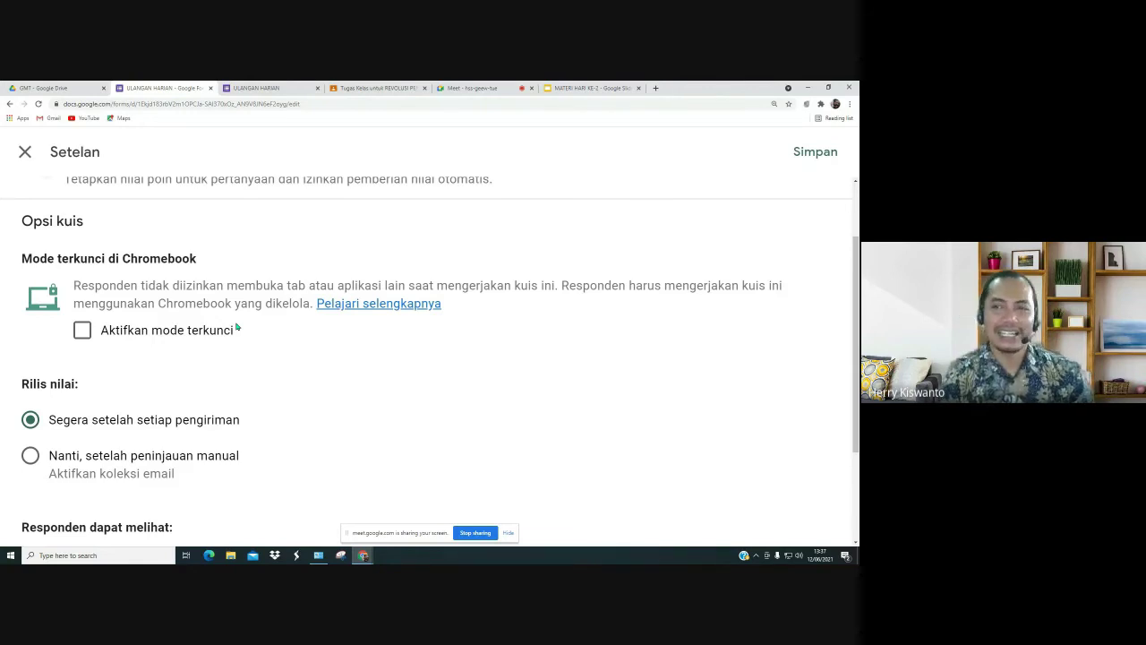
scroll(203, 251, "down", 1)
scroll(203, 251, "up", 1)
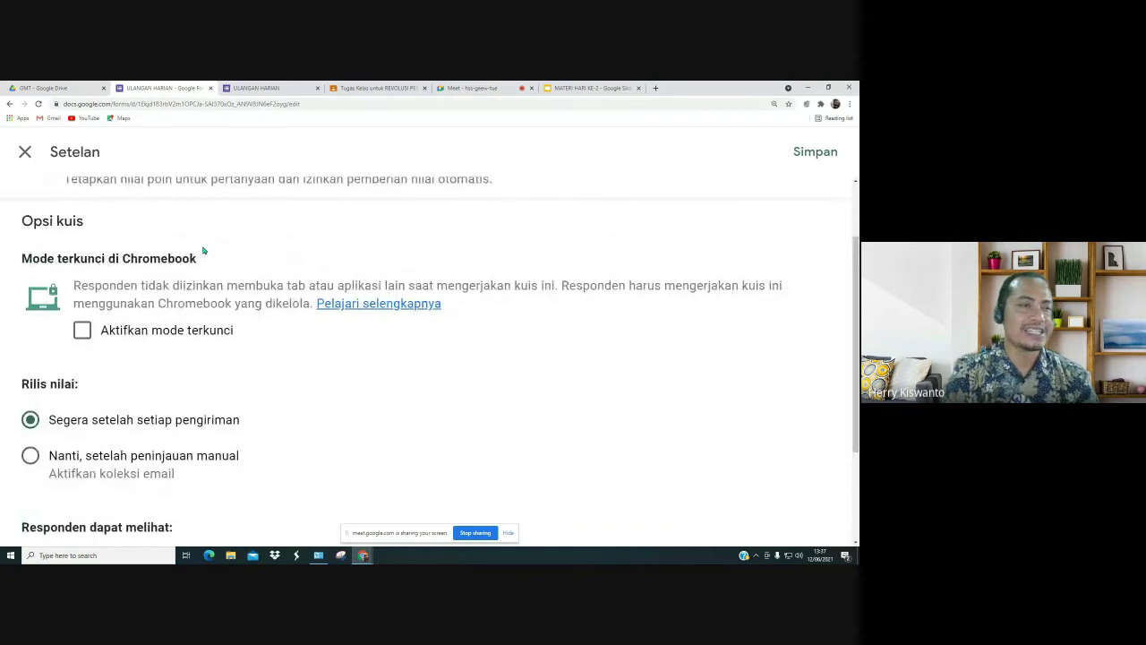
left_click(82, 331)
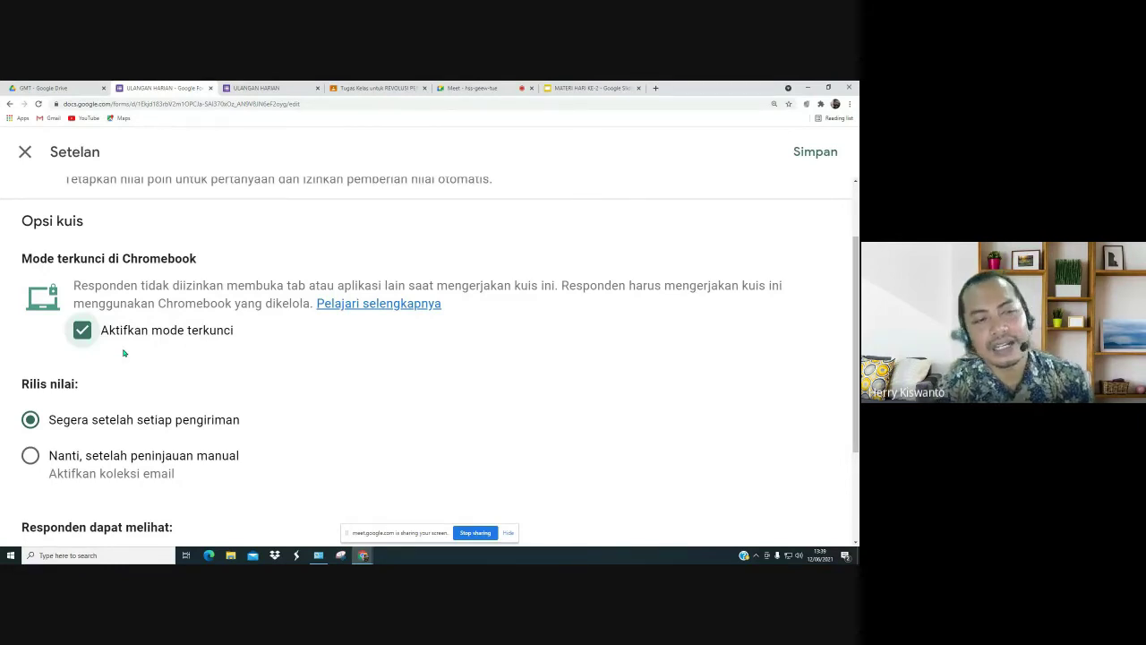
Step: Disable "Aktifkan mode terkunci" for Chromebooks in the quiz options
left_click(82, 330)
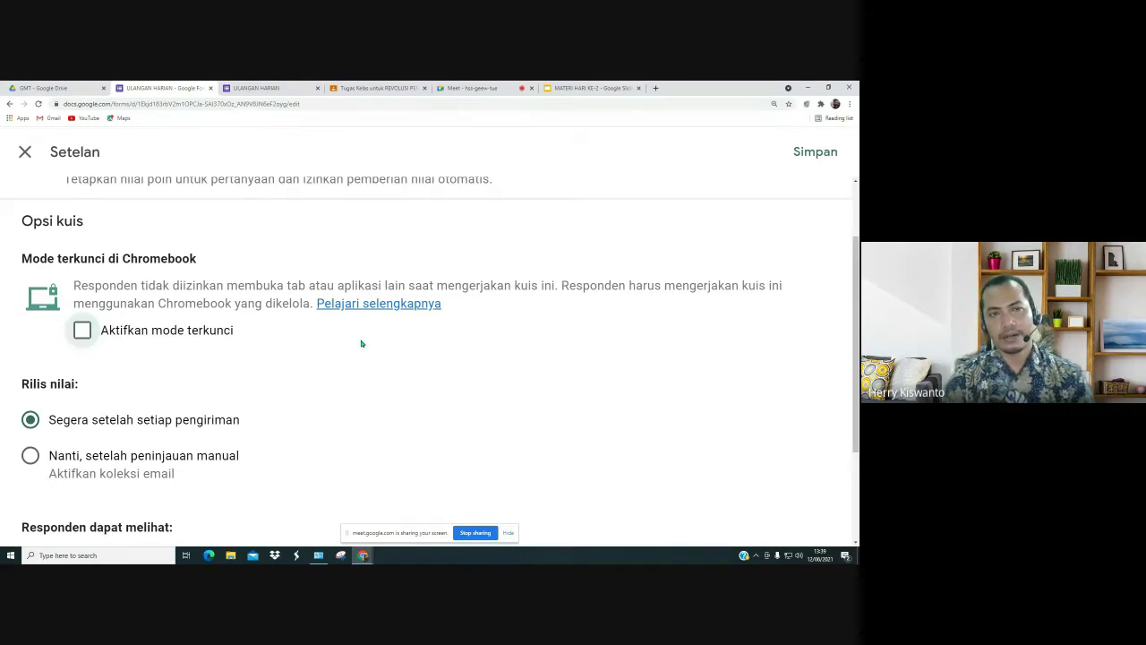
scroll(361, 344, "up", 1)
scroll(362, 343, "down", 1)
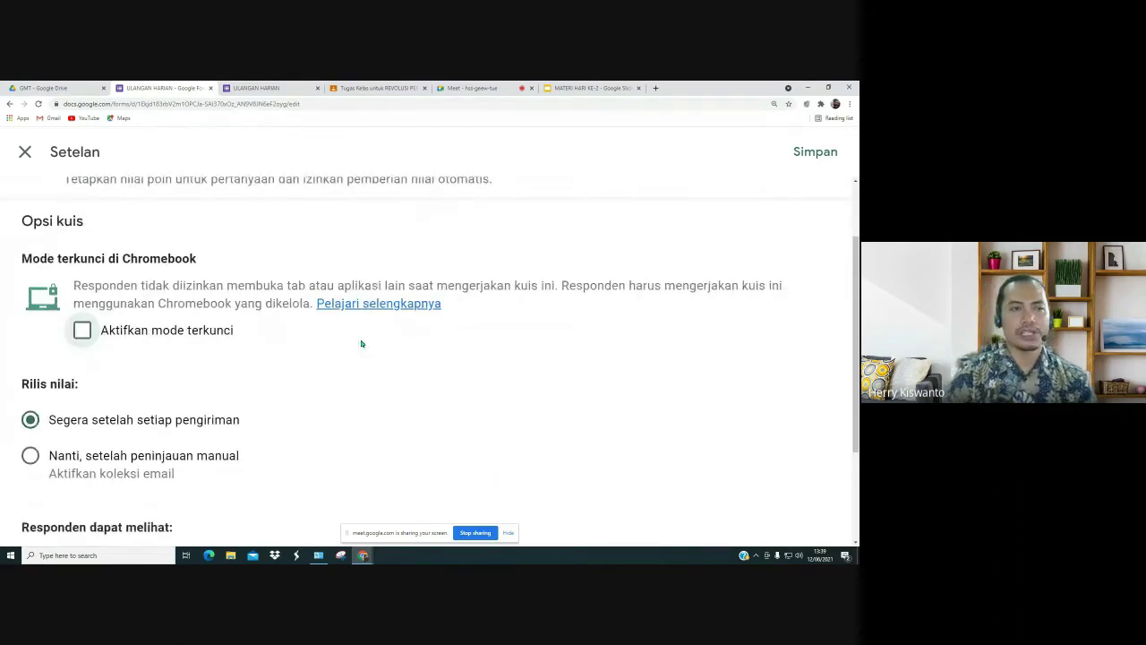
Step: Try releasing grades with "Nanti, setelah peninjauan manual" and switch back to "Segera setelah setiap pengiriman"
scroll(362, 344, "down", 1)
scroll(362, 344, "down", 1)
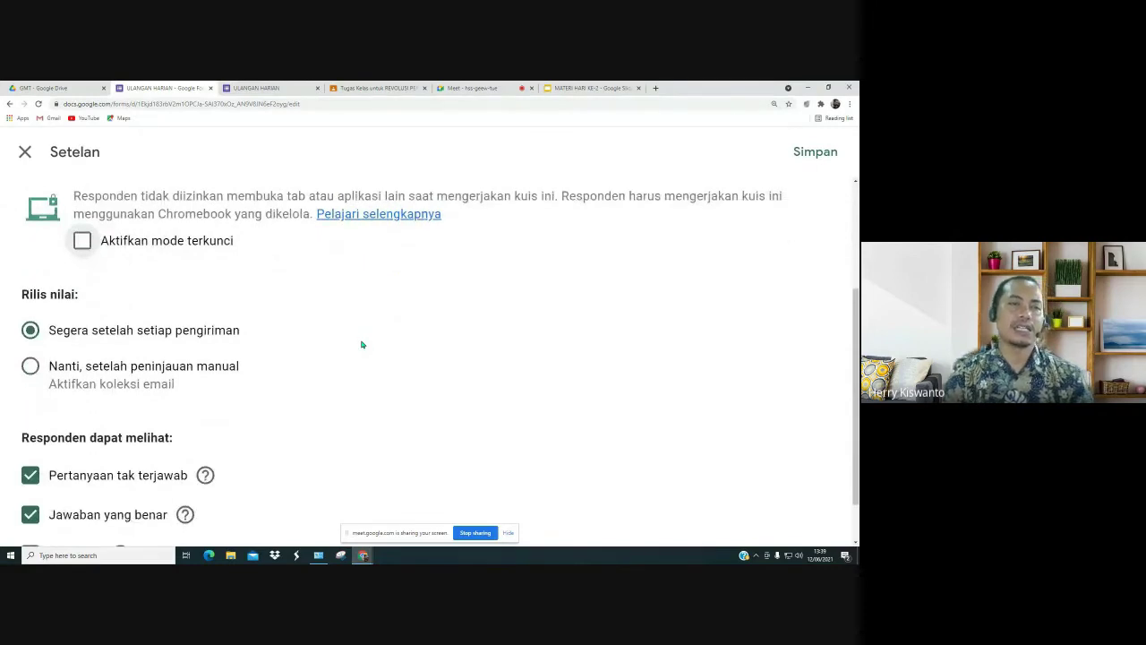
scroll(362, 344, "down", 1)
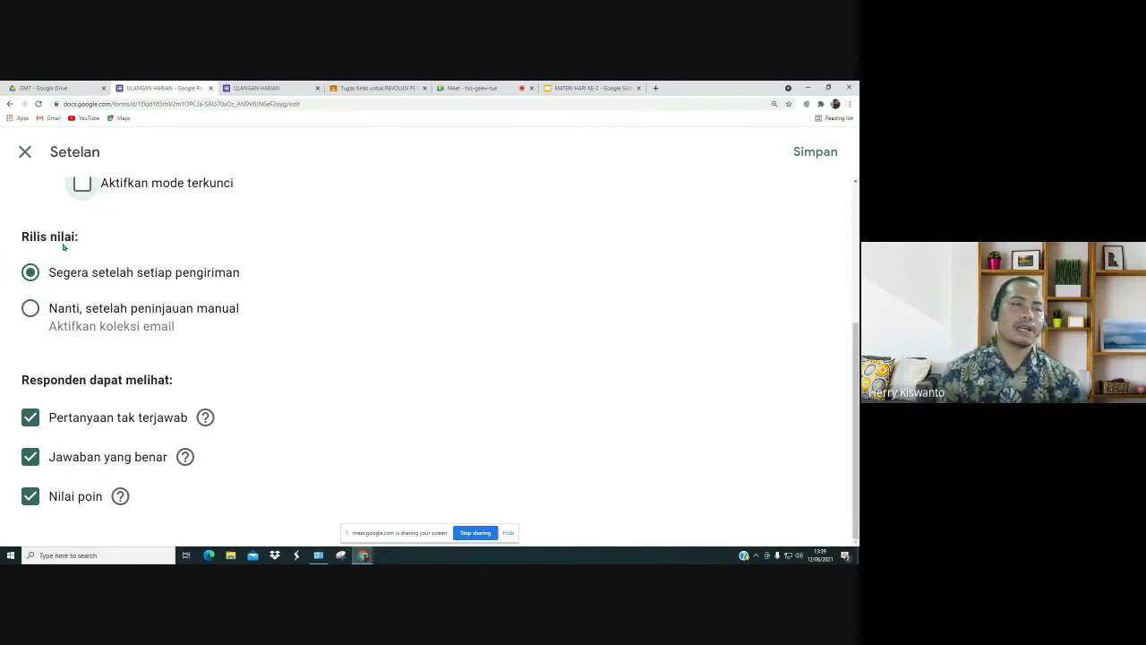
left_click(29, 313)
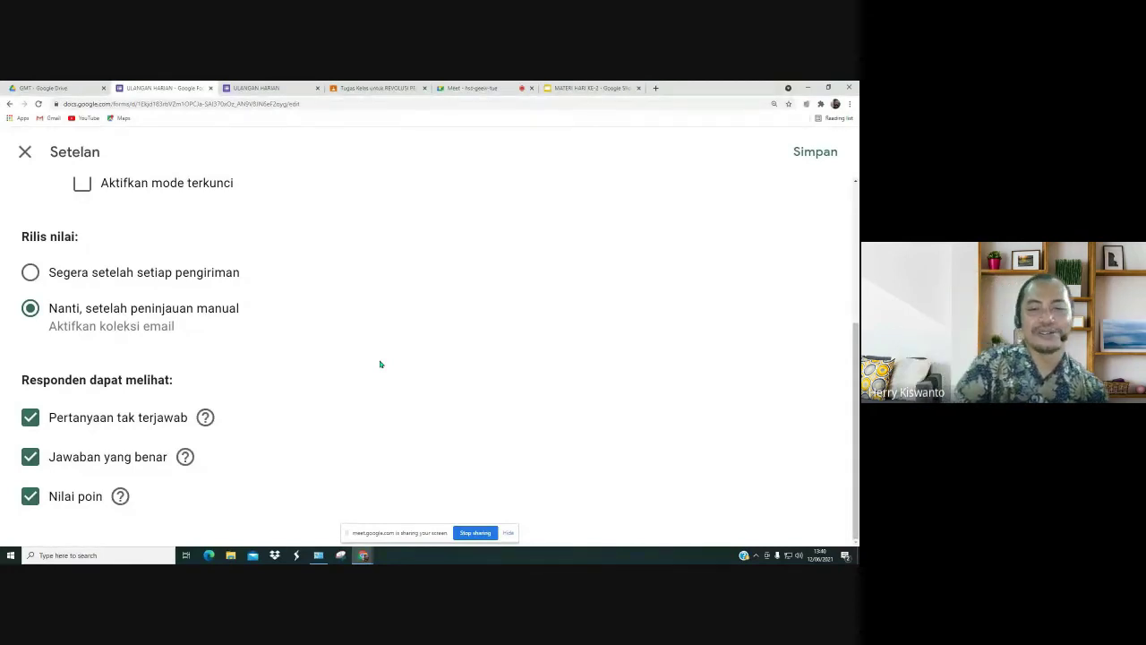
left_click(30, 272)
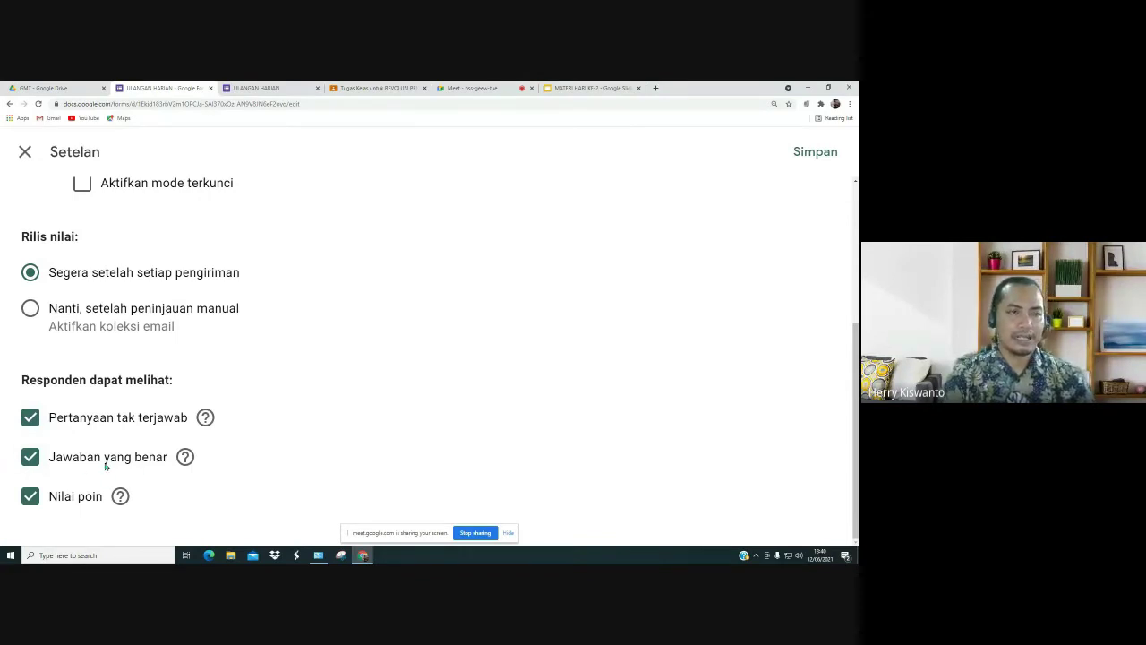
Step: Stop showing respondents "Pertanyaan tak terjawab" and "Jawaban yang benar", keep "Nilai poin" enabled, and save the settings
scroll(105, 466, "up", 3)
scroll(104, 465, "down", 3)
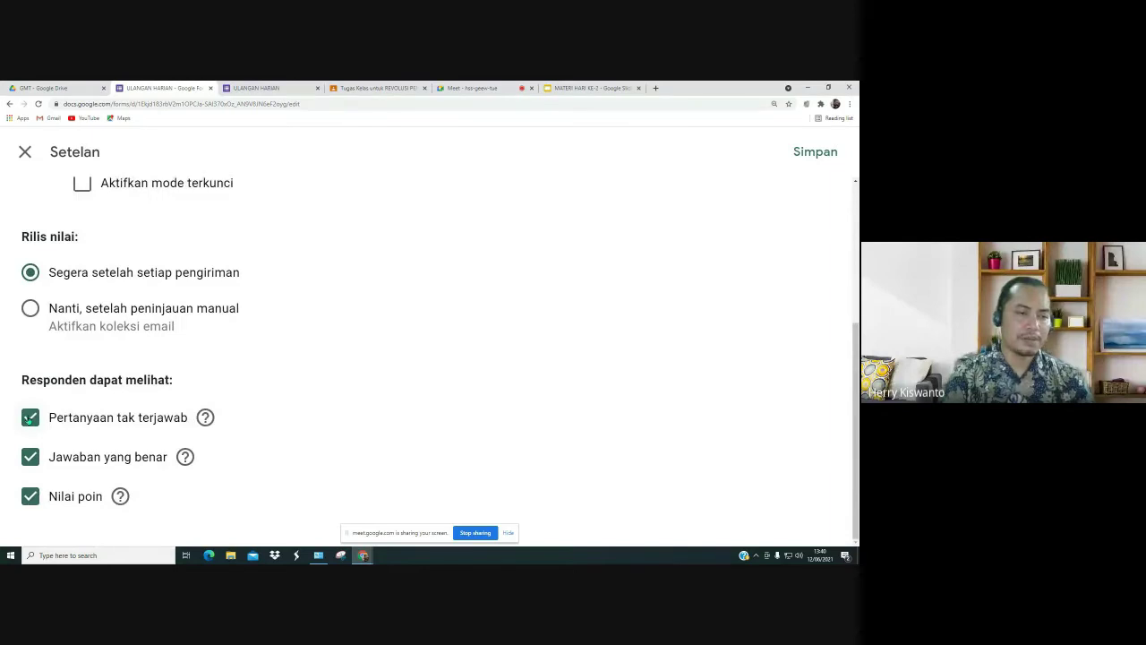
left_click(29, 417)
left_click(30, 457)
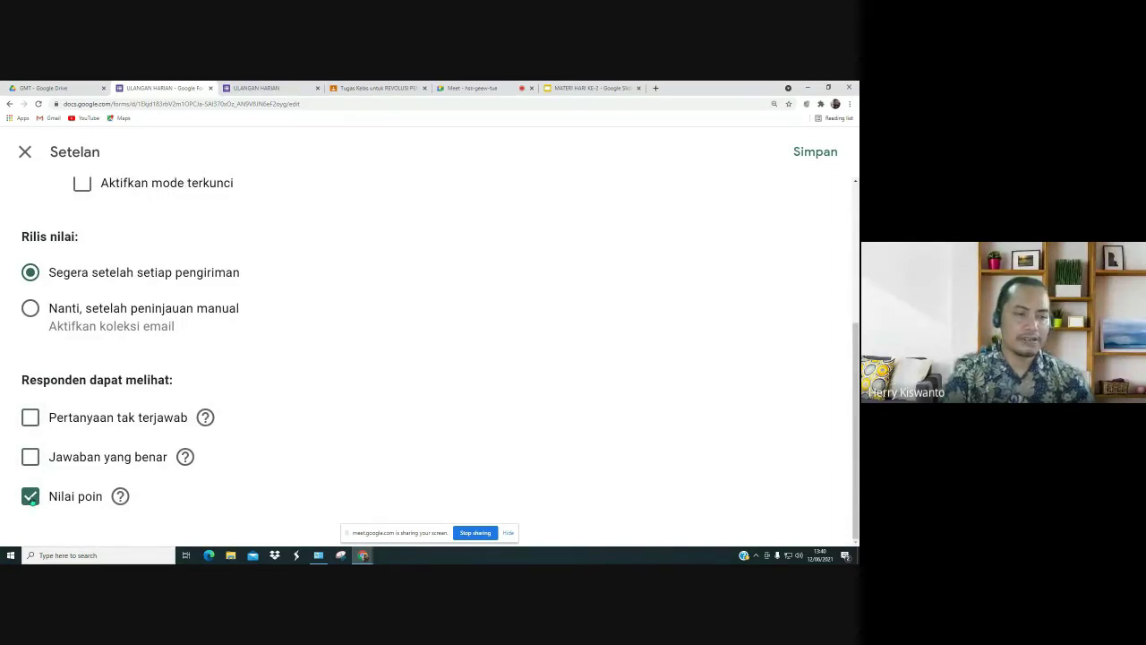
left_click(30, 496)
scroll(279, 453, "up", 3)
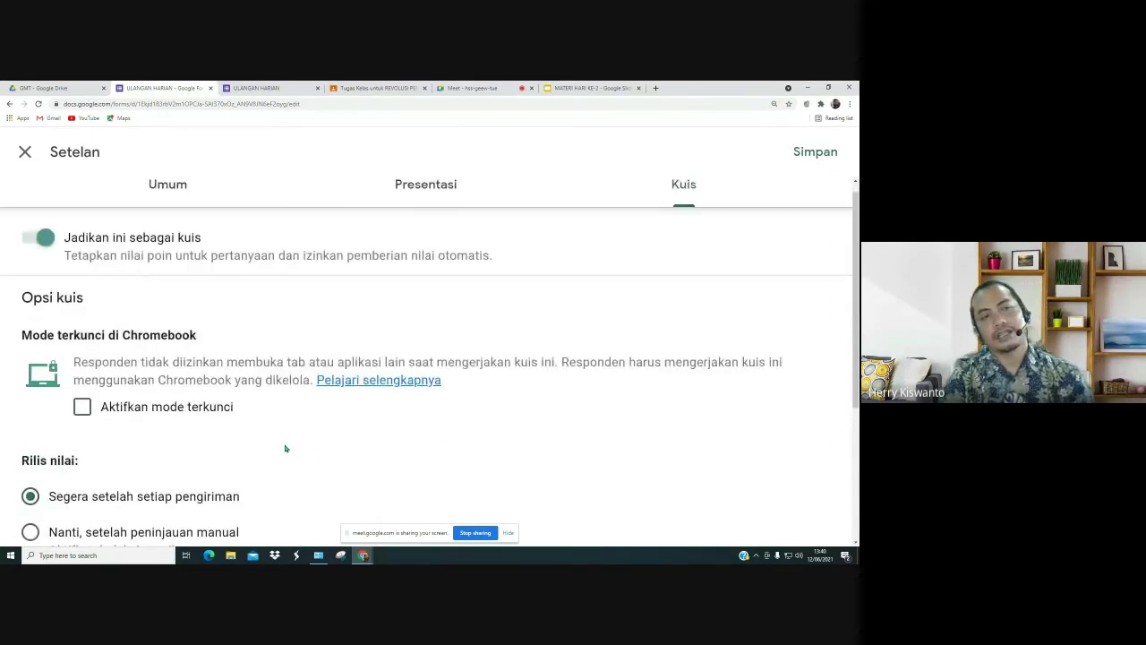
scroll(284, 447, "down", 3)
left_click(31, 494)
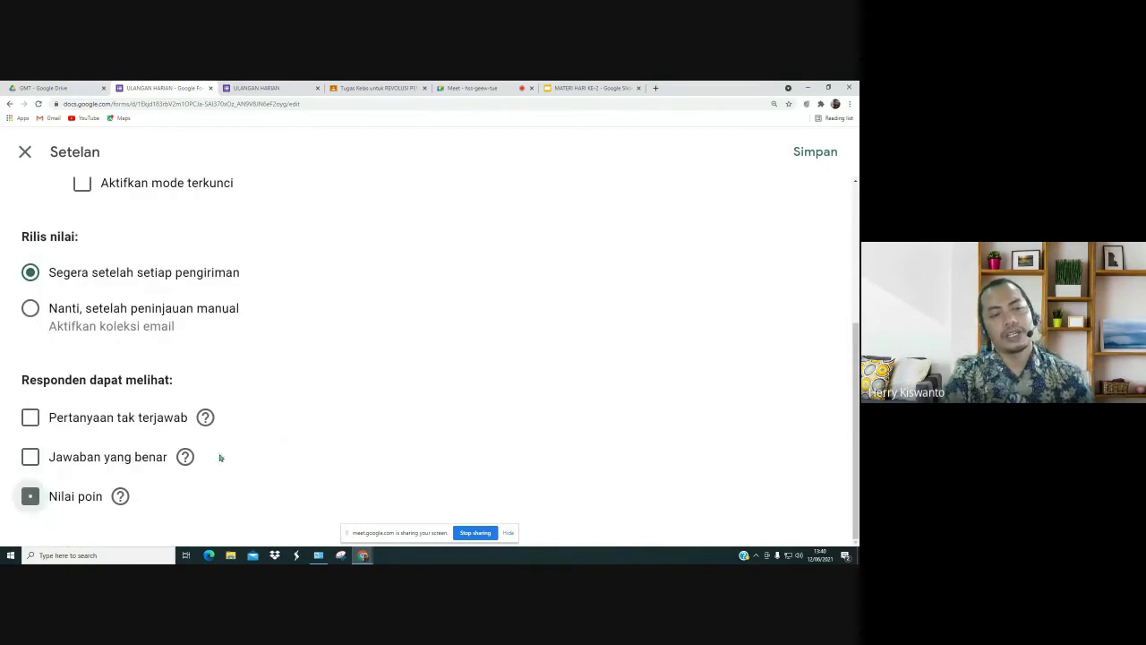
scroll(366, 402, "up", 2)
scroll(366, 402, "up", 1)
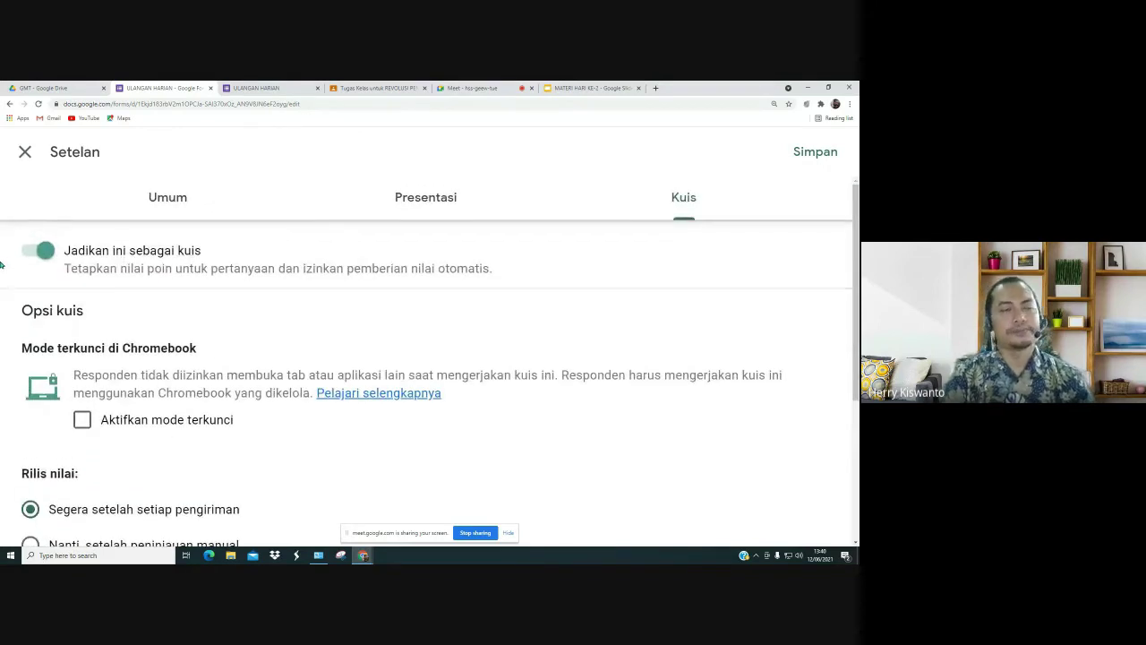
scroll(291, 410, "down", 3)
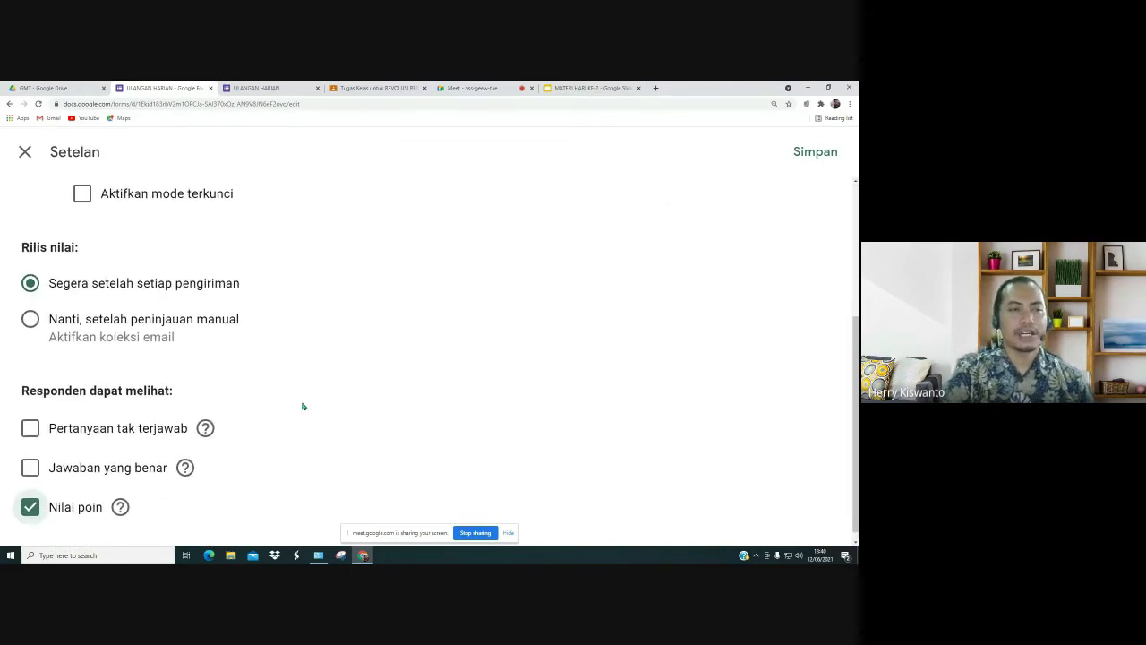
scroll(296, 409, "up", 3)
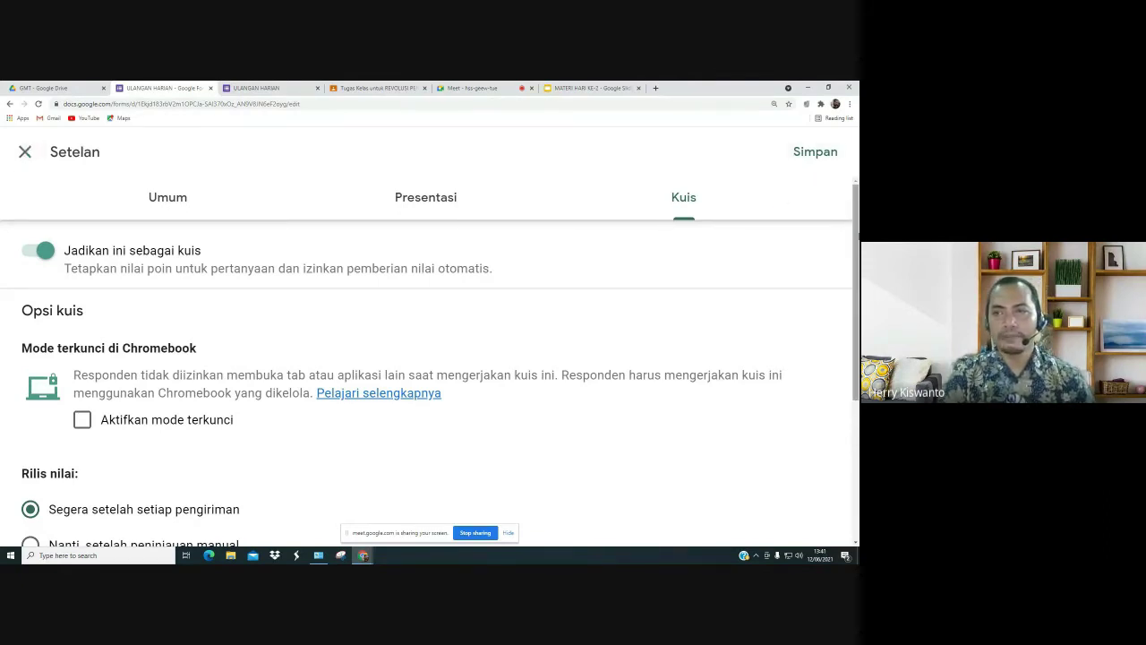
left_click(813, 154)
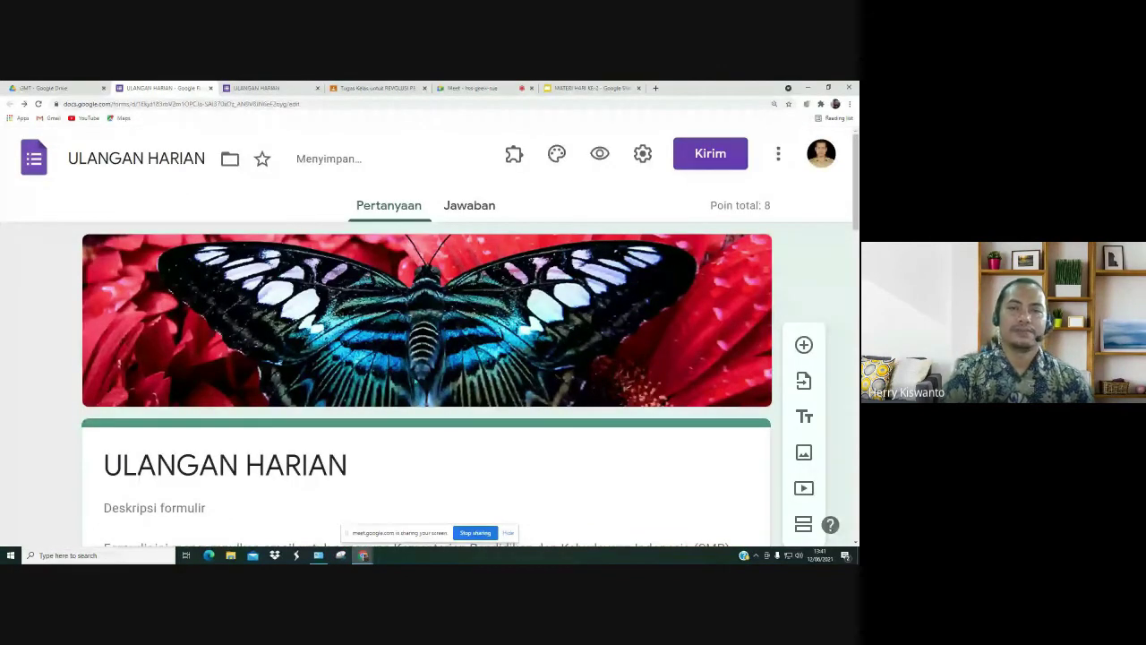
Step: Look through the form's questions in the editor, from the header image to the multiple-choice question
scroll(415, 376, "down", 10)
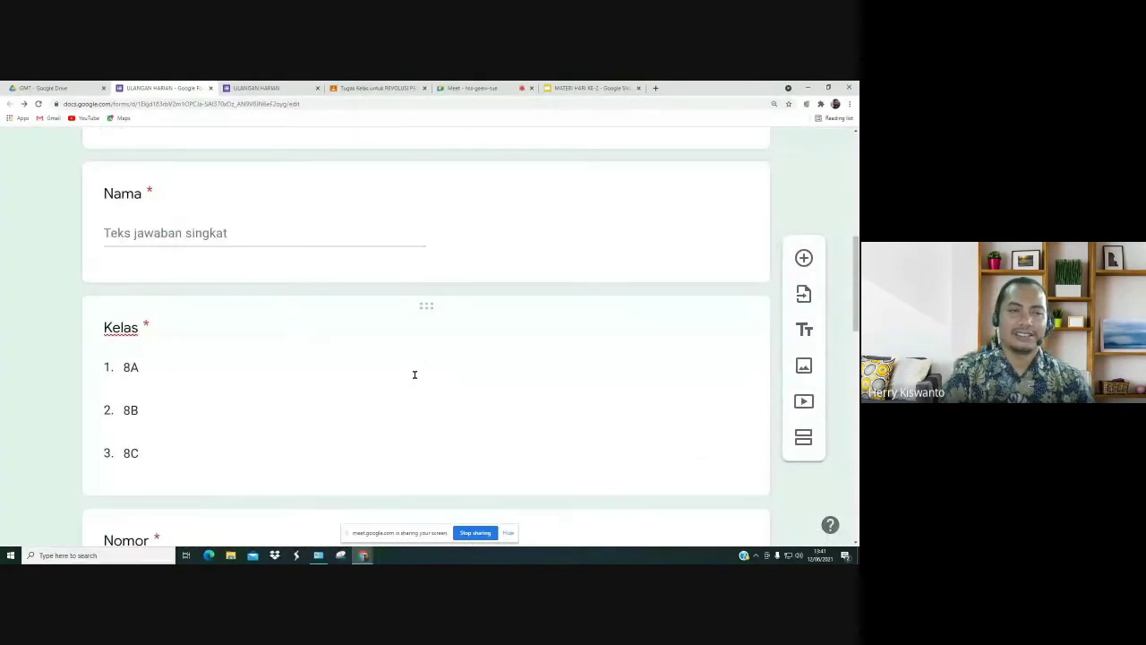
scroll(415, 379, "down", 10)
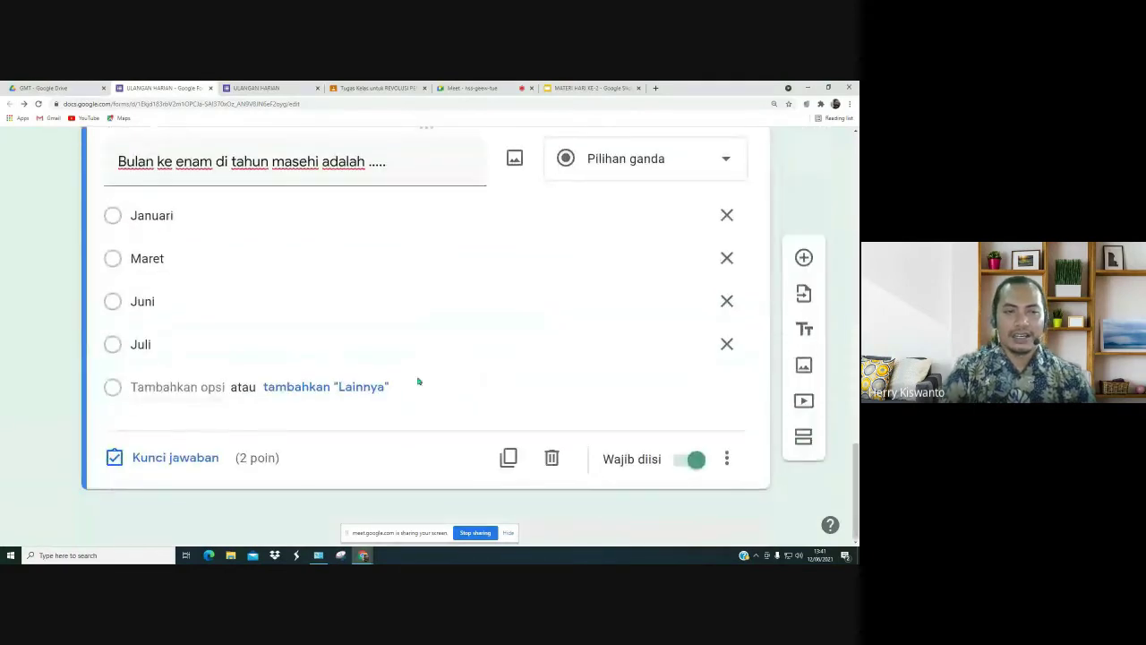
scroll(417, 381, "up", 15)
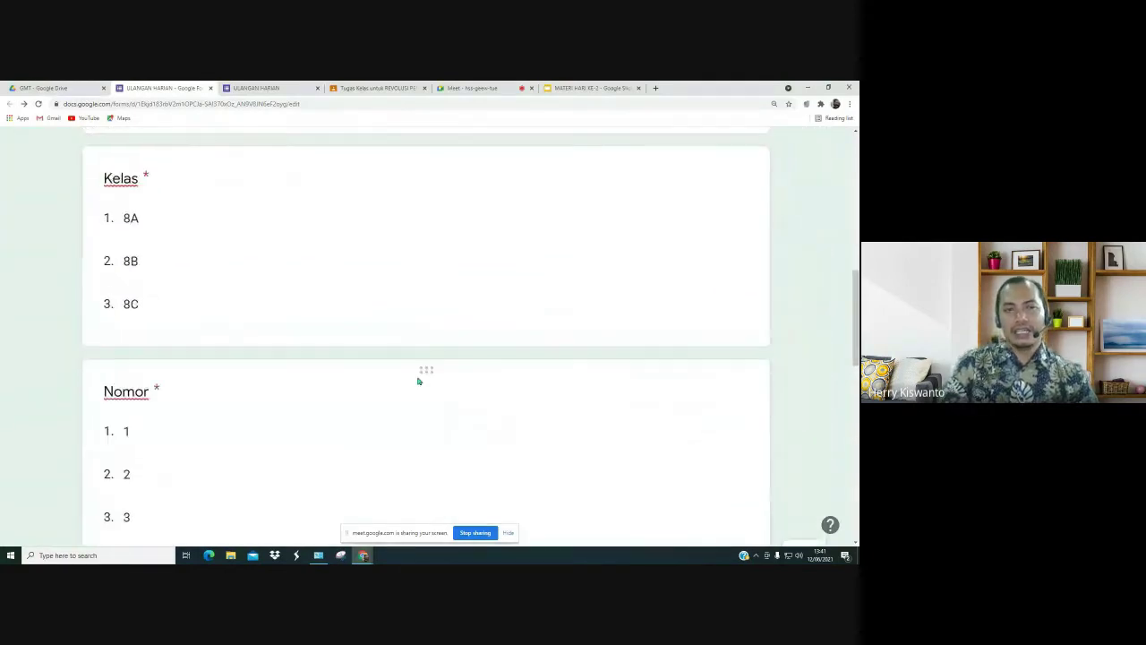
scroll(418, 382, "up", 10)
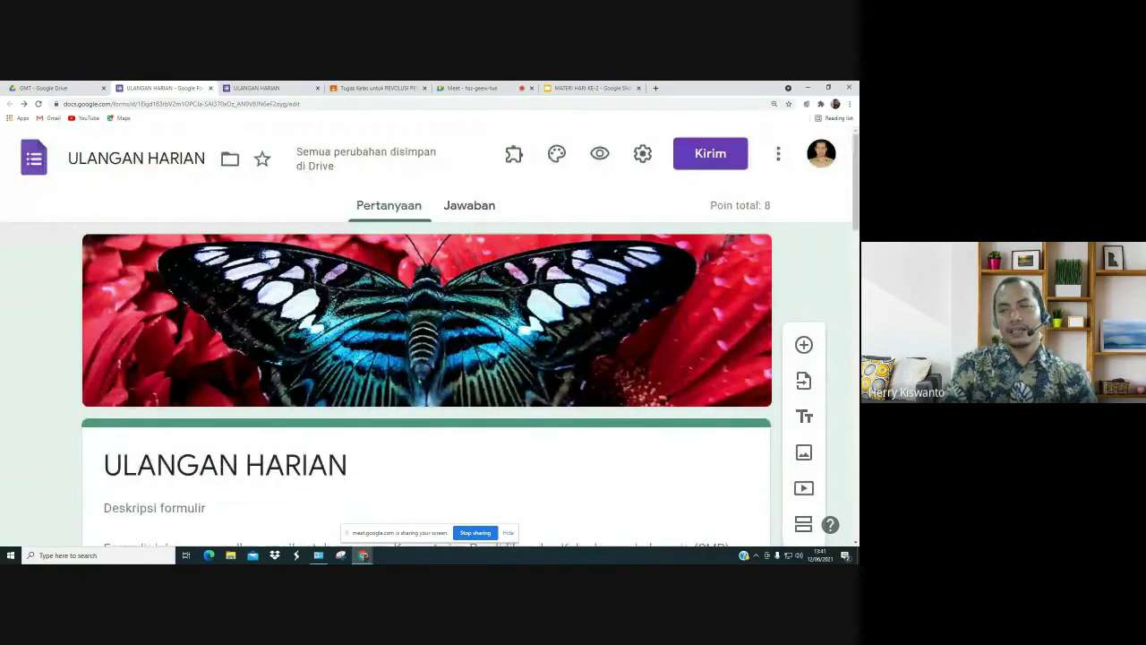
scroll(418, 382, "down", 5)
scroll(418, 382, "down", 12)
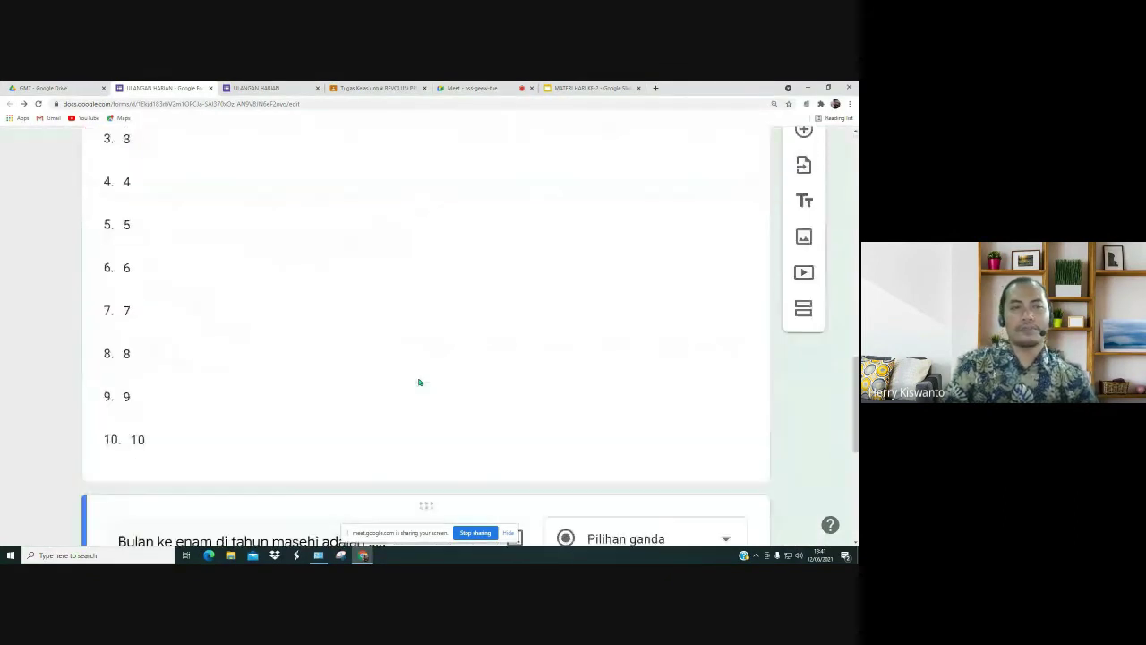
scroll(418, 381, "up", 4)
Step: Switch to the respondent view of the form and examine how the identity fields and the question are laid out
left_click(251, 88)
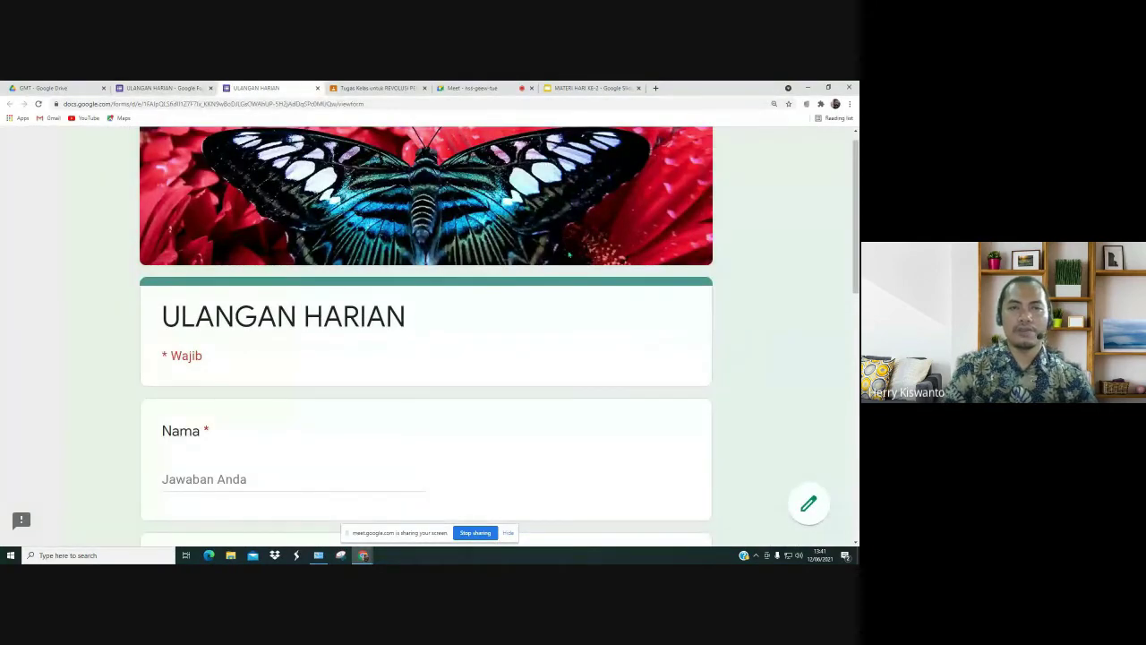
scroll(470, 251, "down", 8)
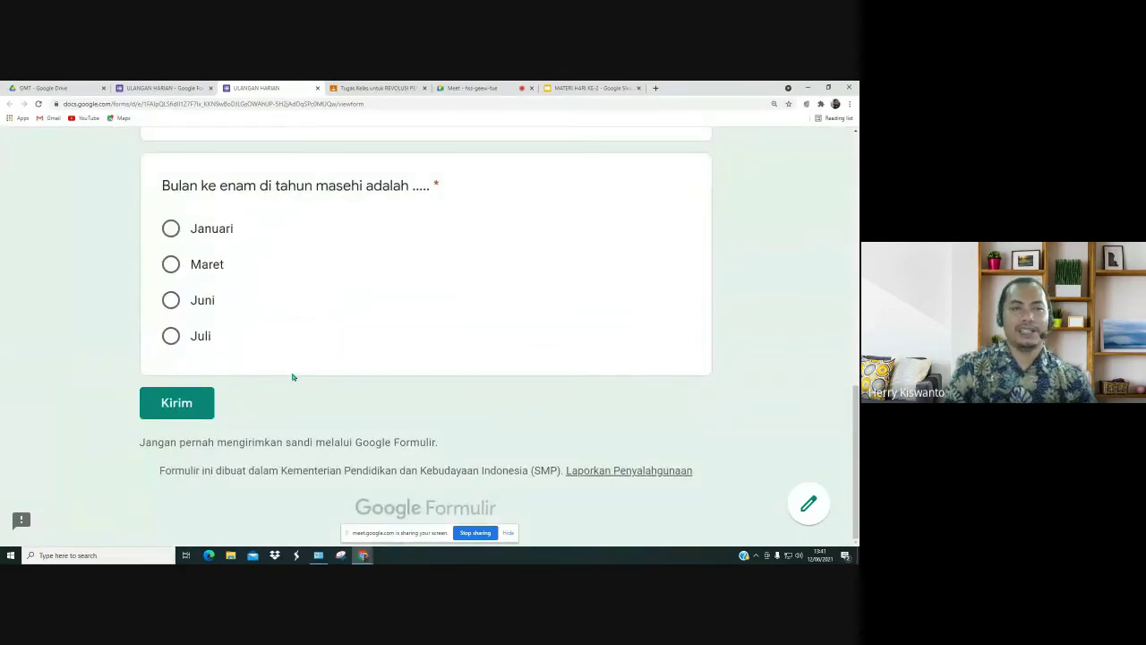
scroll(432, 374, "up", 10)
scroll(433, 374, "down", 5)
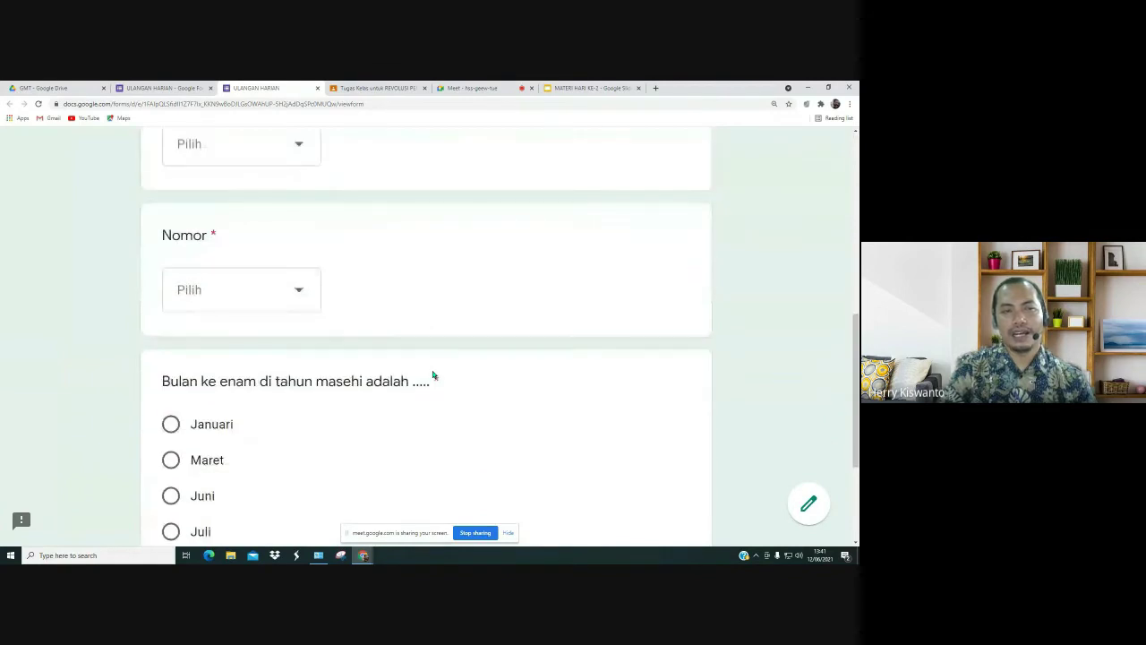
scroll(432, 374, "down", 3)
scroll(433, 375, "up", 6)
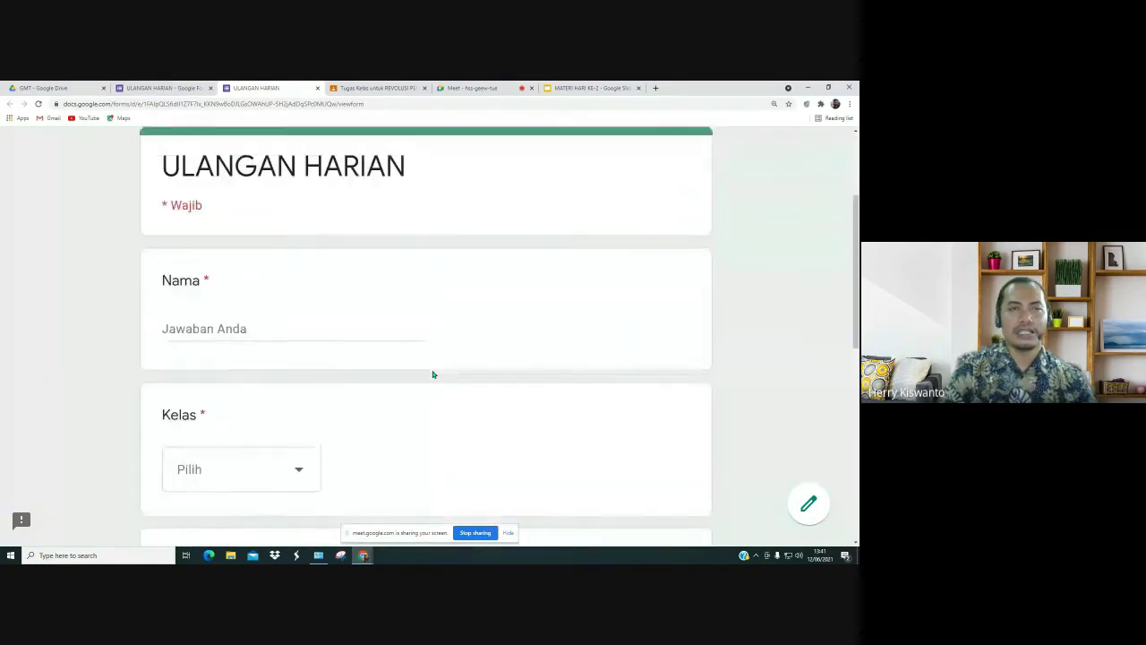
scroll(432, 375, "up", 2)
Step: Return to the form editor and examine where the identity questions end and the test question begins
left_click(162, 88)
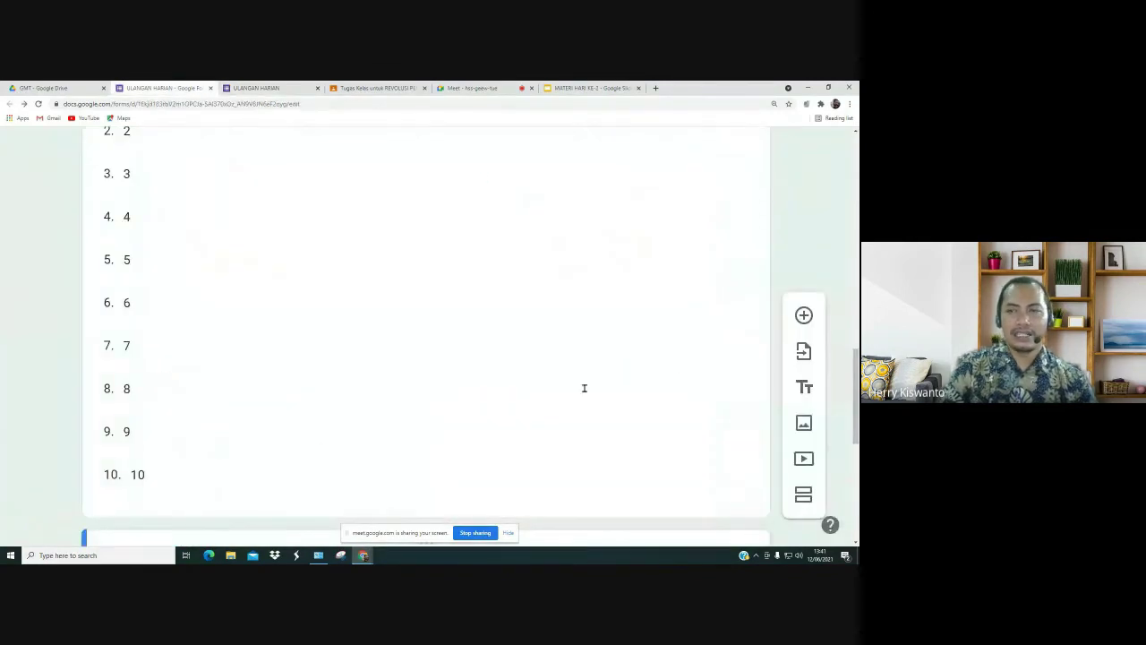
scroll(683, 352, "down", 5)
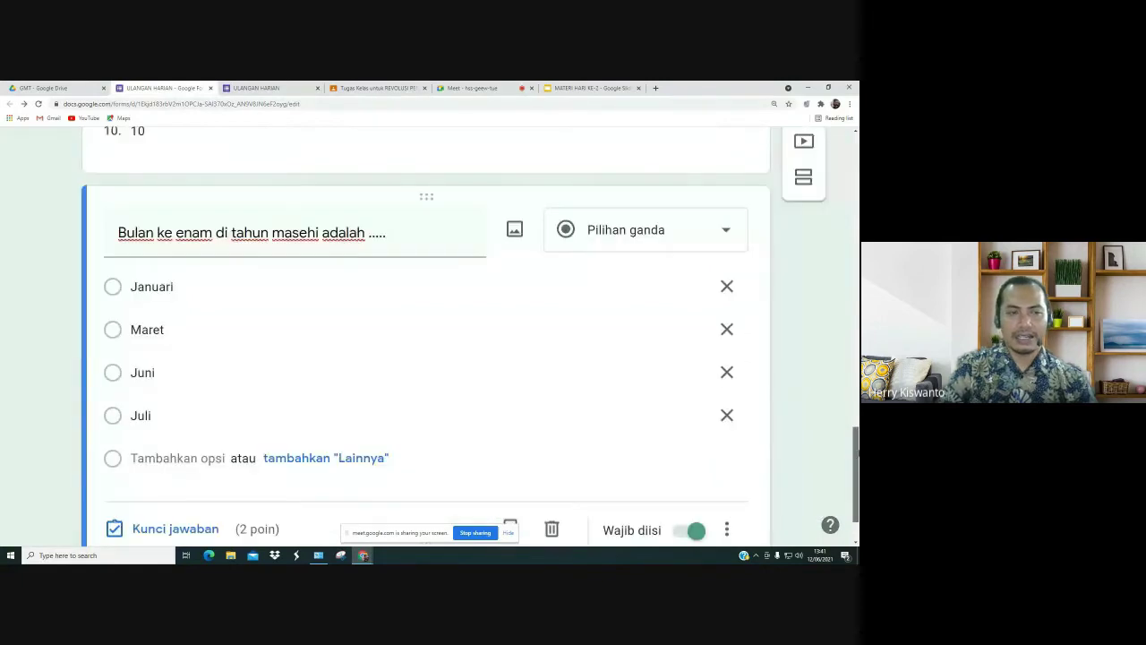
scroll(426, 336, "up", 10)
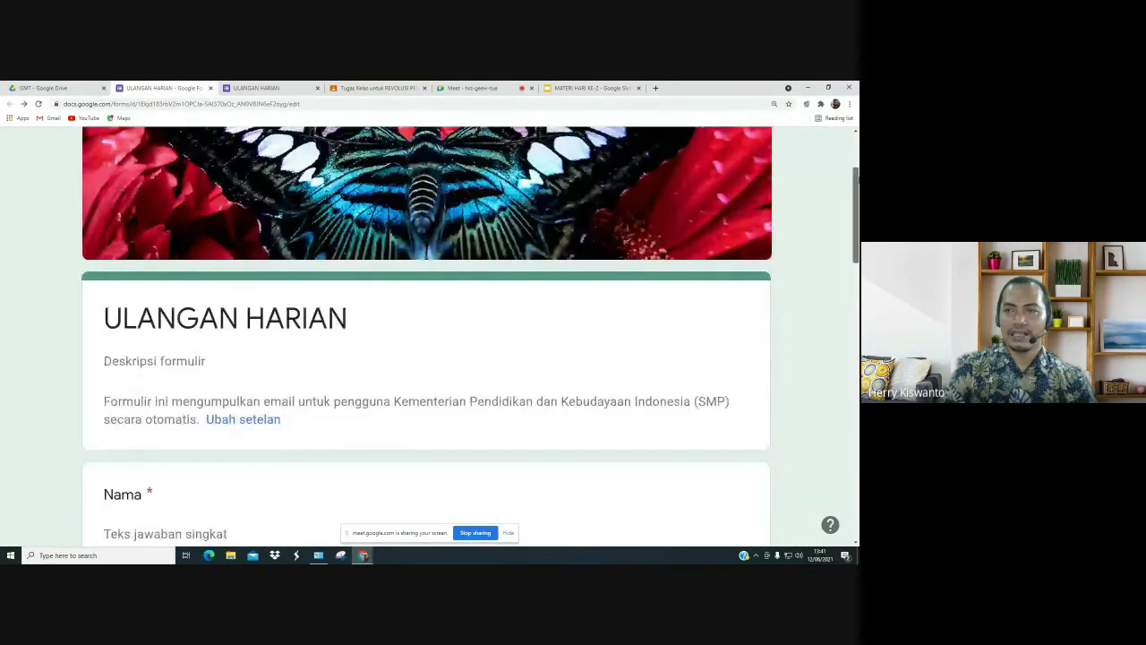
scroll(426, 335, "down", 10)
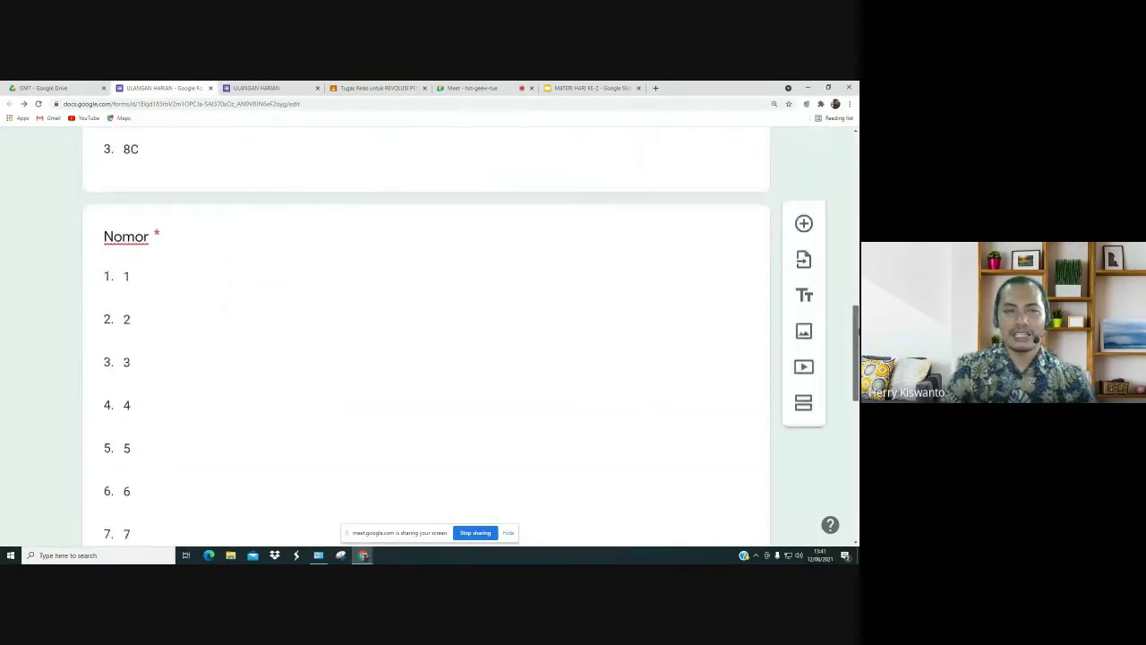
scroll(426, 336, "down", 5)
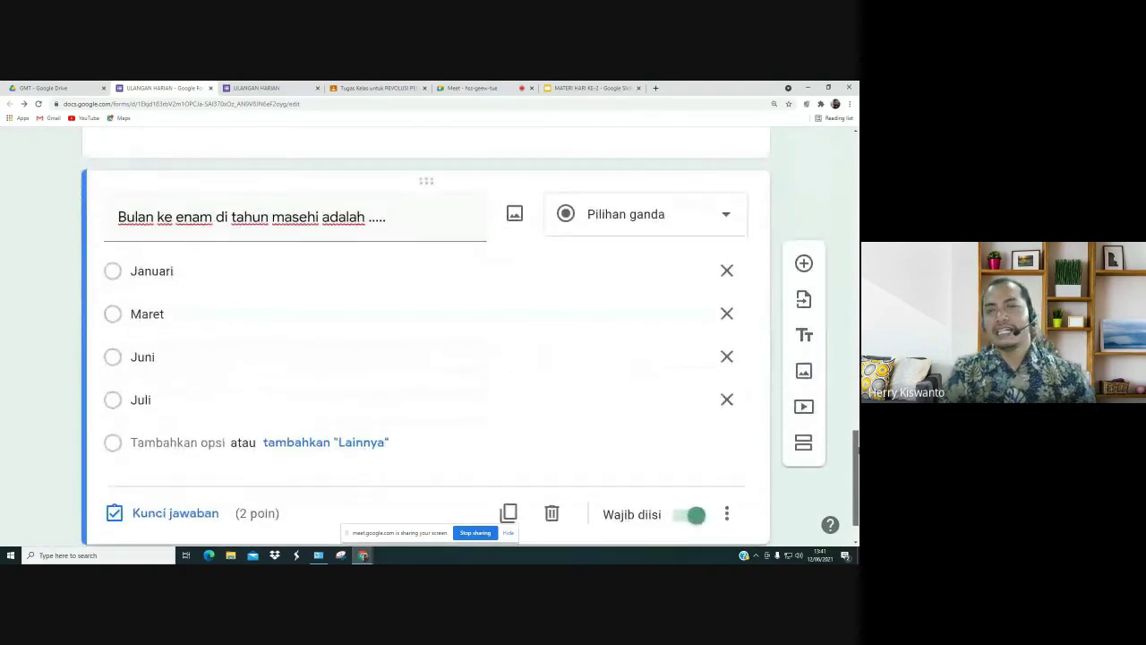
scroll(195, 259, "up", 1)
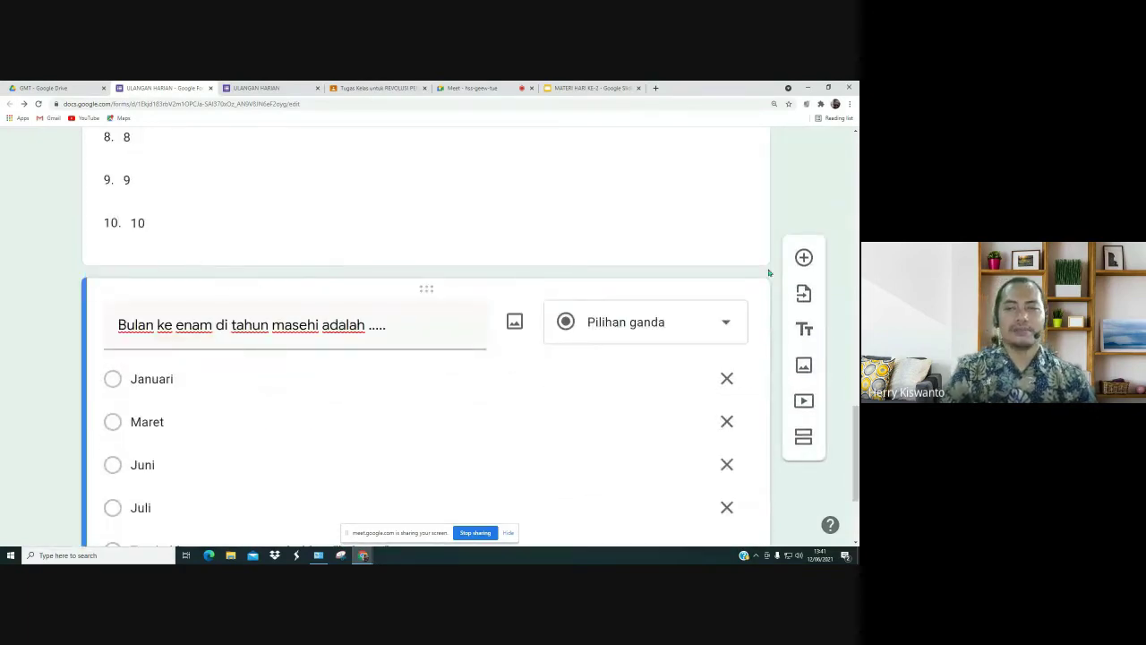
scroll(617, 286, "up", 1)
Step: Try adding a section after the "Nomor" question and undo it
left_click(591, 300)
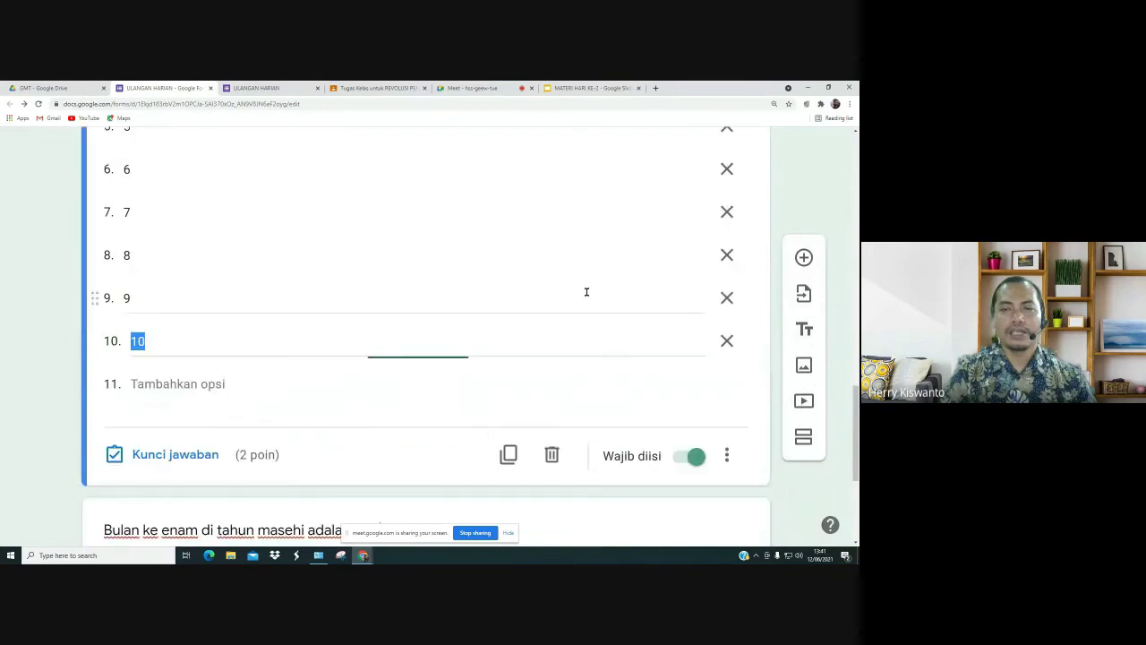
scroll(769, 398, "down", 1)
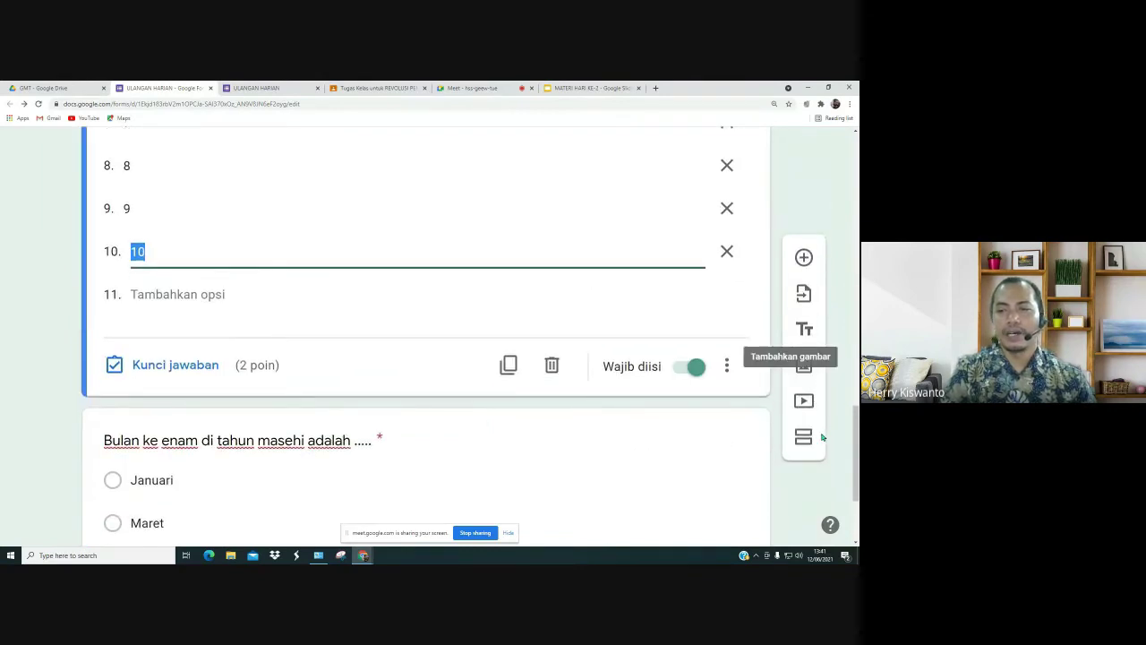
left_click(806, 437)
left_click(806, 437)
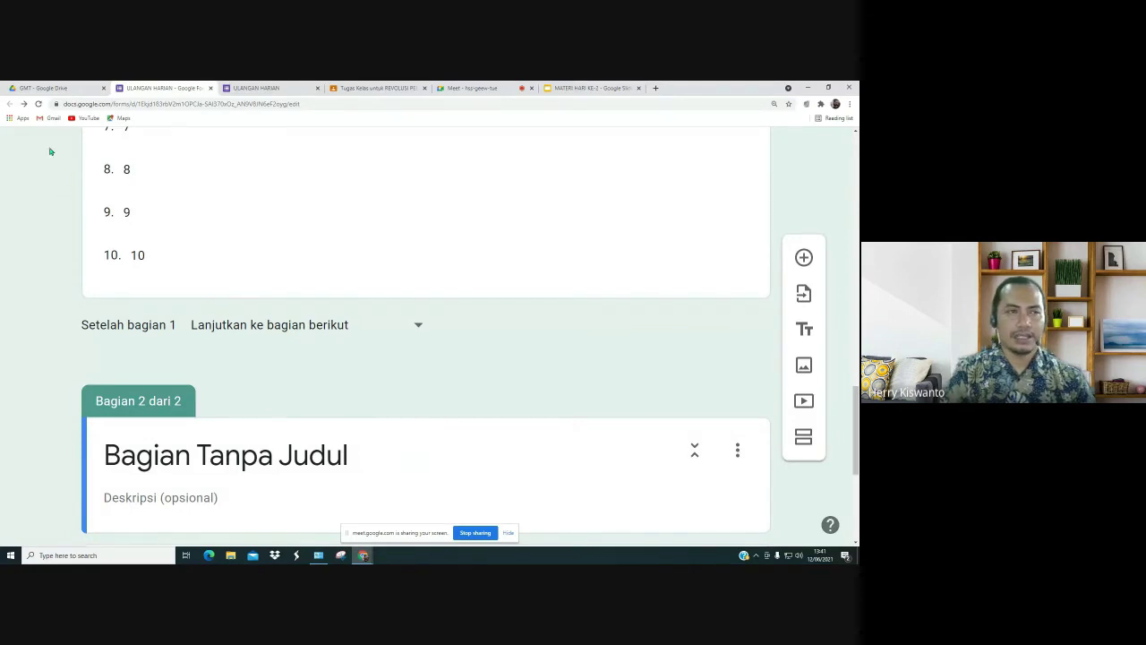
key("ctrl+z")
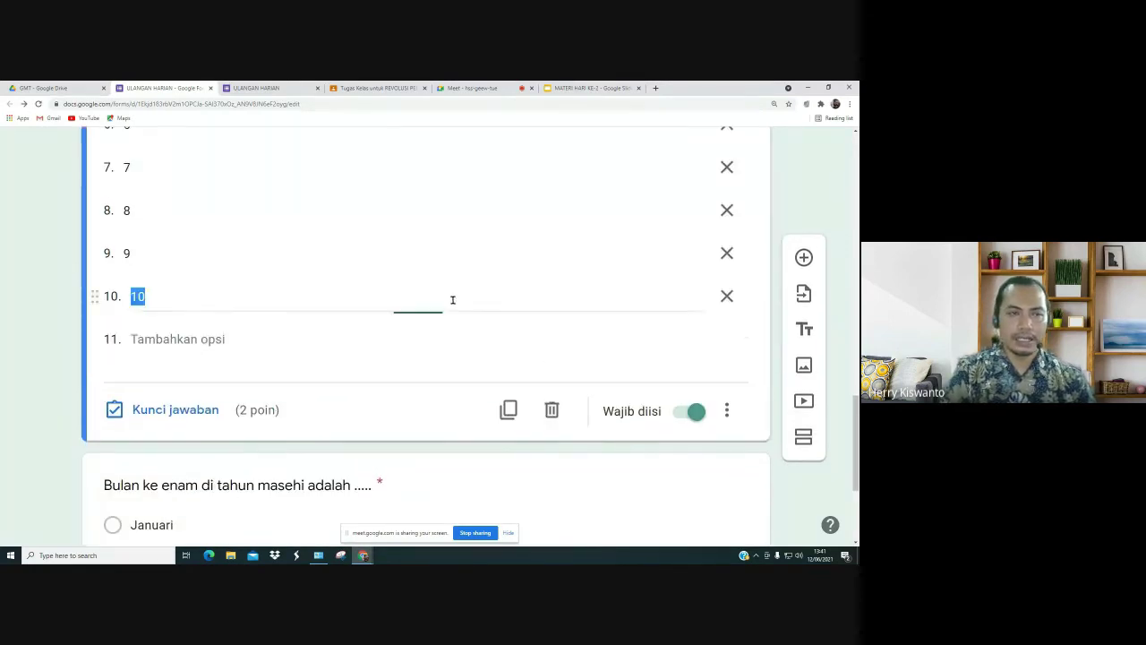
Step: Add a new section between the "Nomor" question and the "Bulan ke enam di tahun masehi adalah ....." question
scroll(330, 378, "up", 4)
scroll(335, 377, "down", 6)
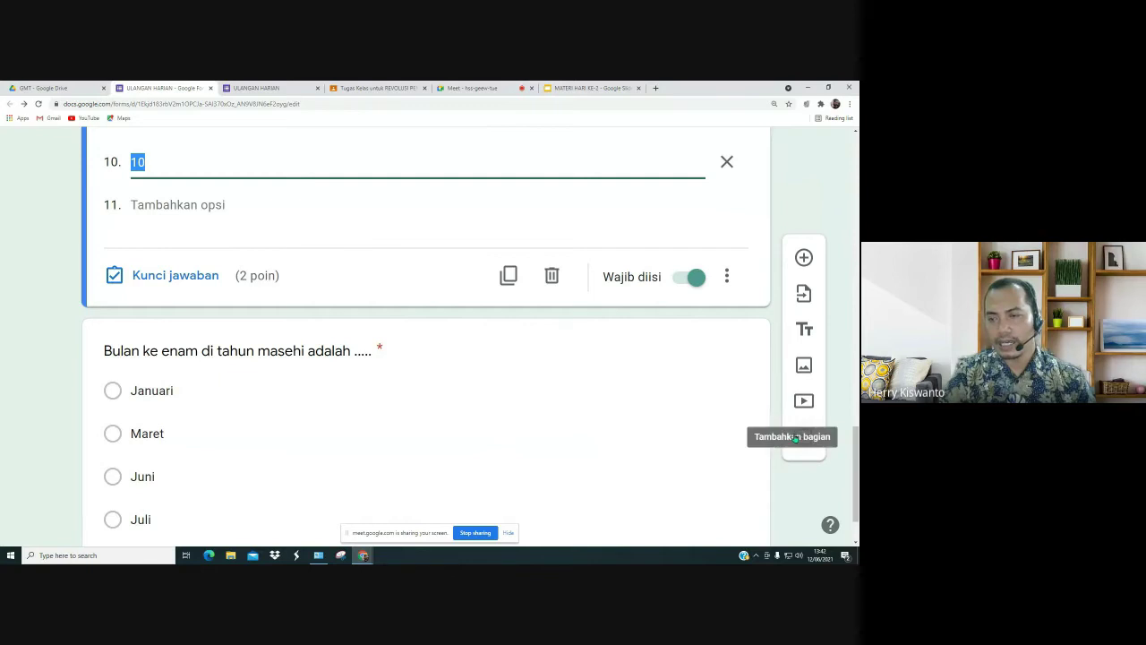
left_click(805, 438)
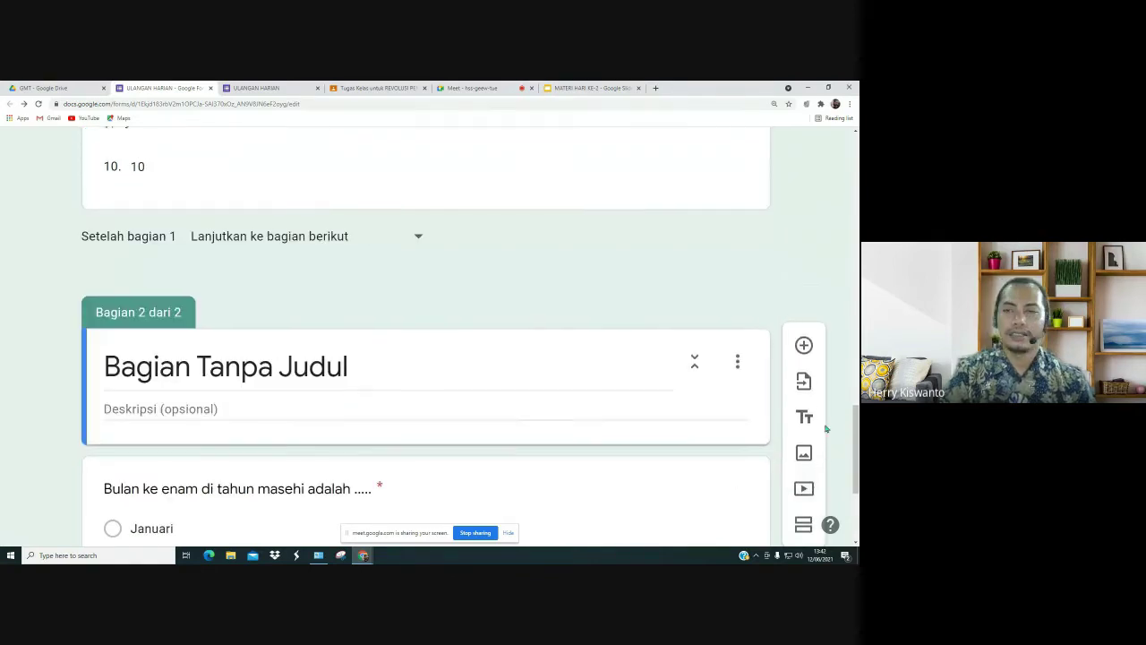
Step: Turn off email collection and the restriction to users of the organisation in the form settings, and save them
scroll(826, 425, "up", 15)
scroll(829, 427, "up", 1)
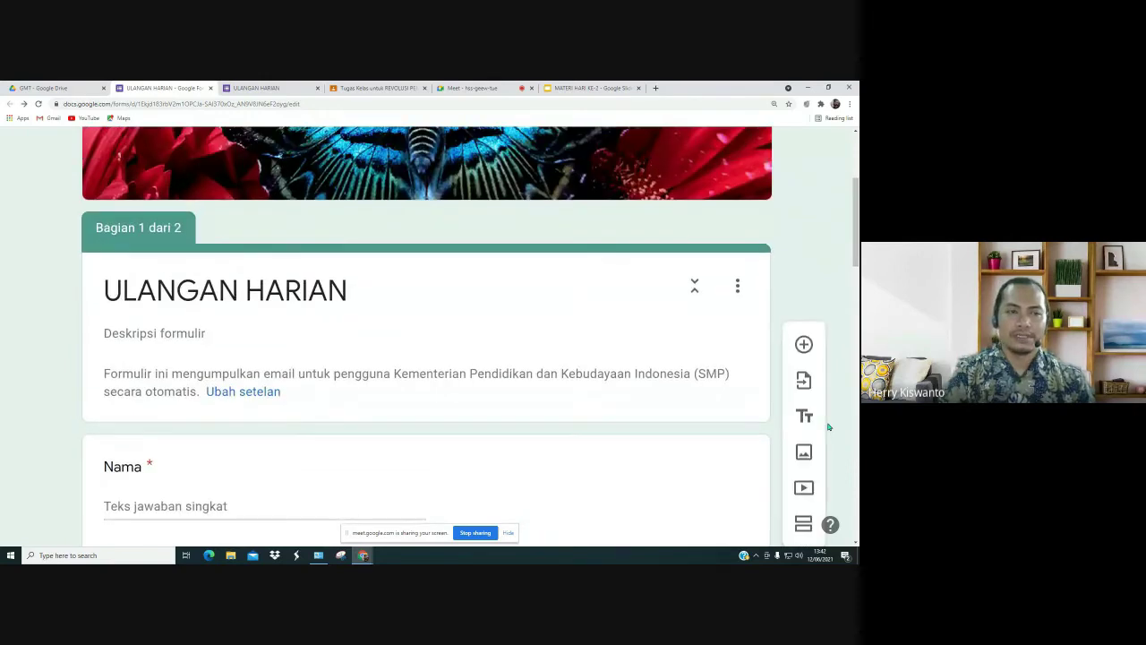
scroll(265, 373, "up", 1)
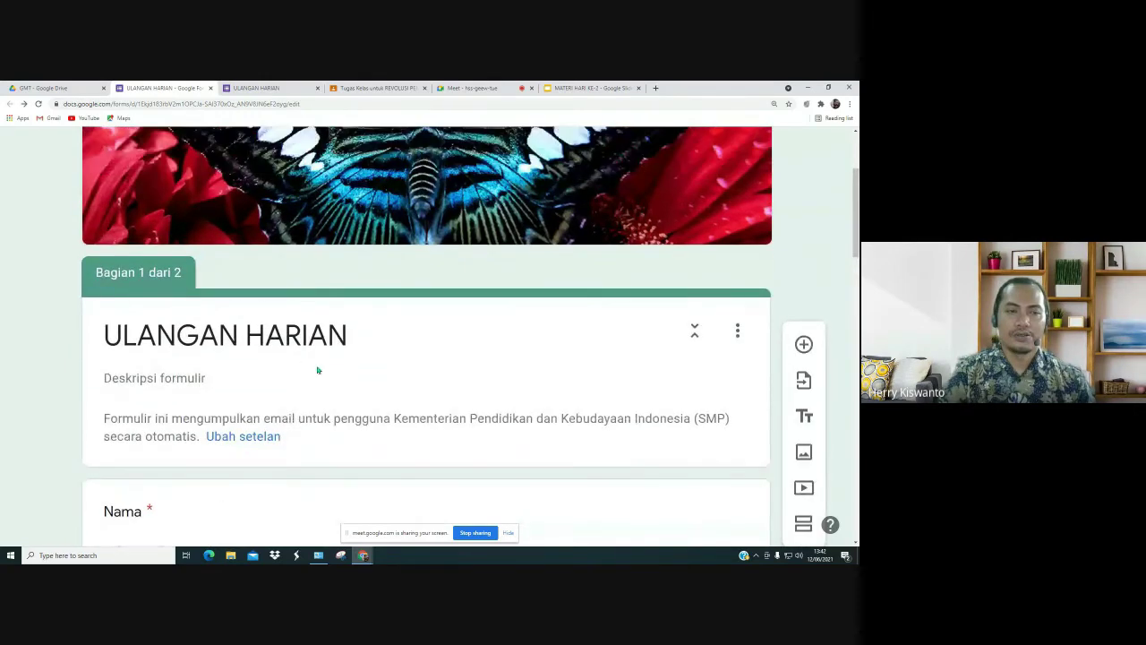
scroll(313, 436, "down", 2)
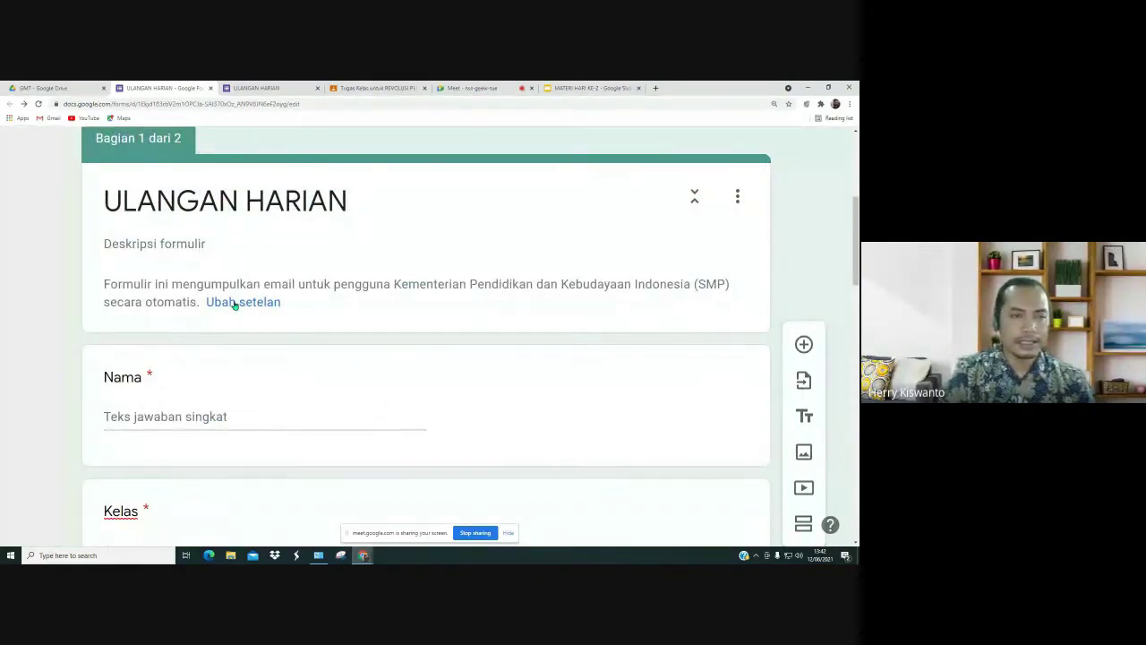
scroll(349, 340, "up", 2)
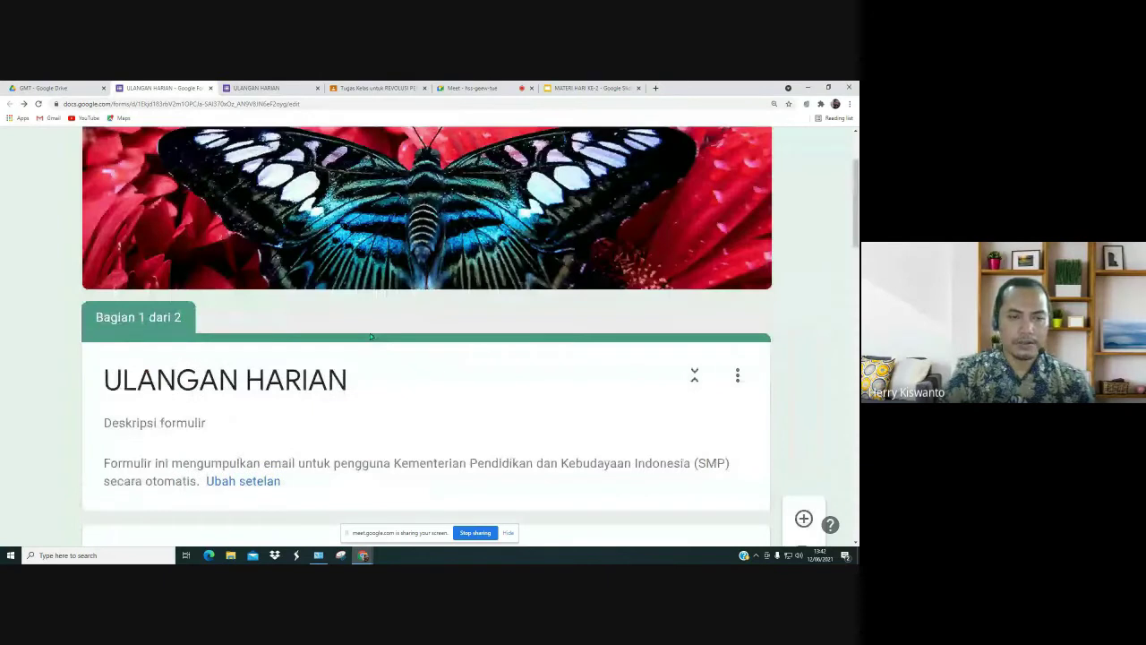
scroll(238, 329, "down", 2)
scroll(407, 392, "up", 2)
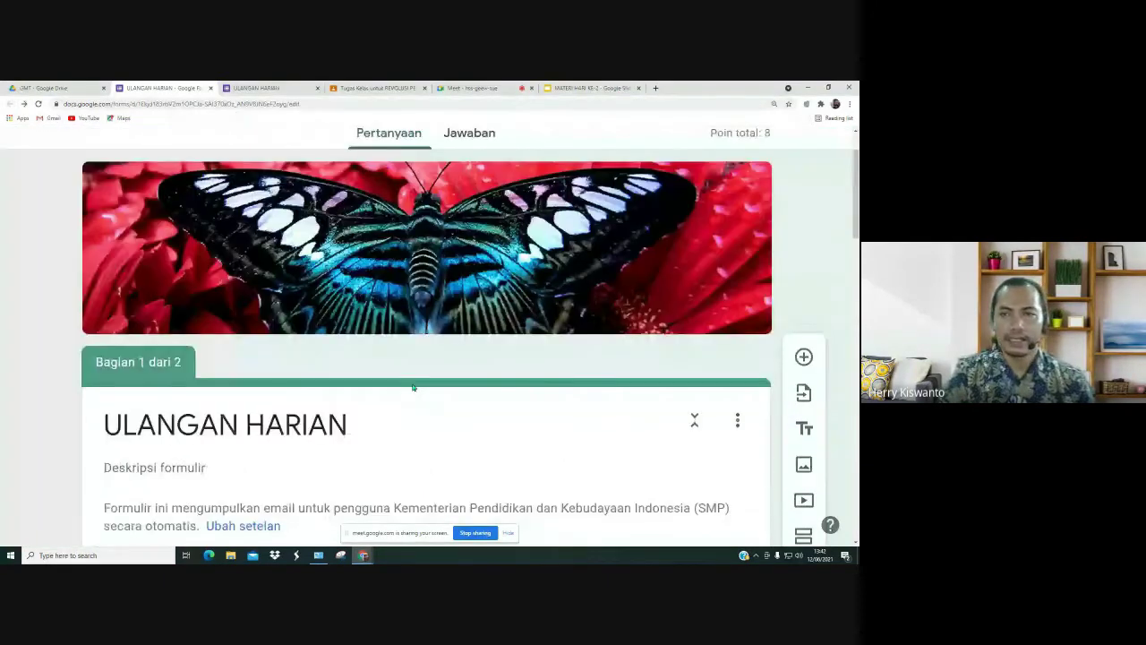
scroll(643, 156, "up", 1)
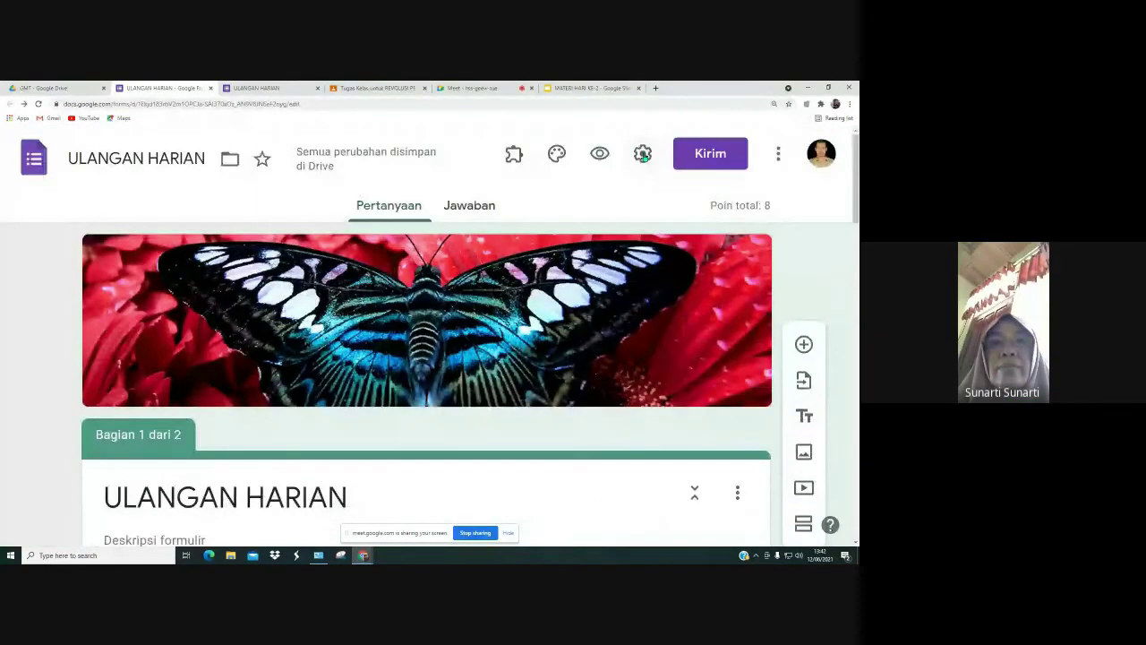
left_click(643, 154)
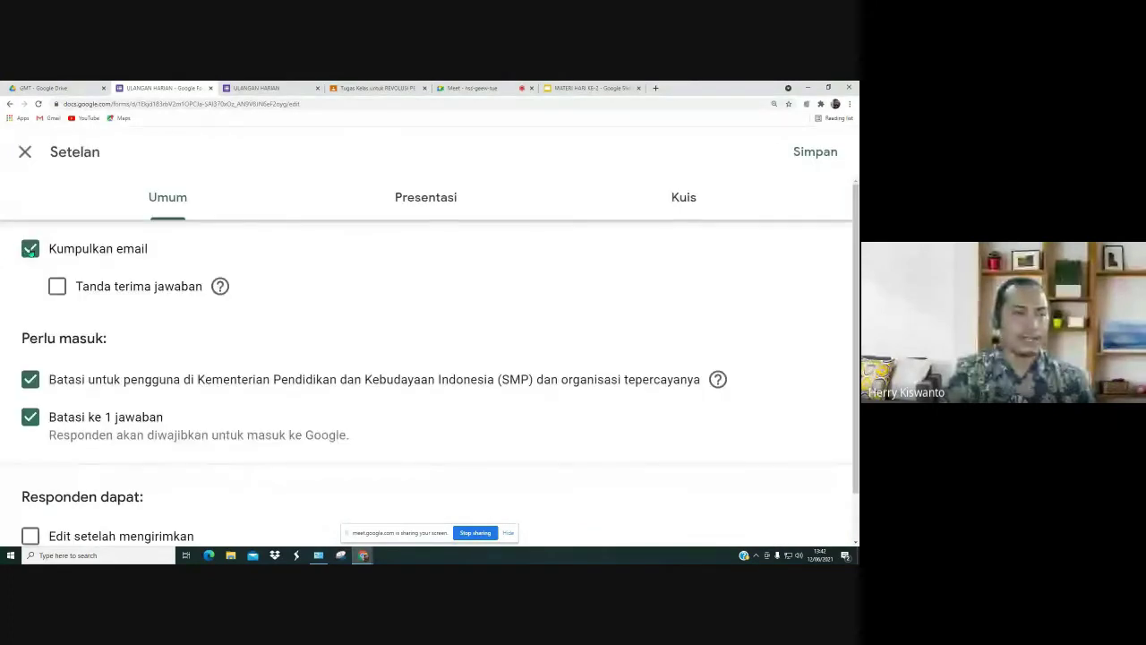
left_click(31, 249)
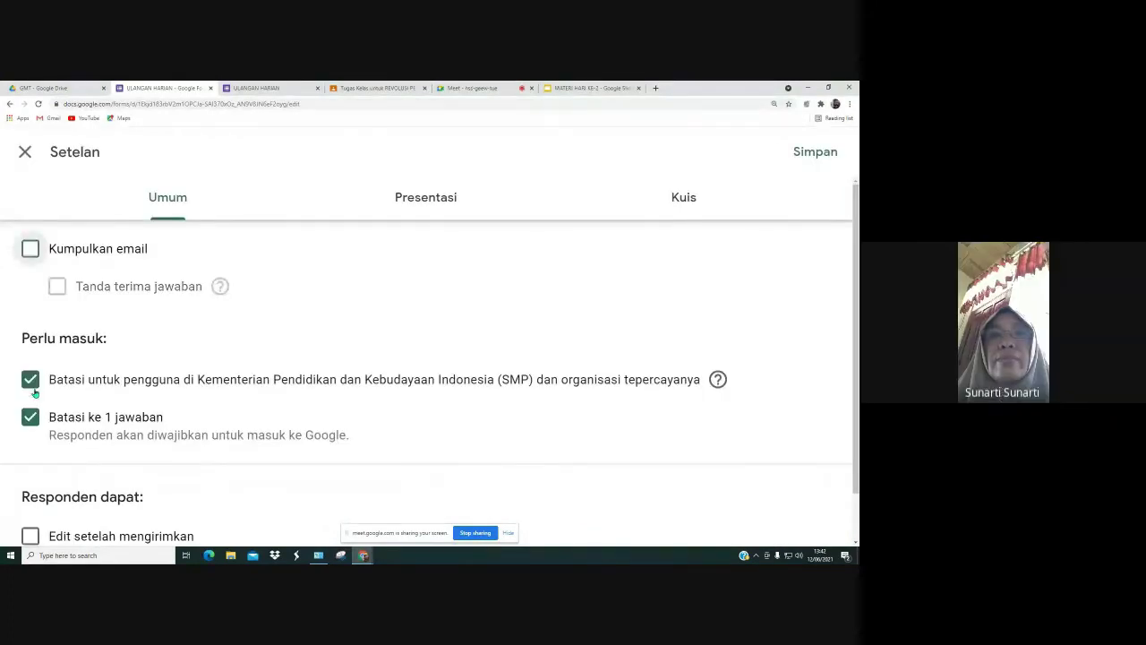
left_click(30, 381)
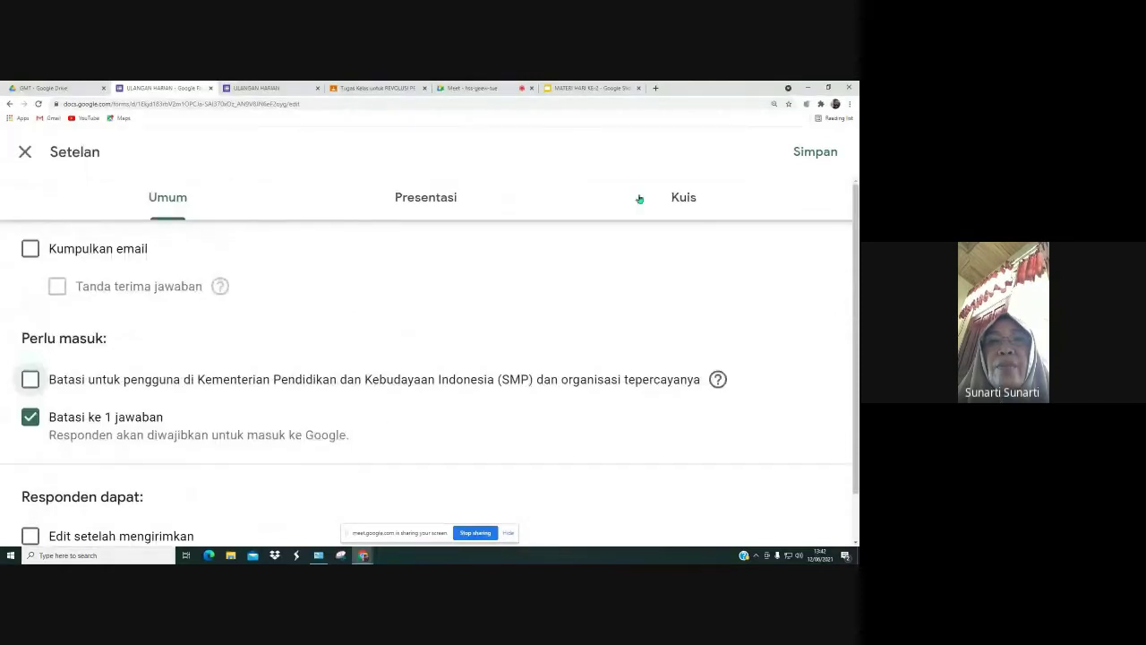
left_click(814, 152)
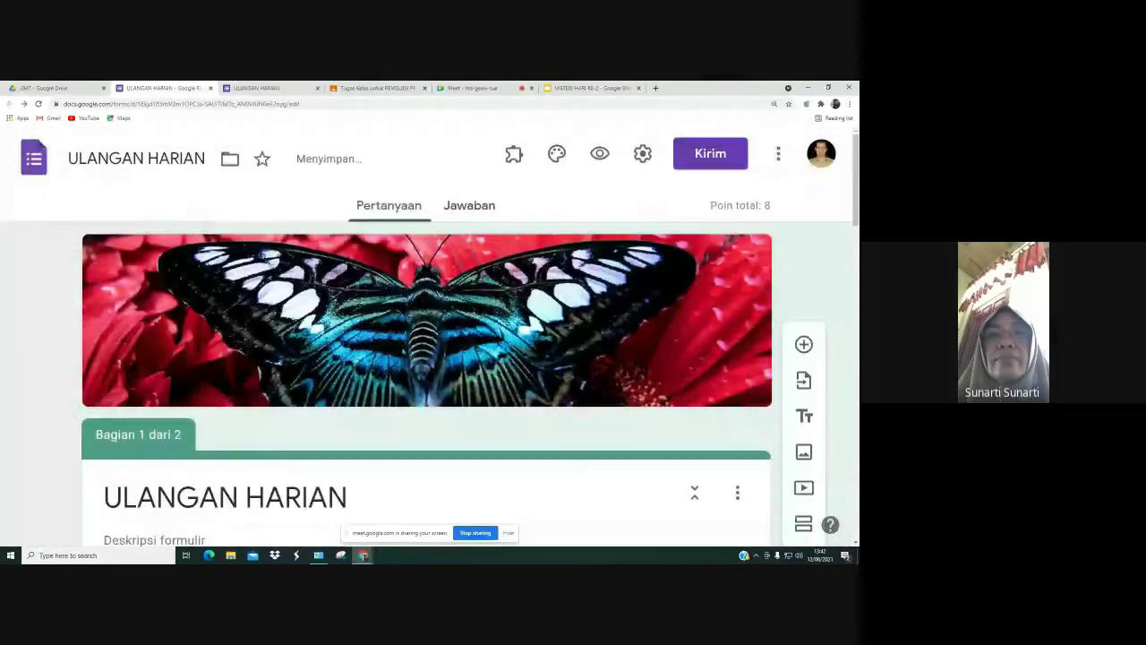
Step: Title the second section "SOAL"
scroll(402, 350, "down", 5)
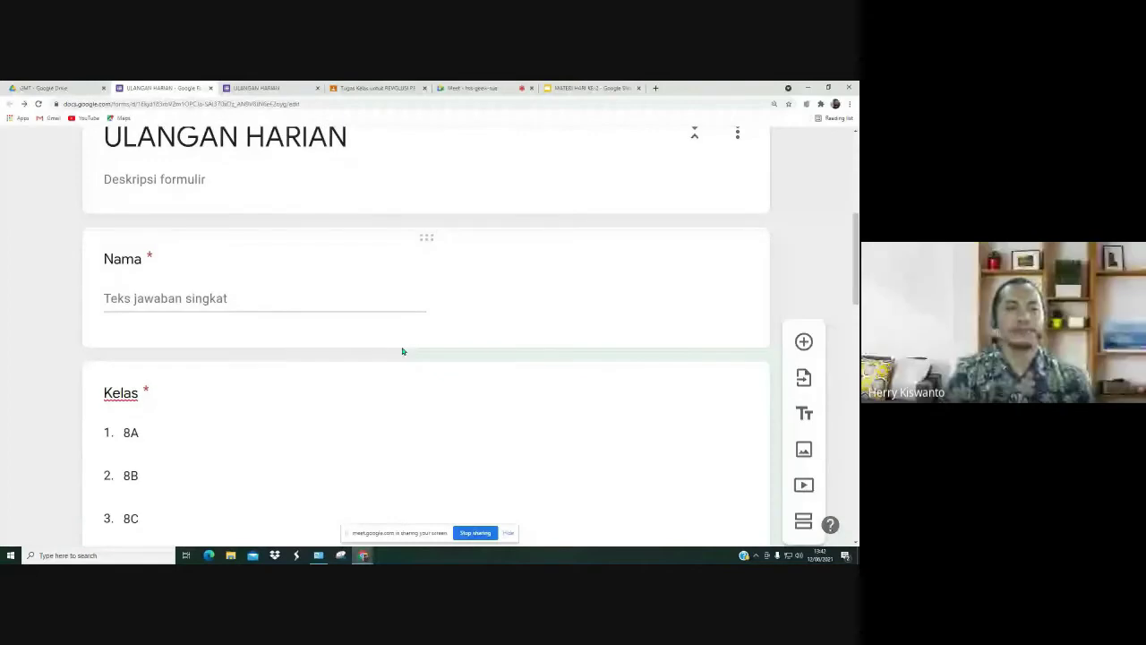
scroll(403, 351, "down", 3)
scroll(403, 351, "down", 10)
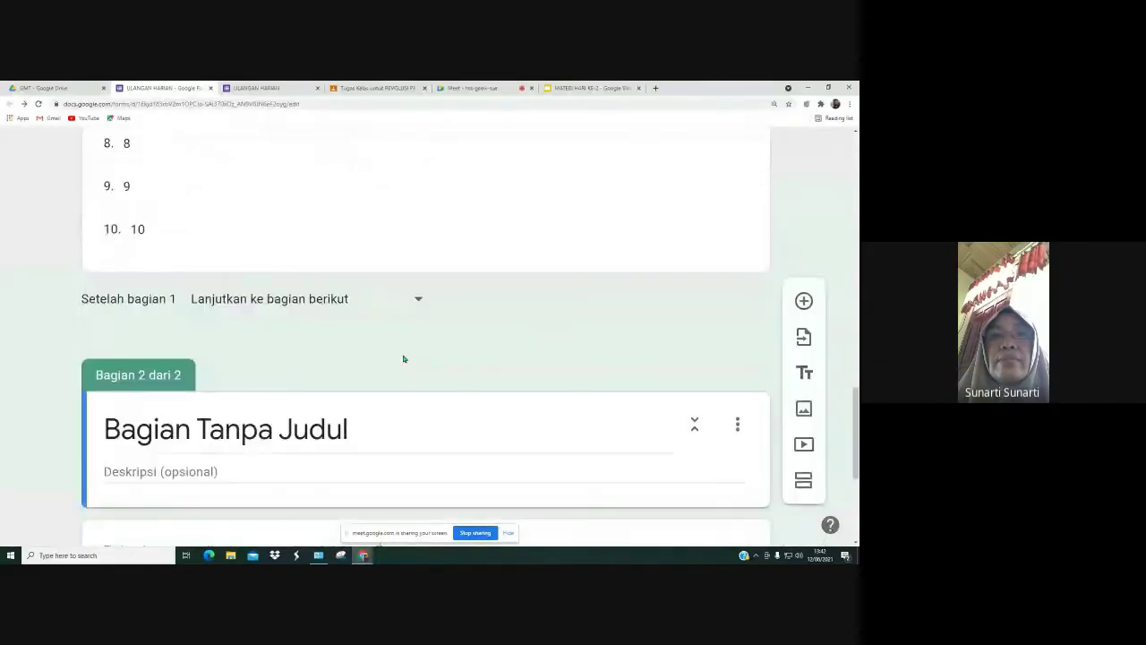
scroll(403, 358, "down", 2)
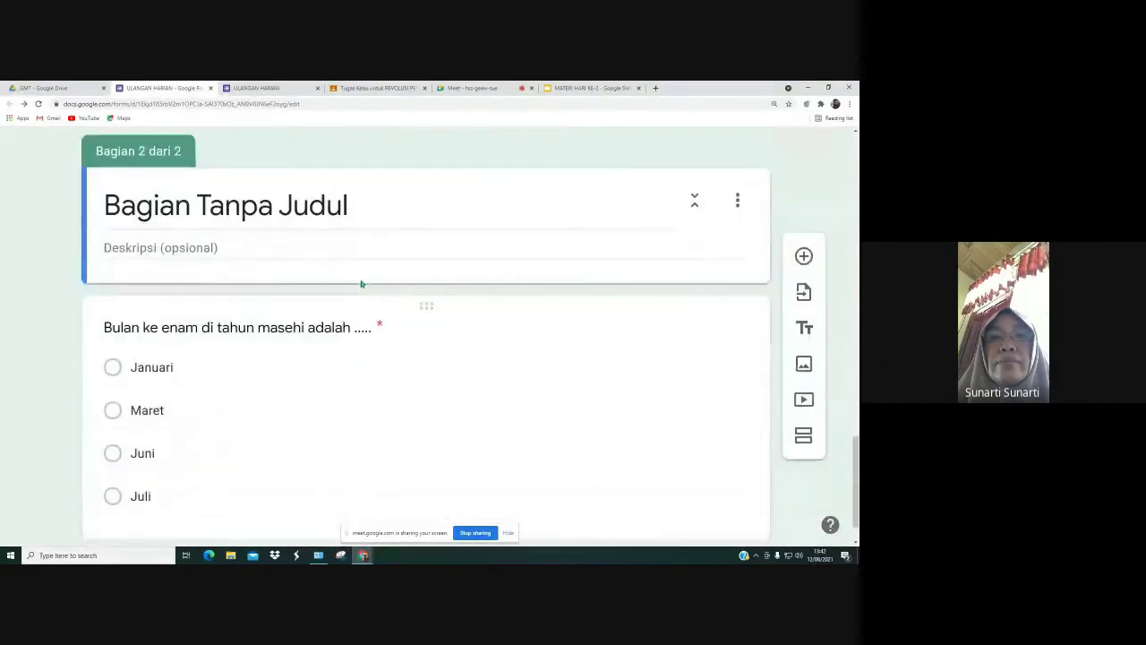
left_click(366, 208)
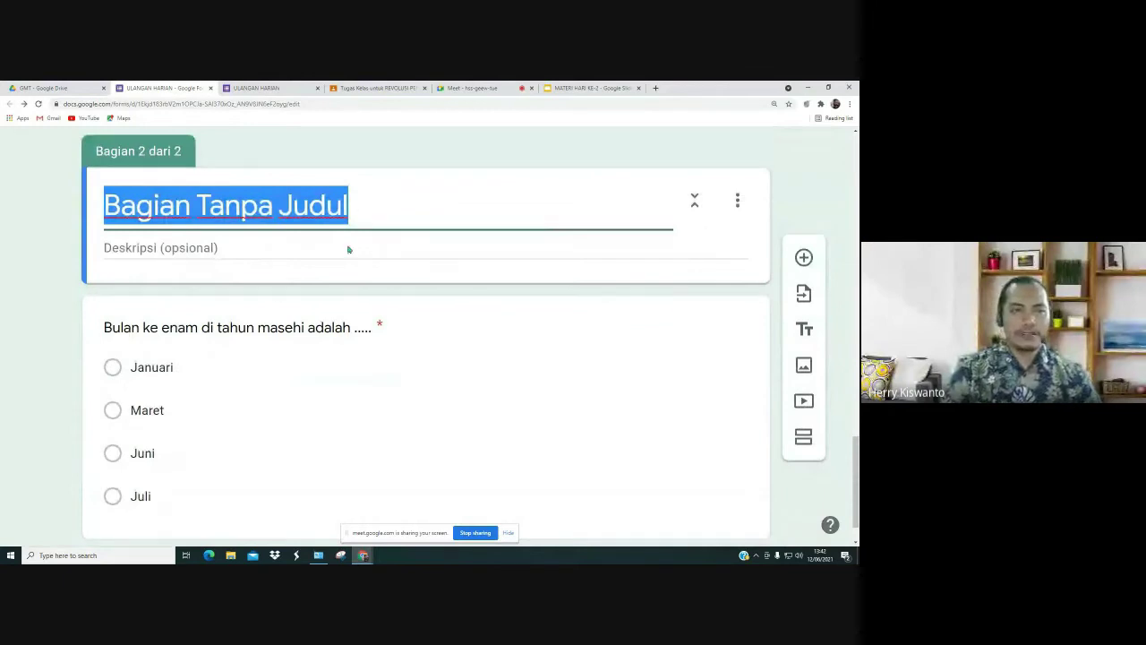
type("SOAL")
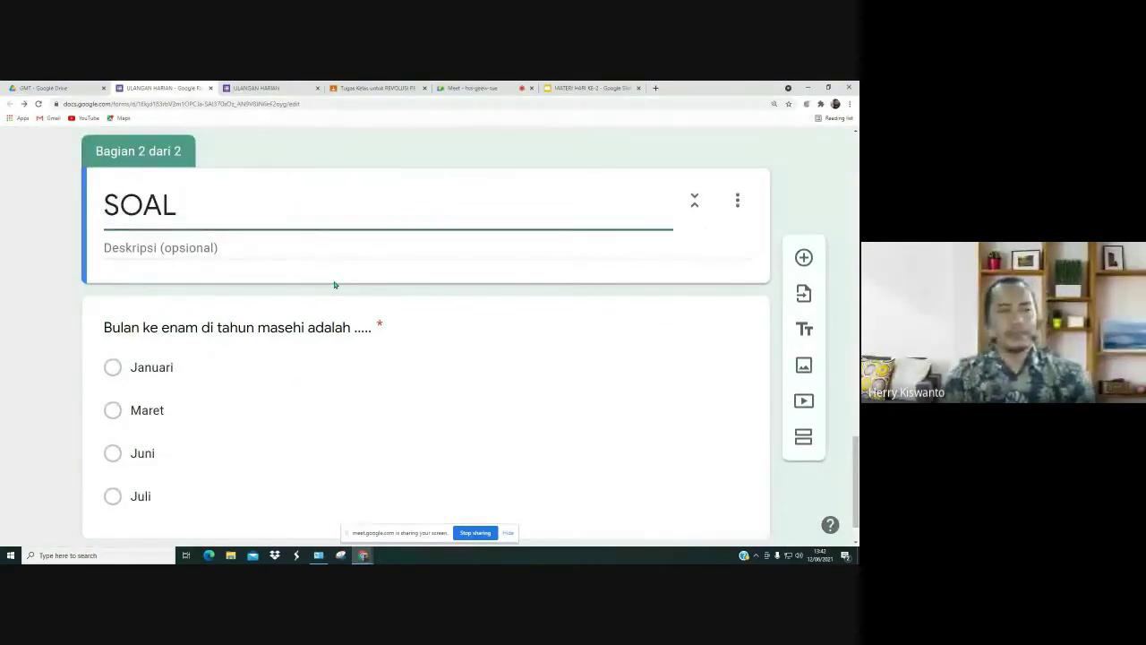
Step: Set "Juni" as the correct answer to the "Bulan ke enam di tahun masehi adalah ....." question, worth 50 points
scroll(205, 353, "down", 1)
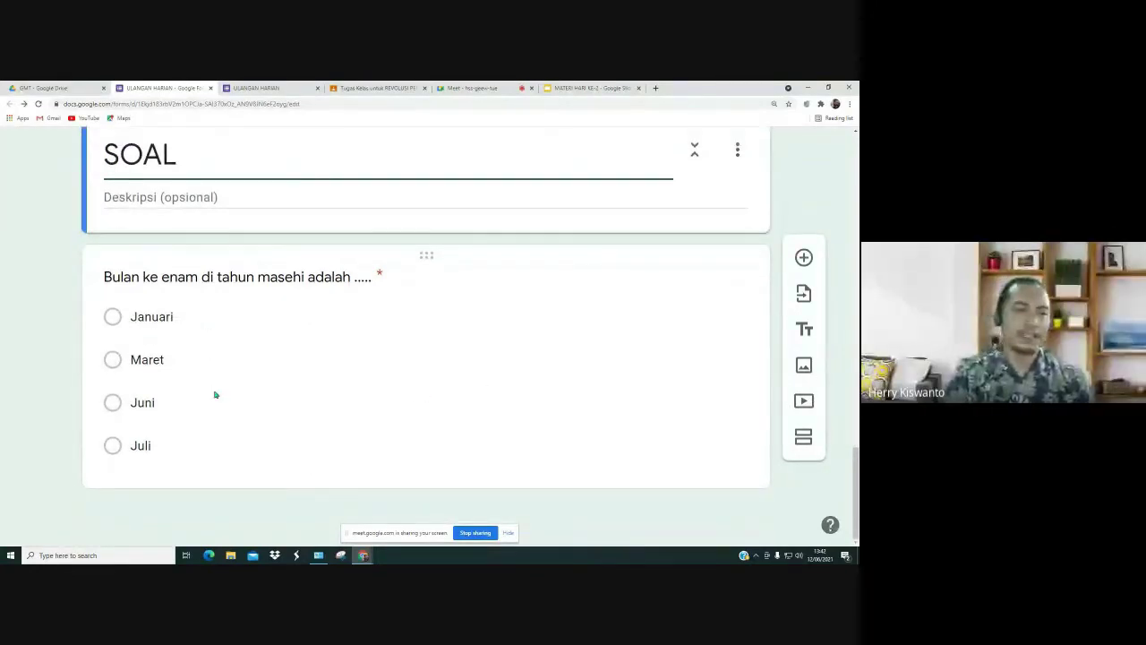
left_click(456, 358)
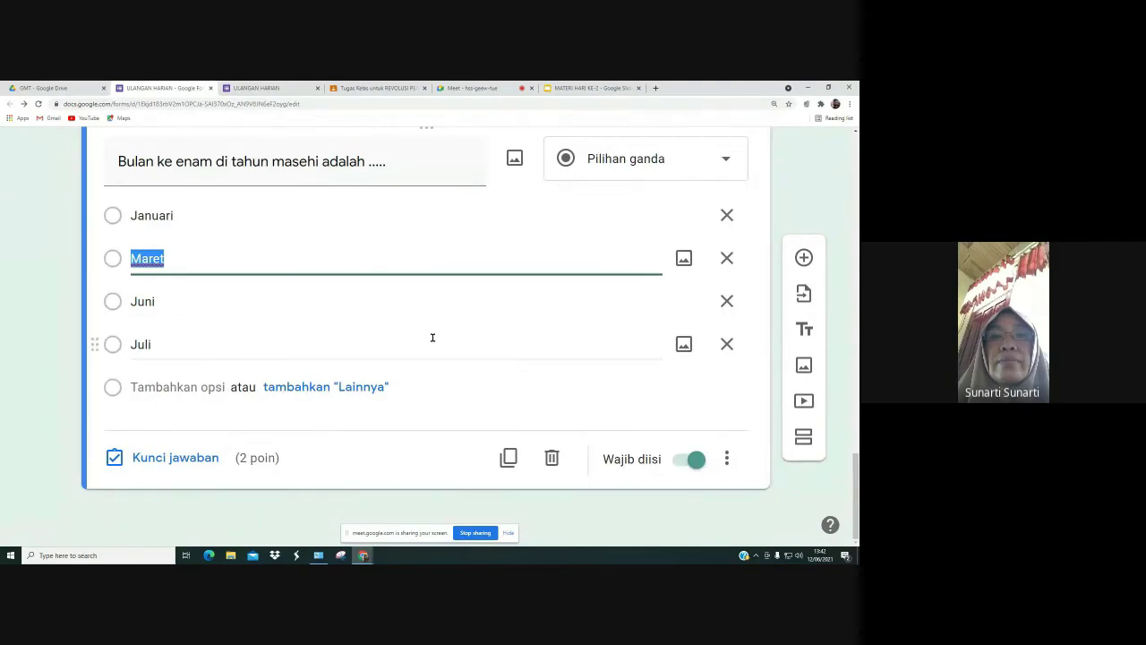
scroll(390, 349, "up", 3)
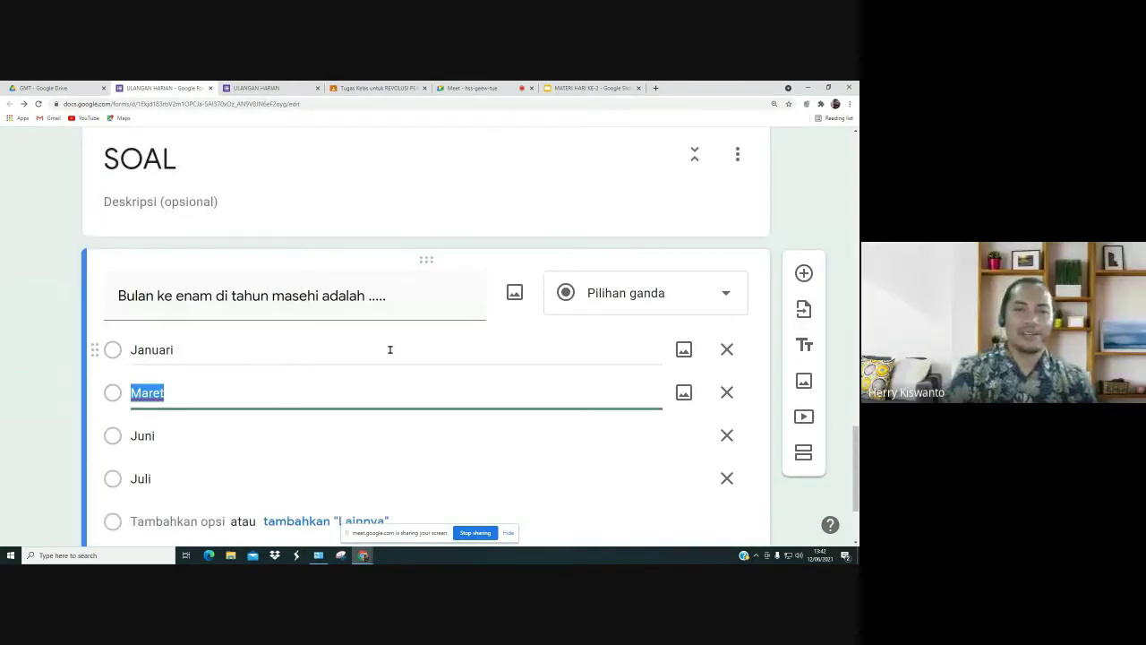
scroll(389, 348, "down", 3)
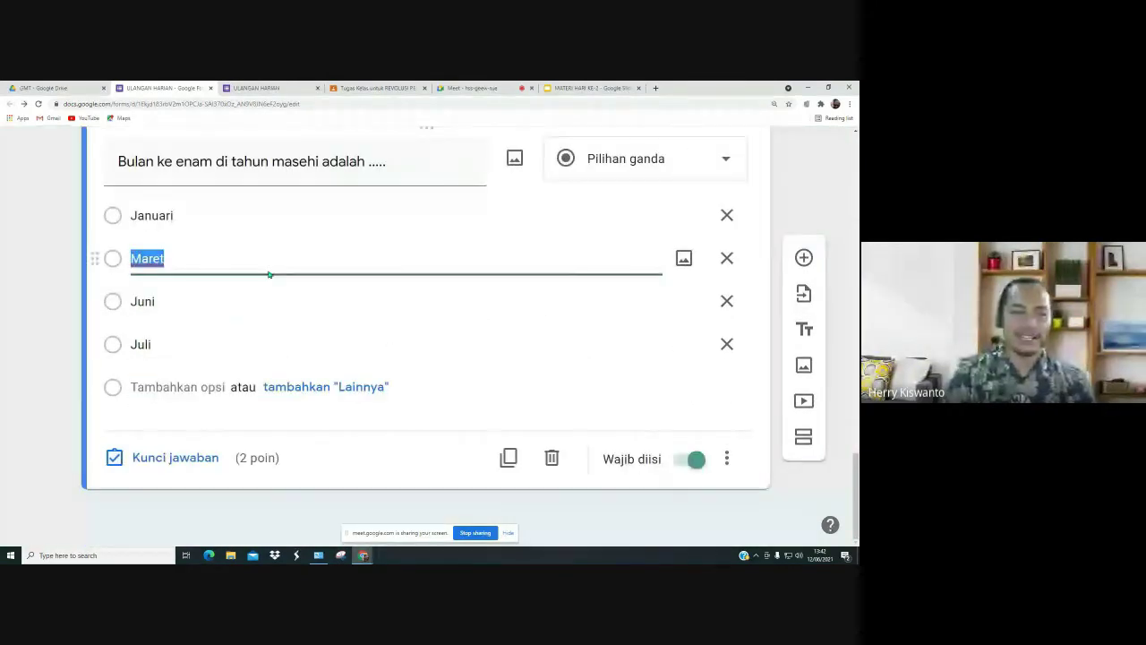
left_click(170, 460)
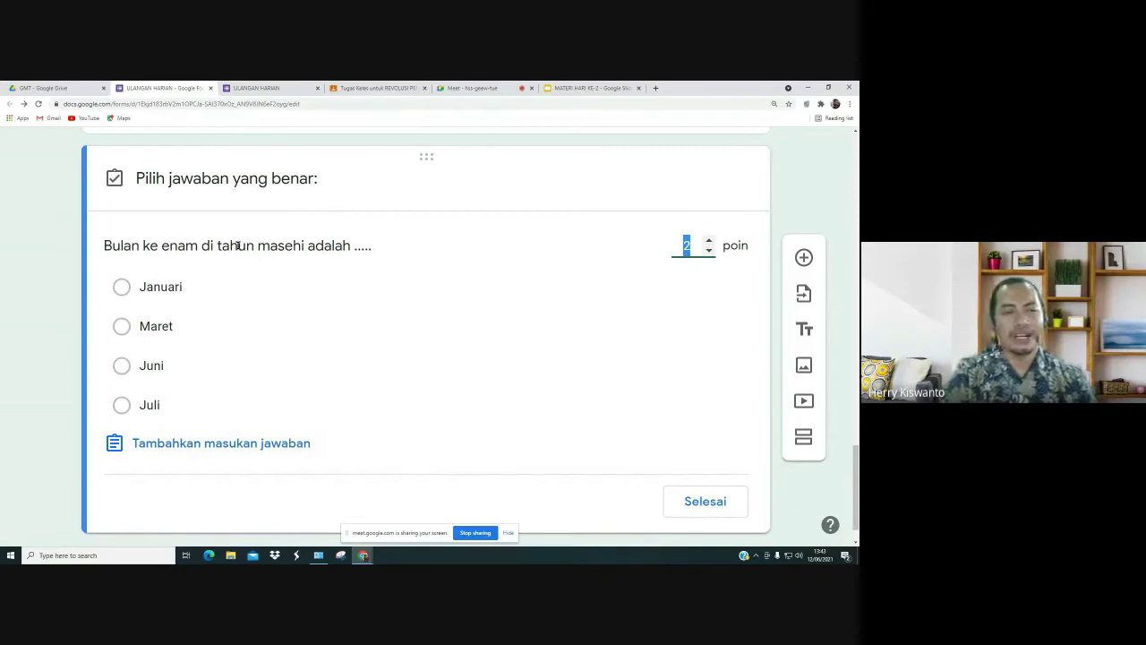
left_click(122, 366)
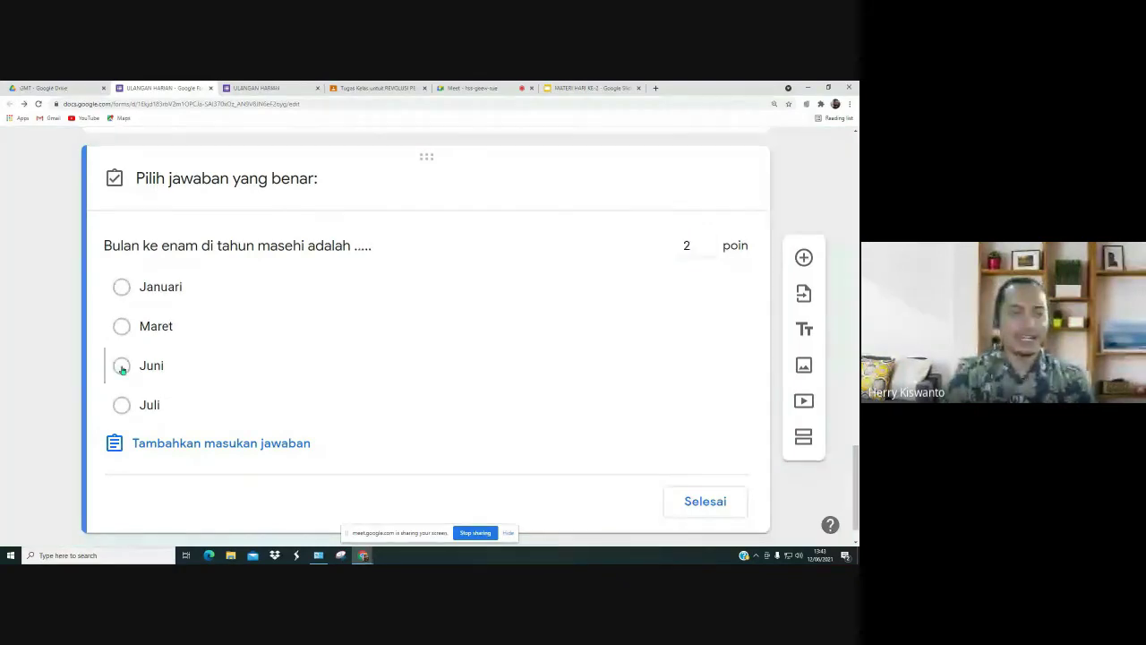
left_click(698, 245)
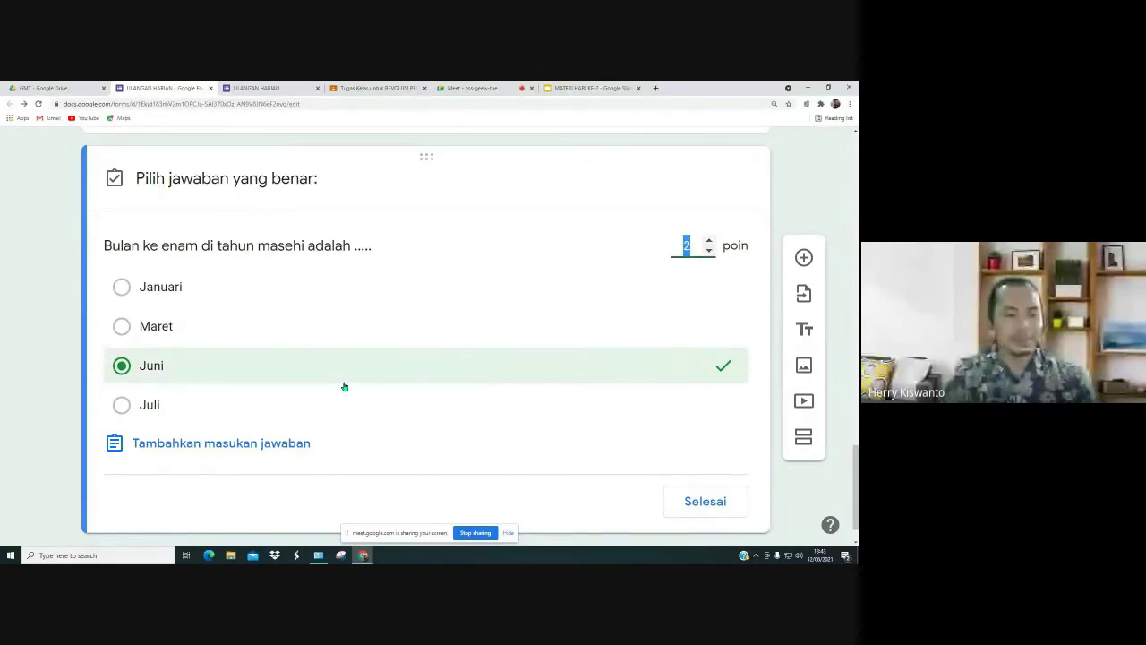
type("5")
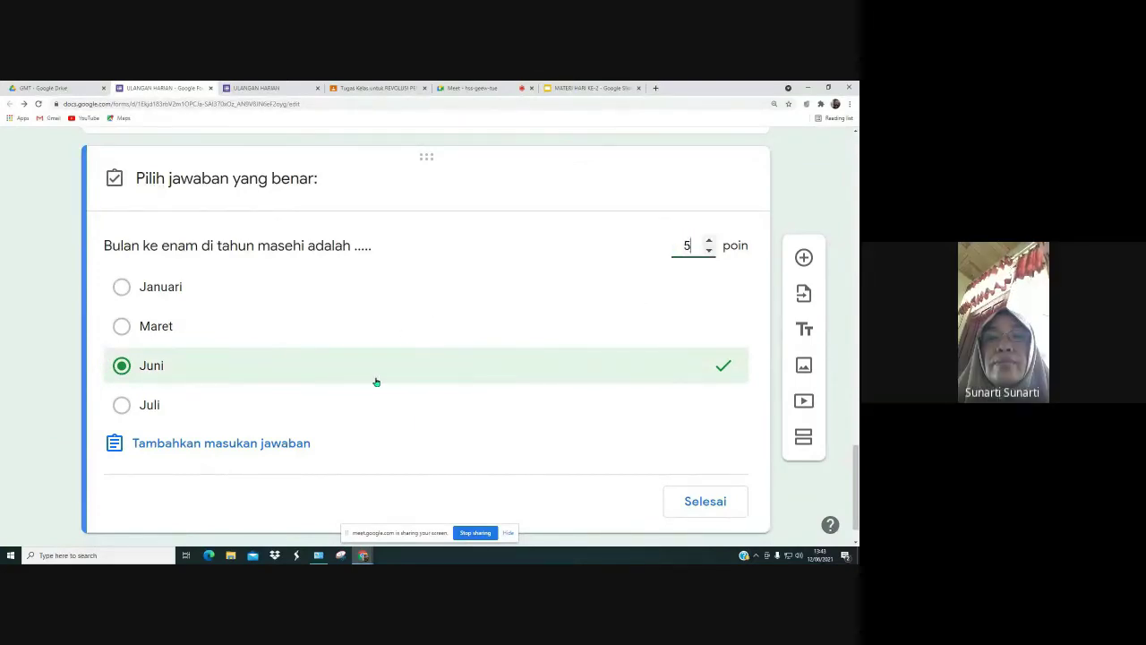
type("0")
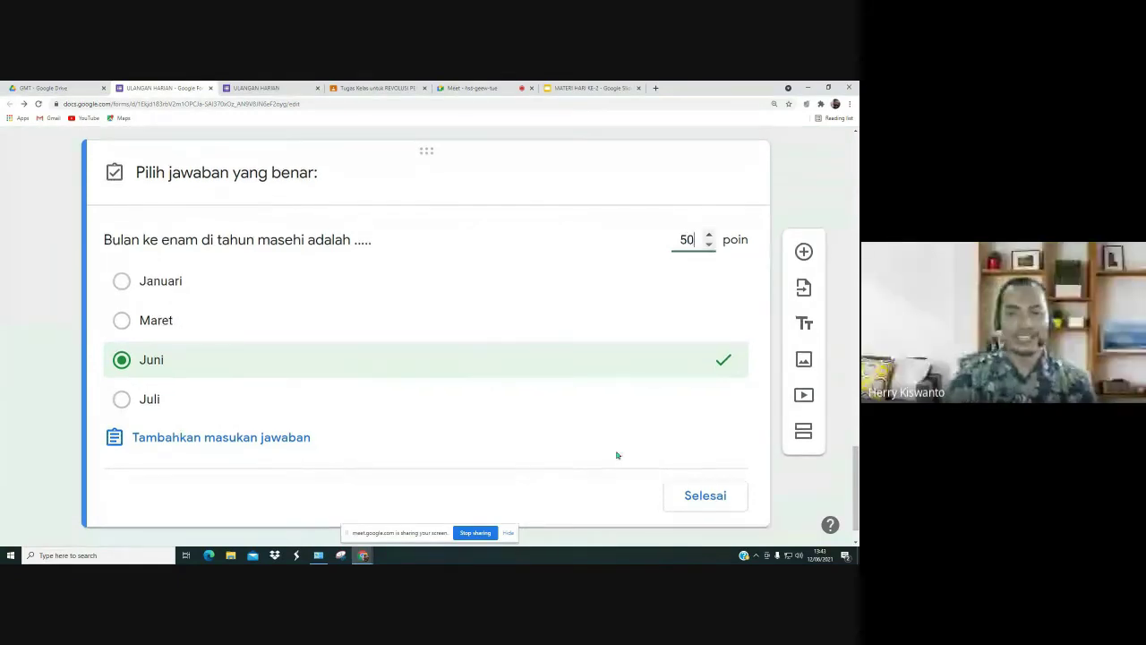
scroll(663, 457, "down", 1)
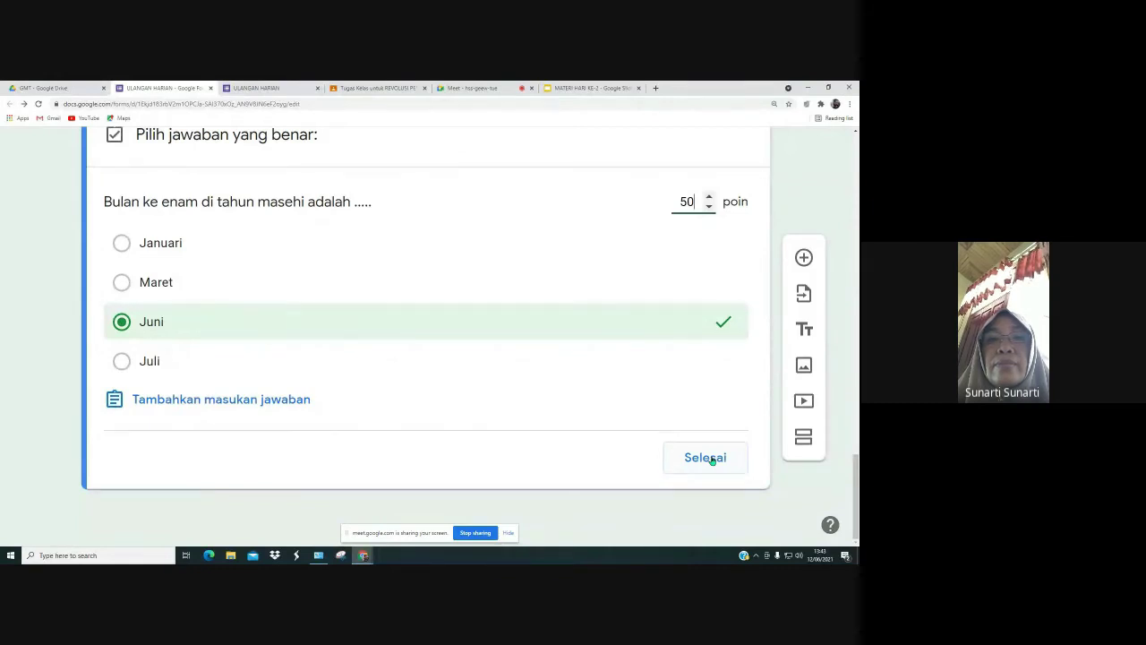
left_click(708, 458)
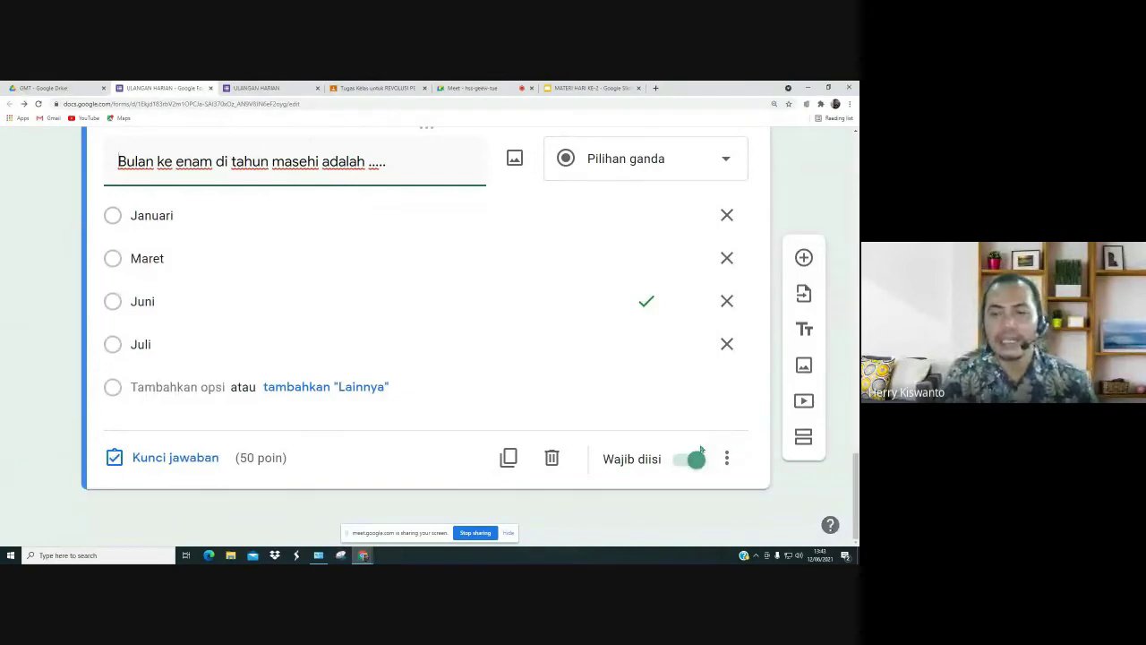
Step: Enable shuffled option order for the "Bulan ke enam di tahun masehi adalah ....." question
scroll(711, 461, "up", 1)
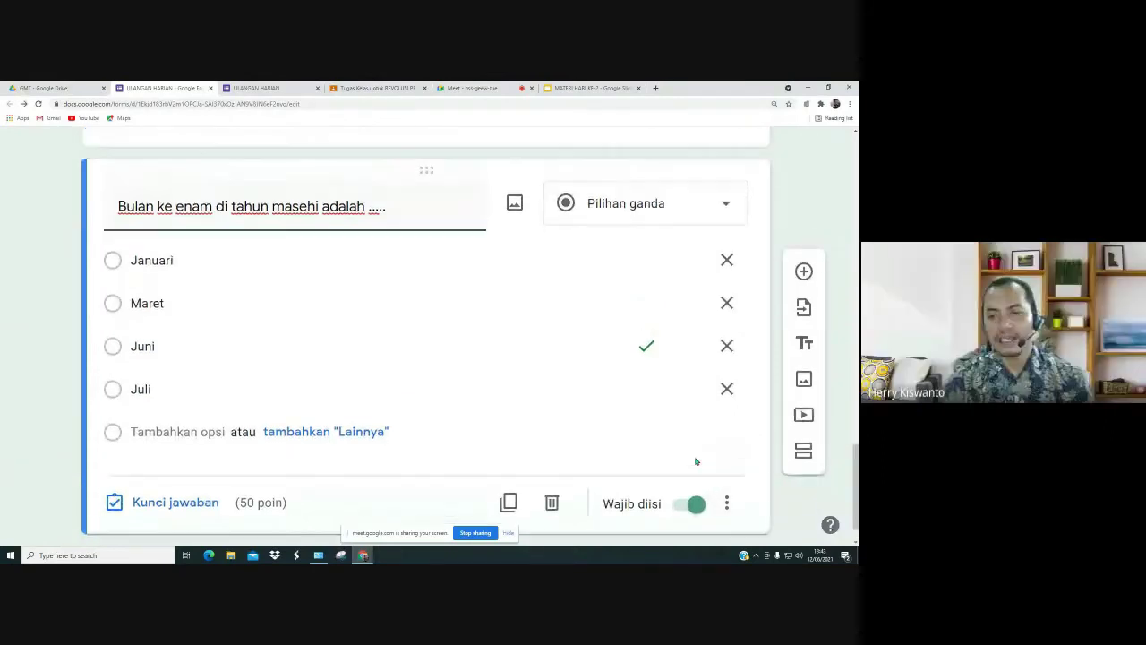
scroll(481, 428, "up", 3)
scroll(481, 428, "down", 2)
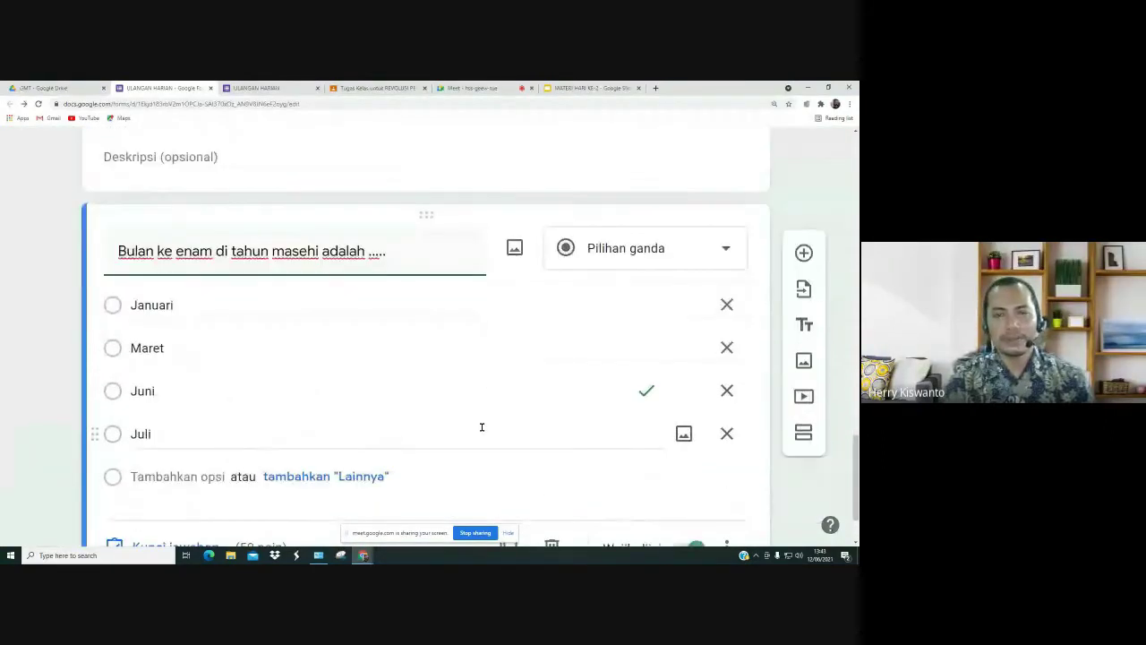
scroll(483, 432, "down", 2)
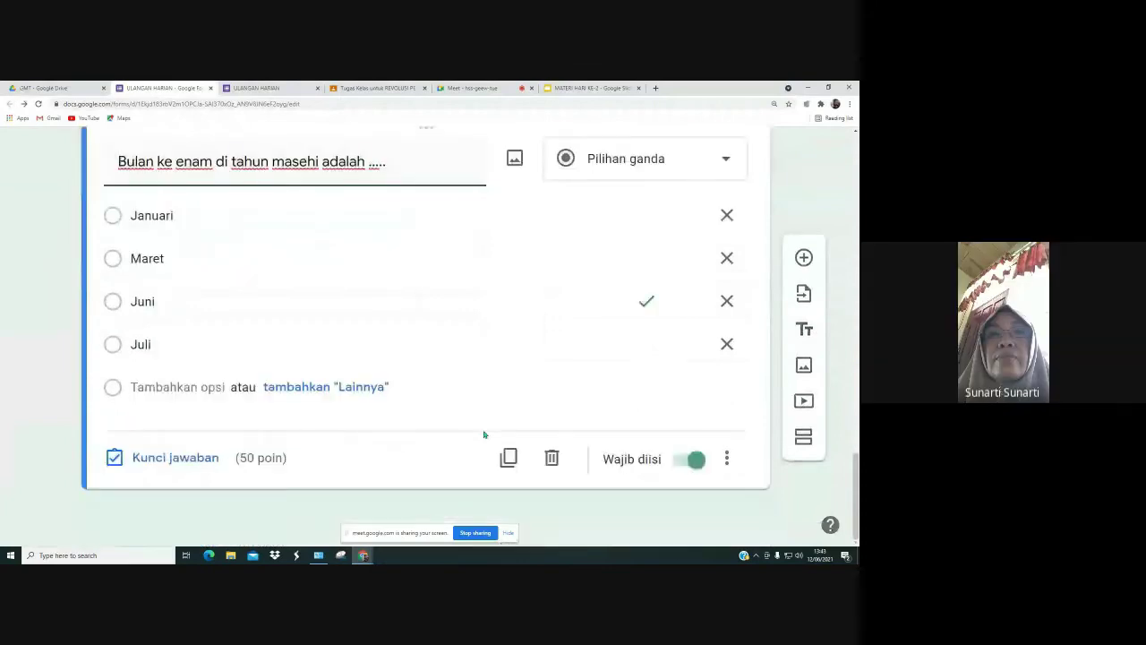
left_click(728, 460)
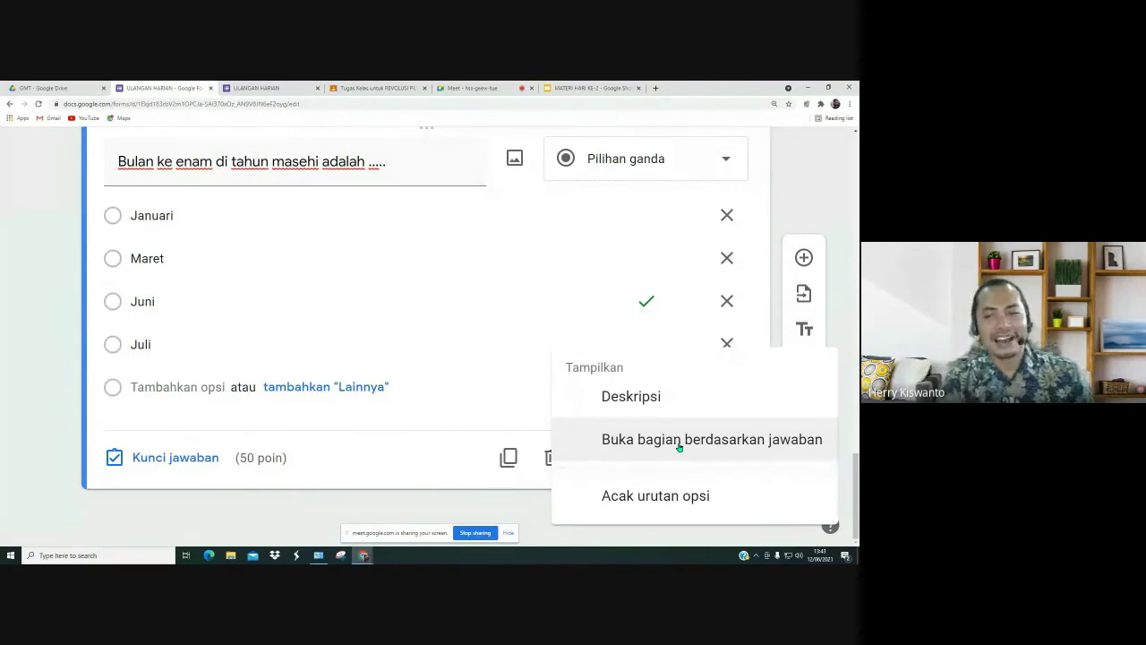
left_click(668, 499)
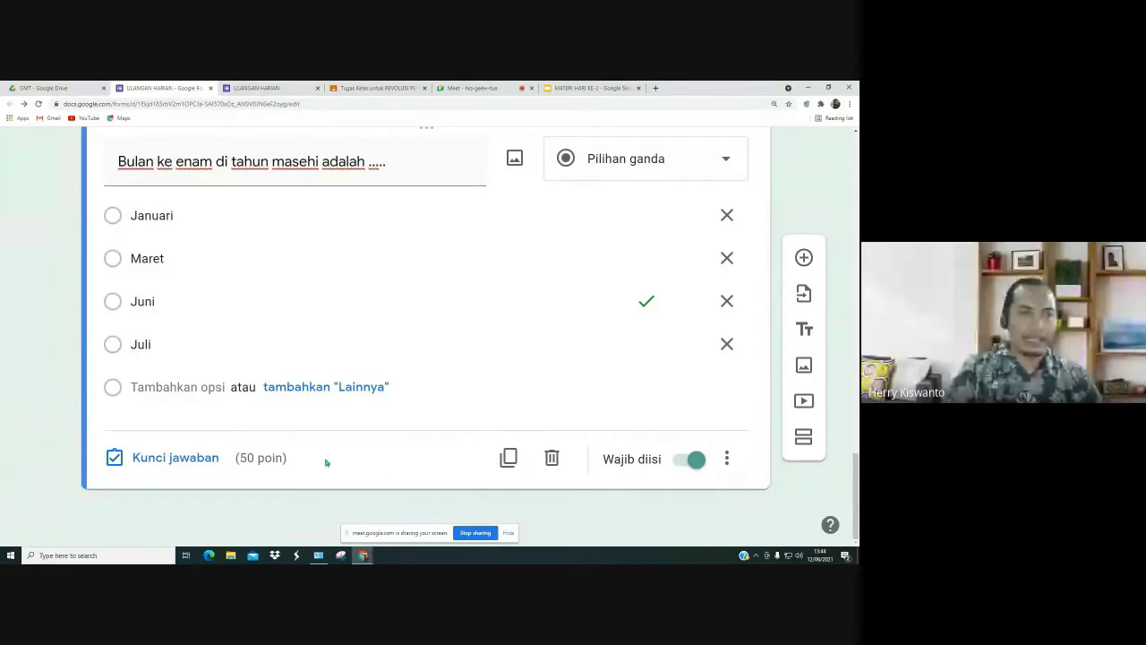
Step: Duplicate the "Bulan ke enam" question and reword the copy as "Tahun kabisat adalah tahun yang habis terbagi ...."
scroll(325, 463, "up", 1)
scroll(326, 463, "down", 1)
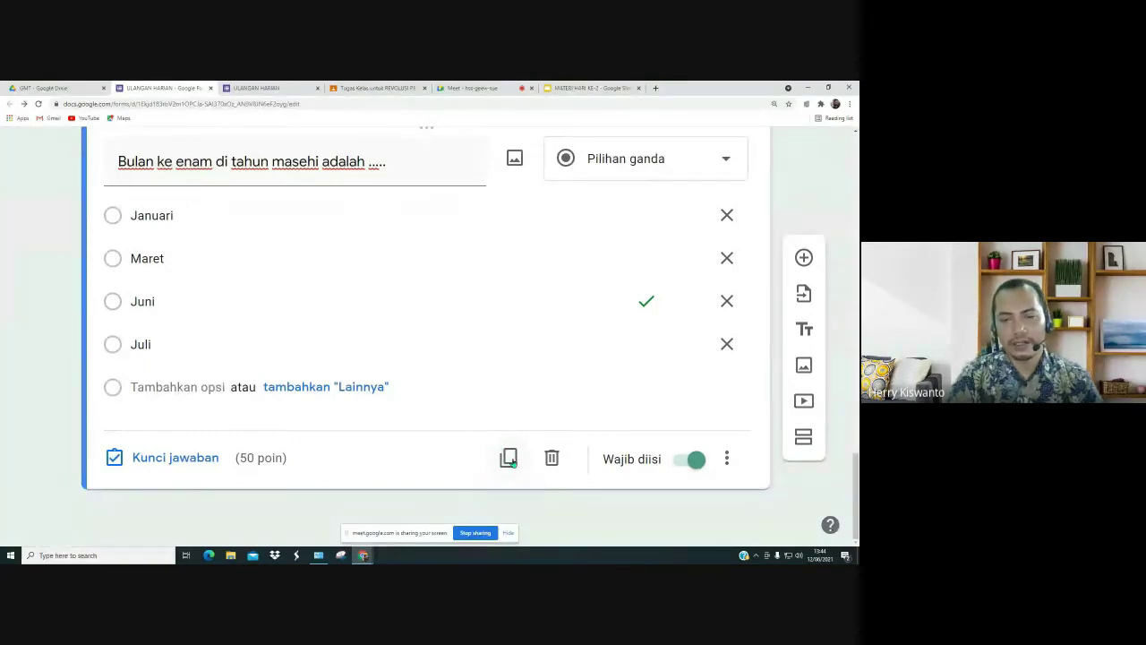
left_click(509, 457)
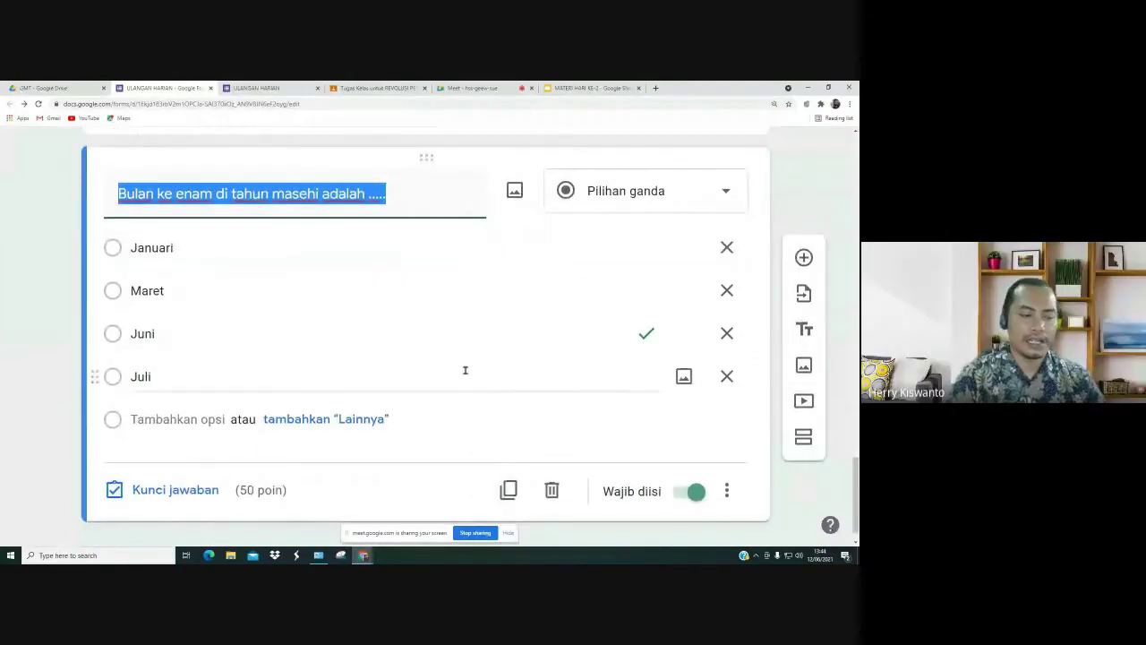
type("1=")
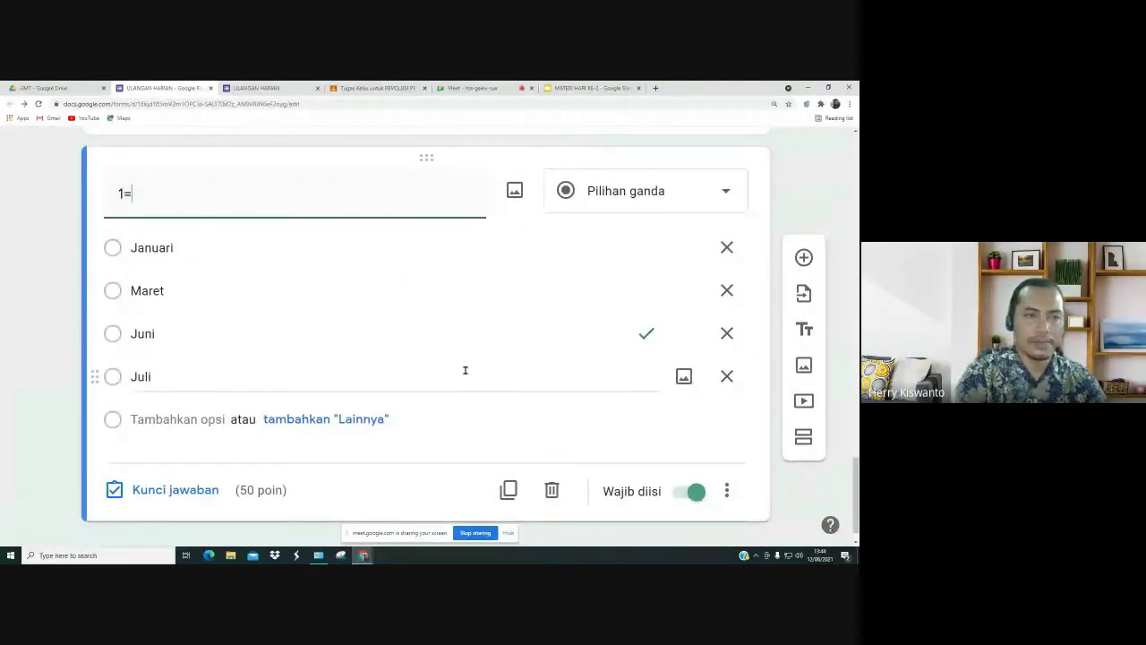
key("BackSpace")
key("BackSpace")
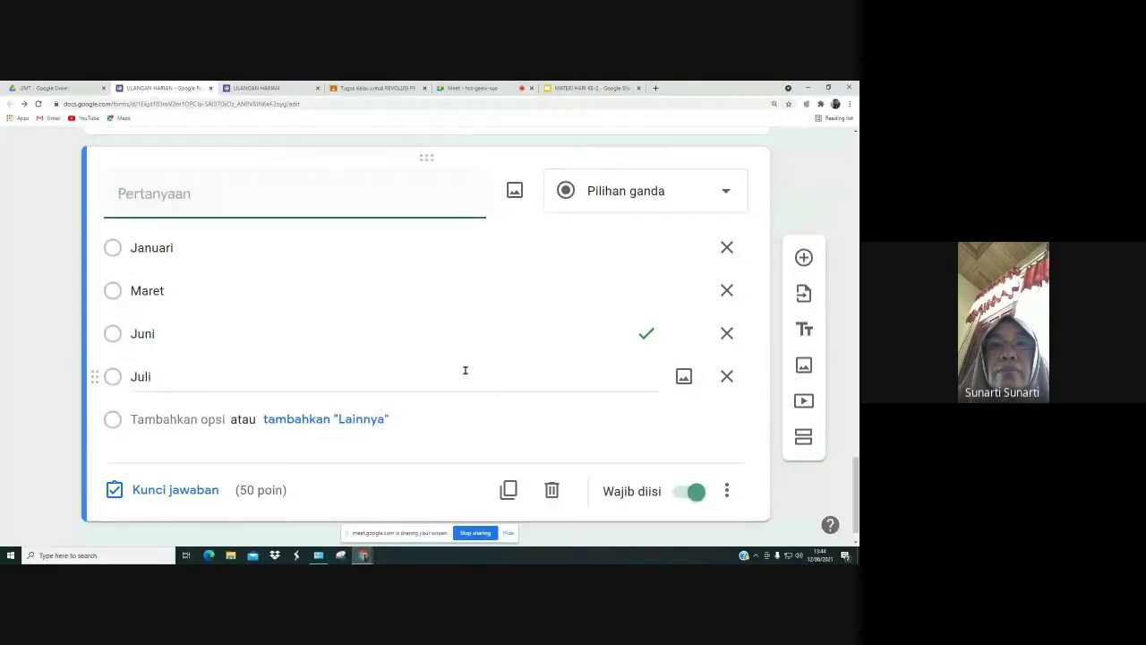
type("Tahun ")
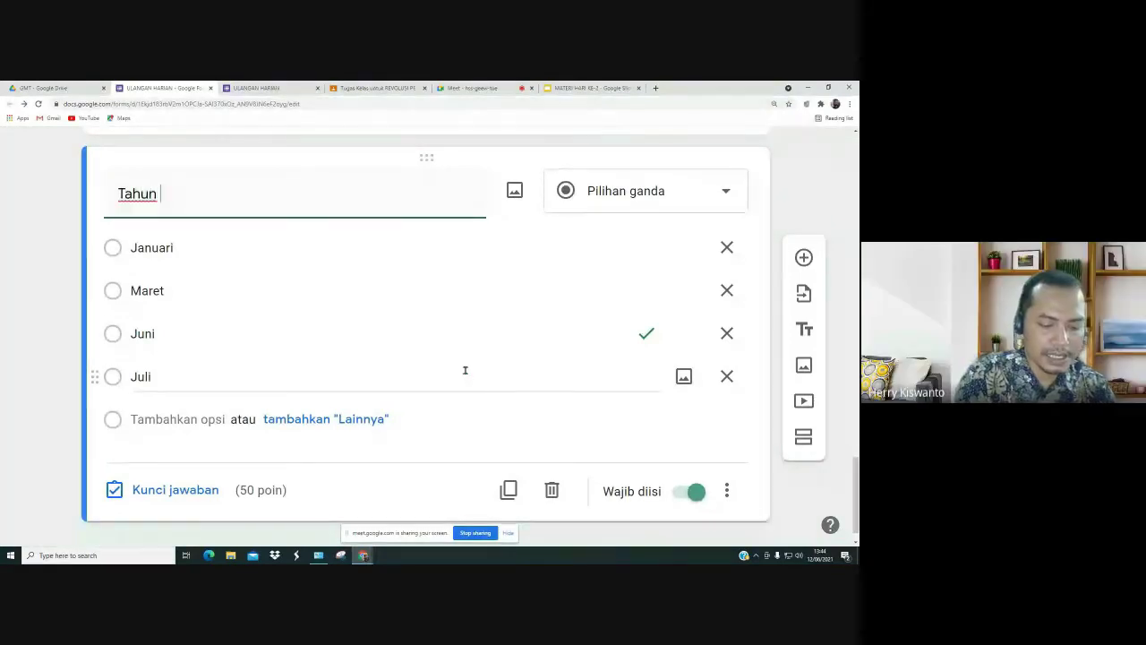
type("kabisat")
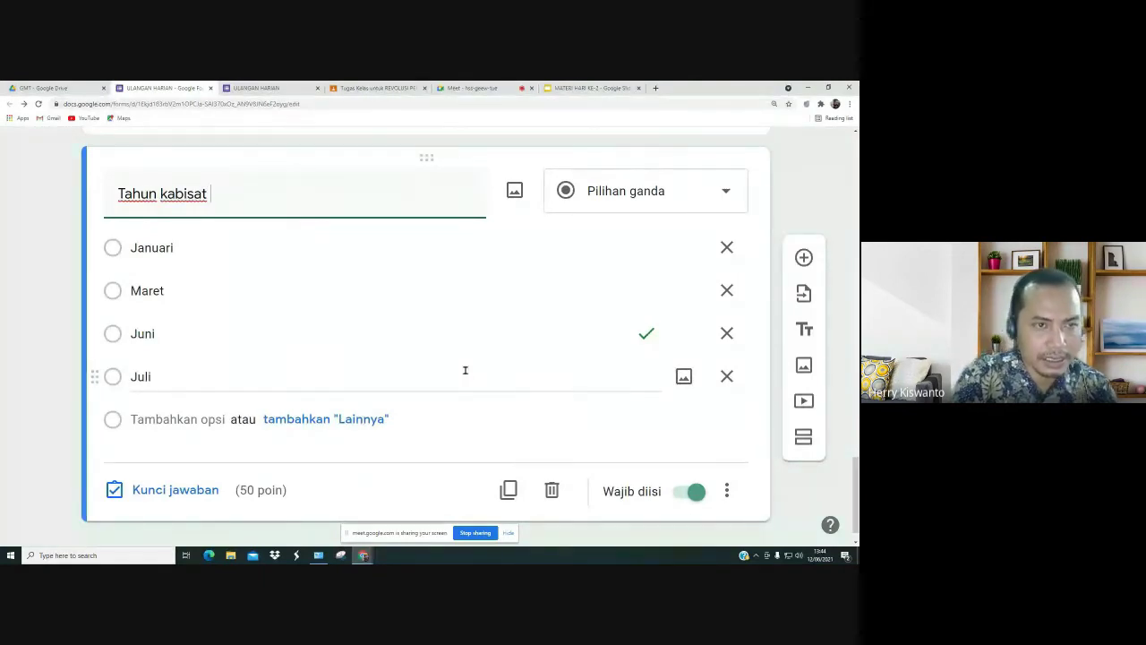
type(" adalah")
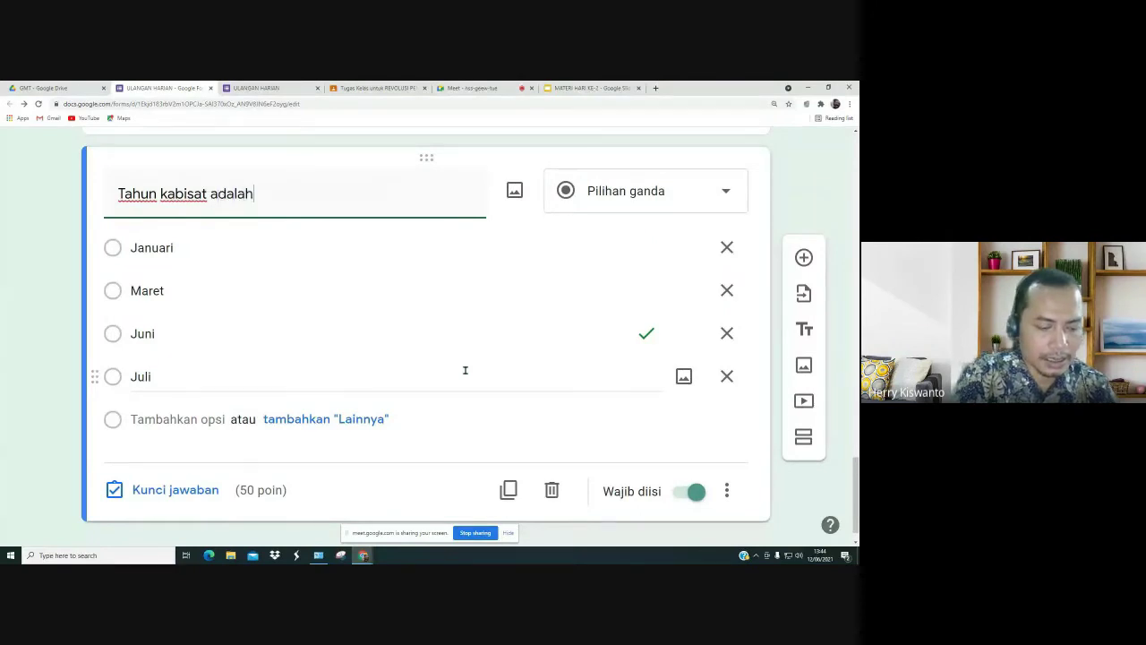
type(" tahun")
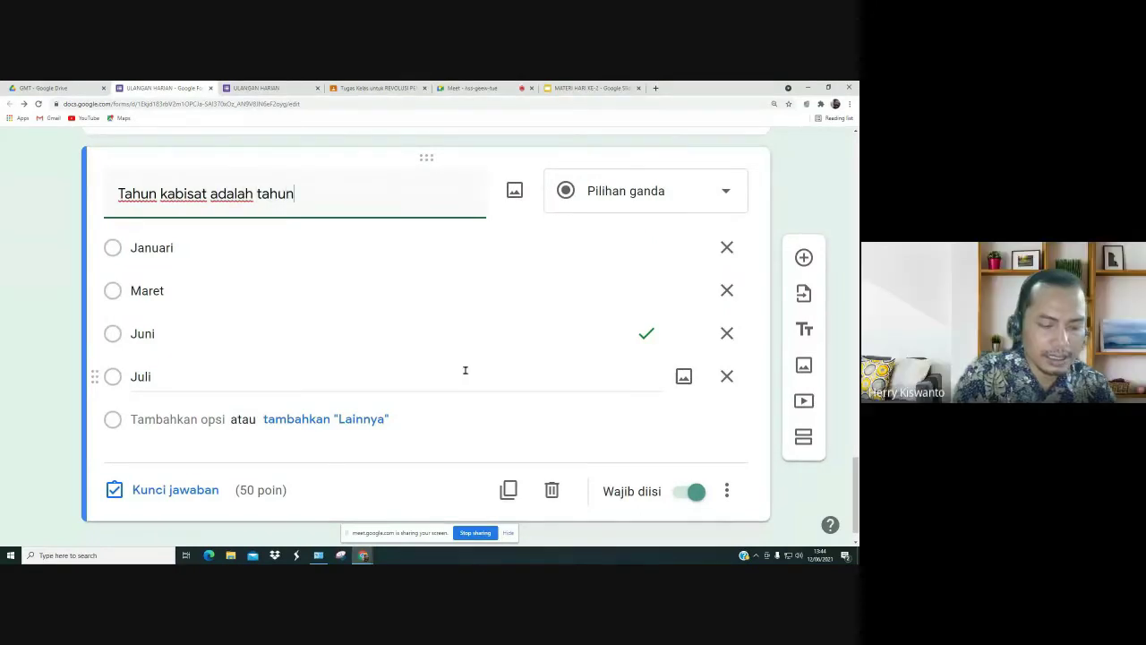
type(" yang habi")
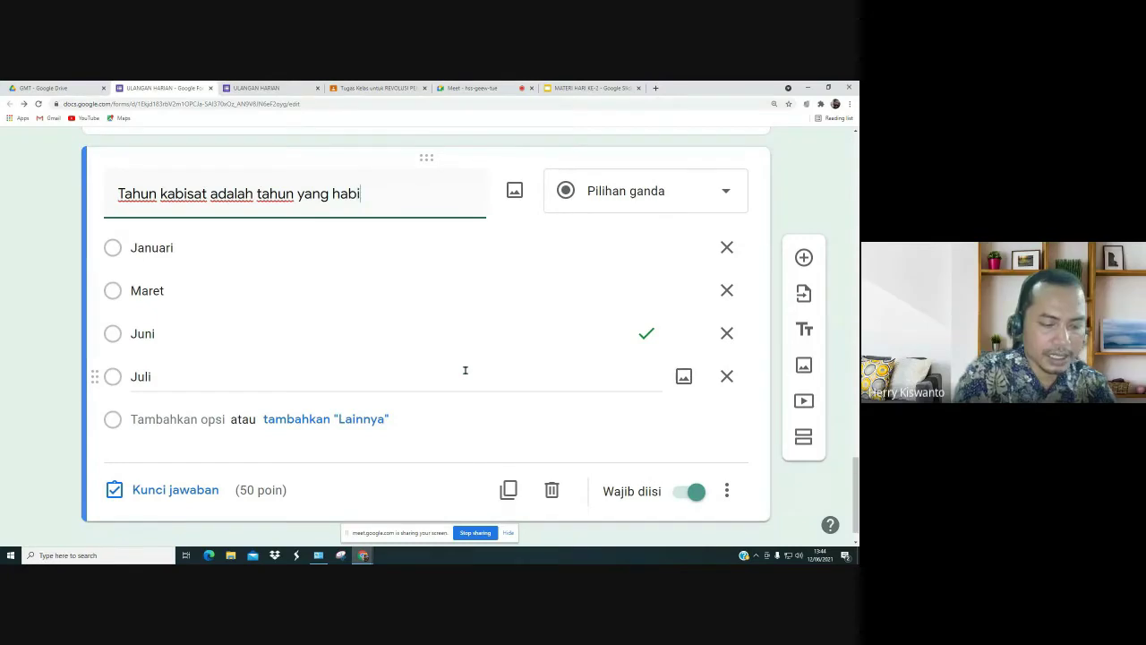
type("s ter")
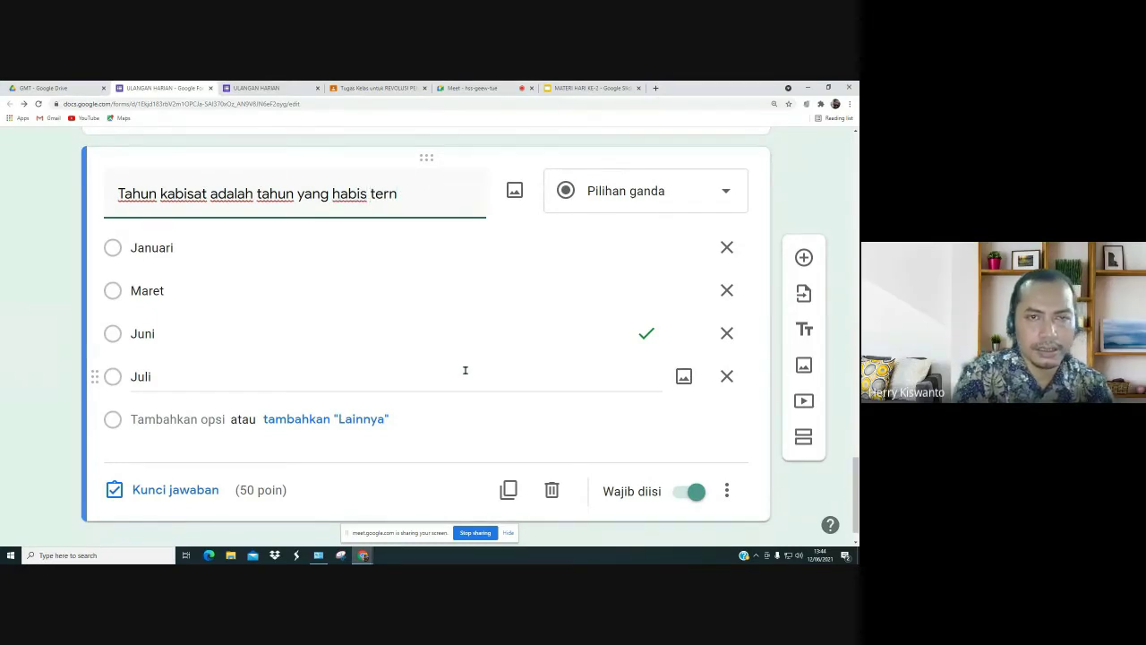
type("bagi ....")
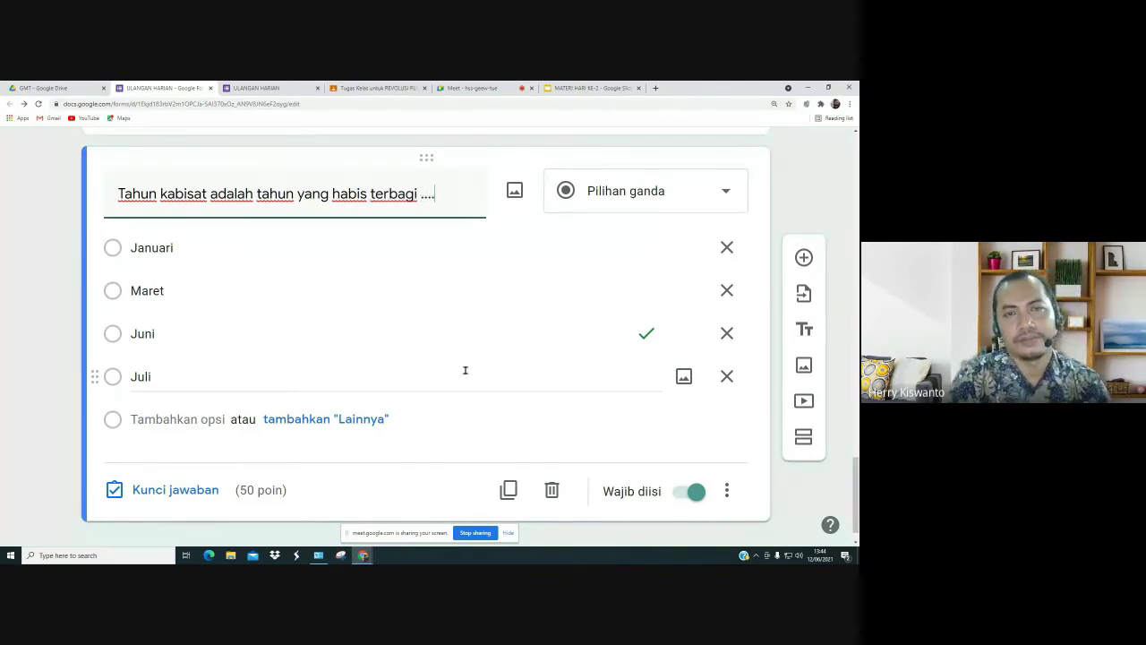
Step: Replace the four answer options of the "Tahun kabisat" question with 1, 2, 3 and 4
left_click(275, 246)
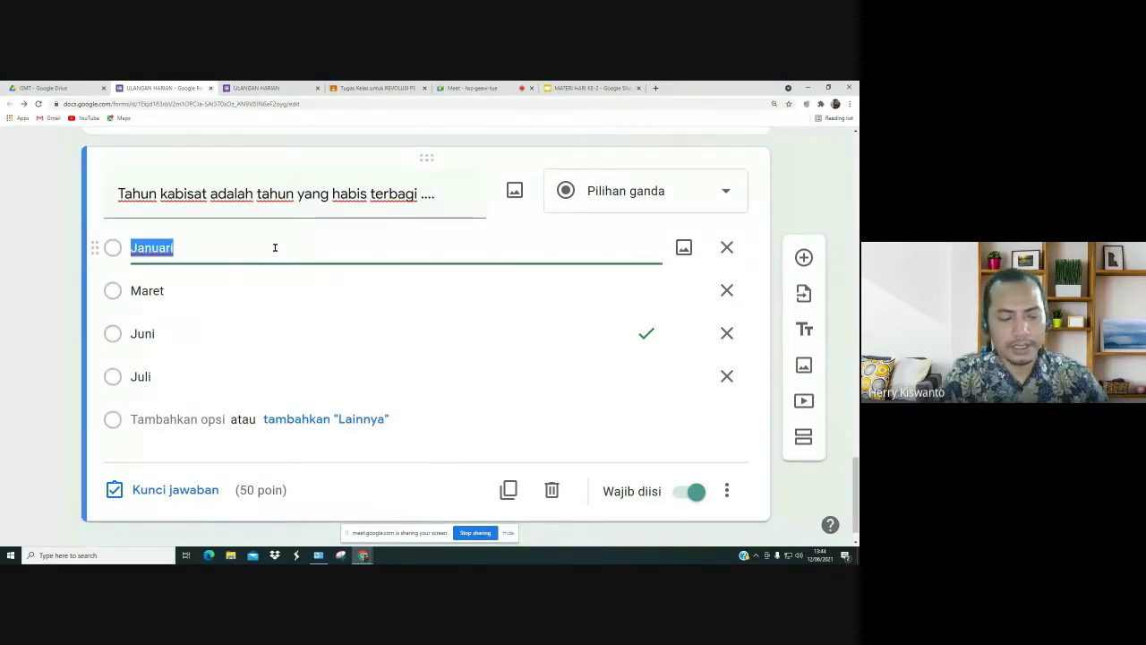
type("1")
key("Return")
type("2")
key("Return")
type("3")
key("Return")
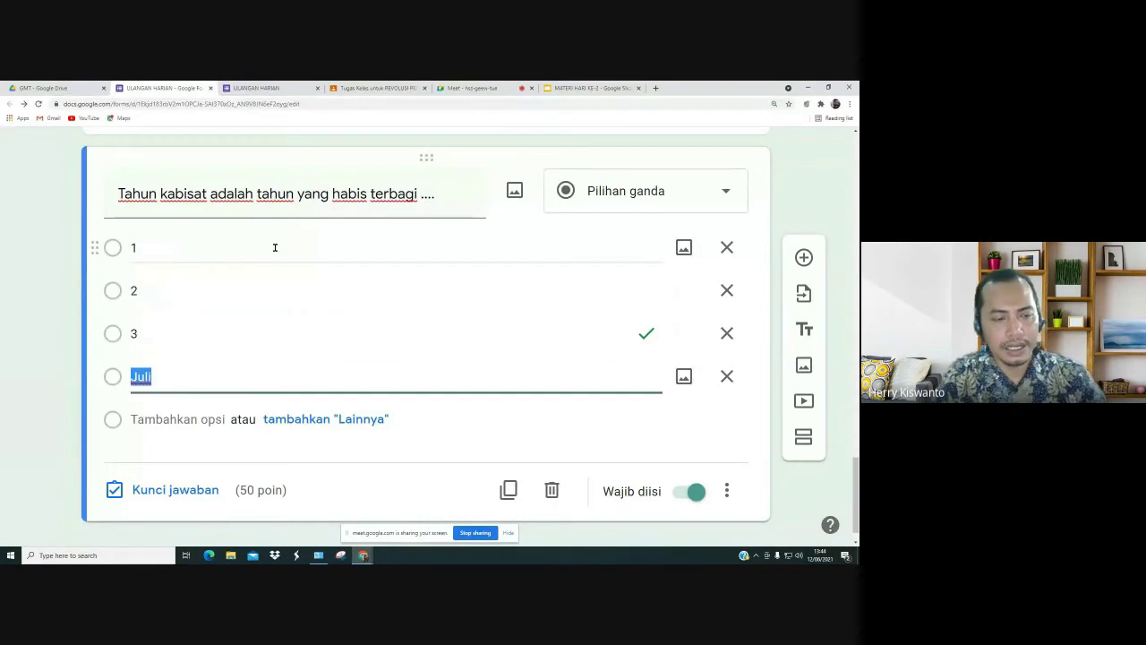
type("4")
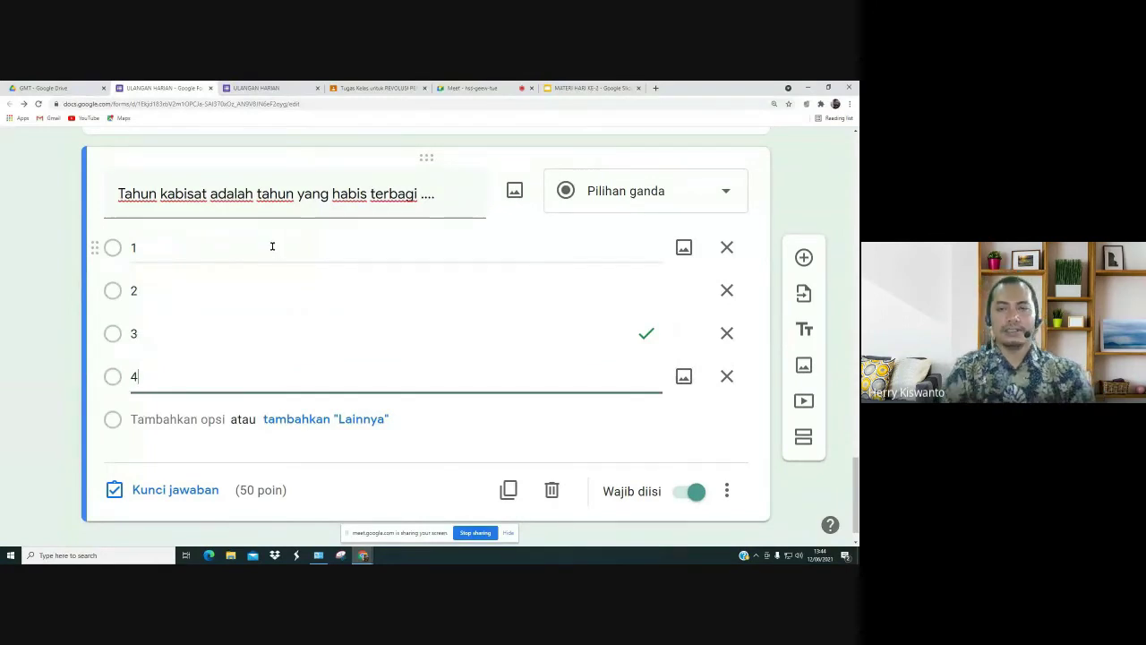
Step: Make 4 the only correct answer in the "Tahun kabisat" question's answer key and finish editing the key
left_click(175, 491)
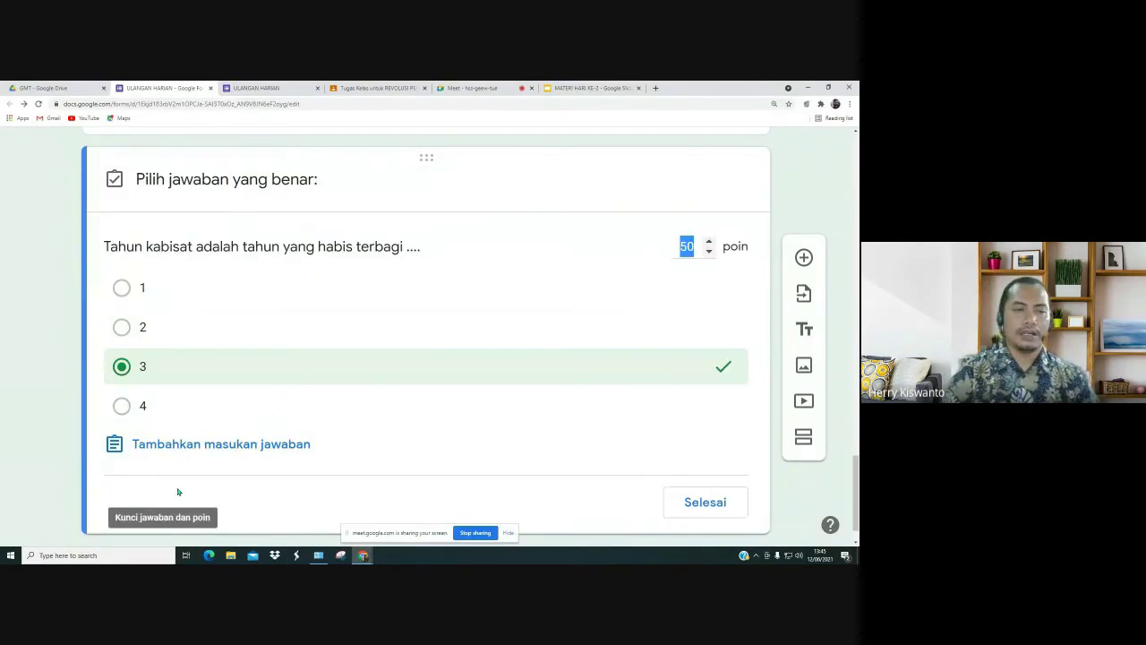
left_click(121, 408)
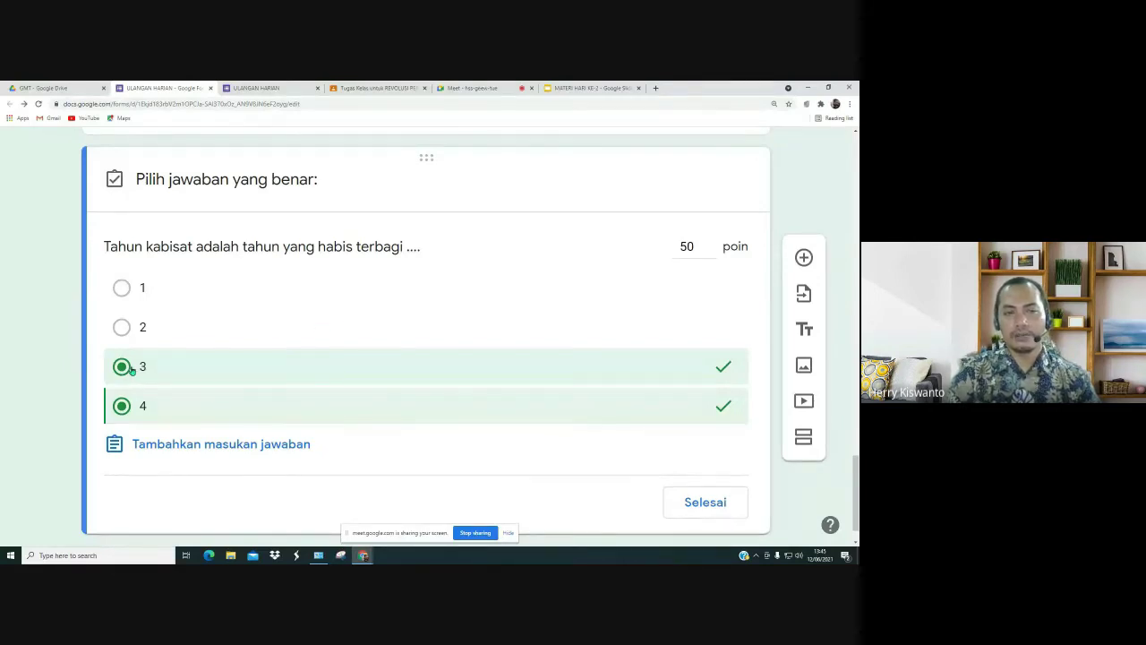
left_click(121, 366)
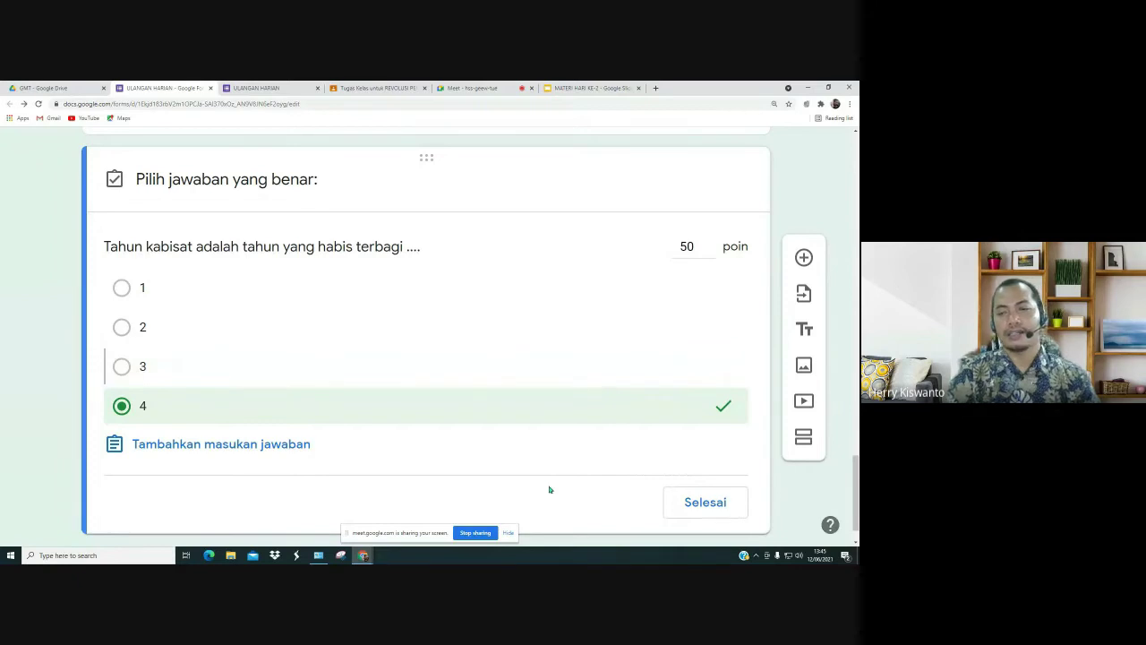
scroll(619, 499, "down", 1)
left_click(682, 459)
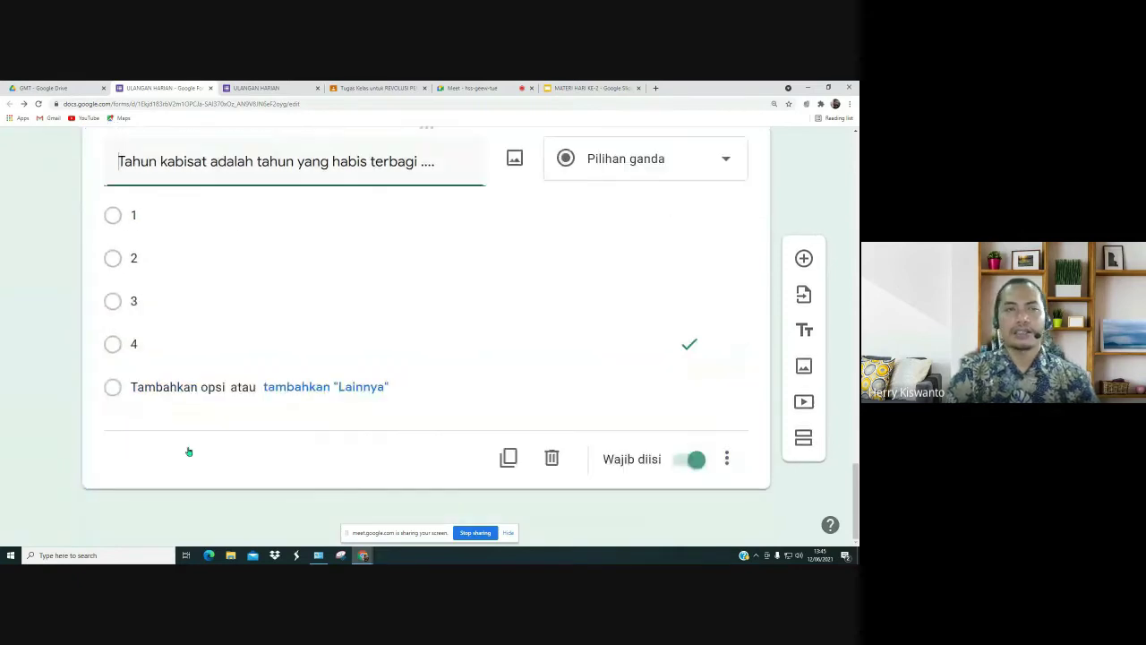
Step: Close the old preview, open a fresh preview of the form and look over its identity section
left_click(318, 87)
scroll(313, 307, "up", 6)
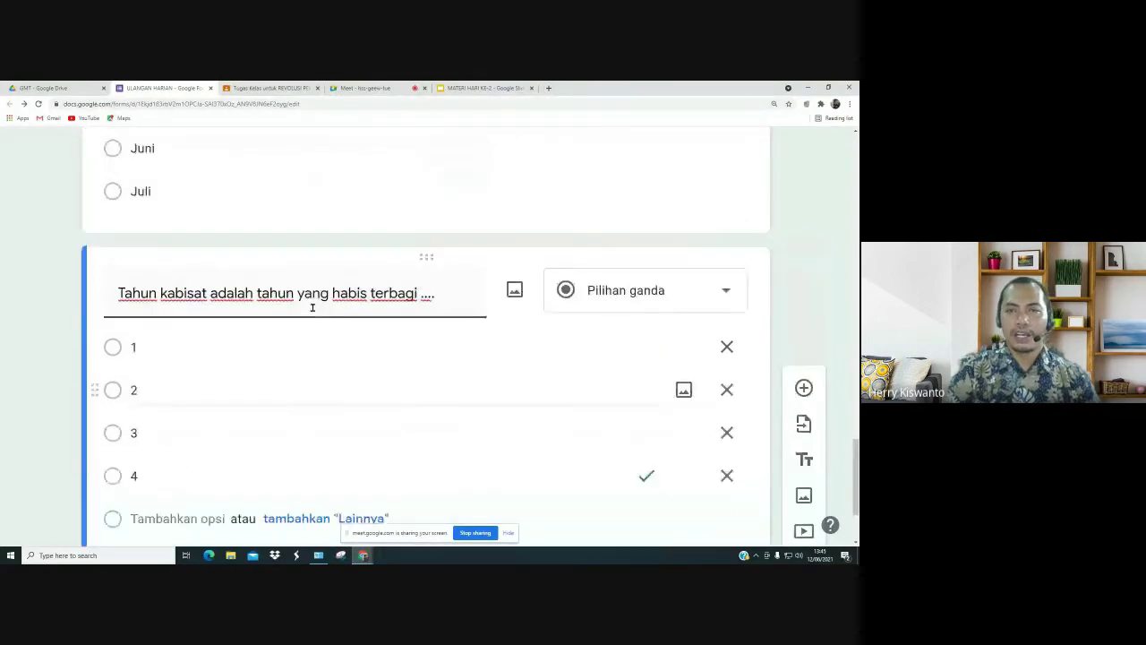
scroll(250, 309, "up", 15)
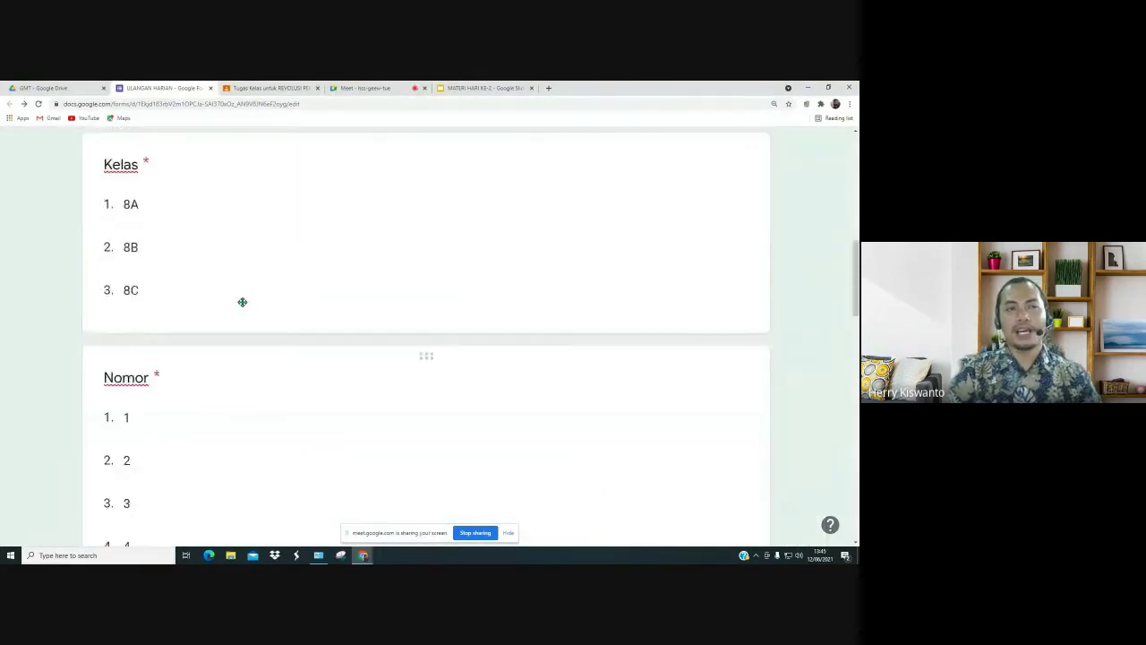
scroll(242, 305, "up", 3)
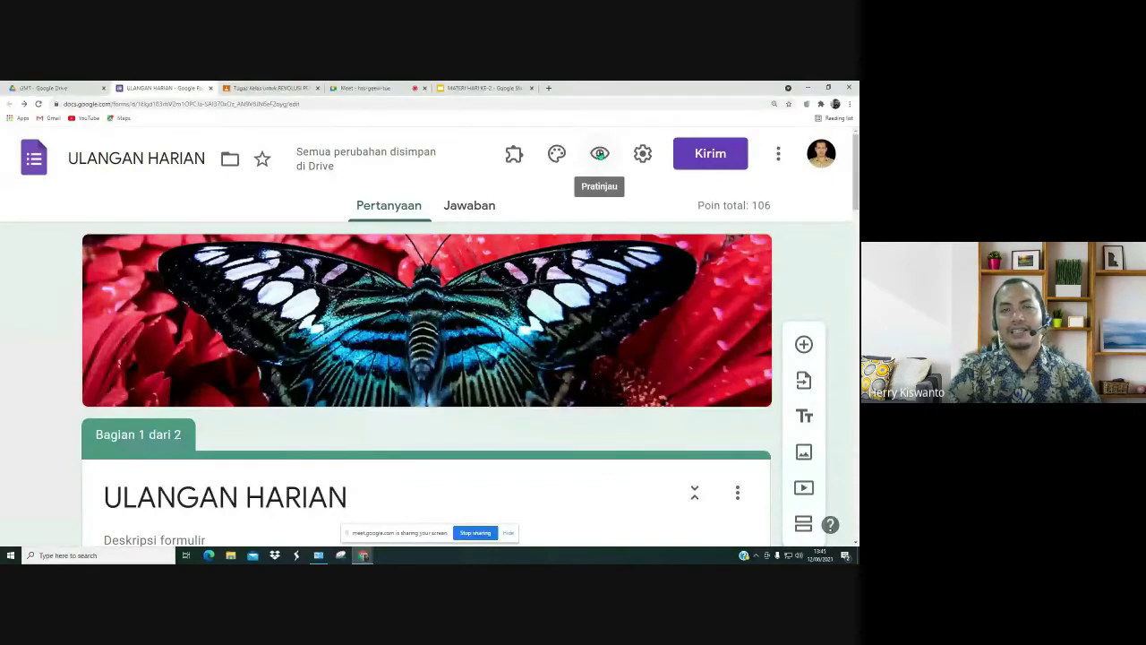
left_click(599, 153)
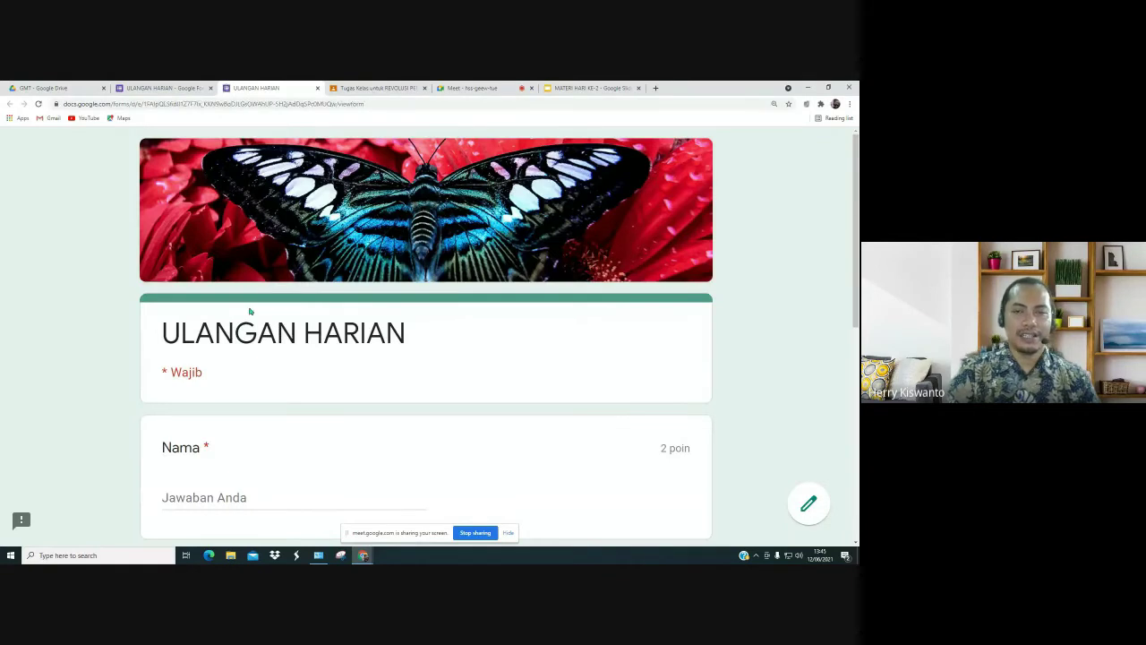
scroll(250, 312, "down", 5)
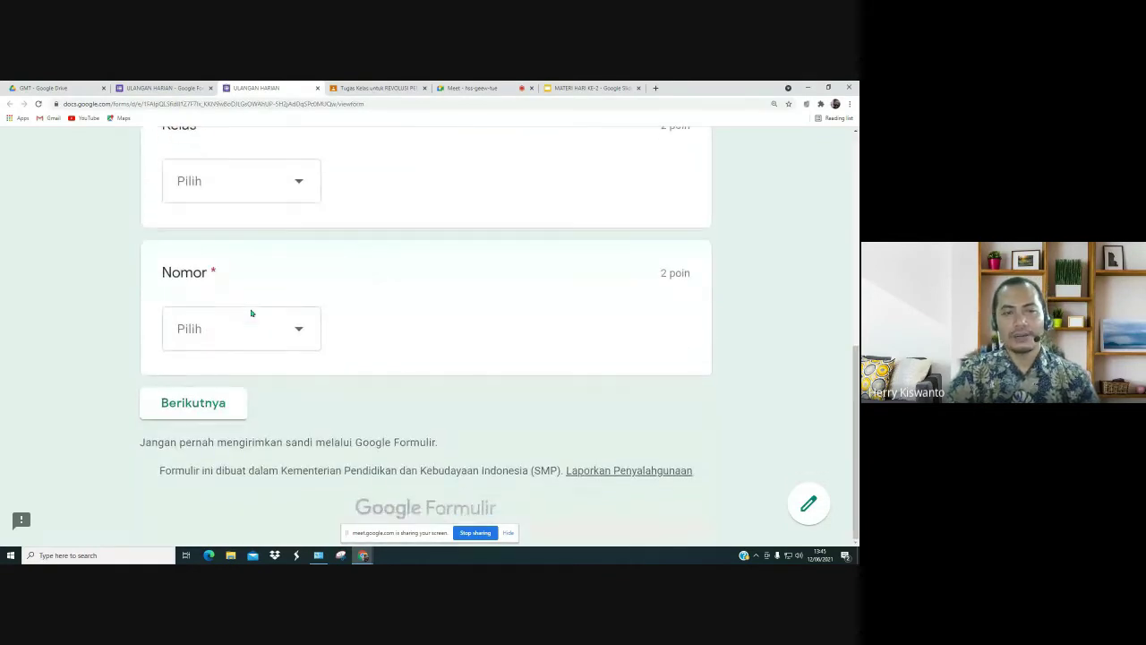
scroll(250, 312, "up", 4)
scroll(251, 312, "down", 2)
scroll(251, 312, "down", 2)
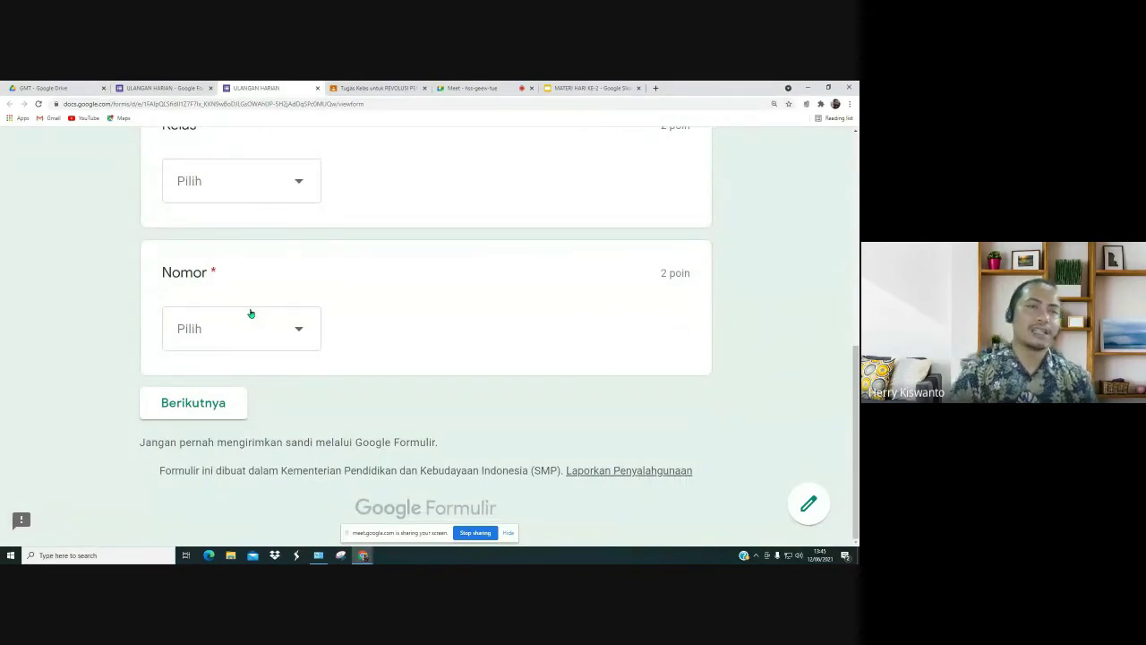
Step: Fill in the preview's identity section with the student's name, Kelas 8A and Nomor 2, and continue to the next section
scroll(218, 221, "up", 2)
left_click(231, 218)
type("Herry")
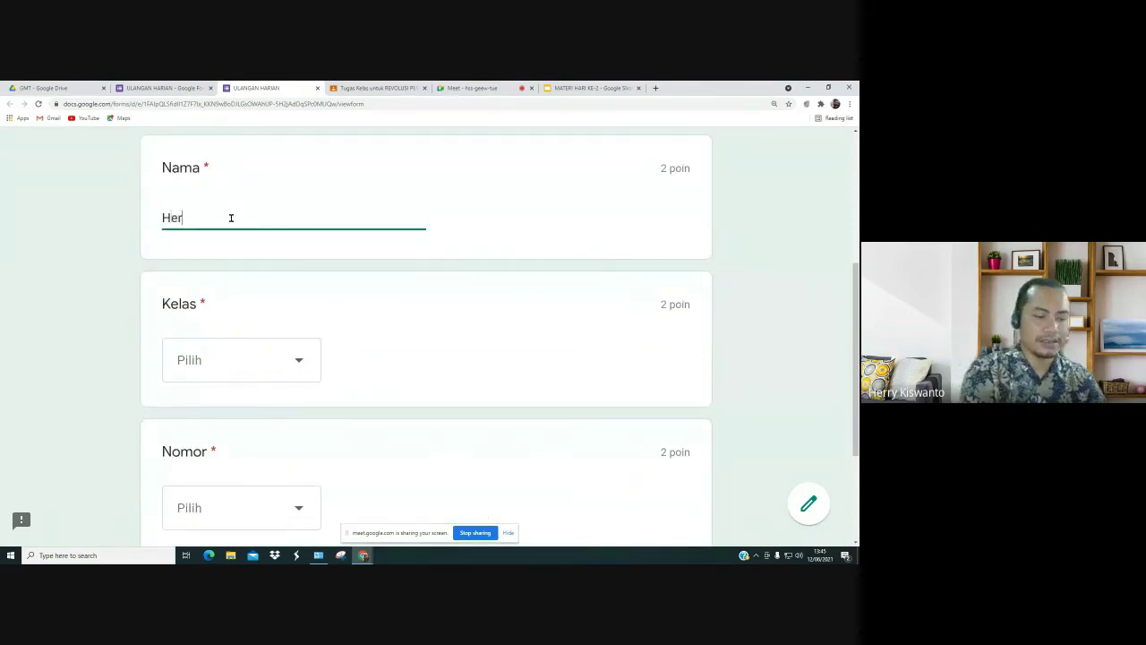
left_click(261, 367)
left_click(241, 412)
scroll(307, 379, "down", 2)
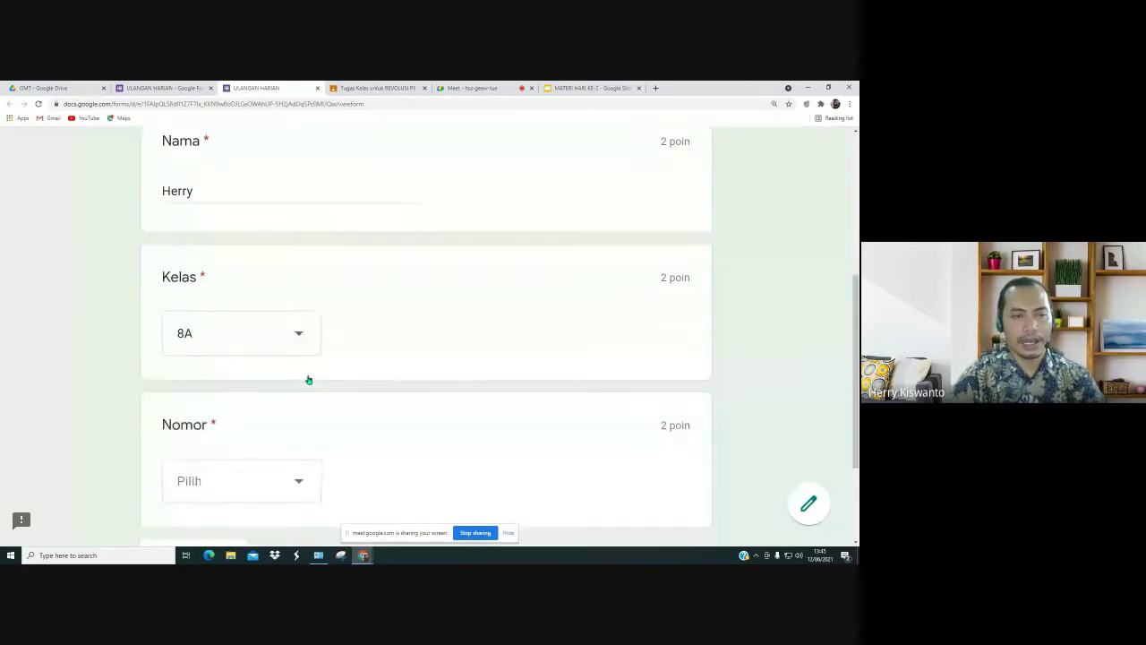
left_click(295, 330)
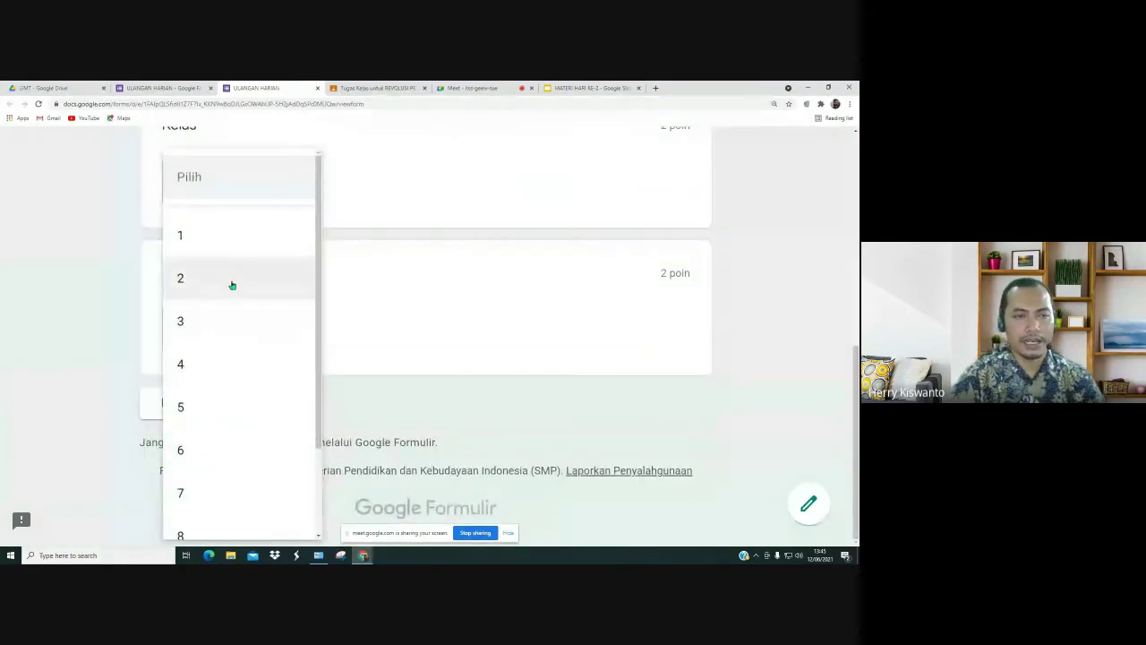
left_click(232, 283)
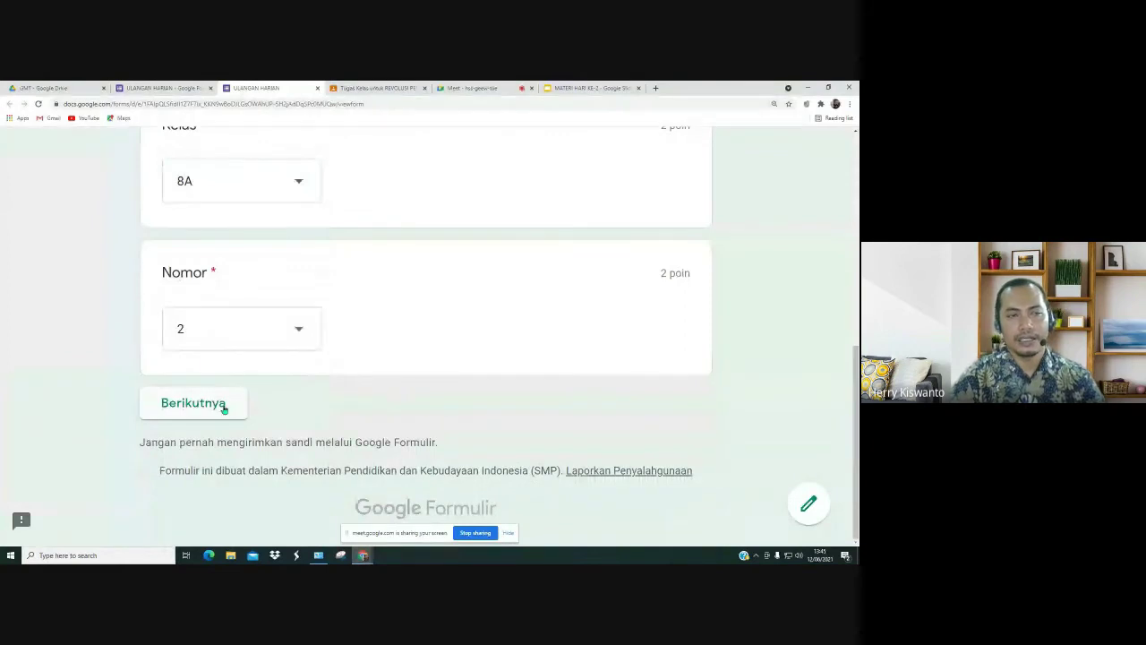
scroll(348, 322, "up", 1)
scroll(351, 314, "down", 1)
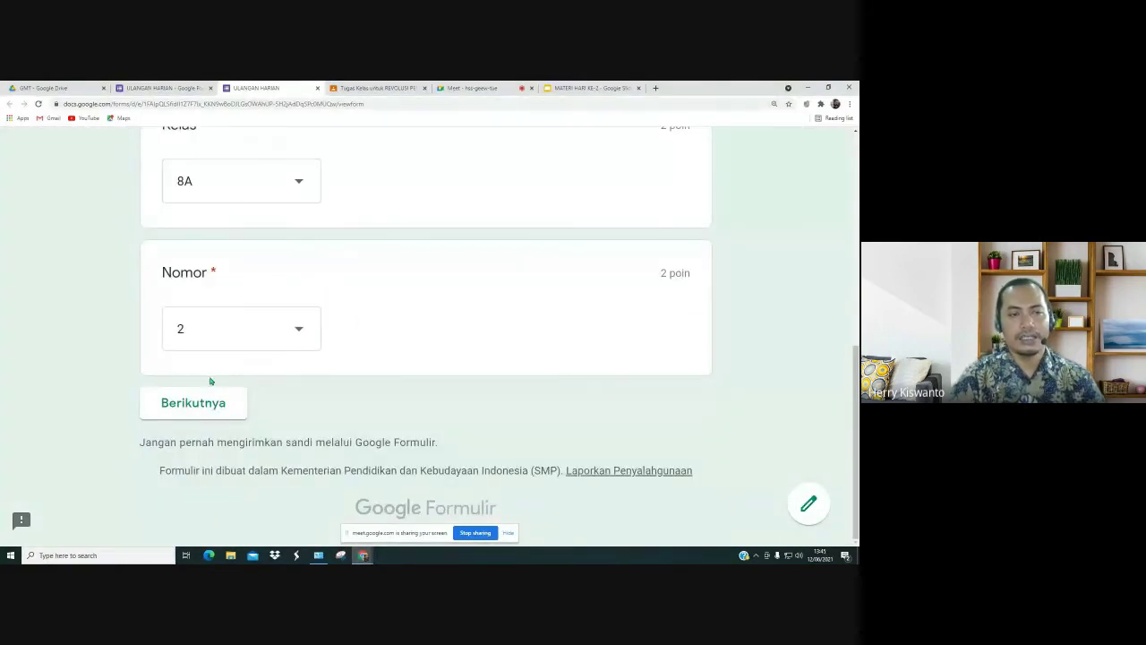
left_click(209, 408)
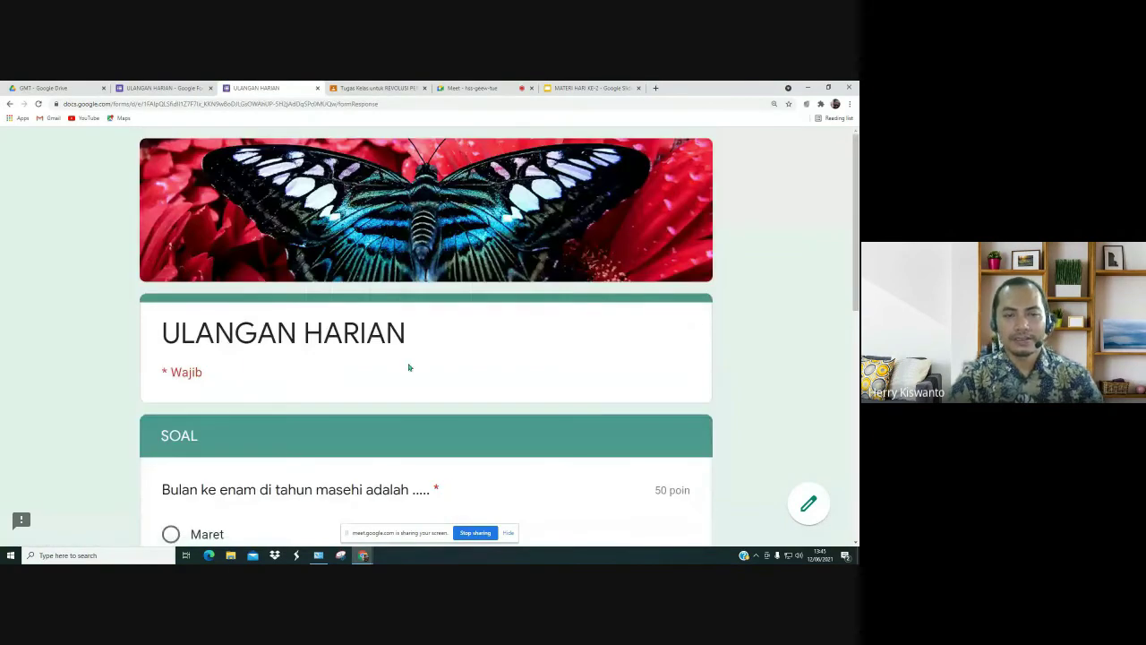
Step: Review both questions in the preview's "SOAL" section, checking their option order and points
scroll(408, 367, "down", 10)
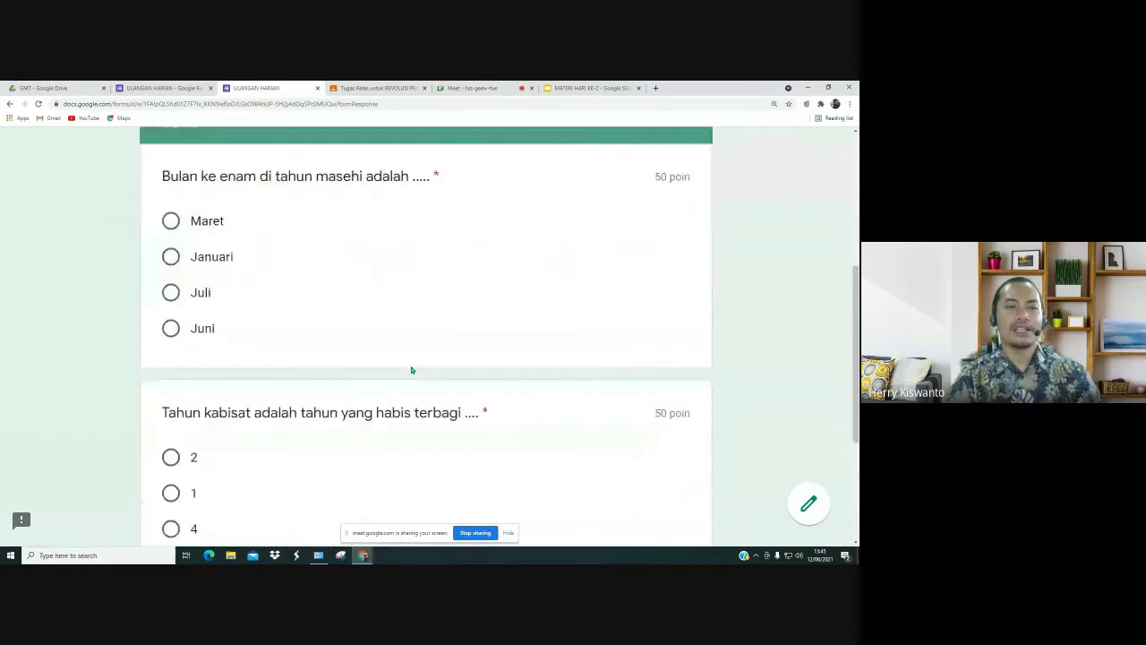
scroll(412, 369, "down", 2)
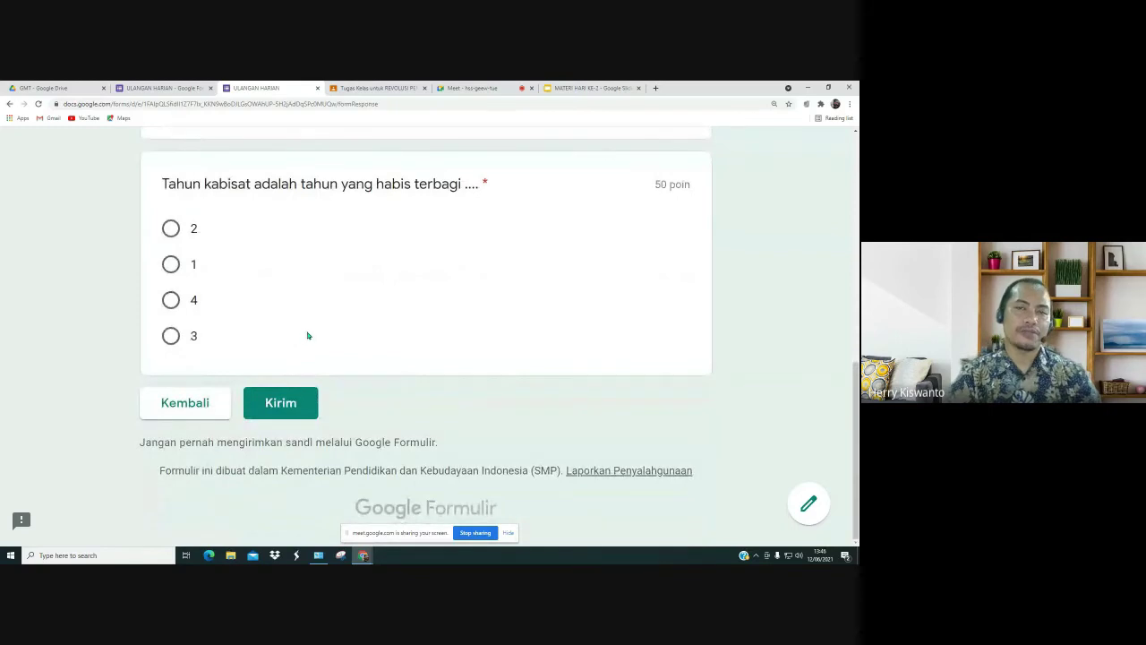
scroll(307, 336, "up", 1)
scroll(308, 336, "up", 6)
scroll(308, 336, "down", 7)
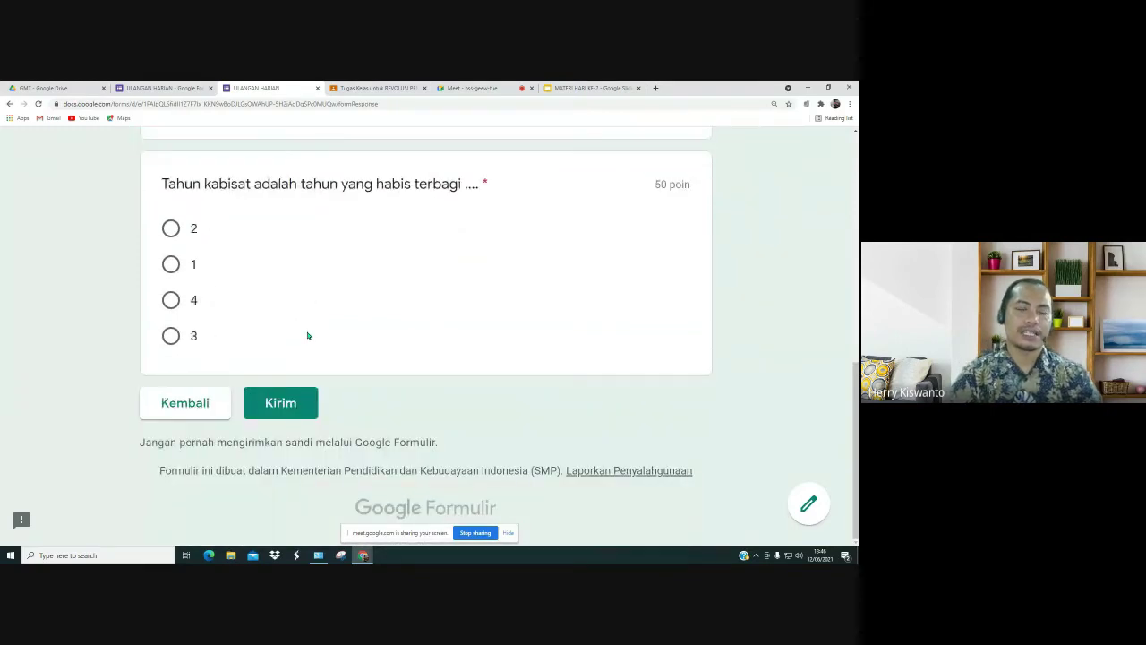
scroll(356, 375, "up", 1)
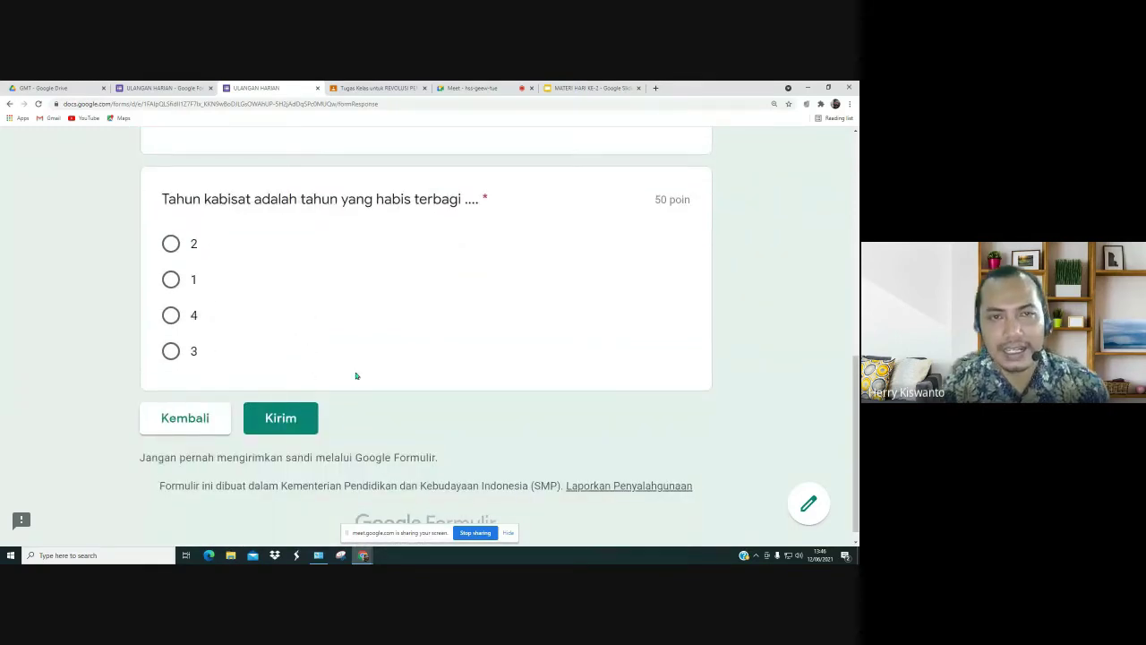
scroll(355, 375, "up", 10)
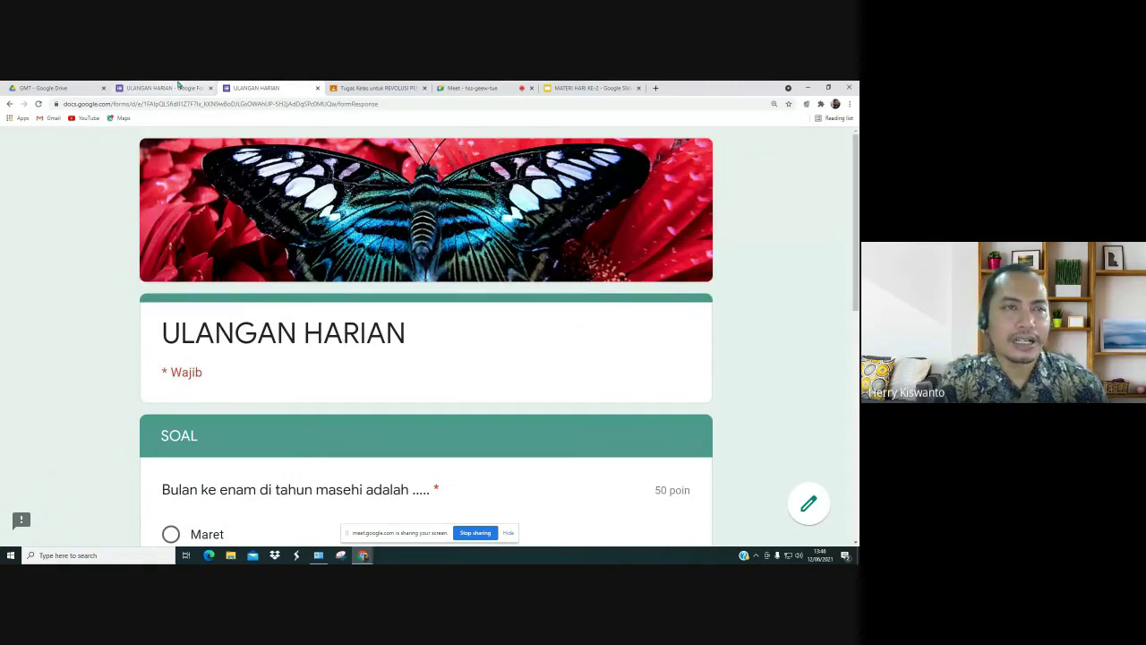
Step: Close the form preview and copy the form's full, unshortened share link from the send options
left_click(317, 87)
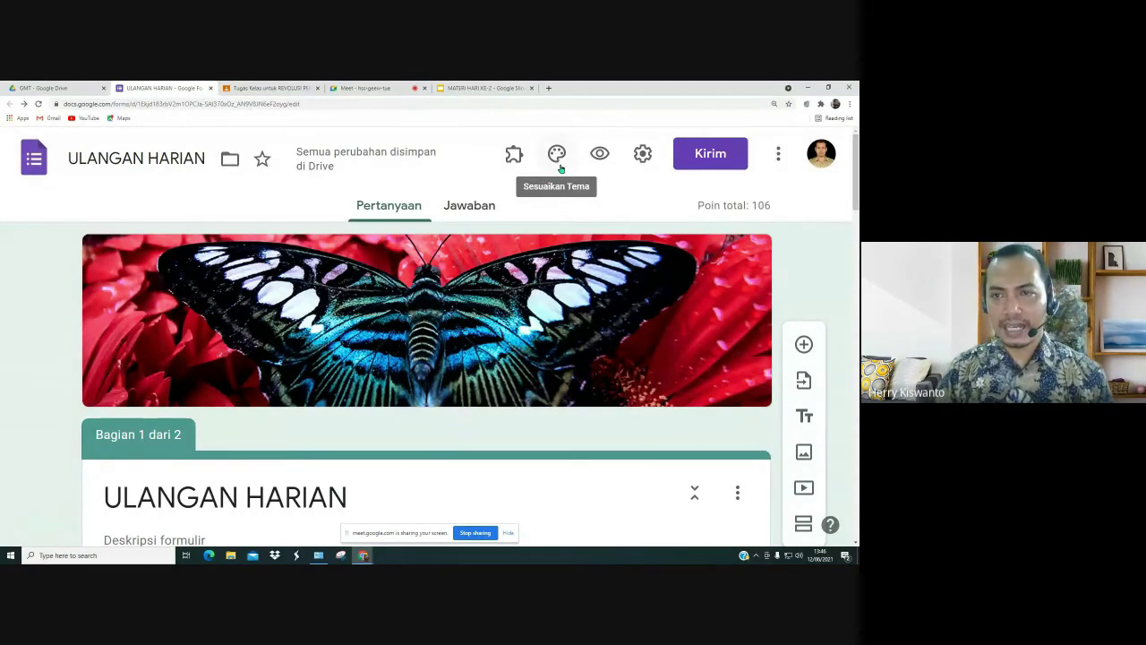
left_click(716, 154)
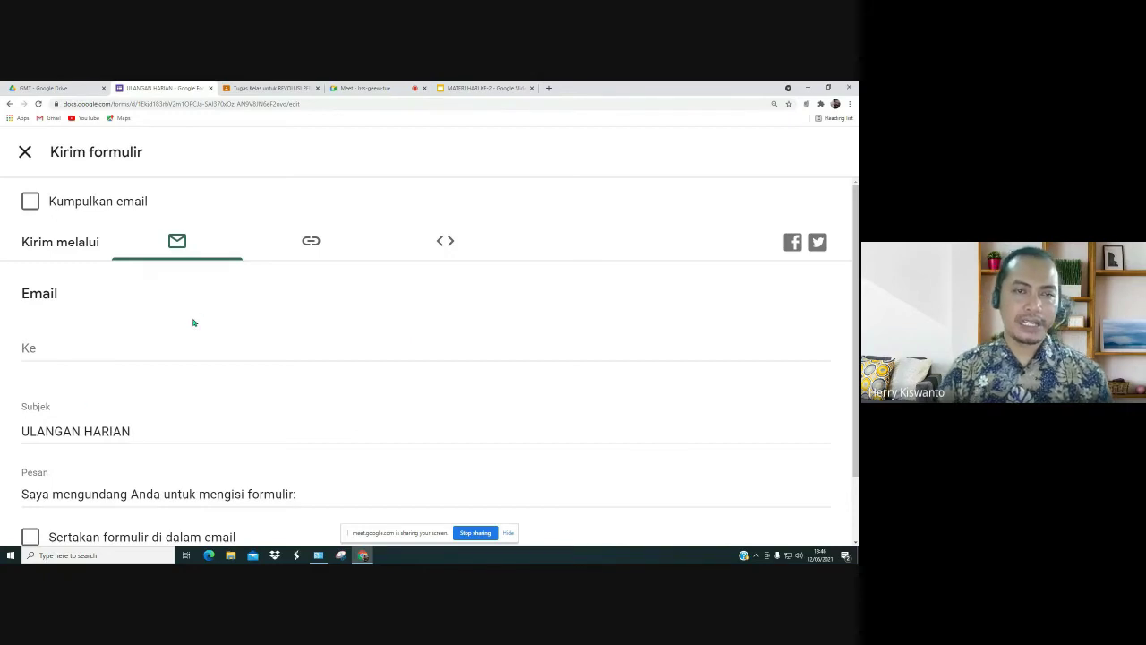
left_click(312, 243)
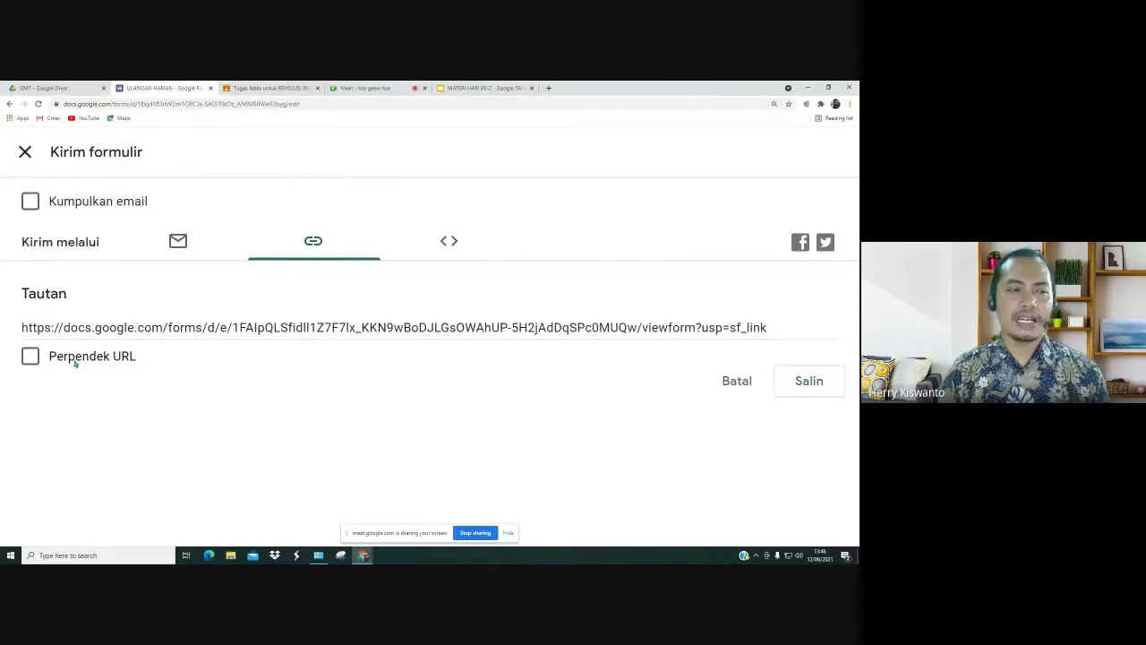
left_click(31, 357)
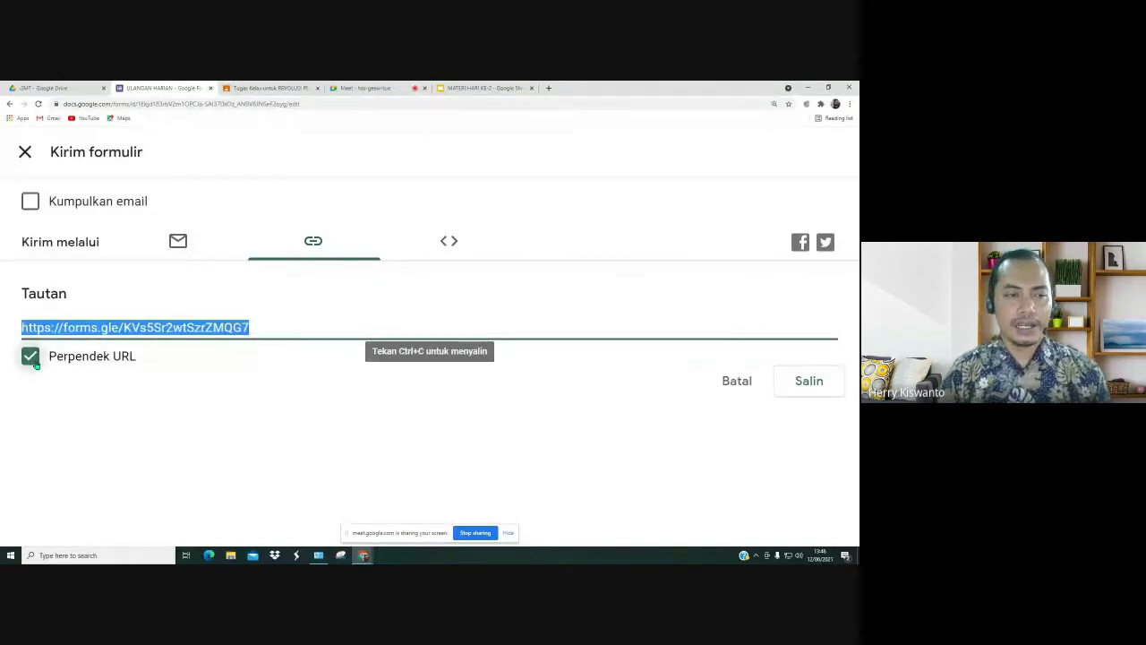
left_click(32, 359)
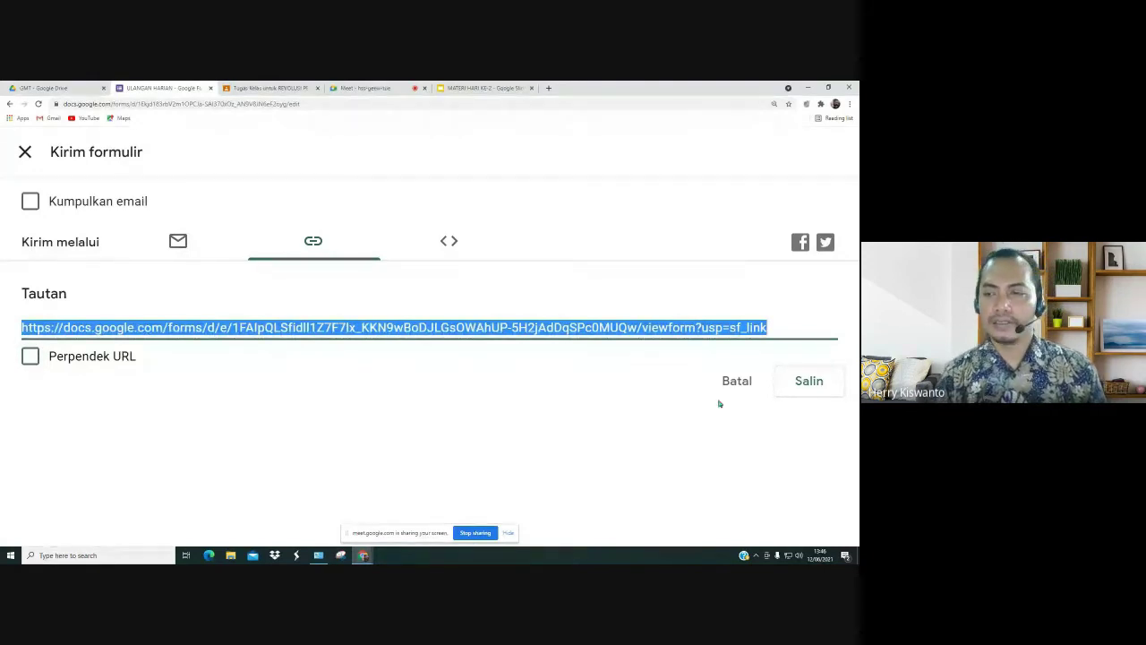
left_click(804, 384)
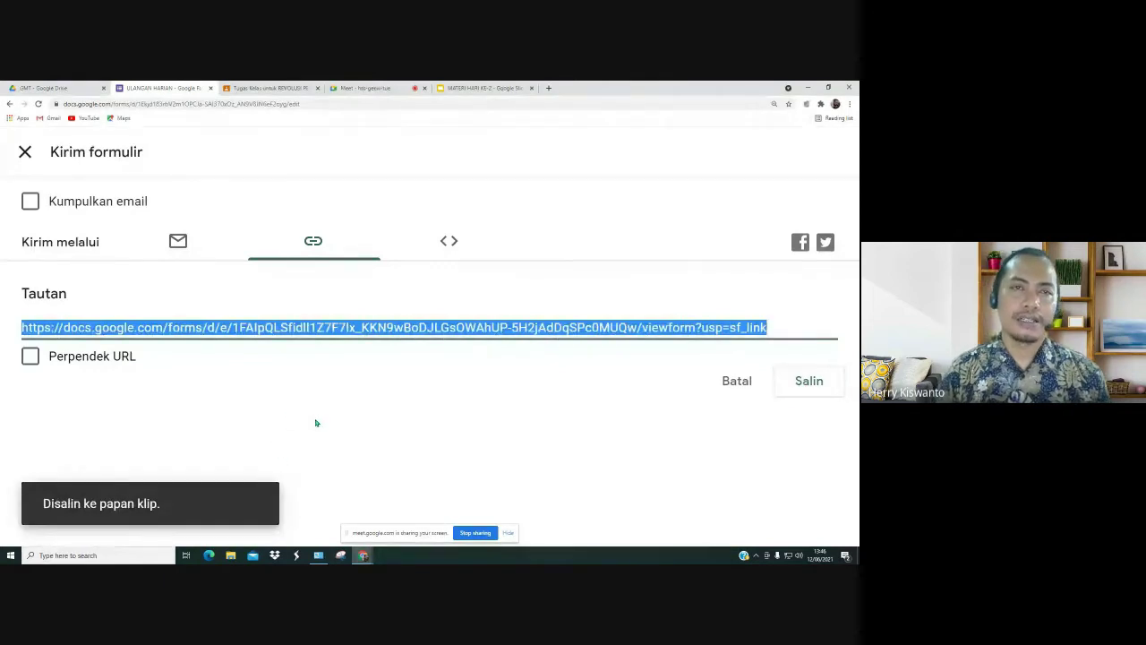
Step: Switch to the Google Meet call, open the in-call chat and paste the copied form link into the message
left_click(351, 87)
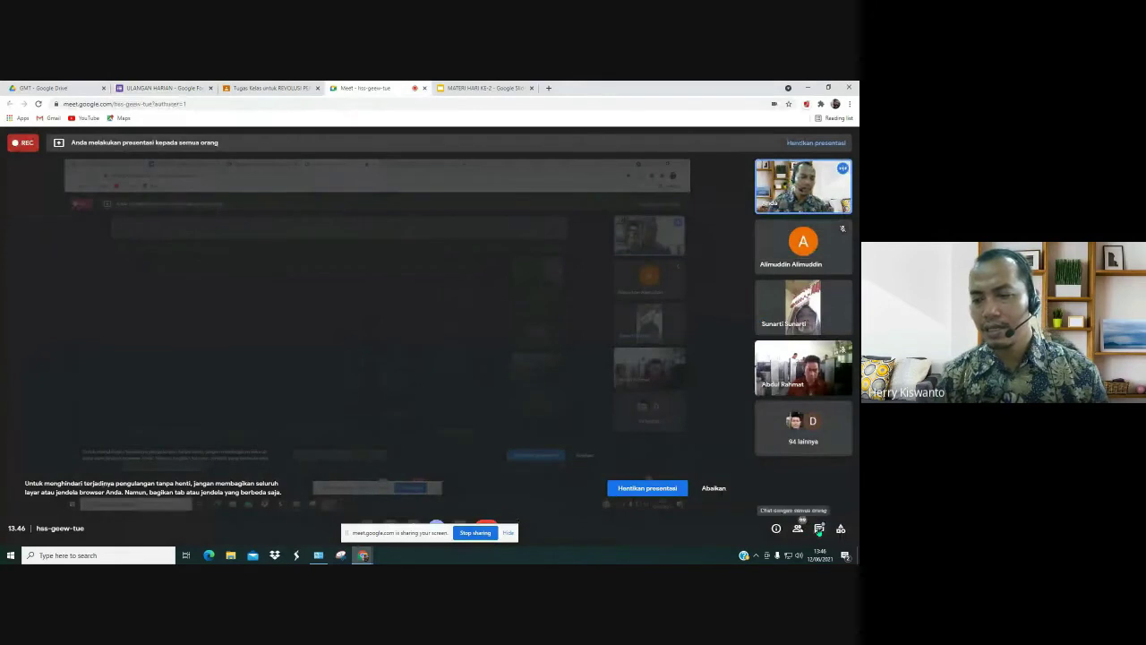
left_click(818, 528)
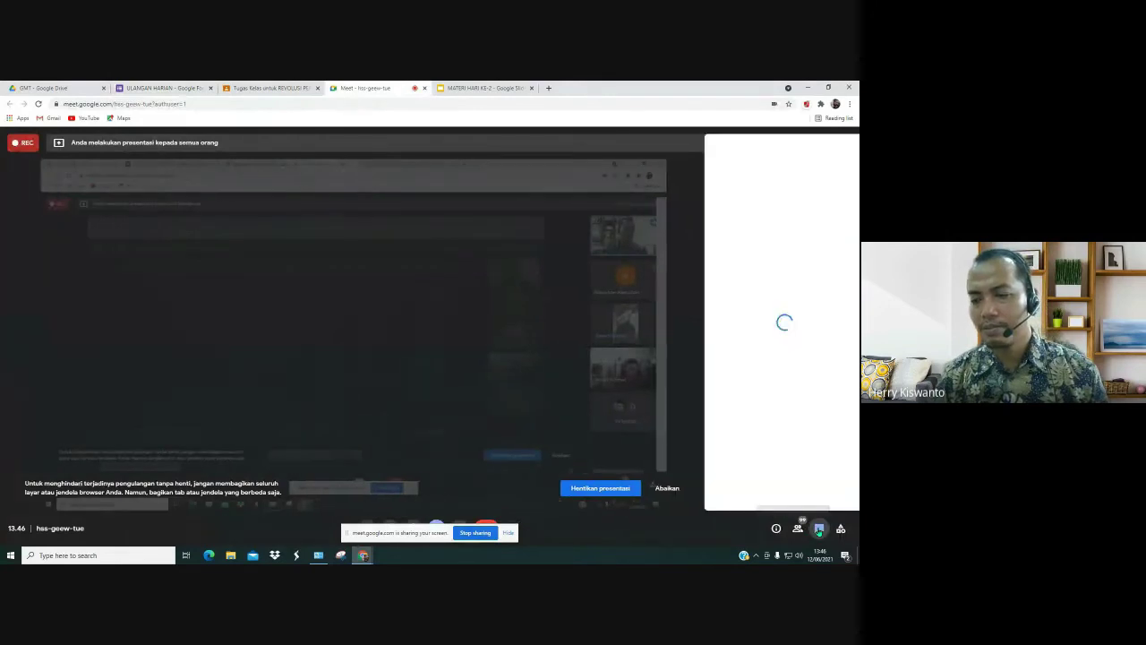
left_click(748, 493)
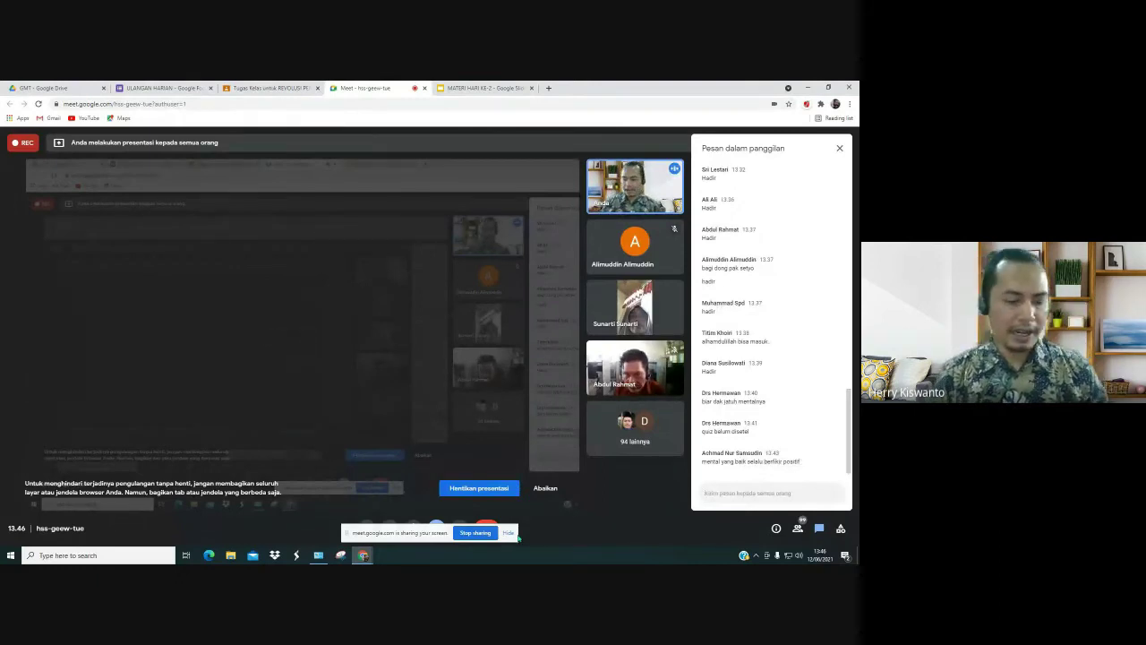
type("https://docs.google.com/forms/d/e/1FAIpQLSfi6I1Z7F7lx_KKN9wBoDJLGsOWAhUP-5H2jAdDqSPc0MUQw/viewform?usp=sf_link")
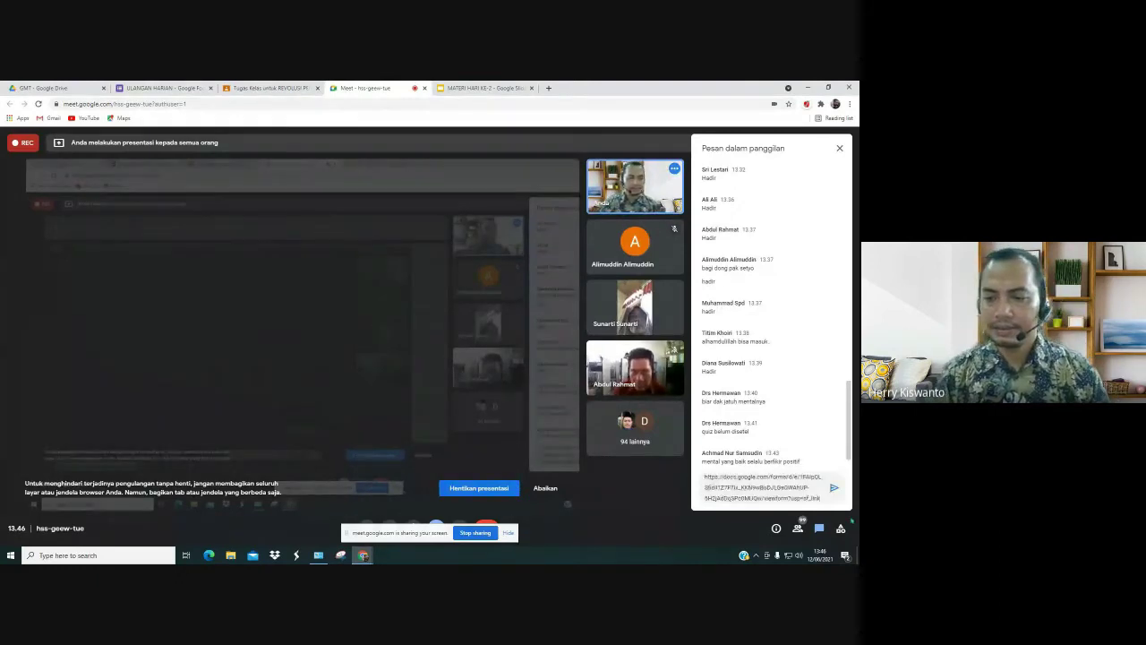
Step: Send the form link in the meeting chat, then return to the ULANGAN HARIAN form and close its send dialog
left_click(835, 490)
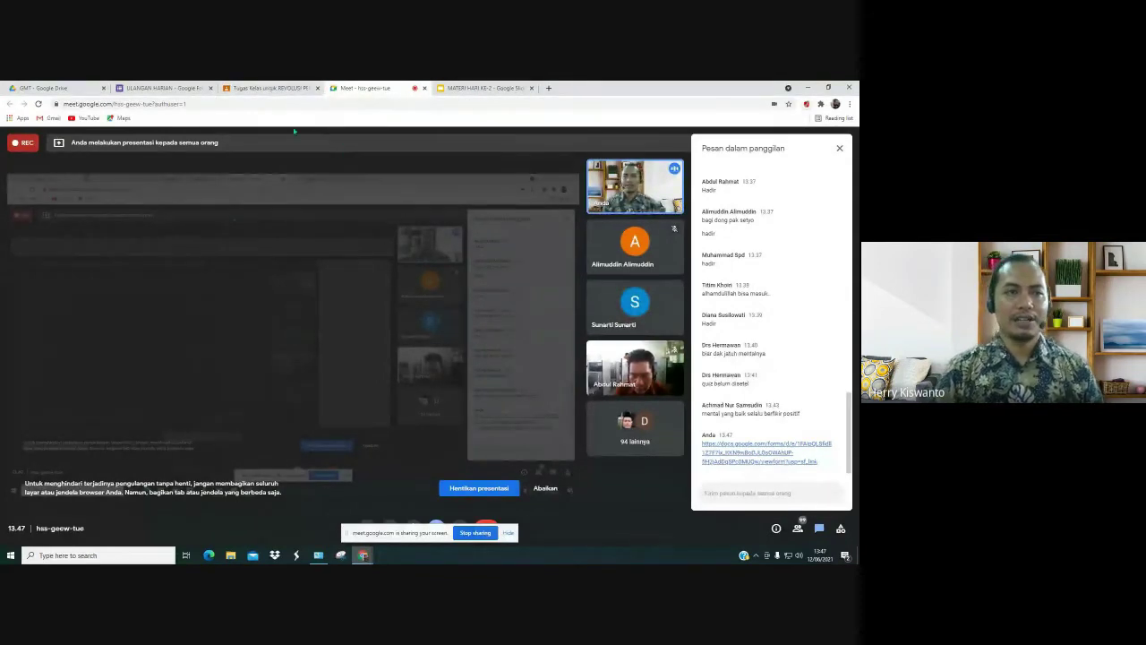
left_click(155, 88)
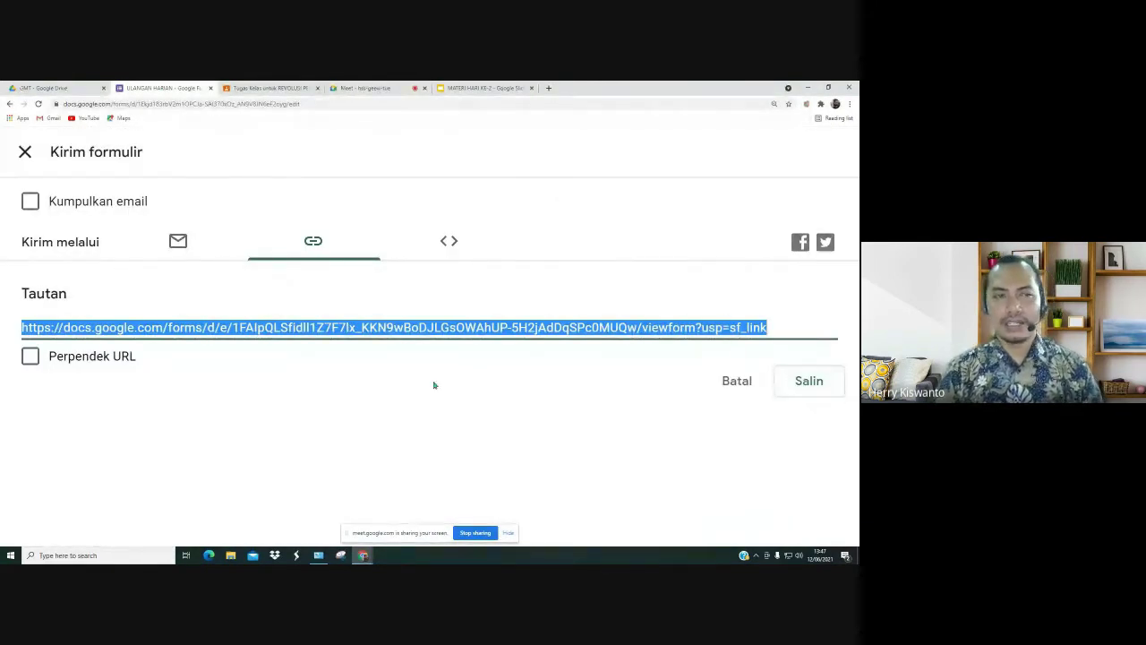
left_click(25, 154)
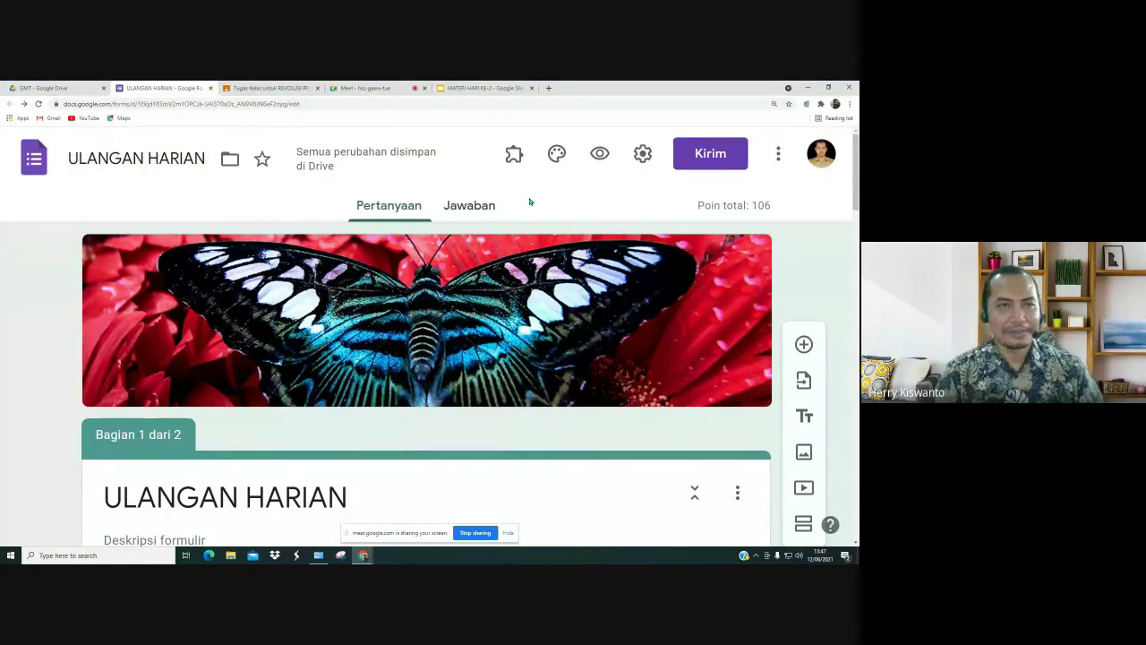
Step: Review the ULANGAN HARIAN form from the identity fields in section 1 through the SOAL questions in section 2
scroll(530, 206, "down", 10)
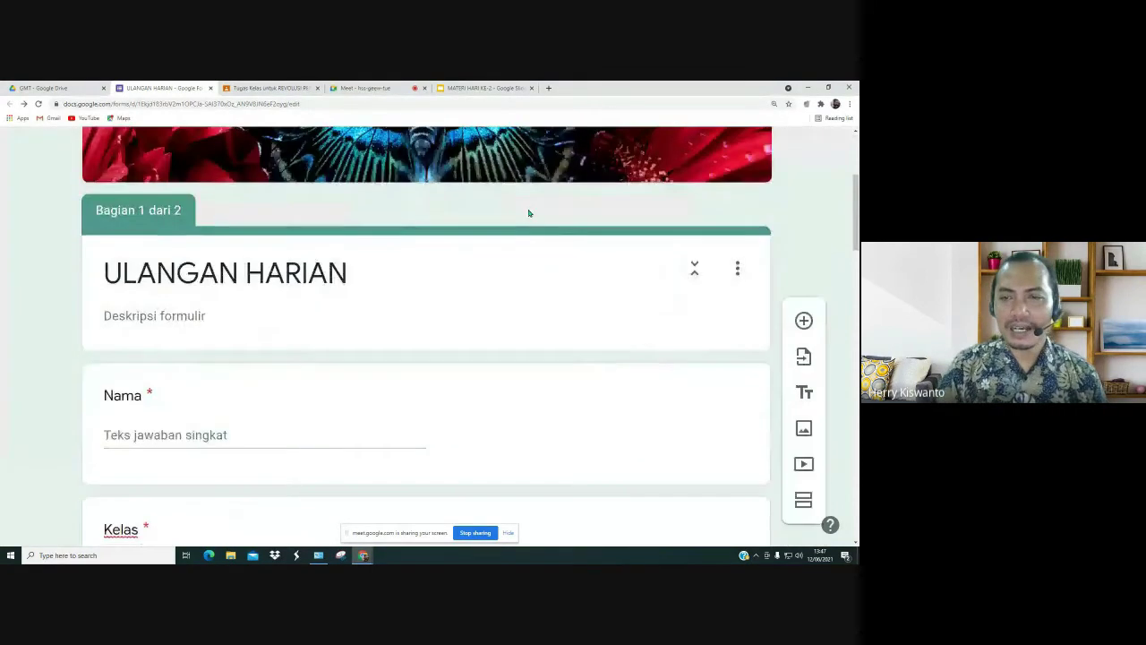
scroll(531, 215, "down", 15)
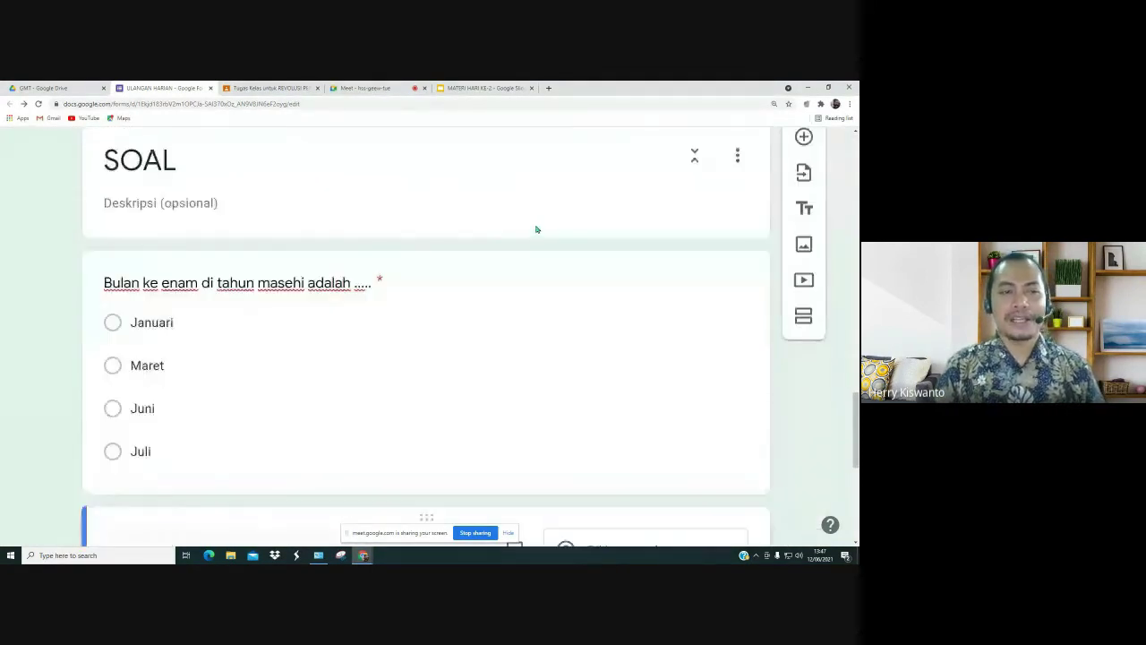
scroll(538, 231, "down", 2)
scroll(539, 231, "up", 9)
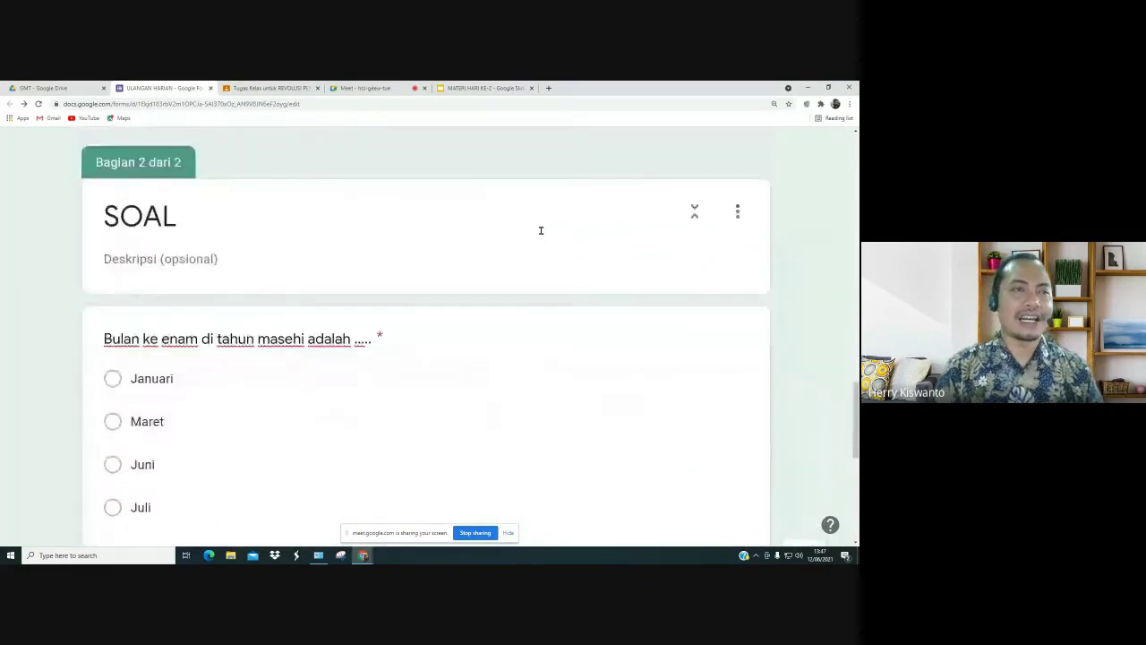
scroll(538, 229, "up", 10)
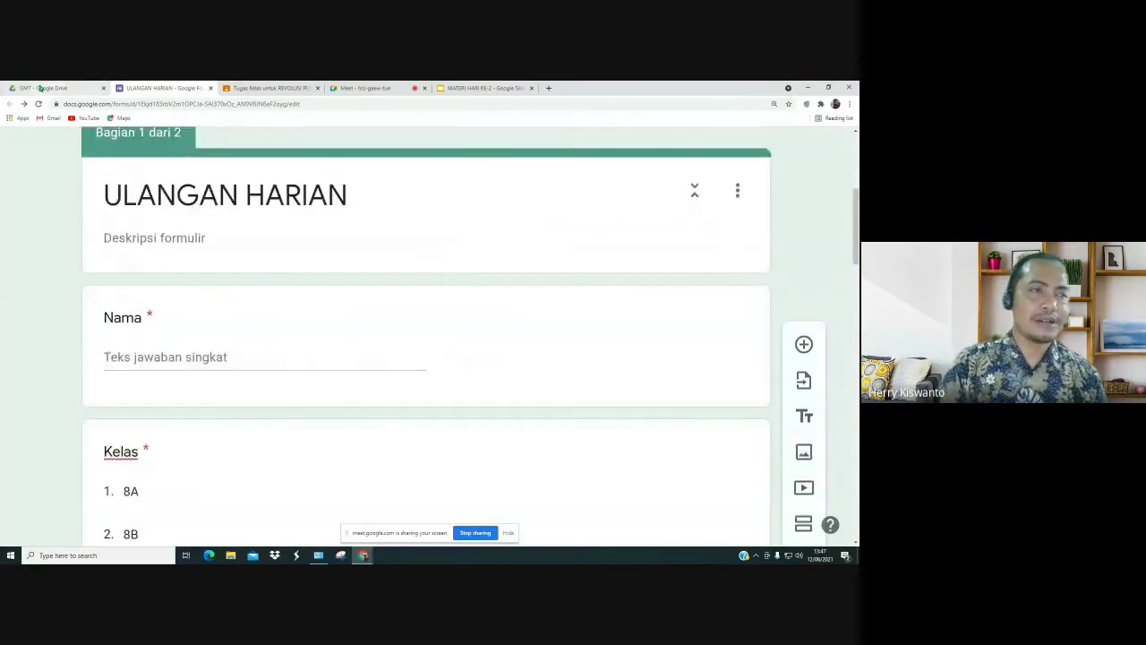
left_click(40, 87)
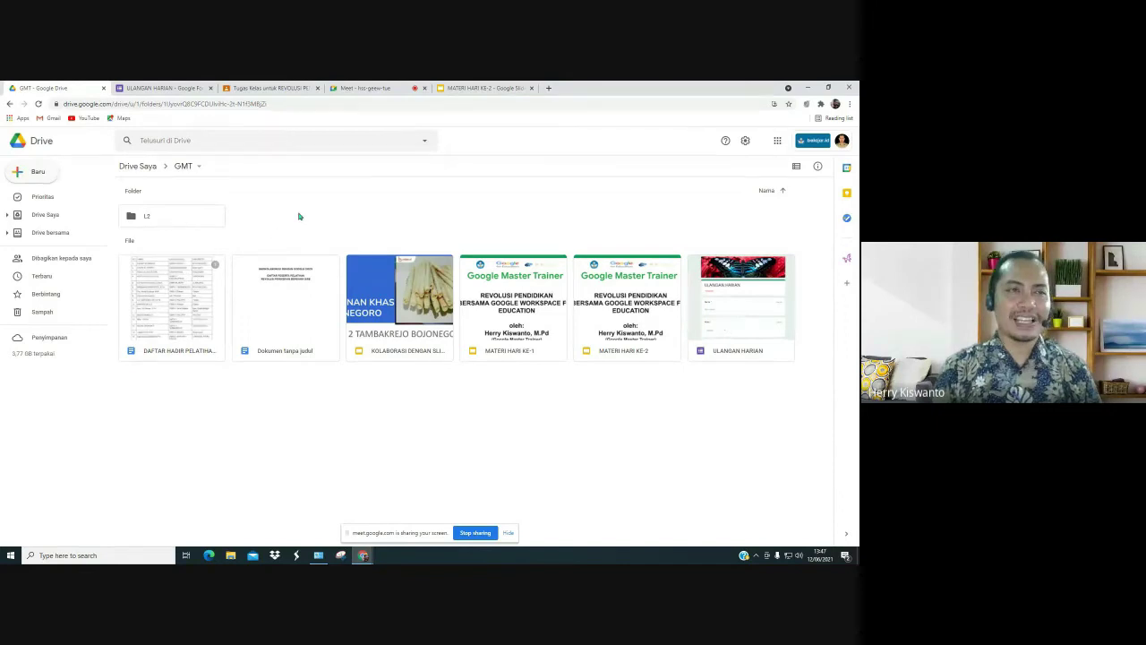
left_click(162, 89)
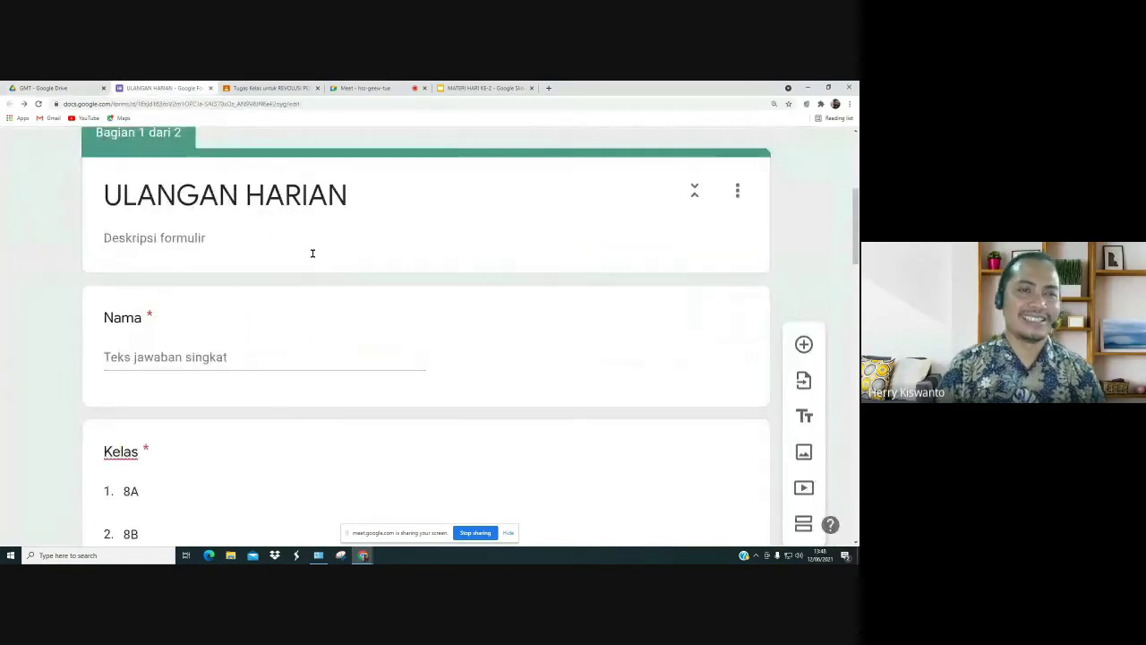
scroll(389, 340, "up", 4)
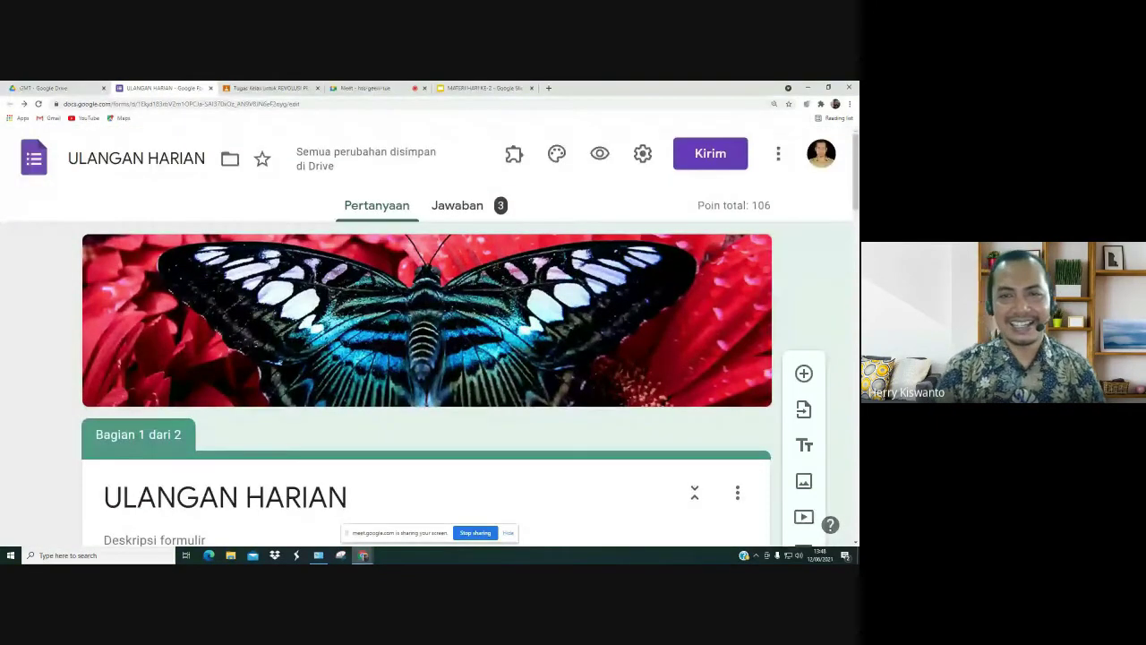
scroll(385, 321, "down", 12)
scroll(385, 322, "down", 4)
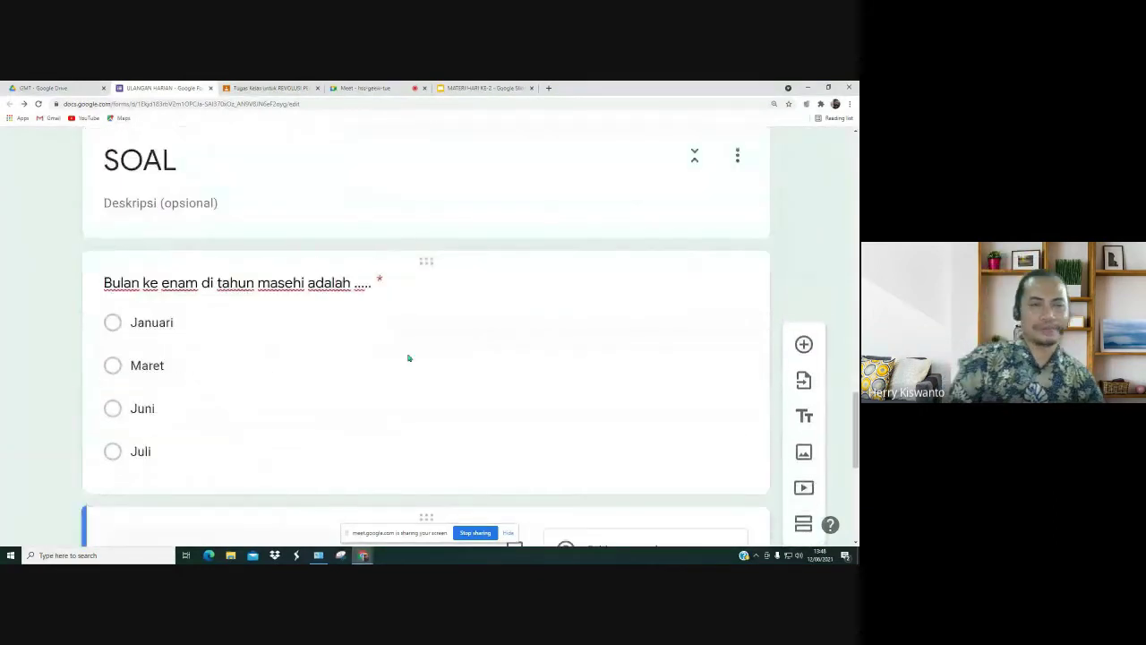
scroll(403, 350, "down", 5)
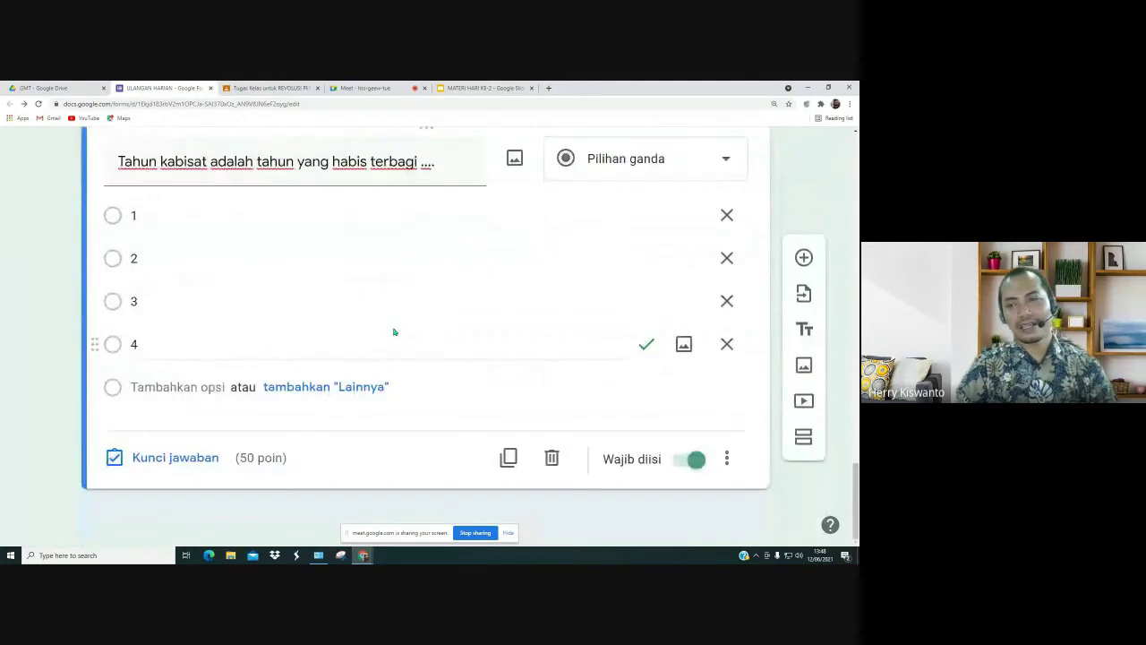
scroll(385, 329, "up", 10)
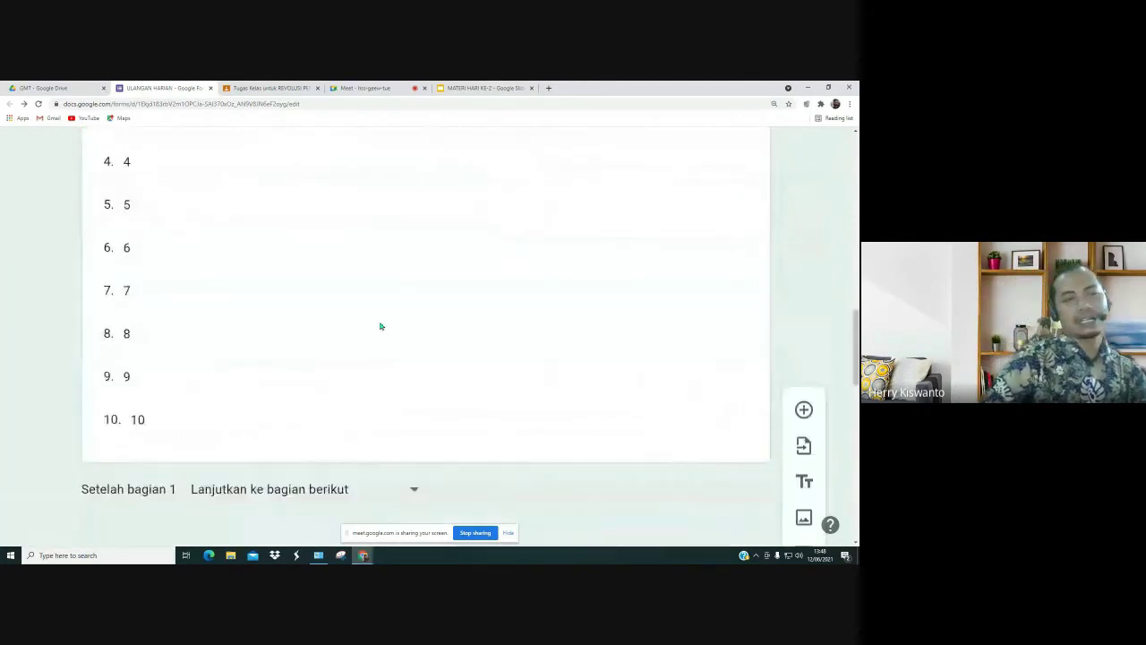
scroll(379, 326, "up", 10)
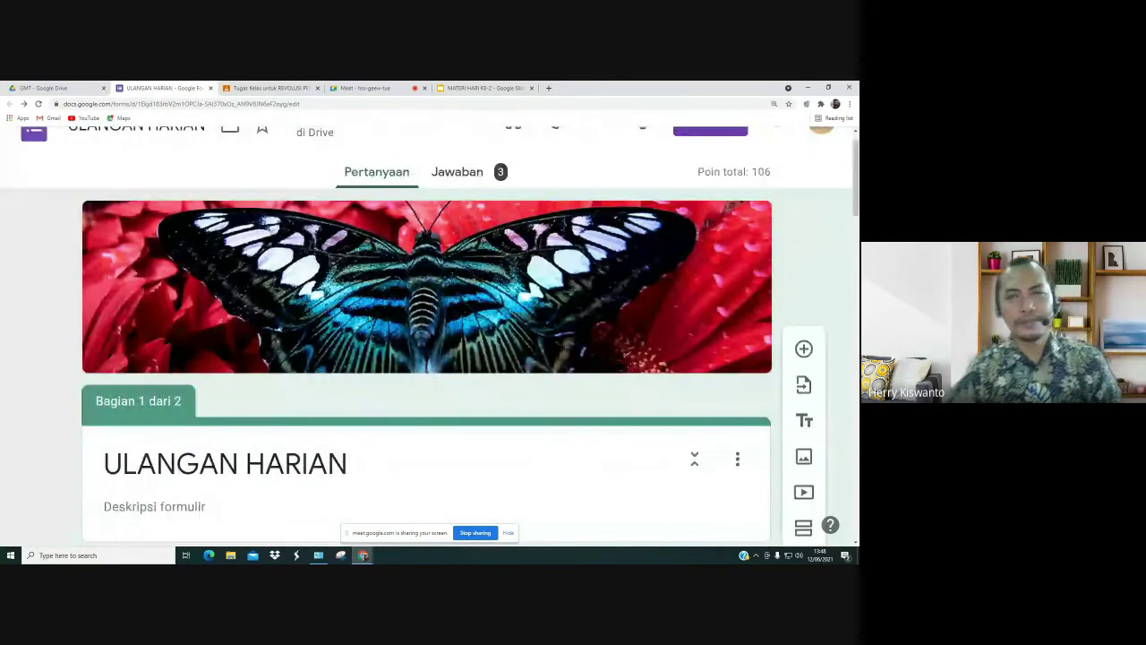
scroll(429, 339, "up", 1)
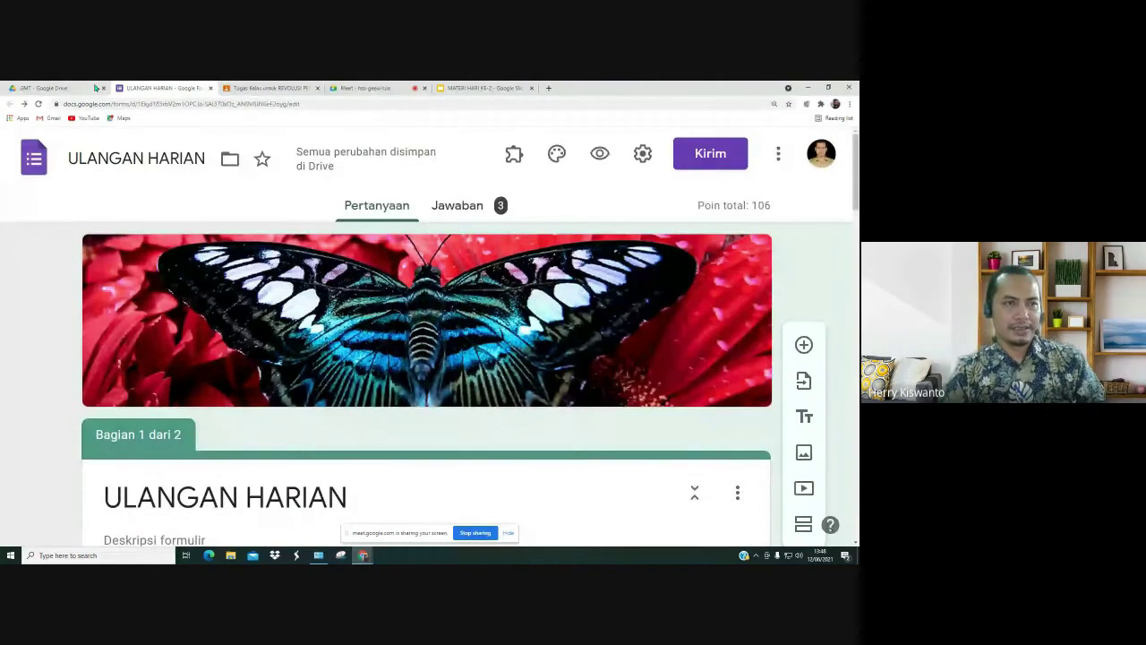
left_click(56, 87)
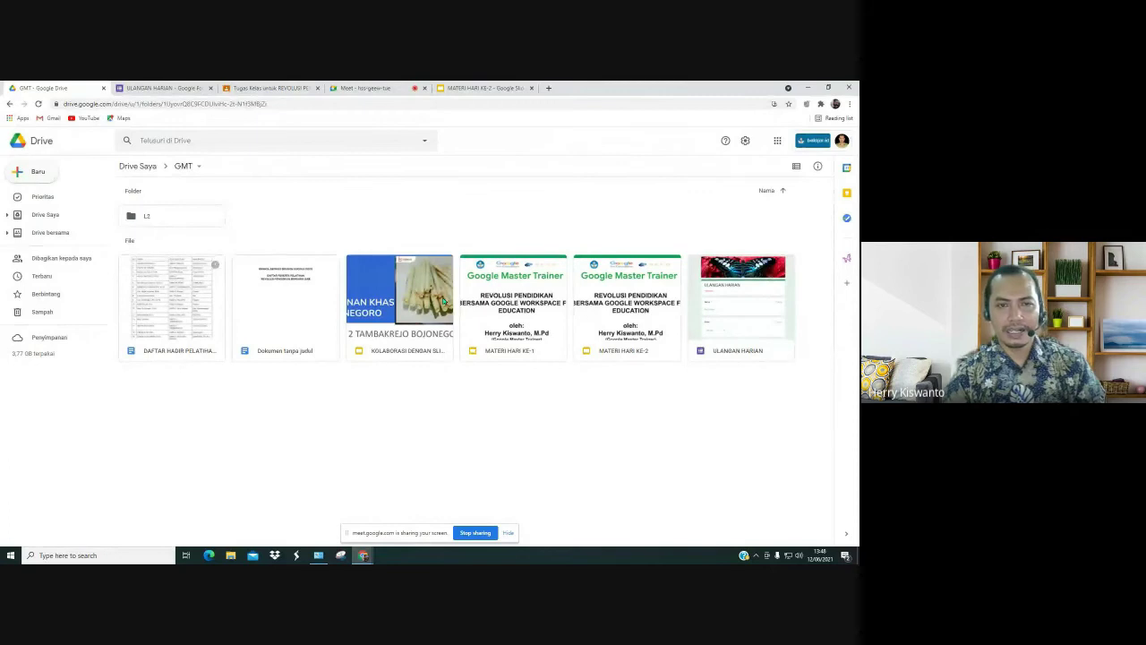
left_click(148, 89)
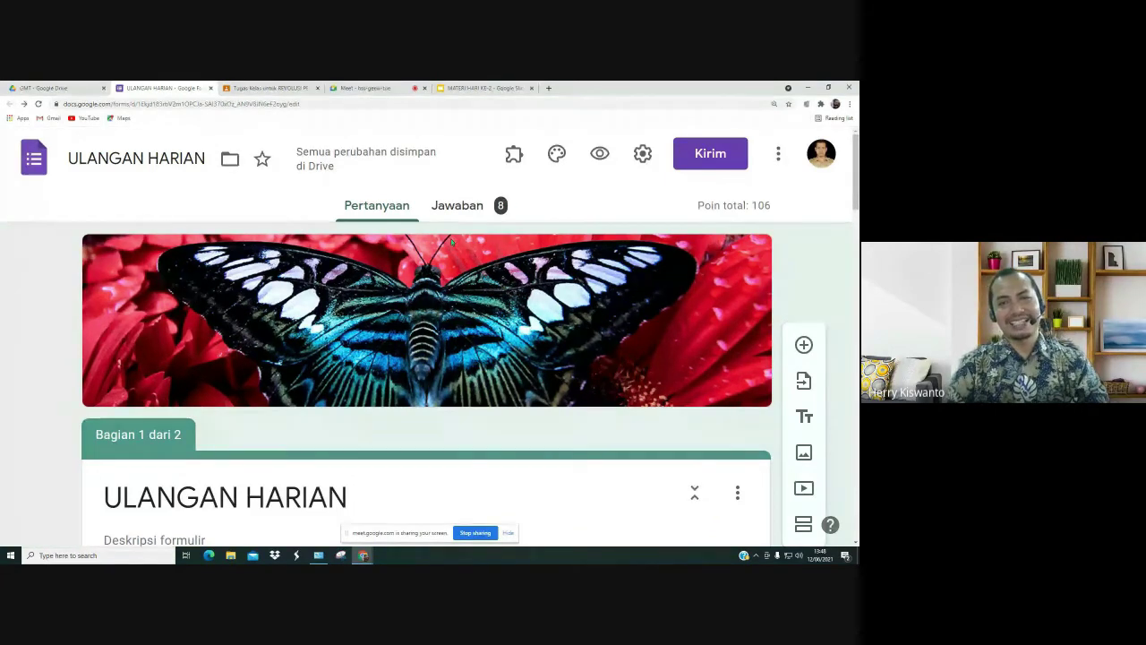
left_click(57, 90)
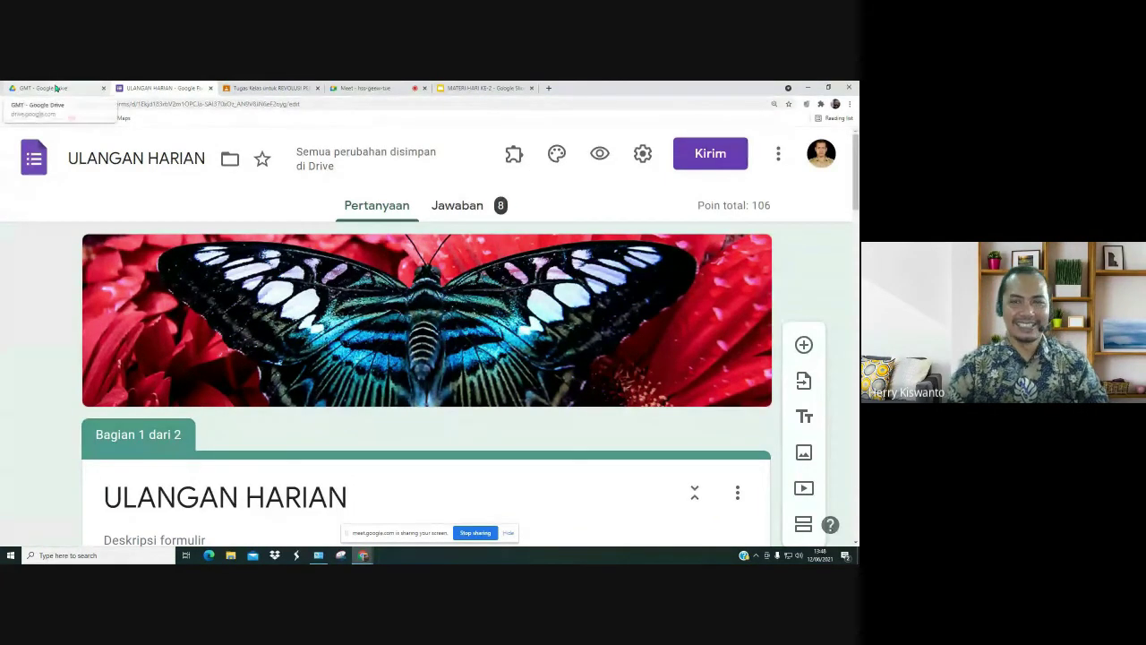
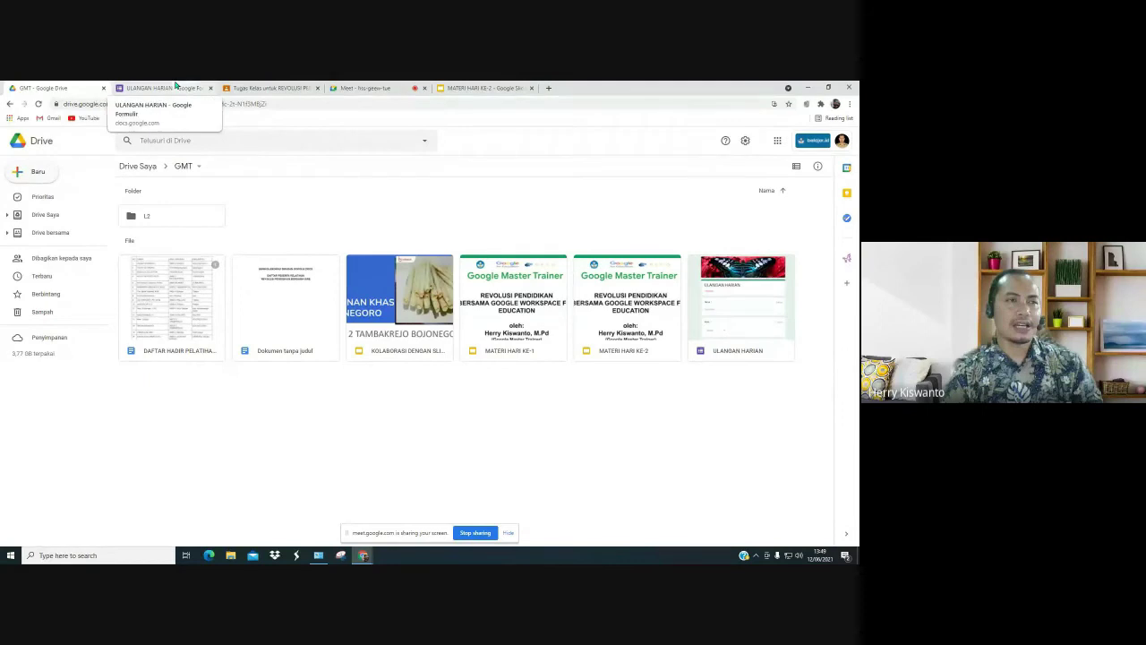
left_click(177, 87)
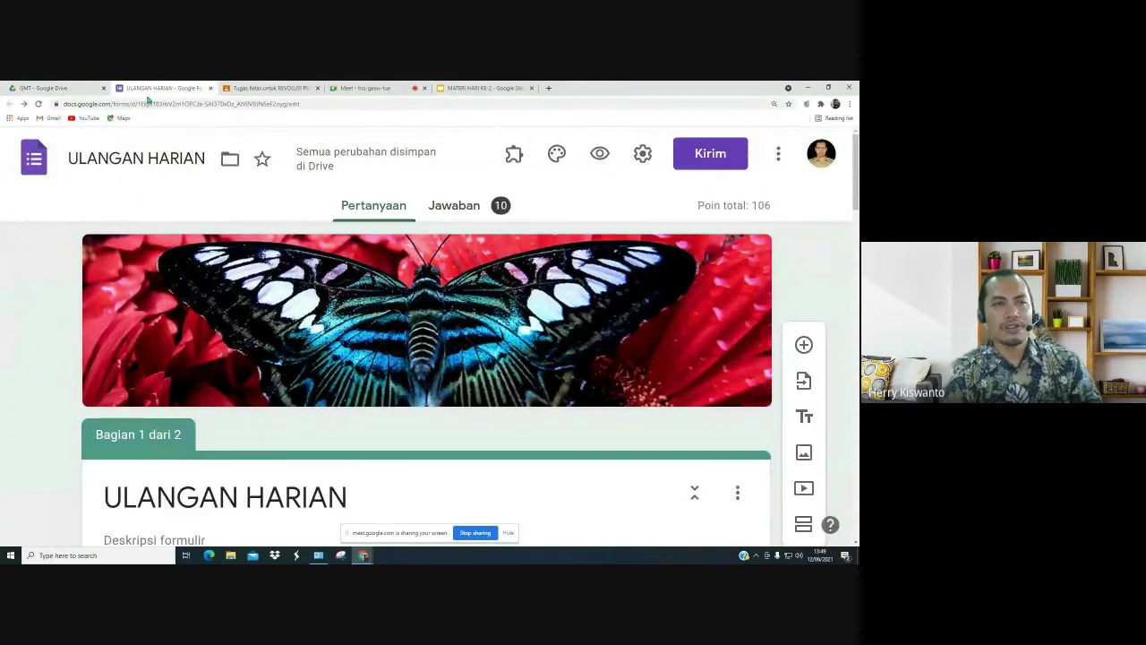
scroll(412, 399, "down", 1)
scroll(412, 398, "down", 10)
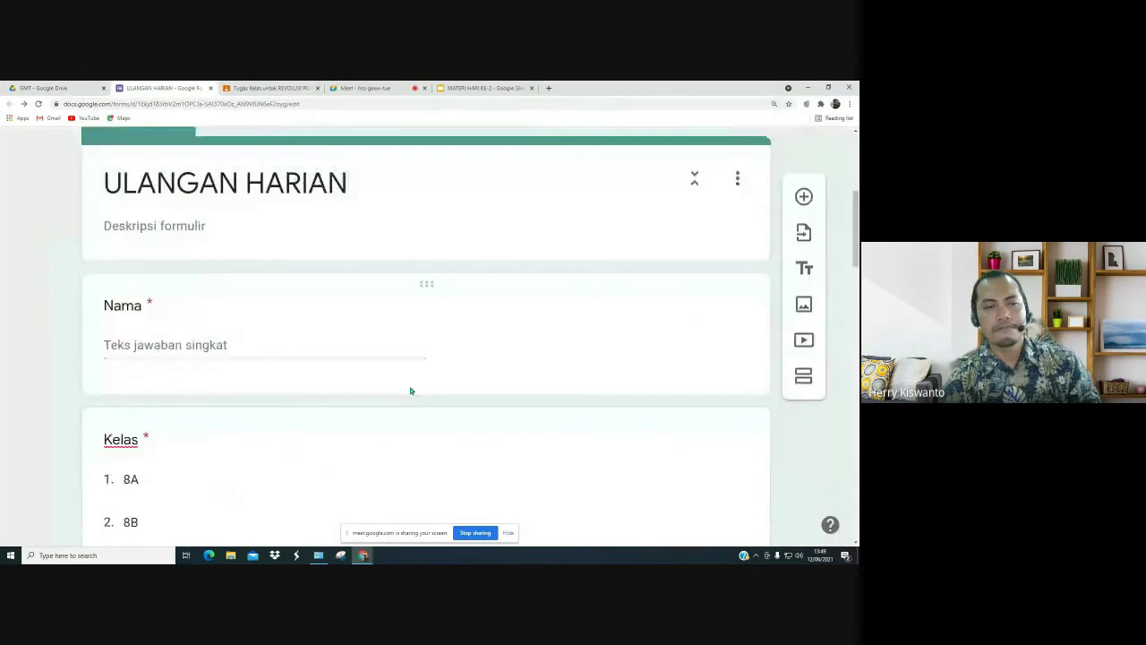
scroll(409, 385, "up", 10)
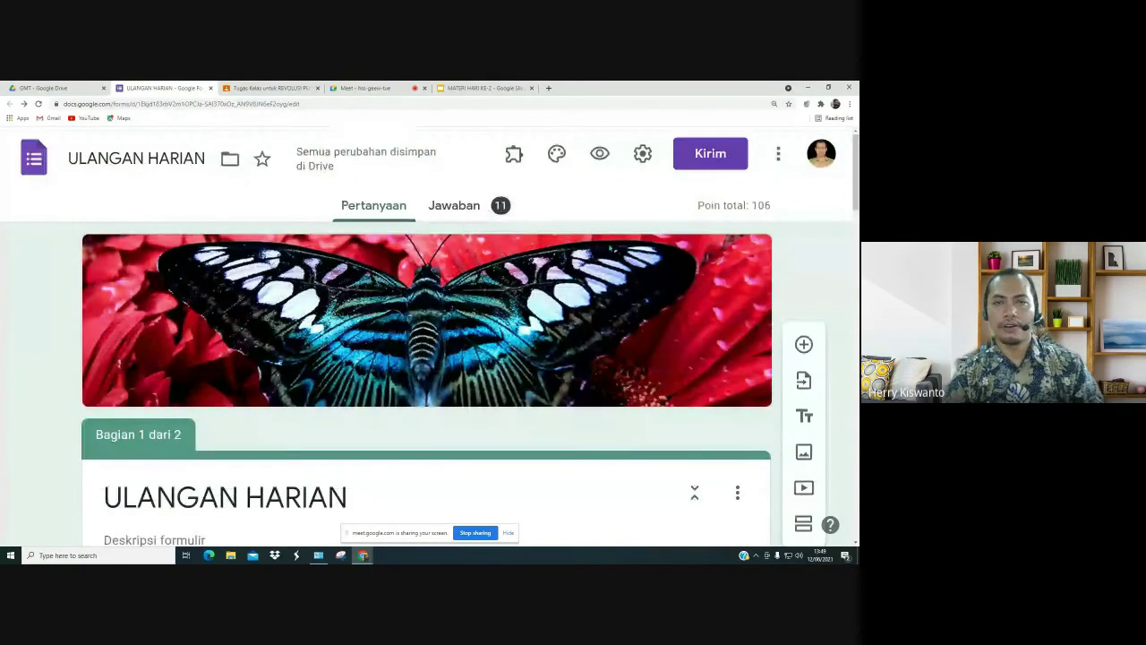
scroll(539, 239, "down", 1)
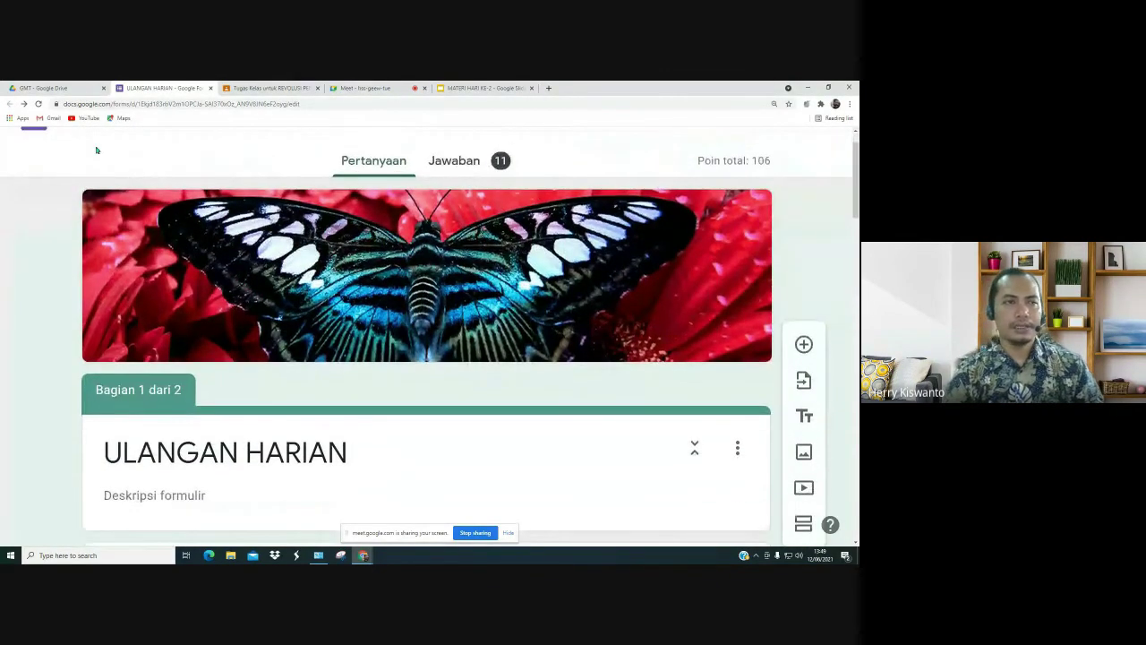
Step: Create a new blank Google Form in the GMT folder of Google Drive
left_click(45, 88)
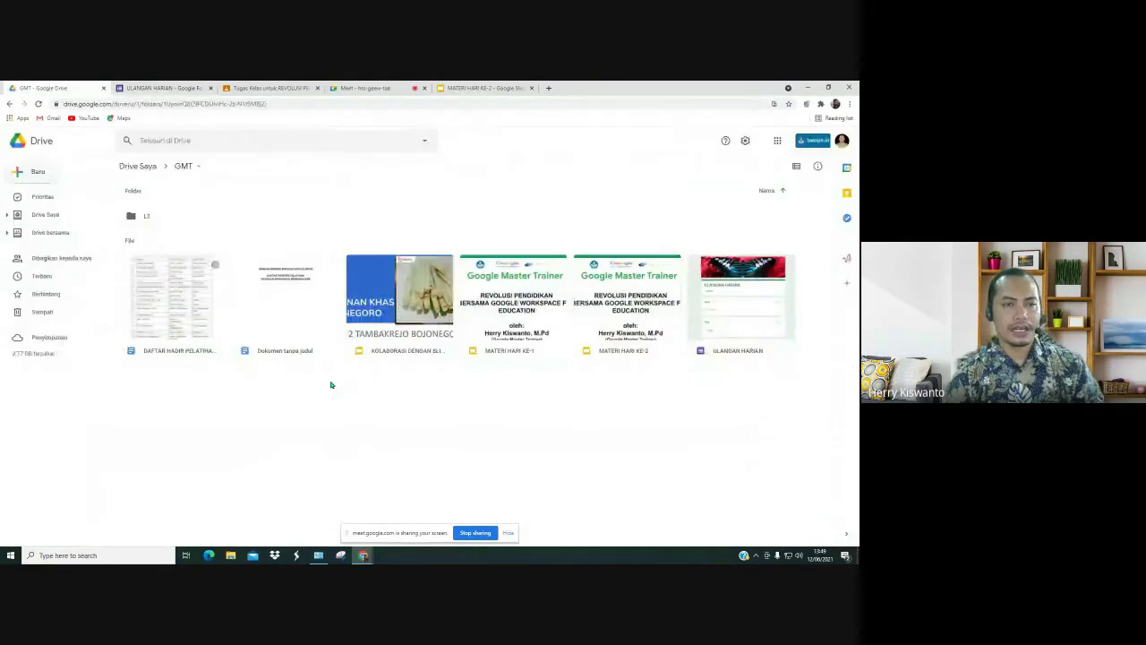
left_click(34, 171)
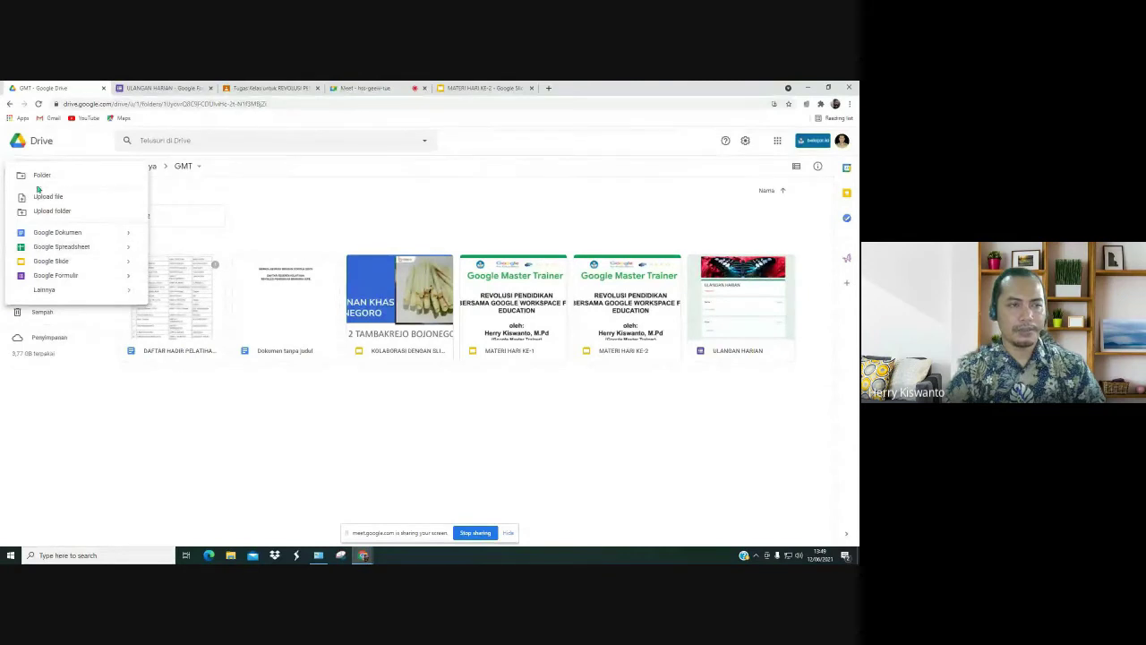
mouse_move(130, 234)
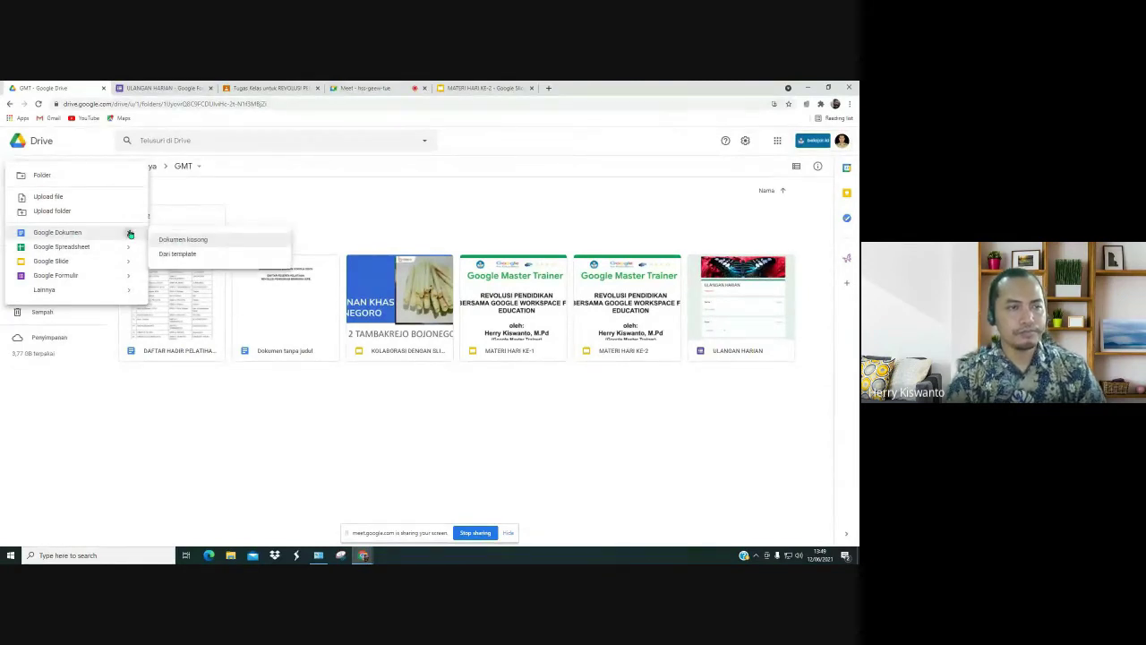
mouse_move(117, 275)
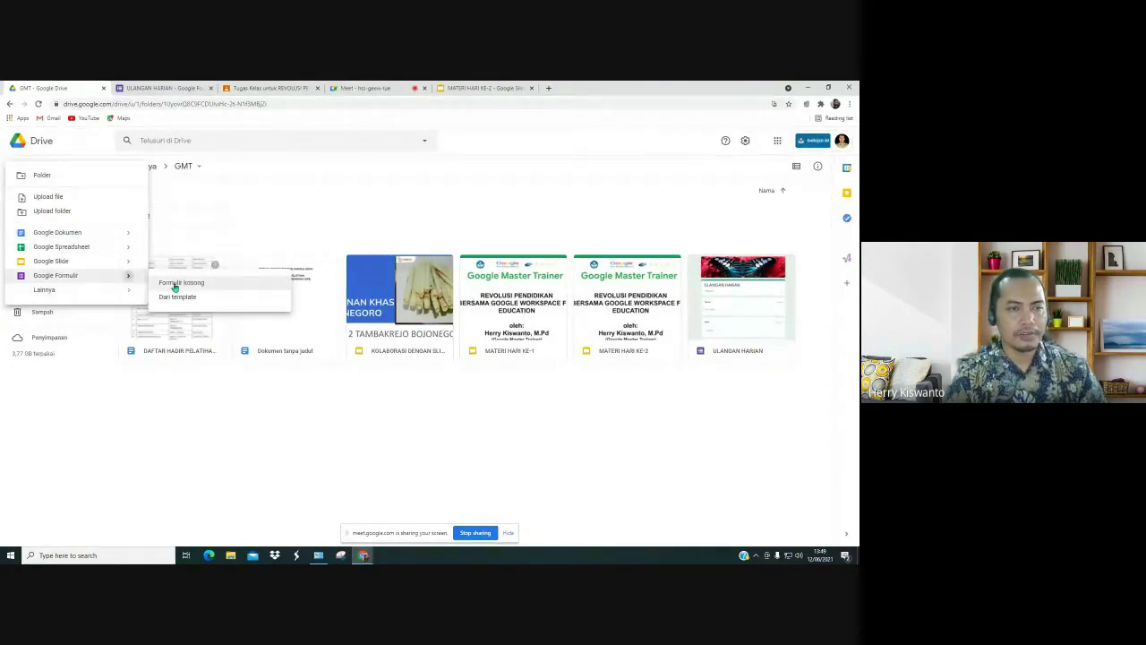
left_click(177, 284)
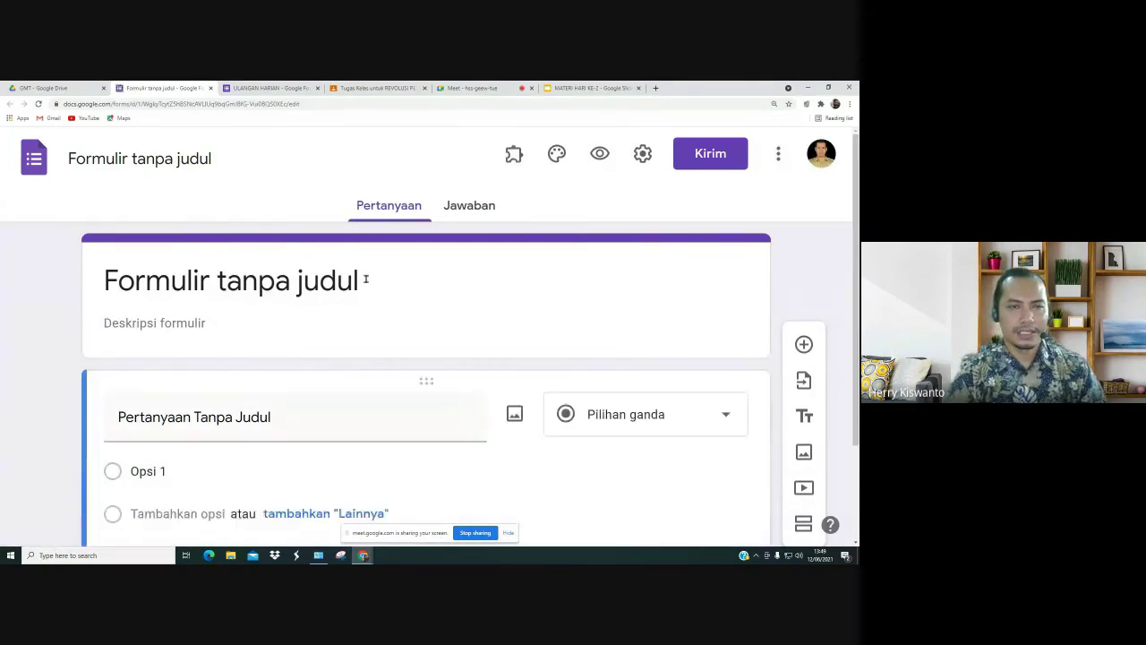
Step: Replace the new form's default title with NONTON VIDEO
left_click(366, 279)
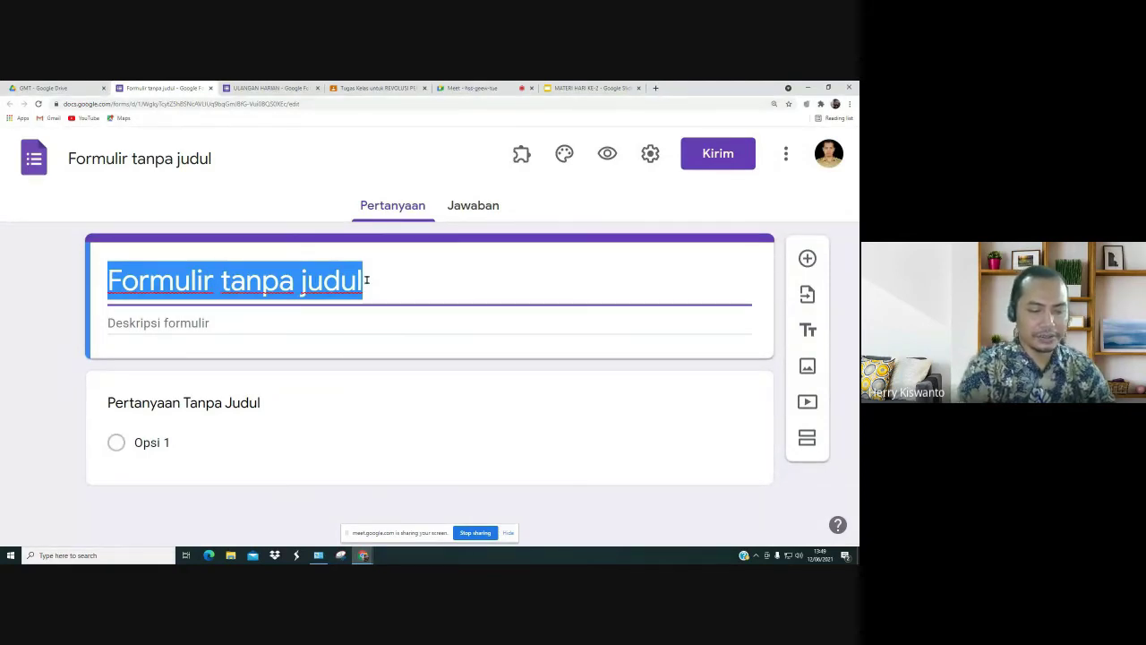
type("n")
key("BackSpace")
type("NONTON VIDEO")
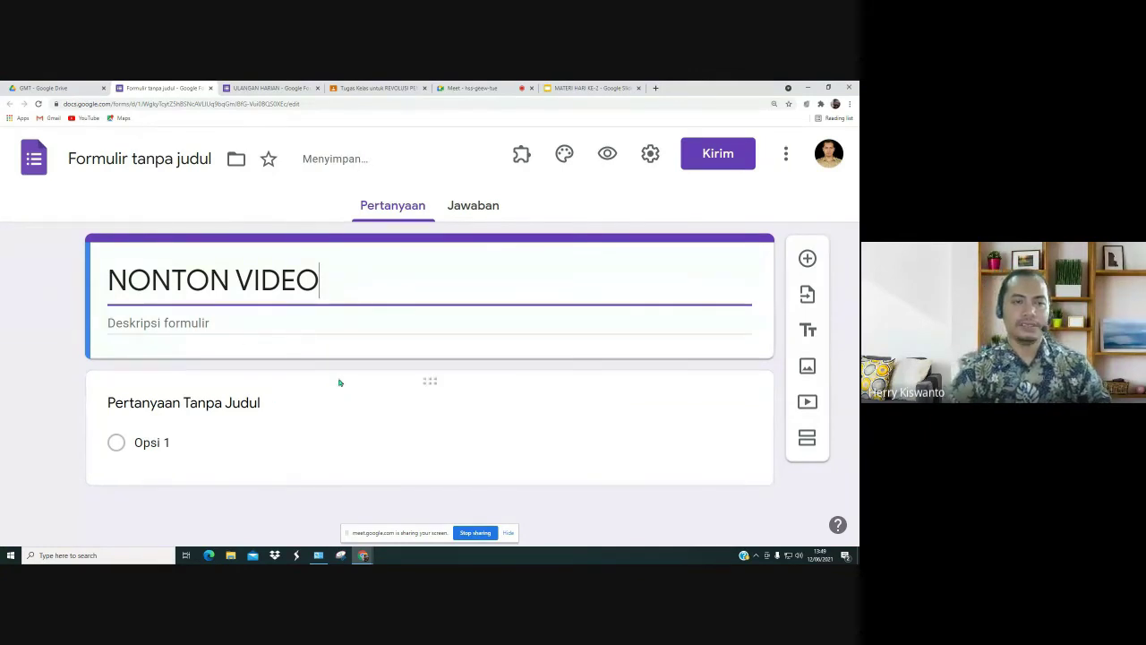
Step: Name the form file NONTON VIDEO to match its title, and open the first question's text for editing
left_click(236, 405)
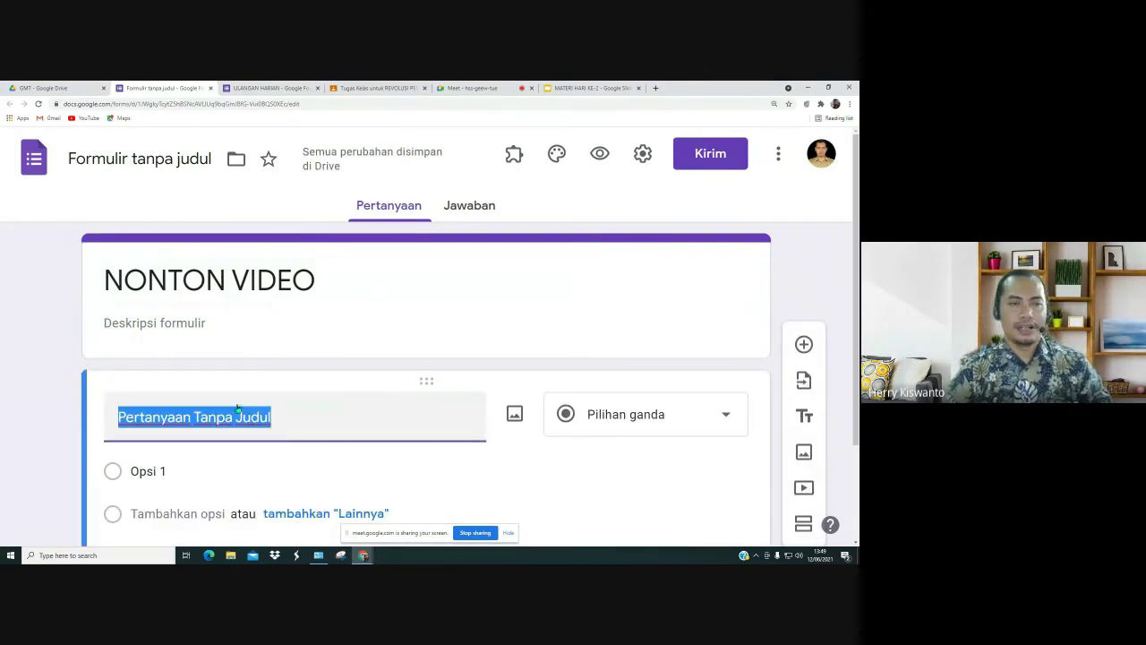
left_click(141, 277)
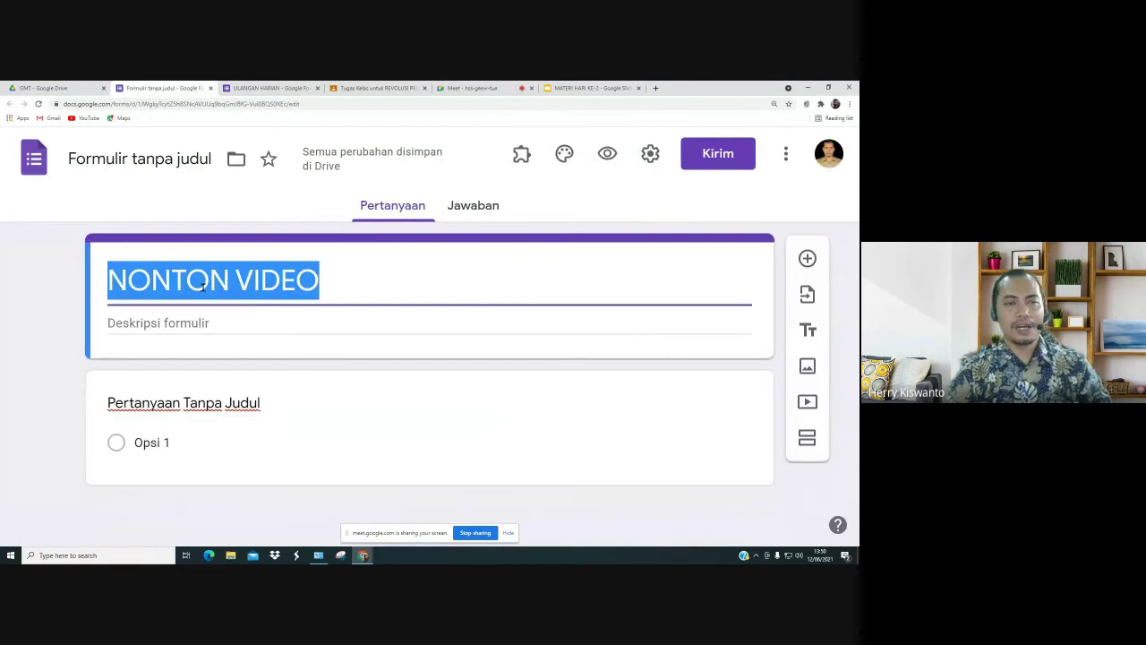
left_click(327, 284)
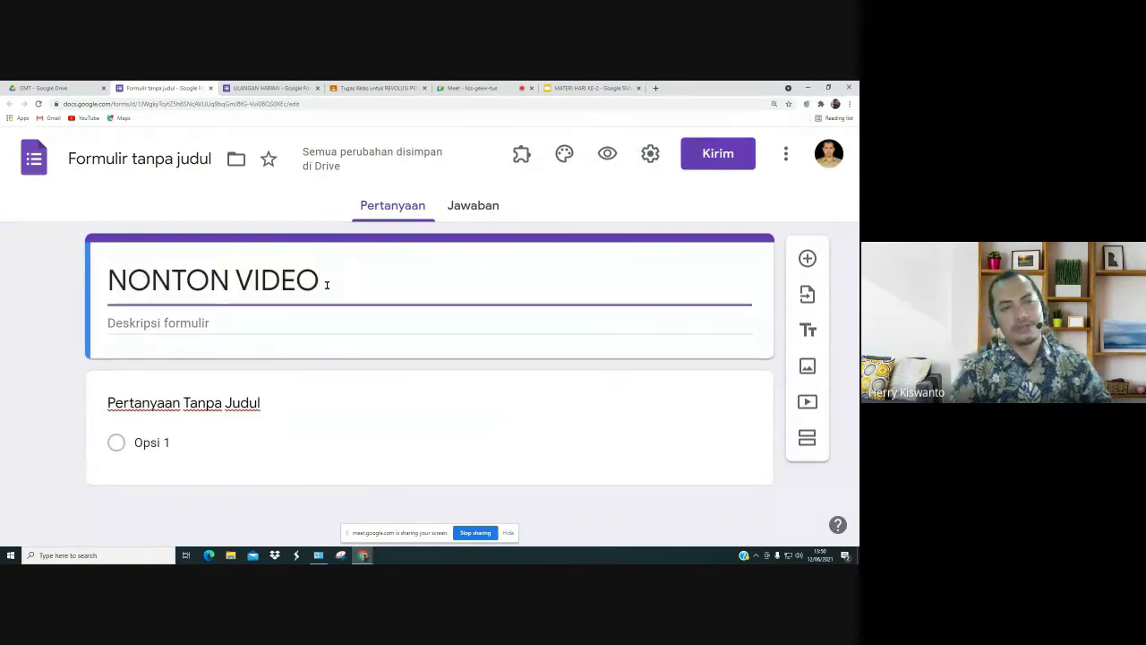
left_click(183, 154)
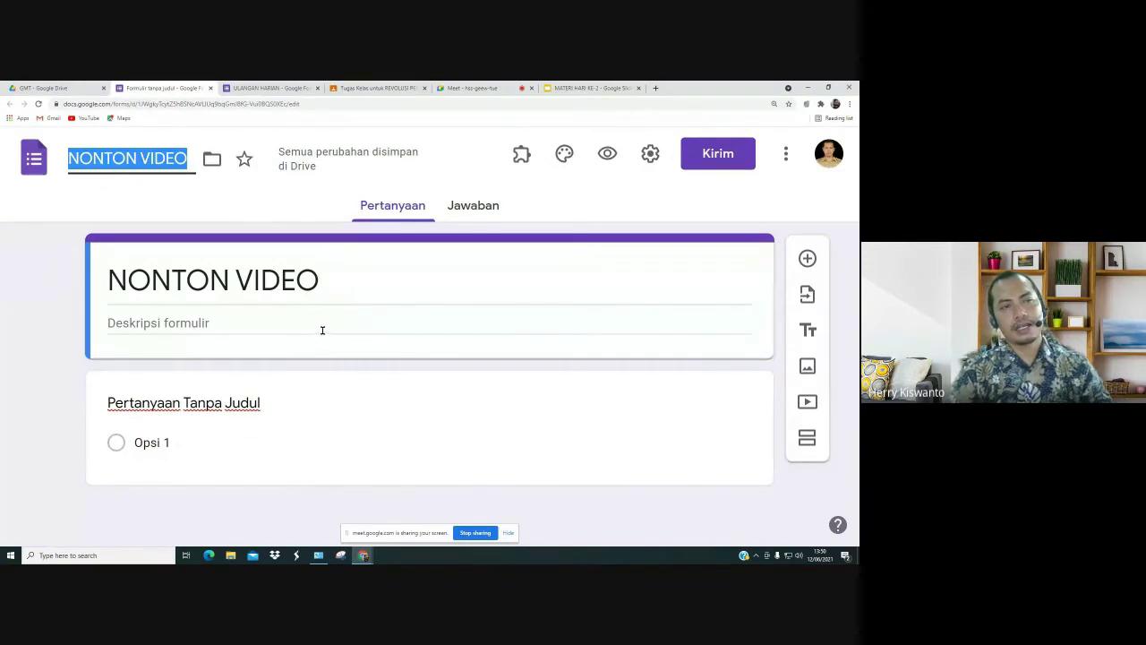
left_click(276, 386)
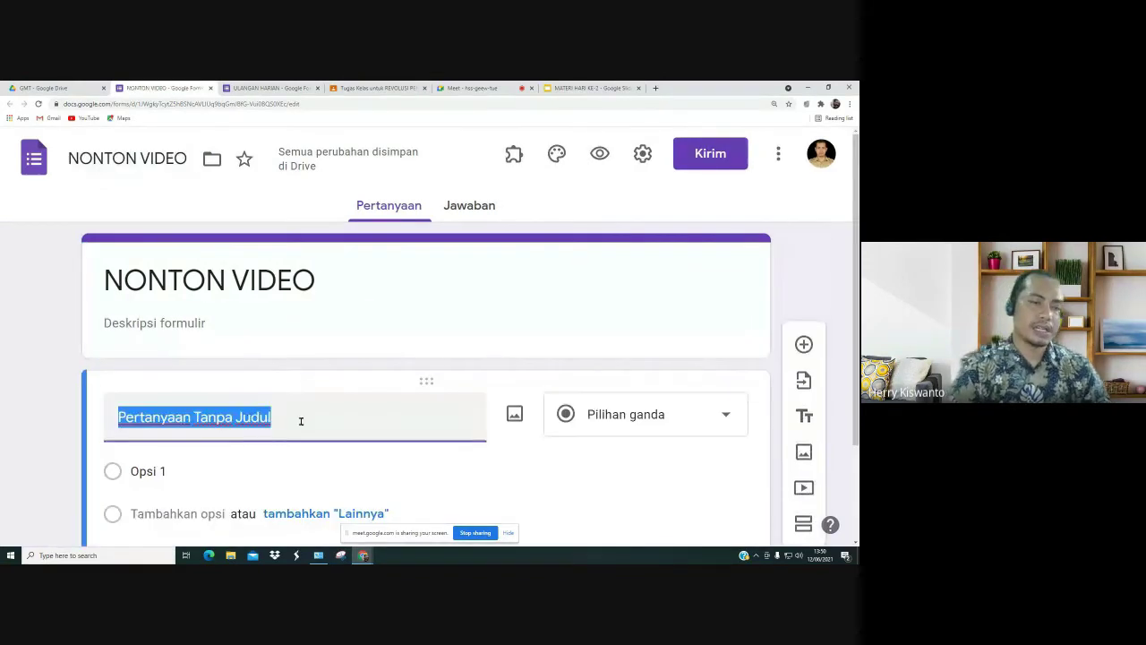
type("nAMA")
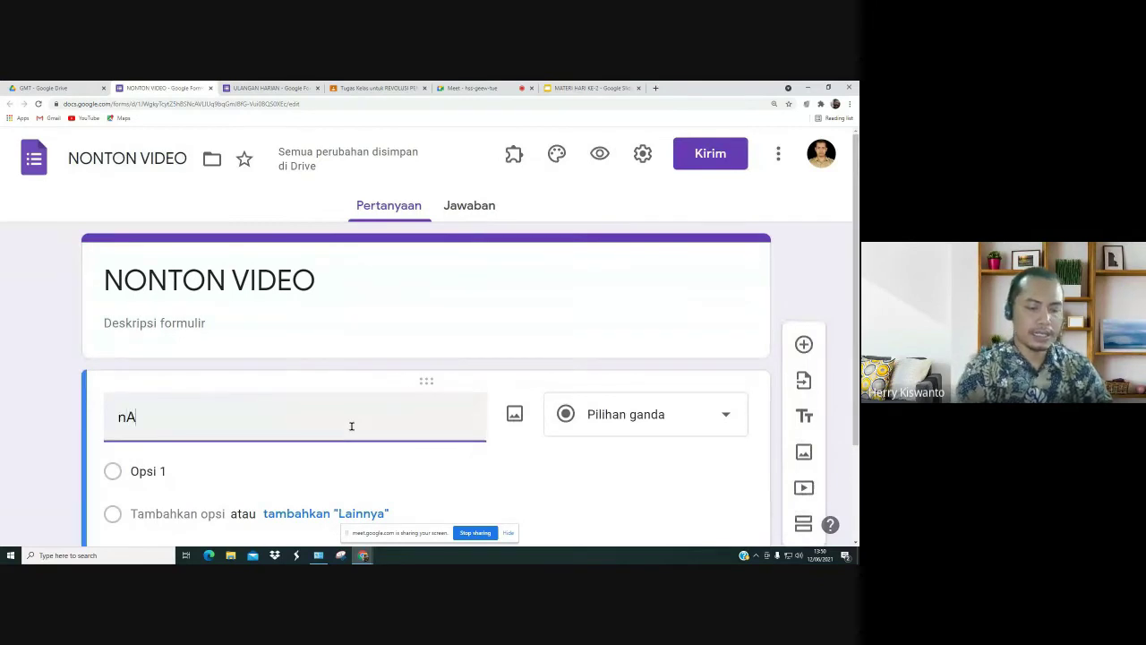
key("BackSpace")
key("BackSpace")
key("BackSpace")
key("BackSpace")
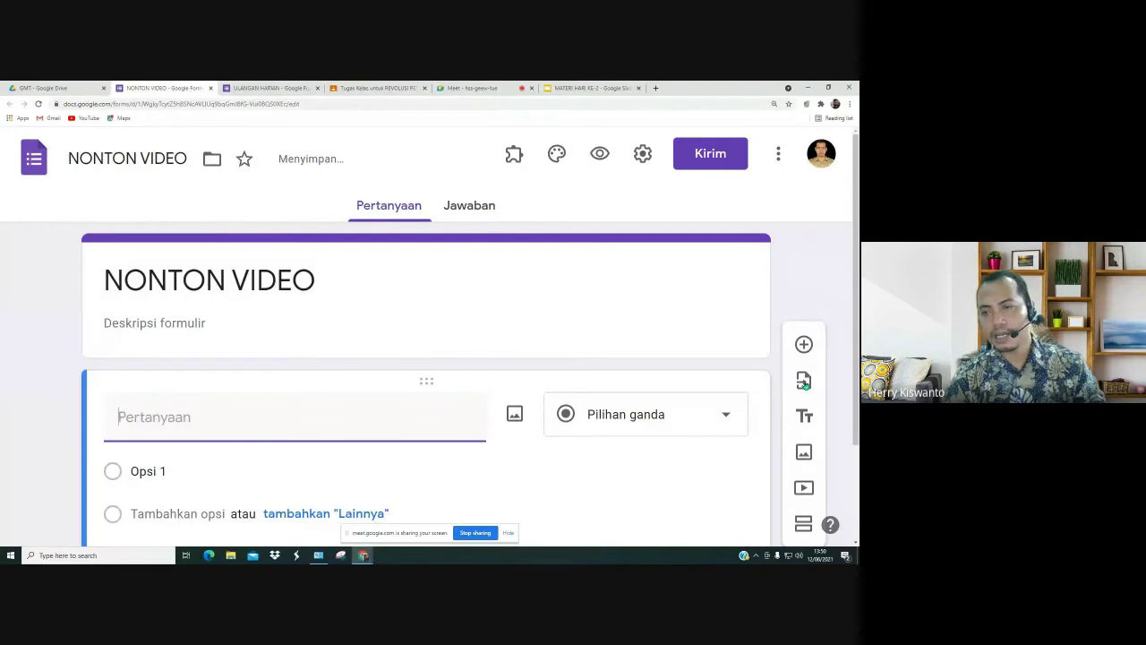
Step: Choose the ULANGAN HARIAN form as the source for importing questions
left_click(804, 380)
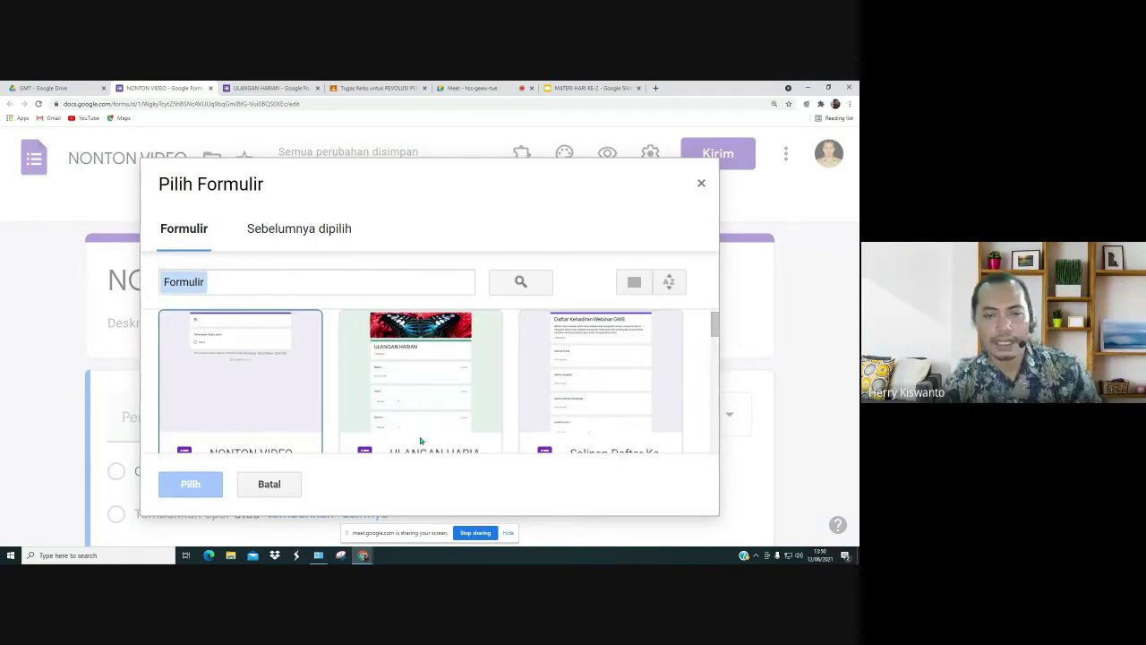
scroll(422, 440, "down", 2)
left_click(418, 371)
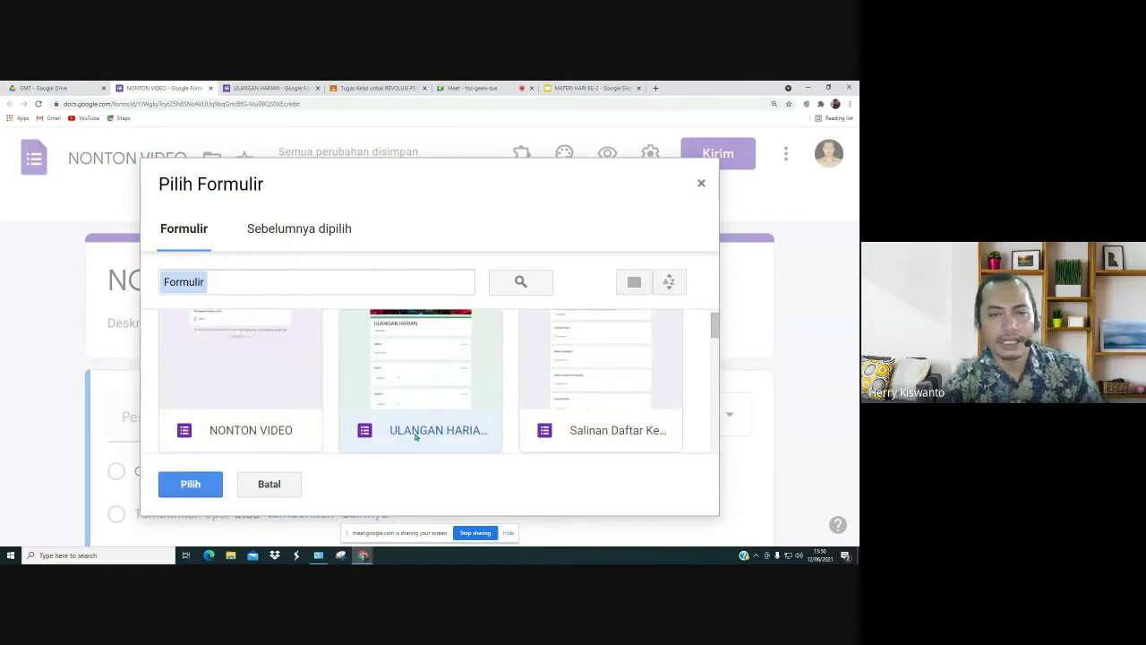
left_click(190, 484)
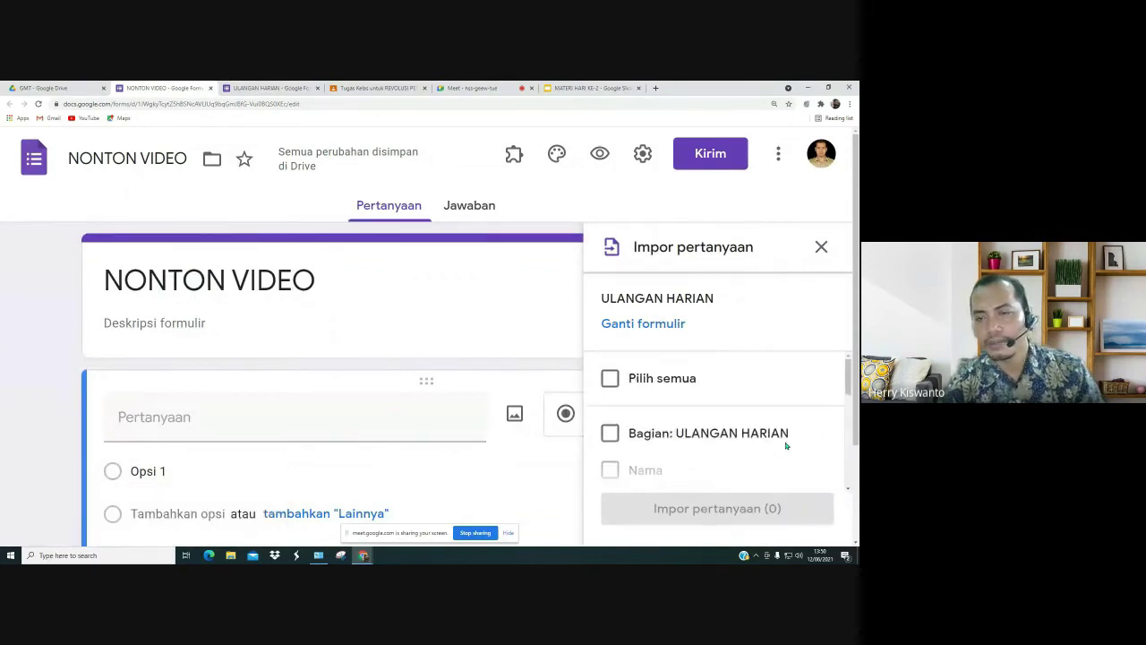
Step: Import only the Nama, Kelas and Nomor questions from ULANGAN HARIAN
scroll(786, 445, "down", 2)
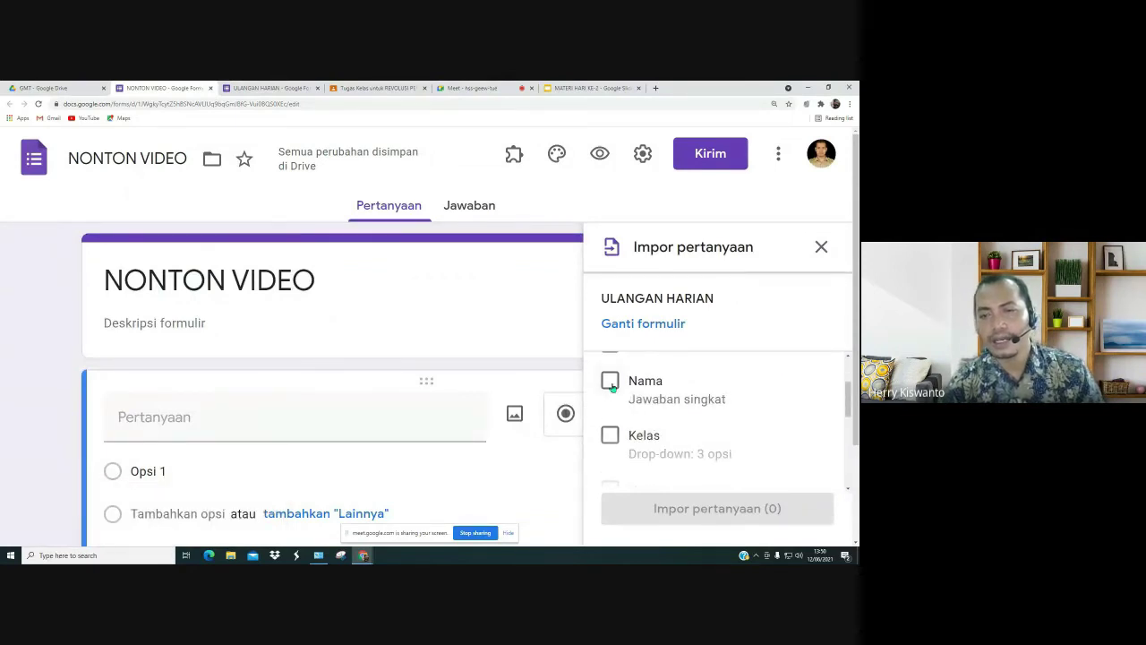
left_click(611, 385)
left_click(610, 436)
scroll(609, 420, "down", 2)
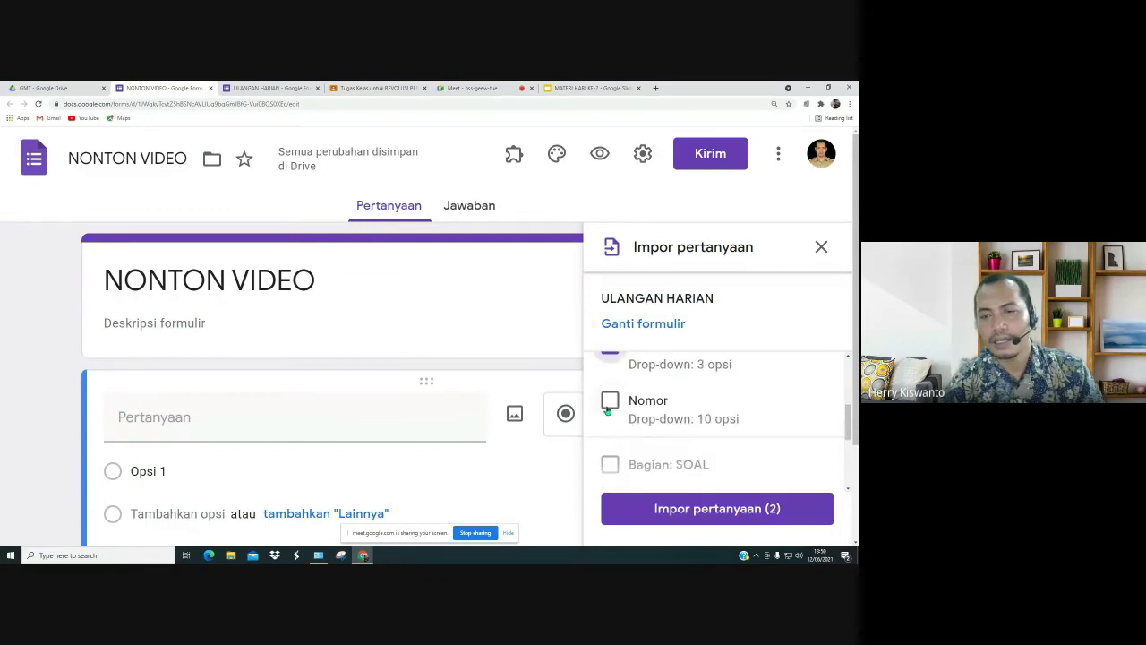
left_click(609, 401)
left_click(720, 511)
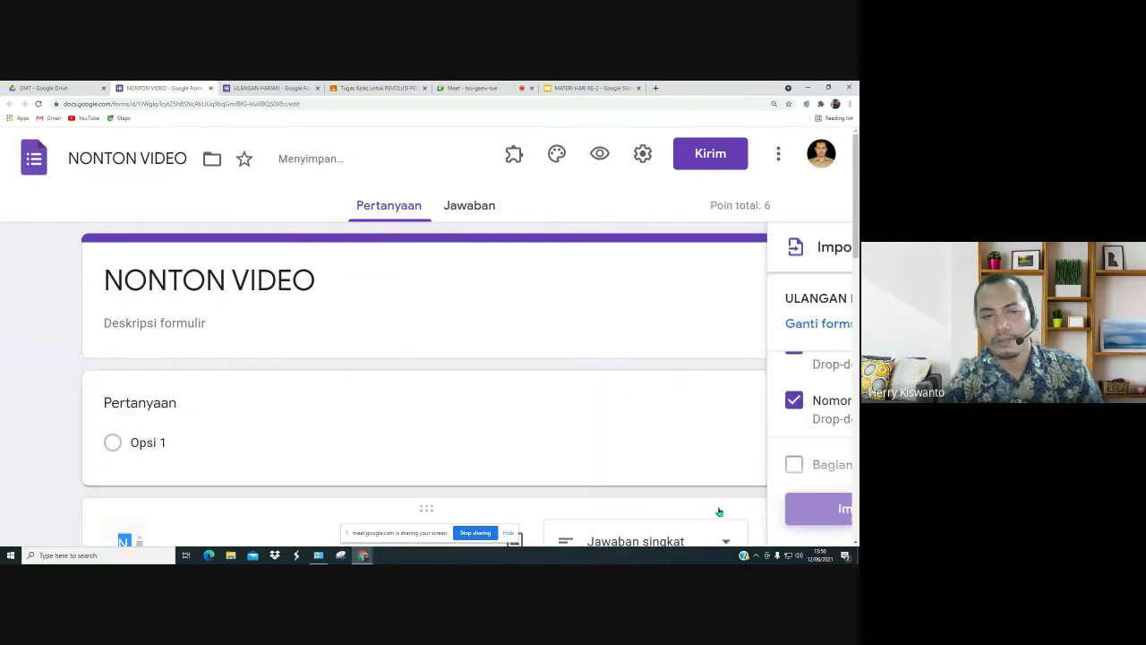
Step: Delete the blank multiple-choice question above the imported Nama question
scroll(264, 416, "down", 2)
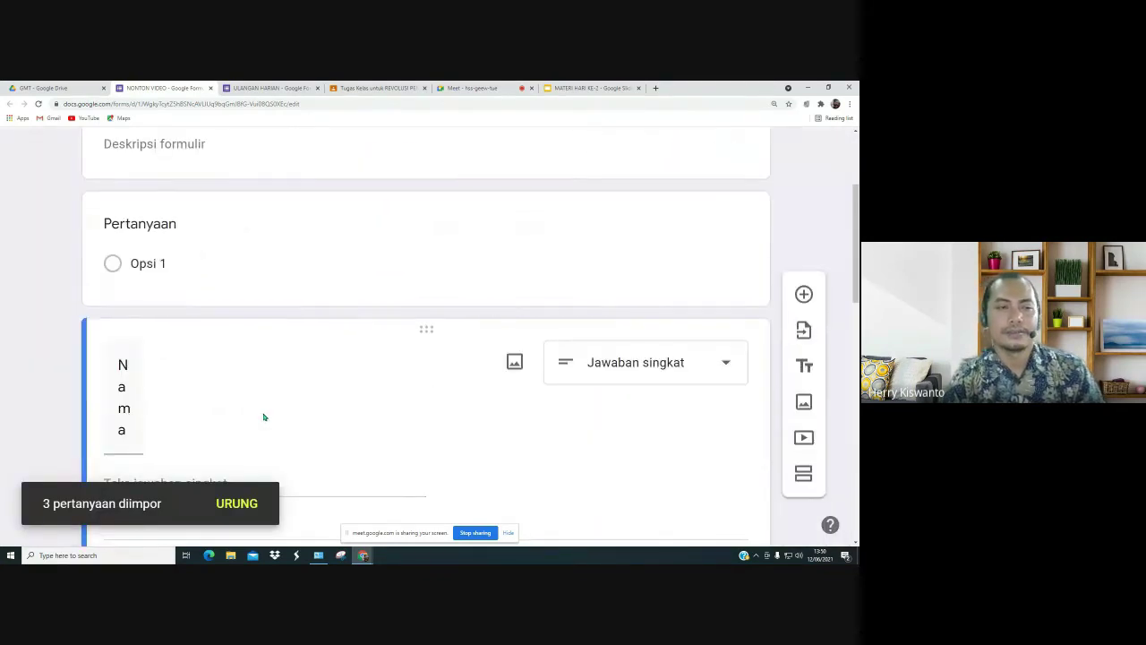
scroll(263, 415, "down", 4)
scroll(263, 414, "down", 4)
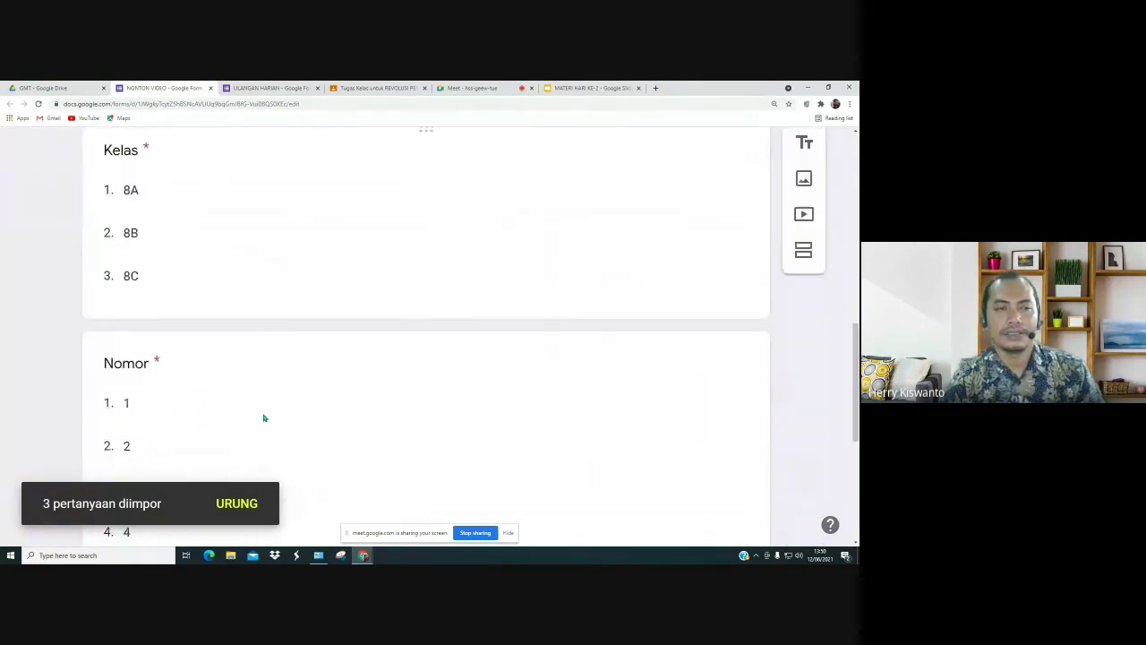
scroll(263, 414, "up", 8)
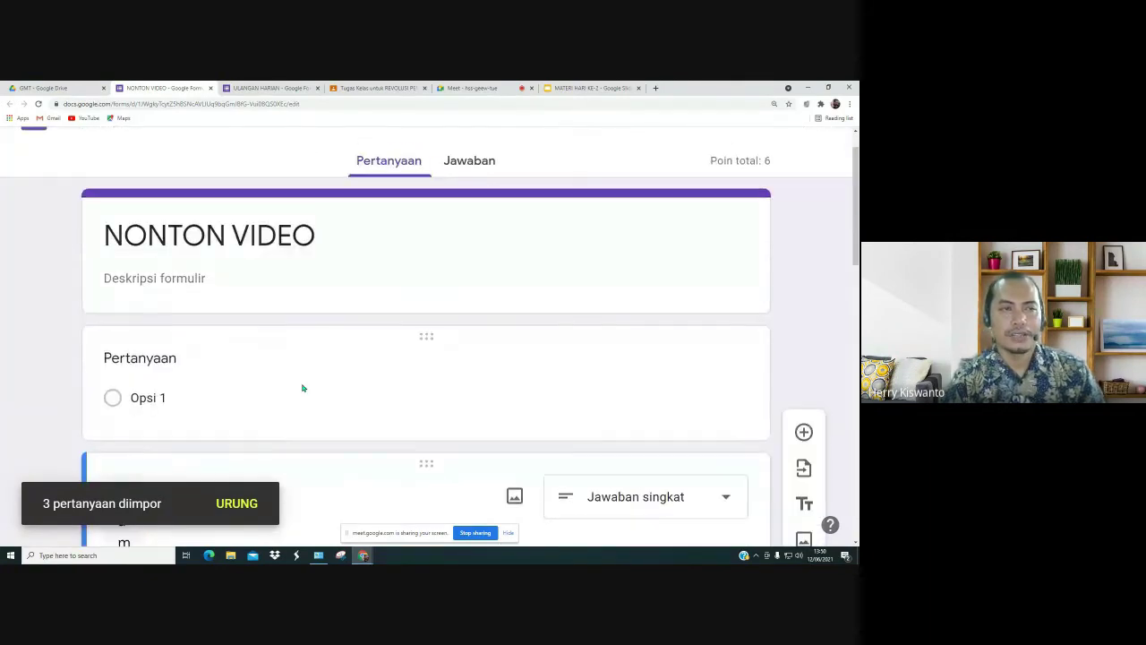
left_click(303, 390)
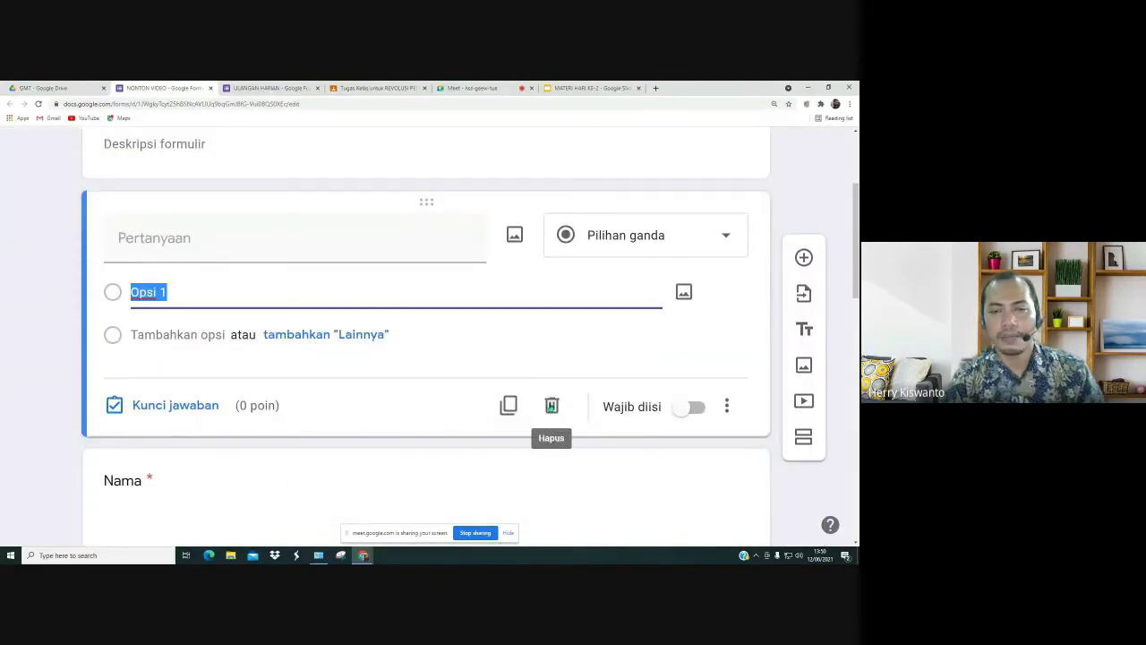
left_click(551, 406)
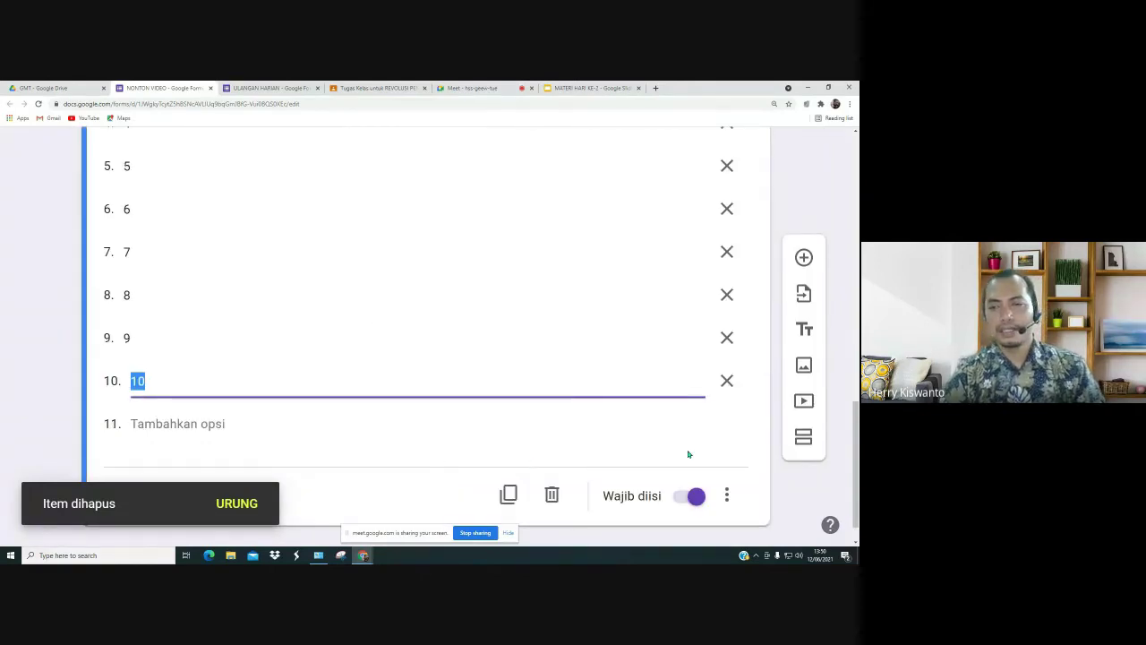
Step: Add a second section titled VIDEO GERHANA MATAHARI after the Nomor question and open its description for editing
left_click(803, 436)
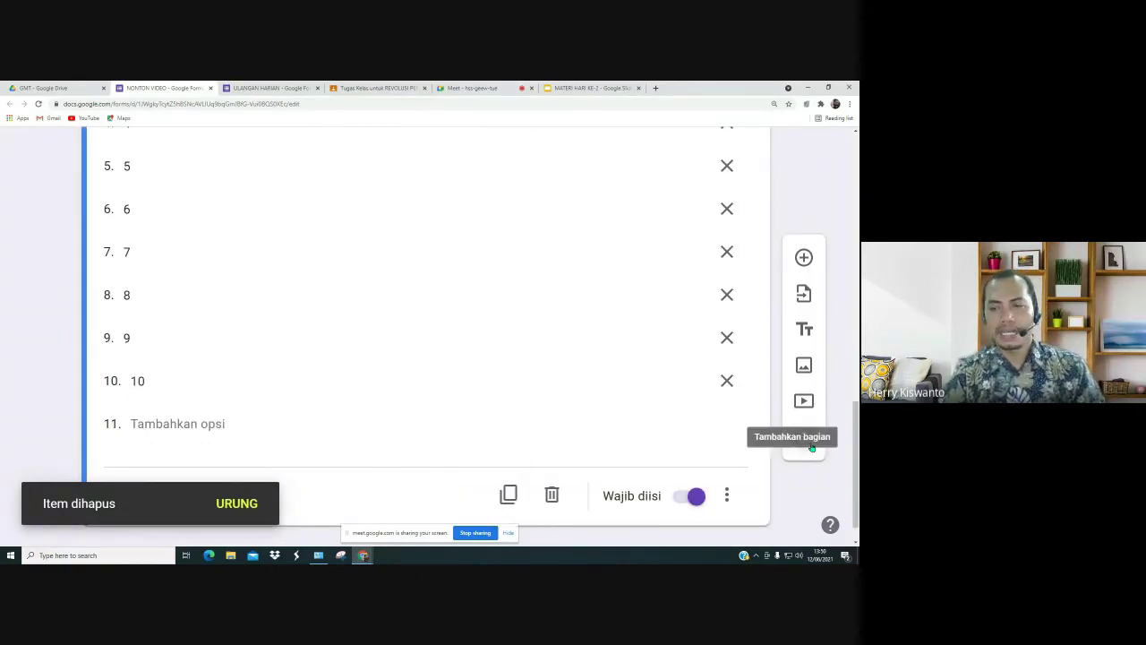
scroll(356, 483, "down", 2)
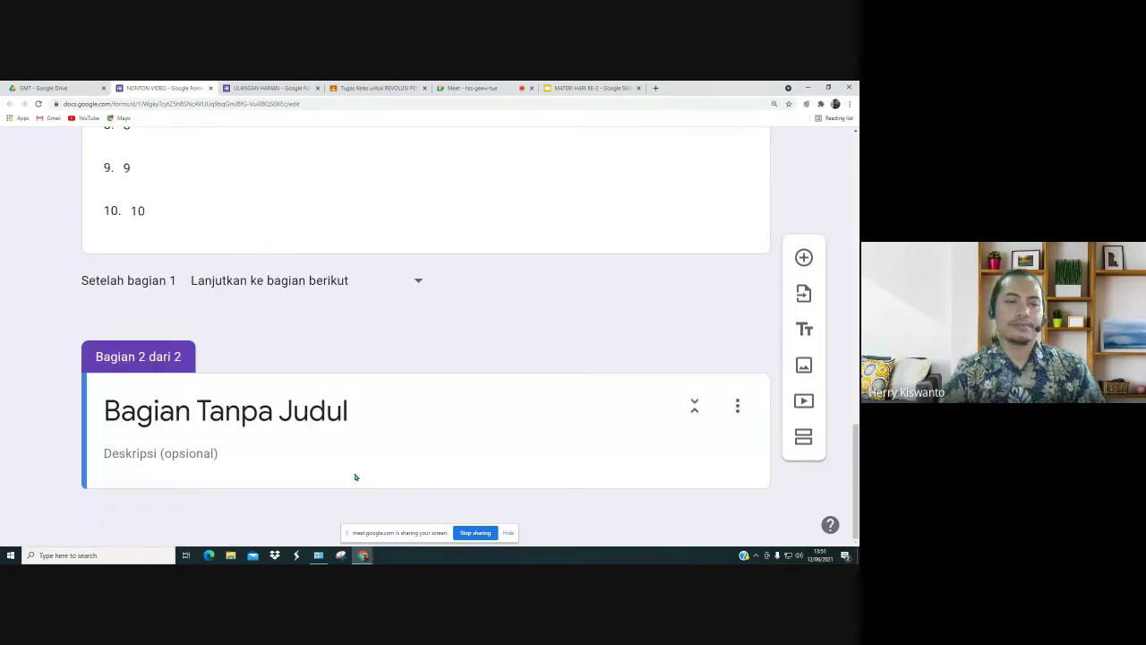
left_click(348, 410)
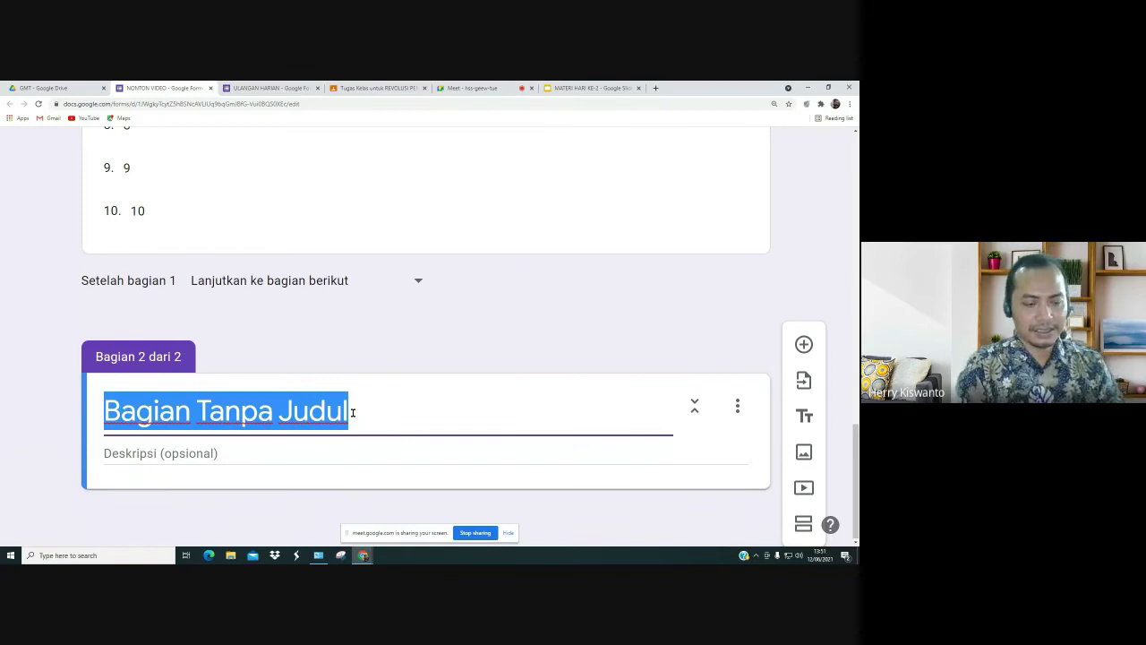
type("GERHA")
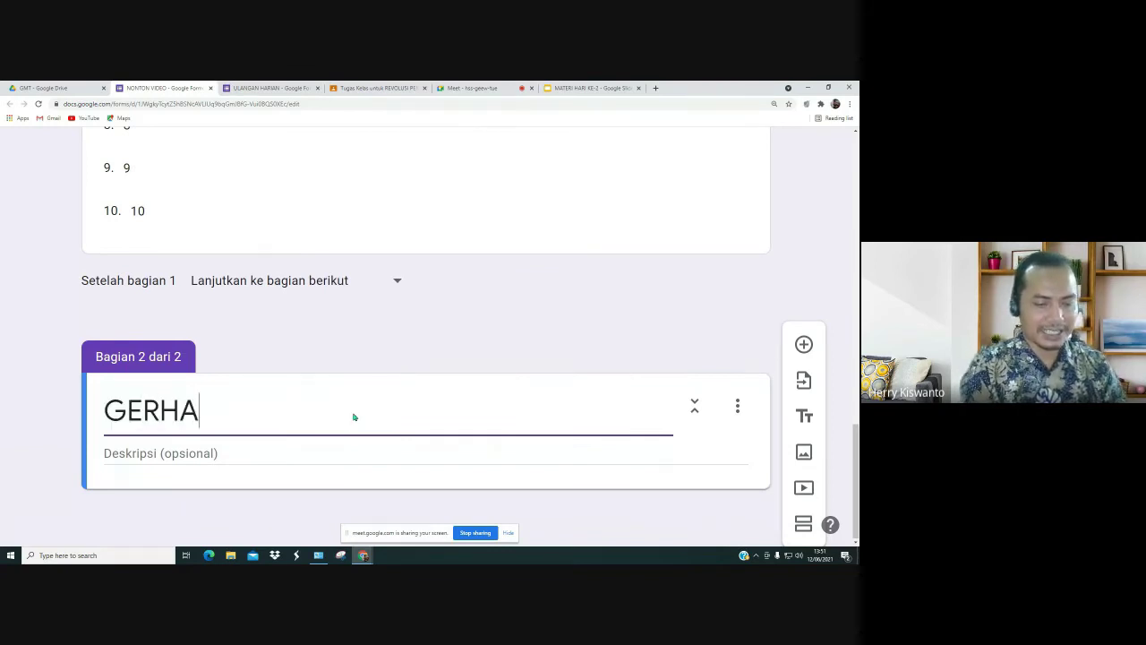
type("NA MA")
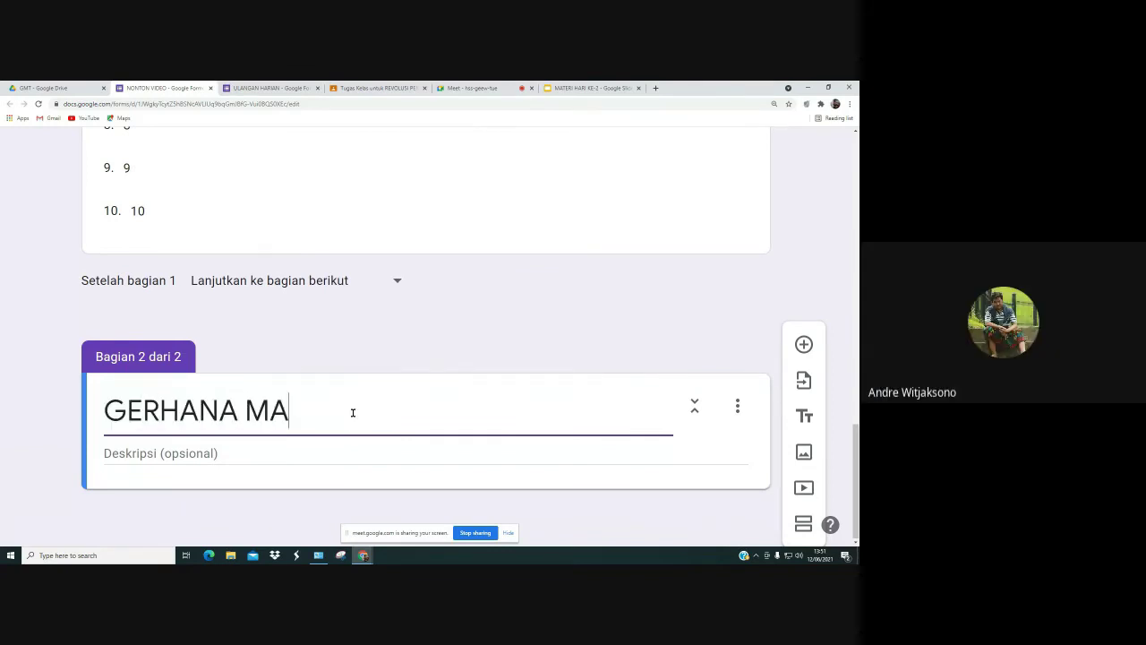
type("TAHARI")
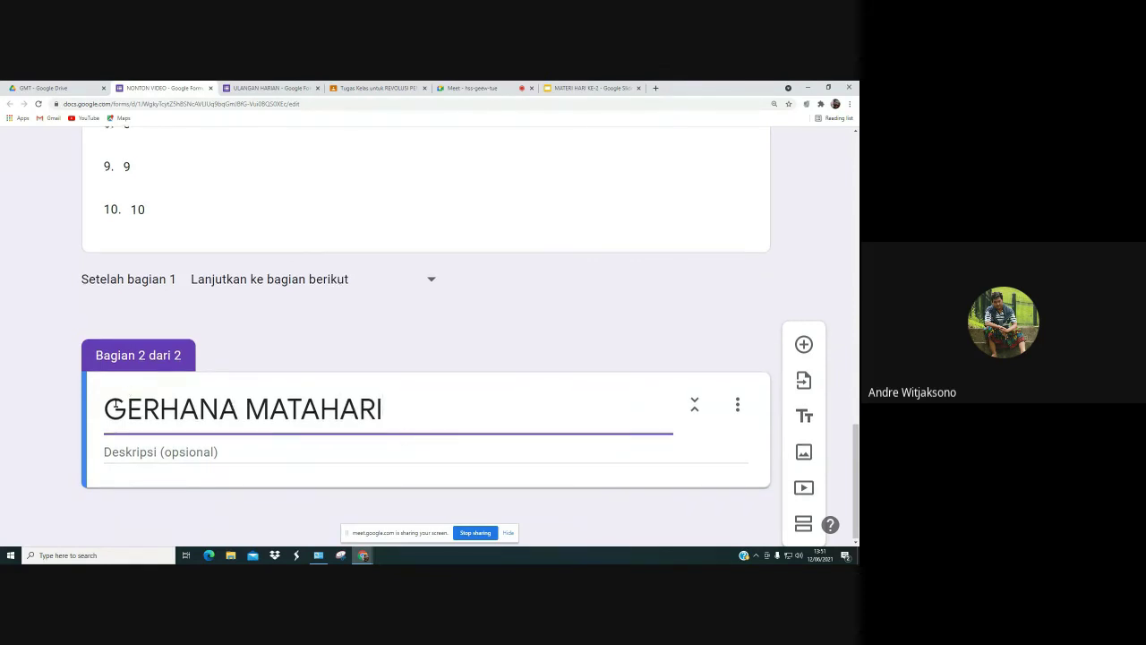
type("VIDEO")
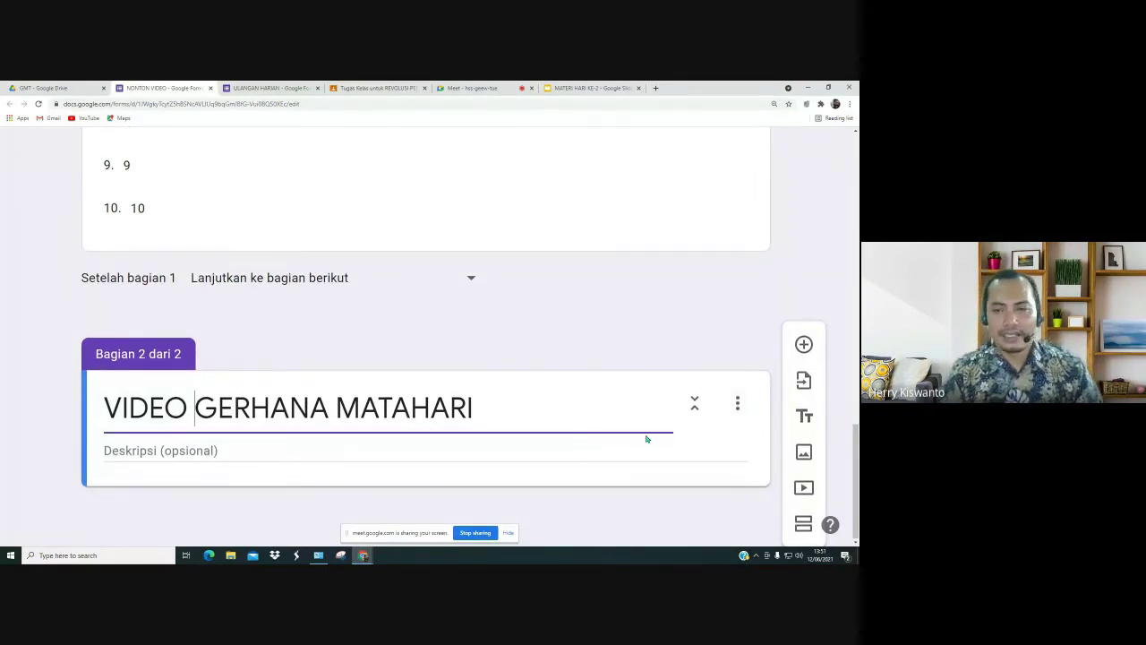
left_click(287, 446)
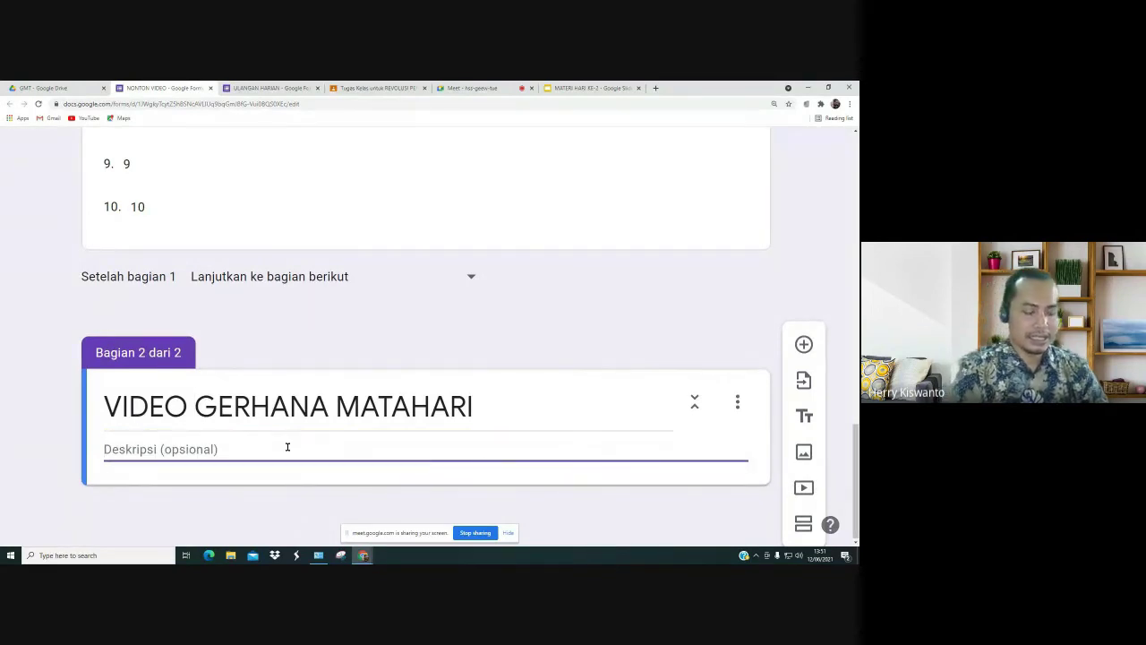
type("sILAHKAN")
key("BackSpace")
key("BackSpace")
key("BackSpace")
key("BackSpace")
key("BackSpace")
key("BackSpace")
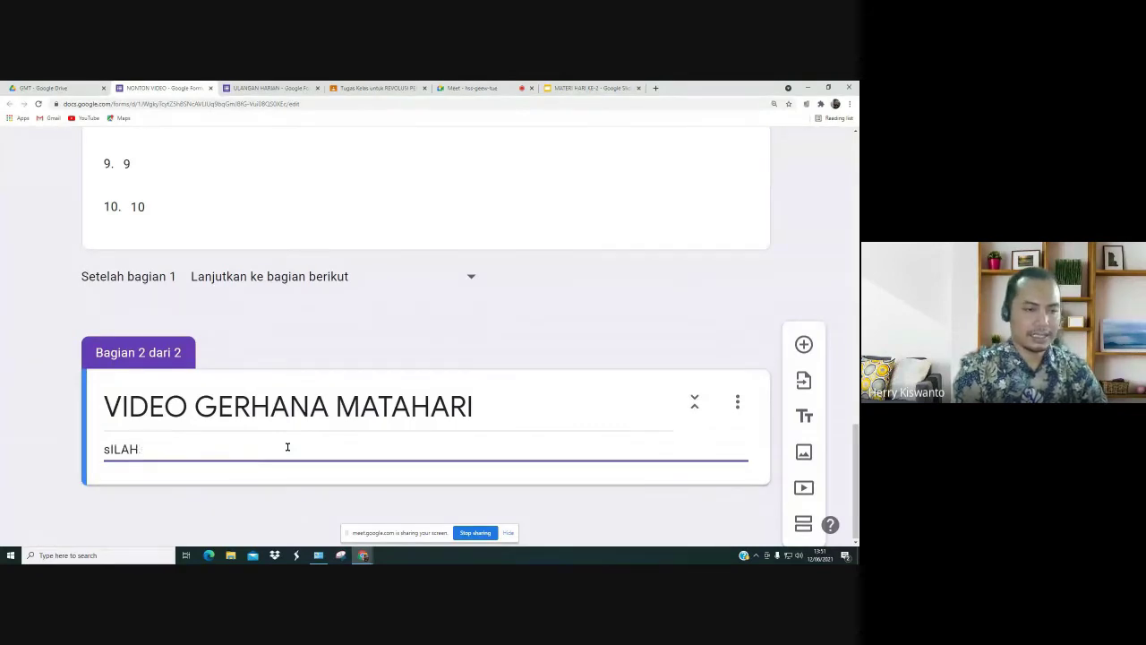
key("BackSpace")
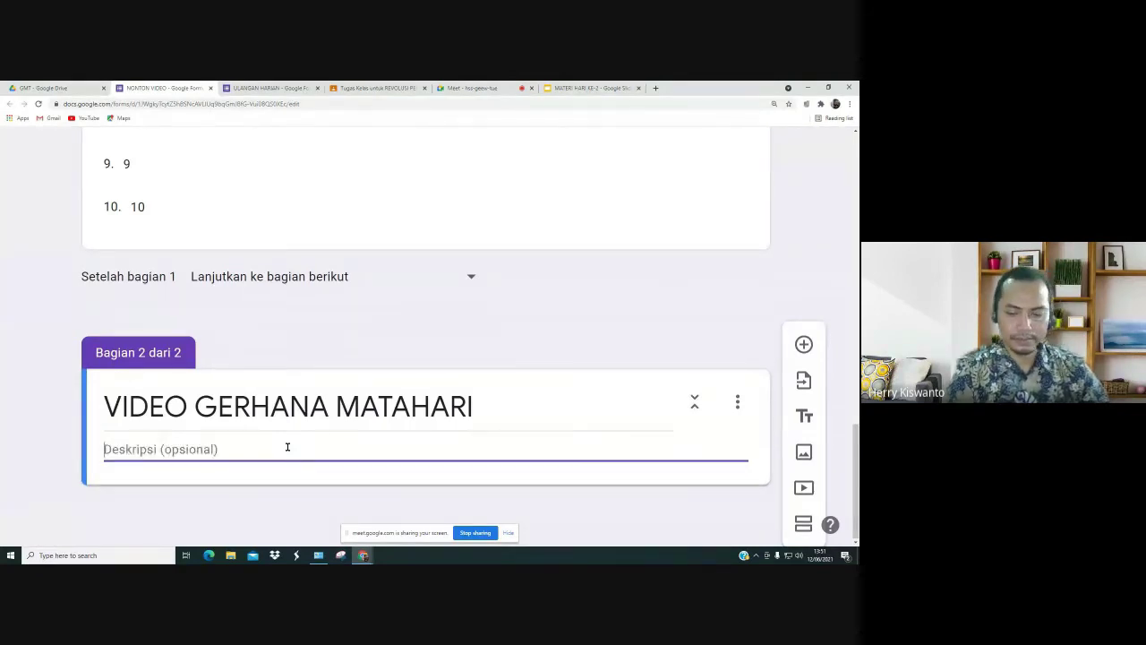
Step: Enter the section description "Silahkan ananda menyaksikan video berikut, kemudian tuliskan komentar (pendapat kalian tentang terjadinya gerhana matahari)"
type("S")
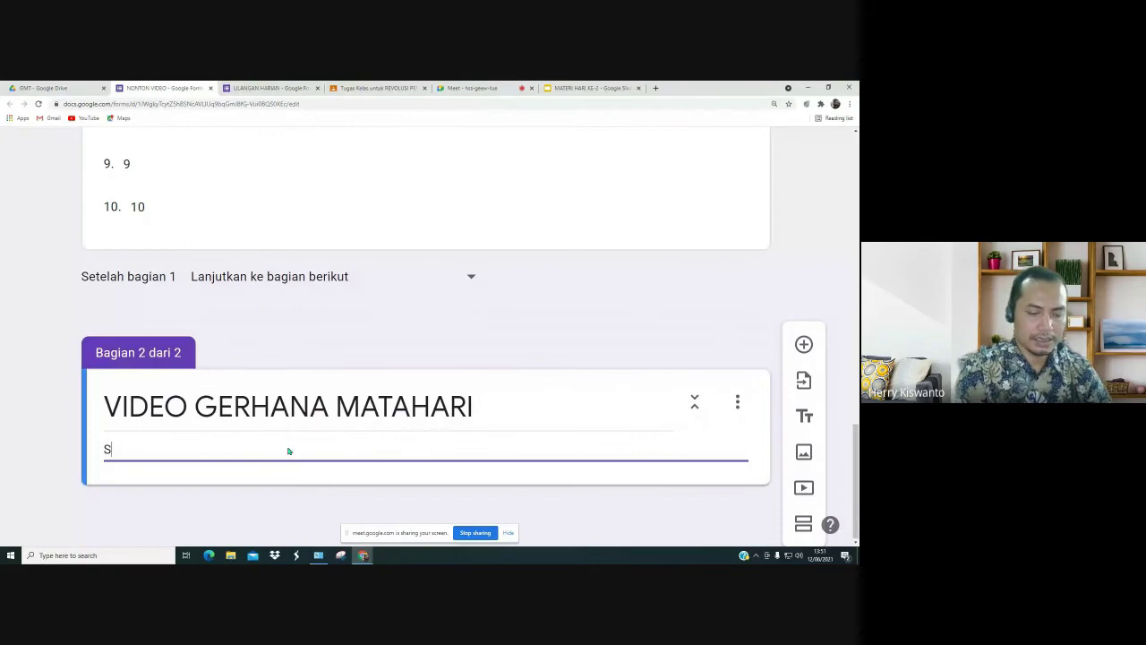
type("ilahkan anan")
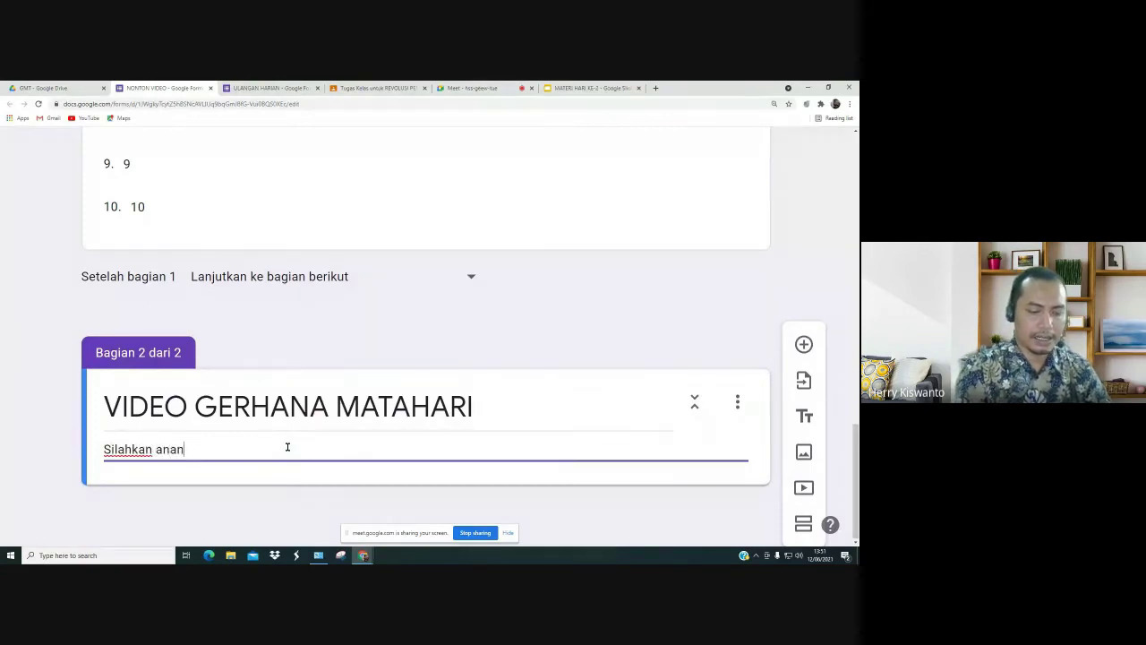
key("BackSpace")
type("da menyaksikan video berikut, ke")
type("dian")
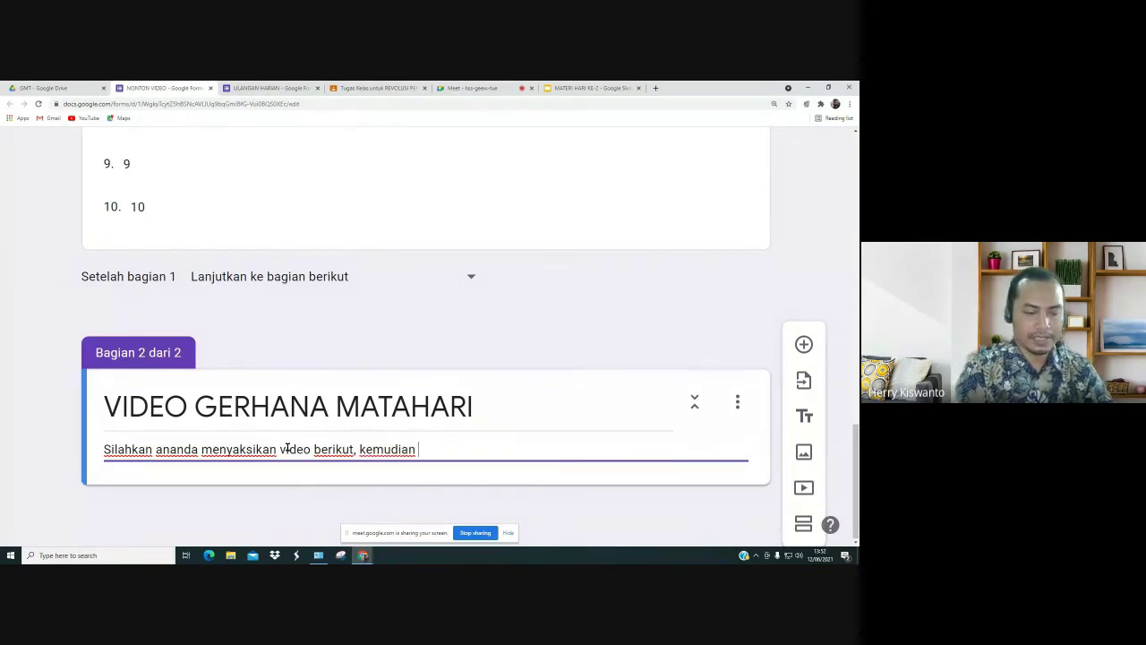
type(" tuliskan")
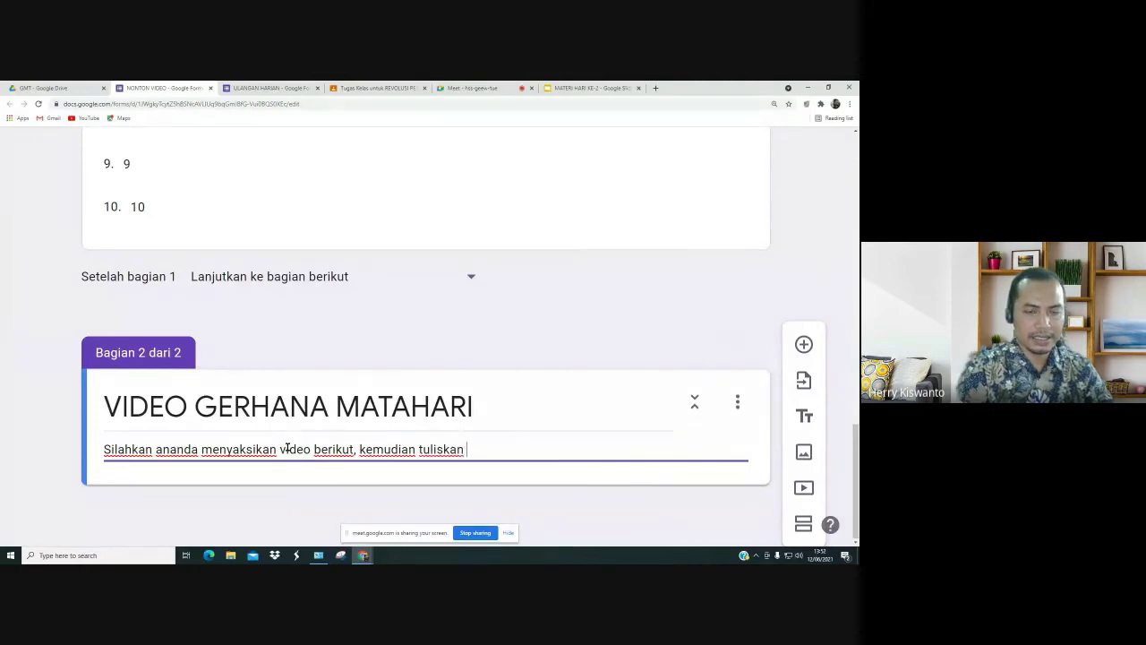
type(" kom")
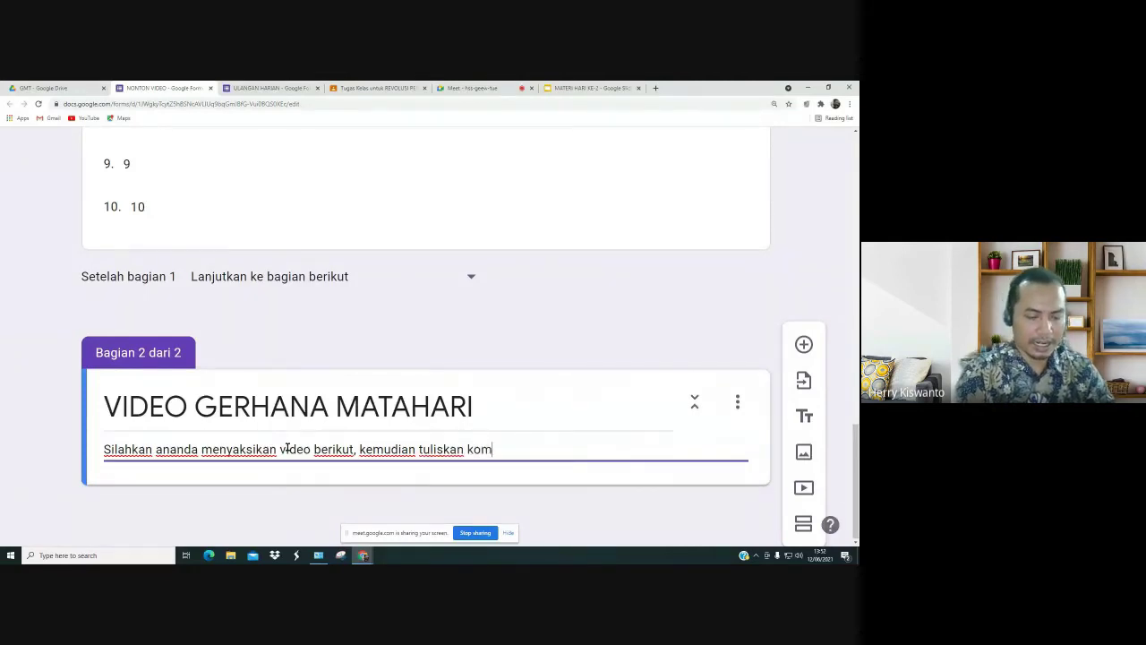
type("entar")
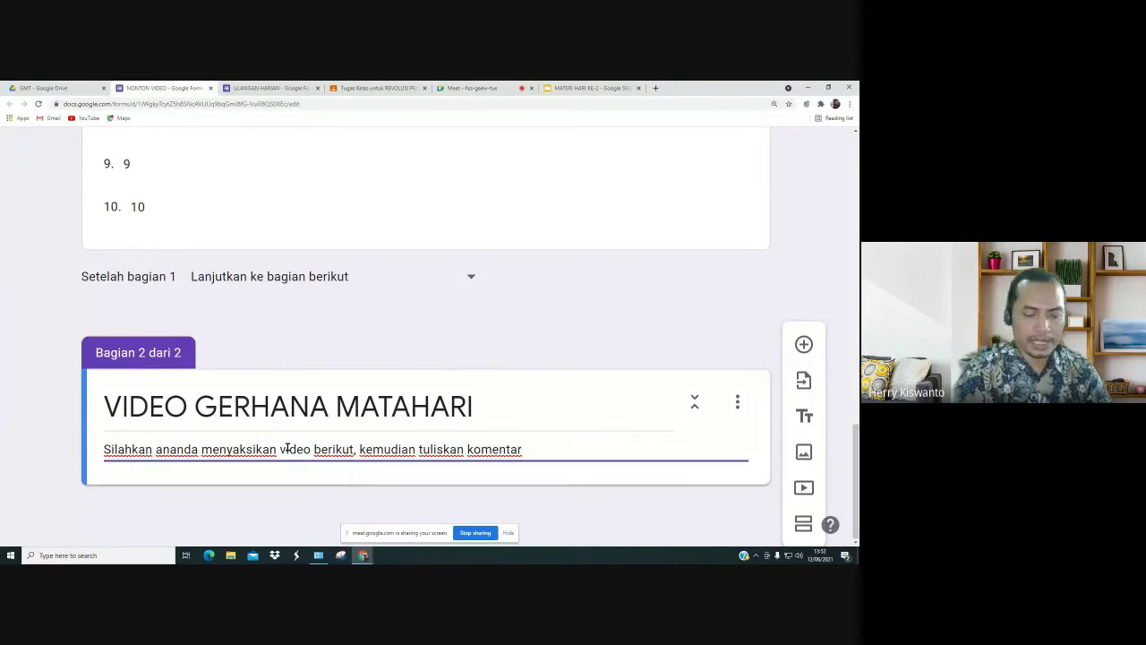
type(" (")
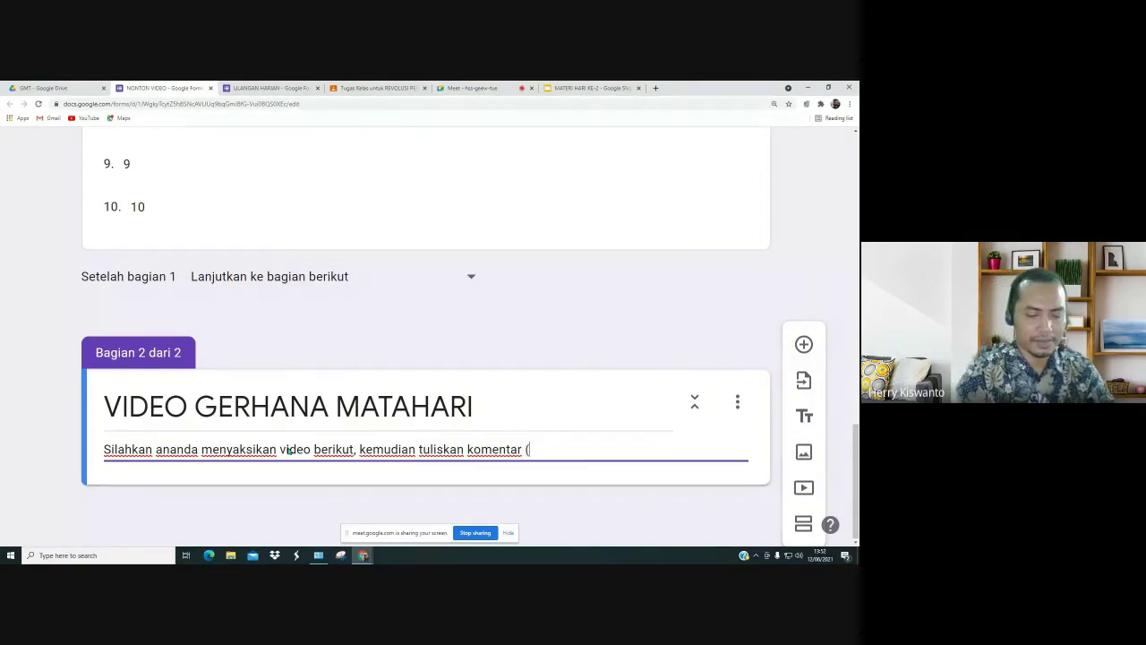
type("pendapat")
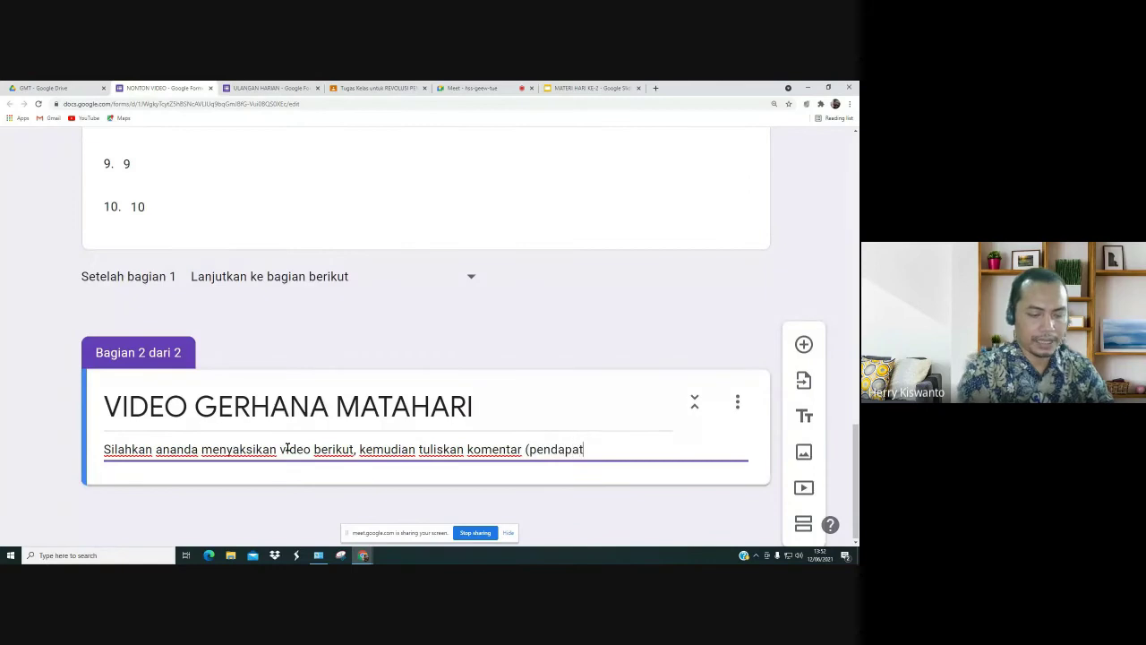
type(" kalian ")
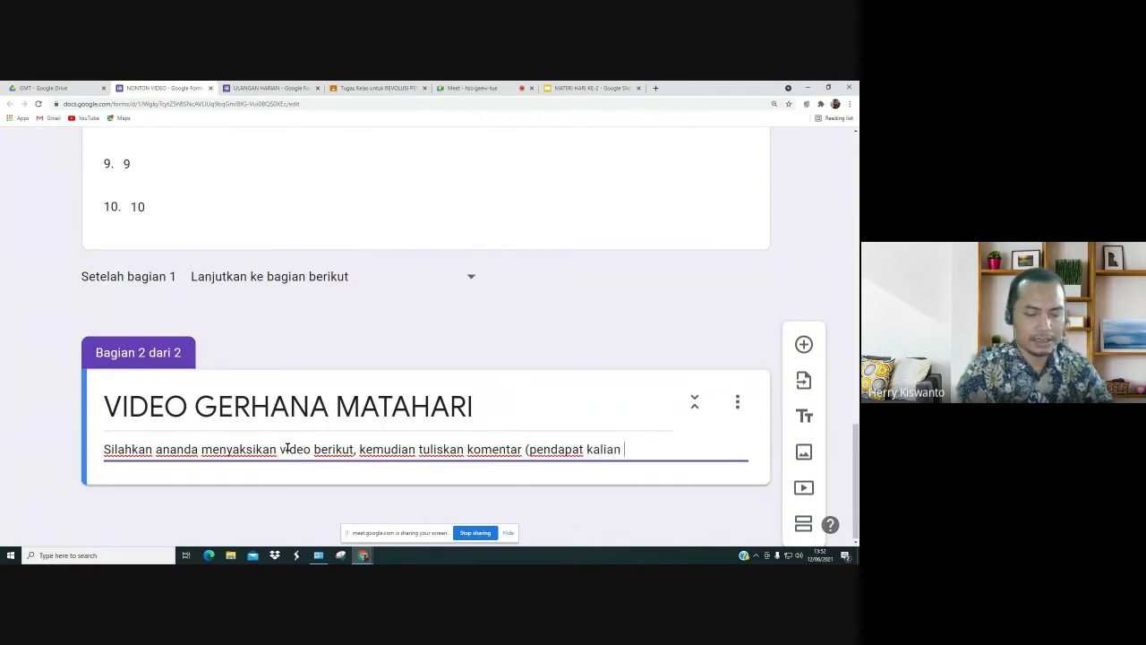
type("ten")
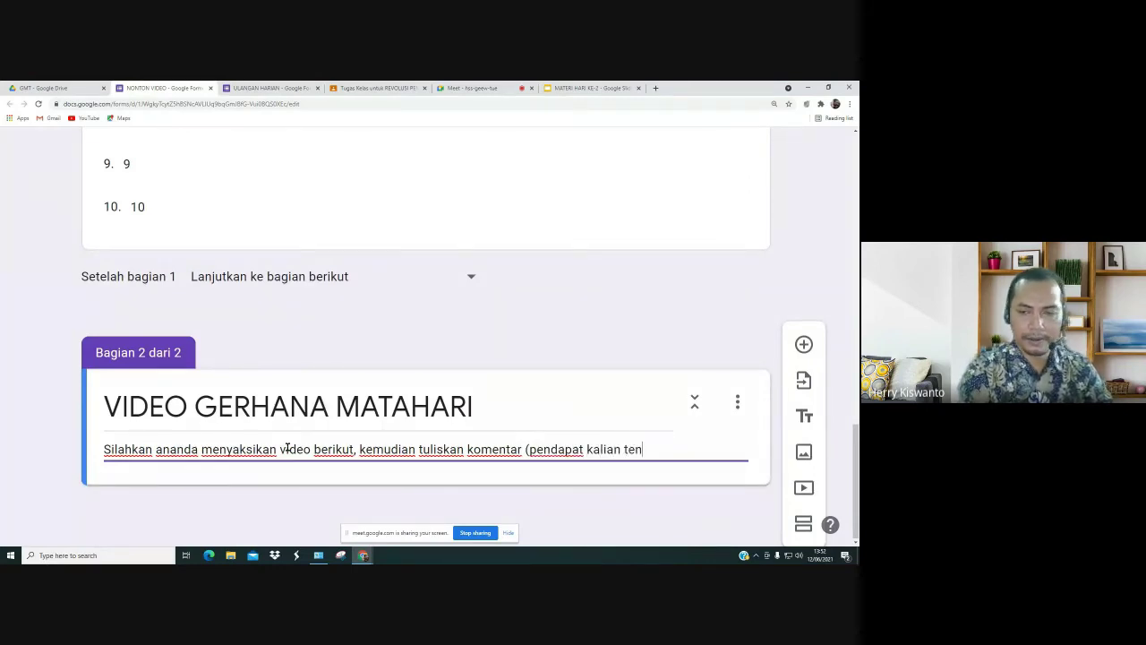
type("tang")
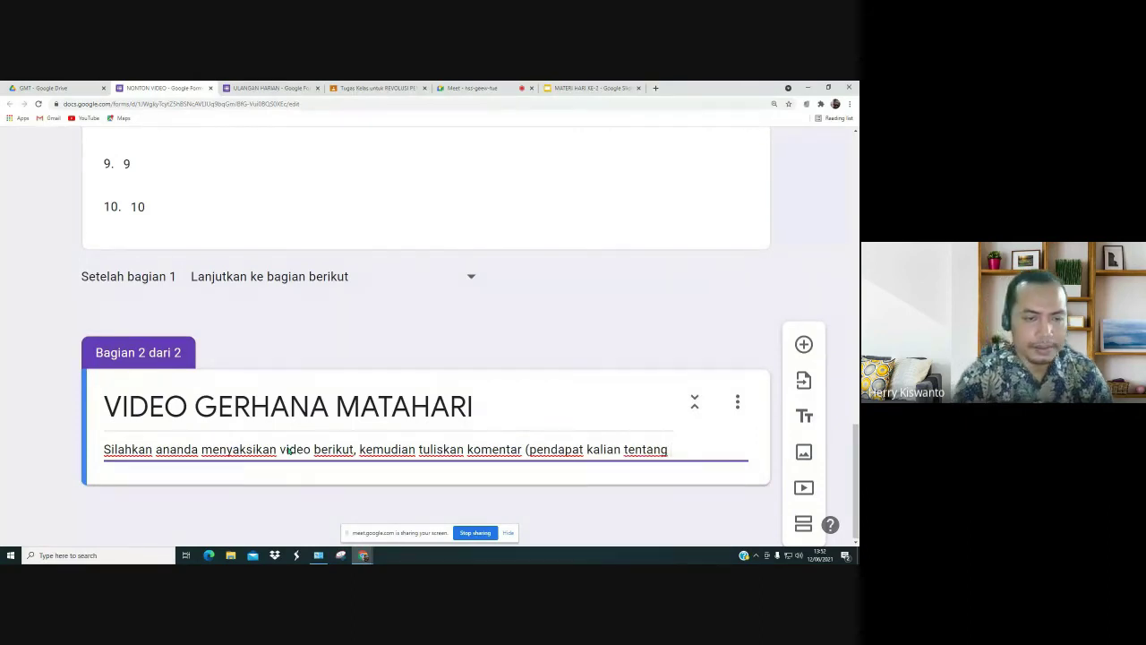
type(" terja")
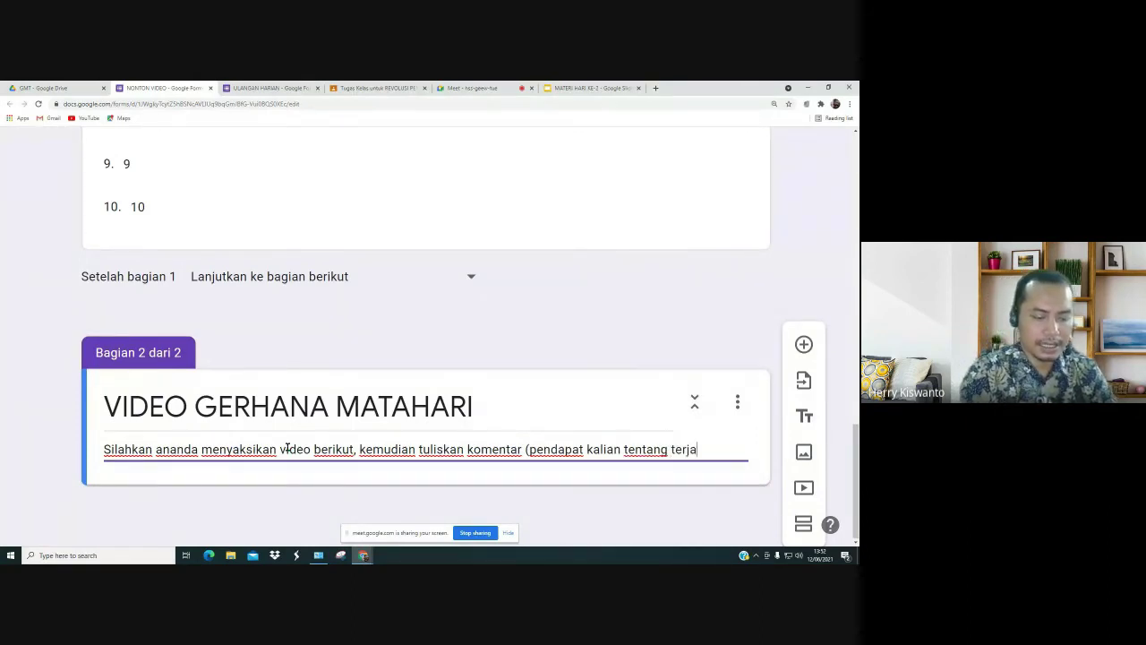
type("dinya gerhana ")
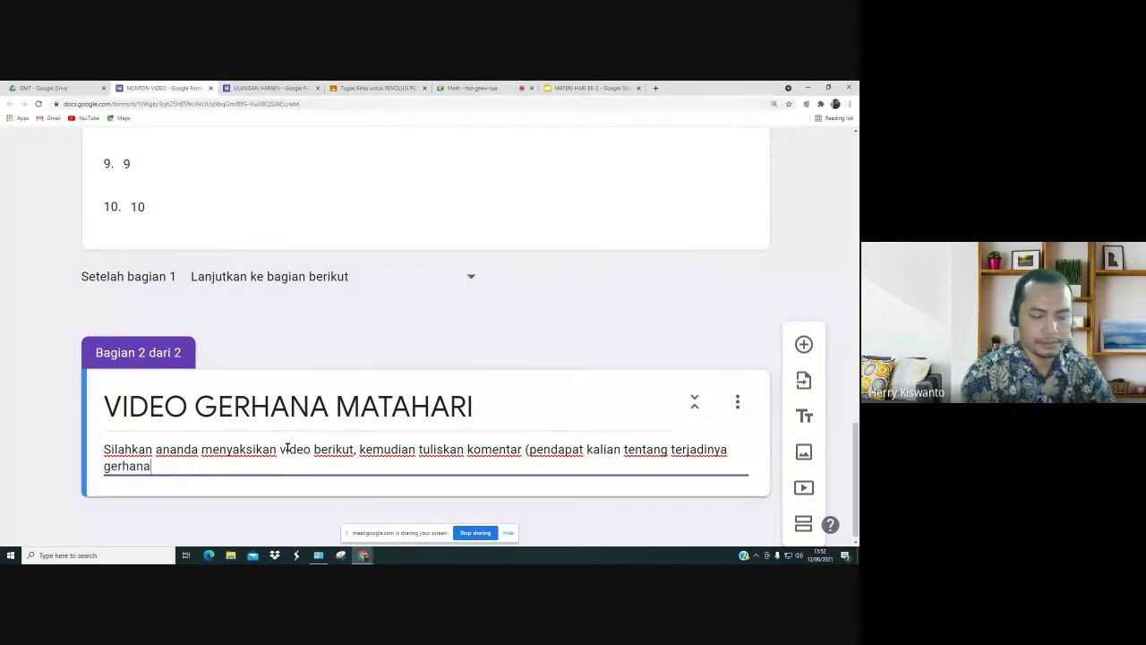
type("matahar")
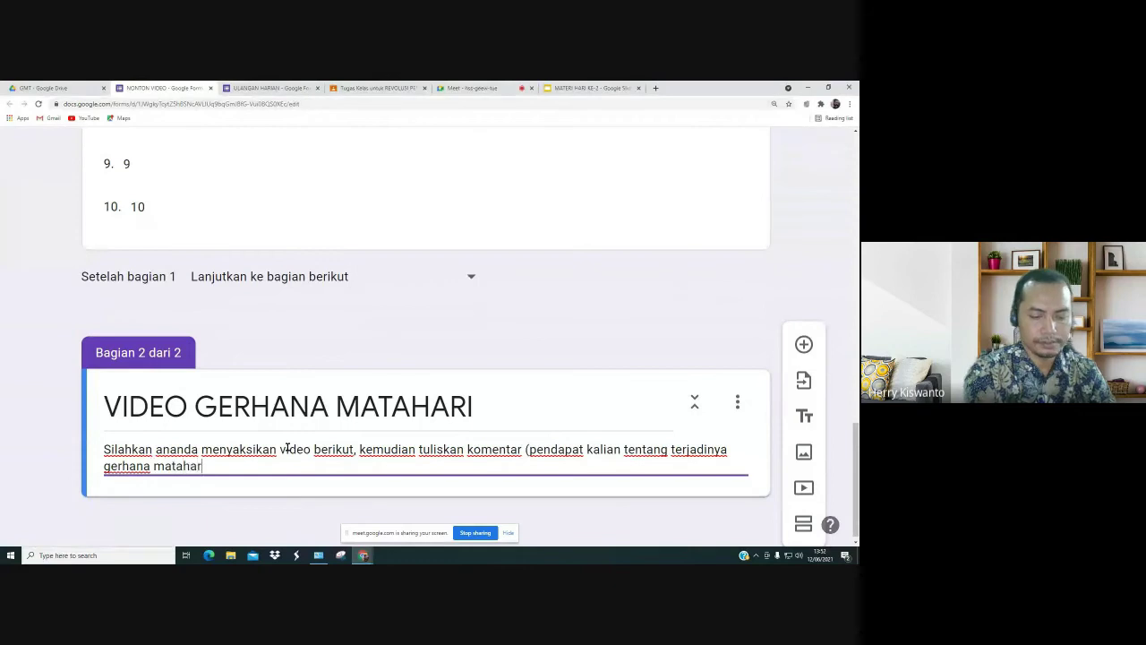
type("i)")
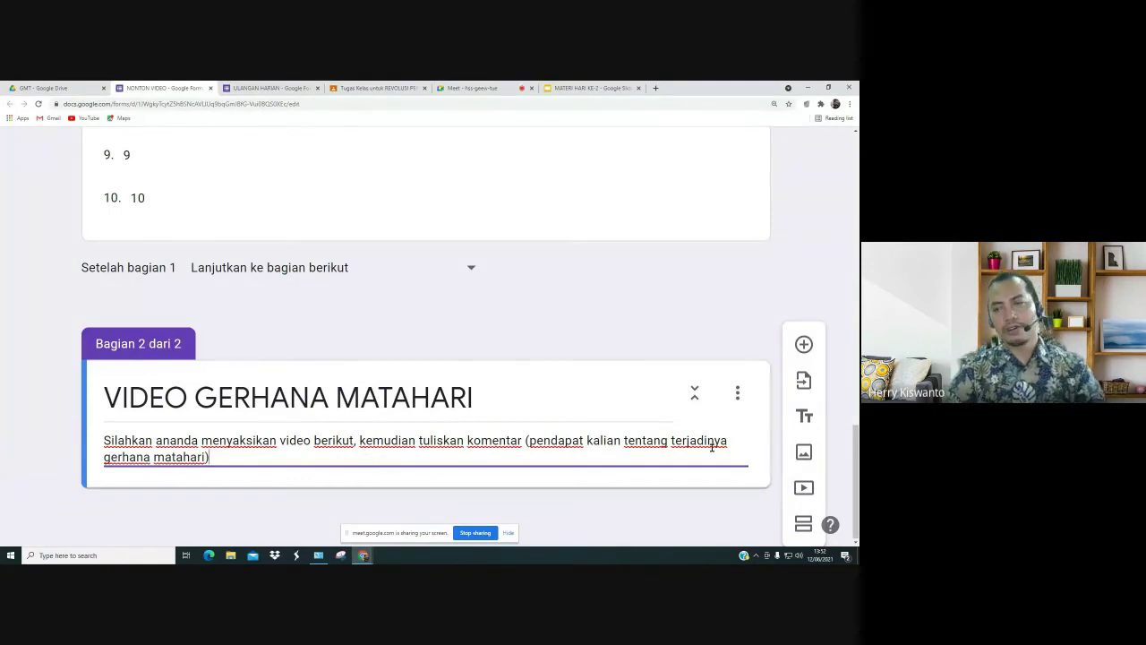
Step: Add a blank question to the VIDEO GERHANA MATAHARI section and look through the image insertion sources, ending on insertion by URL
left_click(803, 344)
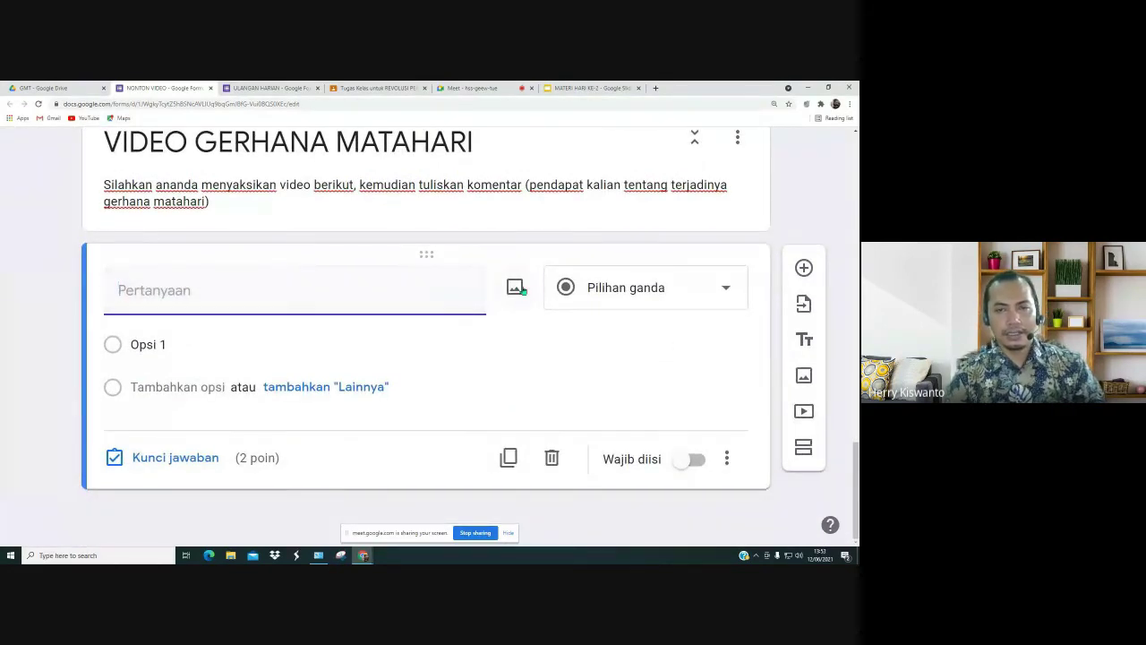
left_click(806, 383)
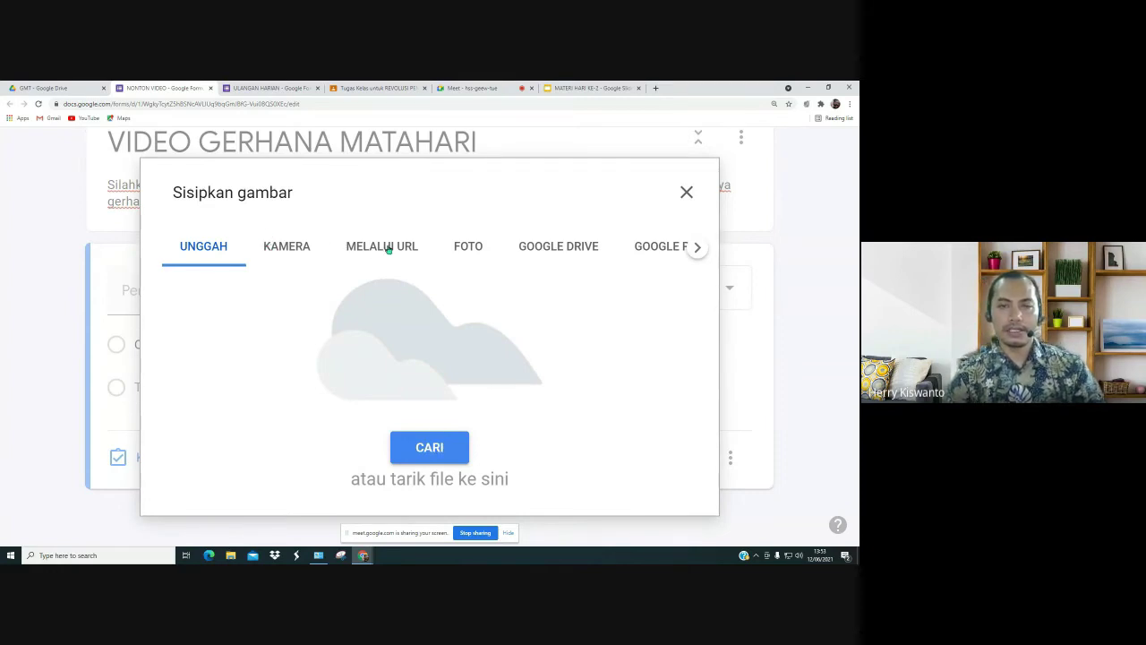
left_click(388, 250)
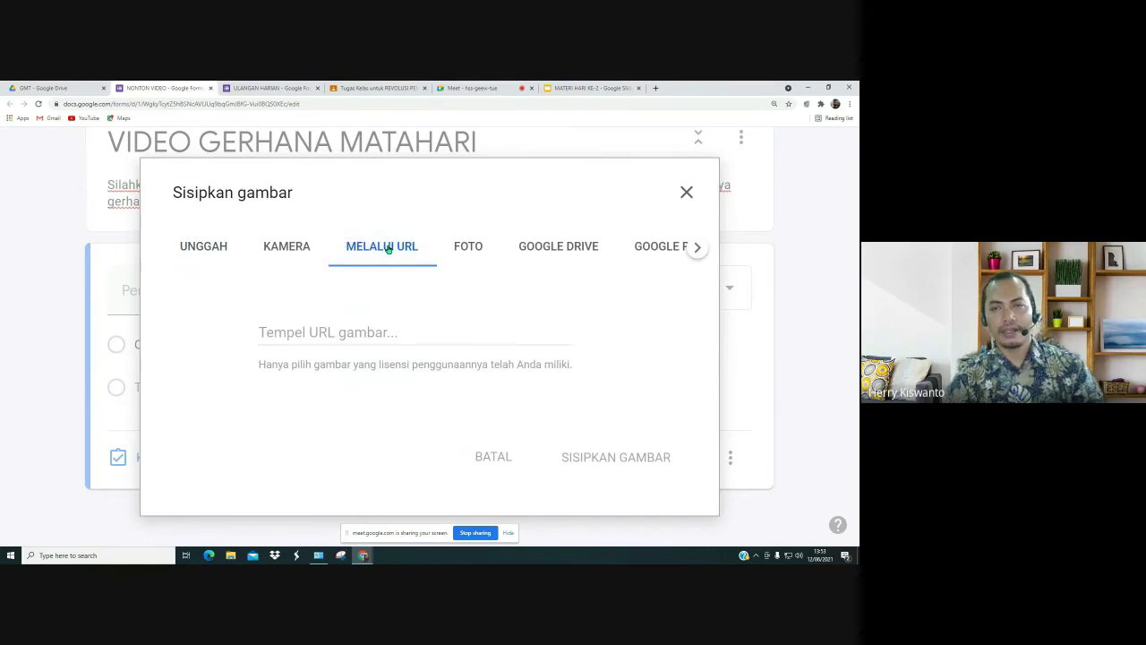
left_click(698, 251)
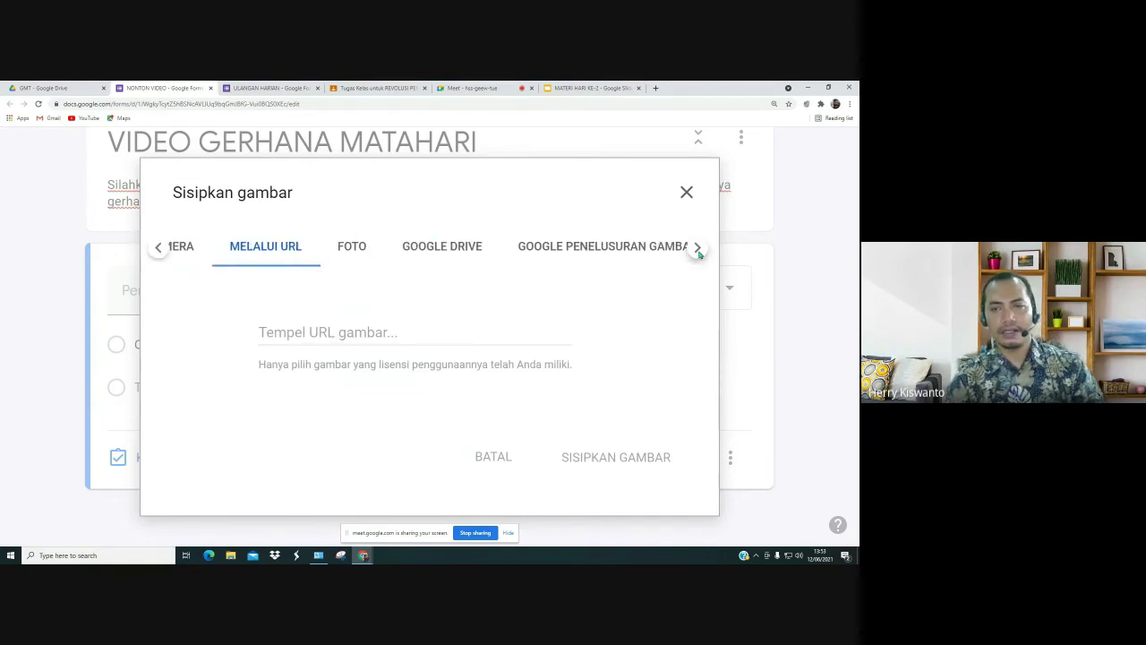
left_click(698, 251)
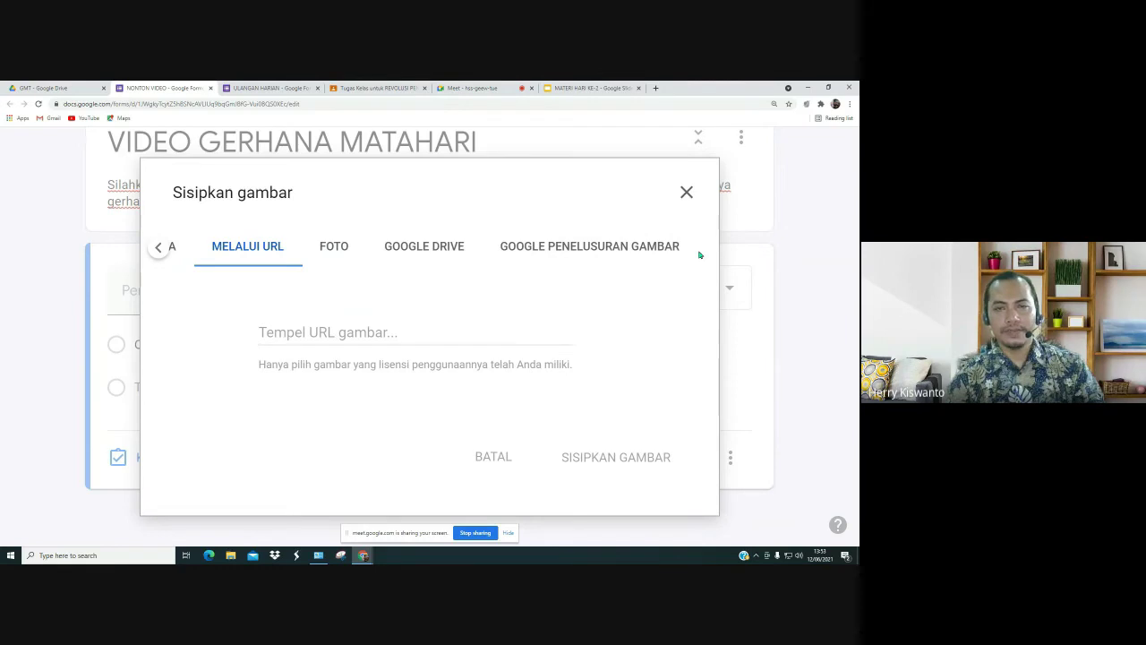
left_click(568, 248)
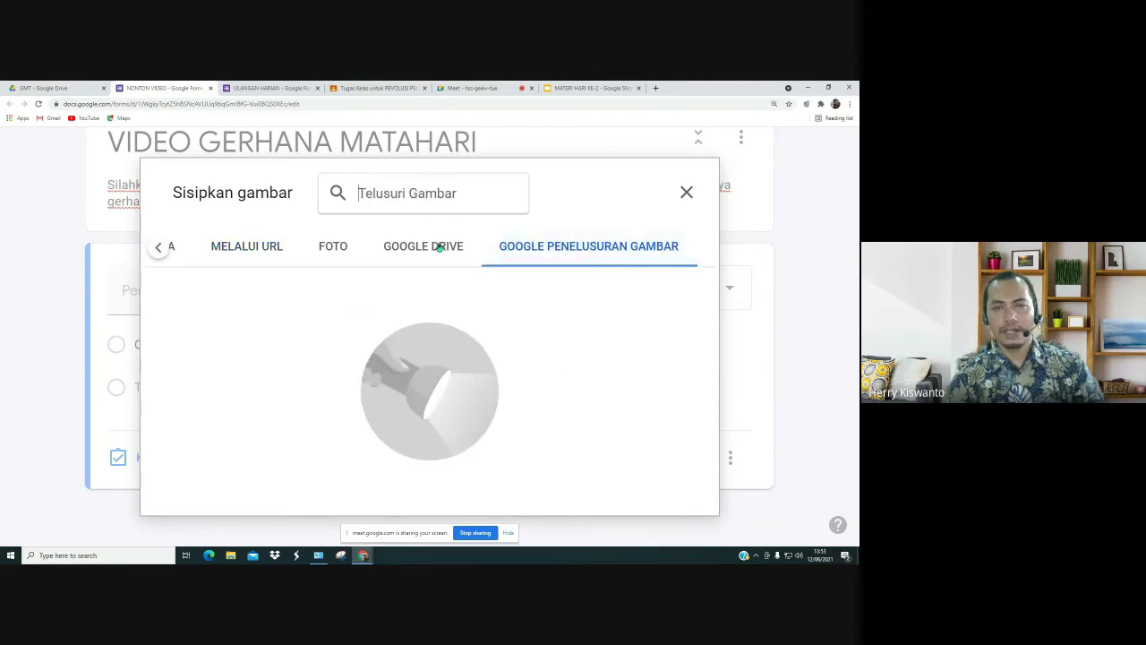
left_click(439, 248)
left_click(334, 247)
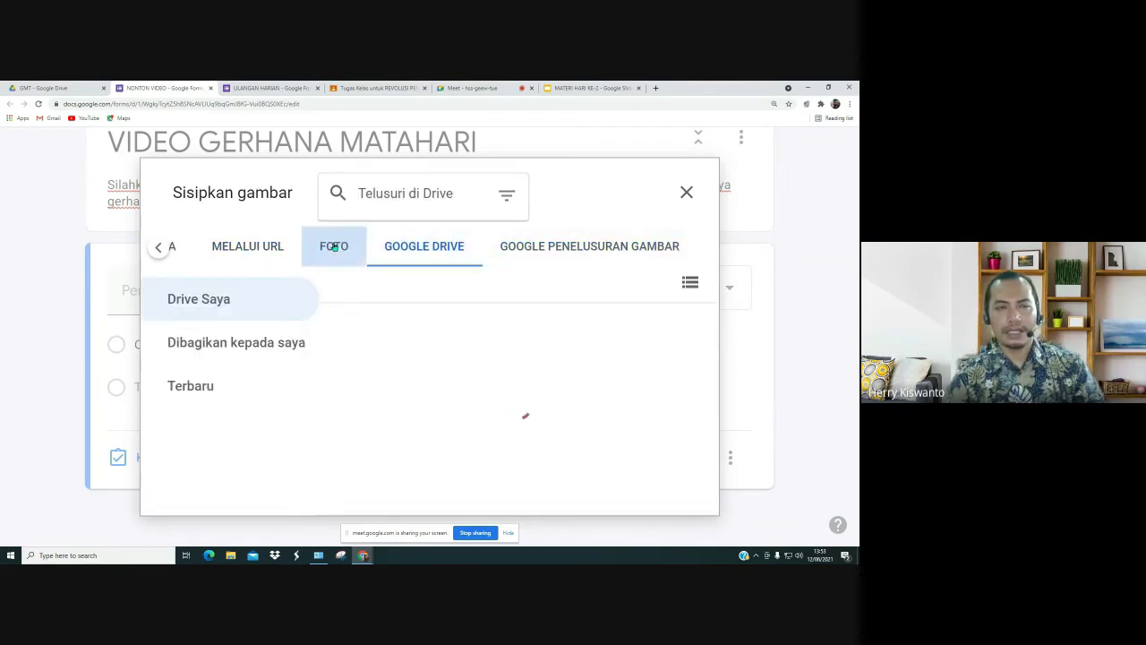
left_click(254, 248)
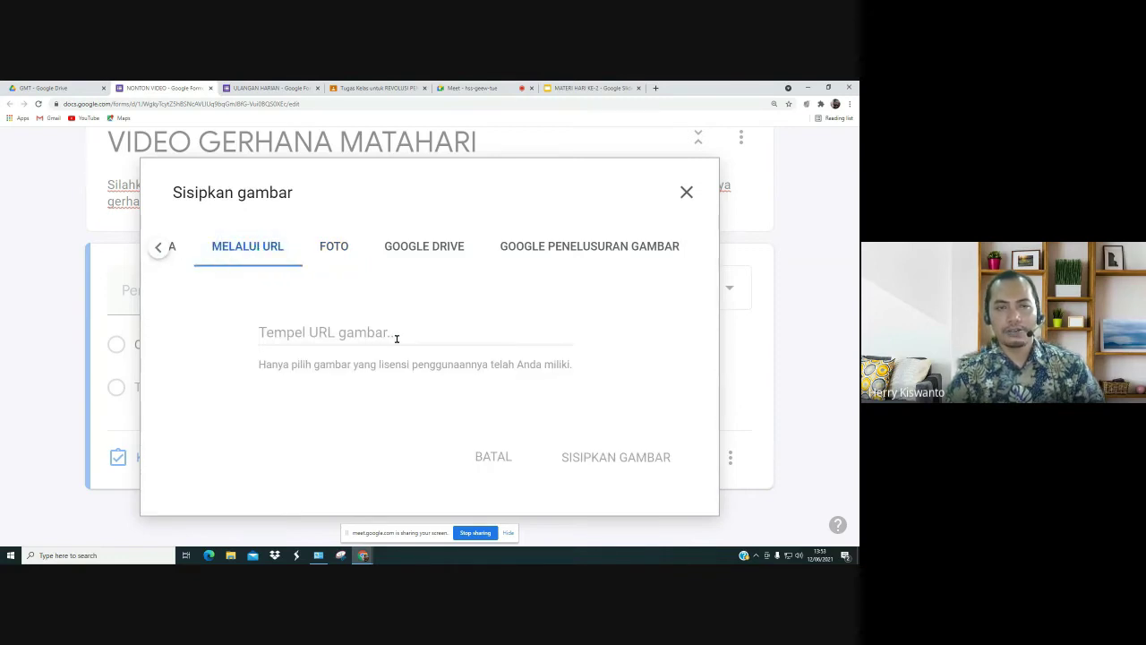
left_click(398, 334)
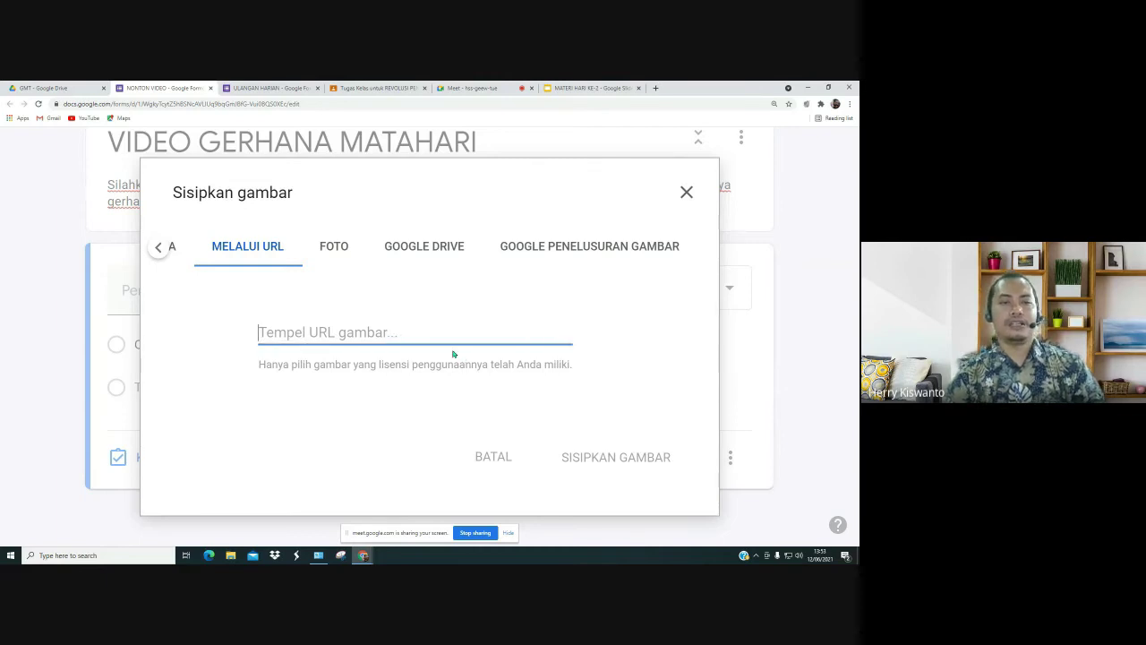
Step: Open YouTube in a new browser tab and search for "gerhana matahari"
left_click(656, 88)
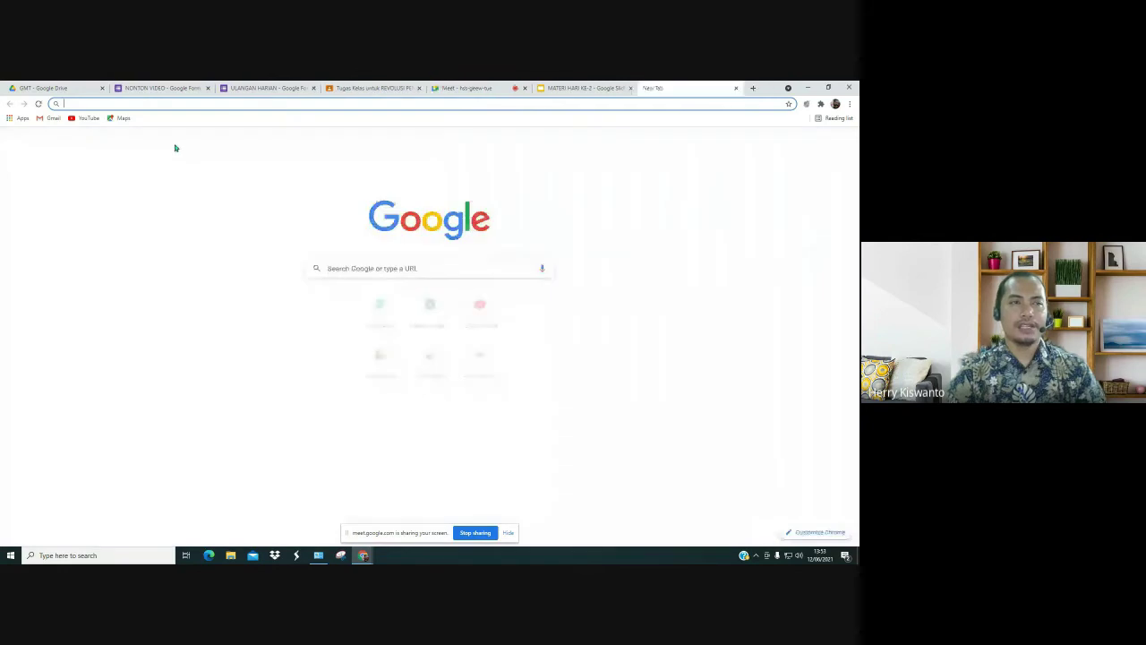
left_click(80, 118)
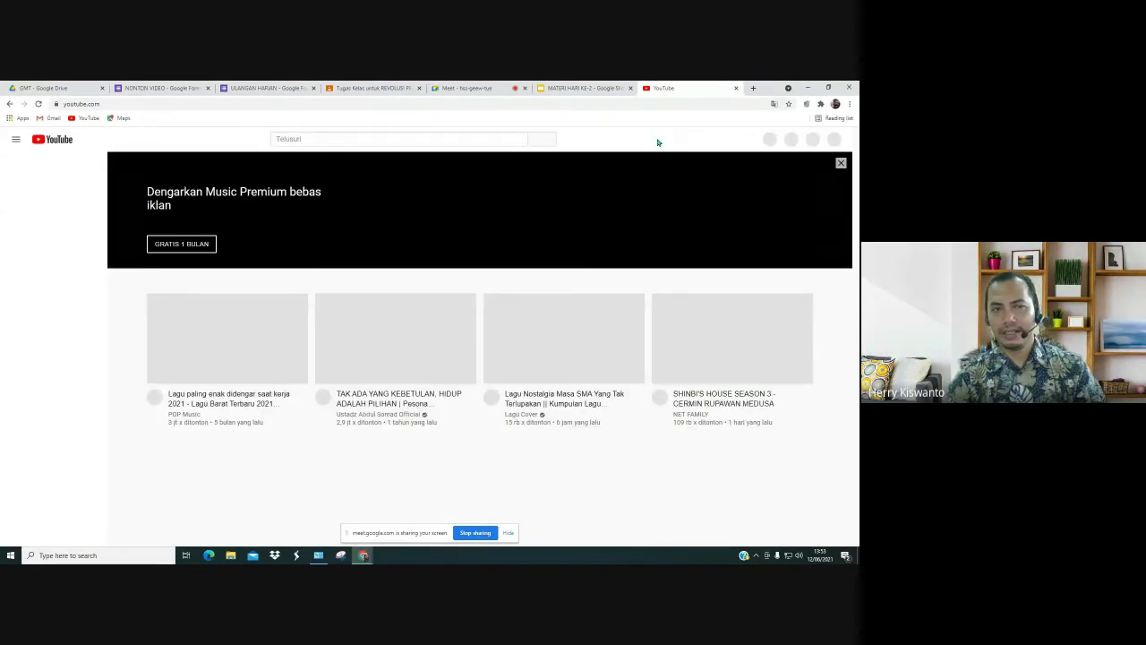
left_click(307, 139)
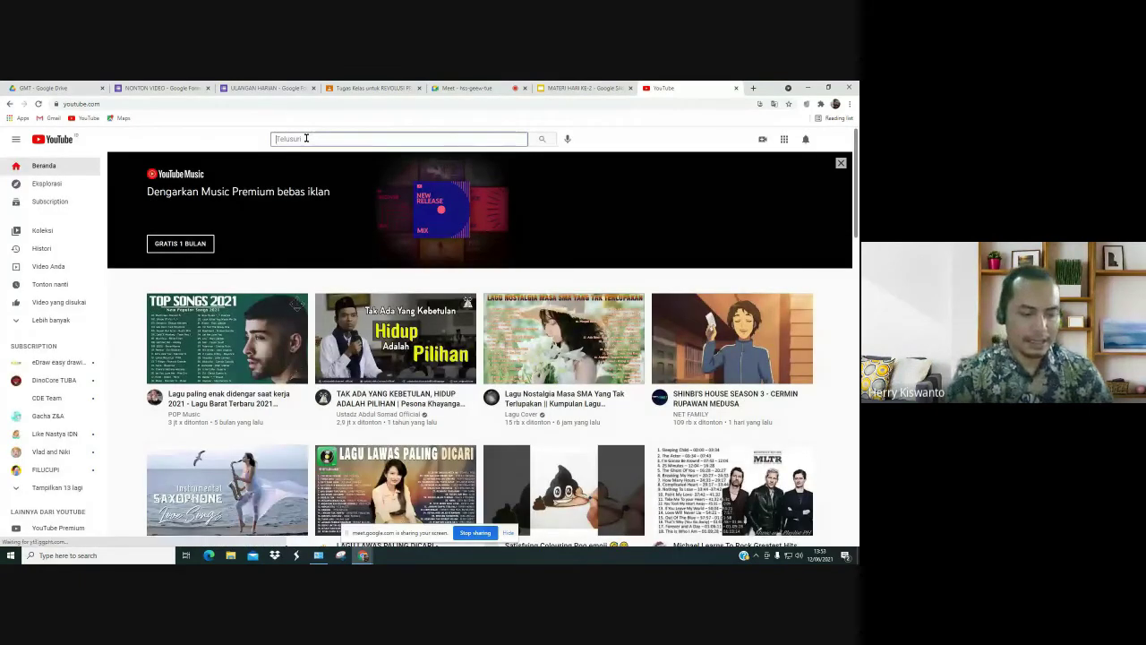
type("ge")
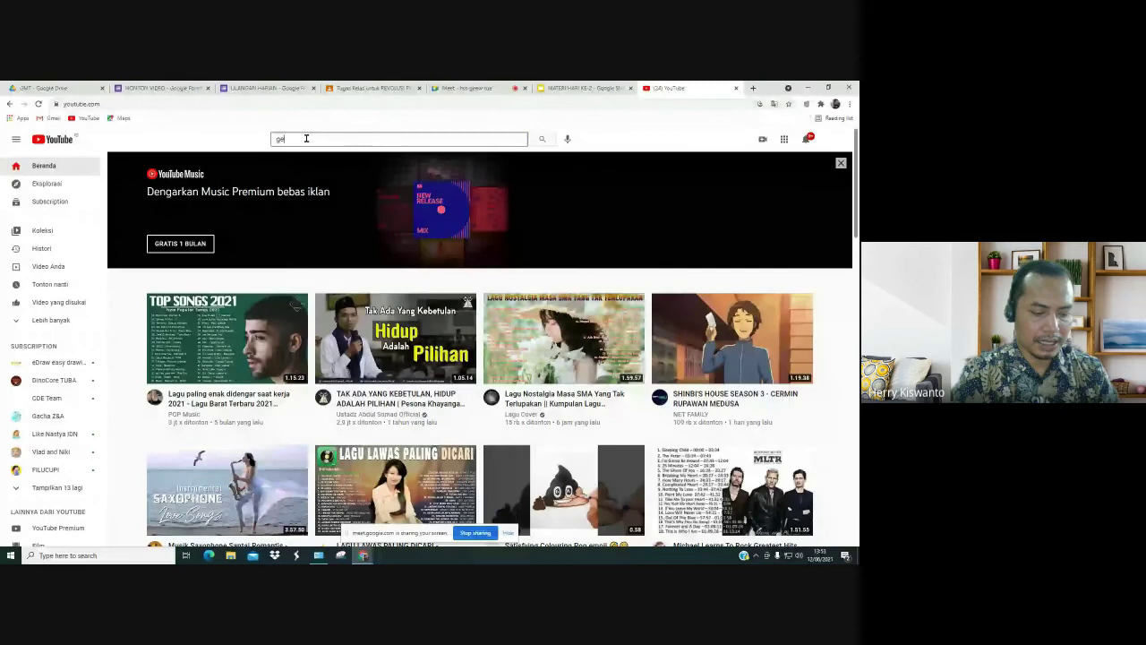
type("rhana")
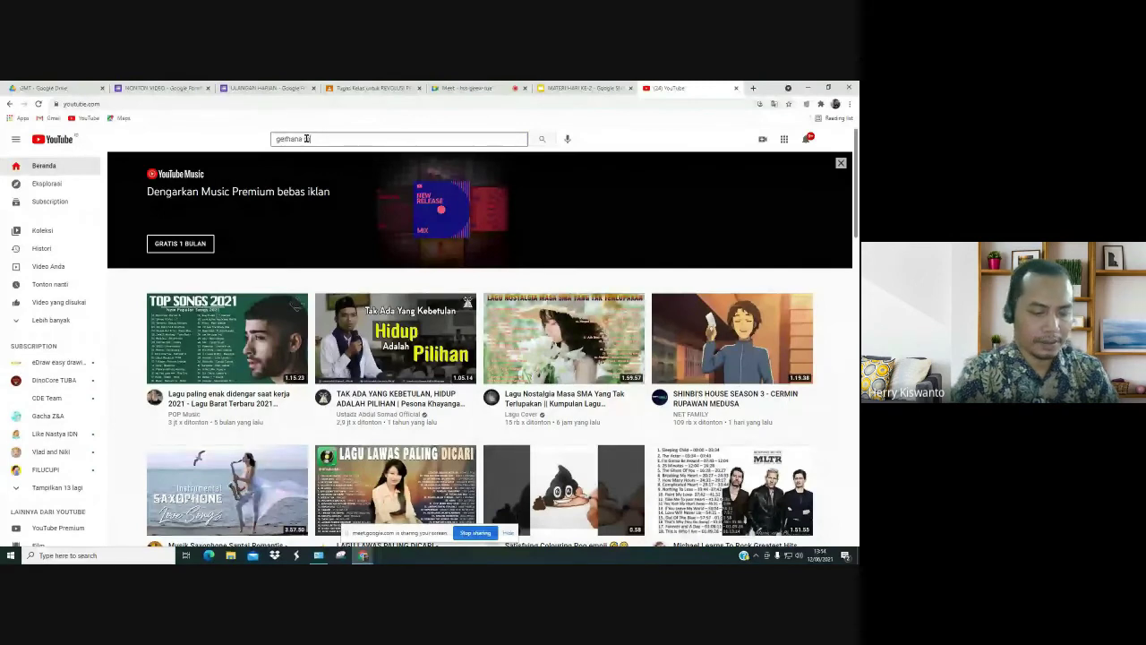
type(" bulanari")
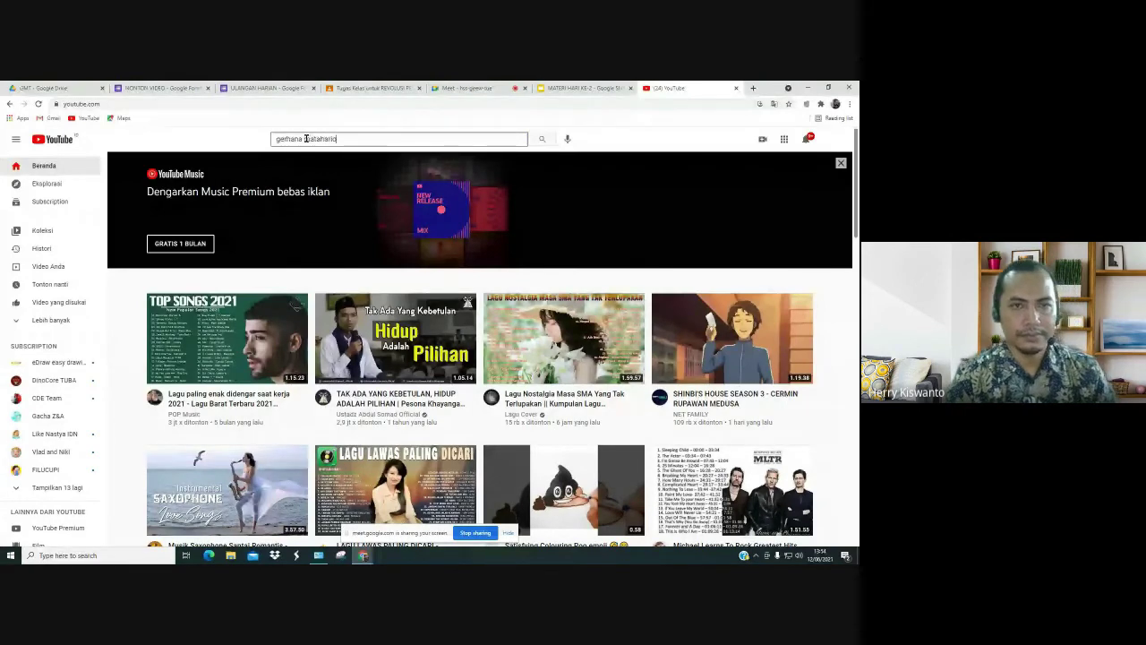
key("BackSpace")
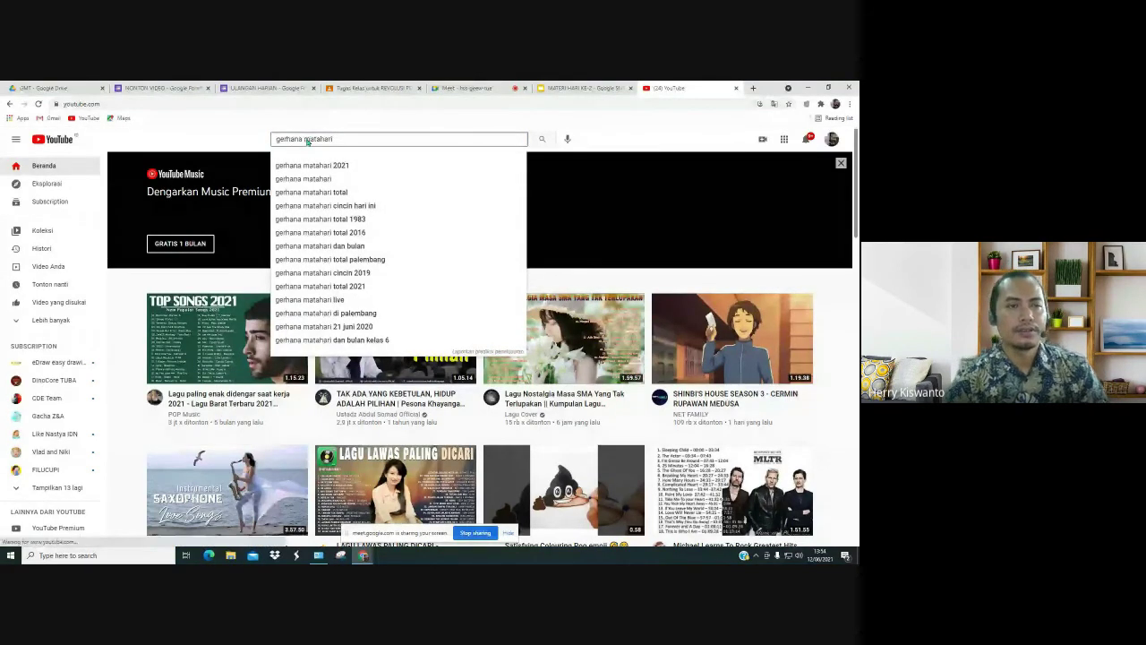
key("Return")
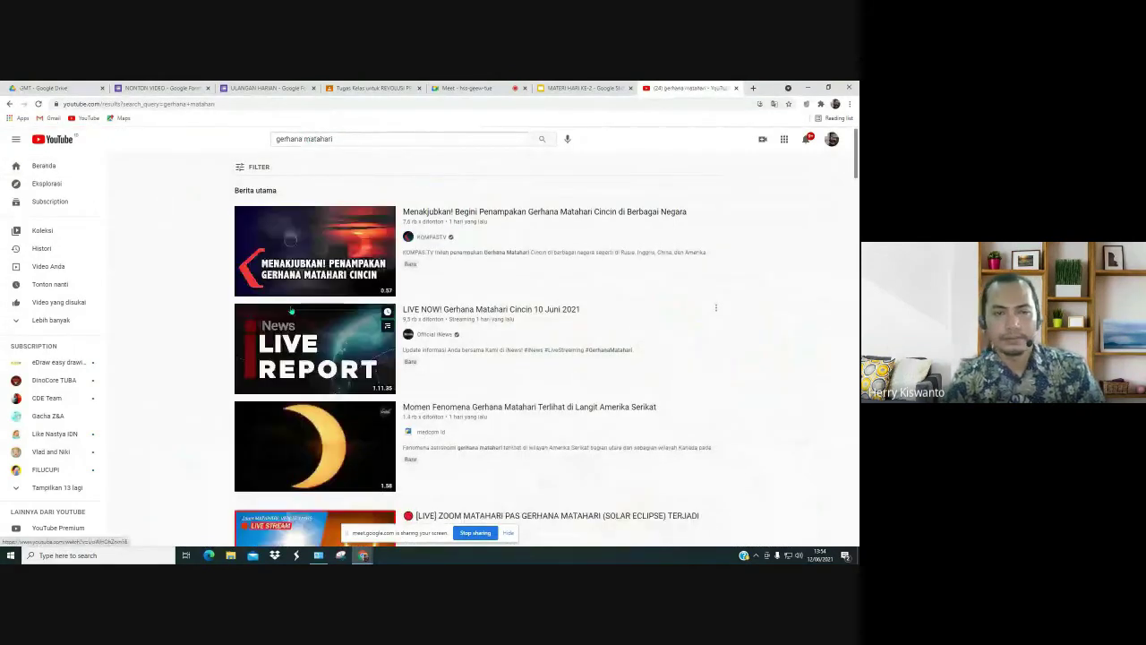
Step: Look through the YouTube results for "gerhana matahari" and open the video "Detik-detik Puncak Gerhana Matahari Cincin di Siak"
scroll(291, 311, "down", 1)
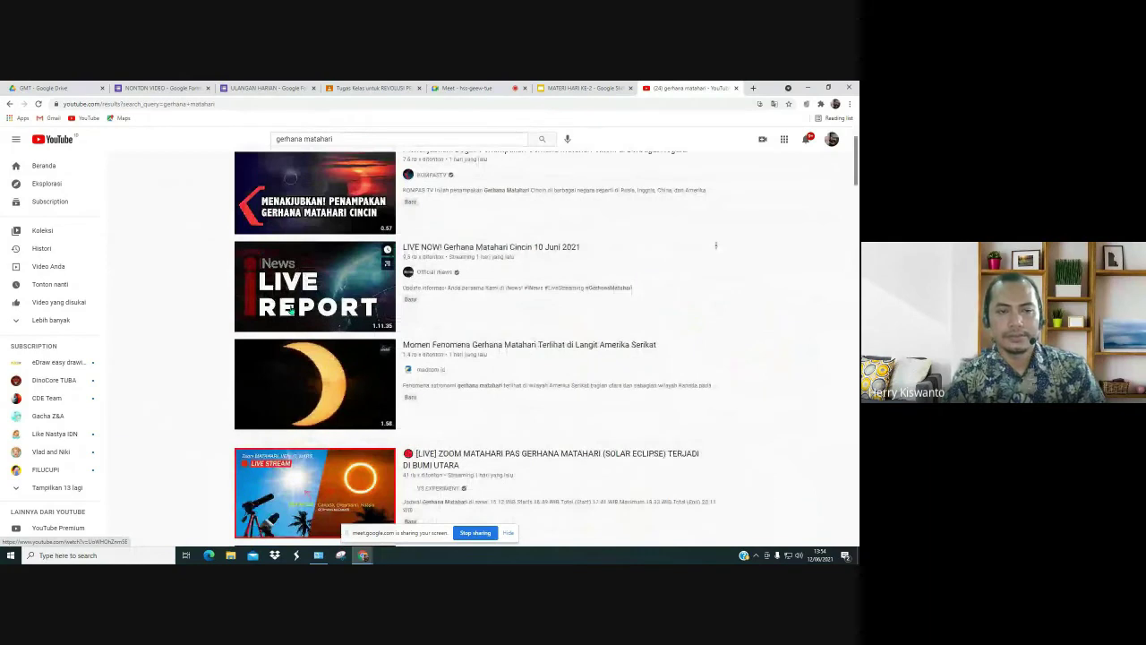
scroll(291, 311, "down", 3)
scroll(290, 307, "down", 2)
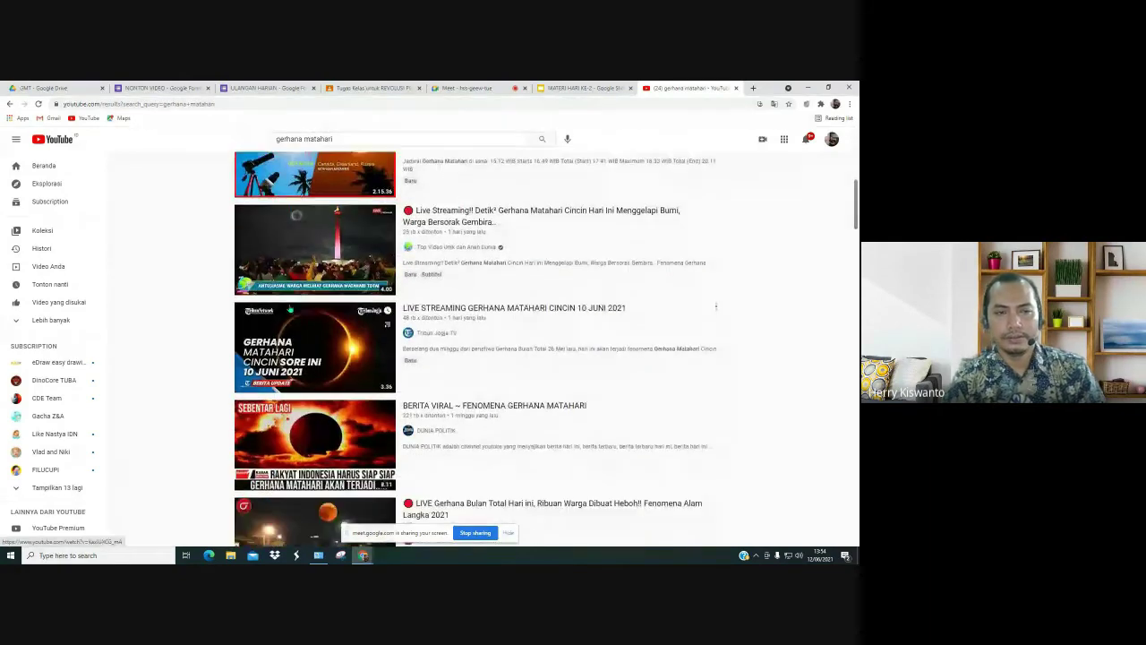
scroll(290, 308, "down", 1)
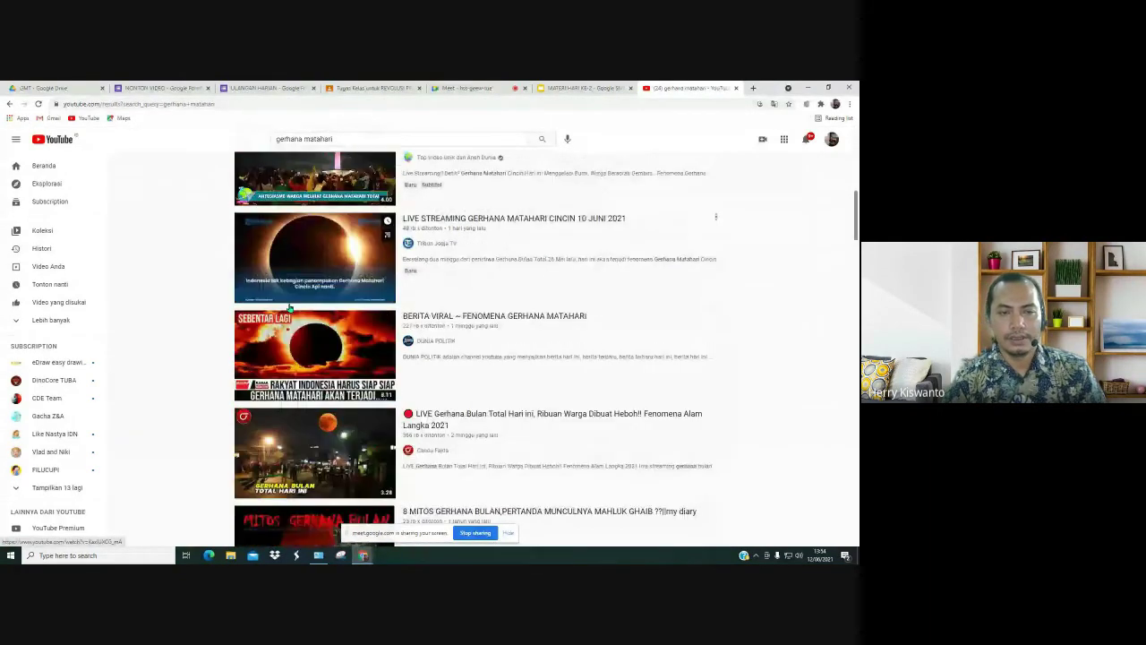
scroll(290, 307, "down", 1)
scroll(290, 308, "down", 2)
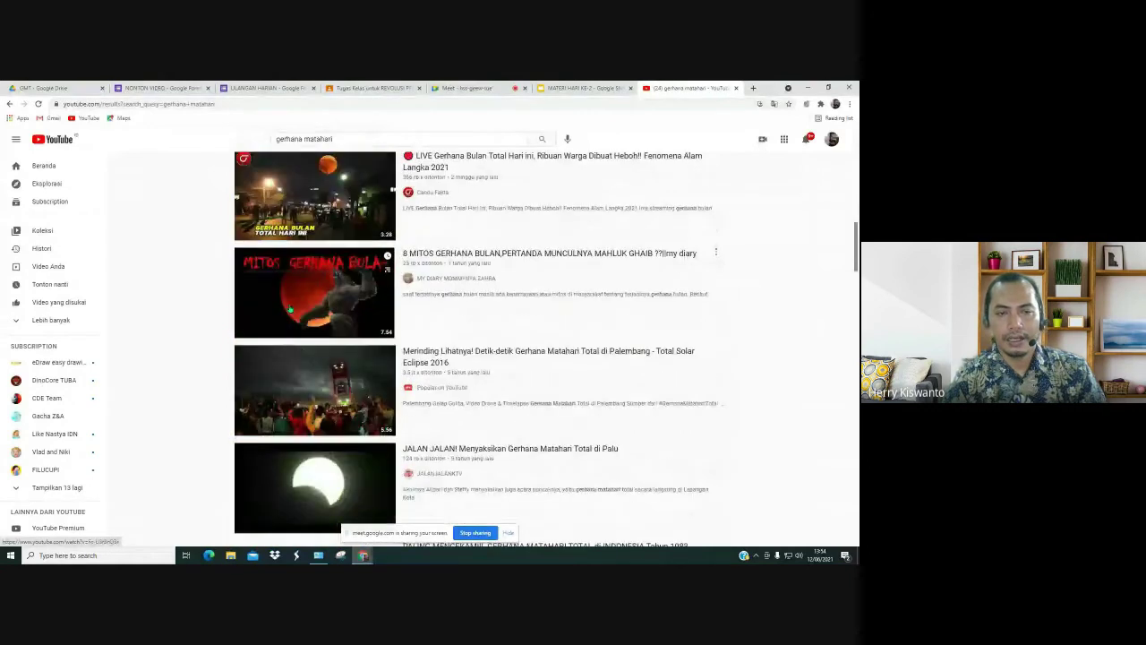
scroll(290, 309, "down", 2)
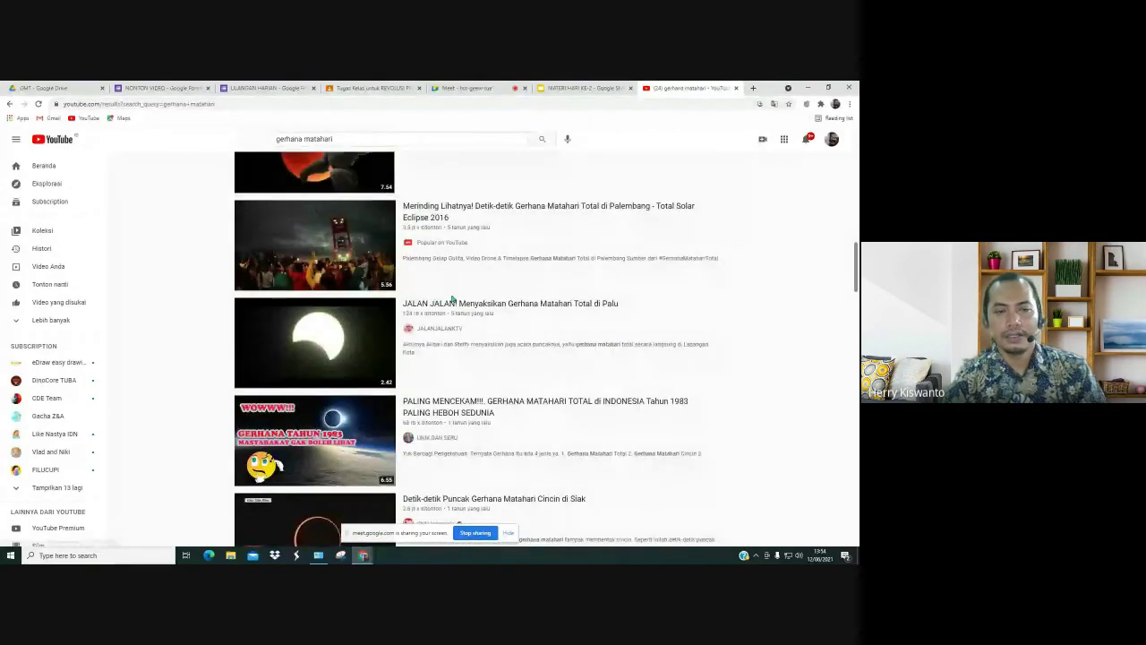
scroll(452, 300, "down", 1)
mouse_move(457, 315)
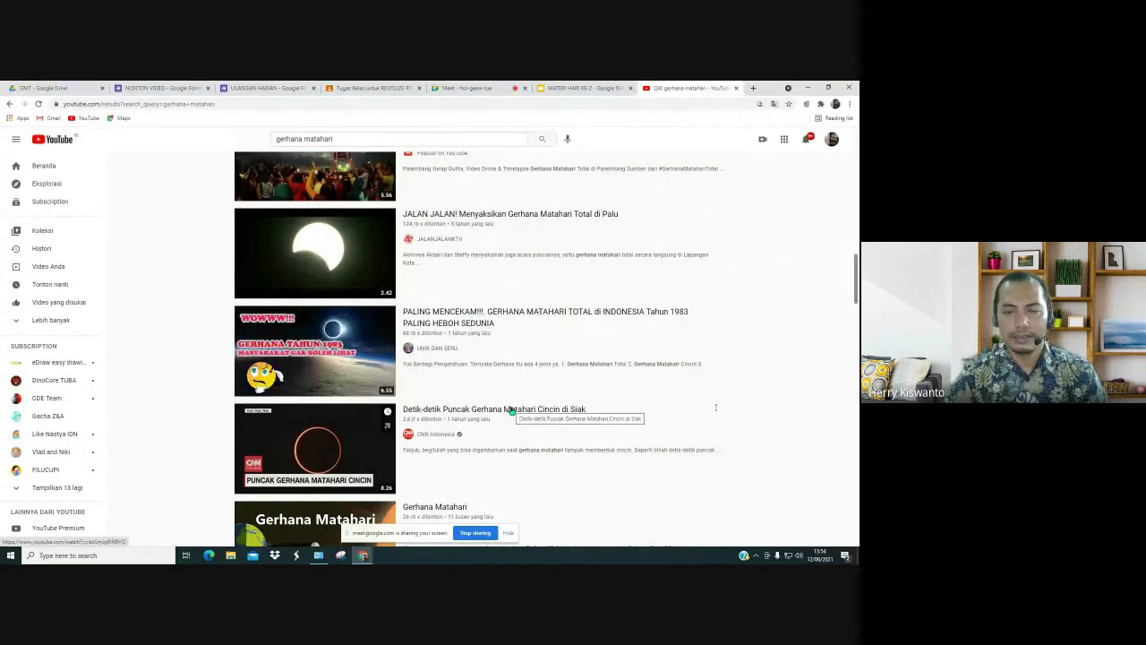
right_click(512, 408)
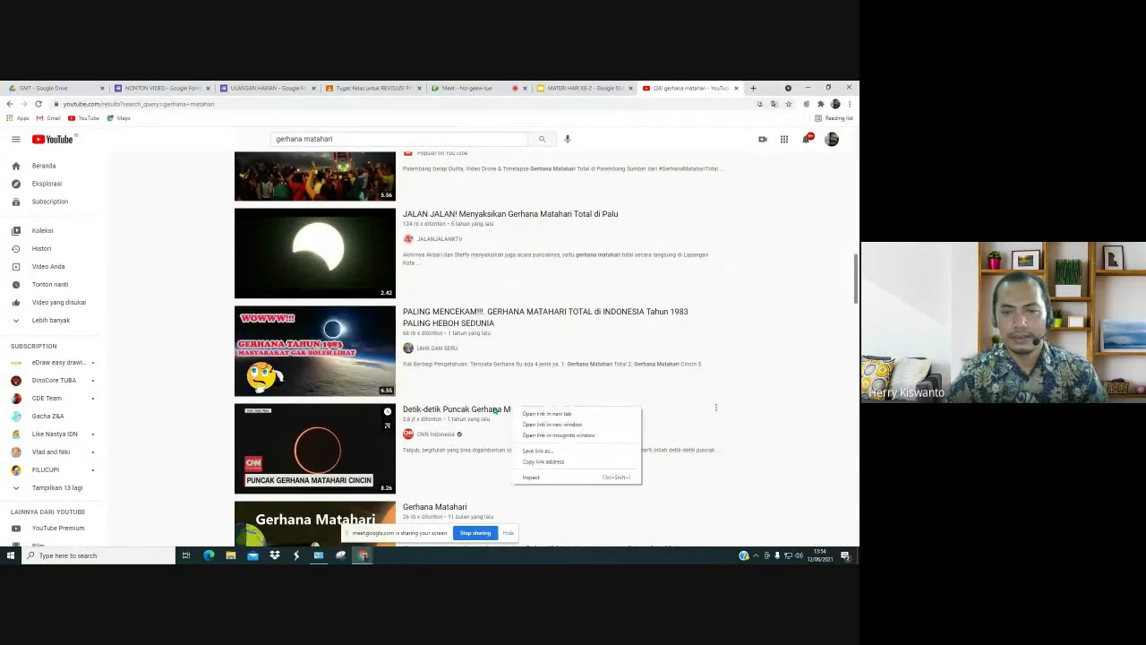
left_click(466, 411)
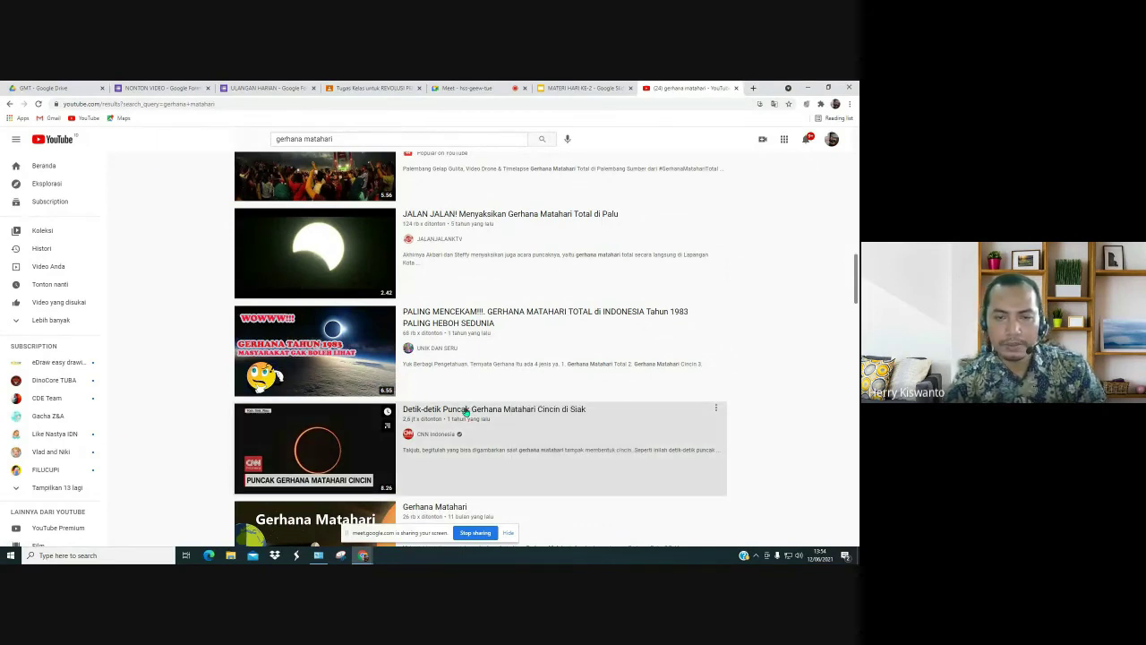
left_click(466, 410)
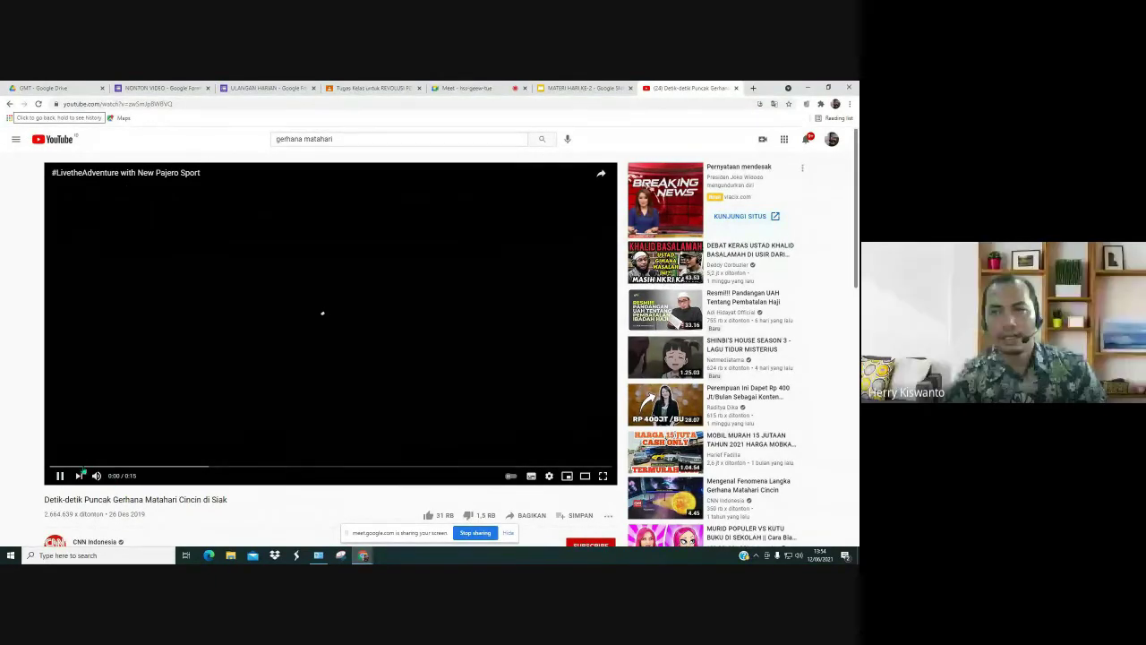
Step: Return to the YouTube search results and copy the link address of "Detik-detik Puncak Gerhana Matahari Cincin di Siak"
scroll(3, 143, "down", 2)
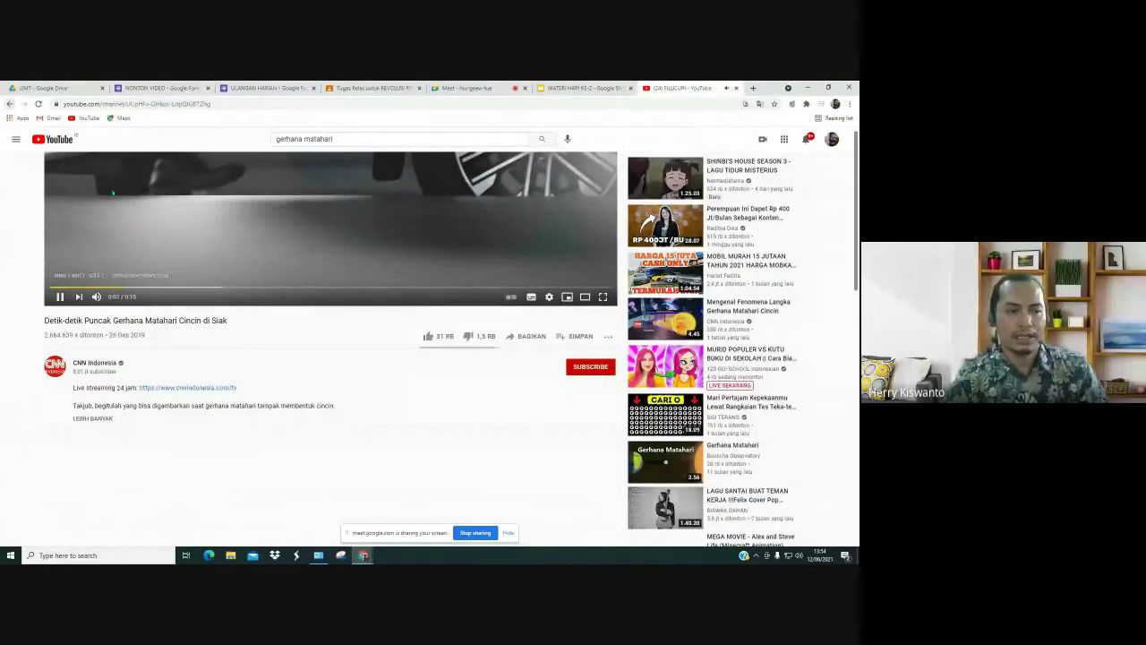
key("alt+Left")
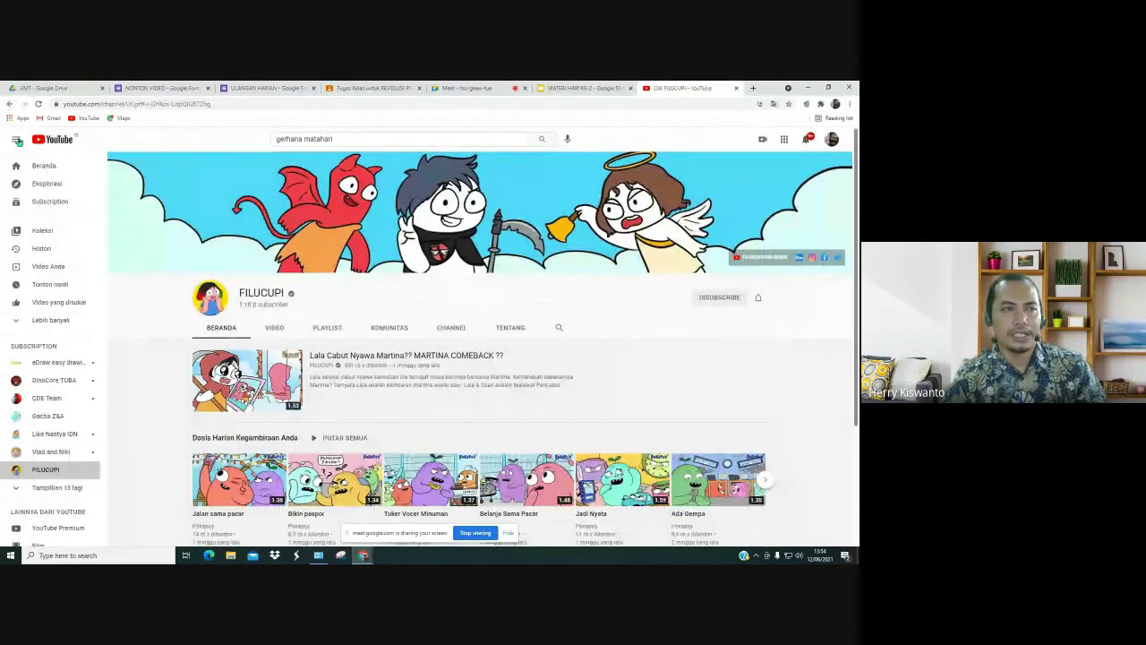
left_click(7, 104)
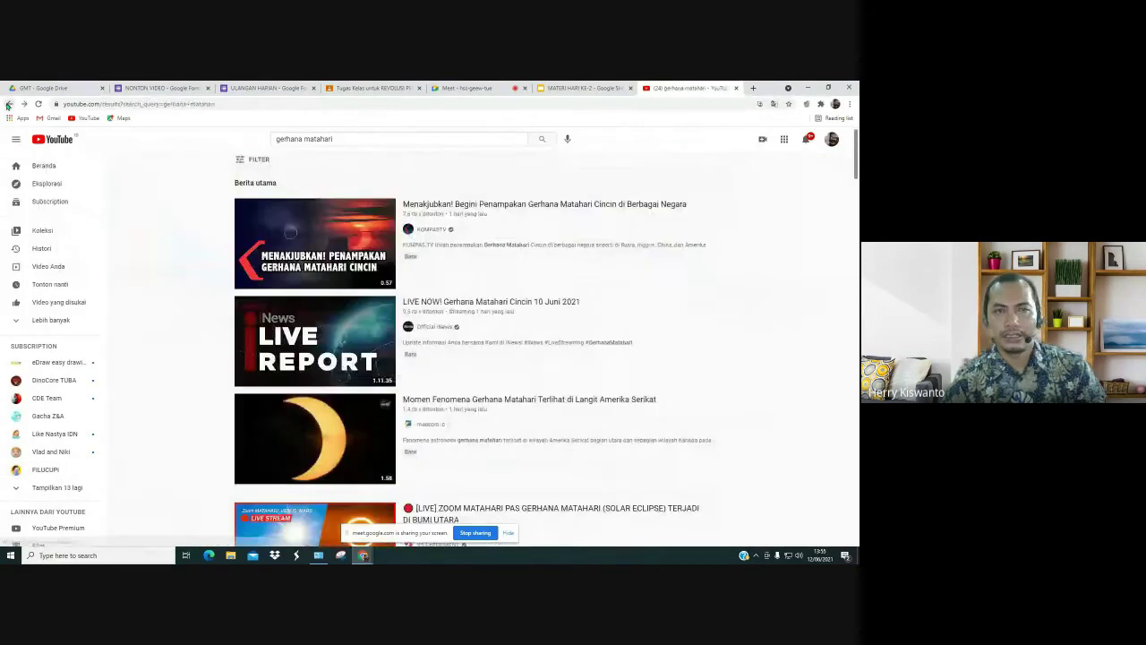
scroll(431, 338, "down", 2)
scroll(431, 338, "down", 3)
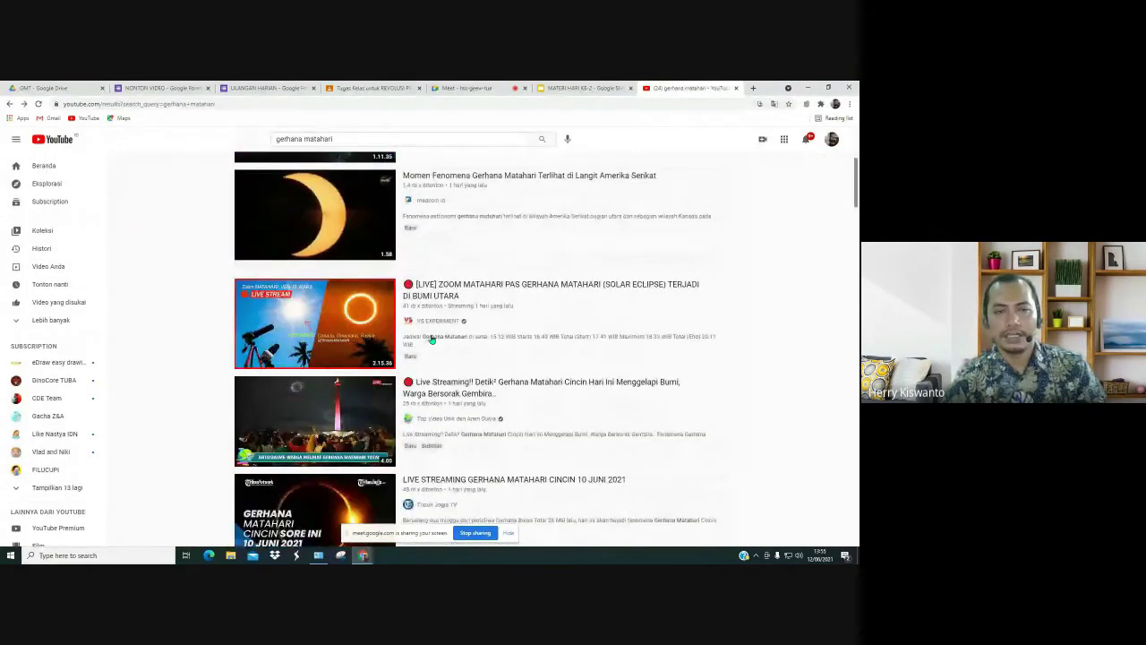
scroll(432, 339, "down", 2)
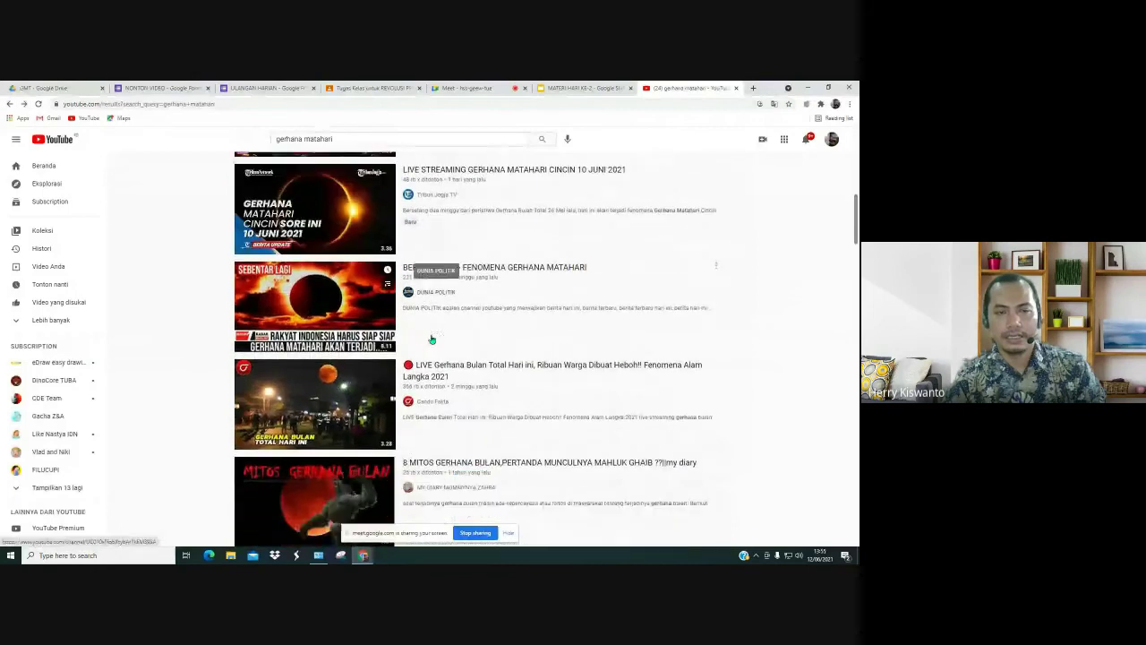
scroll(432, 339, "down", 3)
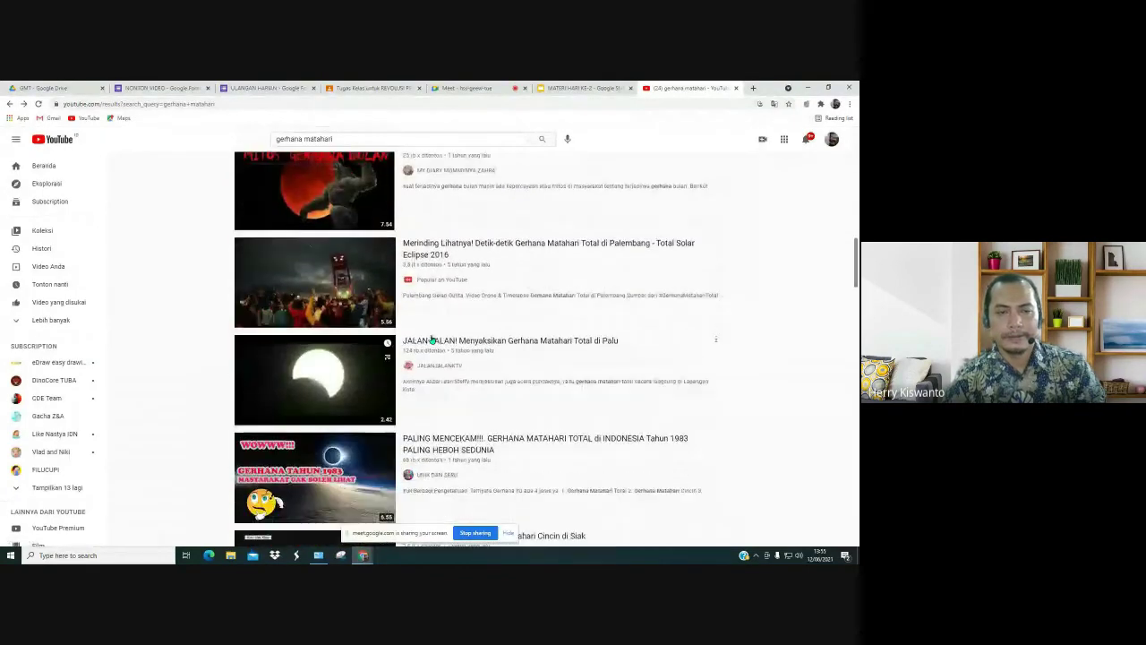
scroll(432, 339, "down", 1)
right_click(497, 313)
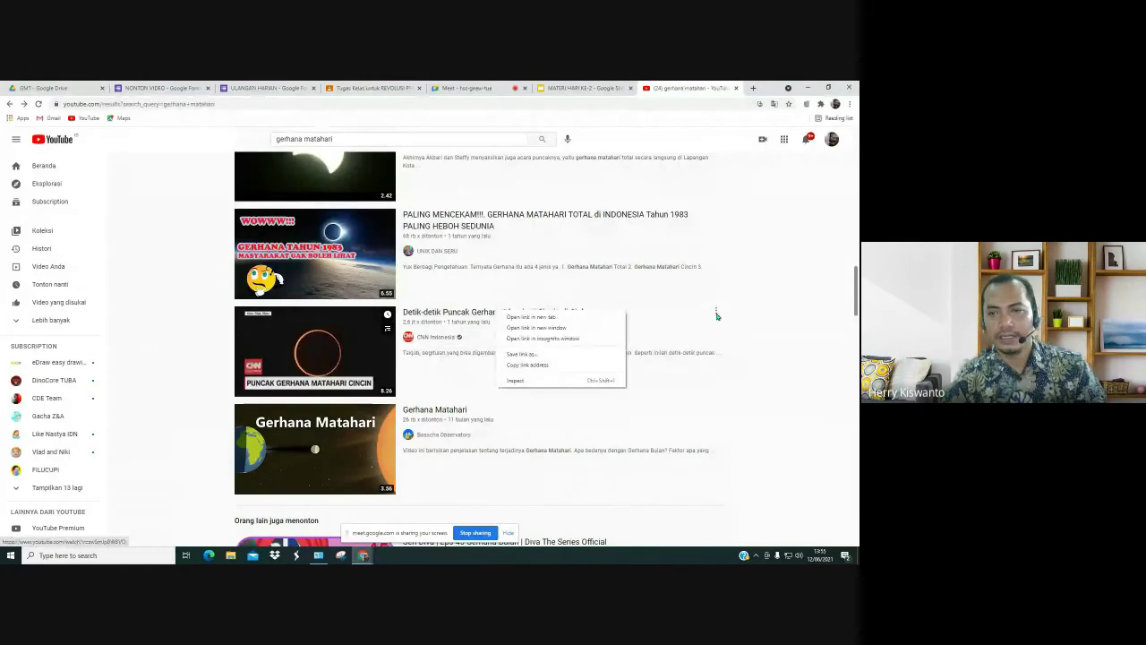
left_click(716, 311)
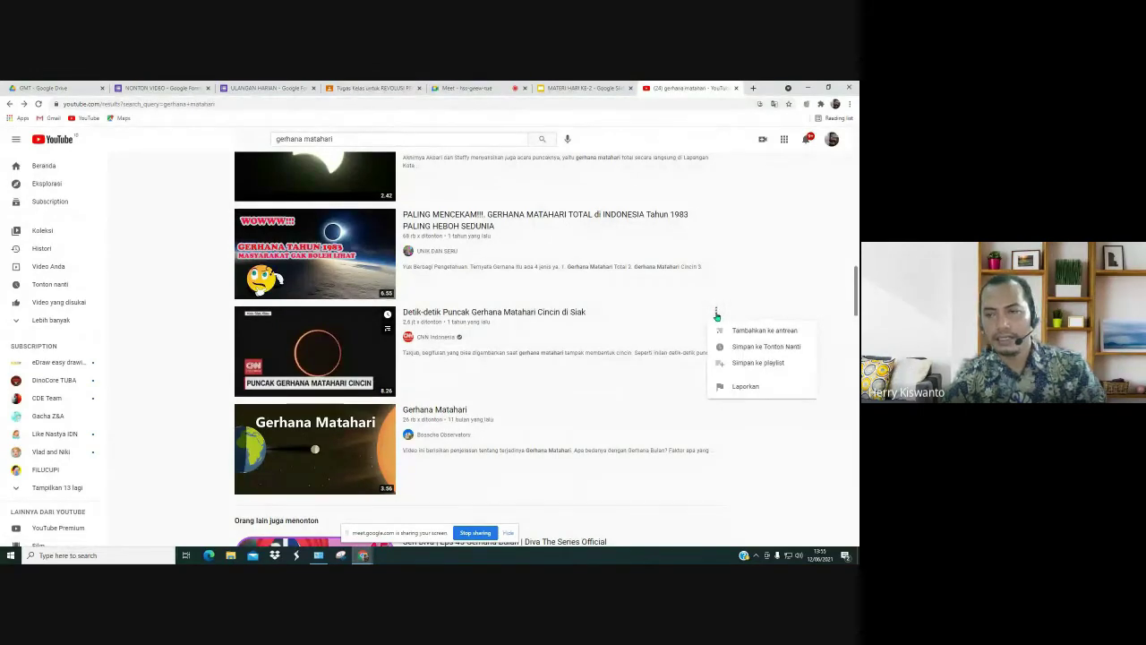
right_click(537, 309)
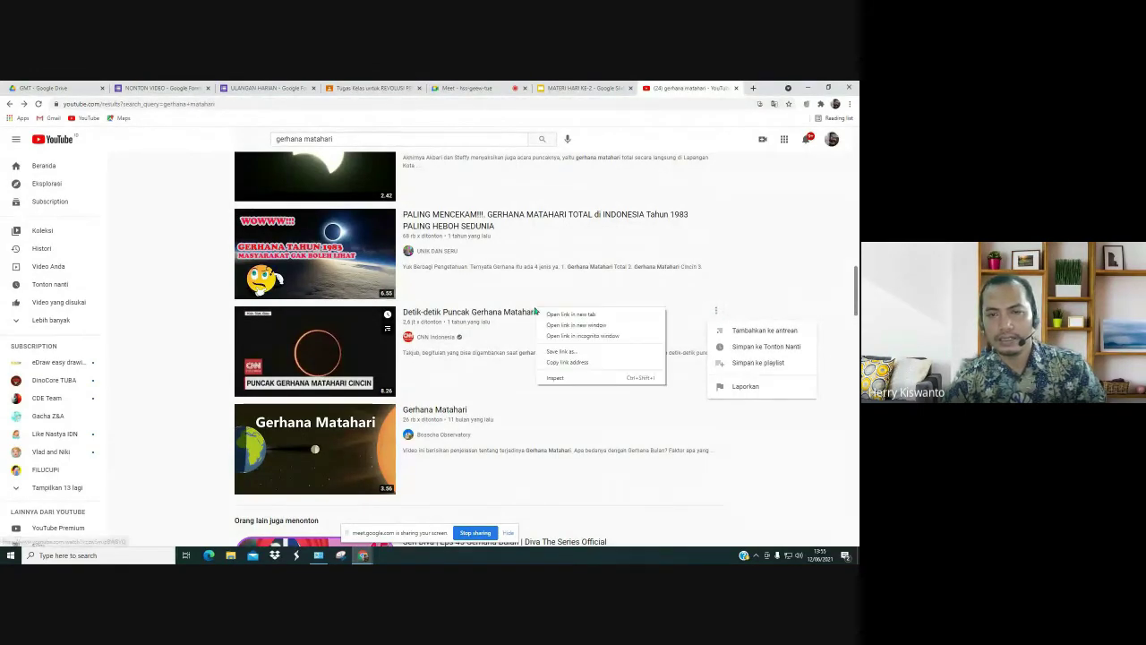
left_click(560, 362)
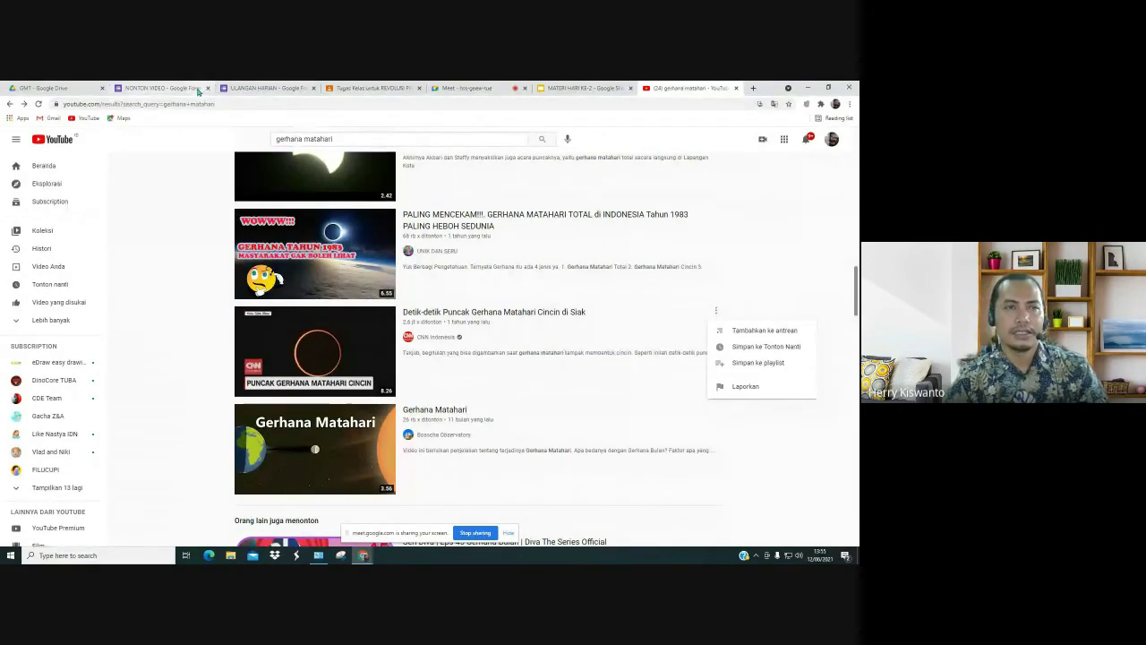
Step: Try to insert the copied YouTube link as an image by URL in the NONTON VIDEO form's blank question, and close the image dialog
left_click(251, 87)
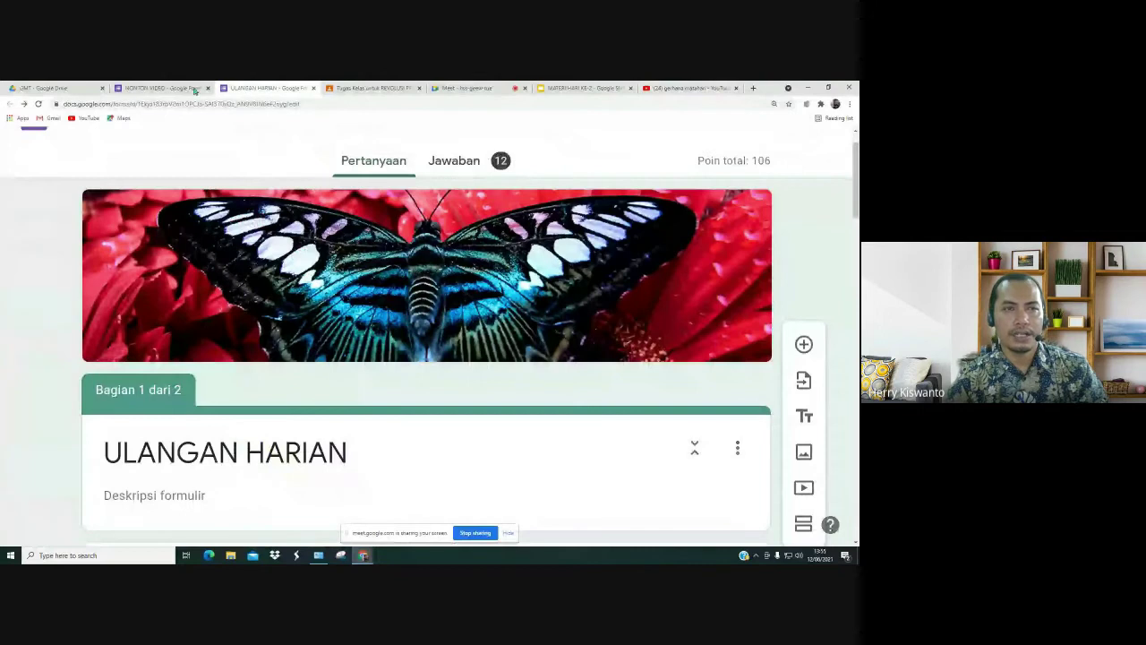
left_click(160, 89)
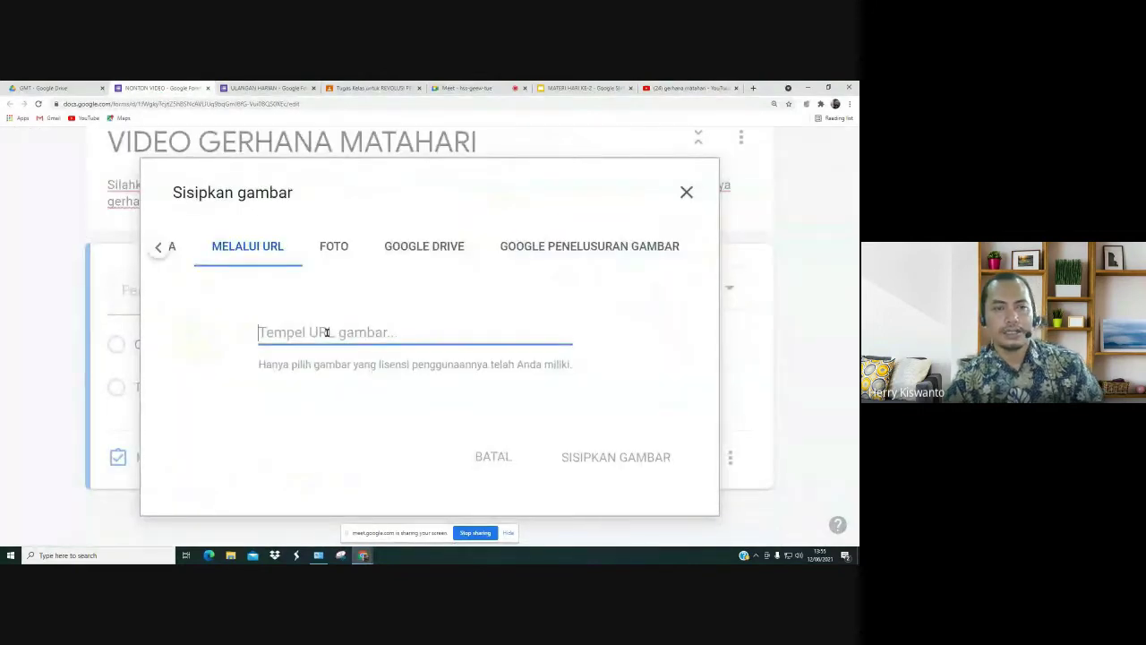
key("ctrl+v")
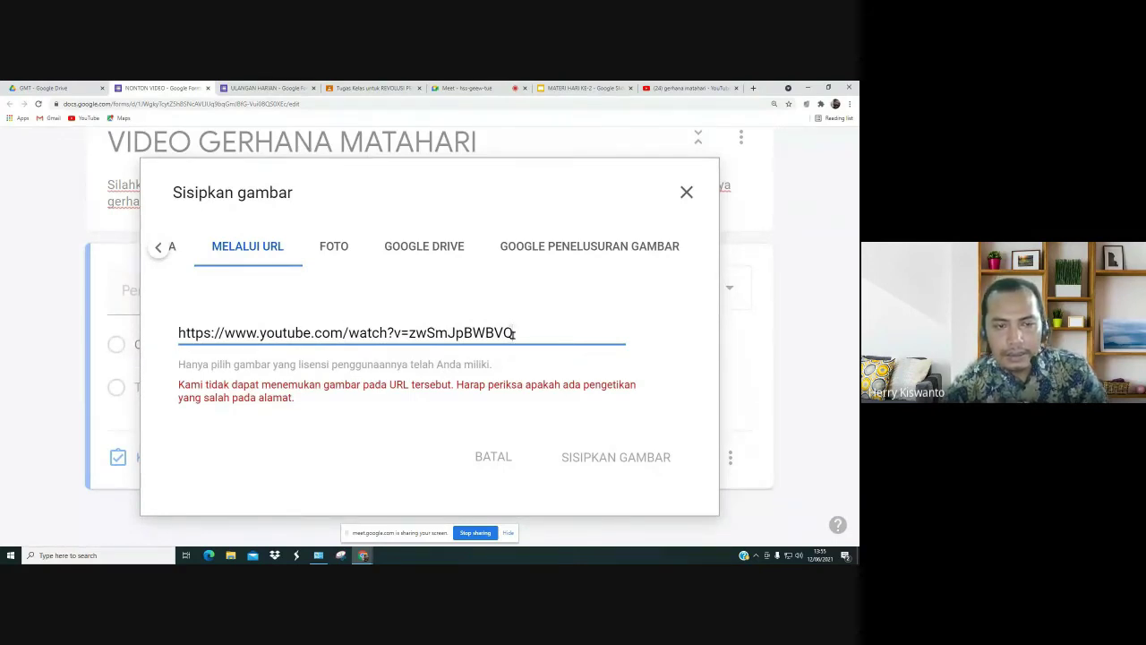
left_click_drag(520, 330, 257, 332)
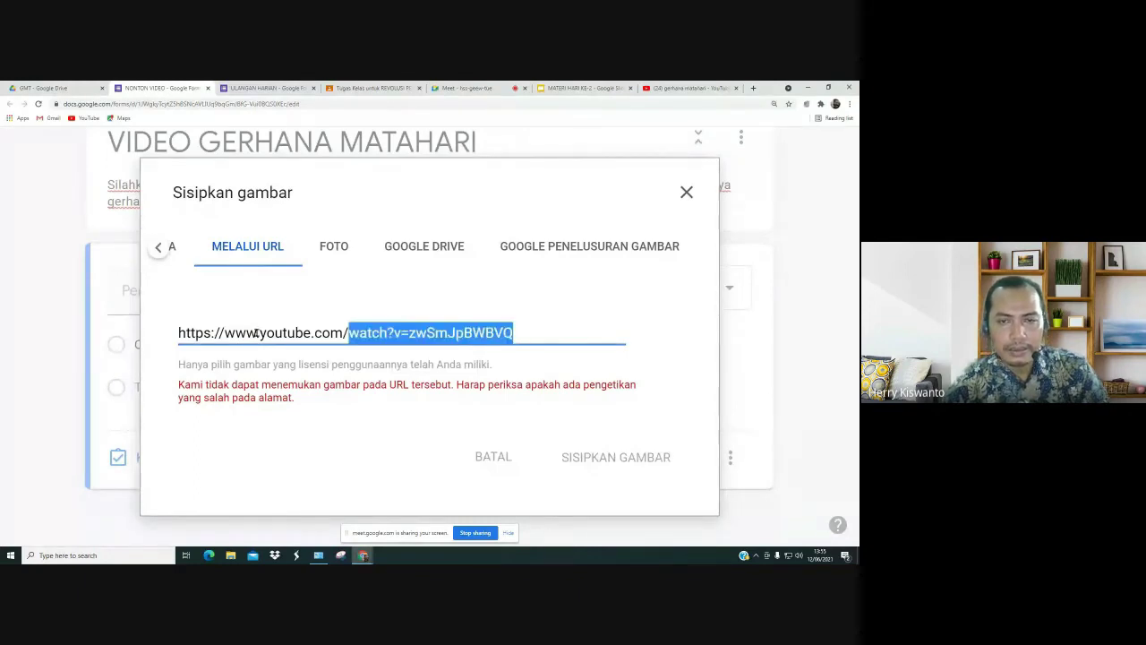
left_click_drag(173, 332, 177, 336)
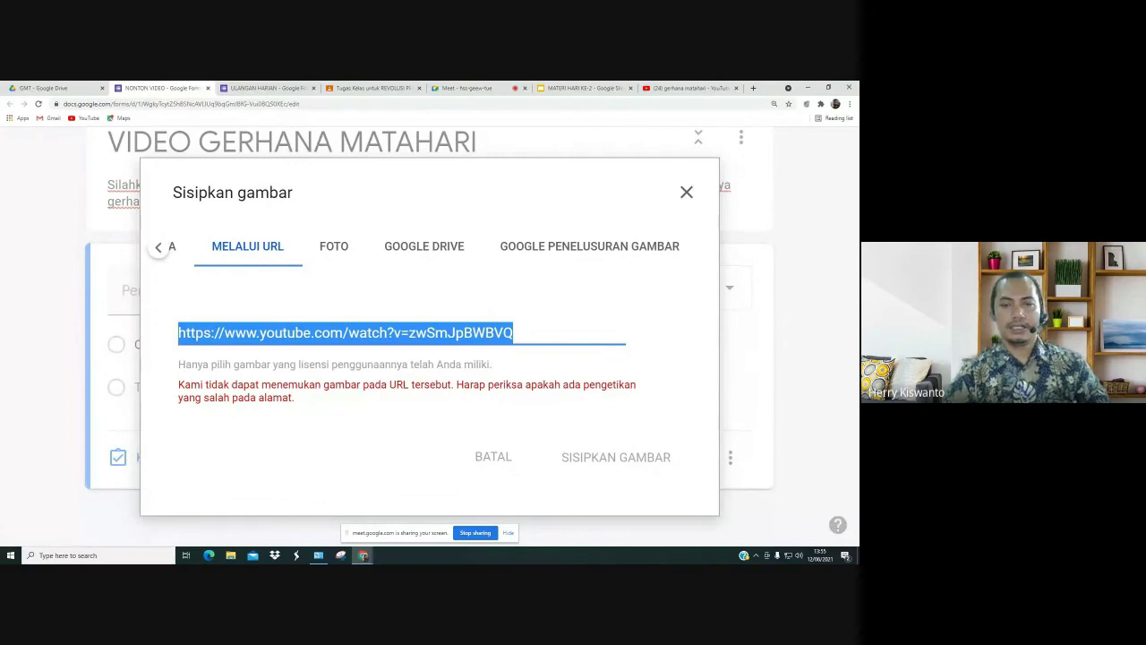
left_click(500, 459)
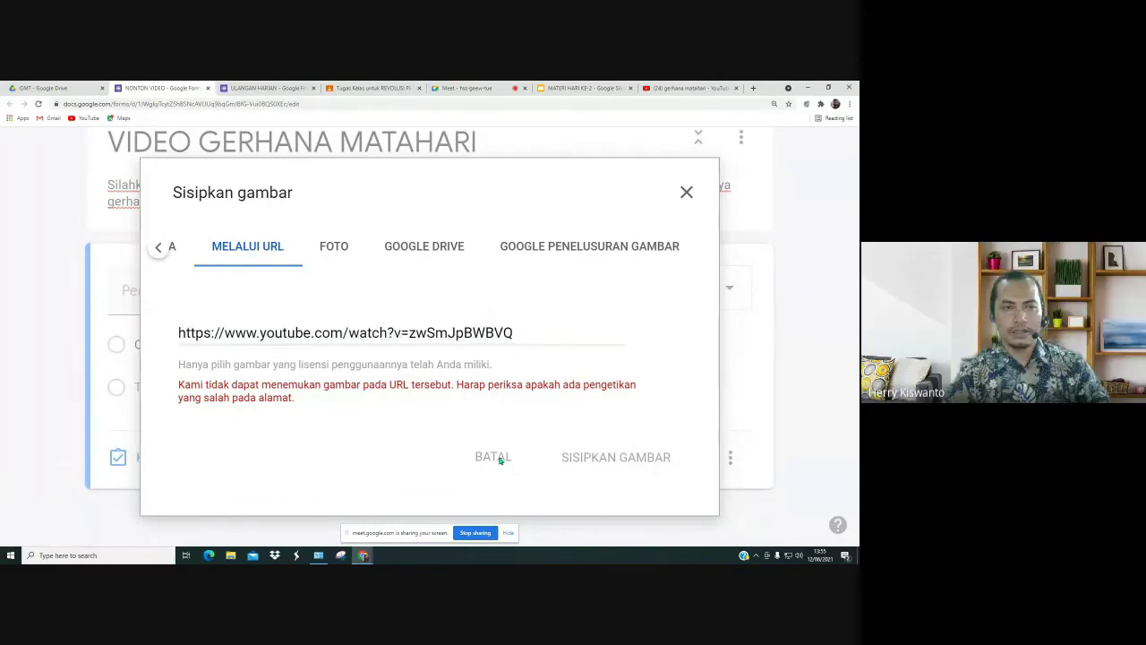
left_click(686, 193)
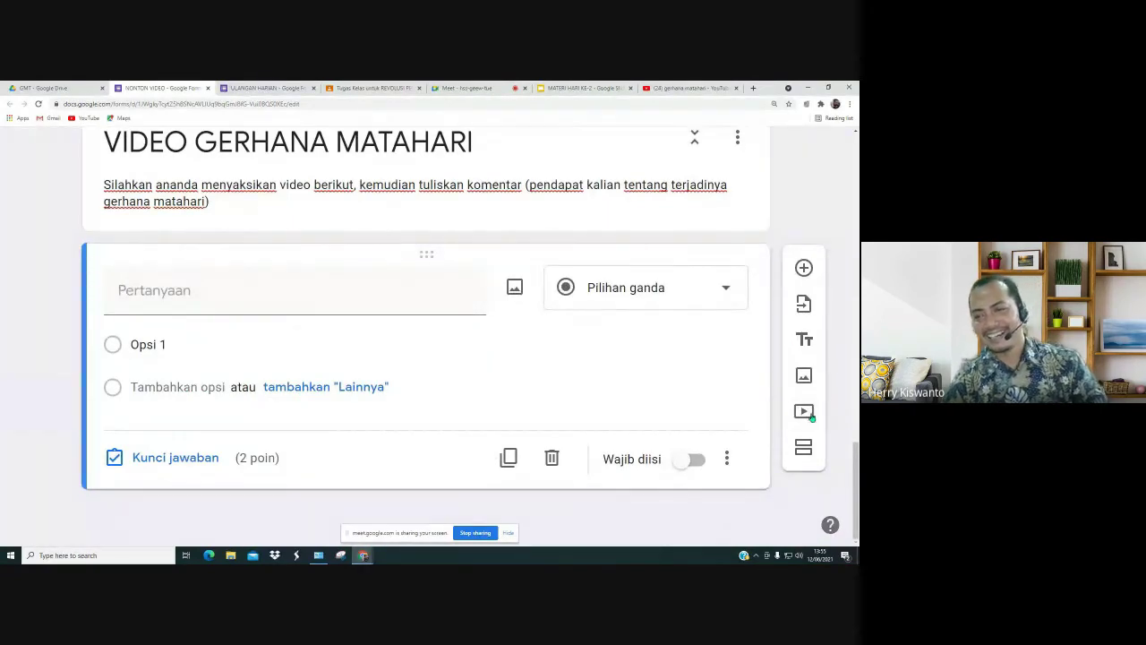
Step: Search for "gerhana matahari" in the form's video picker and insert the YouTube video titled "Gerhana Matahari" below the blank question
left_click(811, 416)
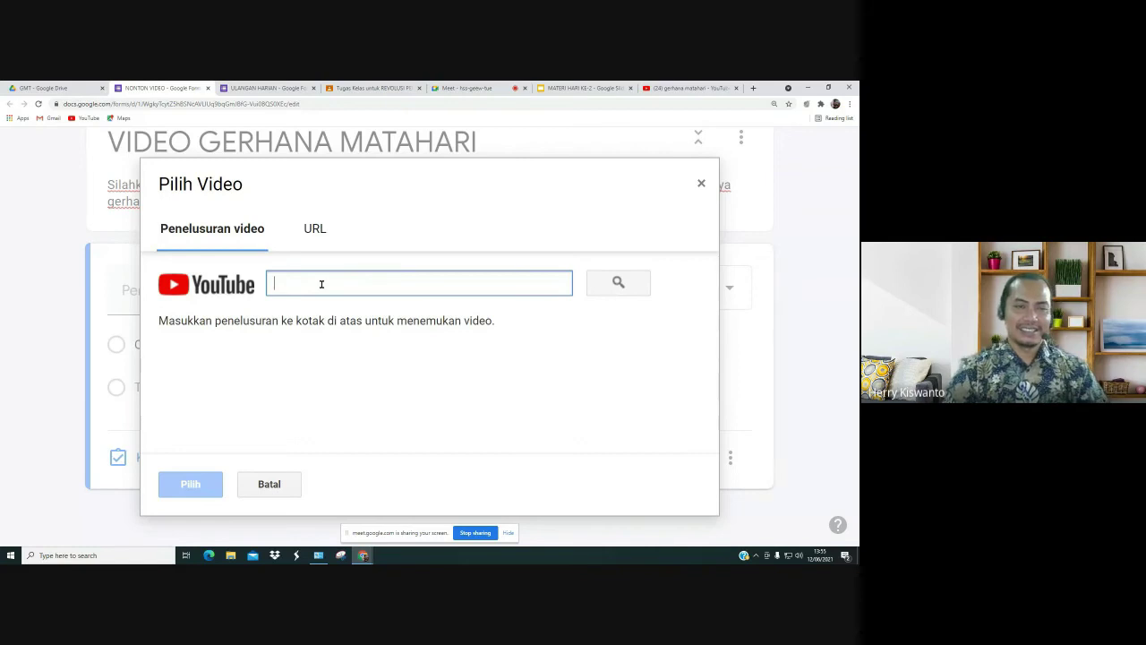
type("ger")
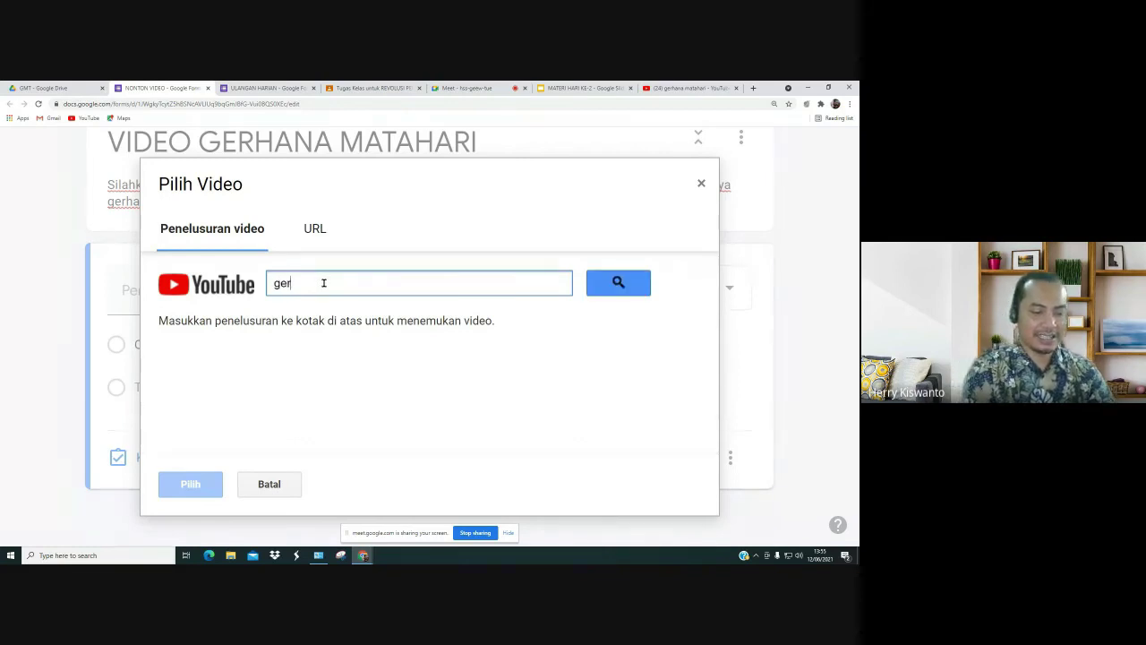
type("hana matahari")
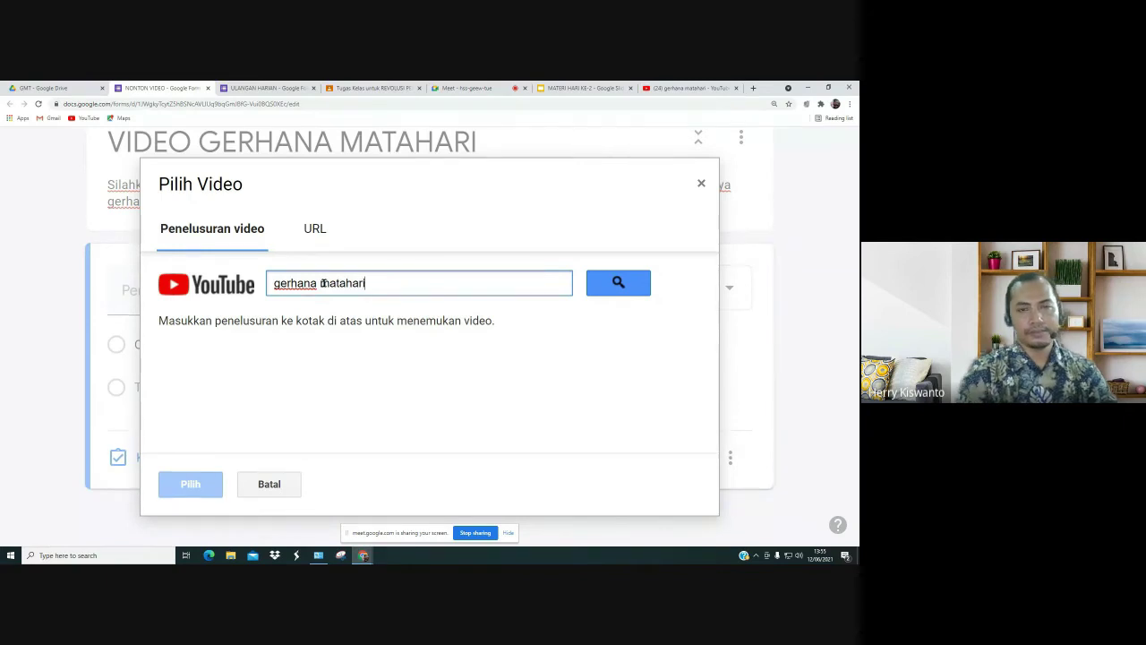
left_click(617, 287)
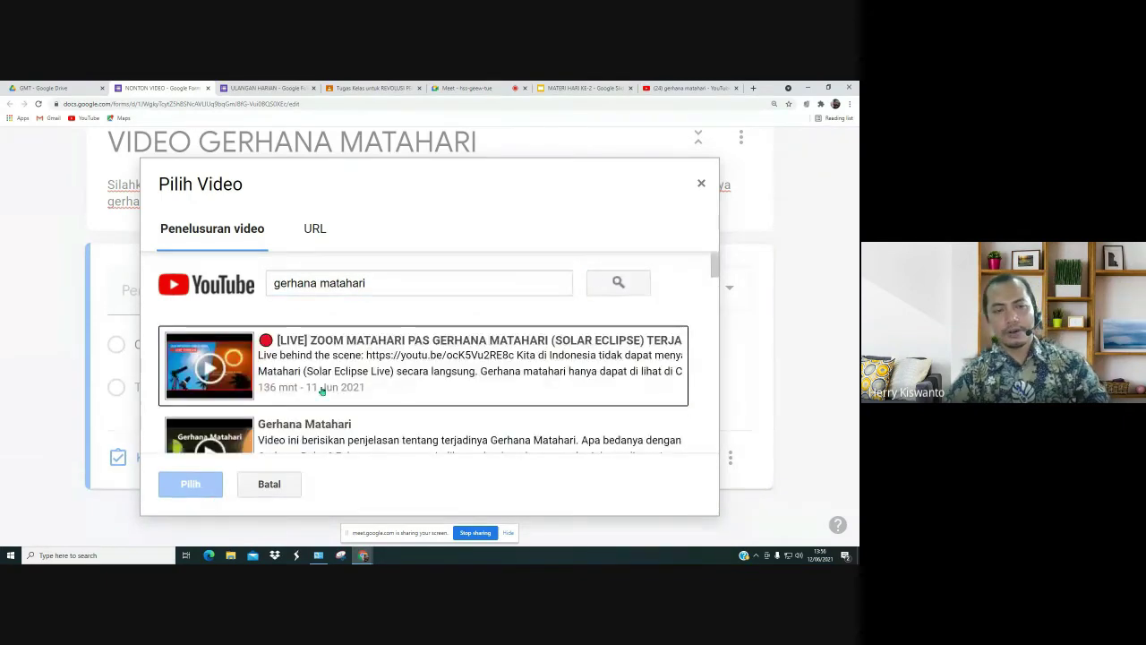
scroll(387, 404, "down", 3)
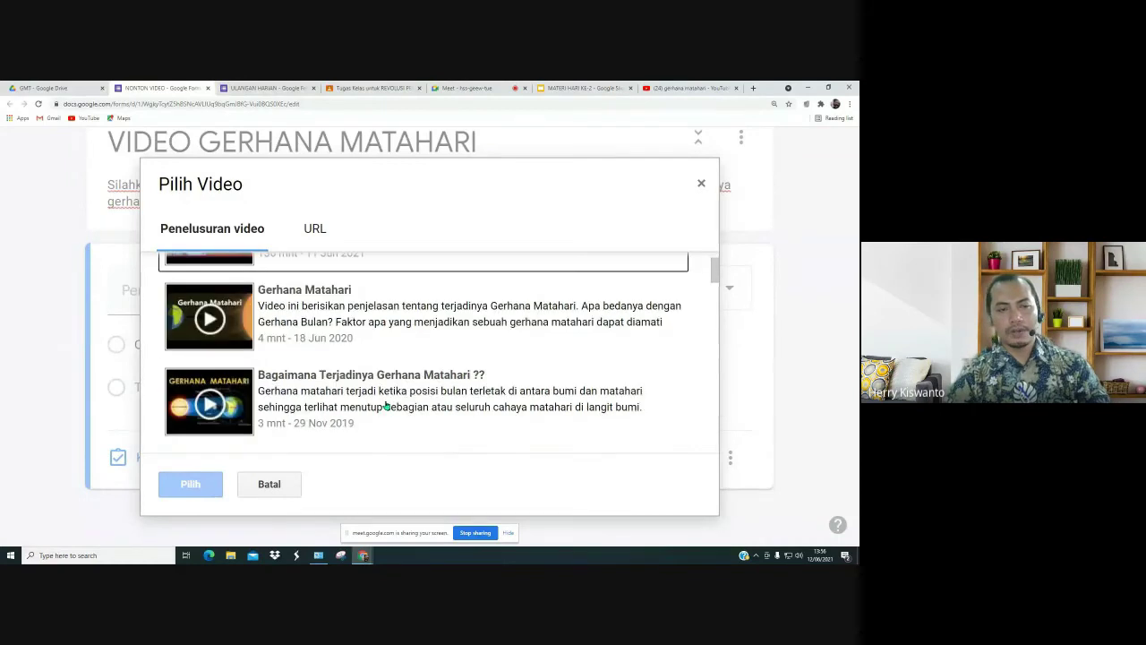
left_click(329, 315)
left_click(170, 485)
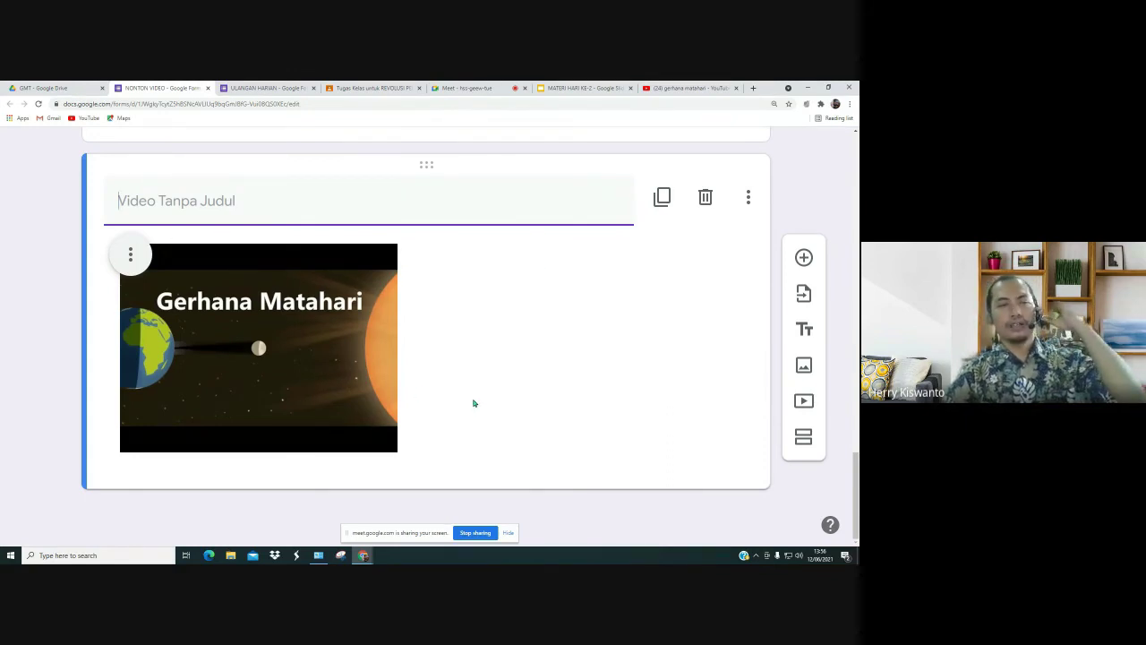
Step: Examine the placement of the blank question and the inserted video in the VIDEO GERHANA MATAHARI section
scroll(469, 373, "up", 2)
scroll(469, 373, "down", 1)
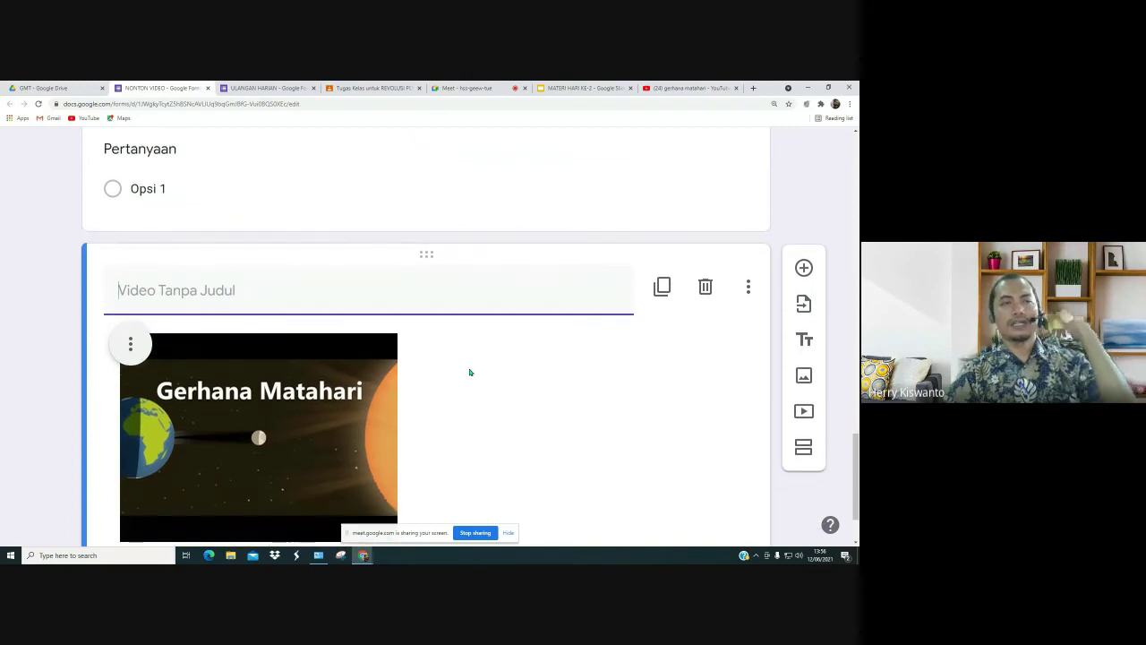
scroll(470, 373, "up", 1)
scroll(469, 372, "up", 1)
left_click(225, 313)
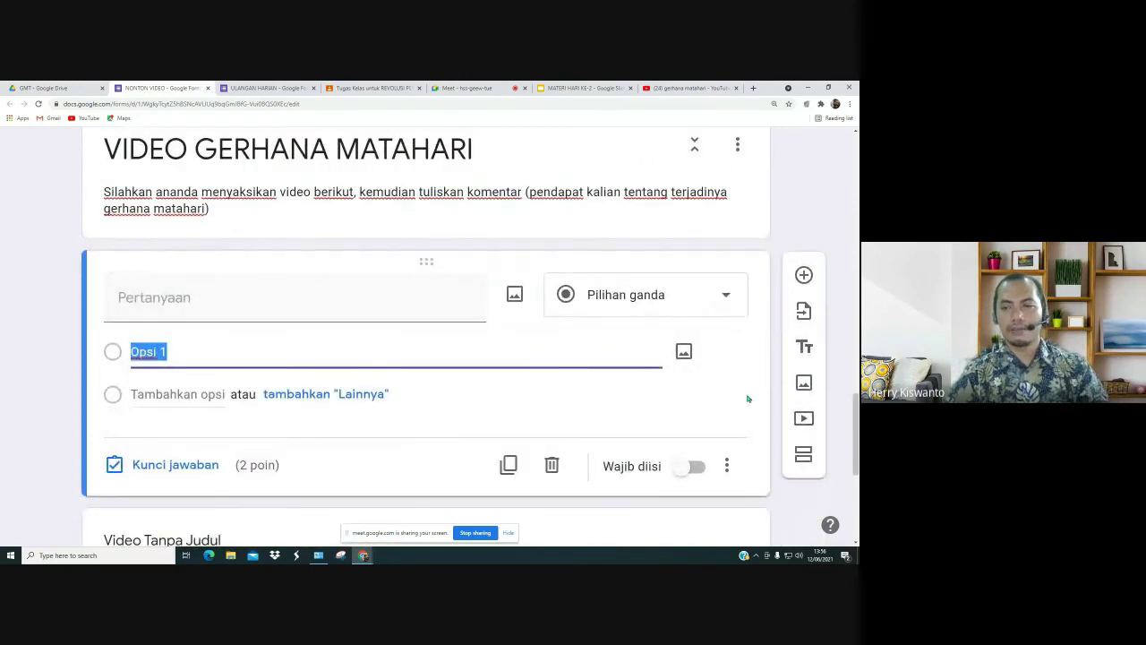
scroll(738, 461, "down", 2)
scroll(735, 457, "down", 2)
scroll(708, 438, "up", 2)
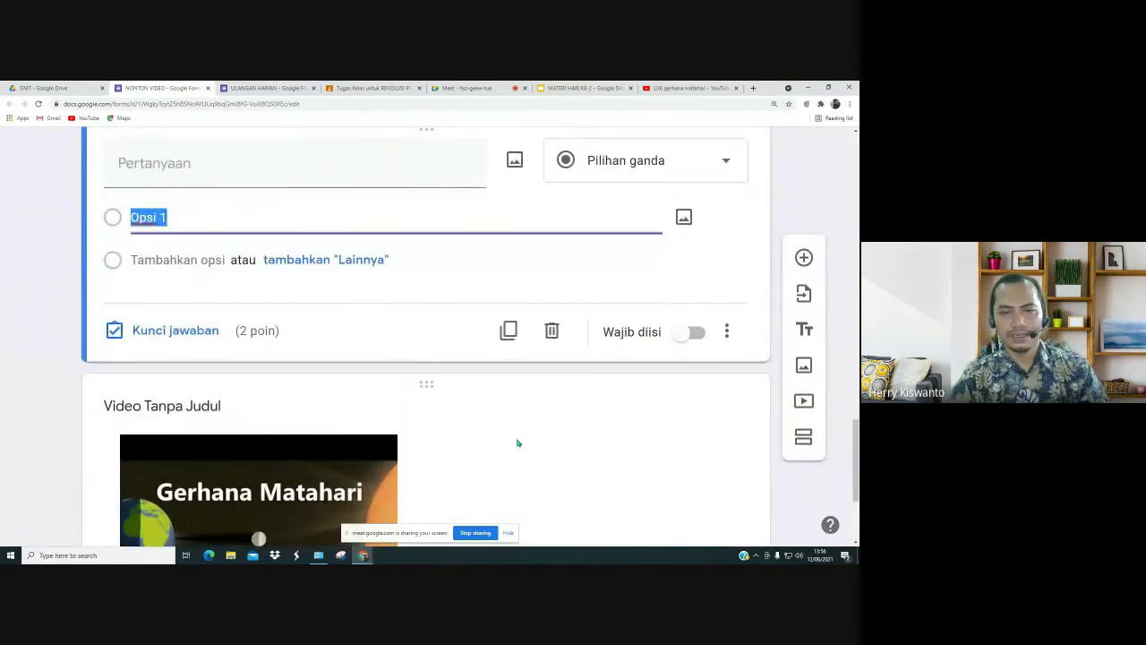
Step: Title the eclipse video below the blank question "gerhana matahari"
scroll(514, 437, "down", 3)
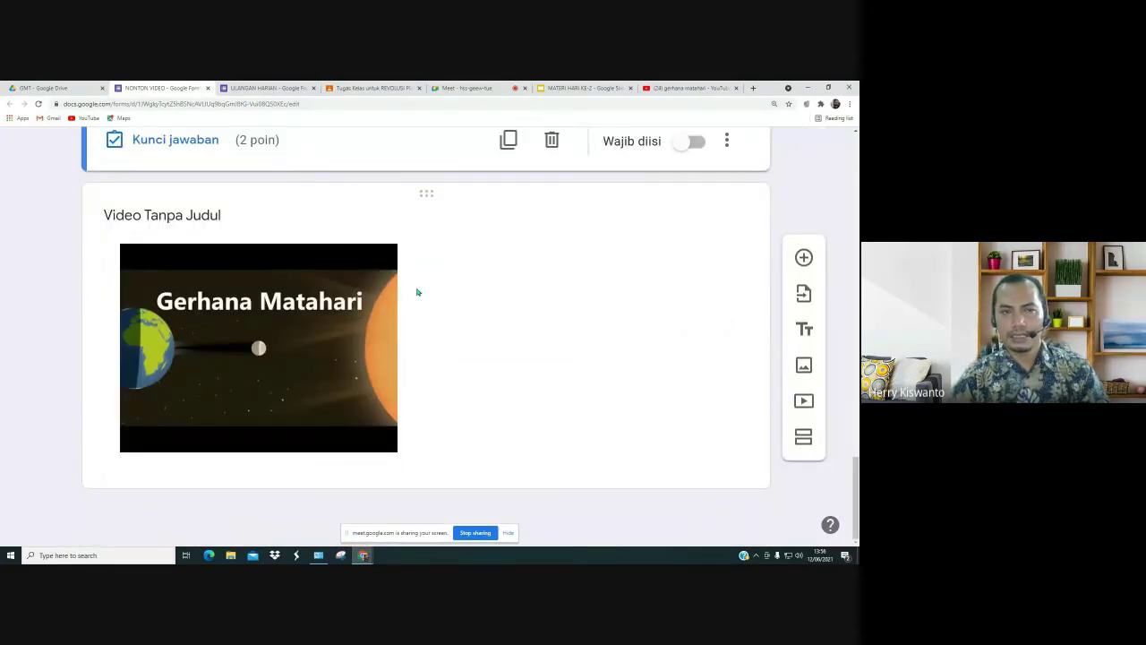
scroll(395, 238, "up", 2)
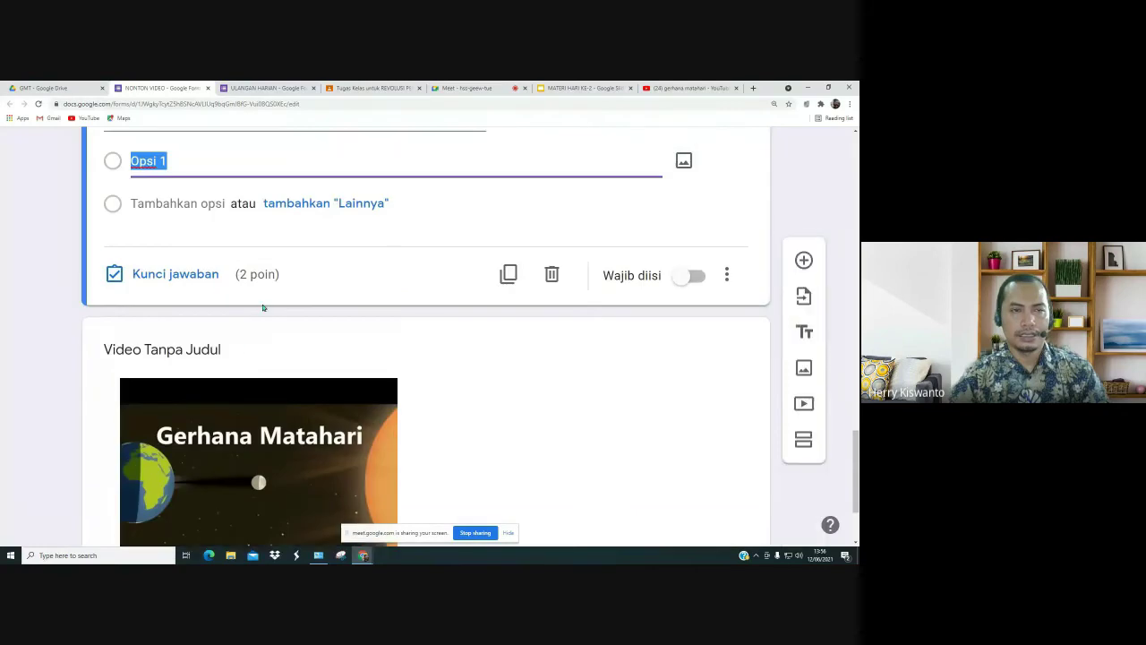
left_click(225, 351)
left_click(189, 230)
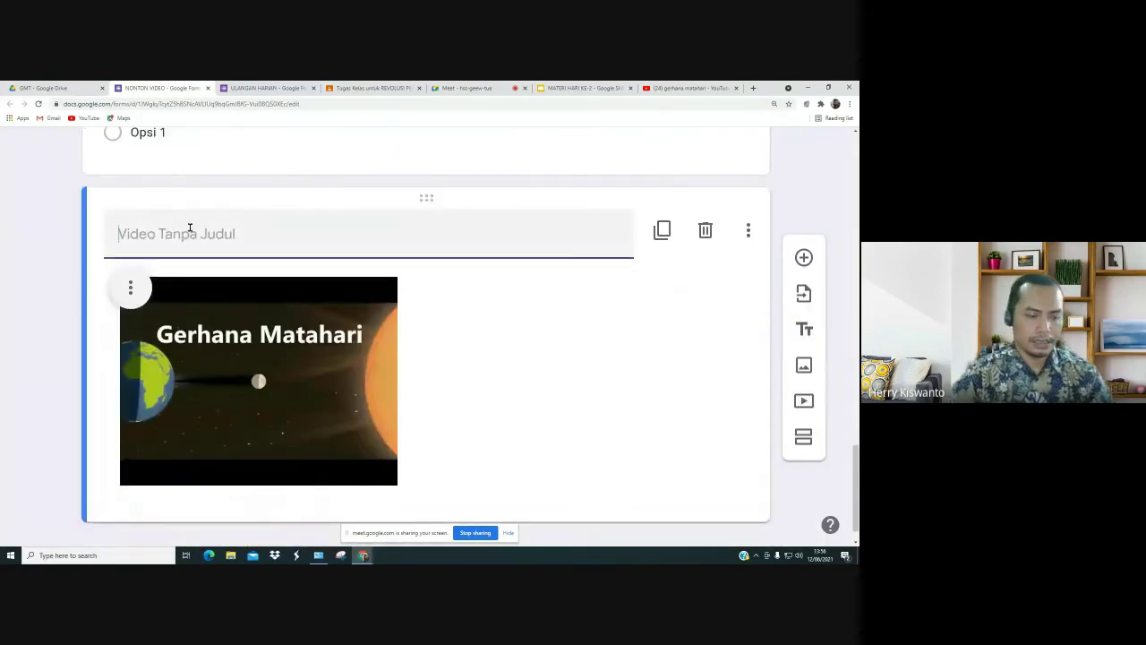
type("gerha")
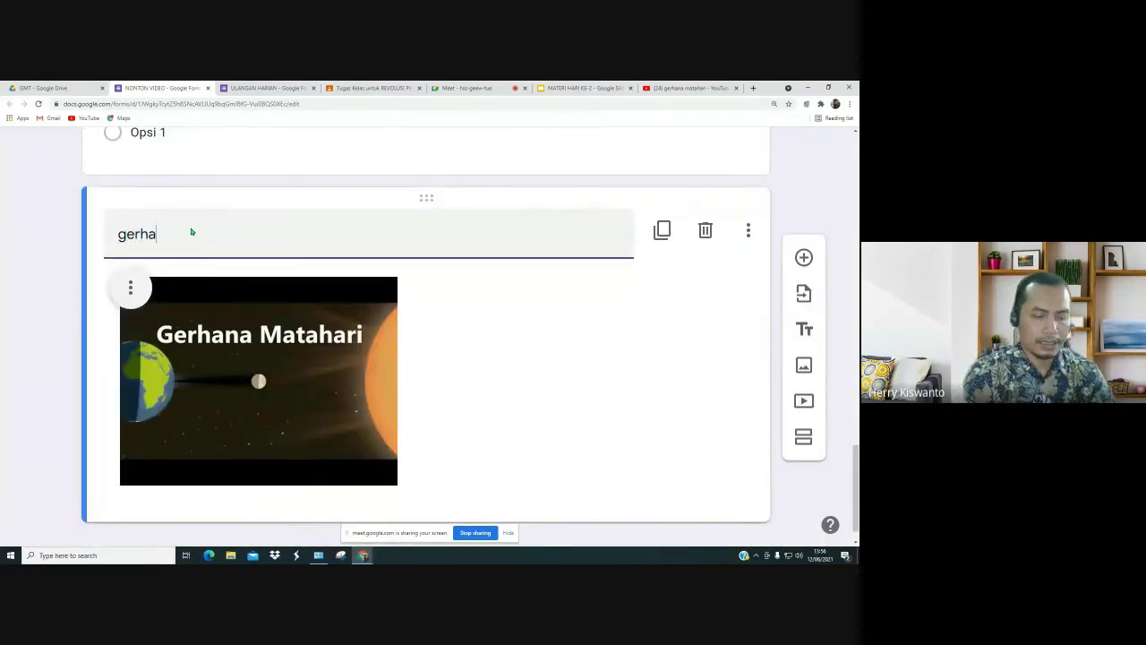
type("na matah")
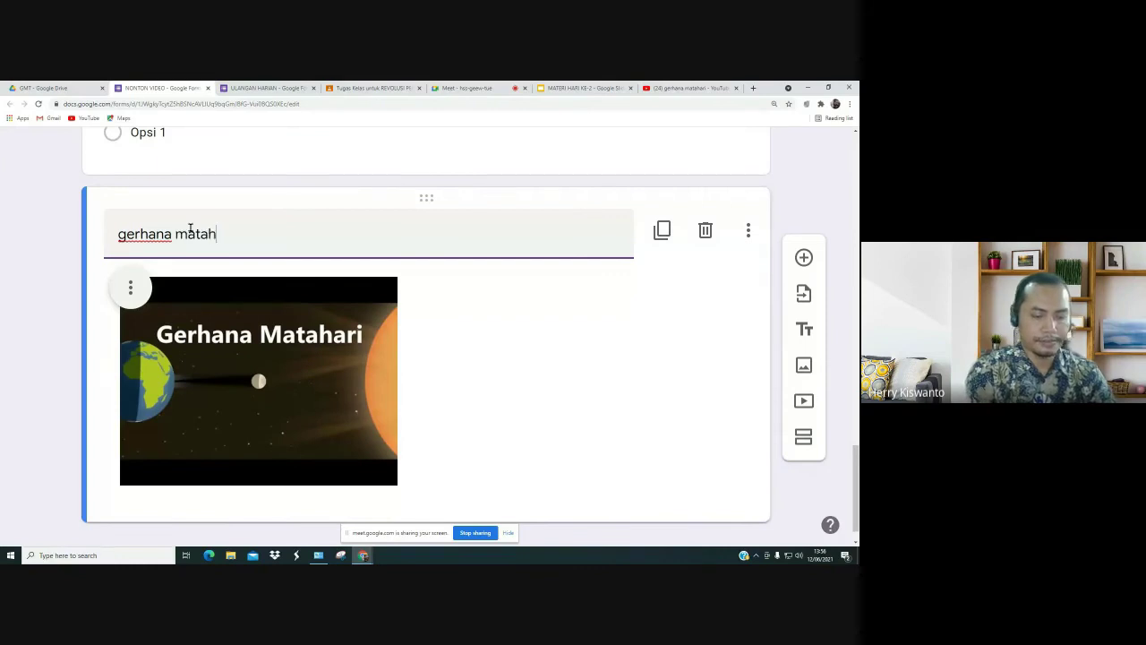
type("ari")
left_click(609, 345)
Step: Write "Tuliskan deskripsi dari video" in the blank question above the video as a paragraph question and make it required
scroll(444, 324, "up", 2)
scroll(332, 273, "up", 1)
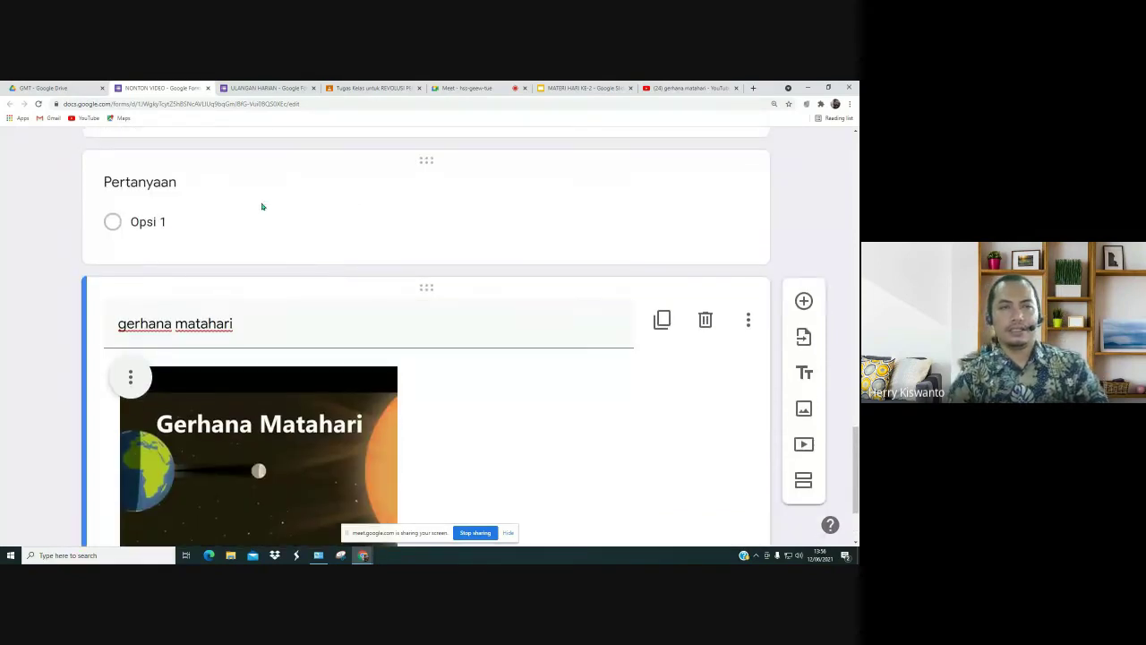
left_click(235, 196)
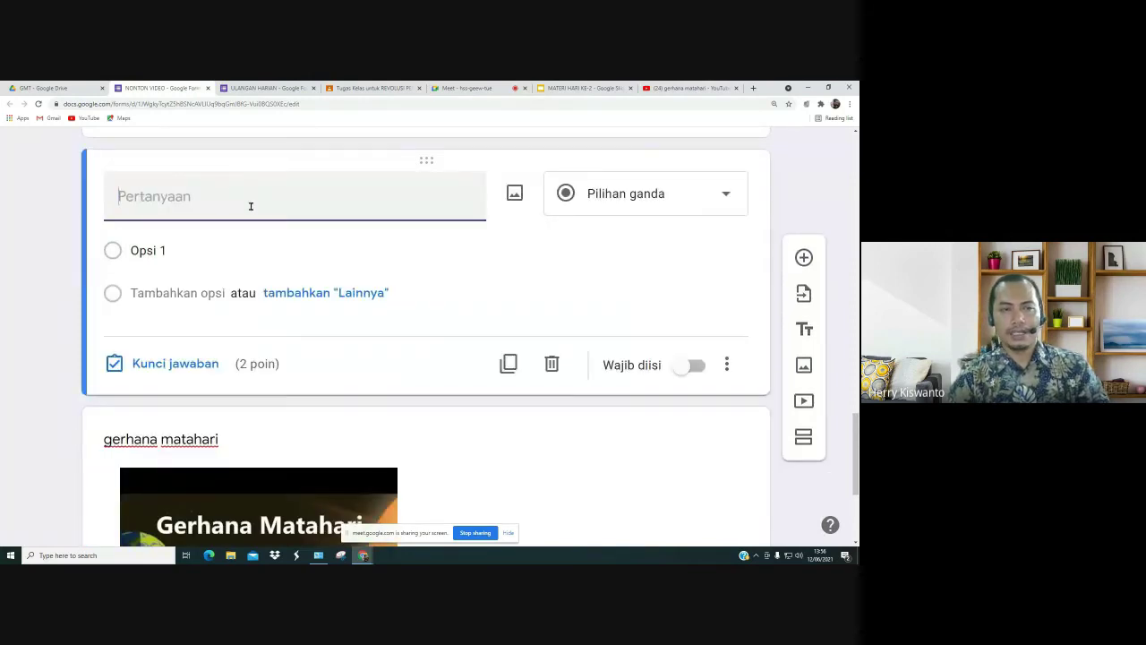
type("T")
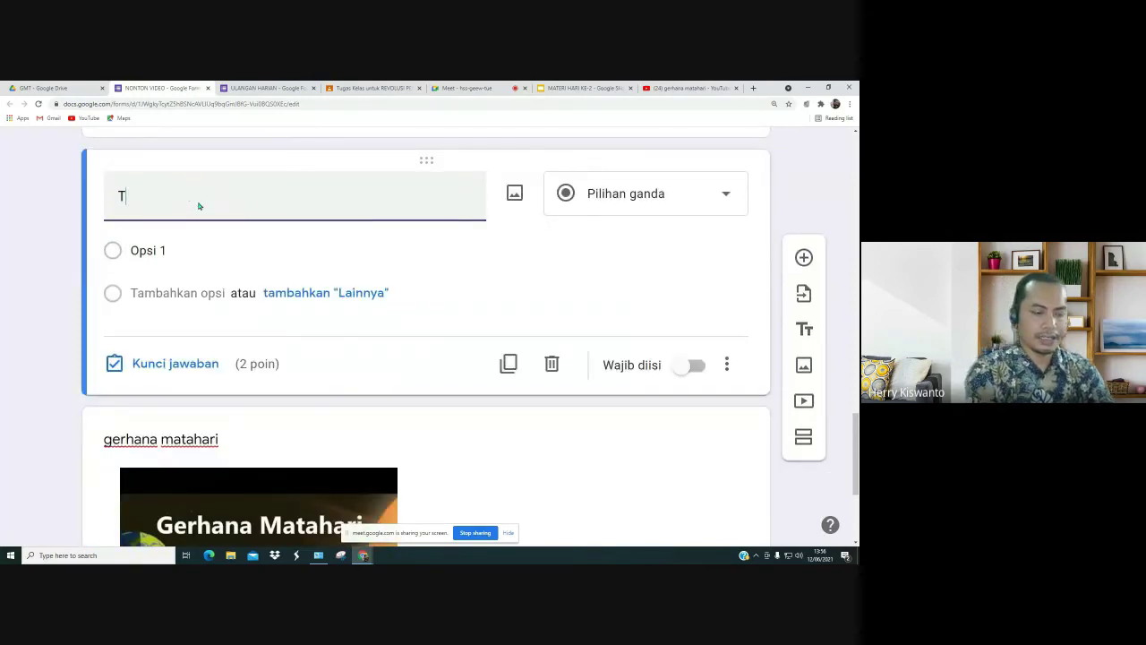
type("uliskan ")
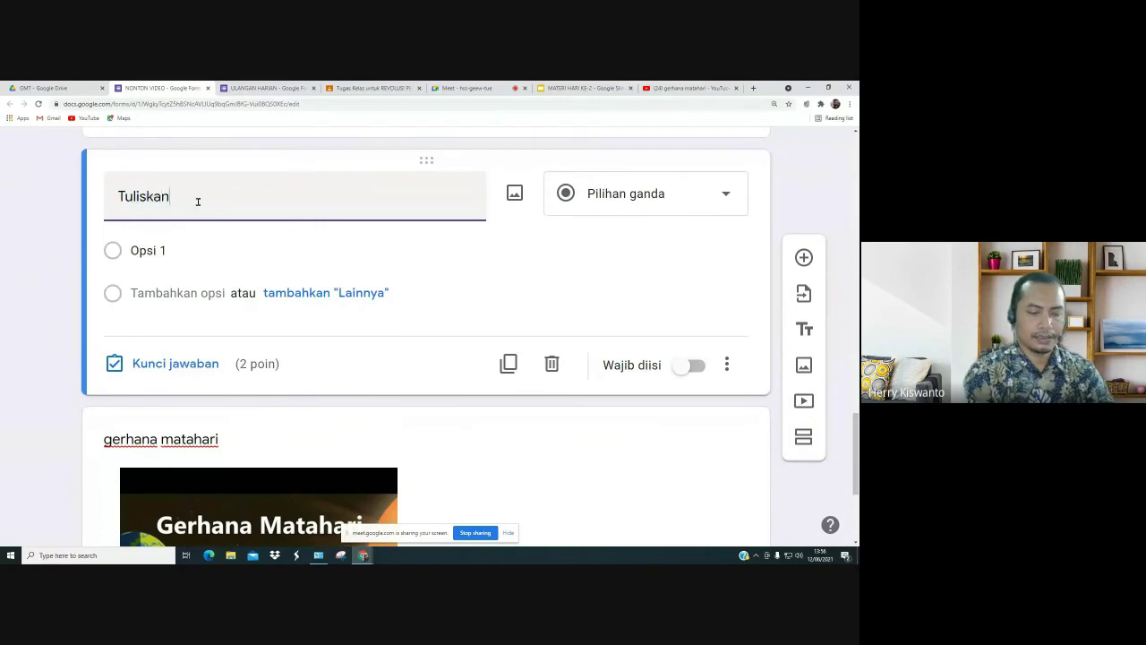
type("desk")
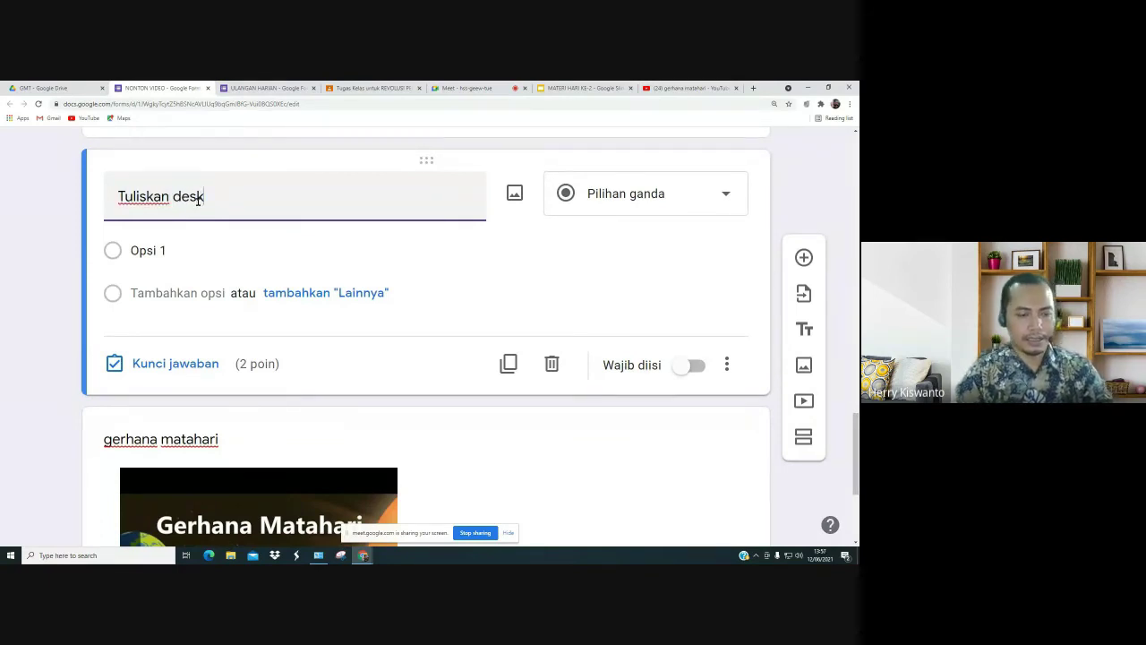
type("ripsi")
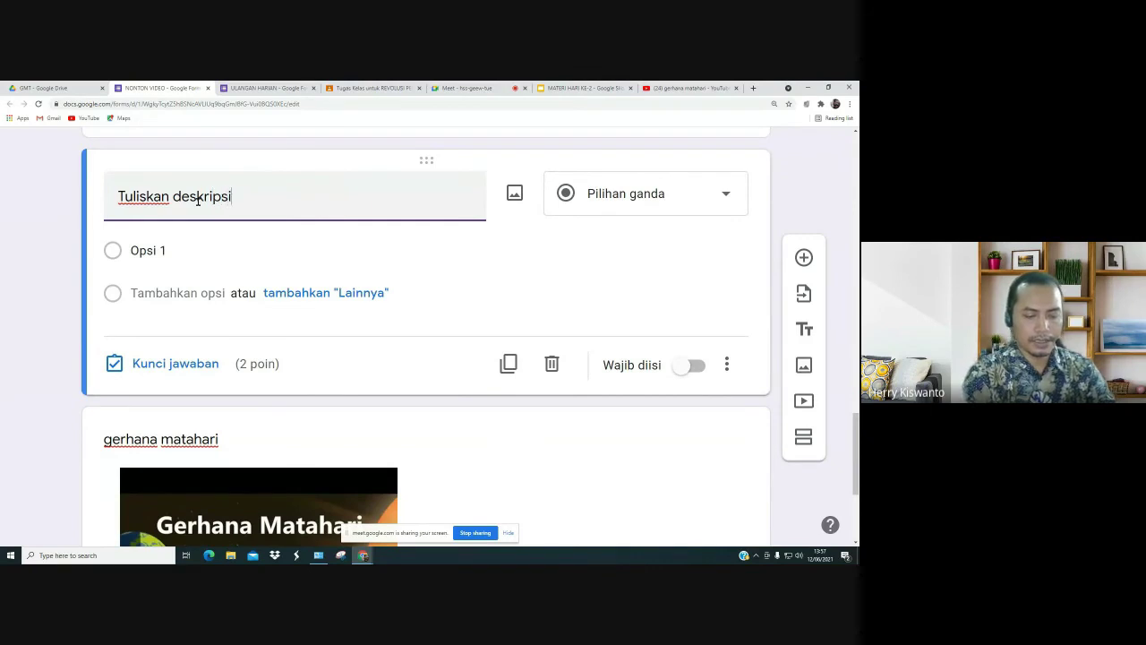
type(" dari v")
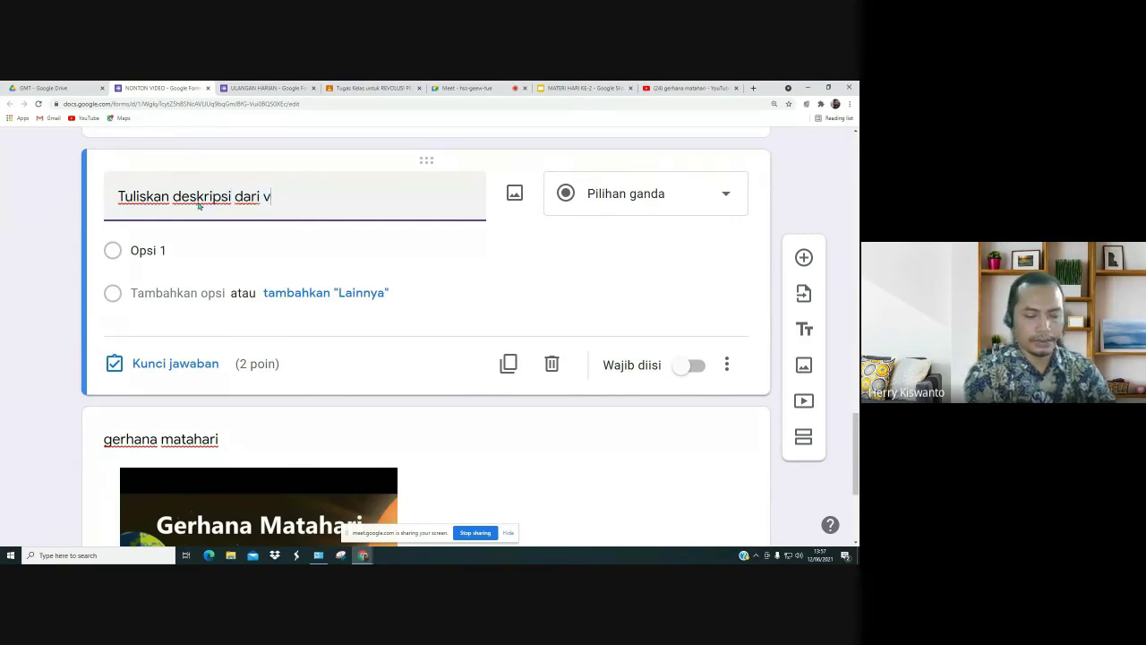
type("ideo")
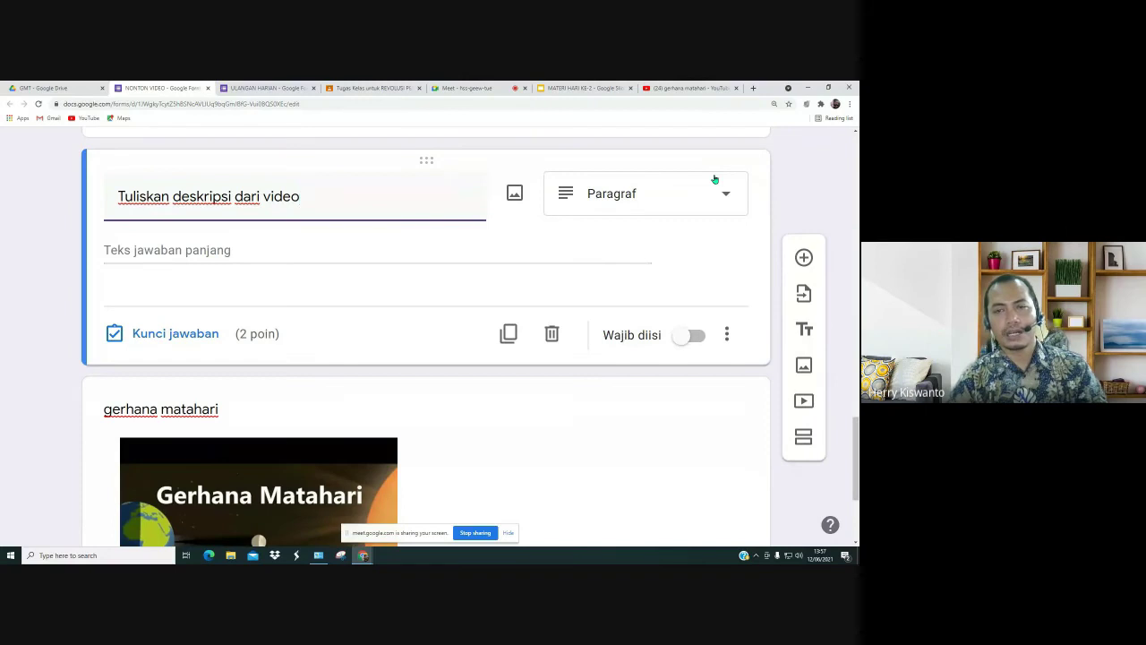
left_click(693, 335)
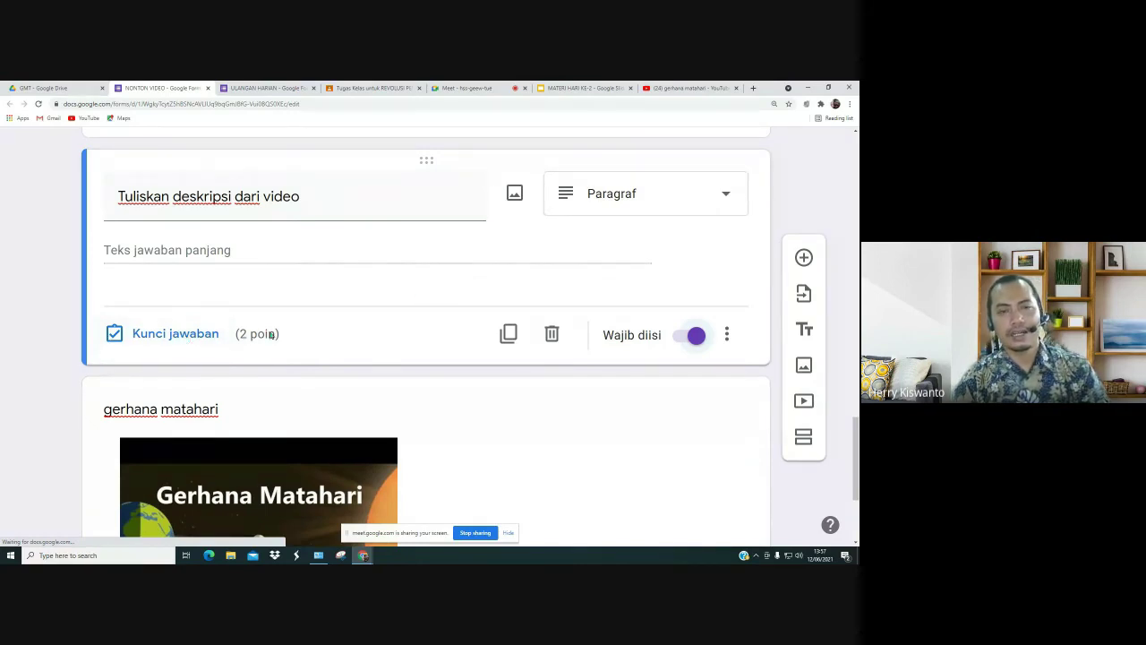
Step: In the form's general settings, turn off the restriction to users in Kementerian Pendidikan dan Kebudayaan Indonesia (SMP) and its trusted organisations
scroll(271, 334, "up", 3)
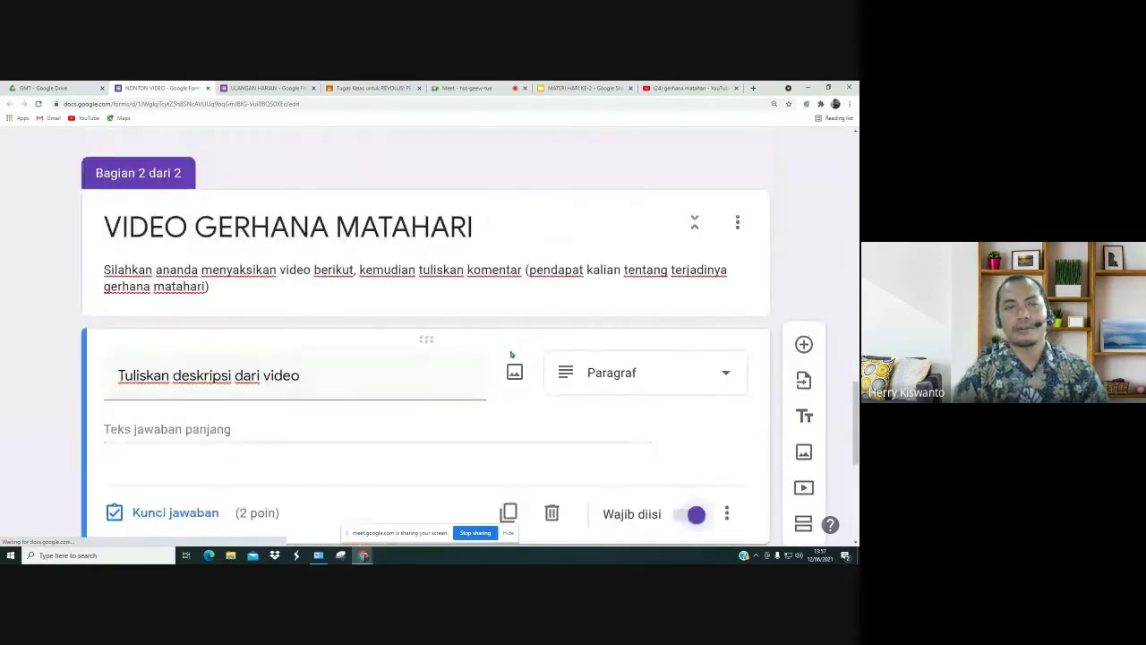
scroll(503, 341, "up", 10)
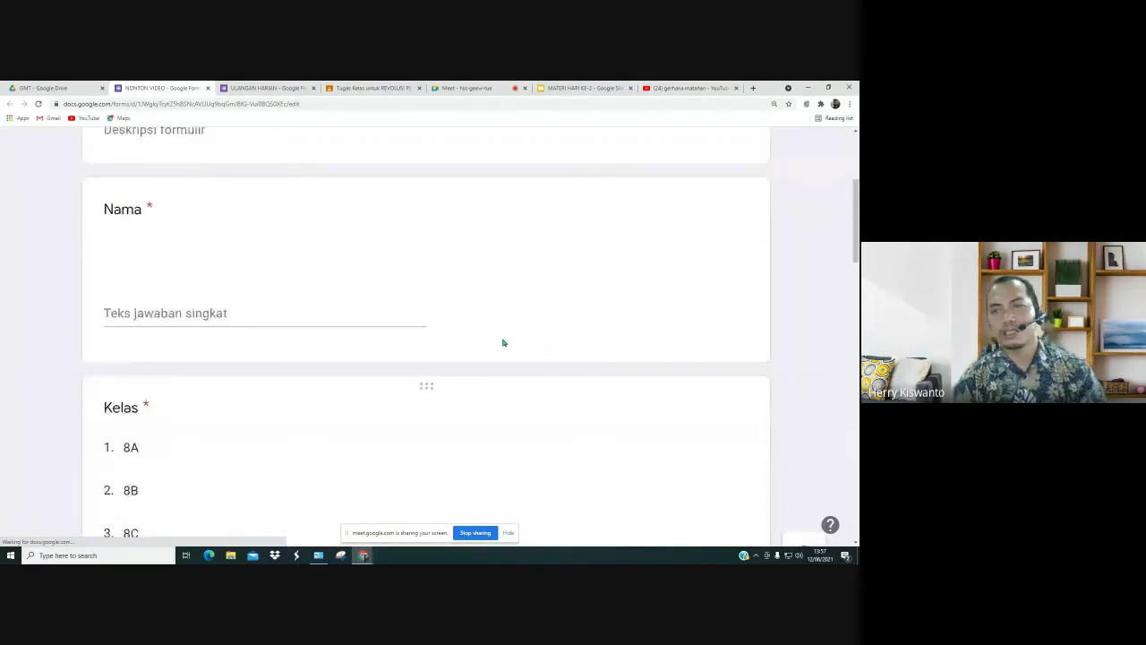
left_click(643, 155)
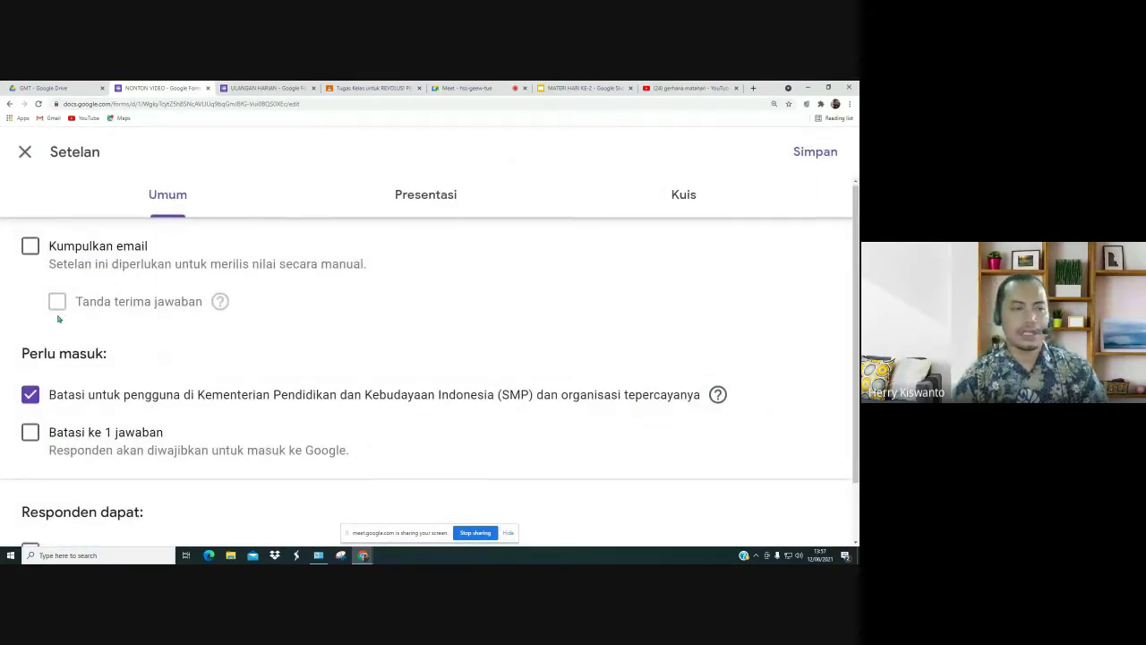
scroll(40, 321, "down", 1)
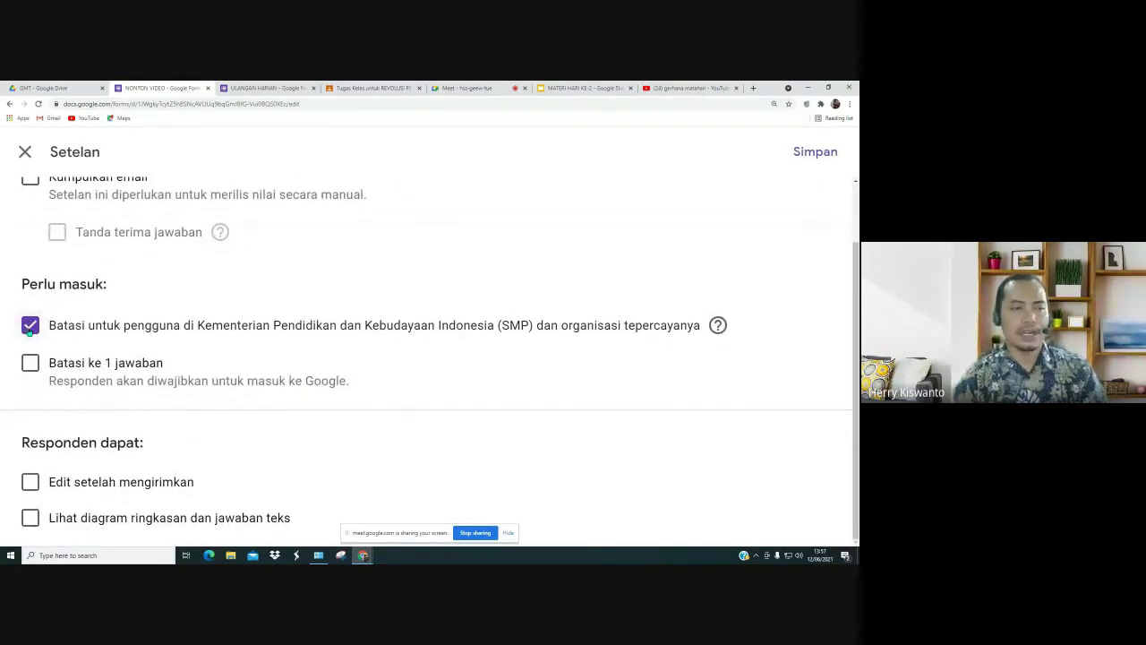
left_click(30, 327)
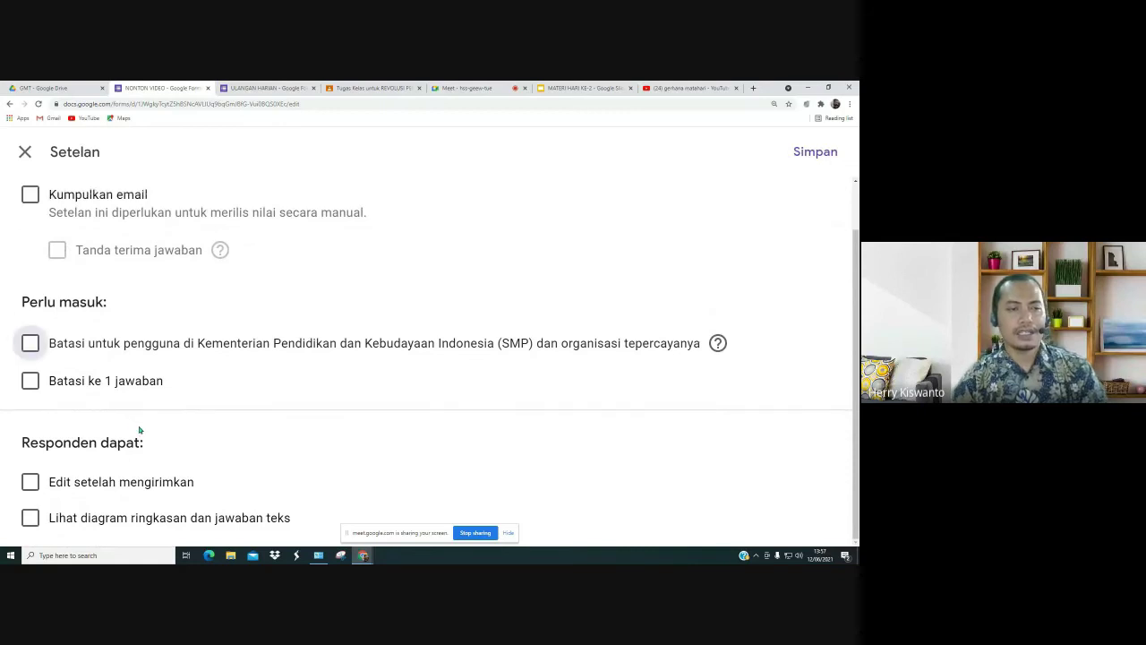
scroll(161, 289, "up", 1)
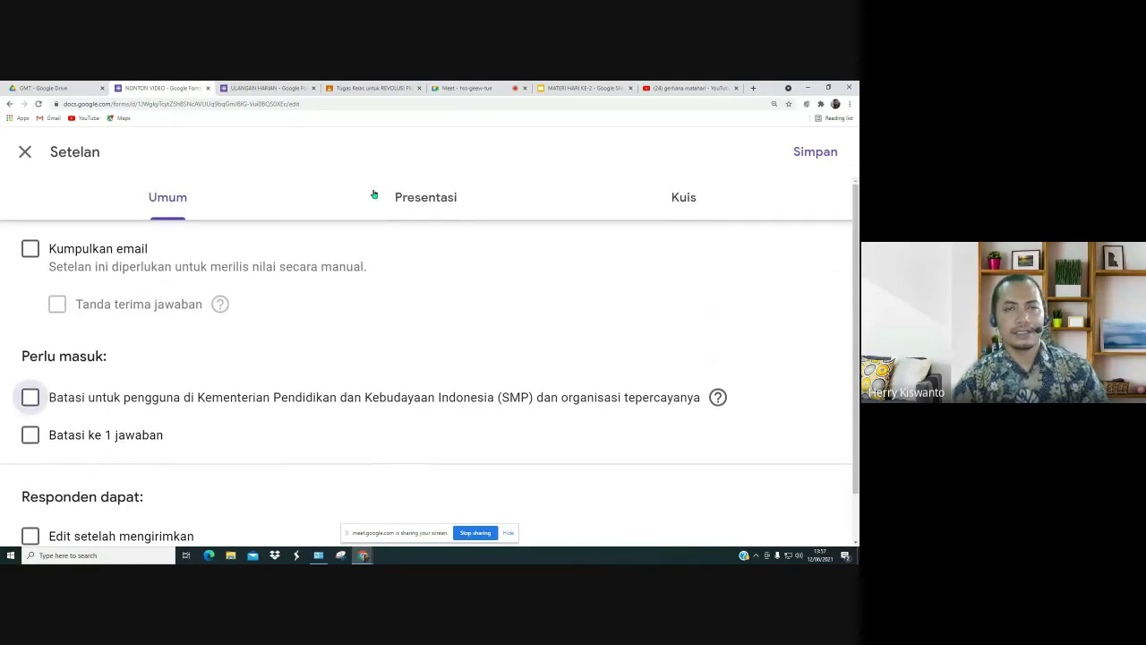
Step: In the presentation settings, disable the link for submitting another response and set the confirmation message to "terima kasih"
left_click(439, 198)
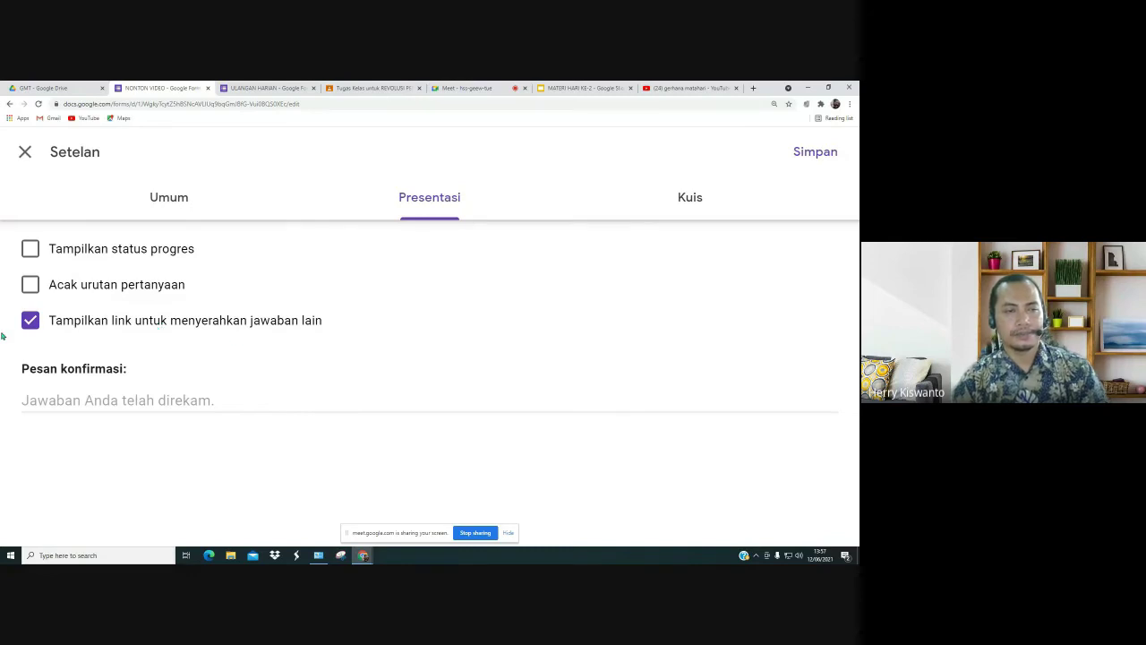
left_click(30, 320)
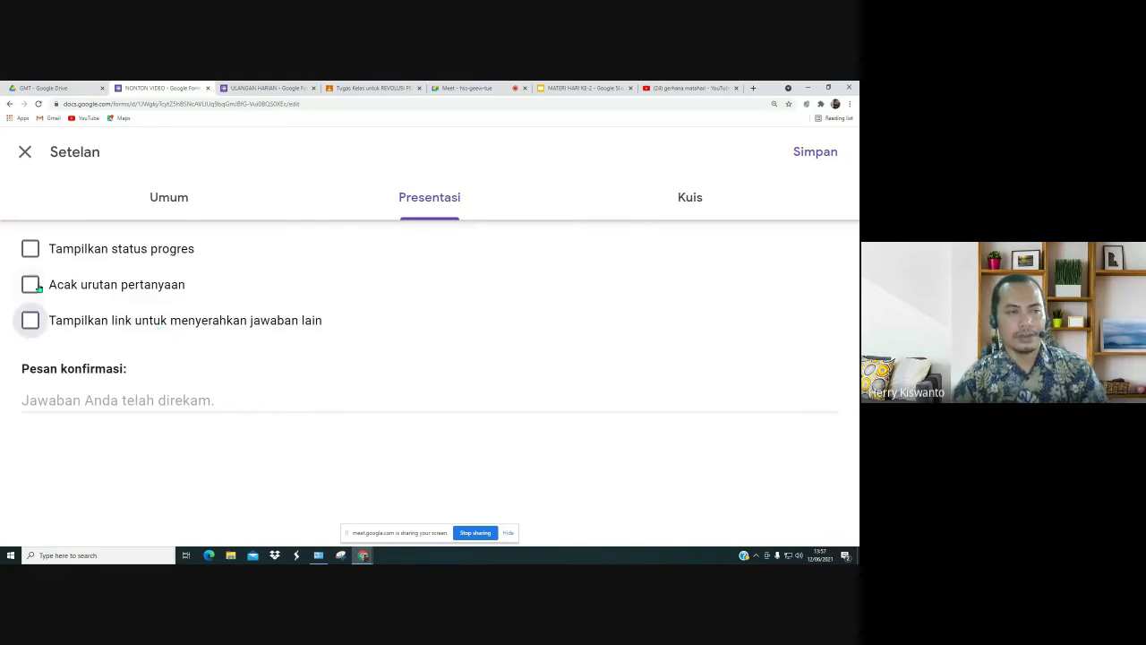
left_click(71, 401)
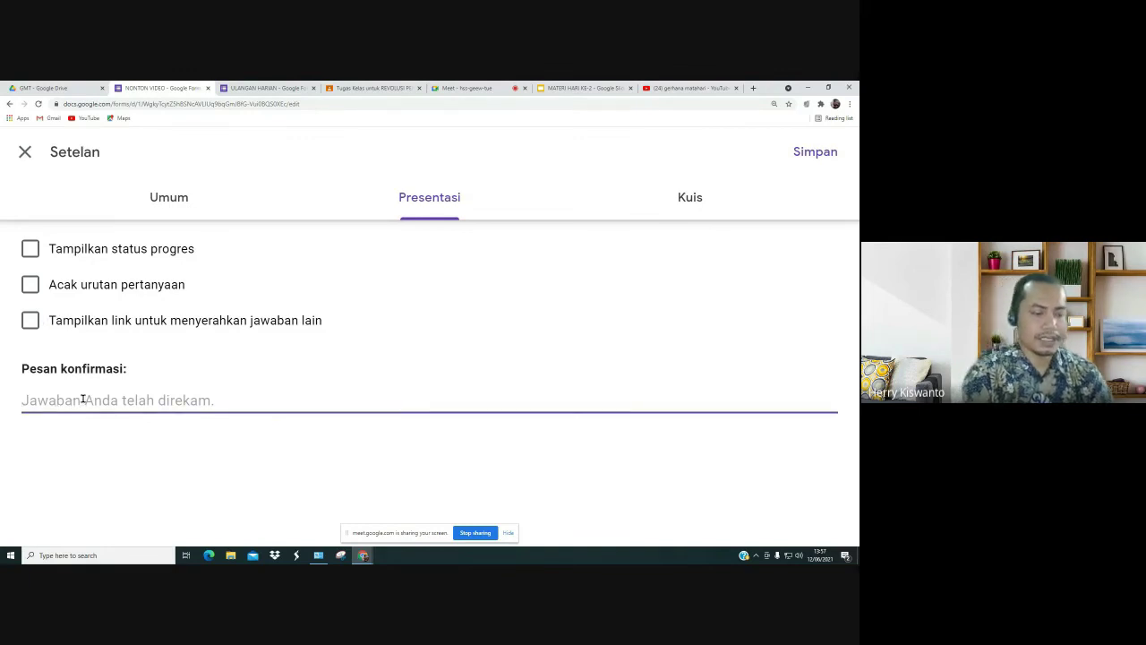
type("terima kasih")
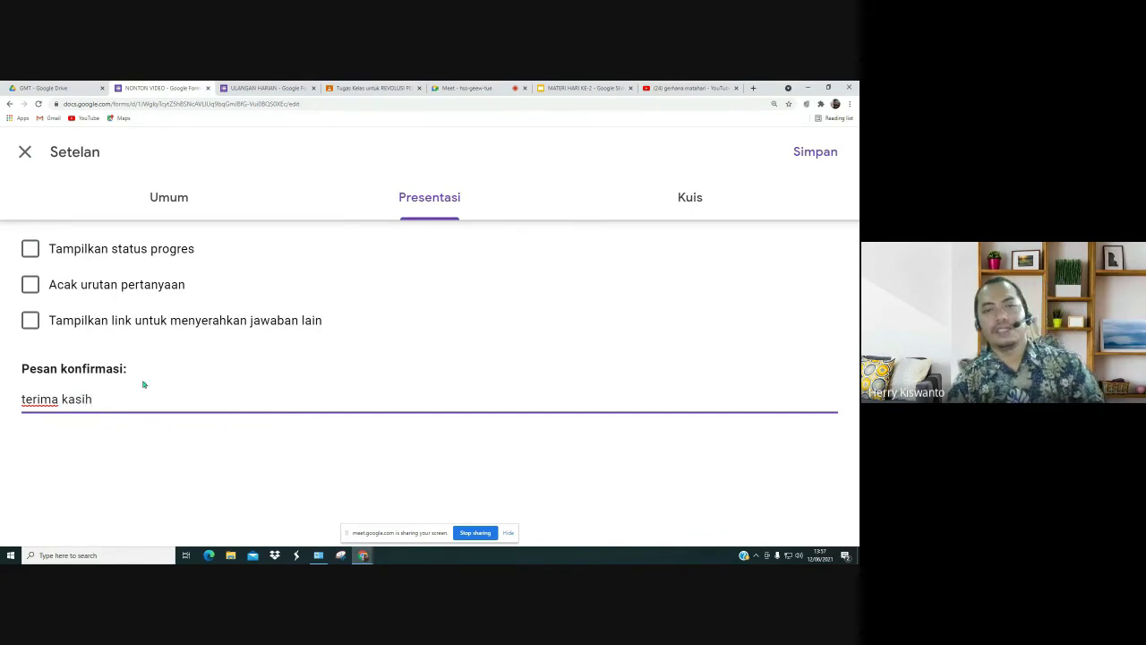
Step: Review the quiz options, including grade release and what respondents can see, and save the form settings
left_click(696, 199)
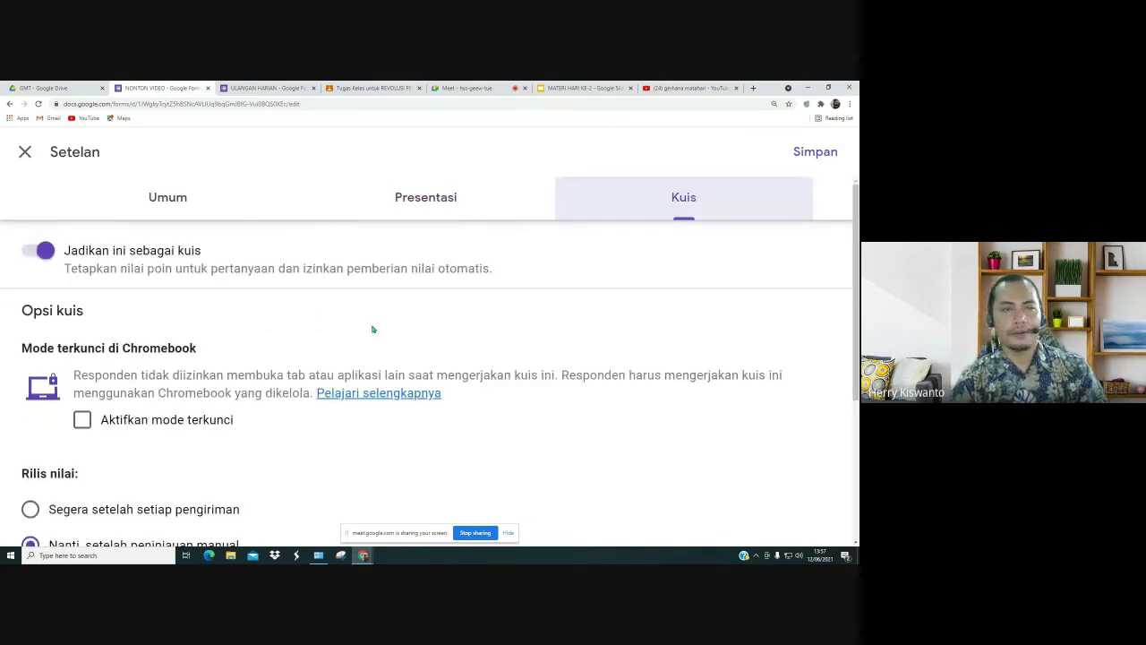
scroll(98, 363, "down", 3)
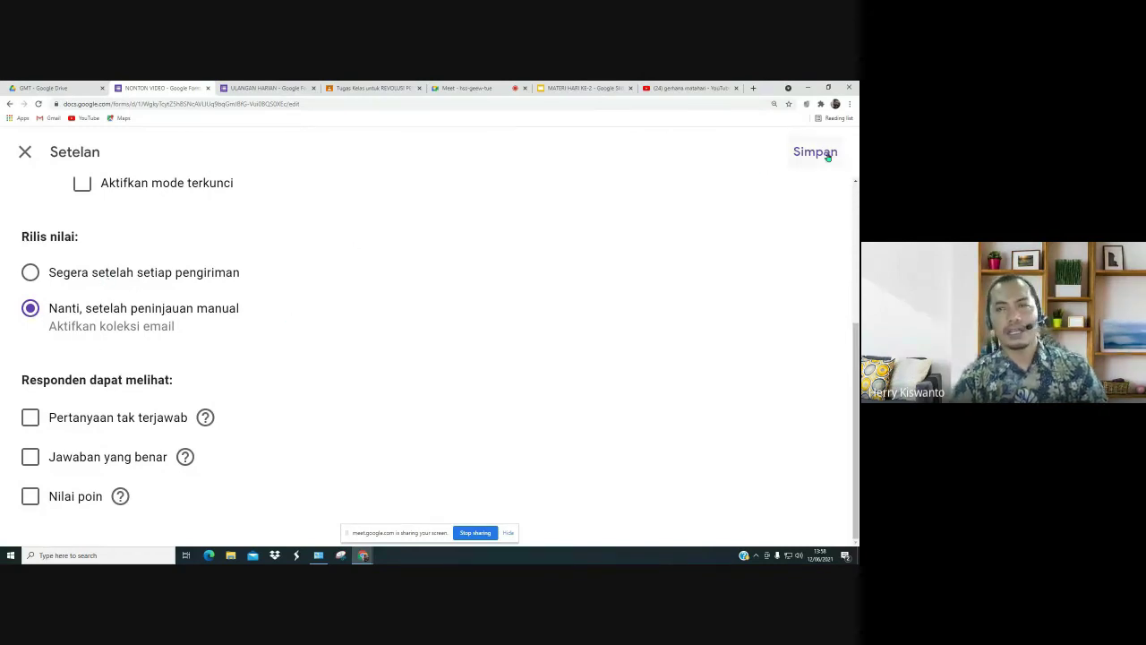
scroll(857, 295, "up", 1)
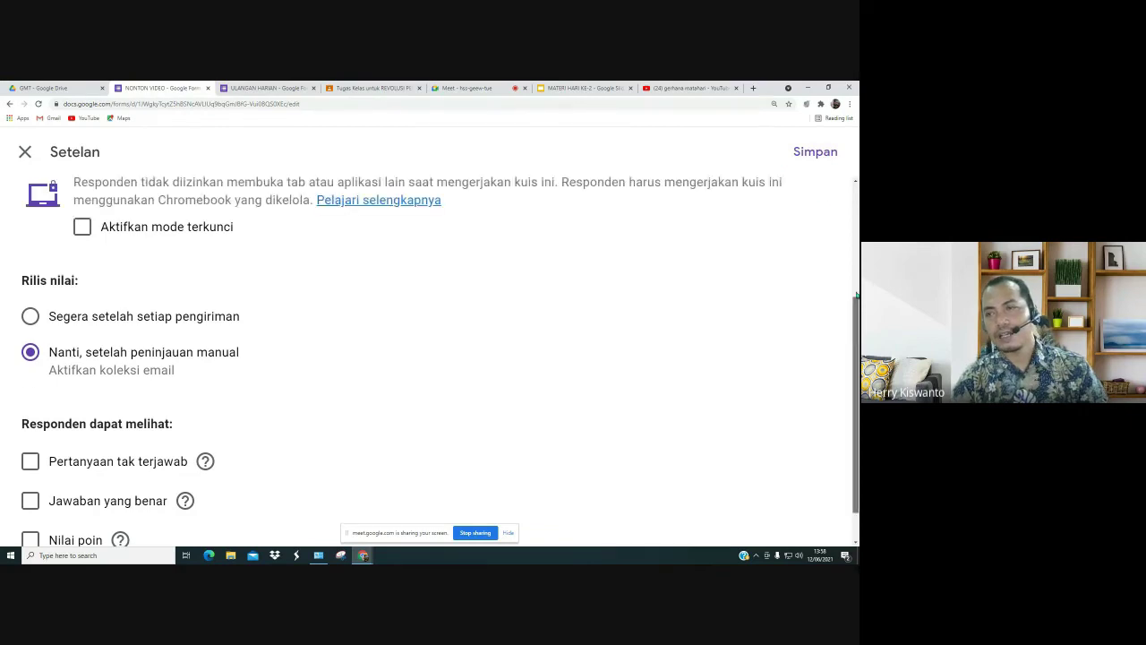
scroll(857, 295, "up", 3)
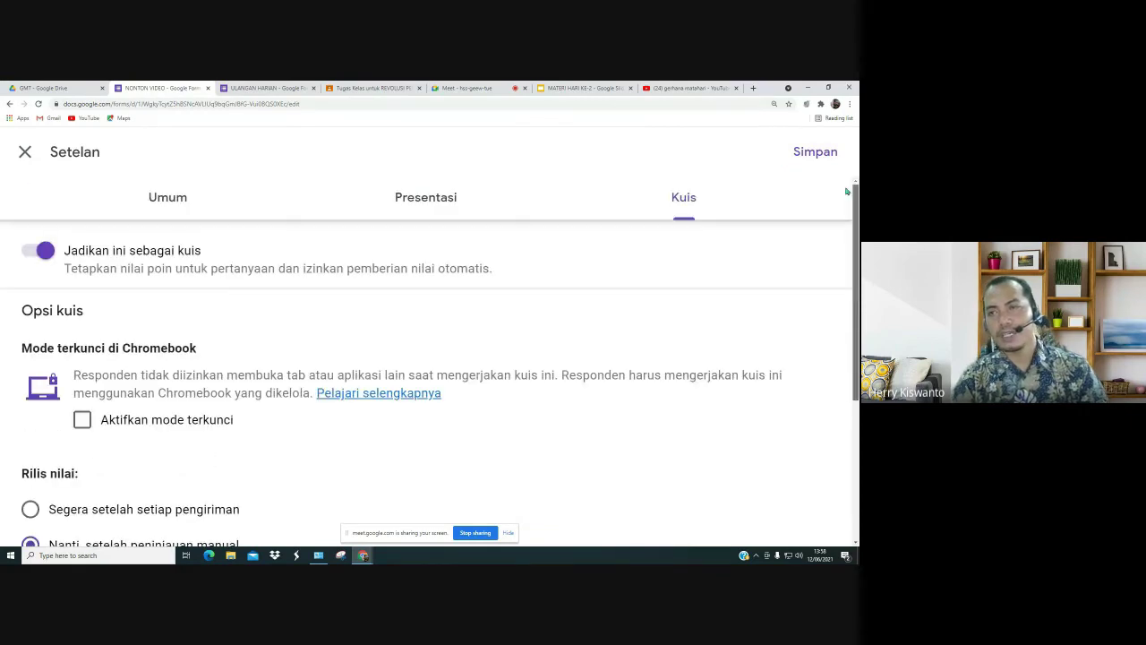
left_click(815, 153)
Step: Examine the whole NONTON VIDEO form, from the identity questions to the description question and the eclipse video
scroll(244, 350, "down", 4)
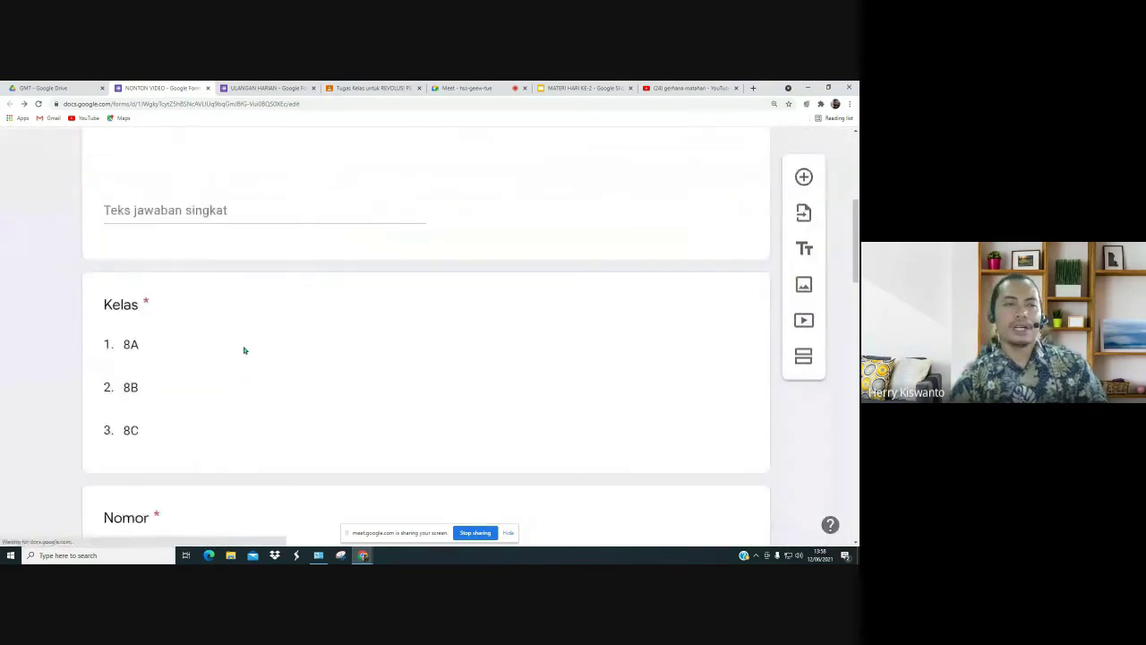
scroll(243, 350, "down", 15)
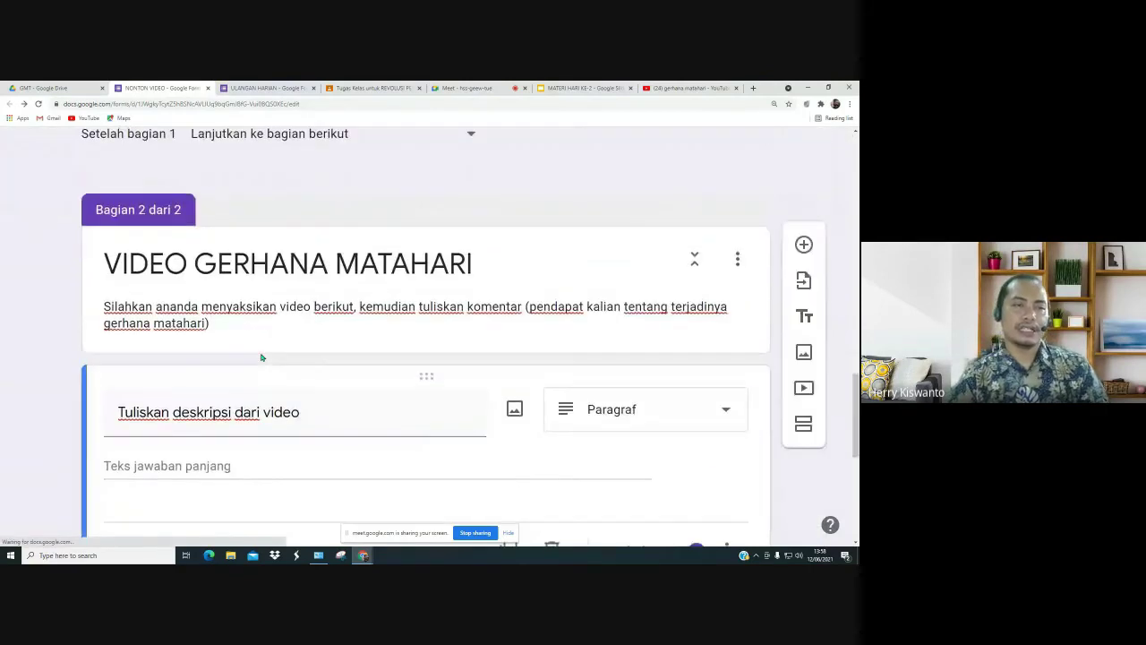
scroll(262, 358, "down", 2)
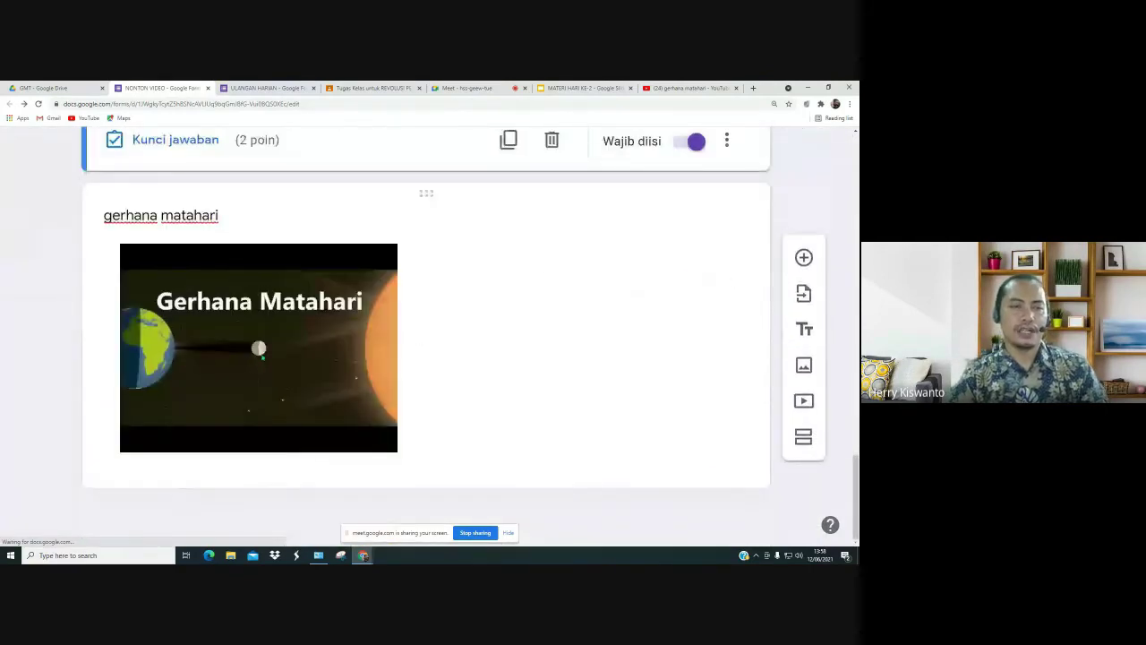
scroll(519, 341, "up", 3)
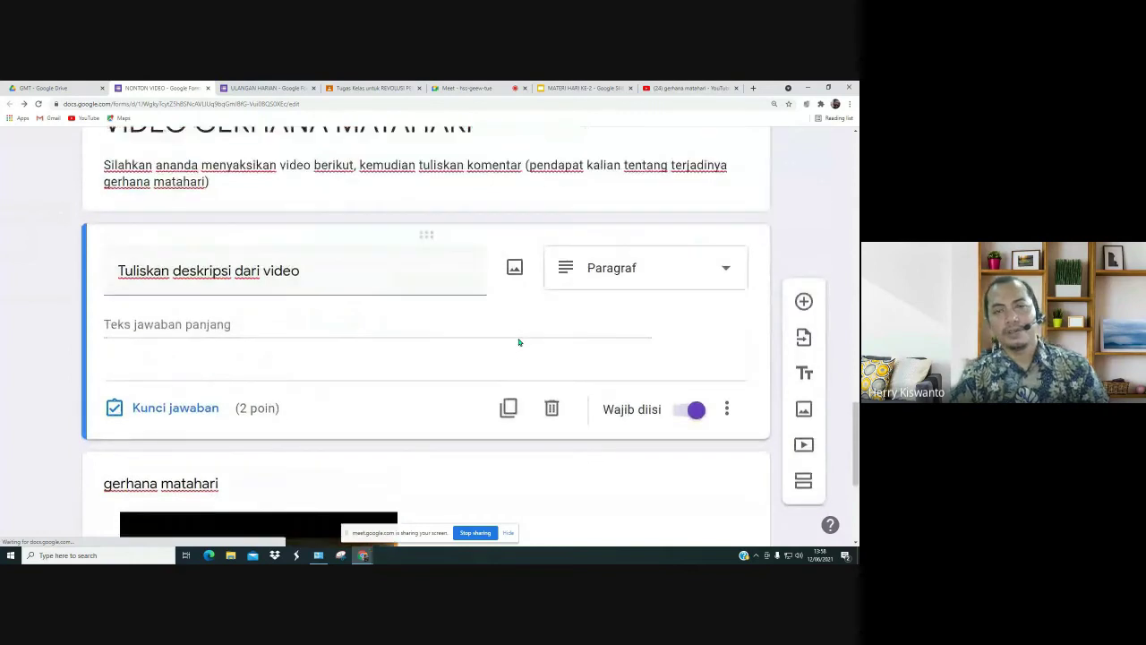
scroll(519, 342, "up", 3)
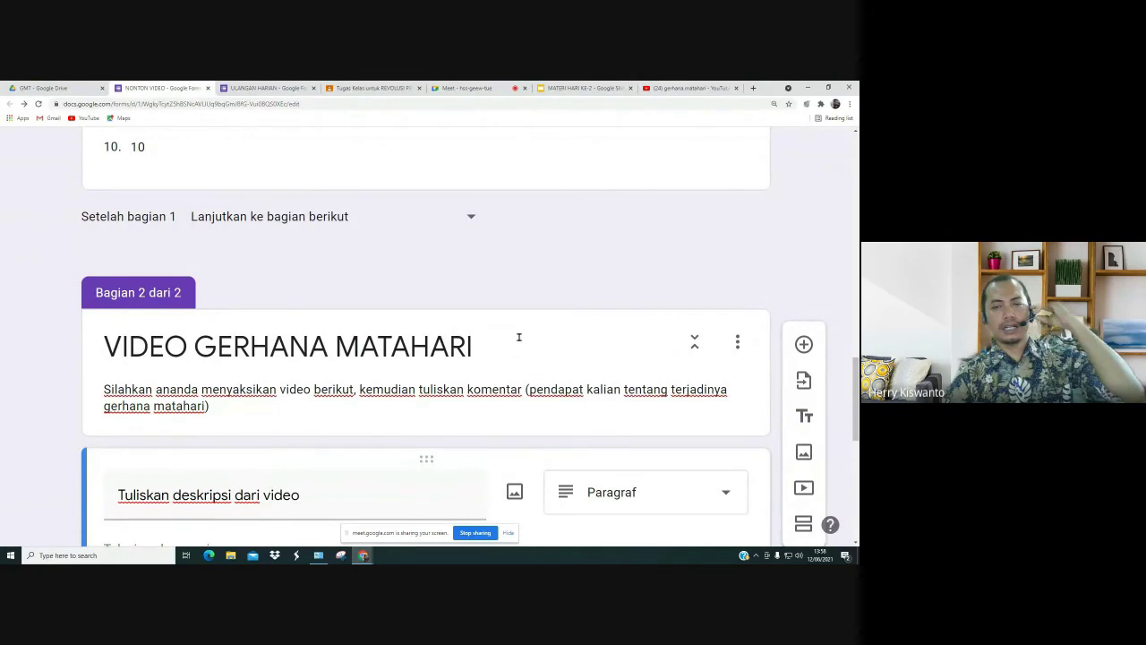
scroll(518, 338, "up", 10)
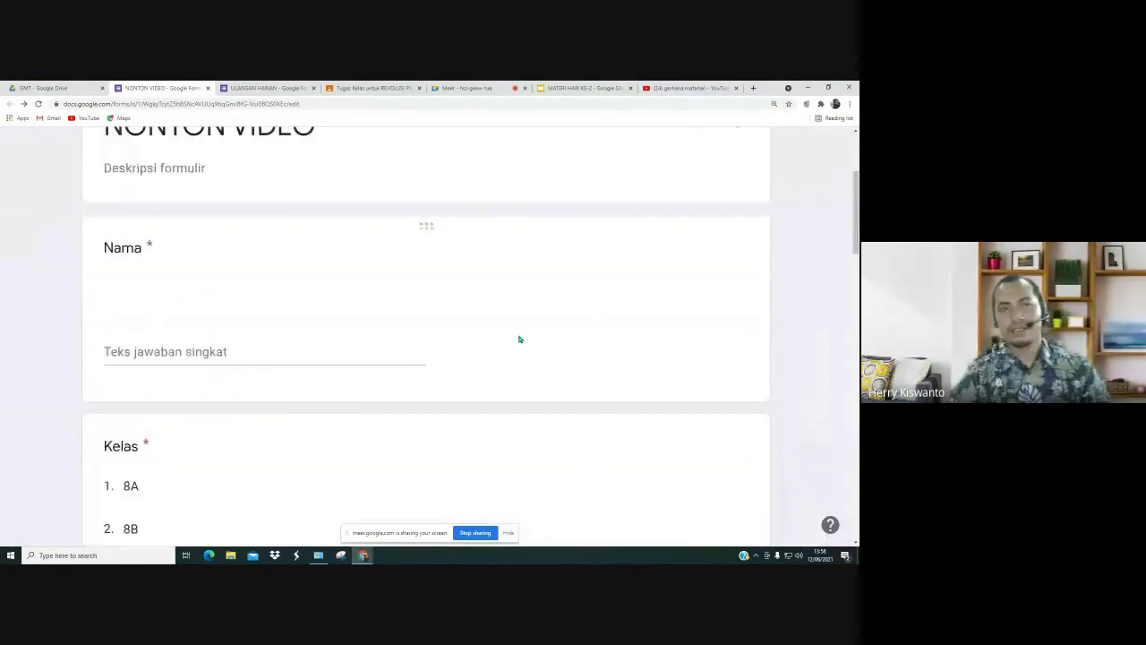
scroll(518, 340, "up", 3)
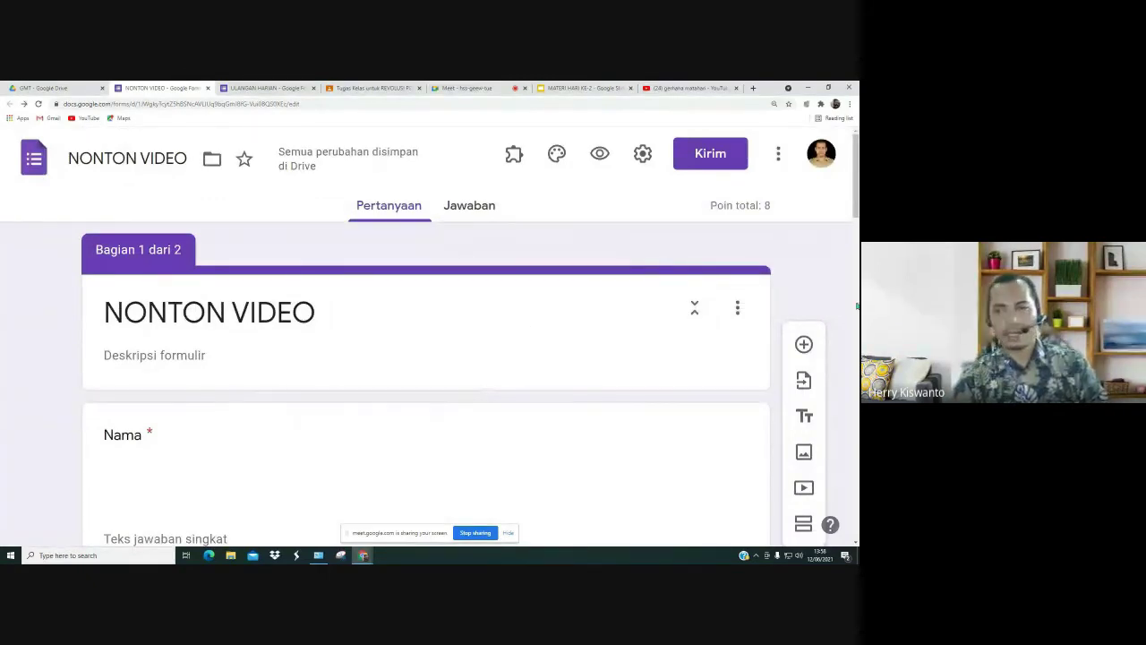
Step: Check the NONTON VIDEO form's name, class and number questions, the VIDEO GERHANA MATAHARI instructions, and the placement of the description question and video
scroll(854, 296, "down", 10)
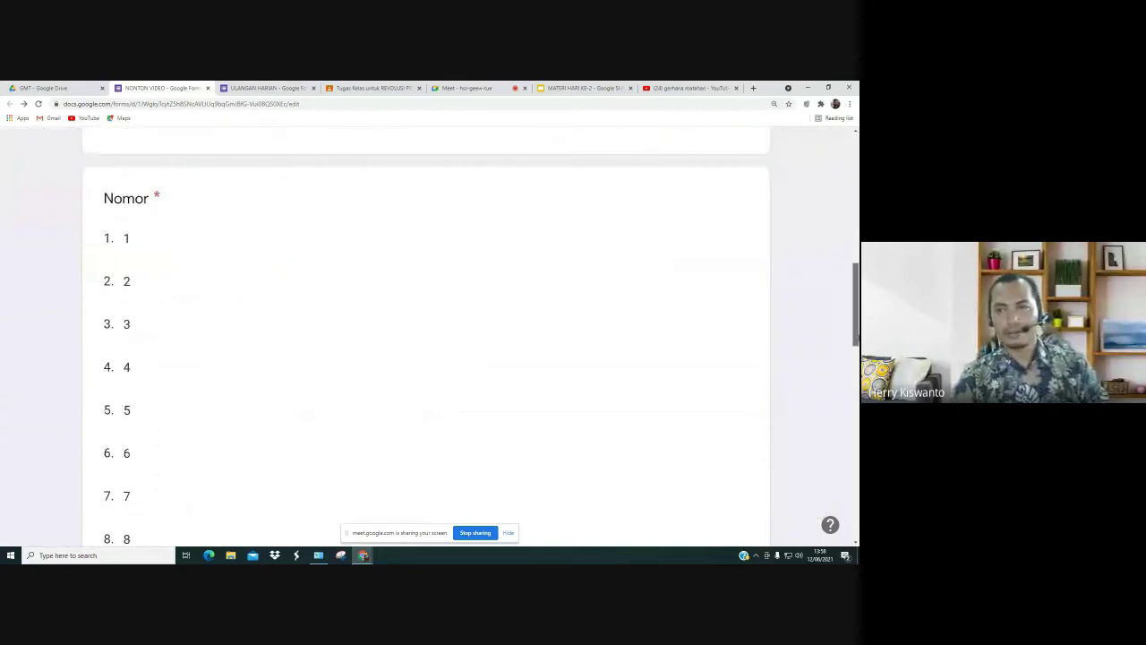
scroll(841, 268, "down", 5)
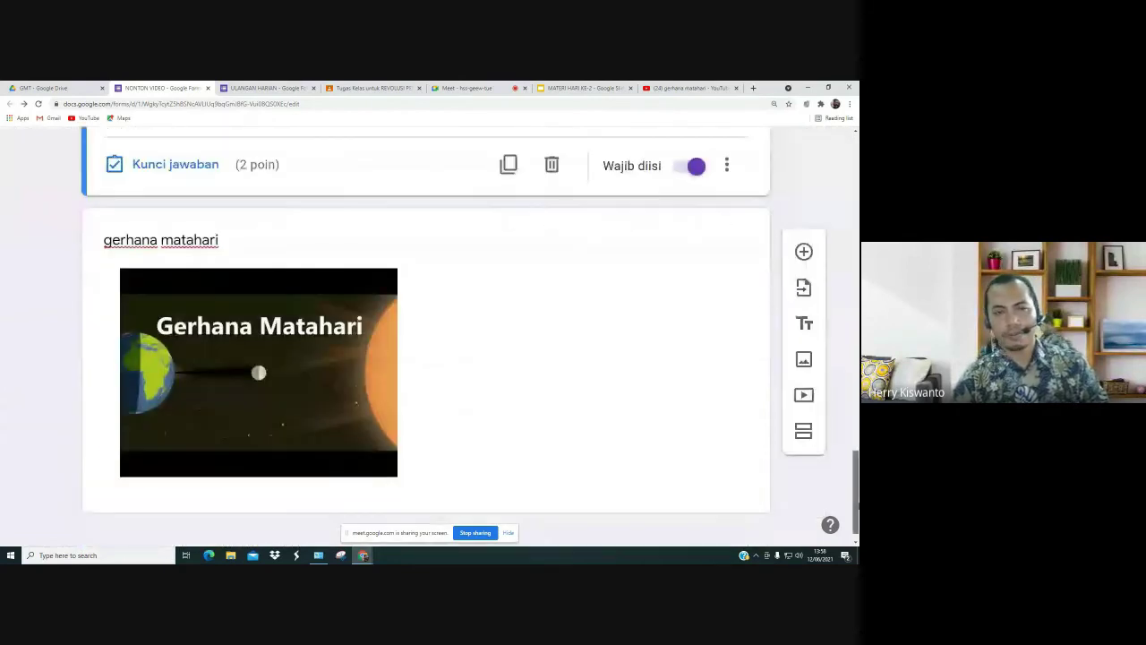
scroll(841, 203, "up", 15)
scroll(841, 203, "up", 2)
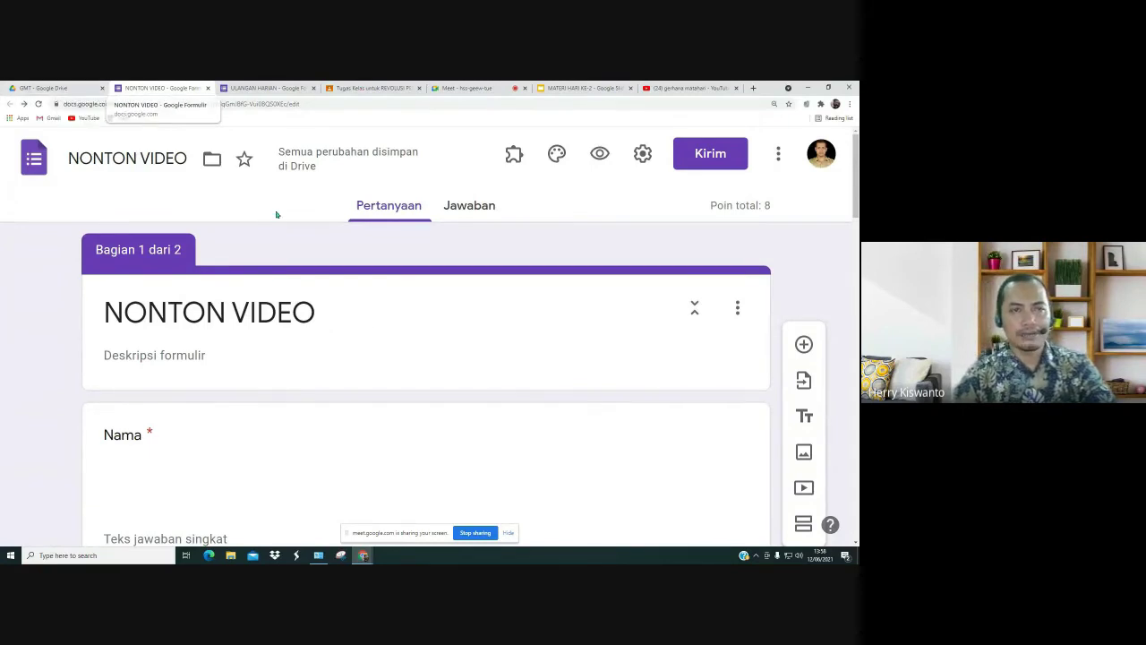
scroll(367, 330, "down", 5)
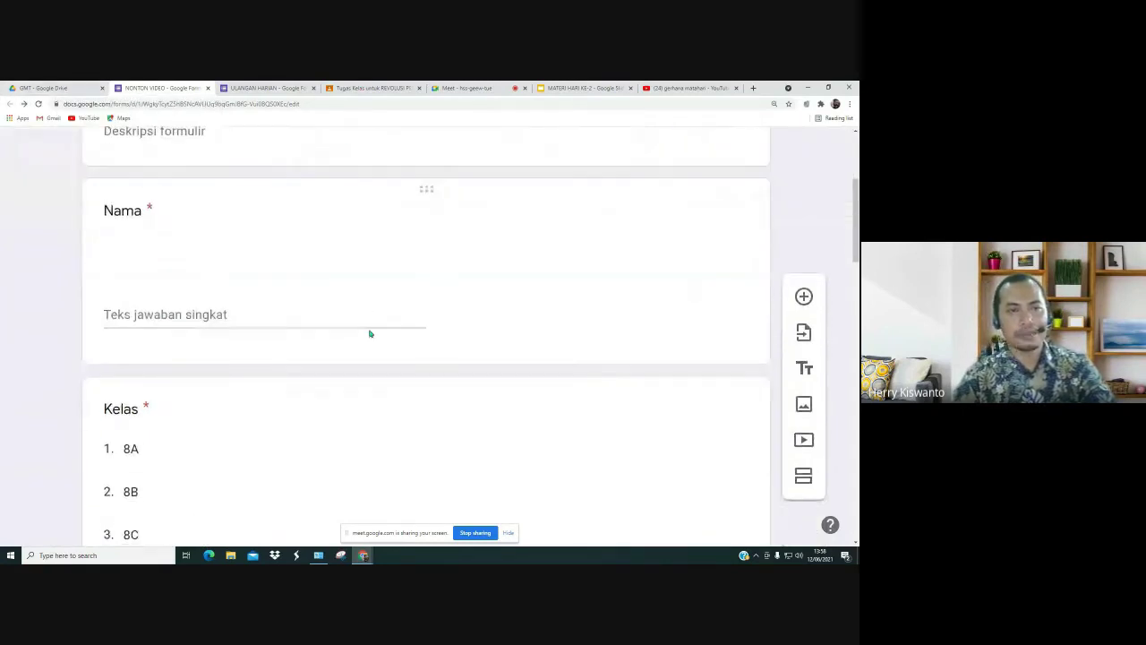
scroll(369, 333, "down", 8)
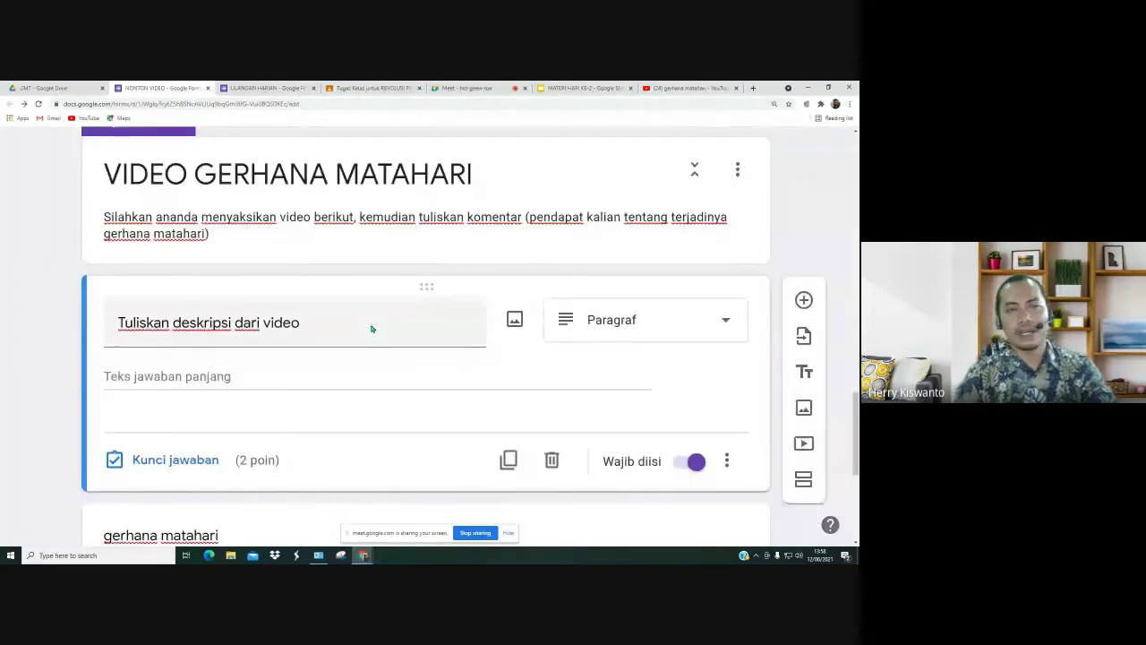
scroll(371, 328, "down", 3)
scroll(371, 328, "down", 1)
scroll(372, 328, "up", 1)
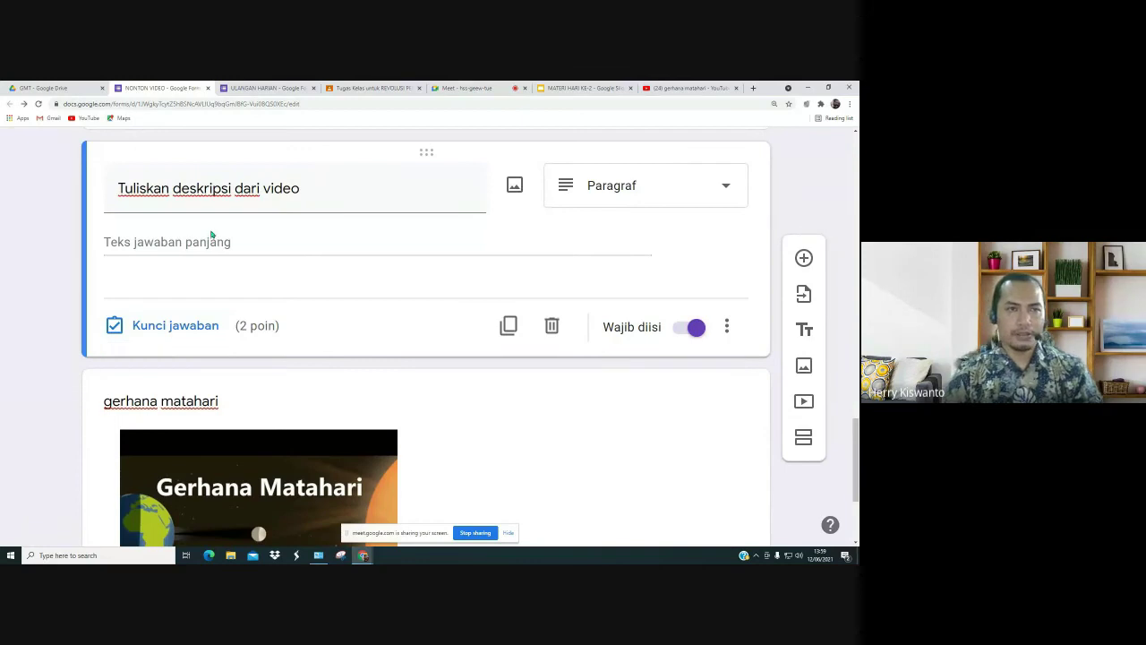
scroll(221, 234, "up", 10)
scroll(221, 234, "up", 15)
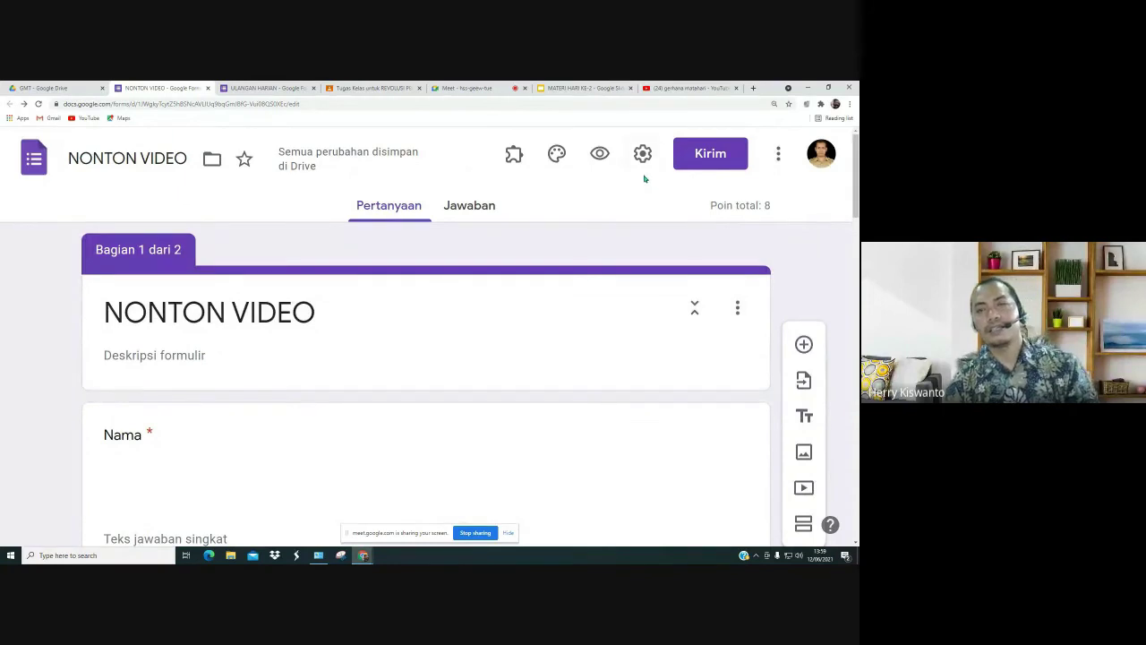
Step: Copy the shareable link of the NONTON VIDEO form from its sending options
left_click(712, 156)
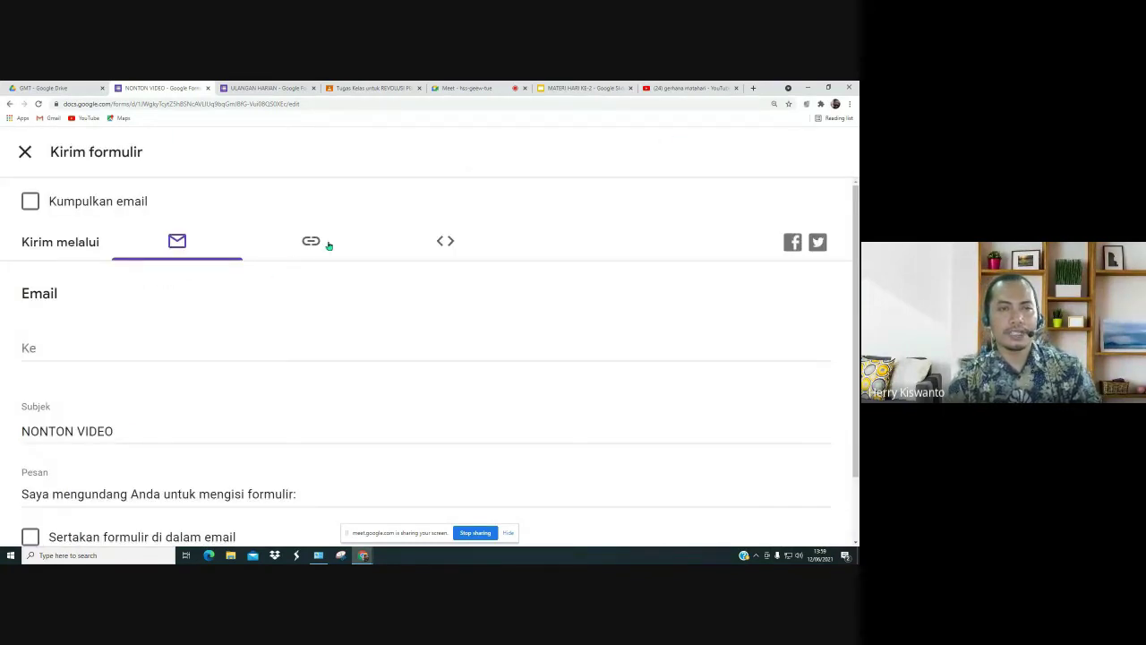
left_click(312, 242)
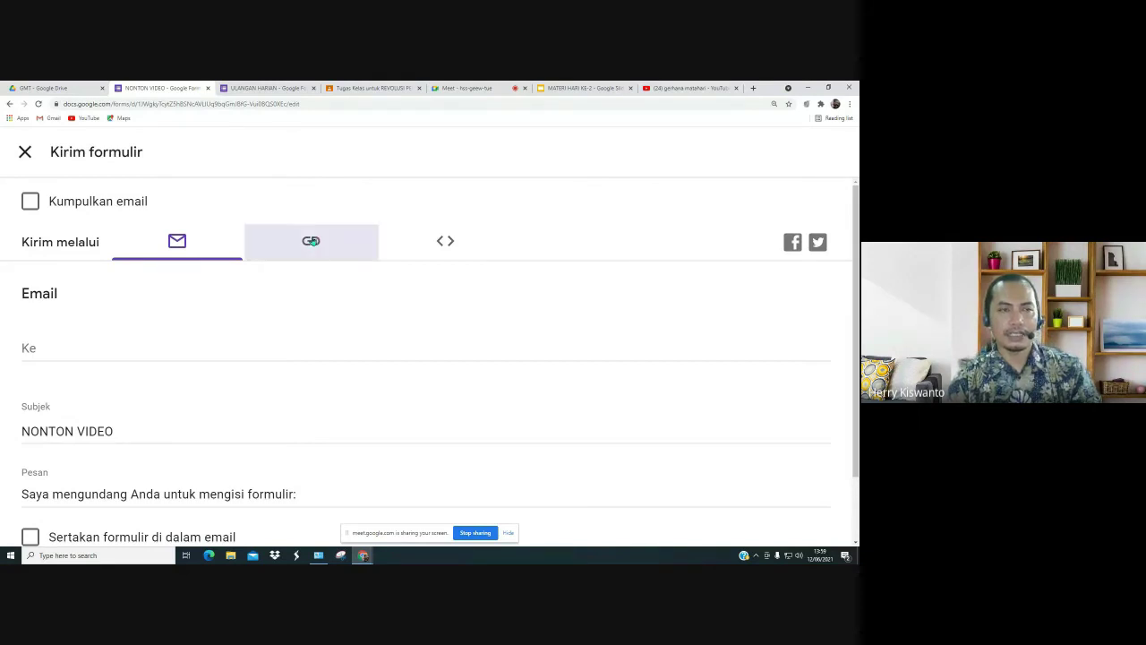
left_click(808, 382)
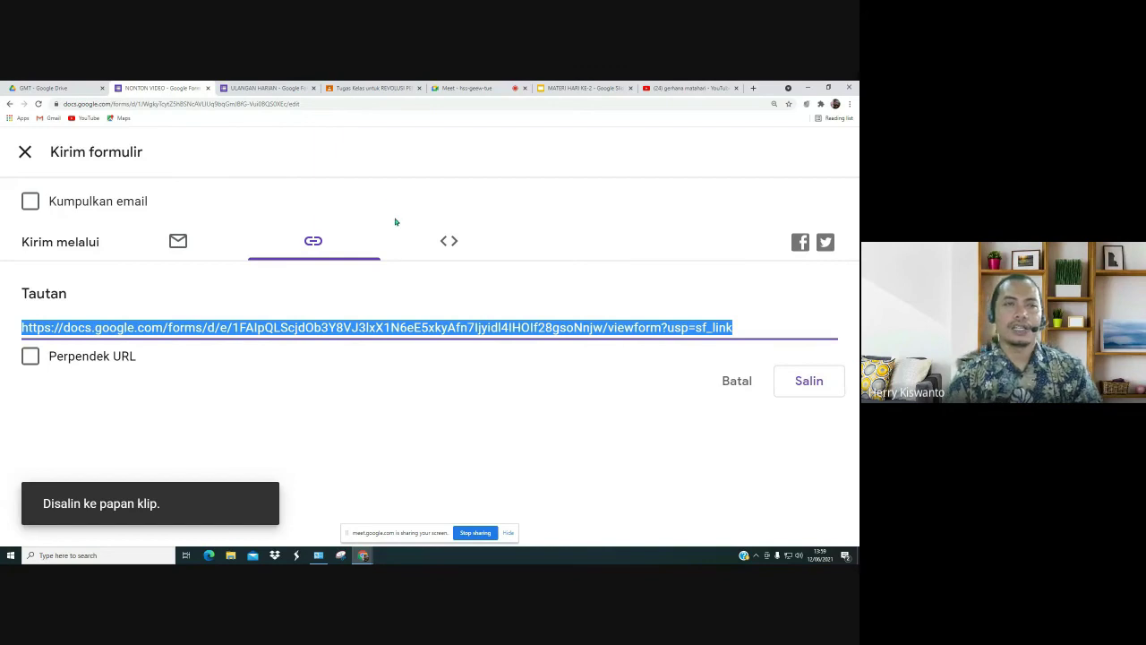
Step: Switch to the MATERI HARI KE-2 slides and view the list of Google Form and Google Classroom topics
left_click(67, 89)
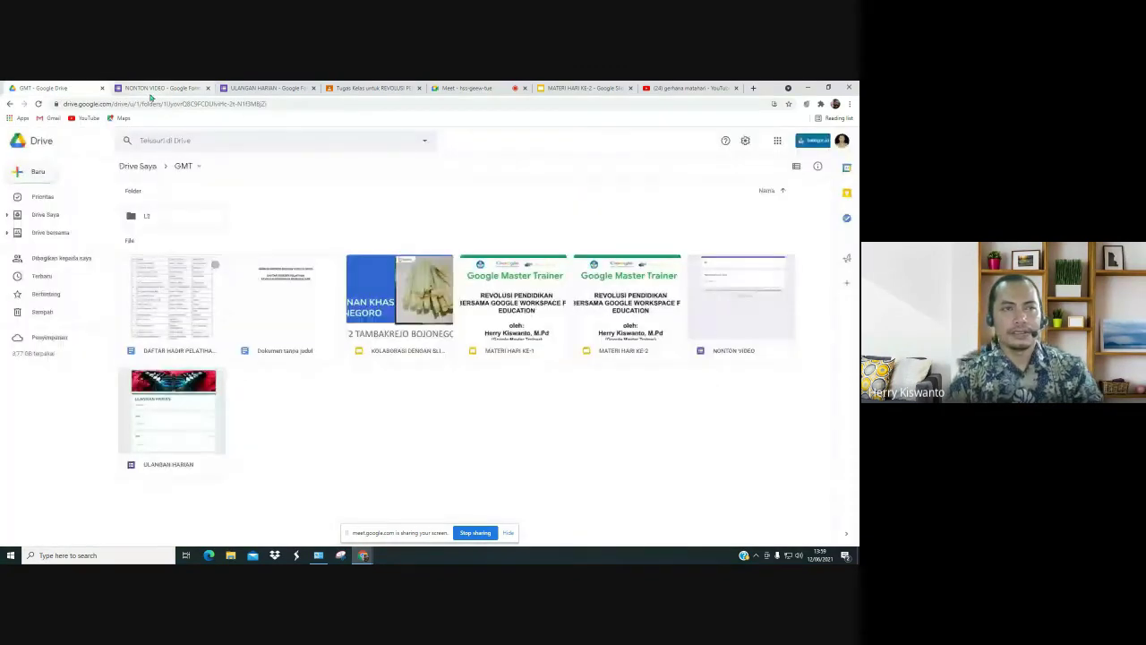
left_click(161, 89)
left_click(372, 88)
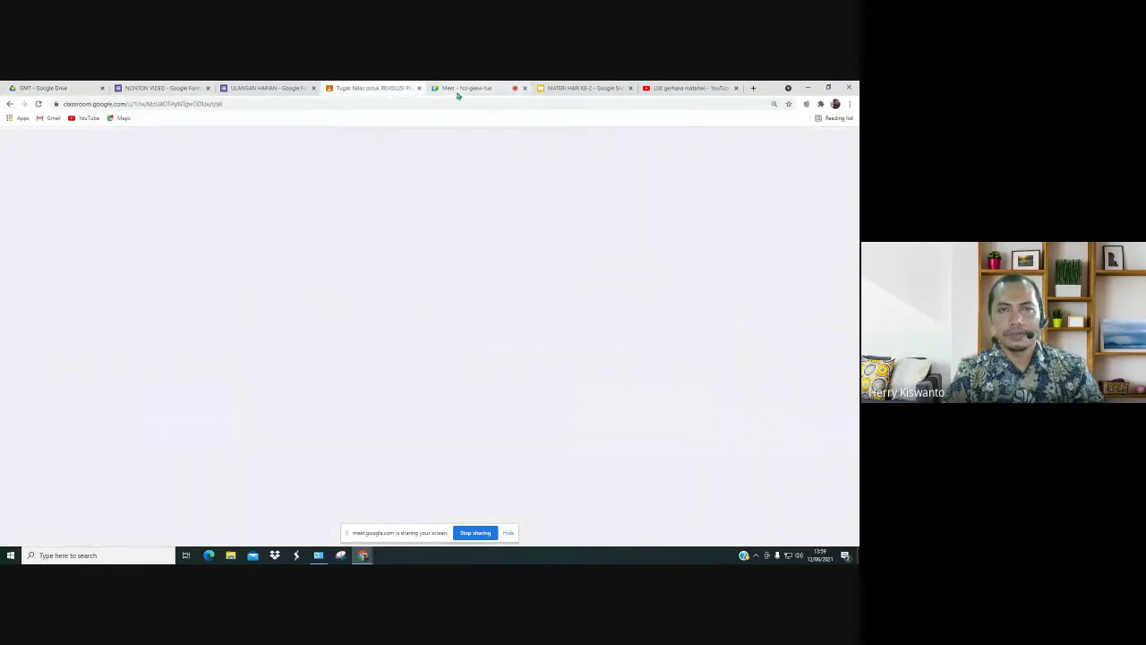
left_click(577, 88)
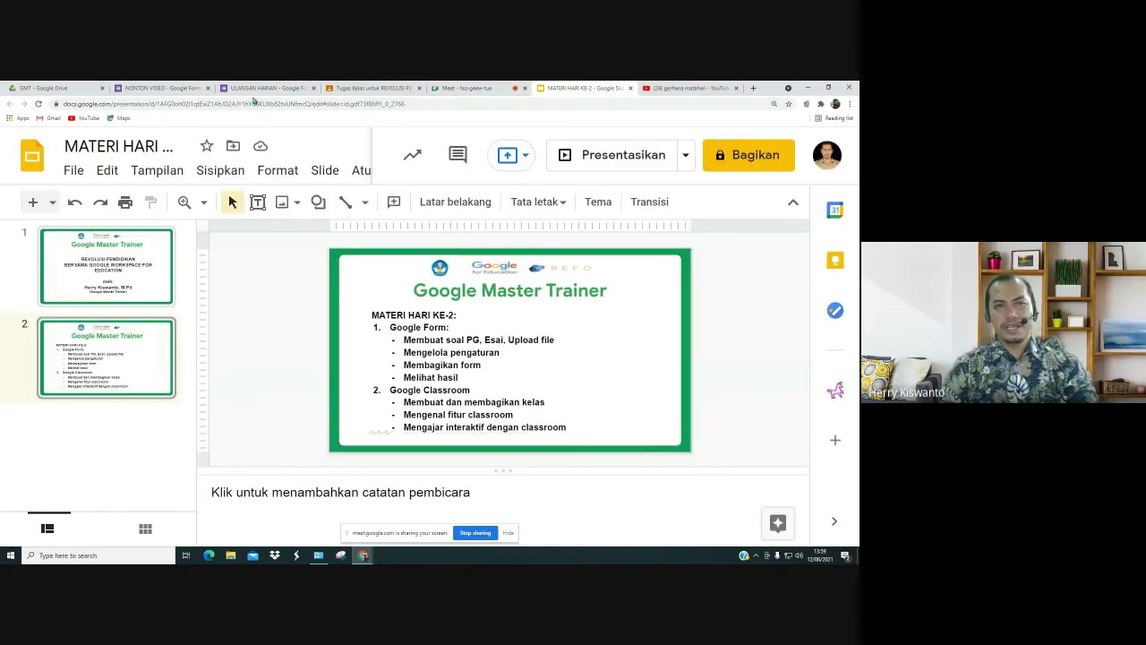
Step: Switch to the ULANGAN HARIAN form and examine its header image, title and the Nama, Kelas and Nomor questions
left_click(248, 89)
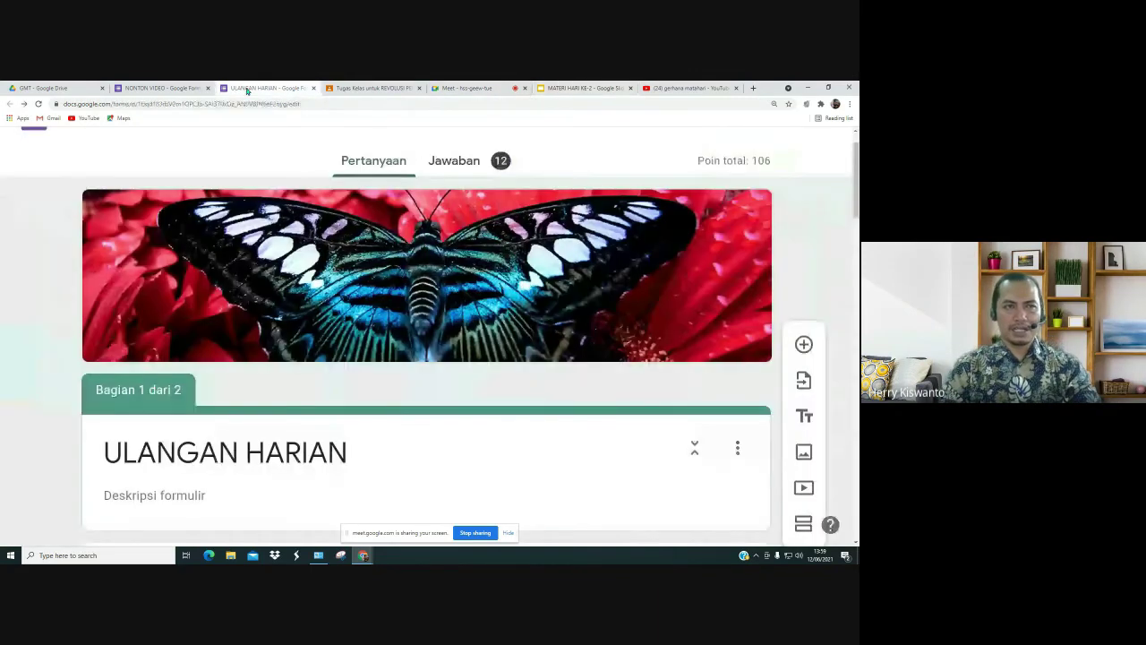
scroll(307, 383, "down", 3)
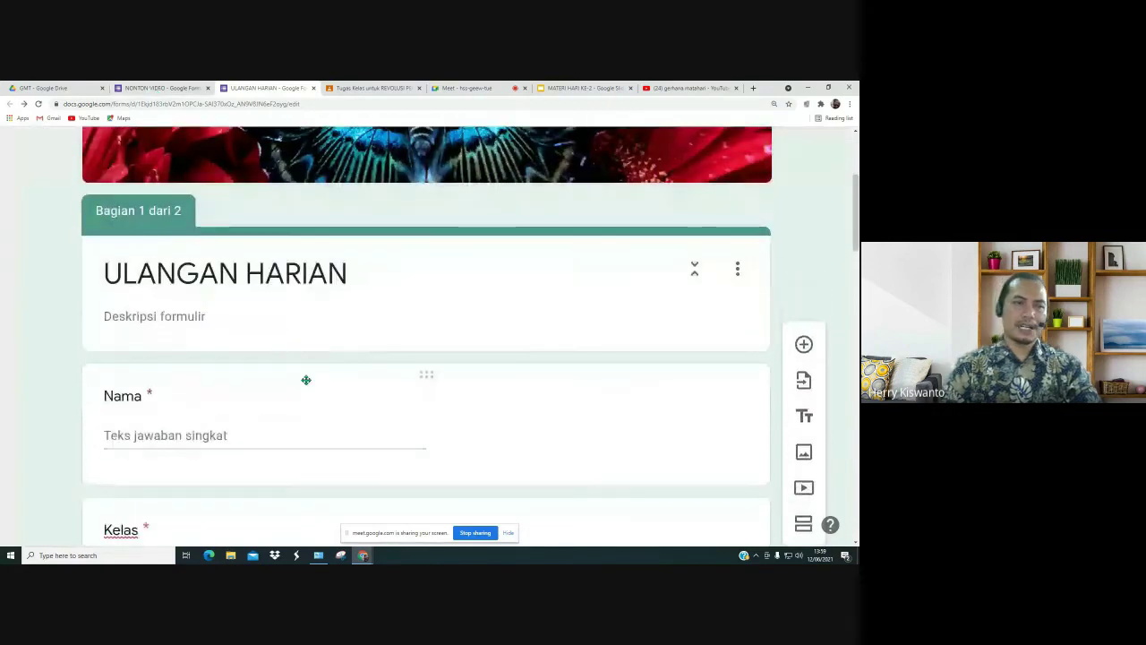
scroll(307, 383, "up", 3)
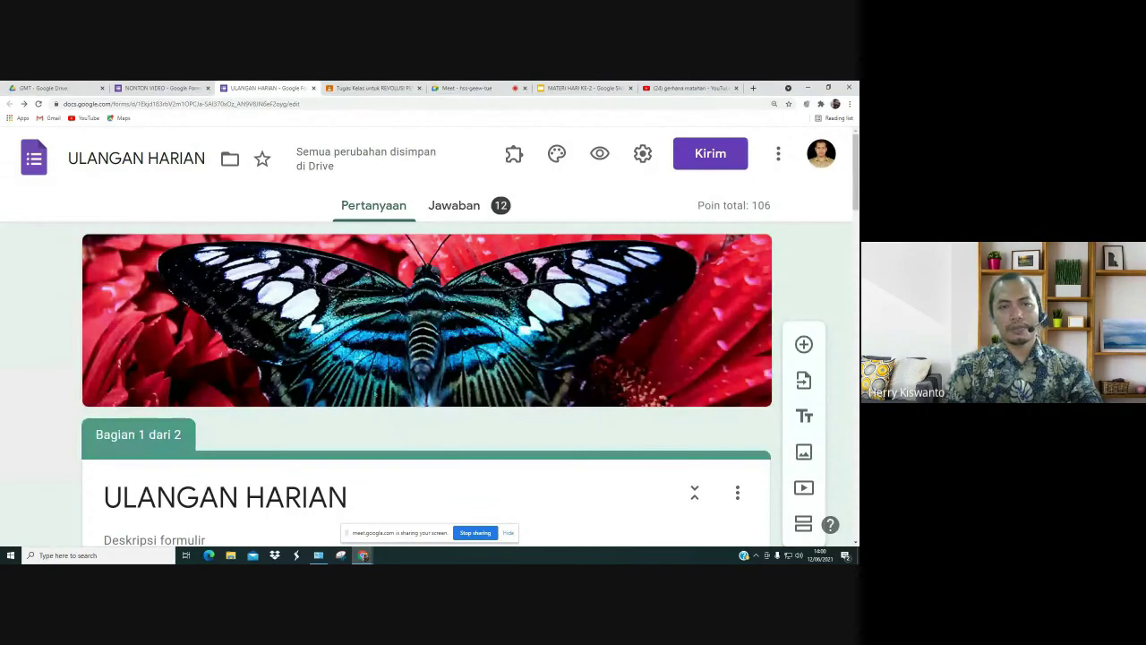
scroll(373, 391, "down", 2)
scroll(374, 389, "down", 4)
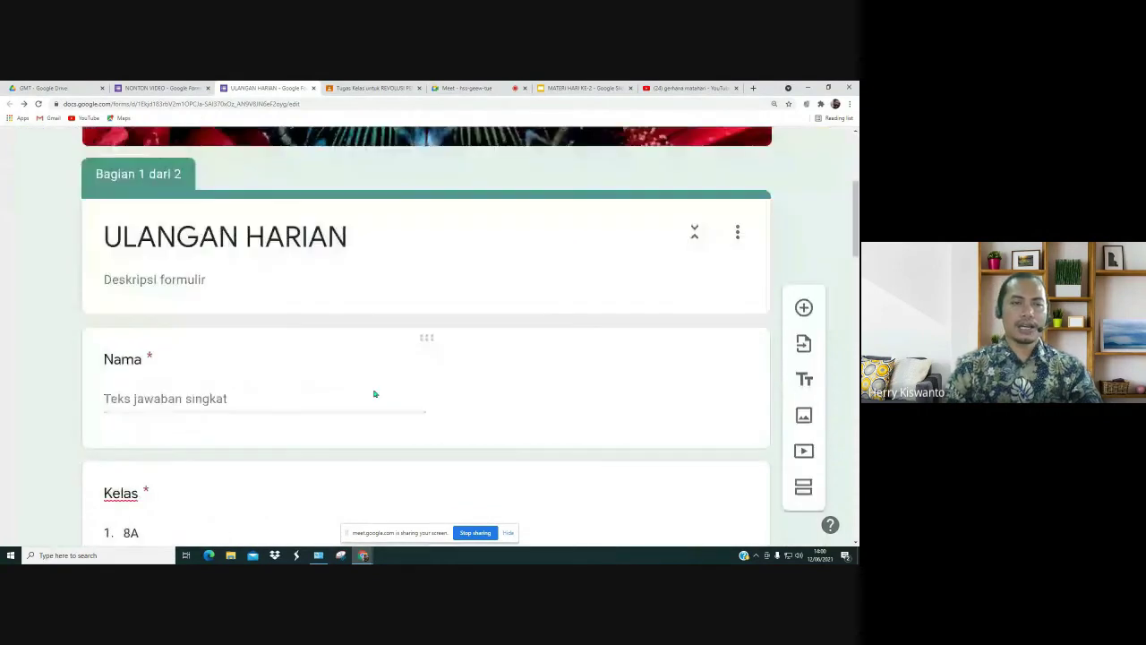
scroll(374, 389, "down", 1)
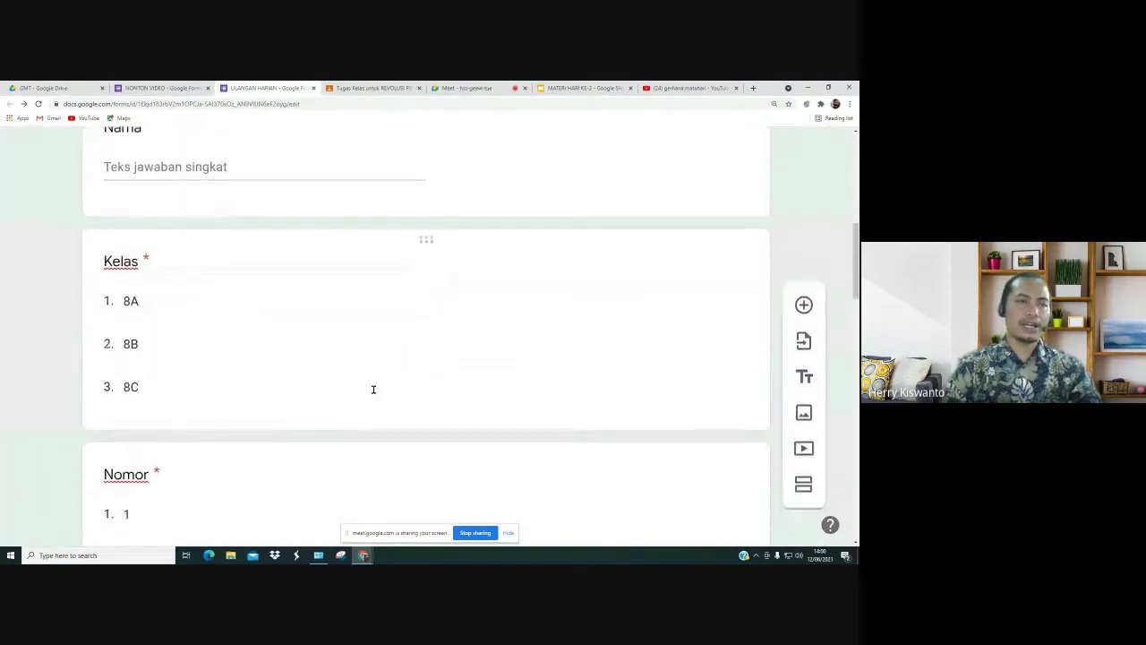
scroll(373, 389, "up", 1)
scroll(374, 388, "down", 3)
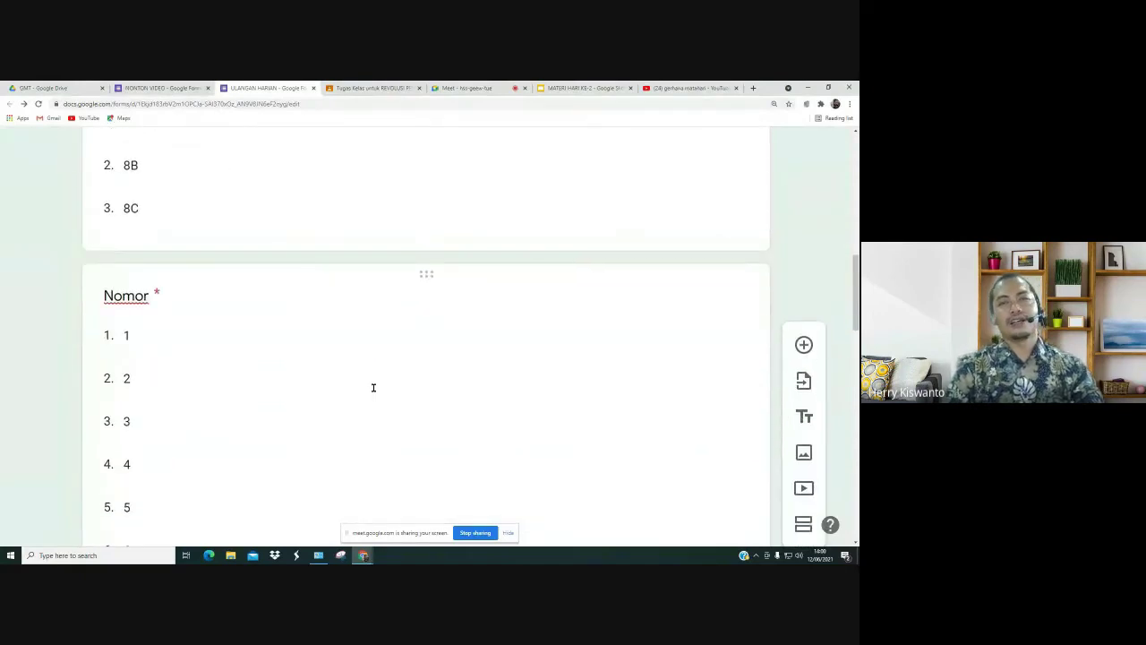
scroll(374, 389, "up", 5)
scroll(374, 391, "up", 3)
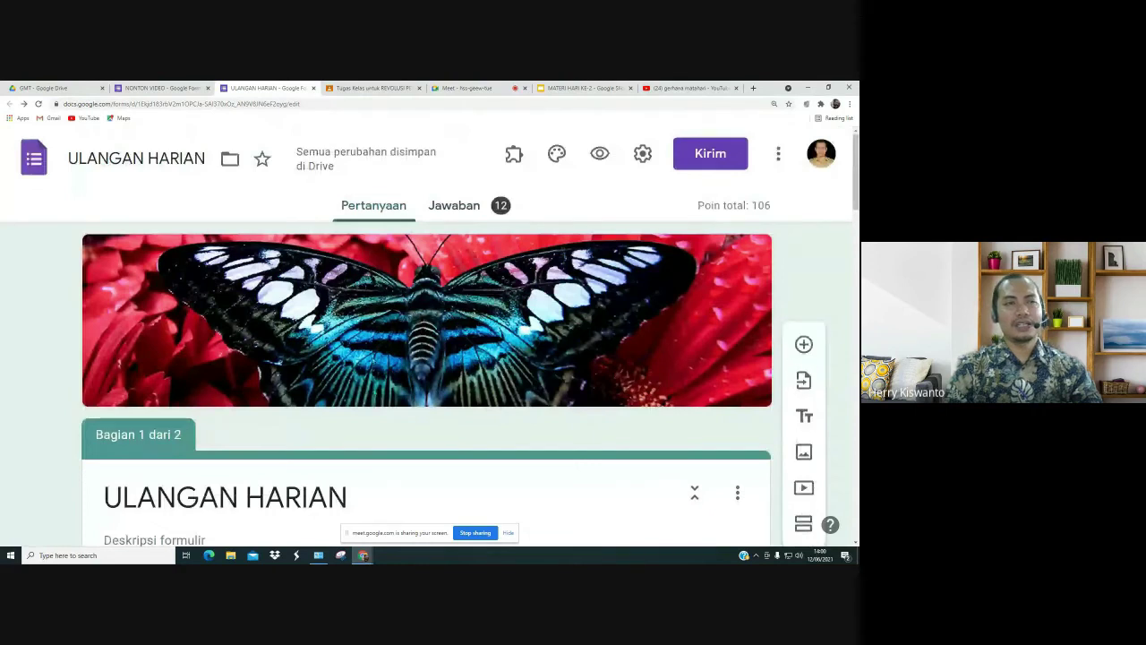
Step: Switch to Google Drive, open the Classroom folder in Drive Saya and show its contents as a list
left_click(40, 87)
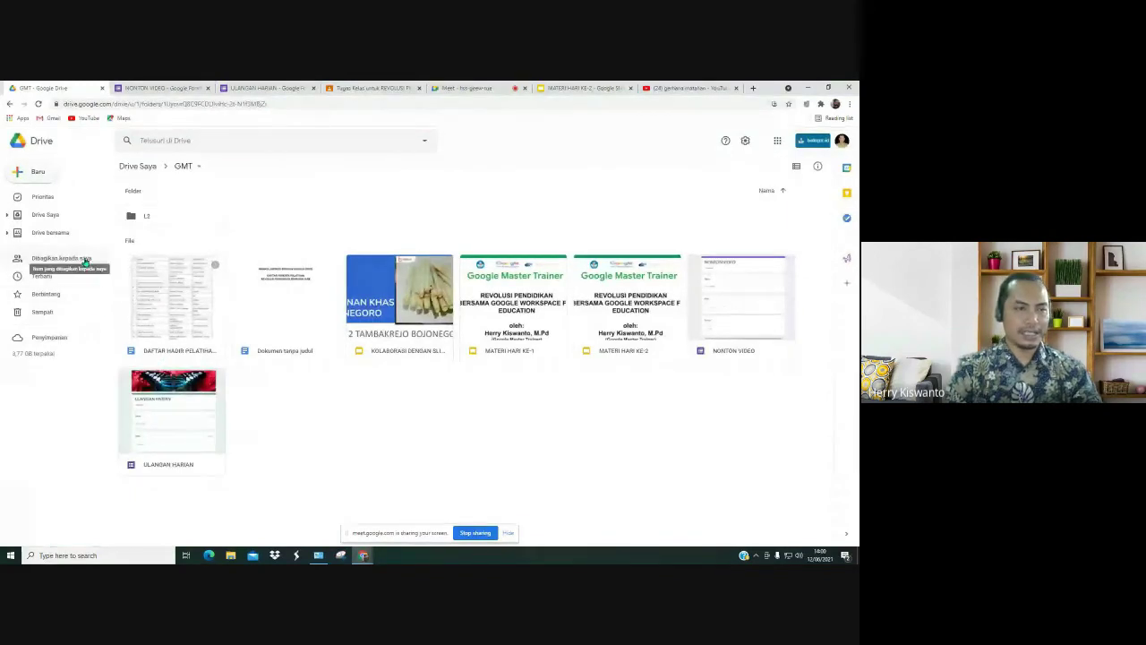
left_click(27, 217)
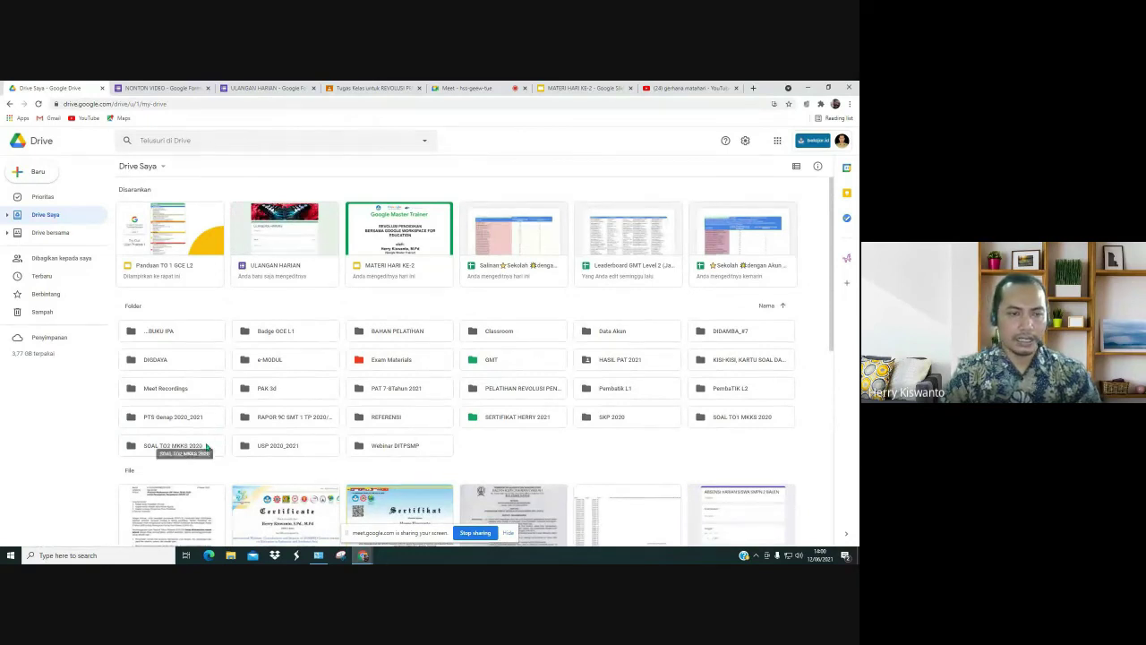
scroll(206, 448, "down", 1)
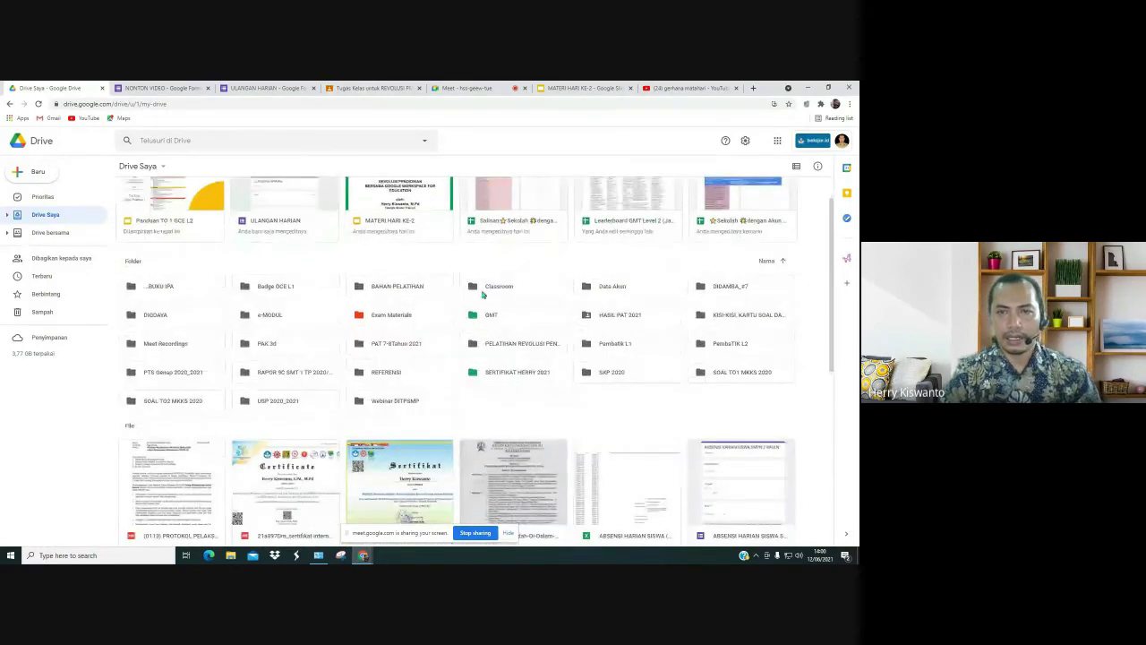
left_click(476, 286)
double_click(475, 286)
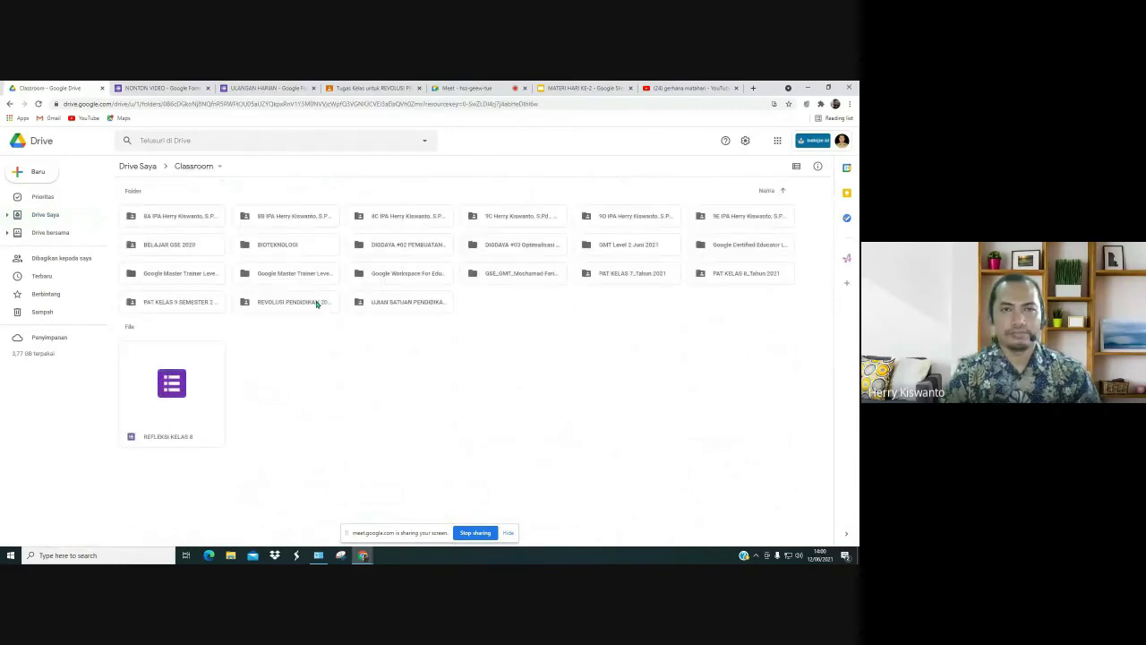
left_click(796, 166)
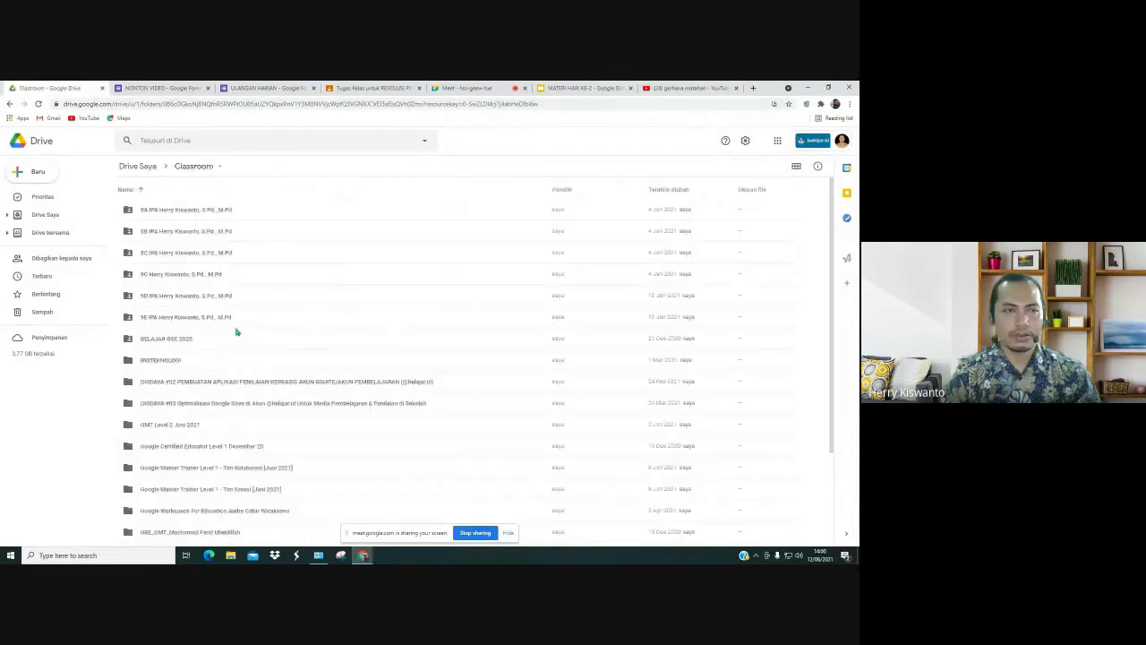
Step: Open the PAT KELAS 9 SEMESTER 2 TP 2020/2021 folder and its SOAL subfolder
scroll(234, 345, "down", 1)
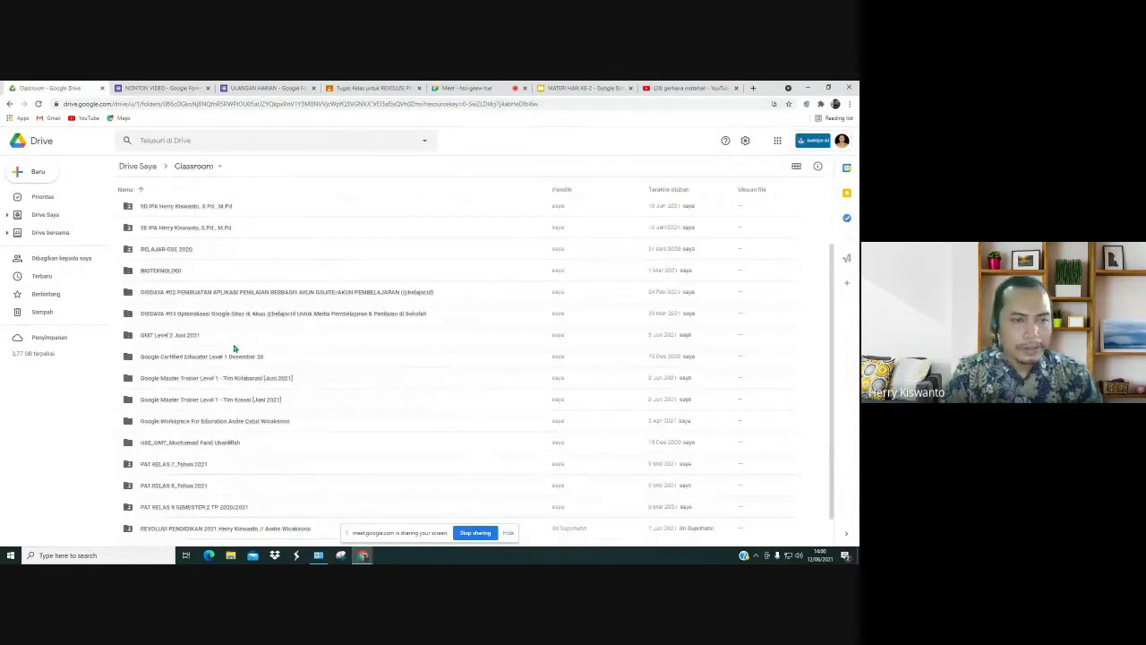
scroll(187, 500, "down", 1)
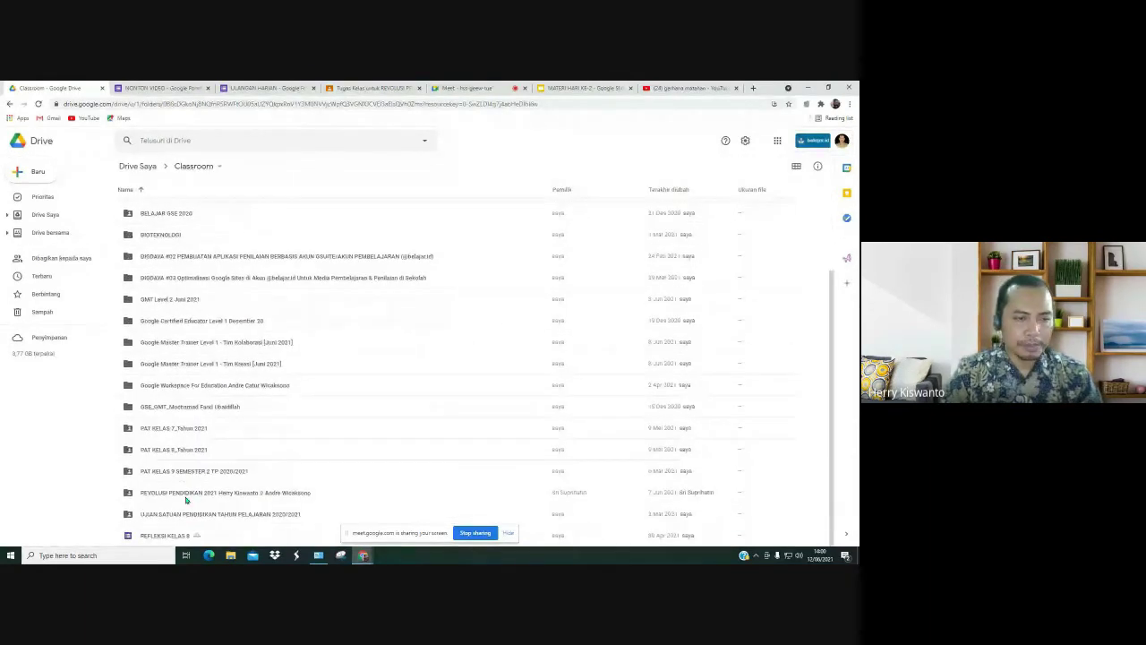
left_click(170, 473)
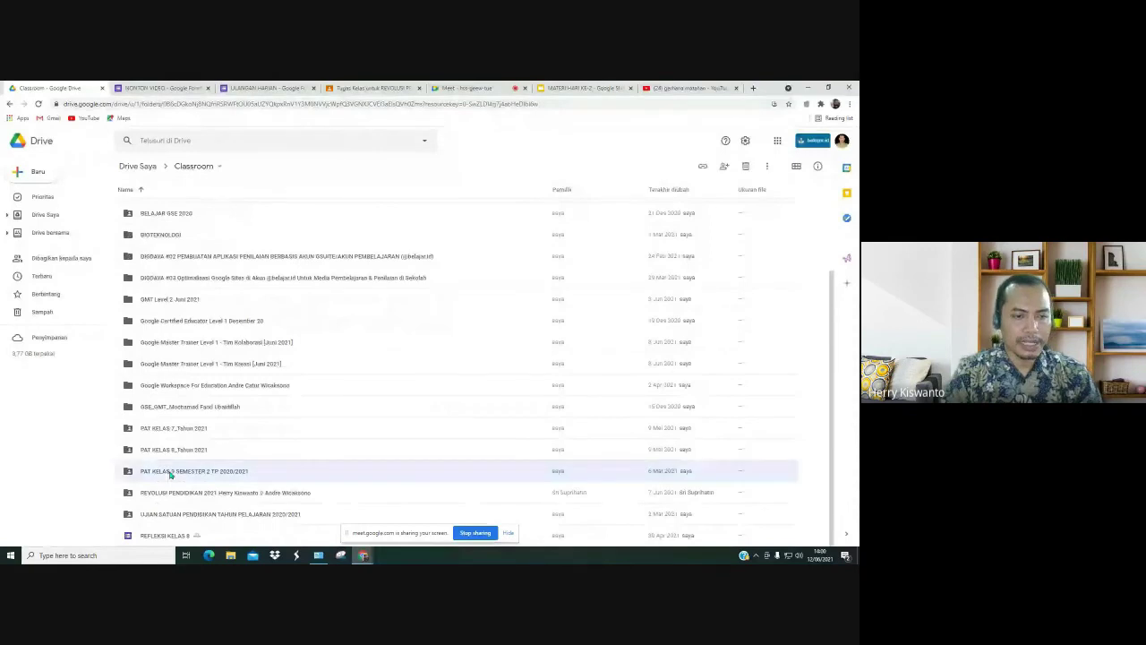
double_click(221, 475)
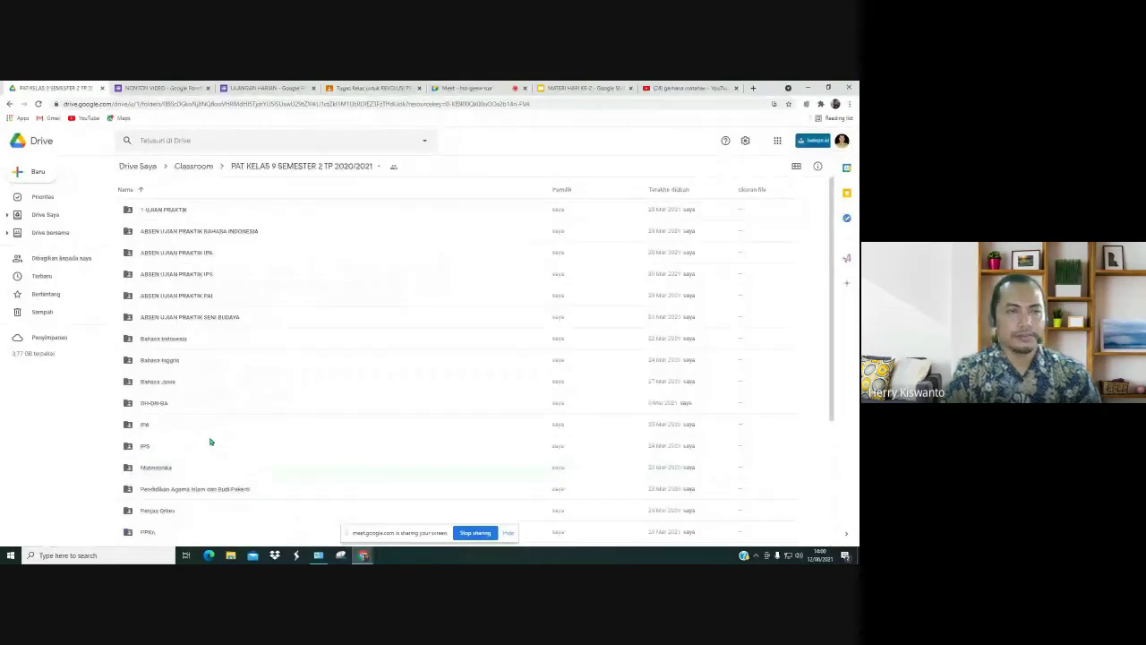
scroll(212, 443, "down", 3)
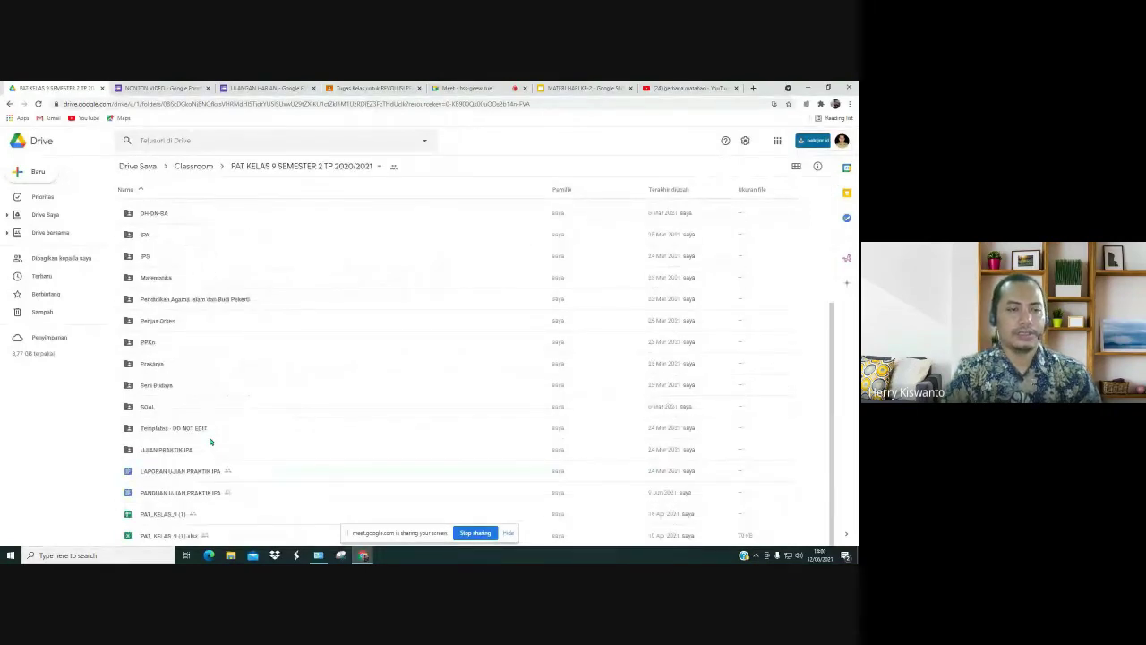
double_click(139, 410)
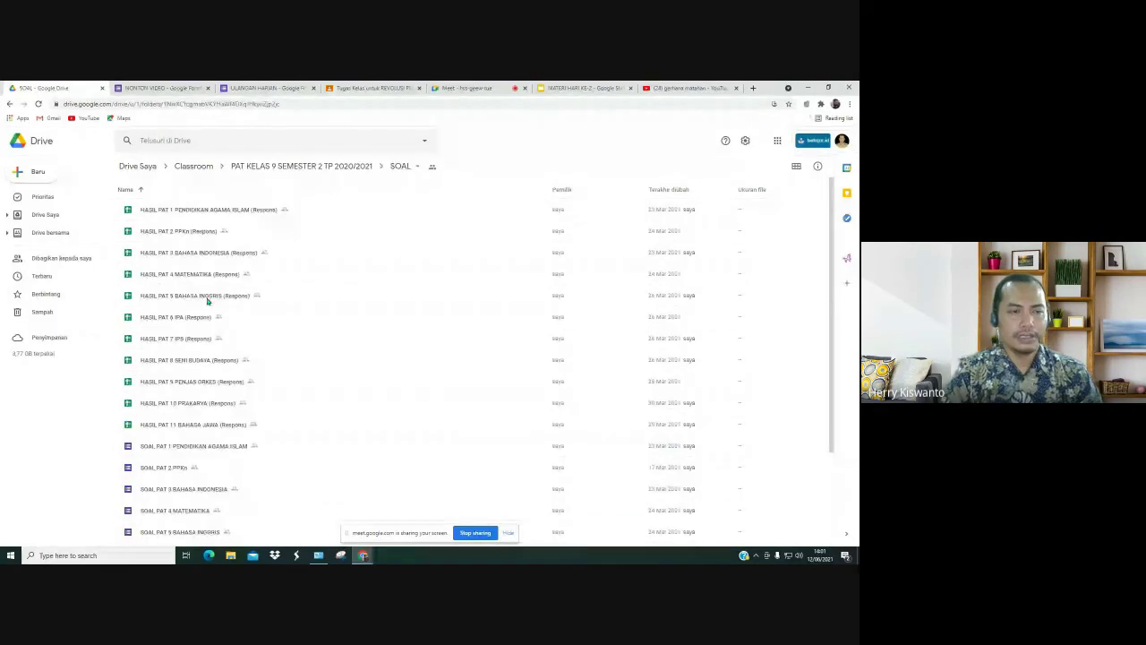
Step: Open the SOAL PAT 3 BAHASA INDONESIA form from the SOAL folder and return to the folder's file list
scroll(189, 467, "down", 2)
left_click(187, 365)
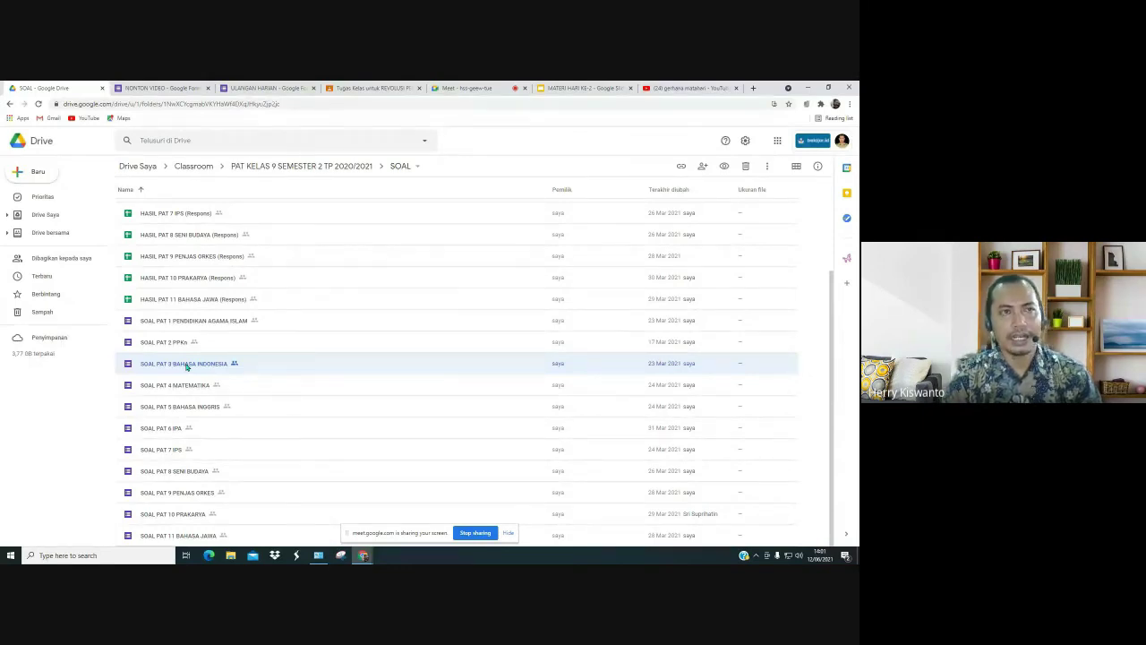
double_click(186, 366)
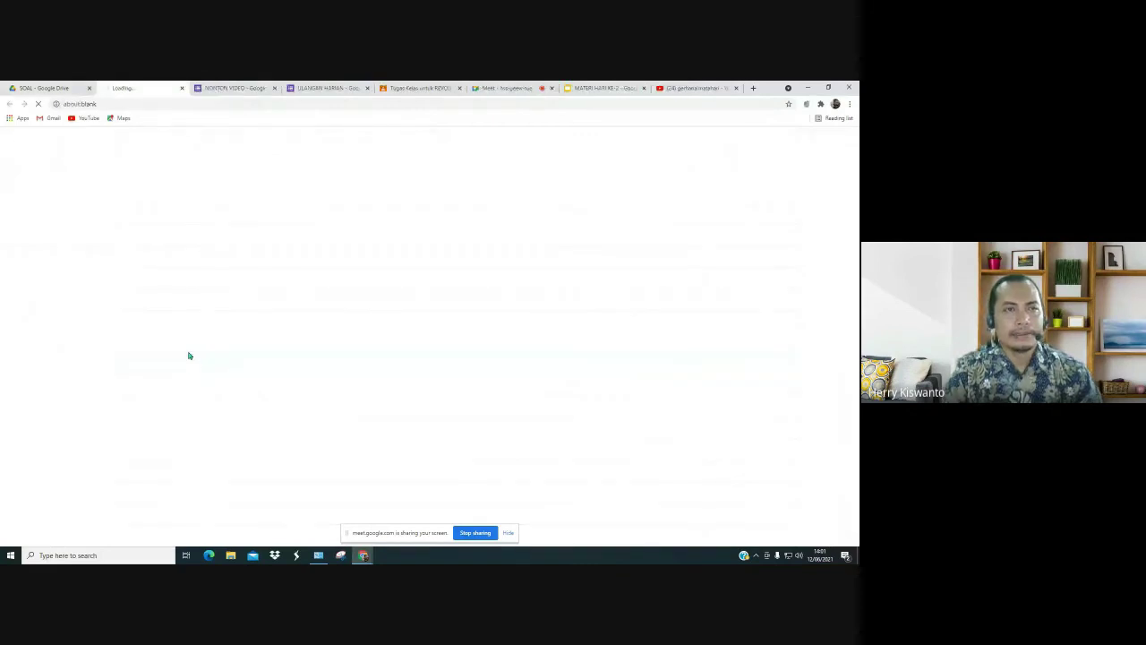
left_click(48, 89)
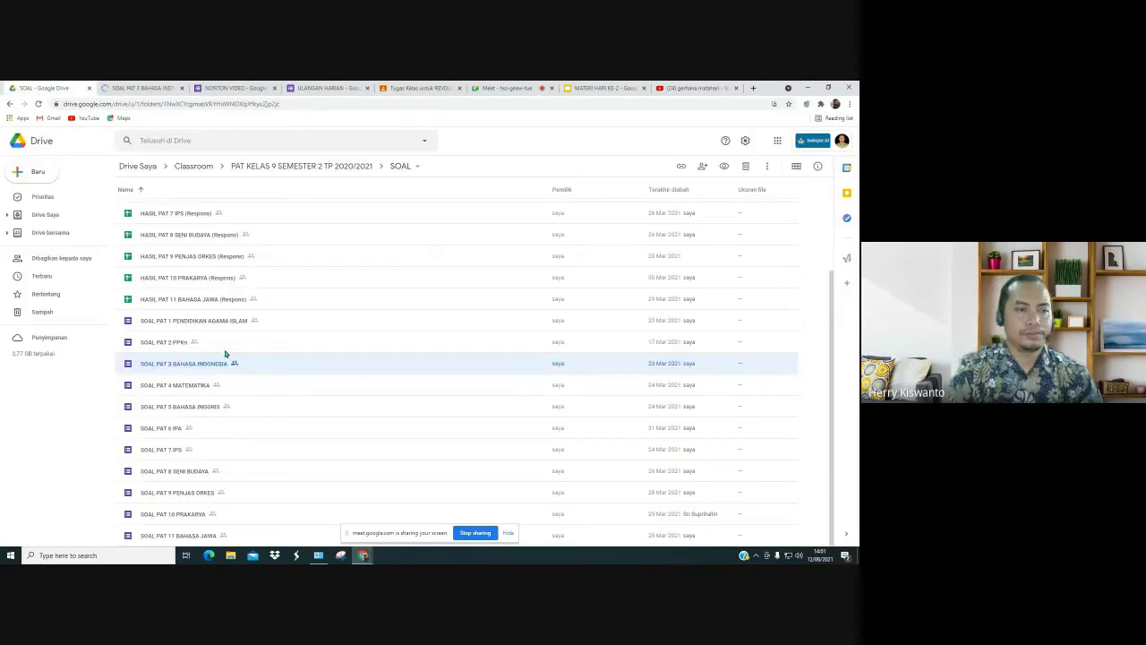
scroll(220, 350, "up", 3)
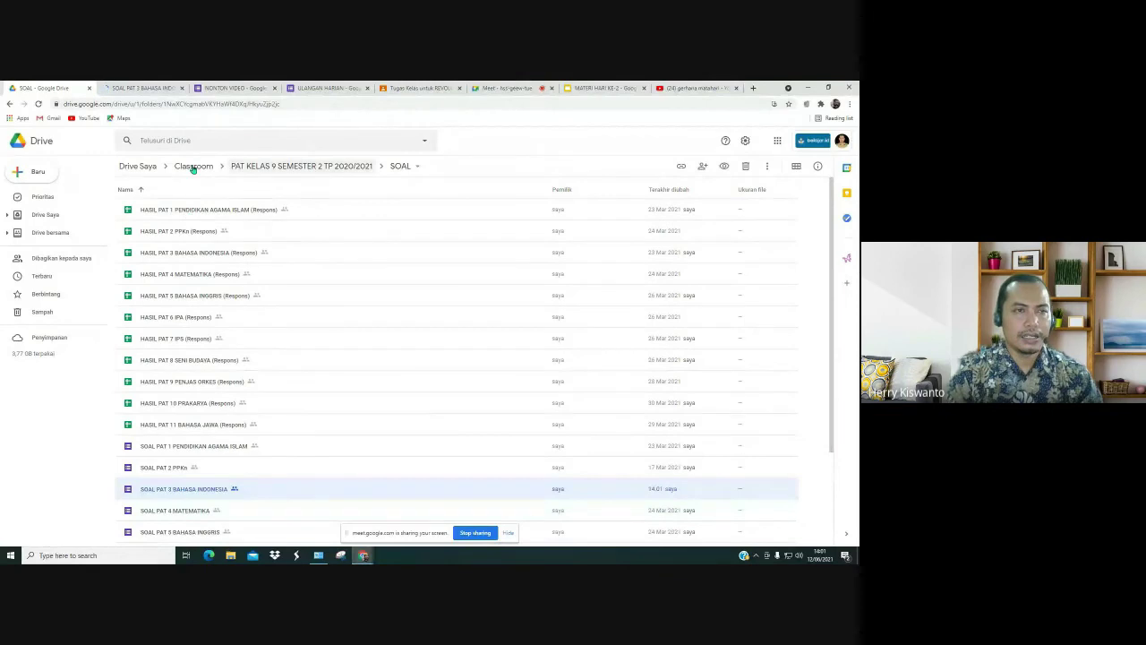
Step: Go back to the Classroom folder and open the PAT KELAS 9 SEMESTER 2 TP 2020/2021 folder
left_click(269, 169)
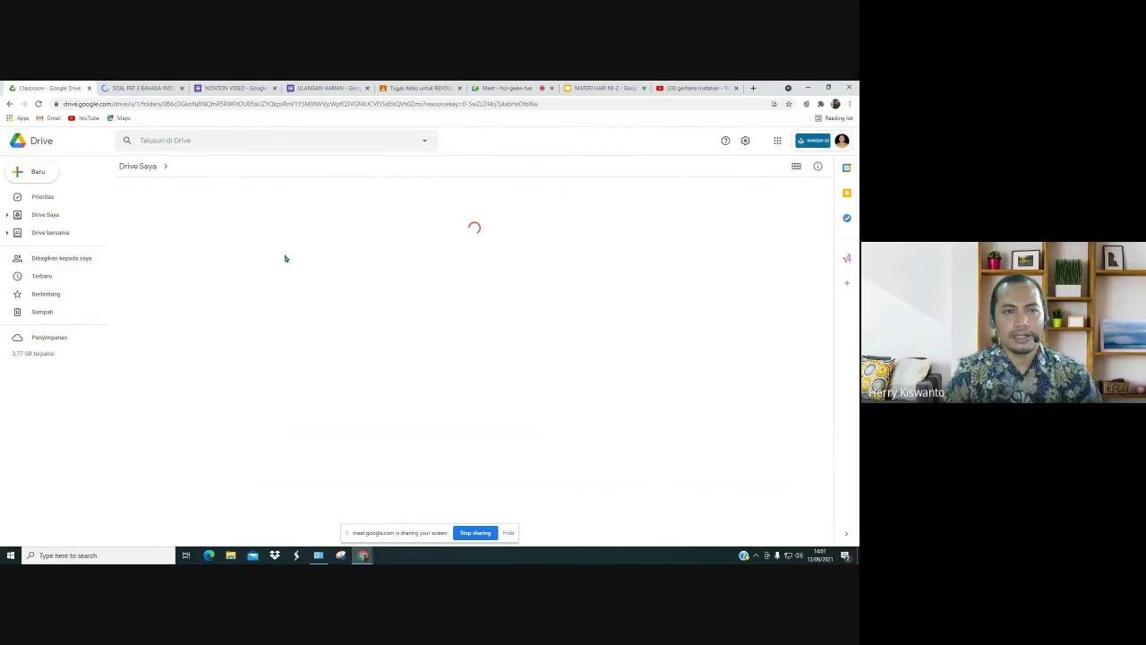
scroll(190, 408, "down", 1)
scroll(187, 415, "down", 2)
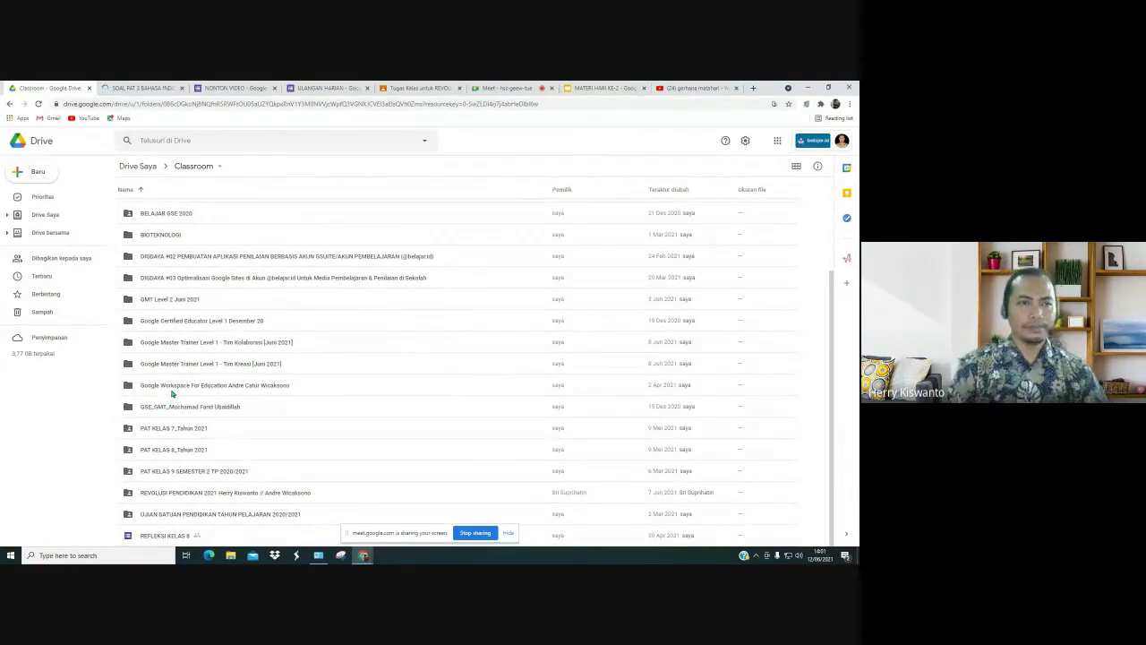
scroll(175, 394, "up", 3)
scroll(174, 394, "down", 3)
left_click(188, 471)
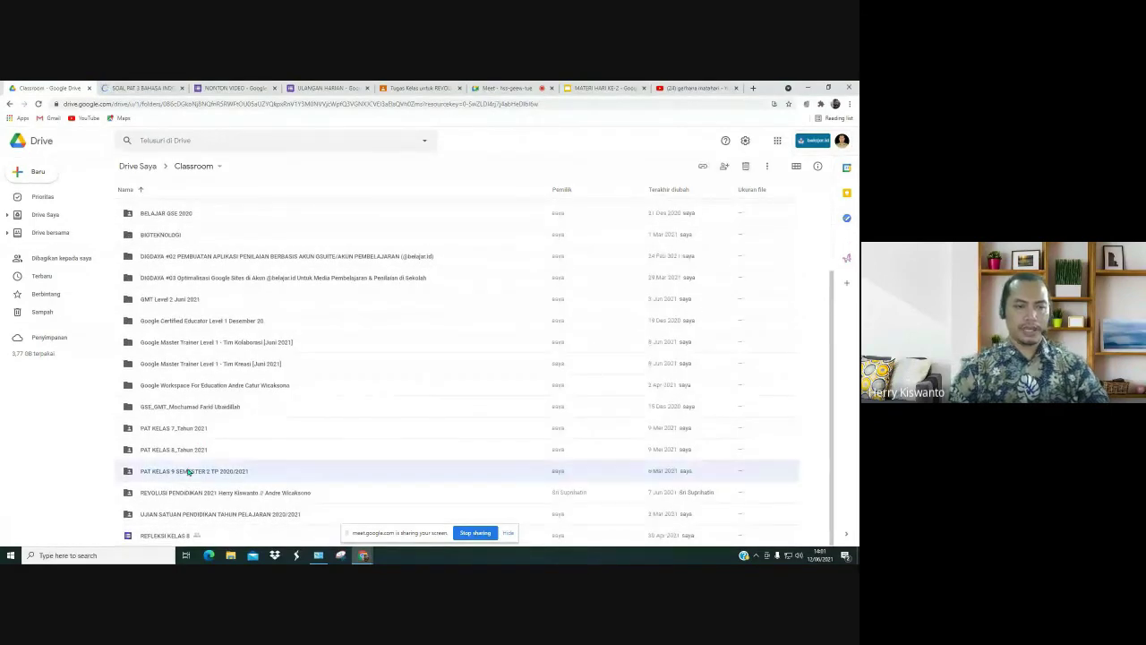
double_click(188, 471)
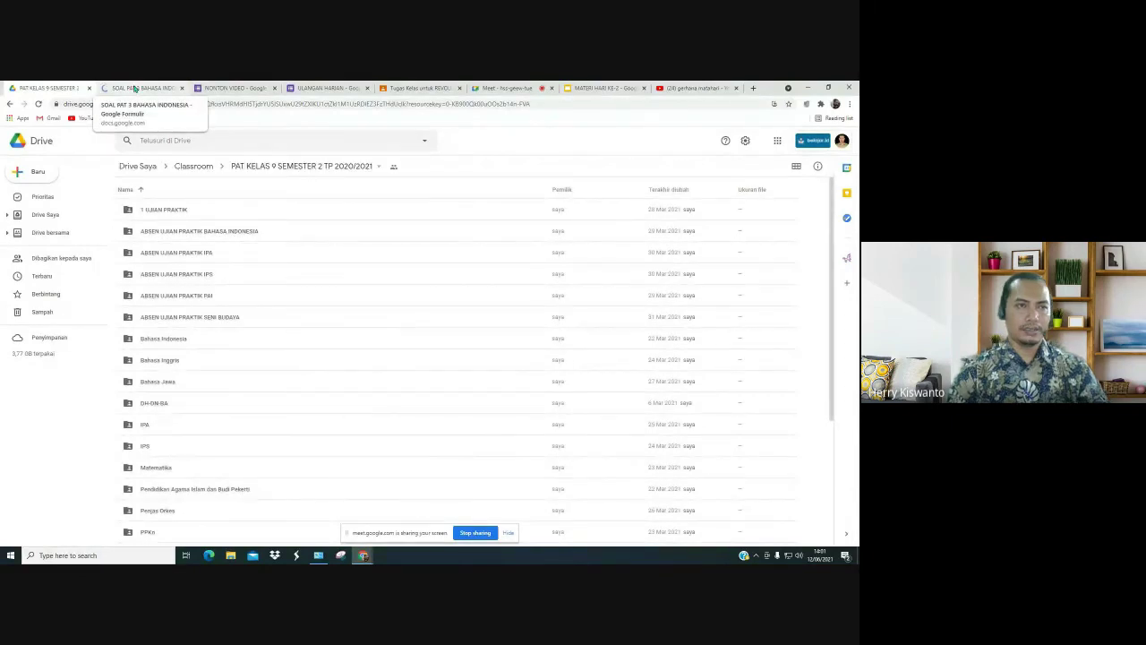
Step: Open the DH-DN-BA subfolder and bring up its DH - DN - BA (PAT) 1 BAHASA INDONESIA spreadsheet
left_click(162, 404)
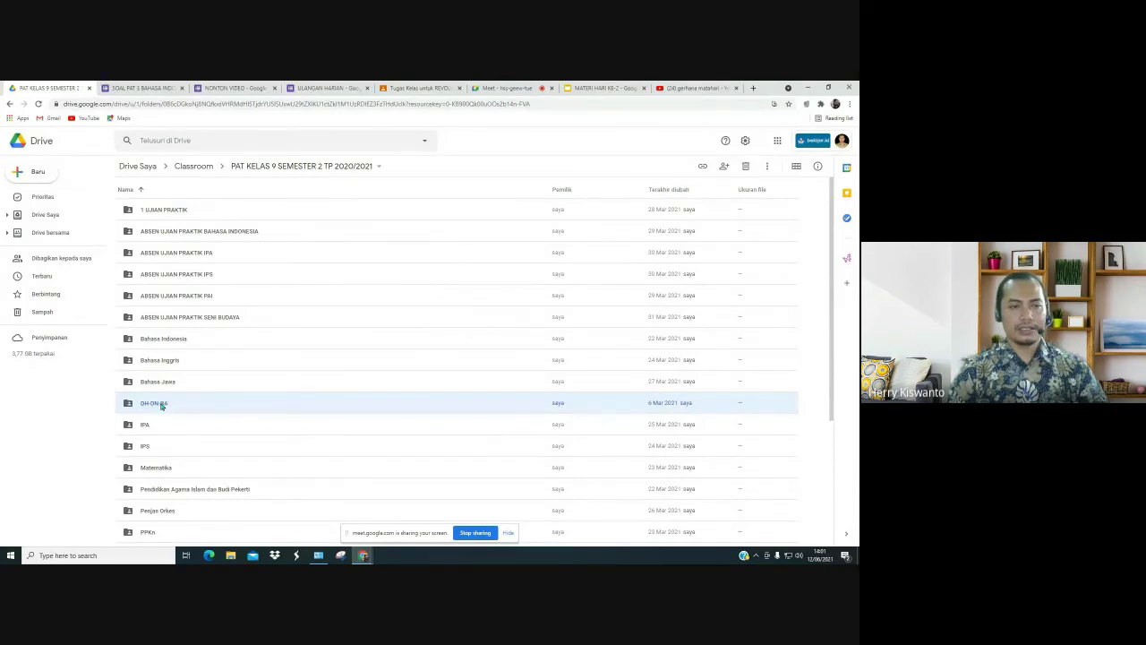
double_click(162, 405)
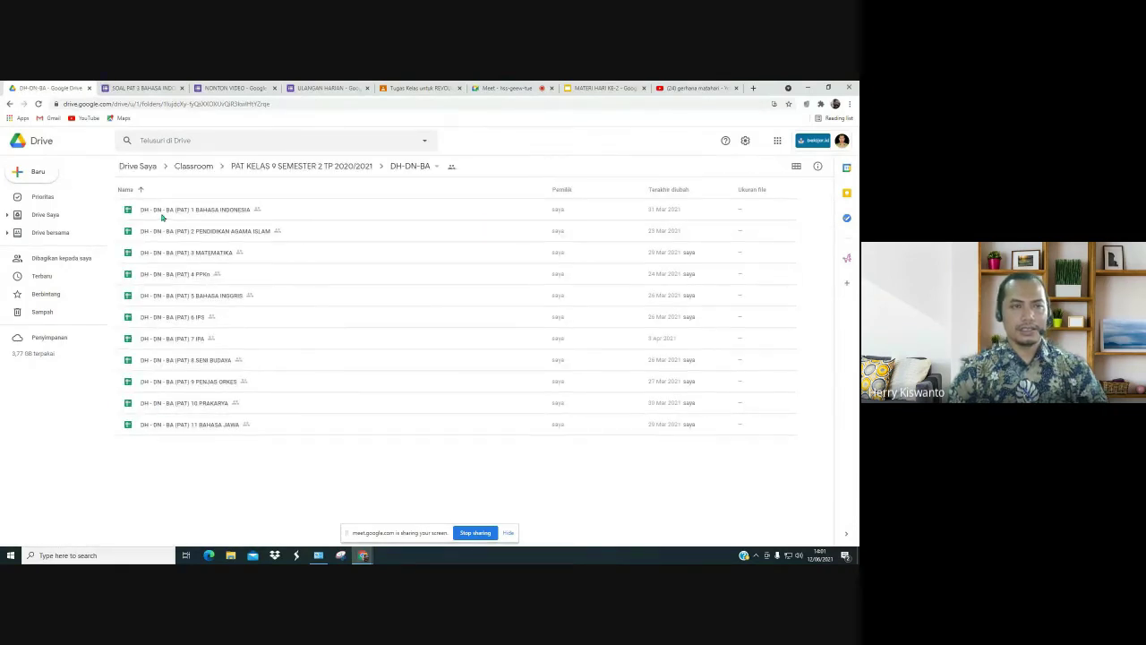
left_click(163, 215)
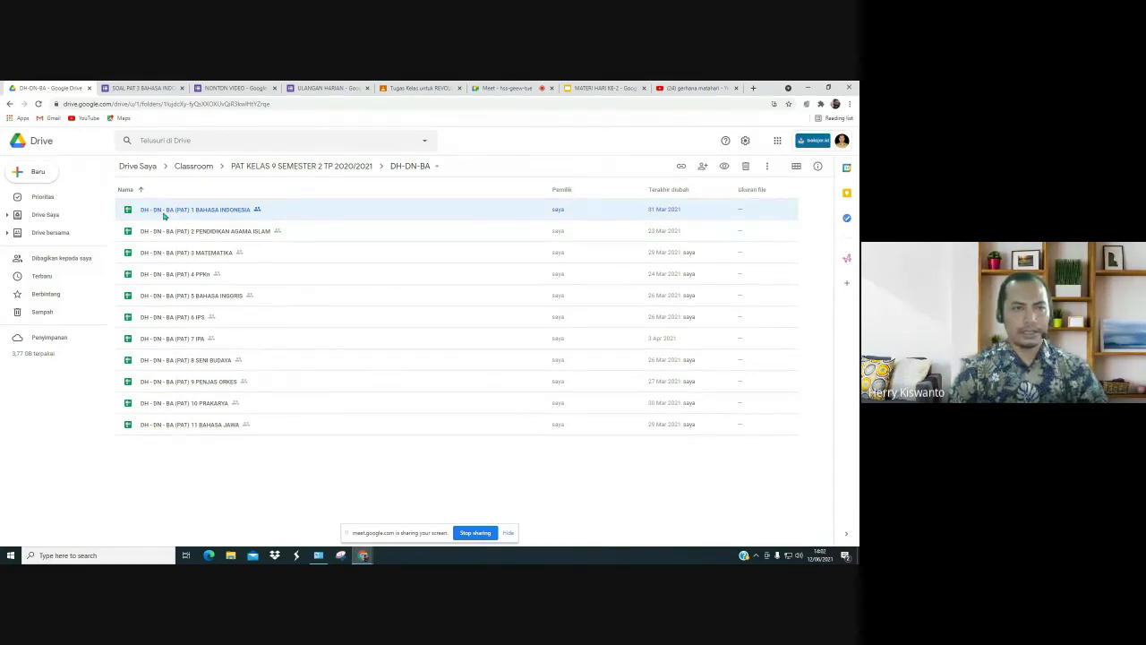
double_click(163, 214)
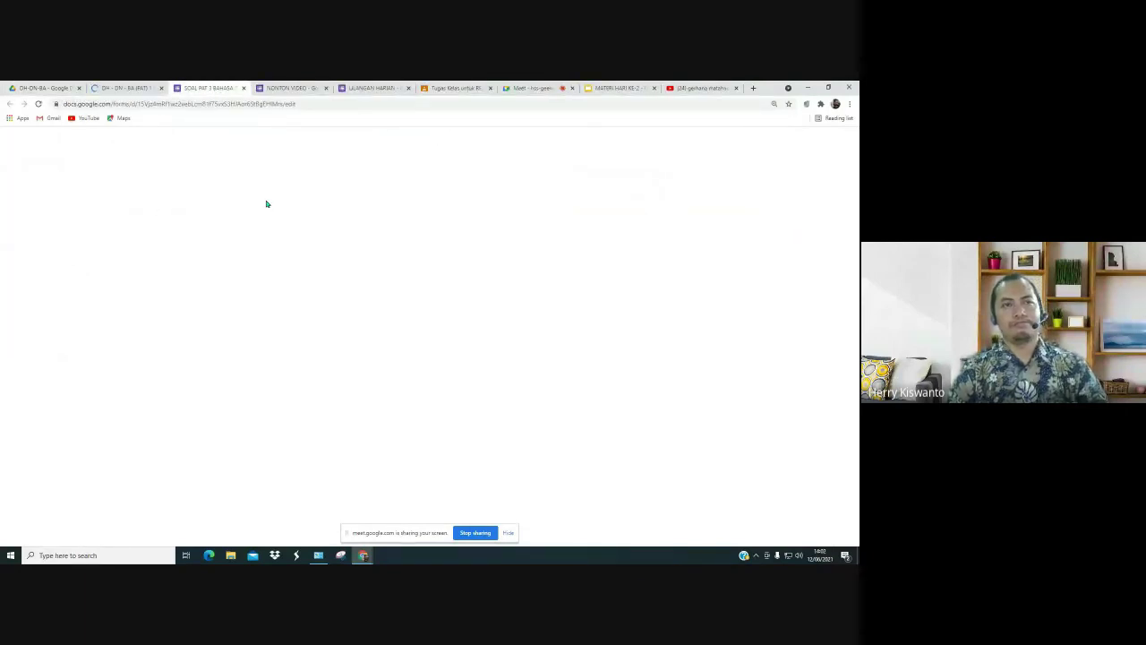
left_click(112, 89)
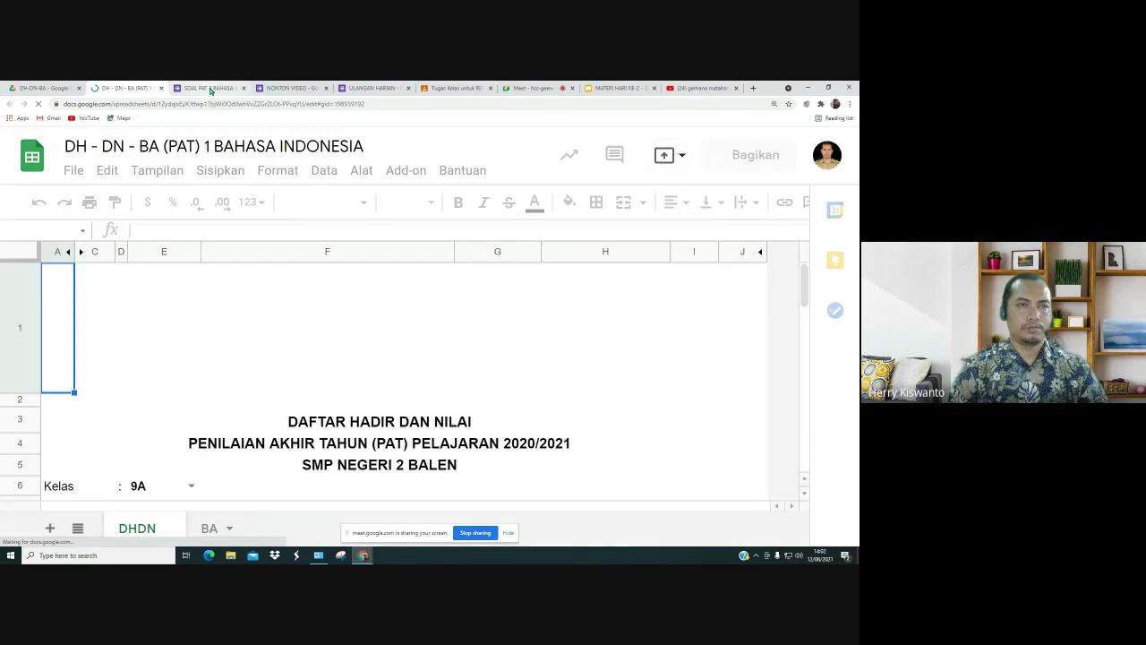
Step: Switch to the SOAL PAT 3 BAHASA INDONESIA form and examine its header image, instructions and Email field
left_click(211, 89)
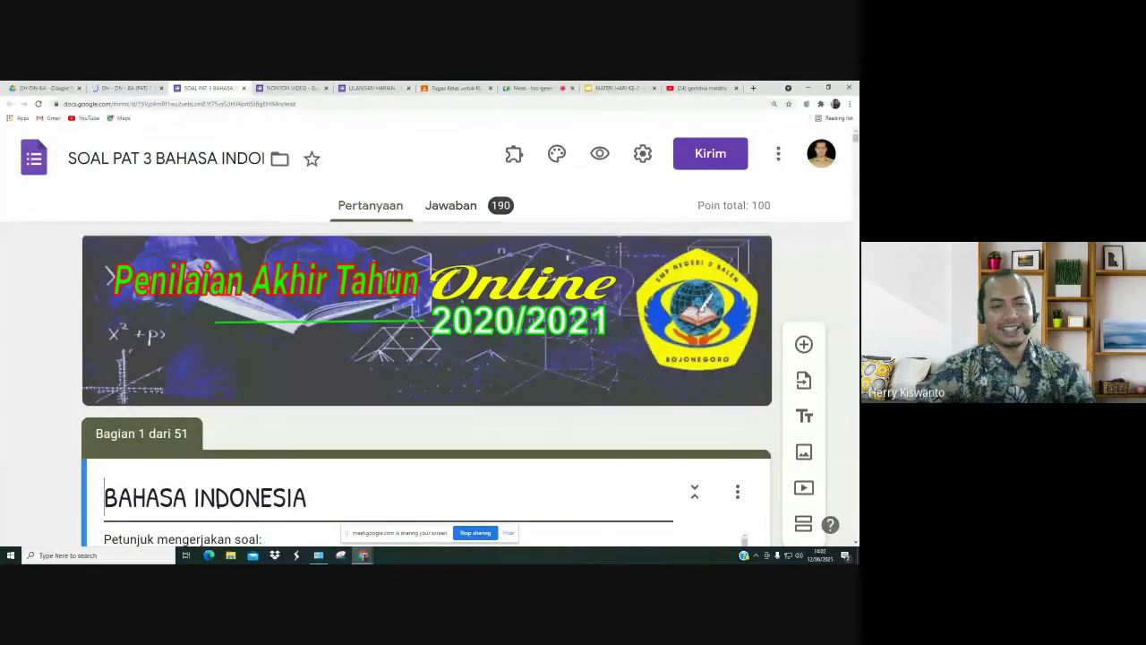
scroll(229, 334, "down", 1)
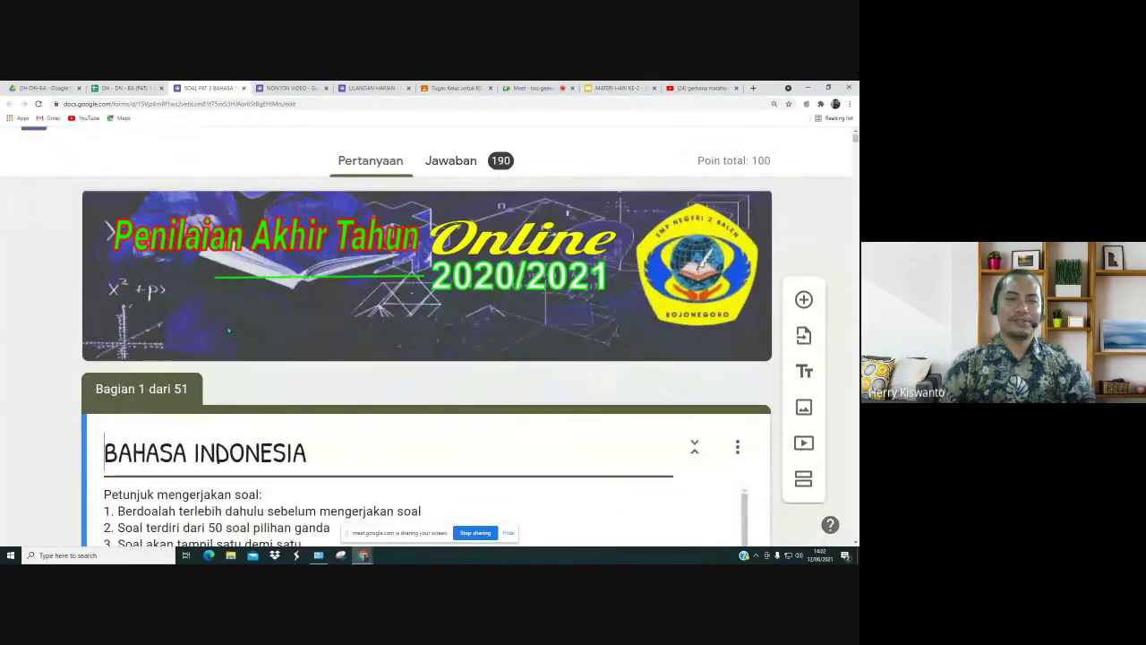
scroll(229, 334, "down", 1)
scroll(230, 335, "down", 1)
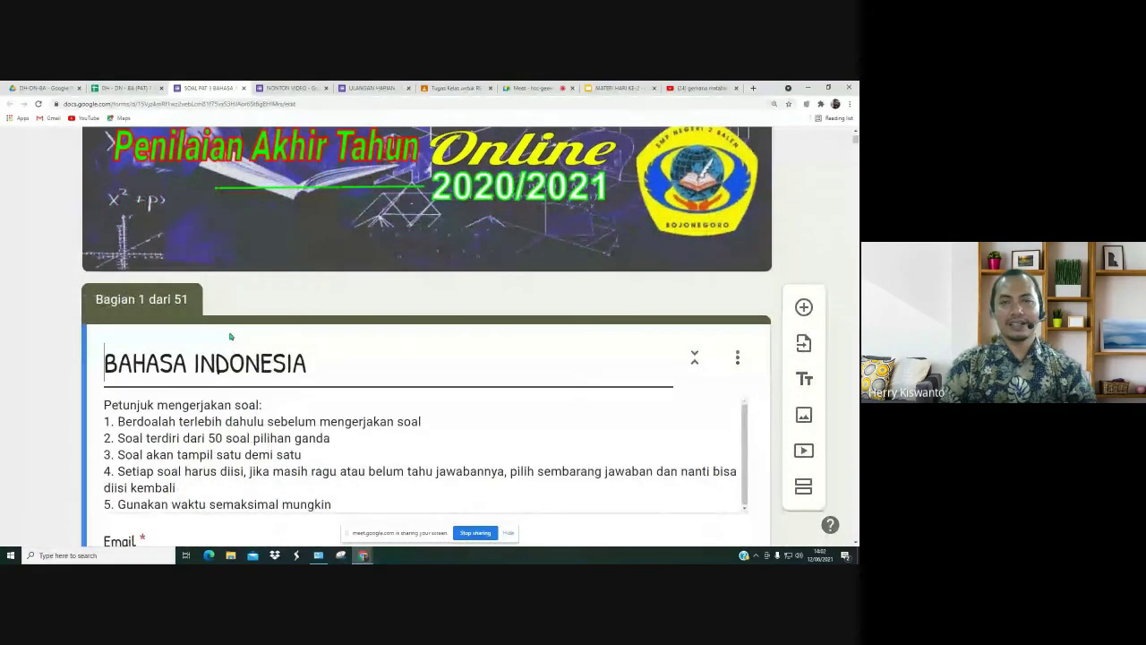
scroll(229, 336, "down", 2)
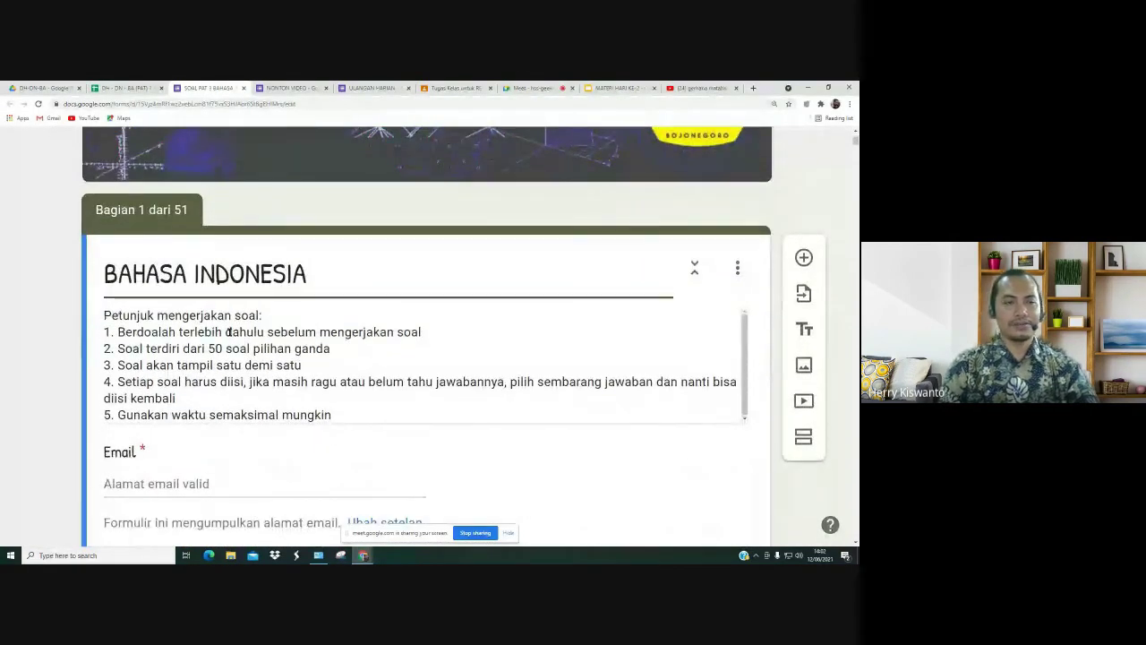
scroll(673, 417, "down", 2)
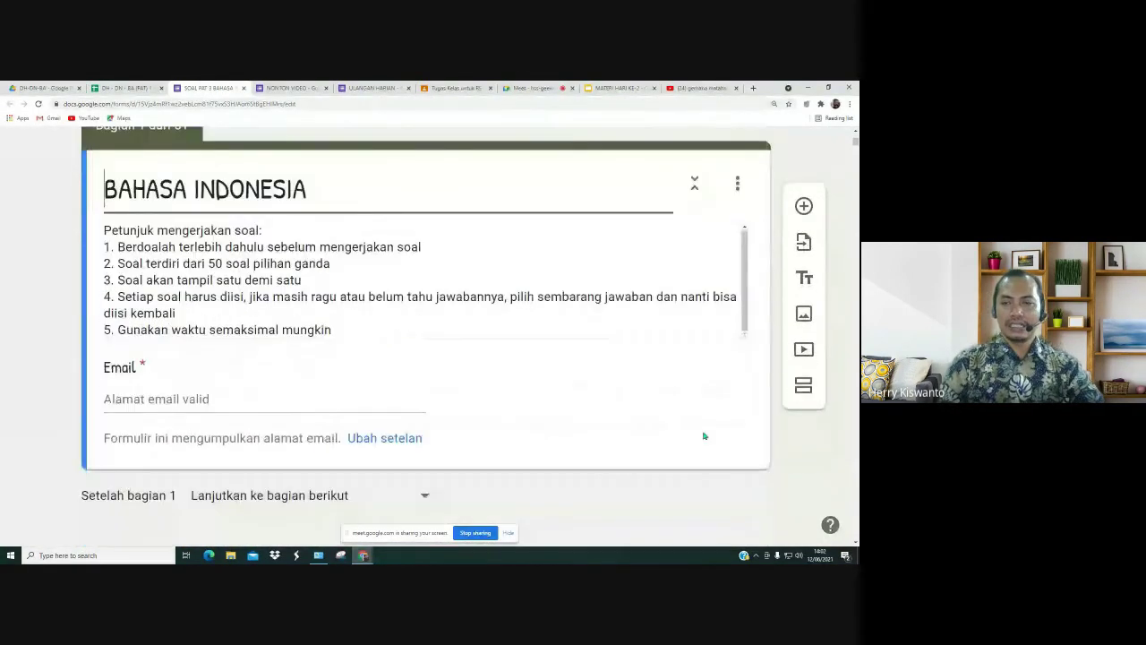
Step: Compare the form's opening section with the Soal 1 section, its reading text and answer options
scroll(516, 390, "down", 5)
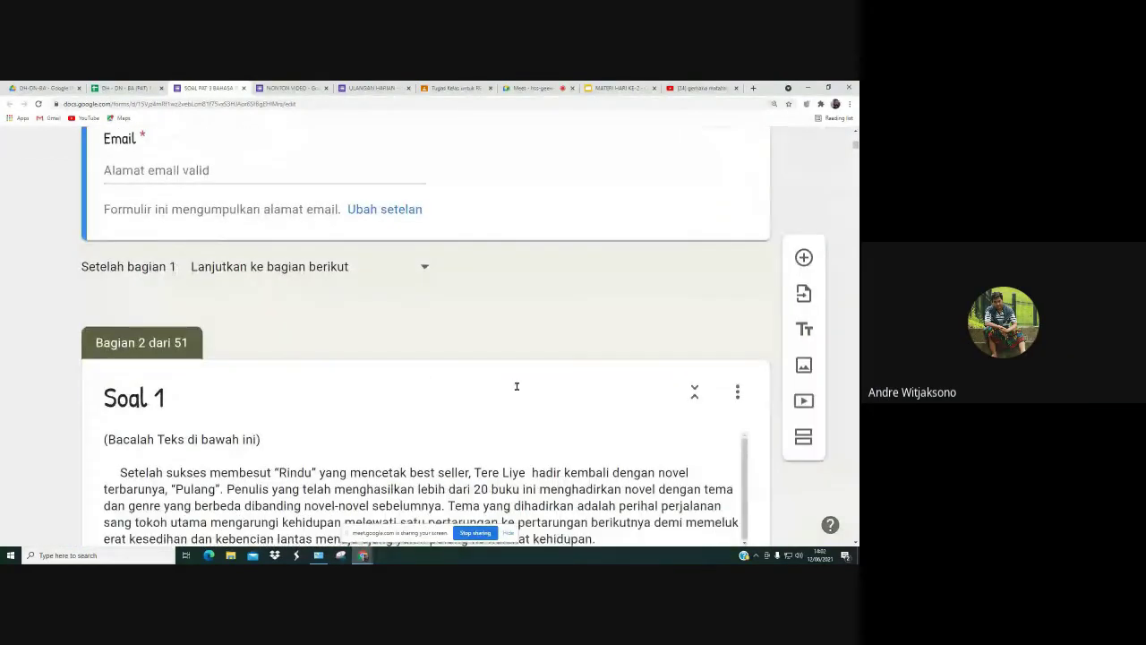
scroll(517, 386, "up", 5)
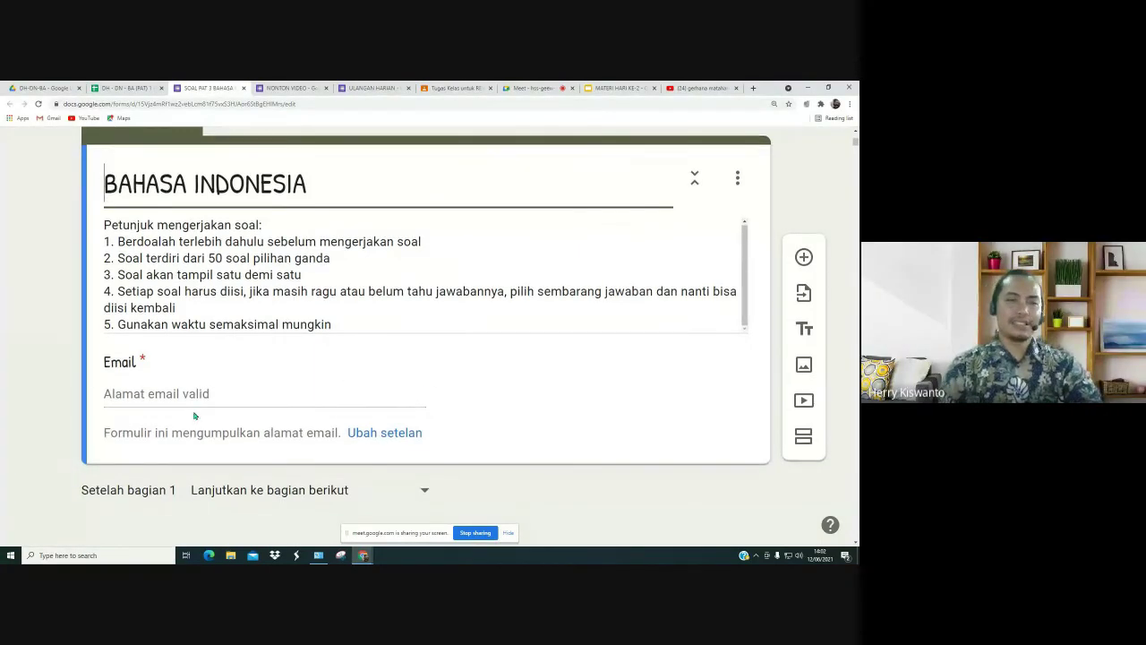
scroll(196, 417, "down", 2)
scroll(196, 417, "down", 4)
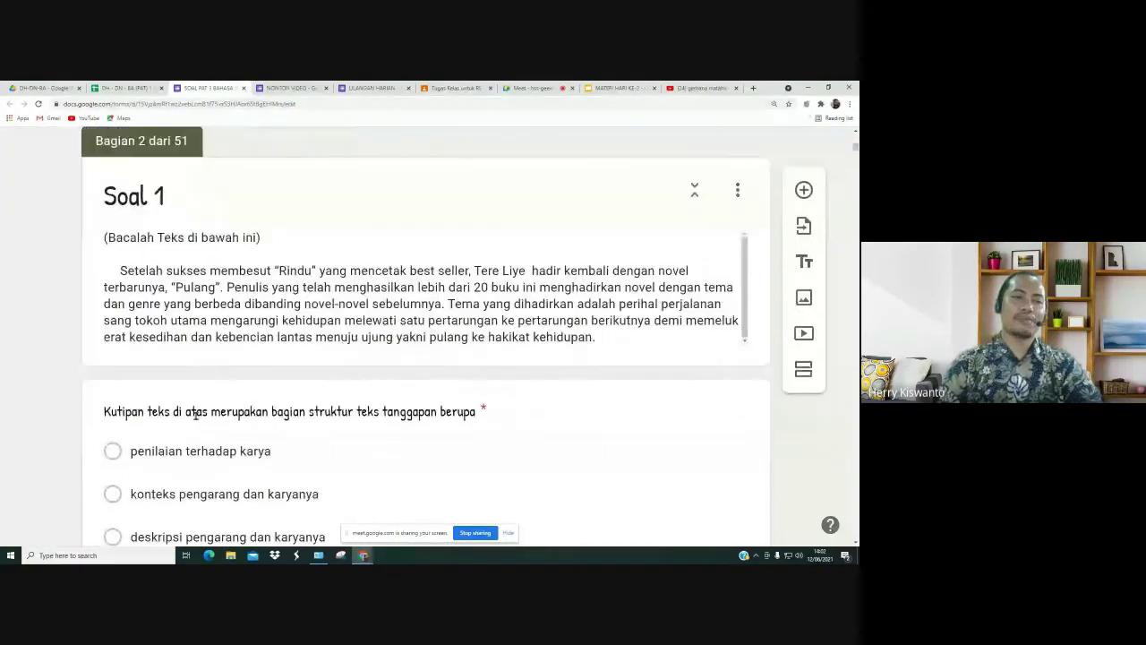
scroll(197, 416, "down", 2)
scroll(193, 394, "up", 4)
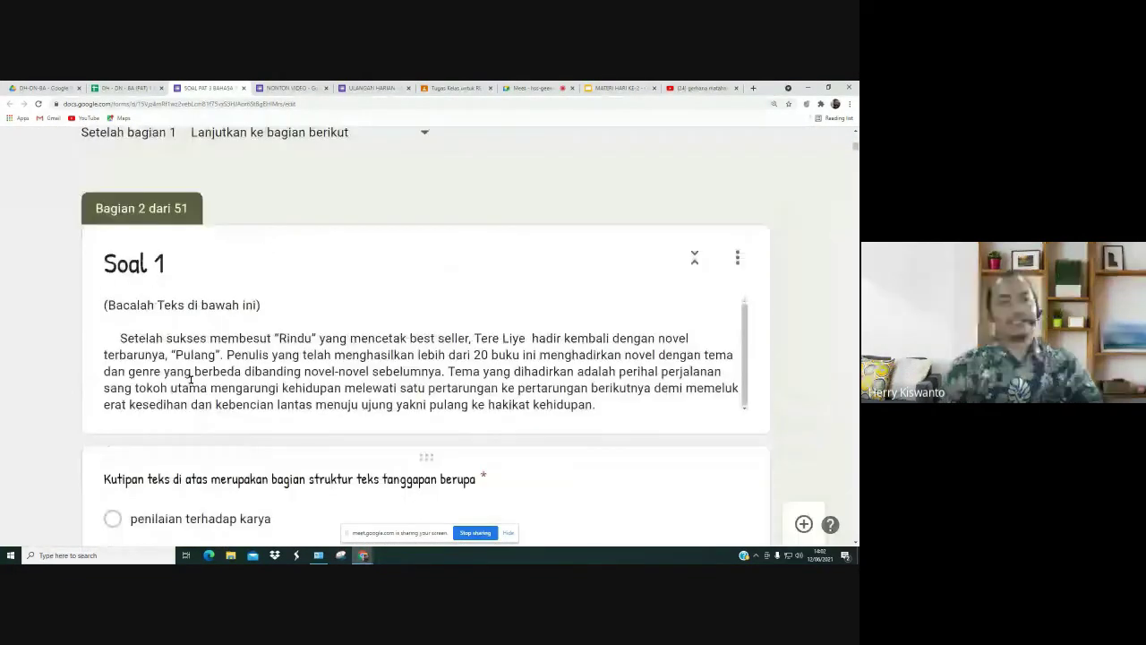
scroll(191, 379, "up", 2)
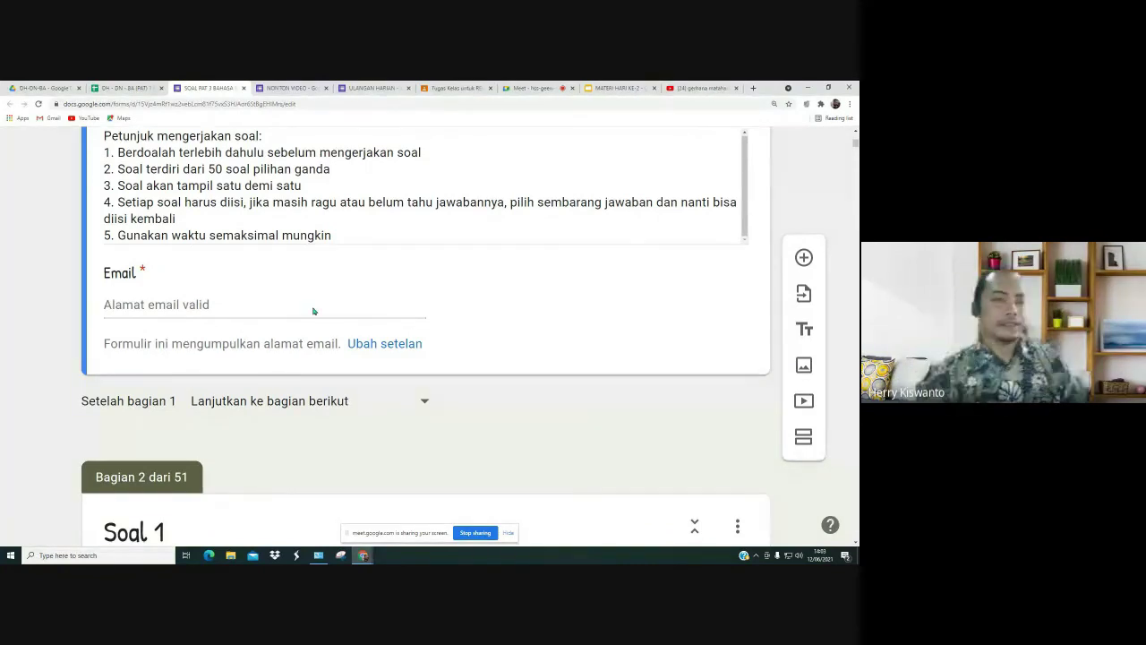
Step: Switch to the DH - DN - BA attendance spreadsheet and inspect the first student's formulas in the NILAI and MENGIKUTI columns
scroll(257, 323, "down", 1)
scroll(258, 323, "down", 1)
scroll(259, 325, "up", 3)
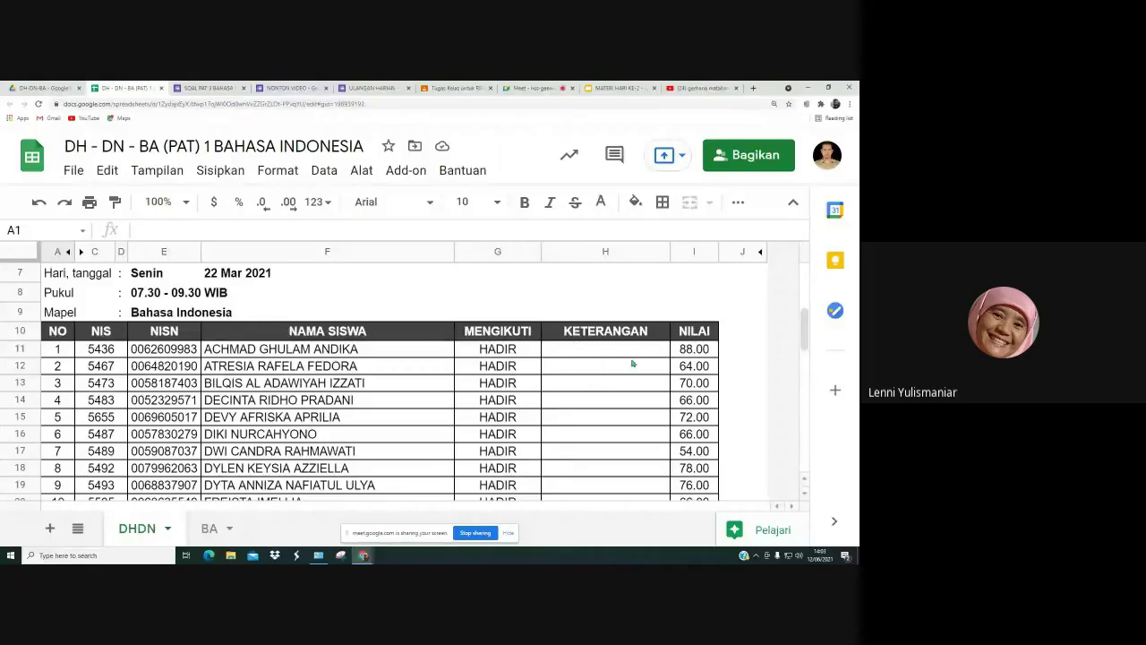
left_click(698, 350)
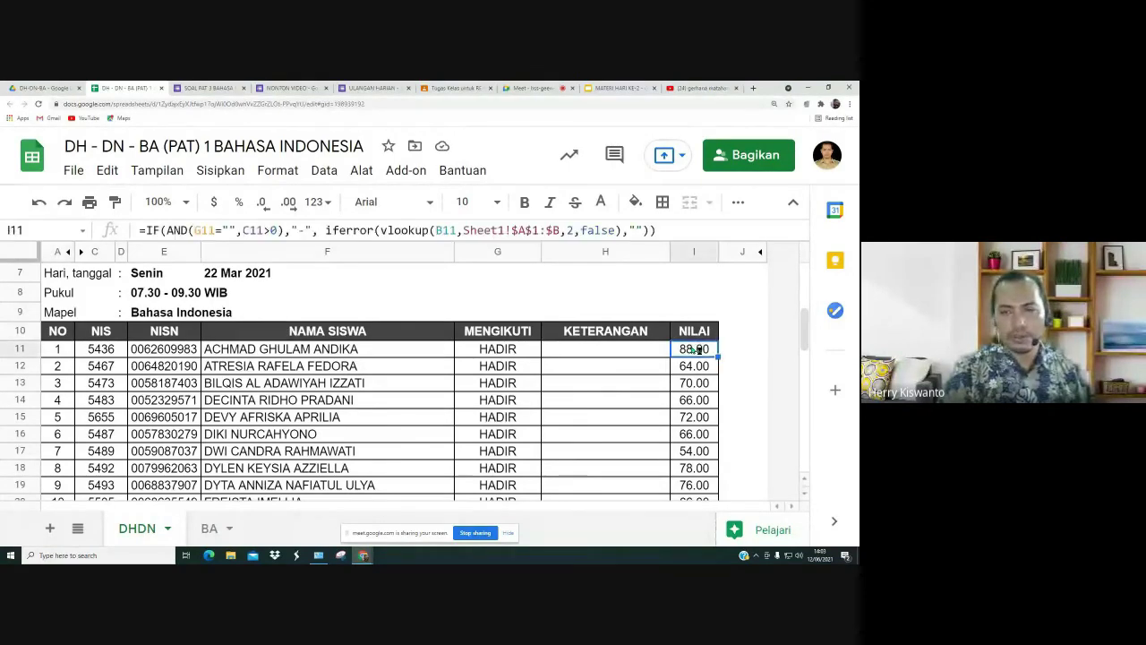
left_click(524, 352)
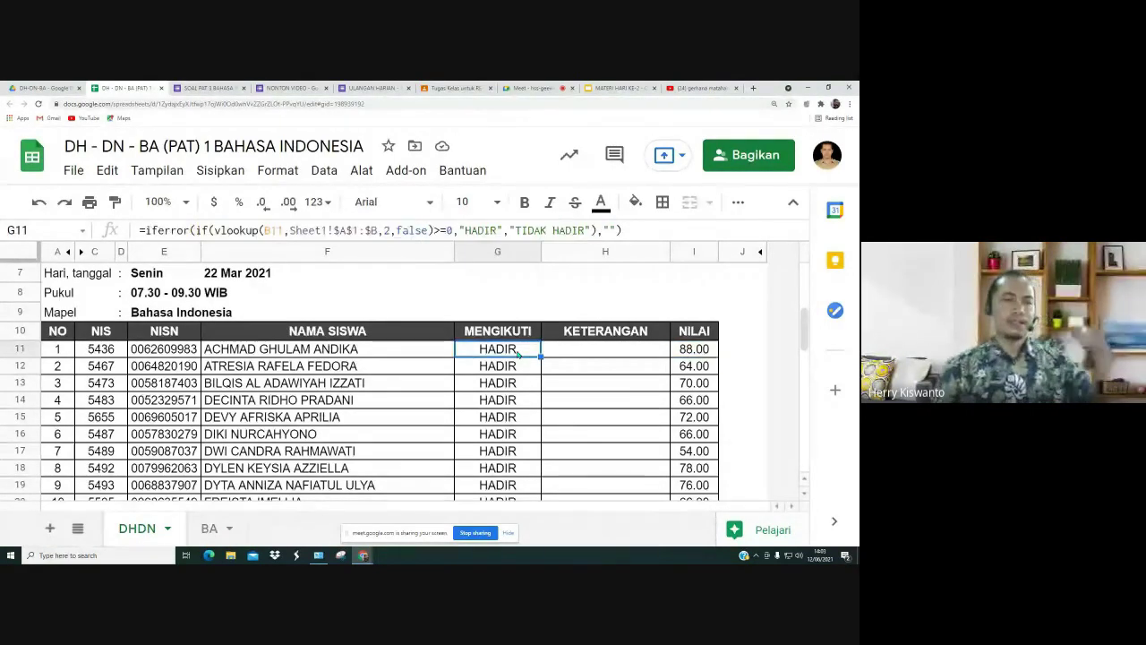
scroll(421, 385, "up", 3)
scroll(359, 403, "down", 2)
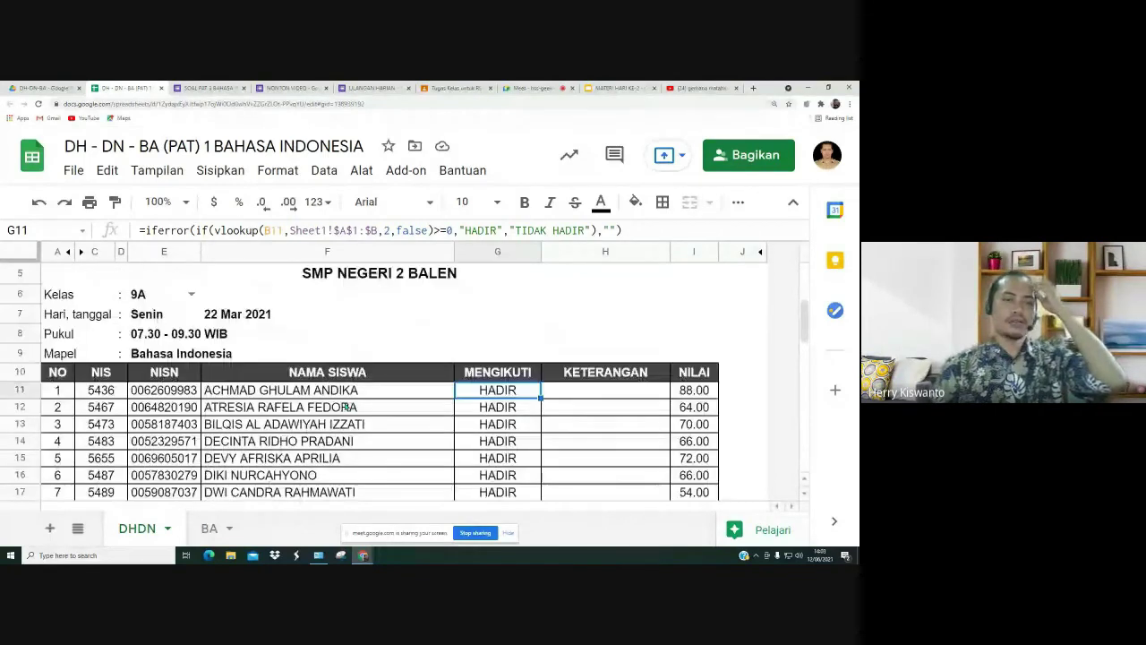
Step: Set Kelas to 9B on the DHDN sheet and review that class's attendance and scores
left_click(191, 294)
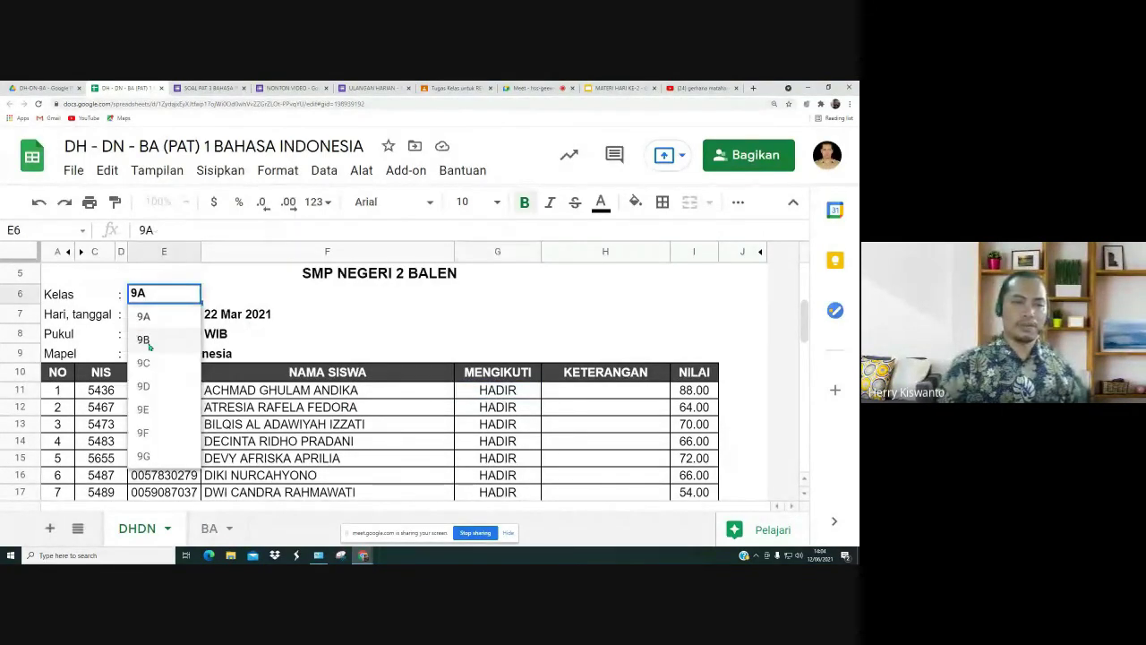
left_click(146, 341)
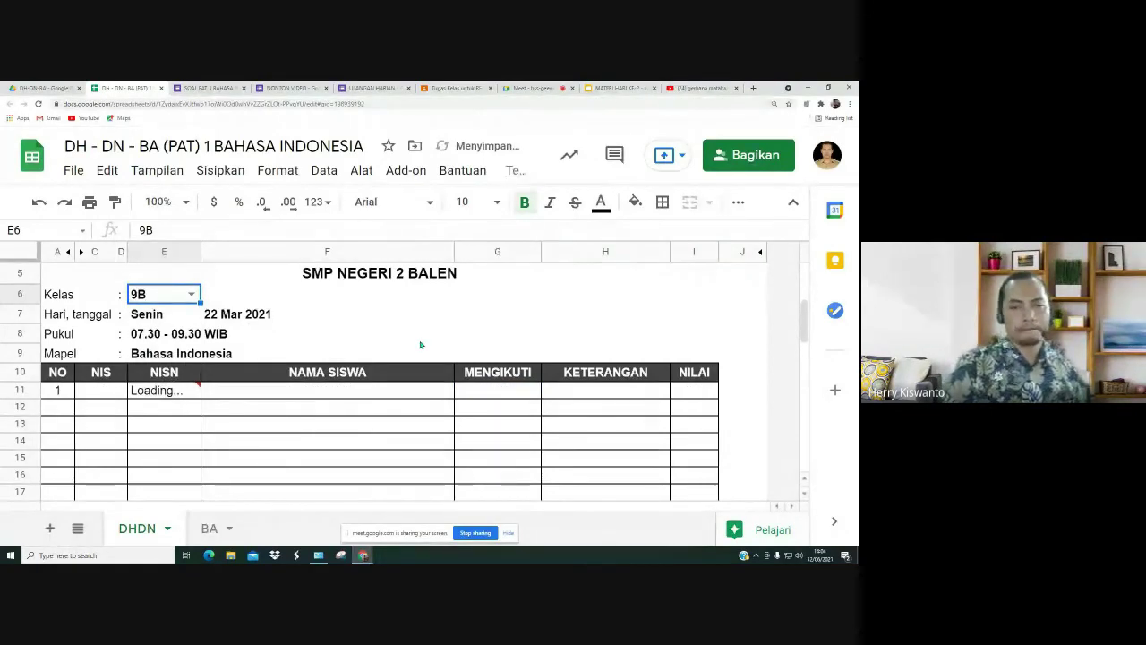
scroll(420, 345, "down", 5)
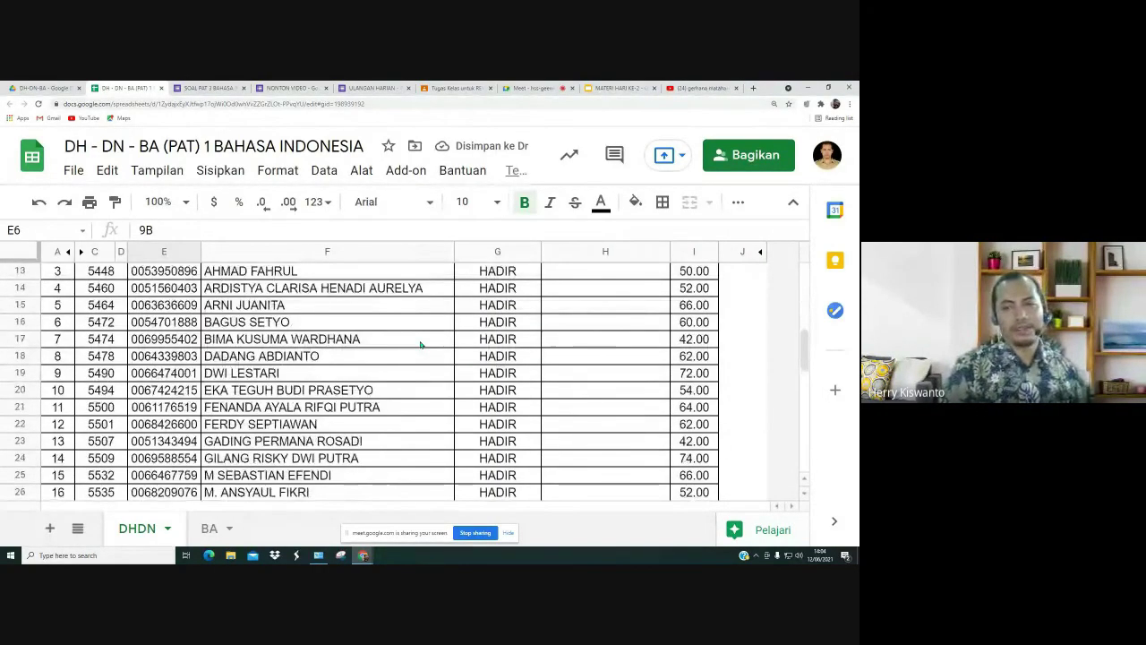
scroll(420, 345, "down", 5)
scroll(420, 344, "up", 2)
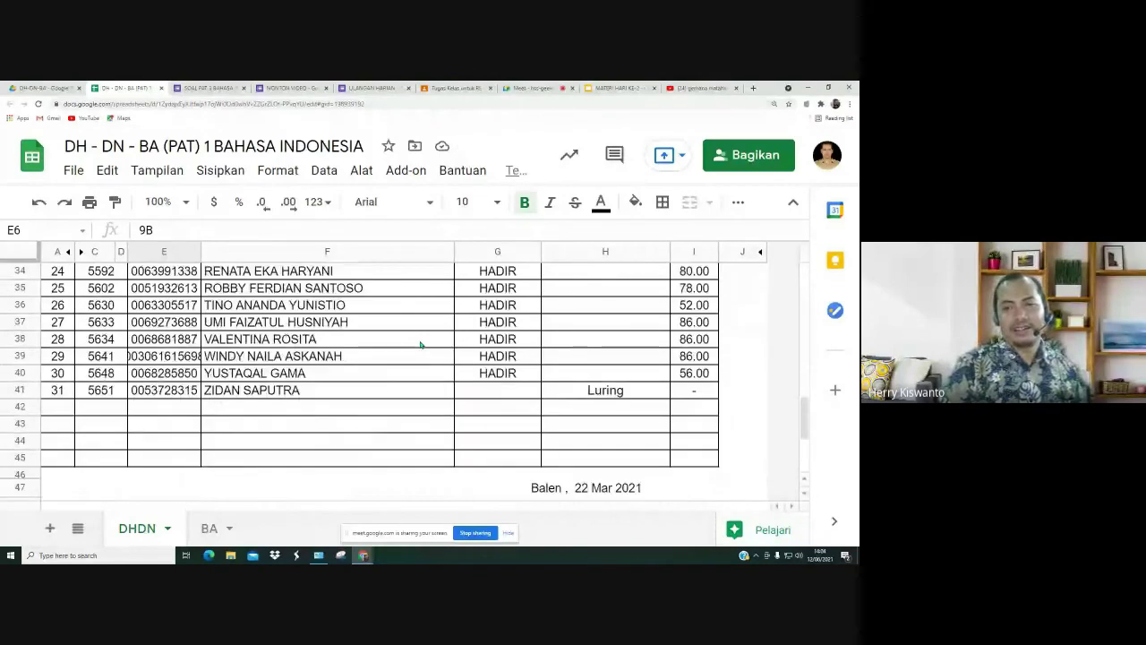
scroll(420, 344, "up", 2)
scroll(420, 345, "up", 7)
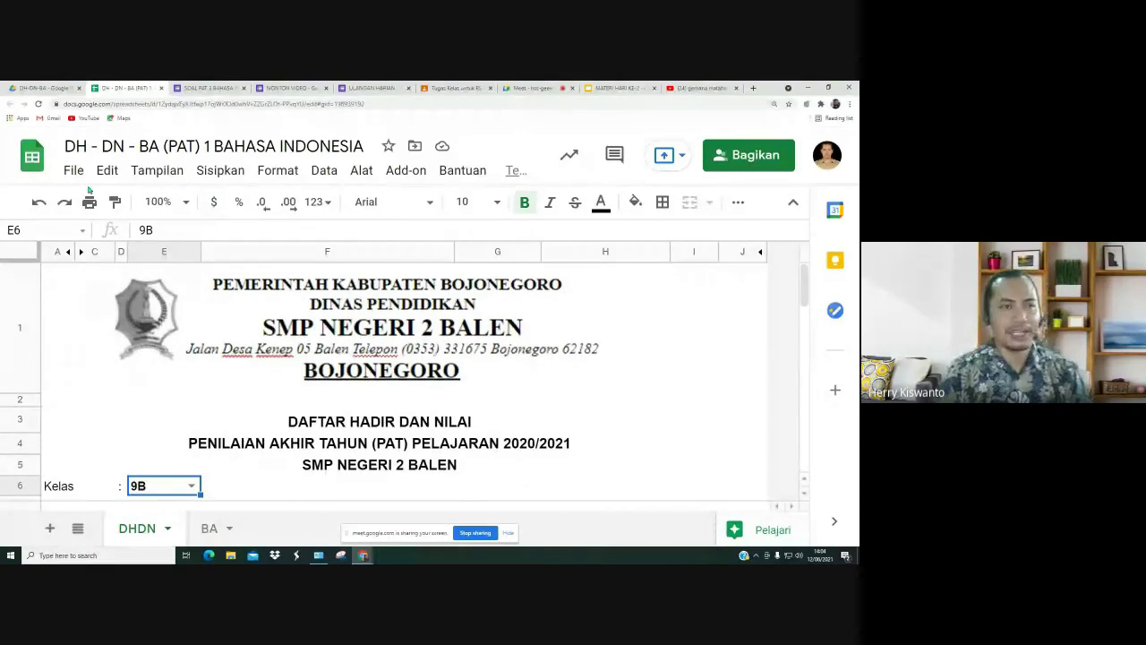
Step: Return to the NONTON VIDEO form and close its Kirim formulir dialog
left_click(47, 90)
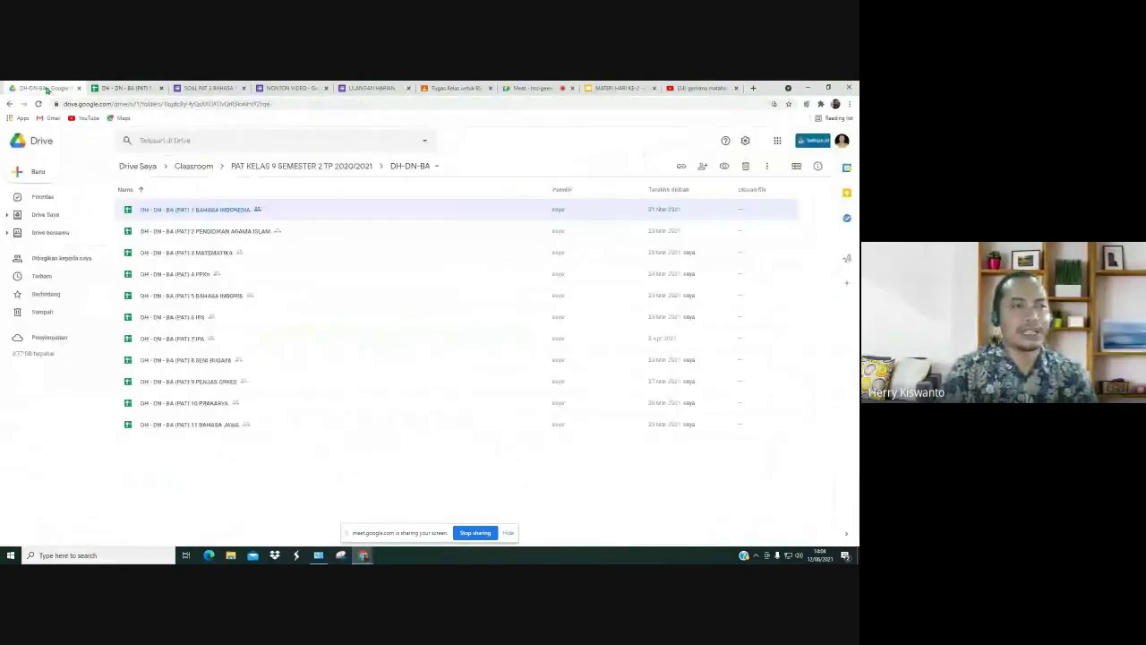
left_click(116, 88)
left_click(207, 89)
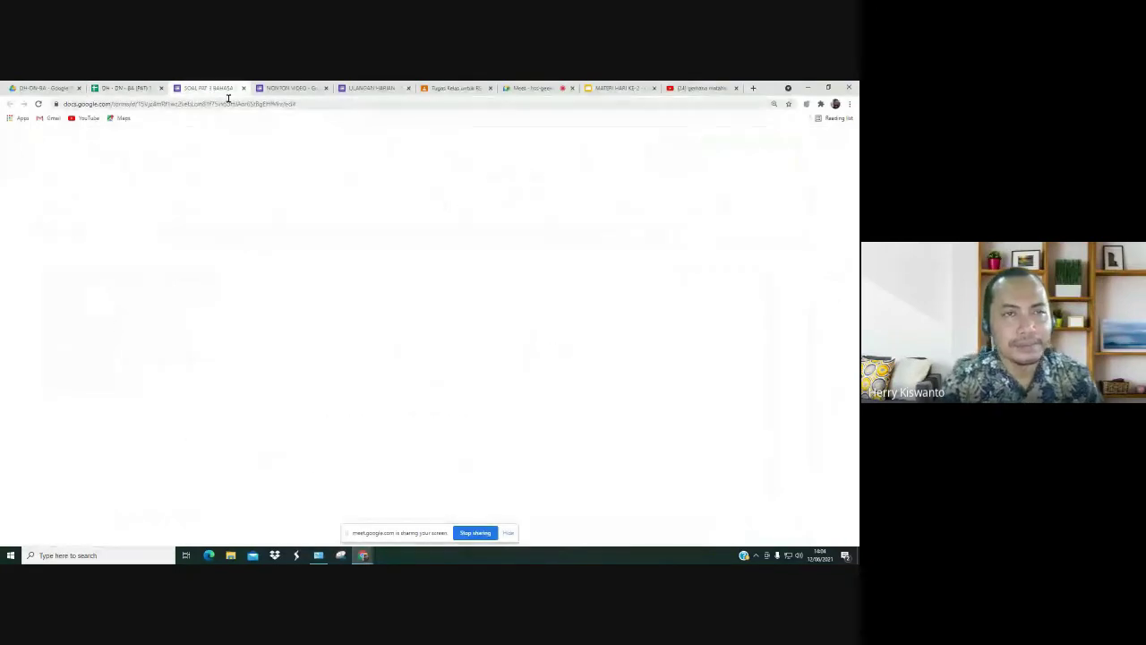
left_click(299, 88)
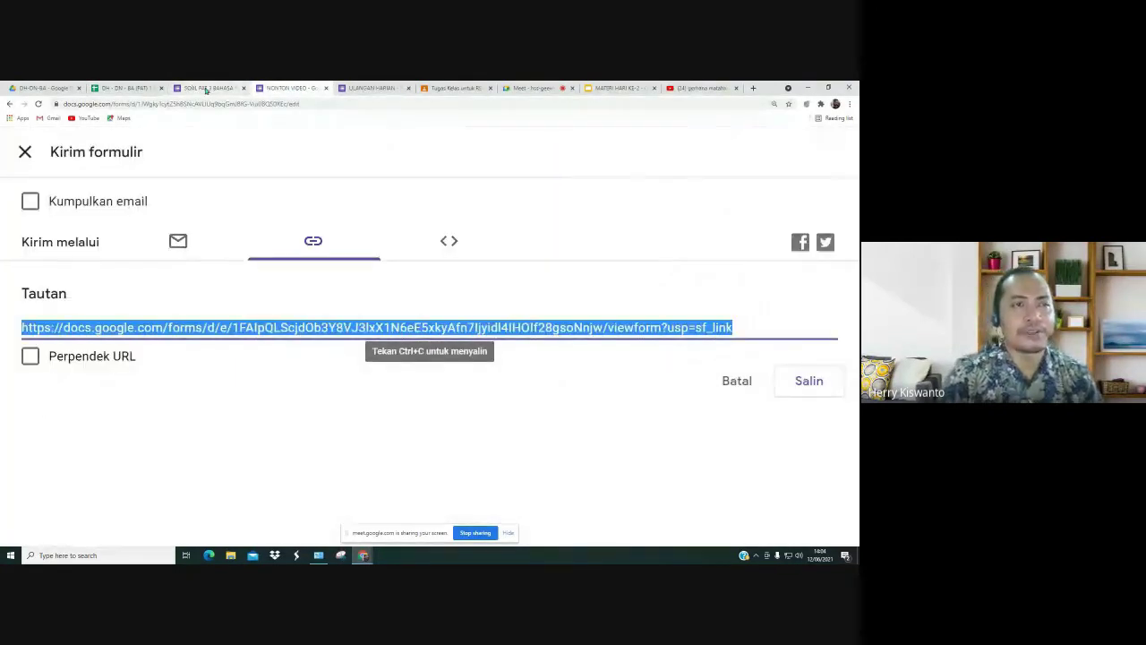
left_click(25, 151)
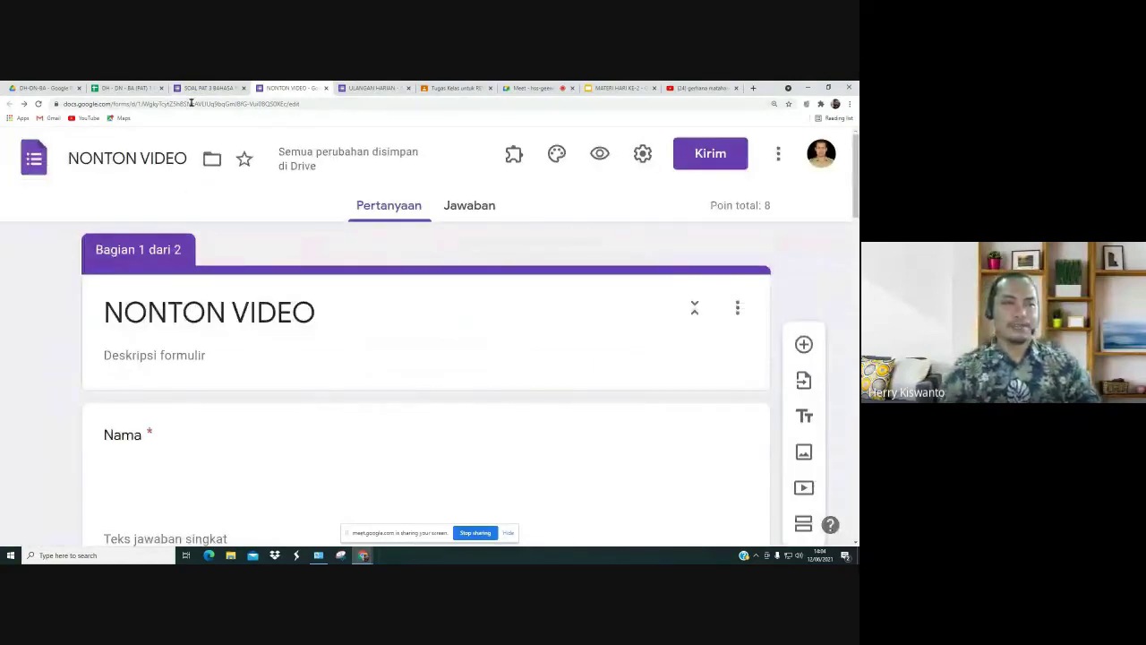
Step: Switch to the MATERI HARI KE-2 presentation to show the slide listing the Google Form and Google Classroom topics
key("ctrl+1")
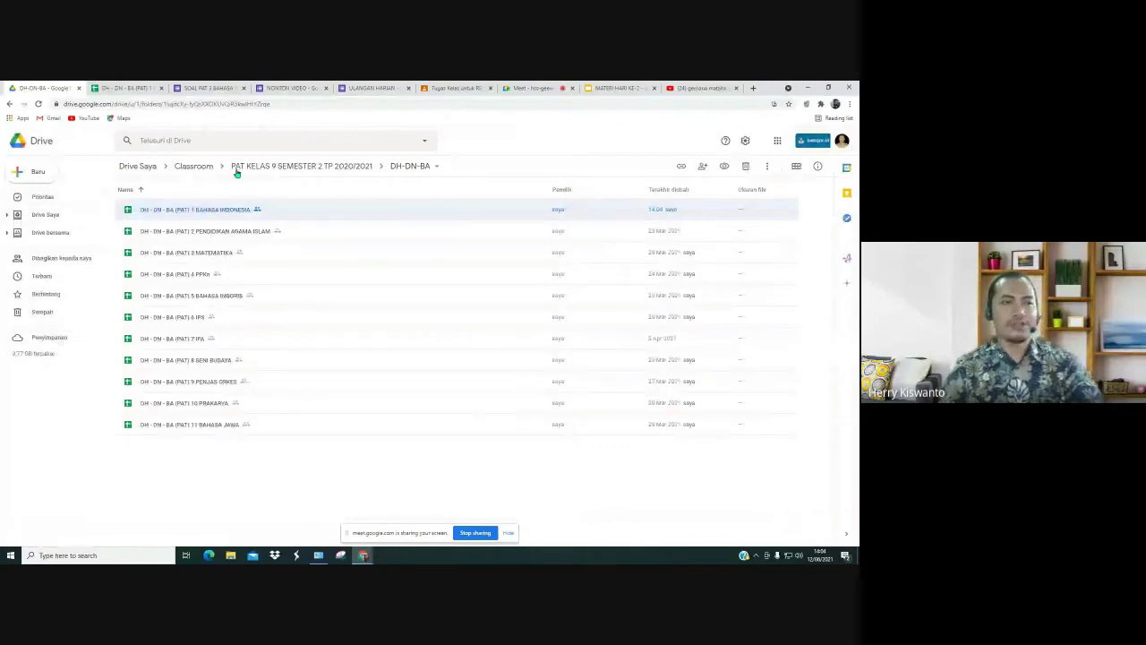
left_click(466, 89)
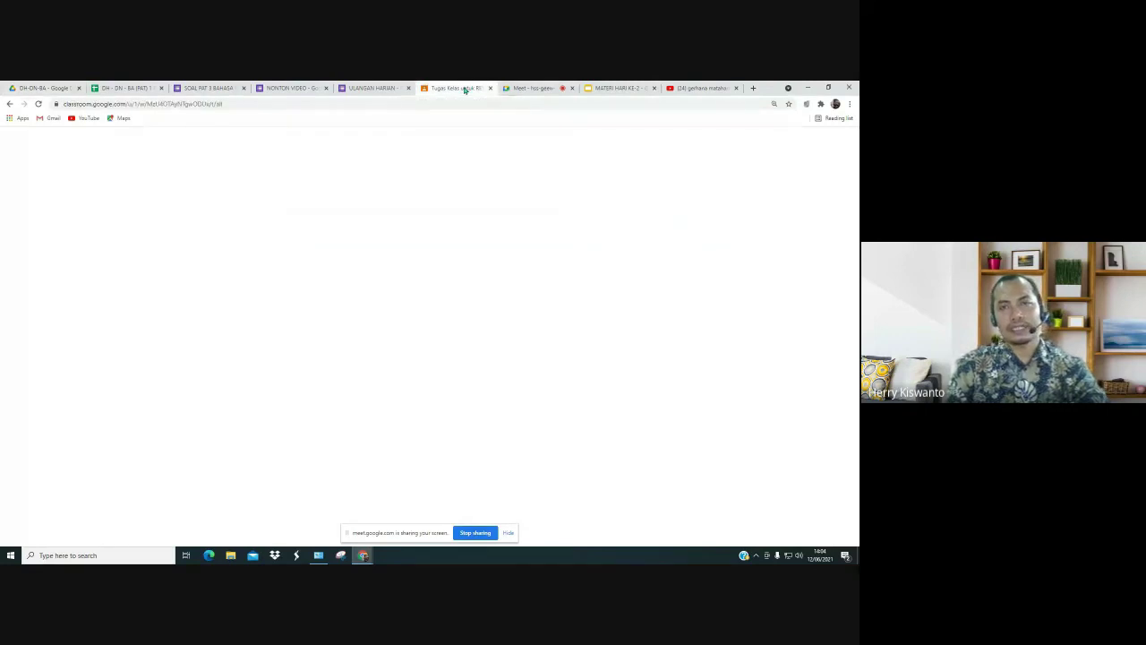
left_click(621, 90)
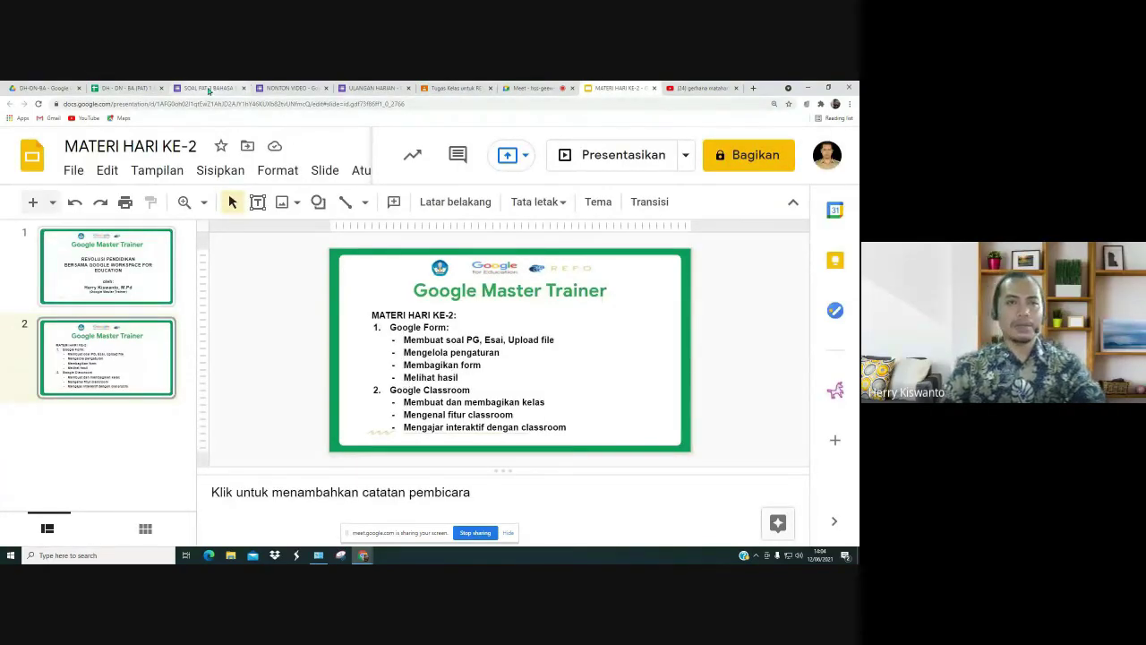
Step: Switch to the ULANGAN HARIAN form and create a new spreadsheet named ULANGAN HARIAN (Jawaban) for its responses
left_click(361, 89)
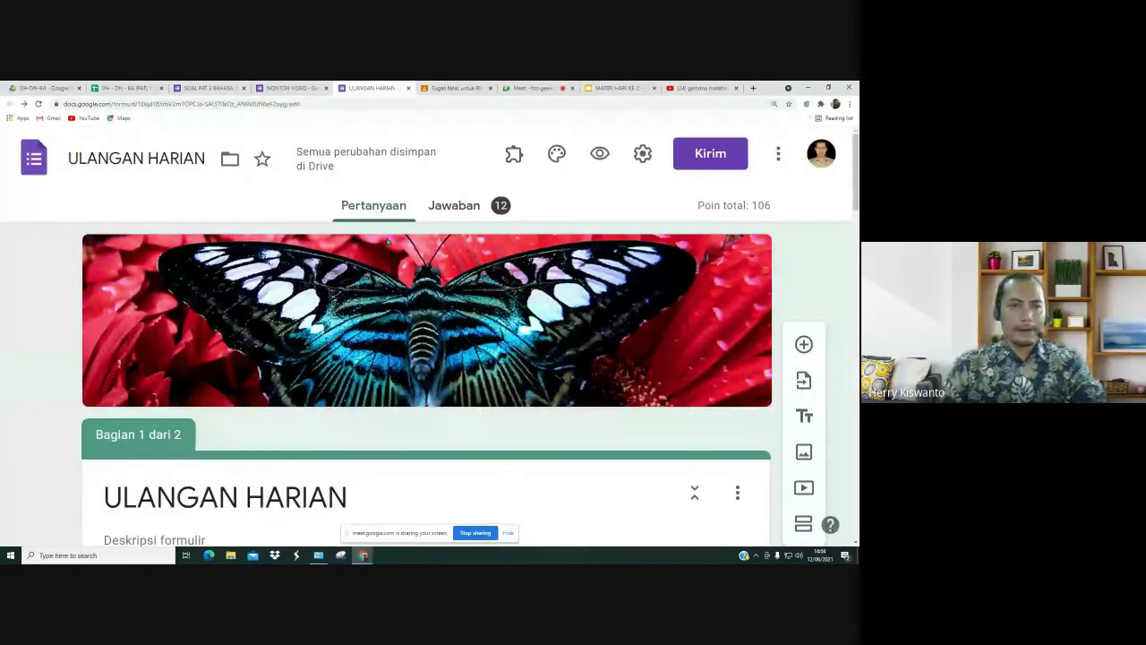
scroll(388, 241, "down", 1)
scroll(388, 241, "up", 1)
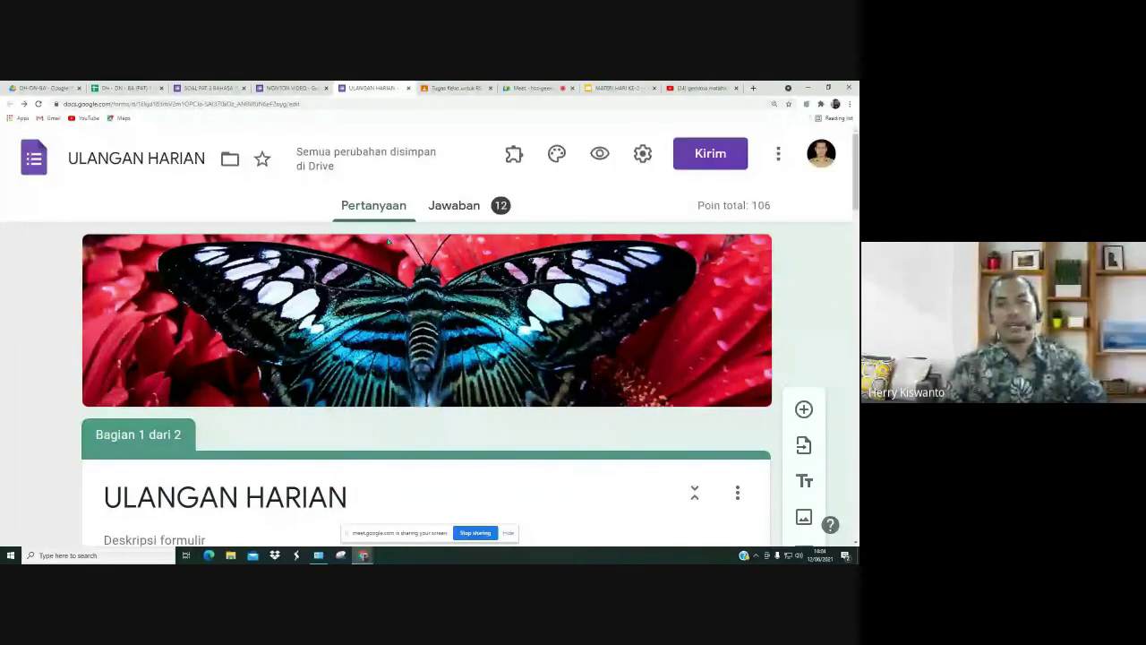
left_click(462, 206)
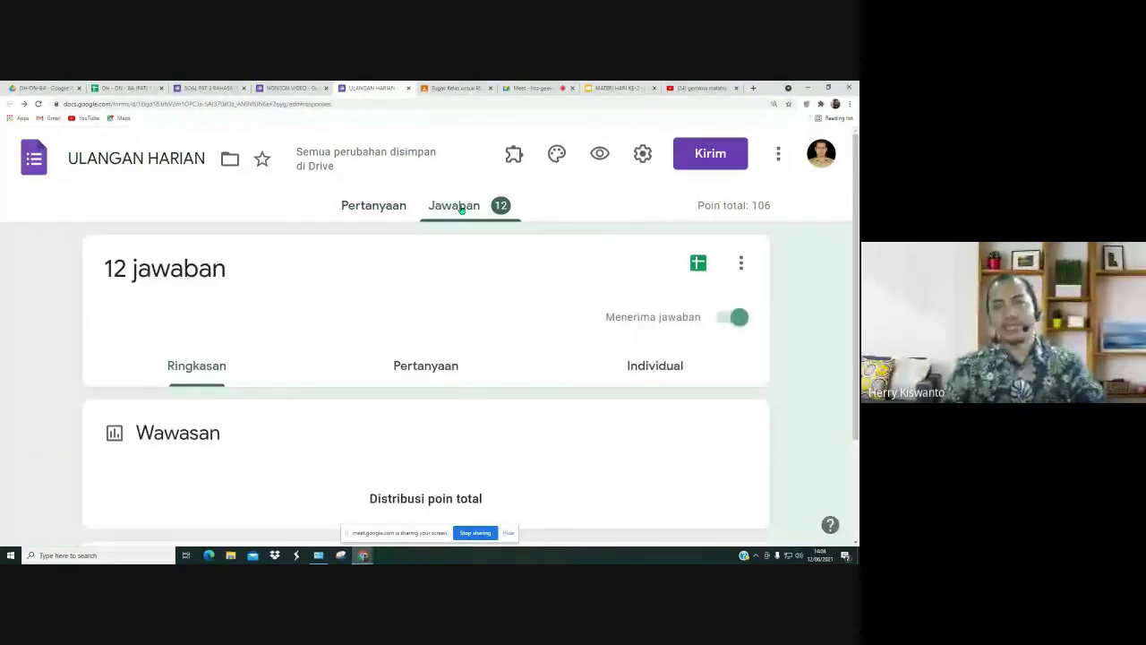
left_click(700, 266)
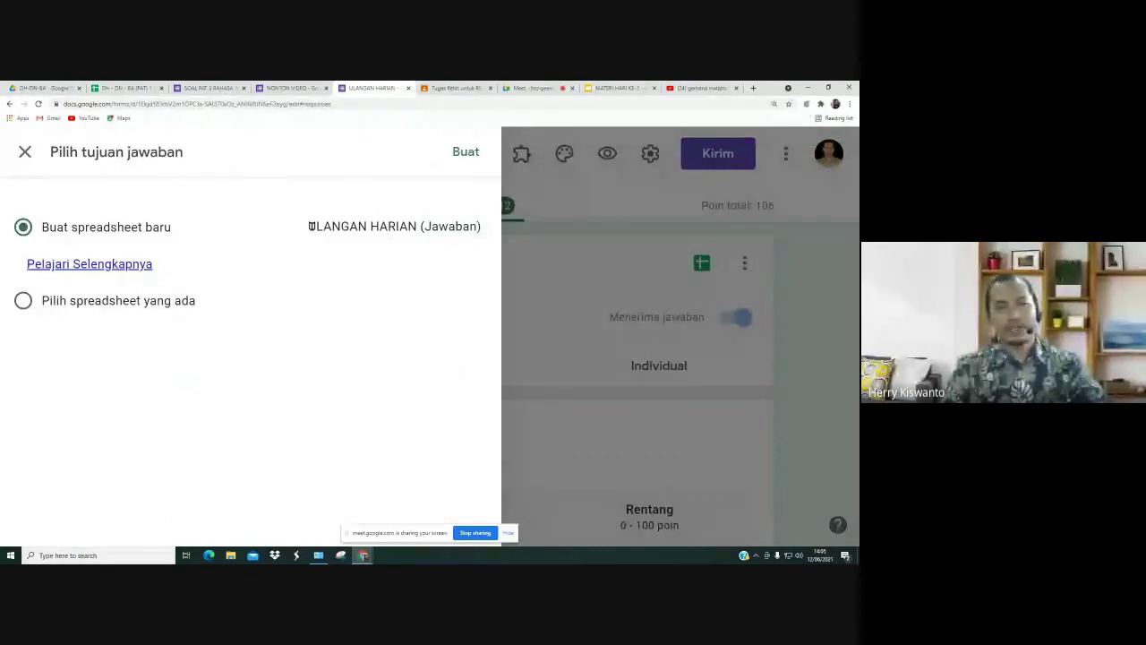
left_click(466, 154)
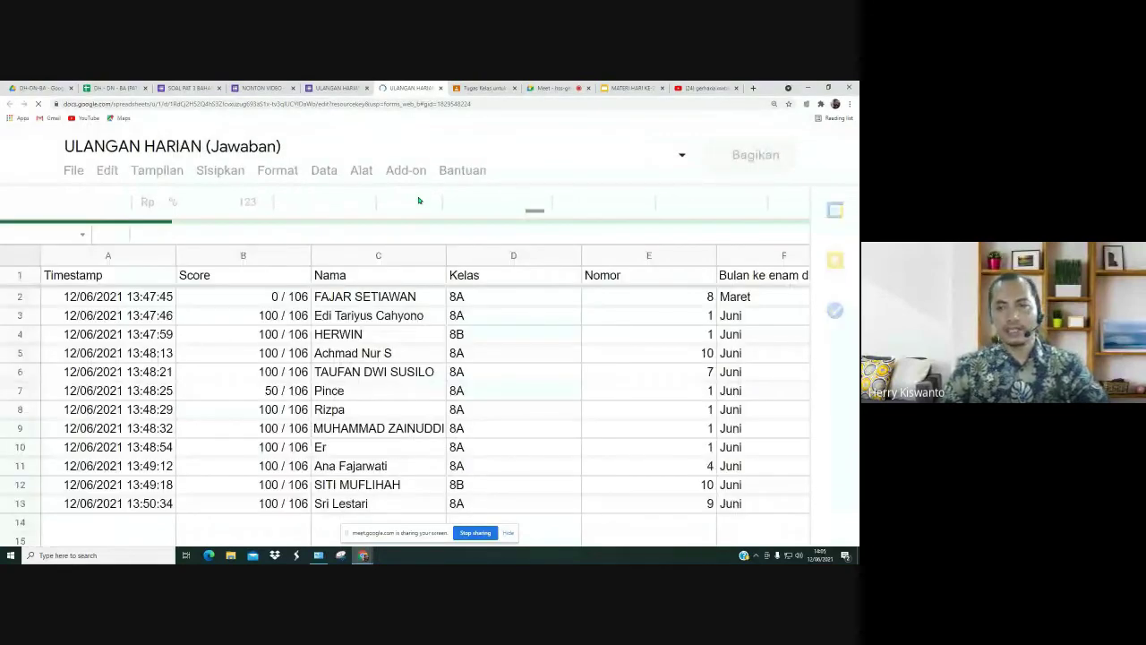
Step: Look through the collected responses and inspect the first respondent's Timestamp, Score and Nomor entries
scroll(307, 318, "down", 1)
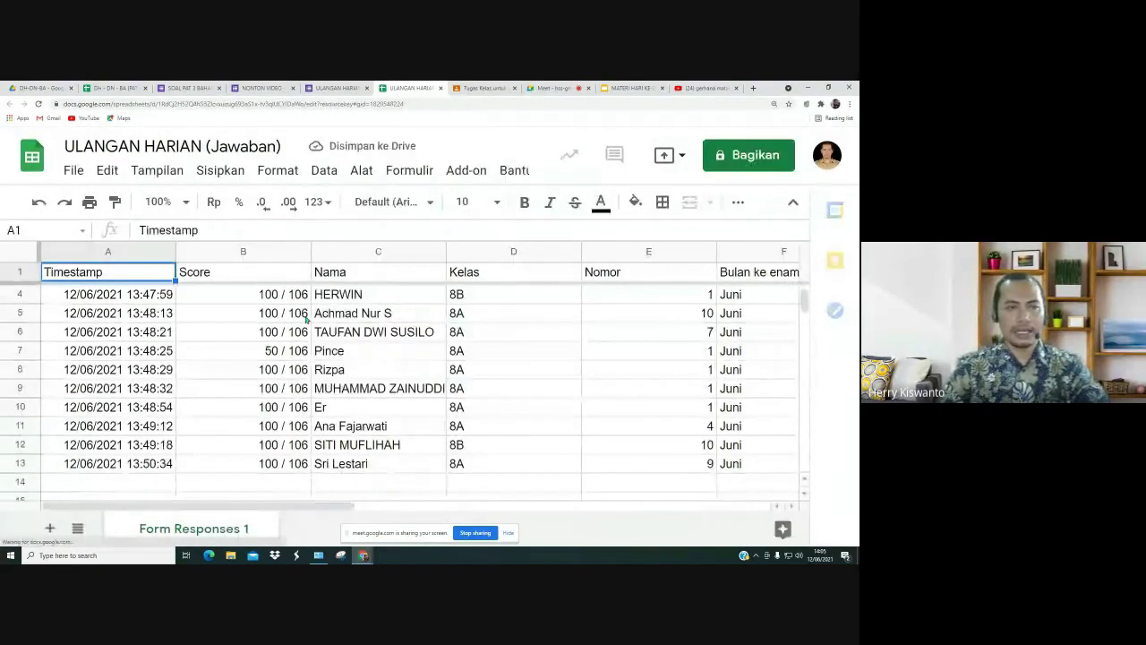
scroll(105, 285, "up", 1)
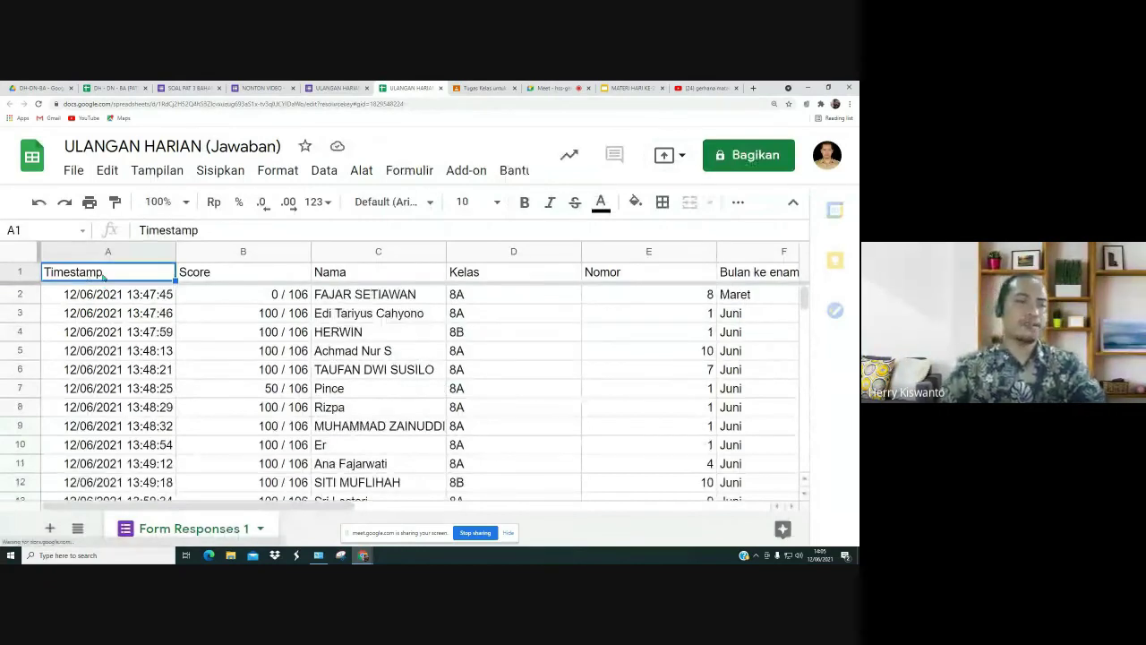
scroll(159, 317, "down", 1)
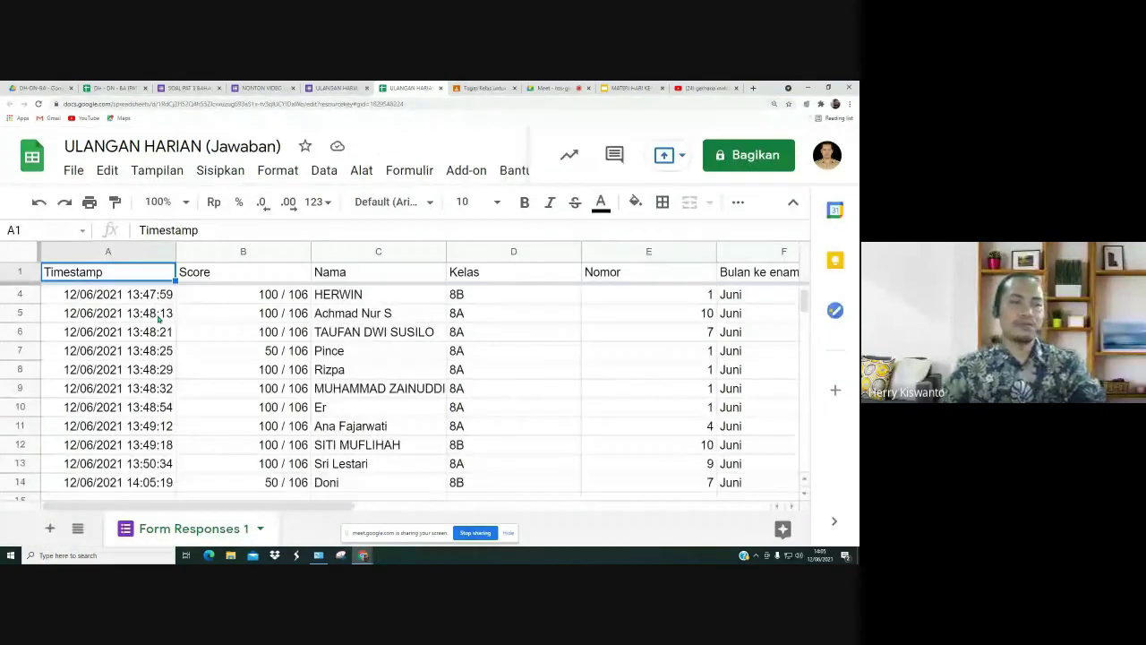
scroll(159, 316, "up", 1)
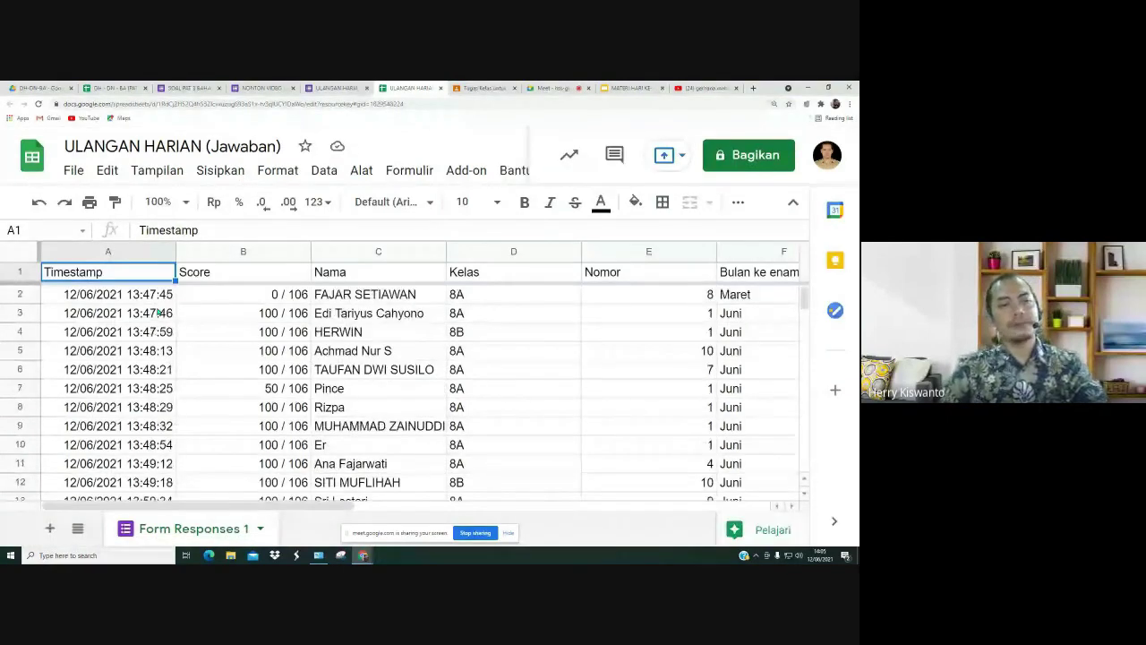
left_click(149, 296)
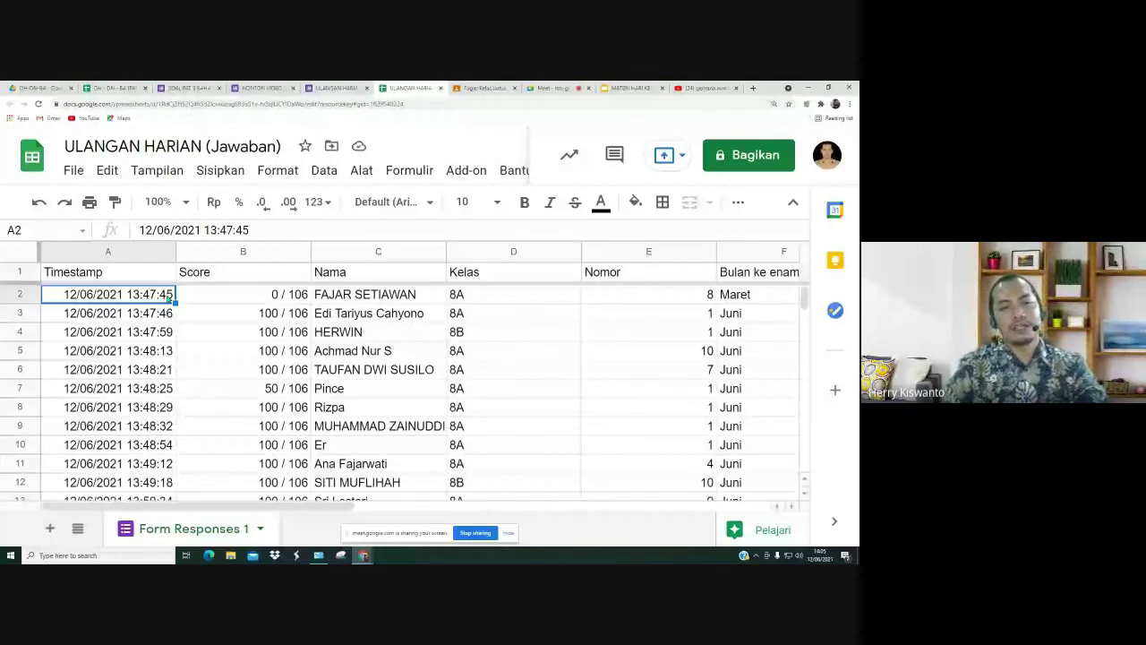
left_click(289, 301)
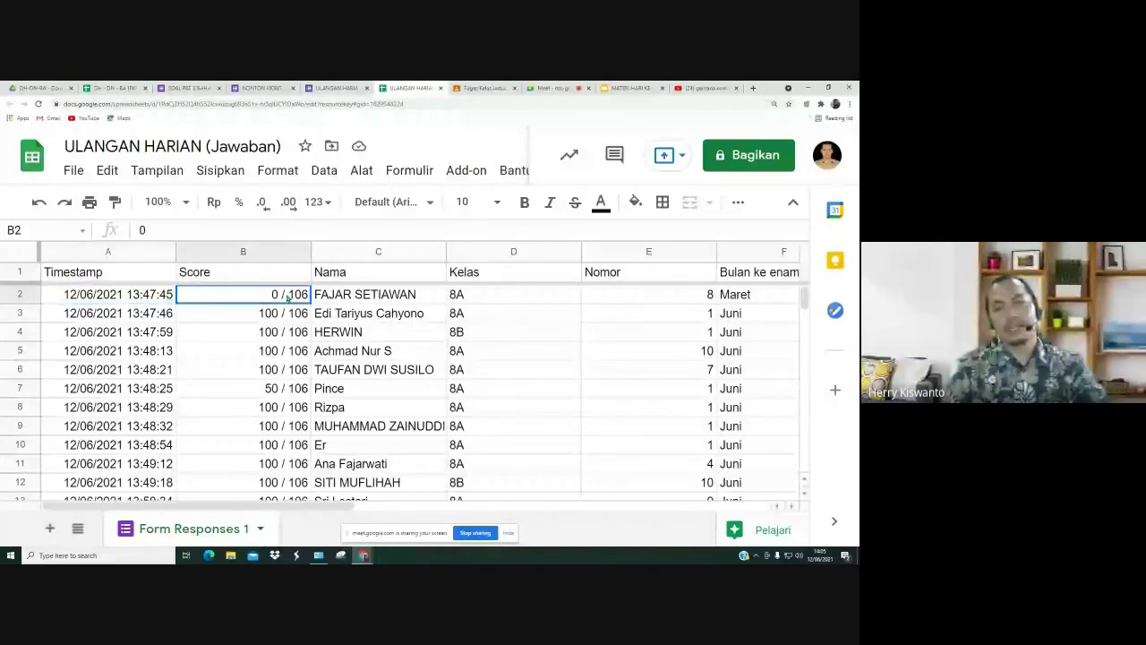
left_click(676, 296)
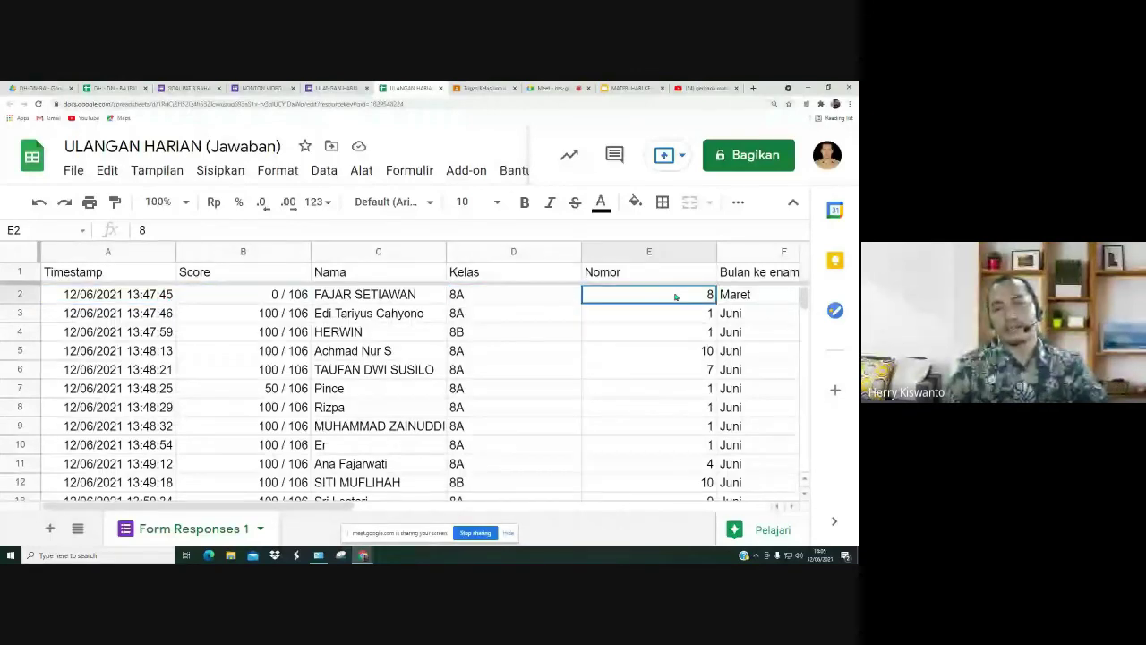
key("Right")
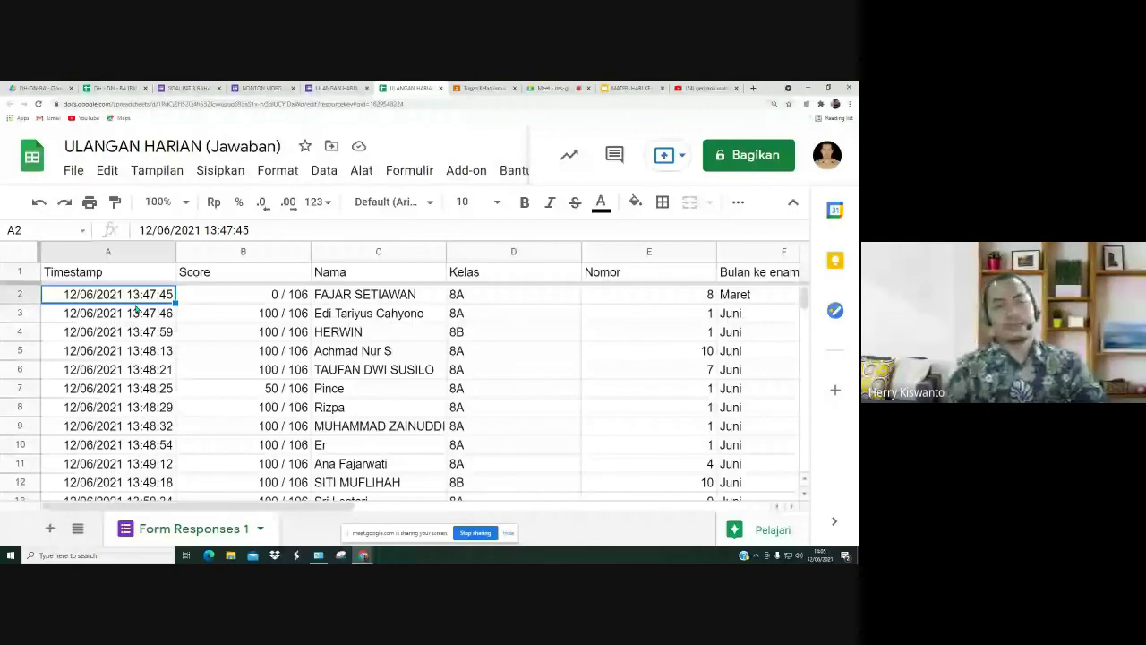
Step: Check the timestamps of the first few submissions and select the Score values from row 3 down to the last response
left_click(137, 309)
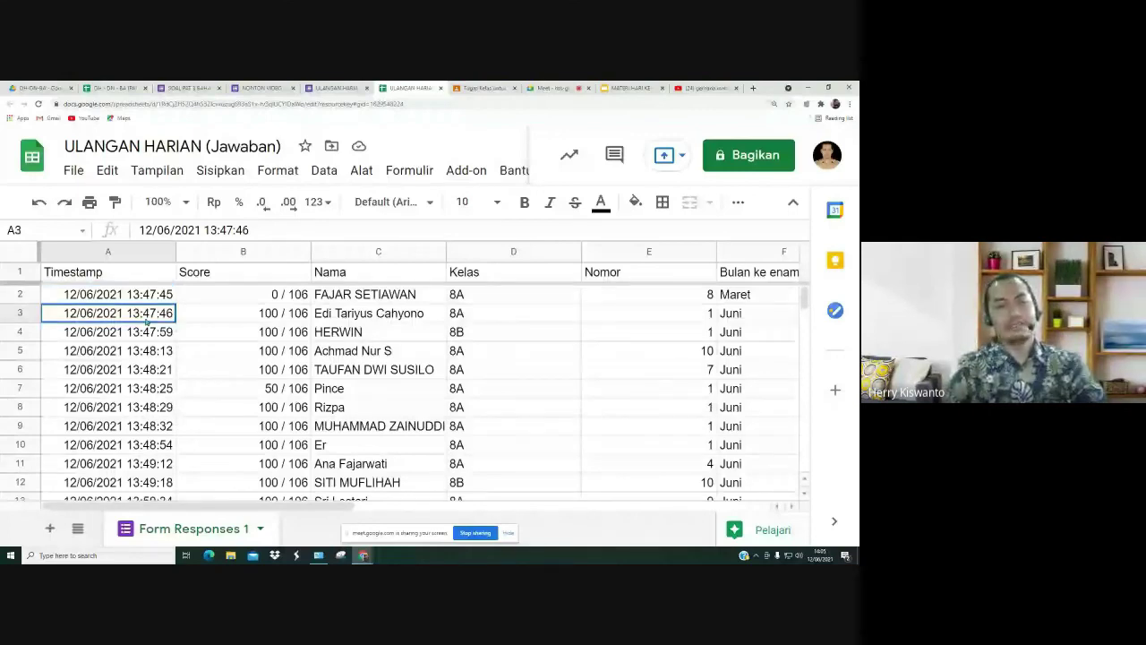
key("Down")
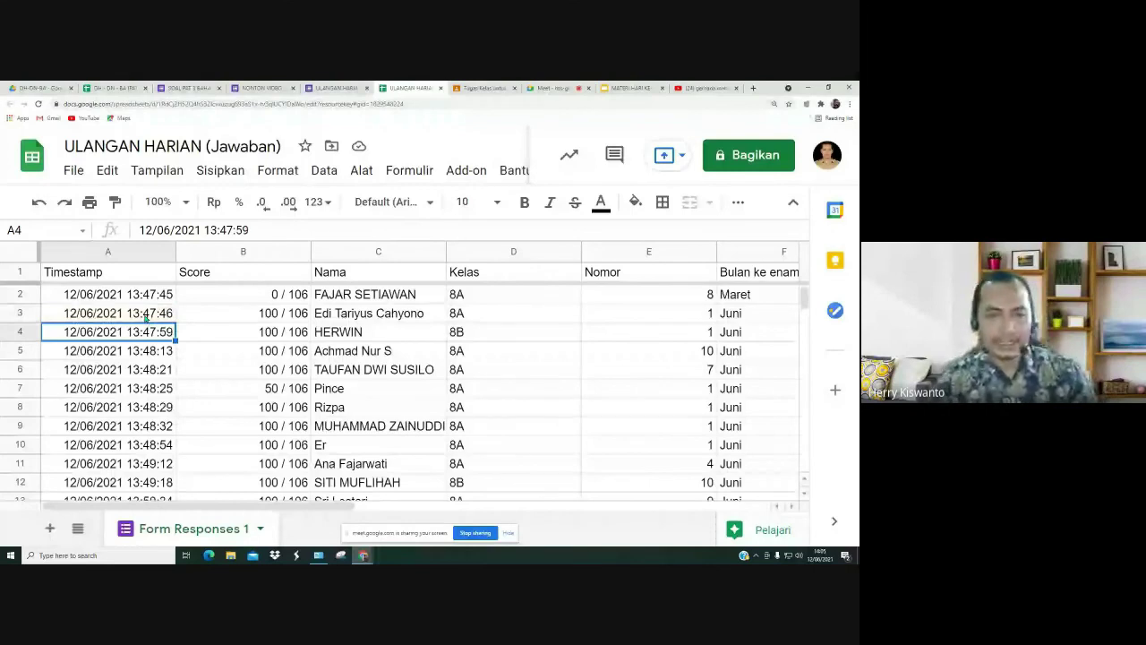
key("Up")
key("Up")
scroll(388, 408, "down", 3)
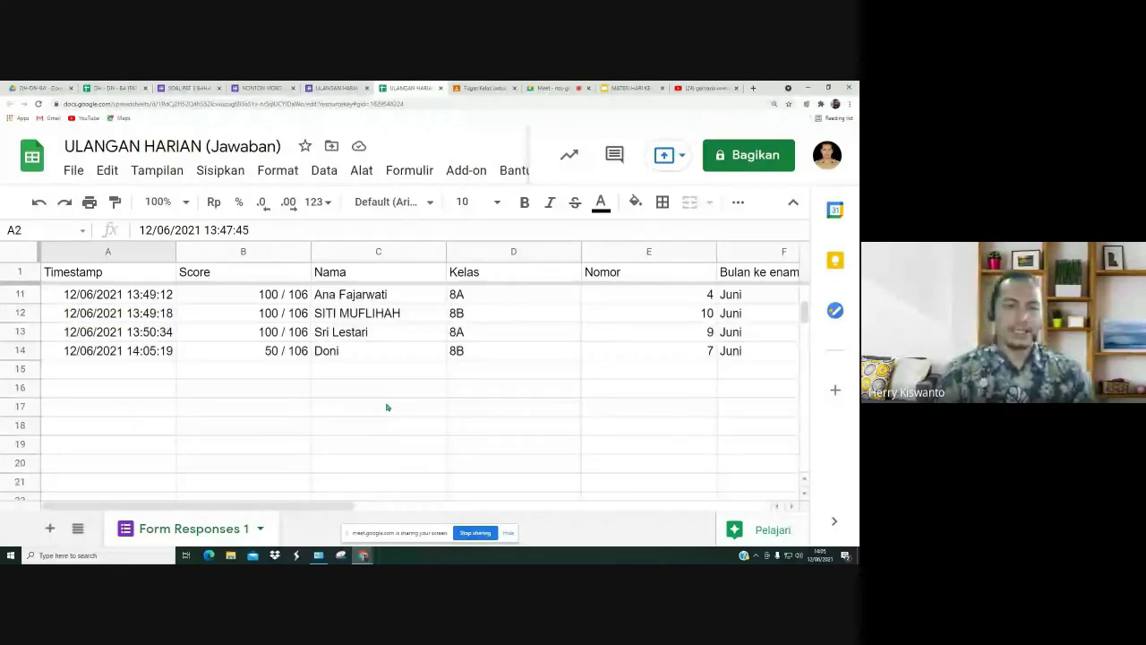
scroll(388, 408, "up", 3)
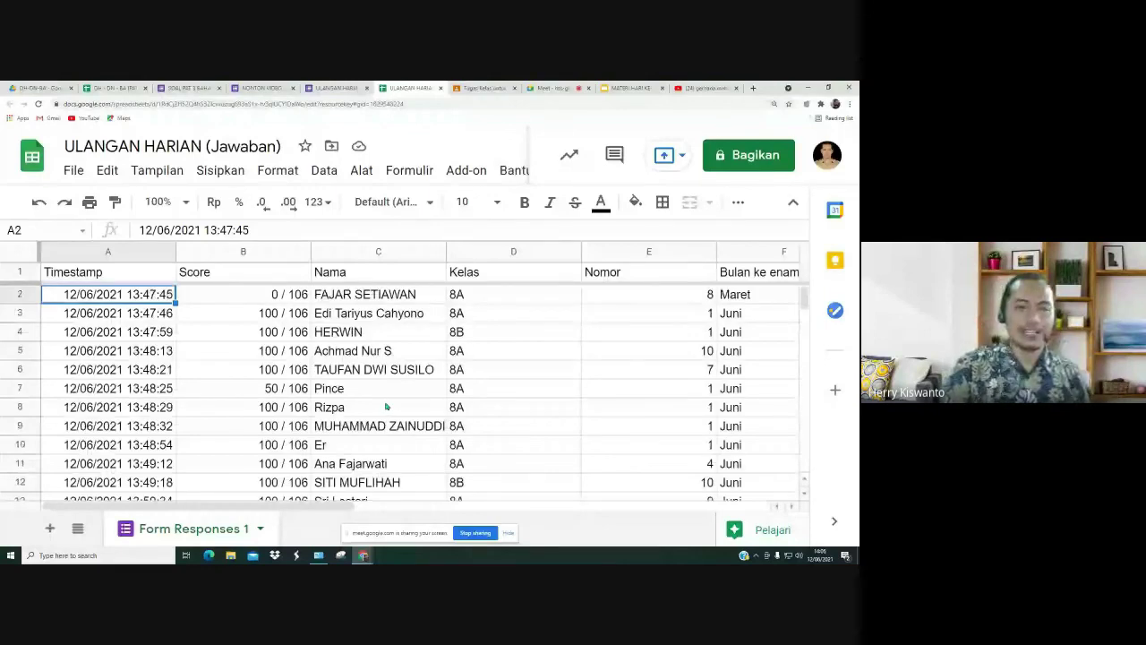
left_click_drag(243, 313, 283, 522)
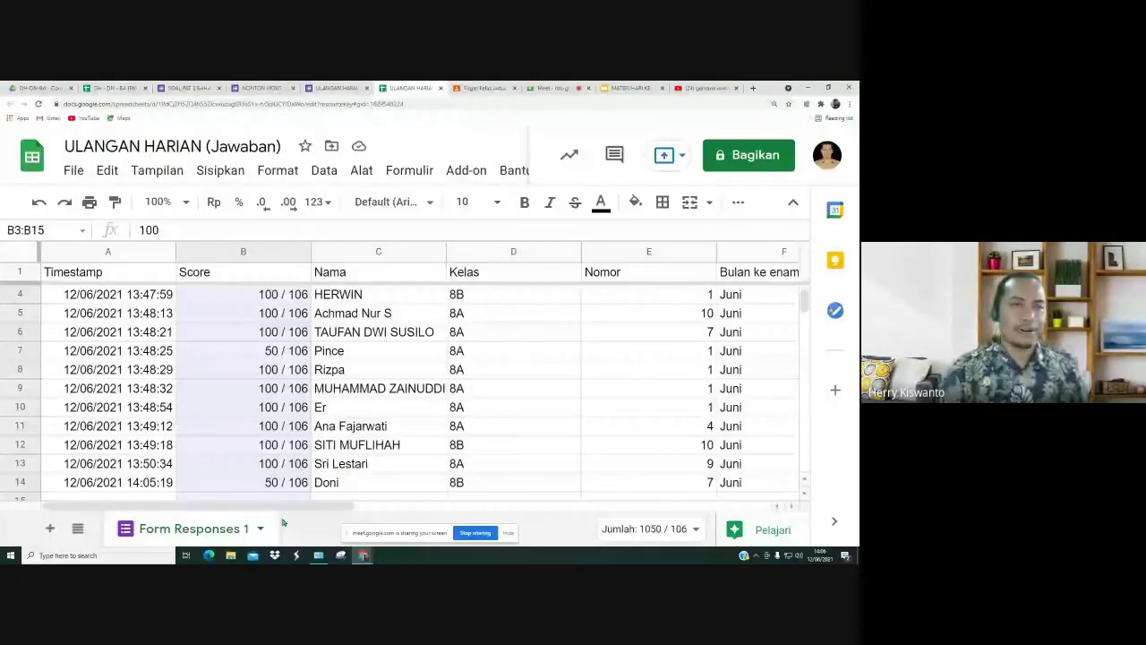
Step: Open the response spreadsheet linked to the SOAL PAT 3 BAHASA INDONESIA form and check its Email Address and Score headers
left_click(188, 89)
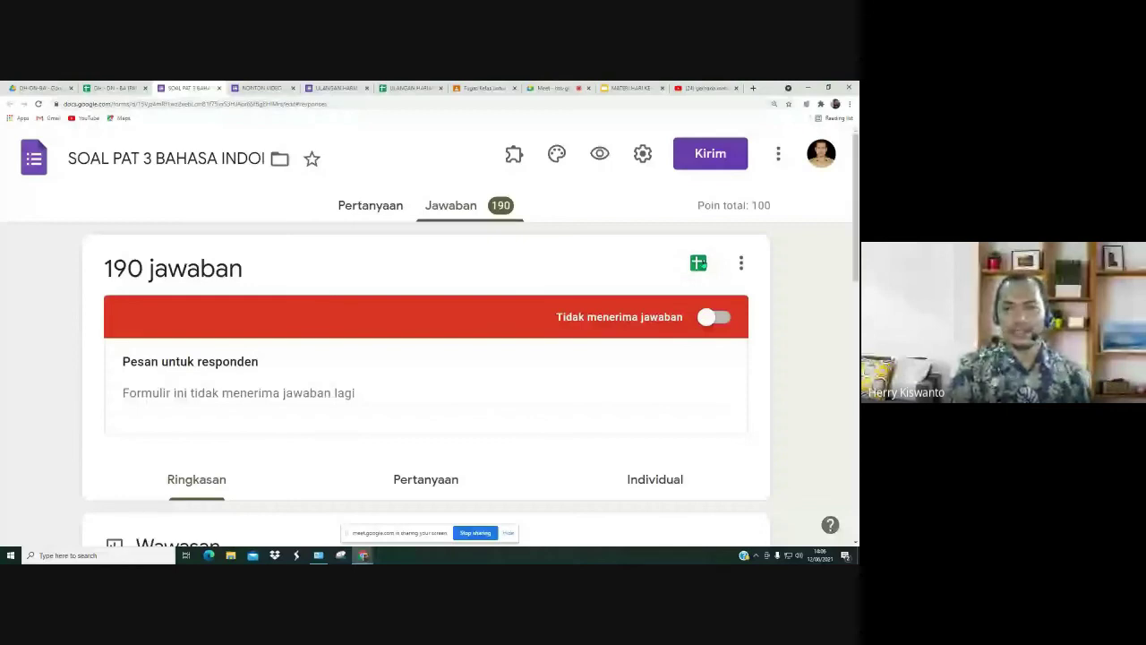
left_click(698, 262)
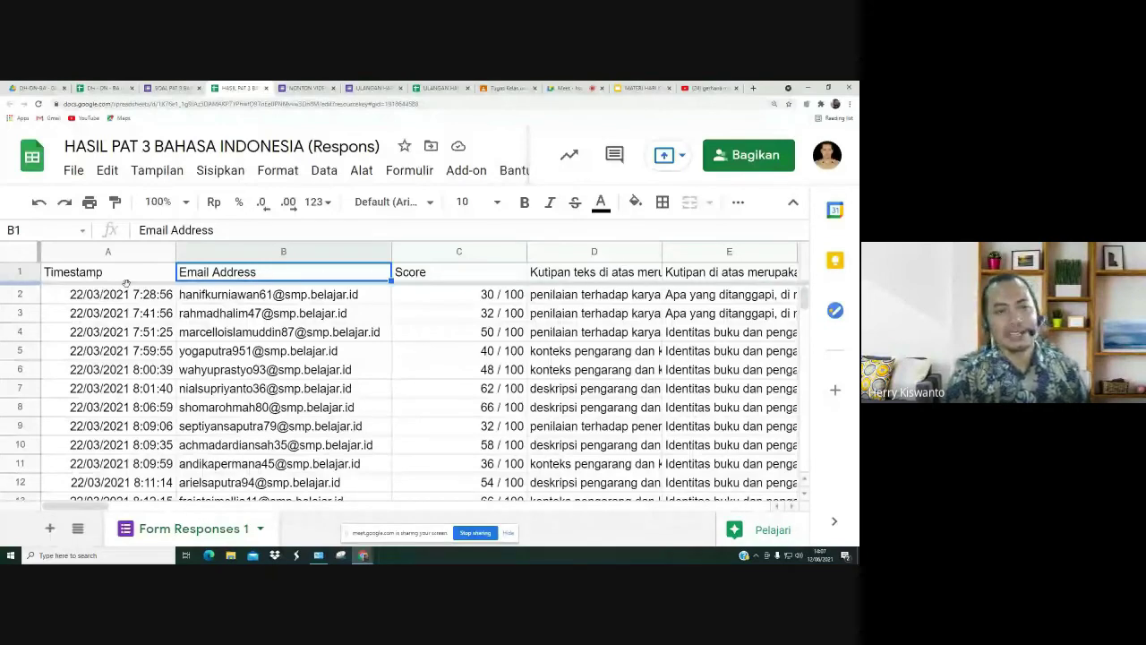
left_click(420, 276)
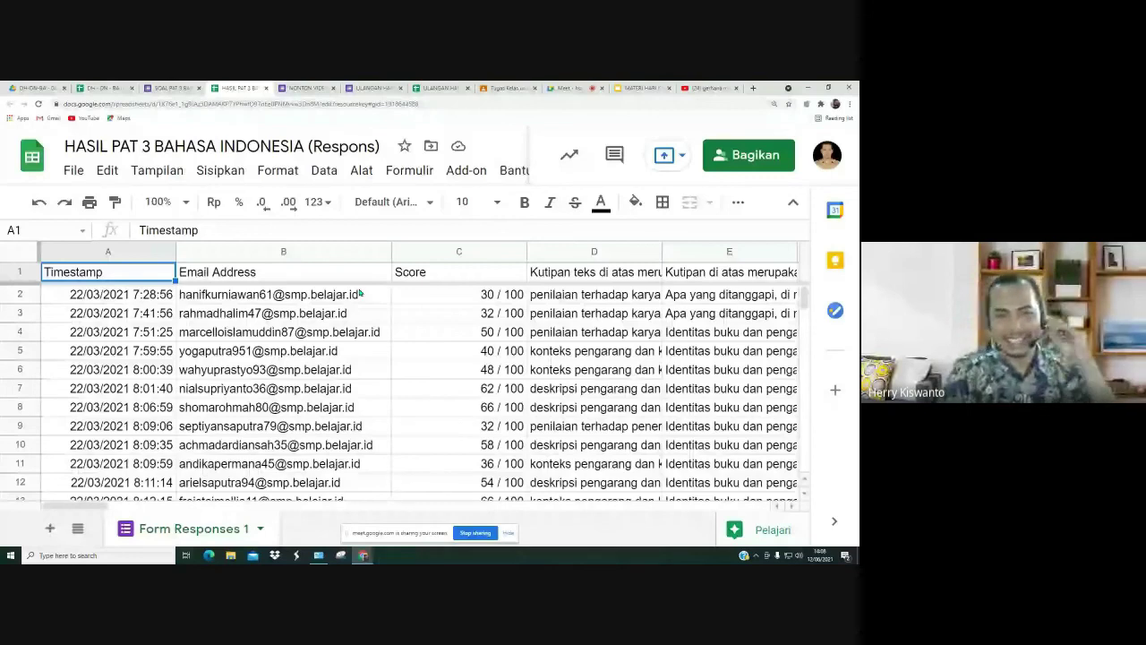
key("Right")
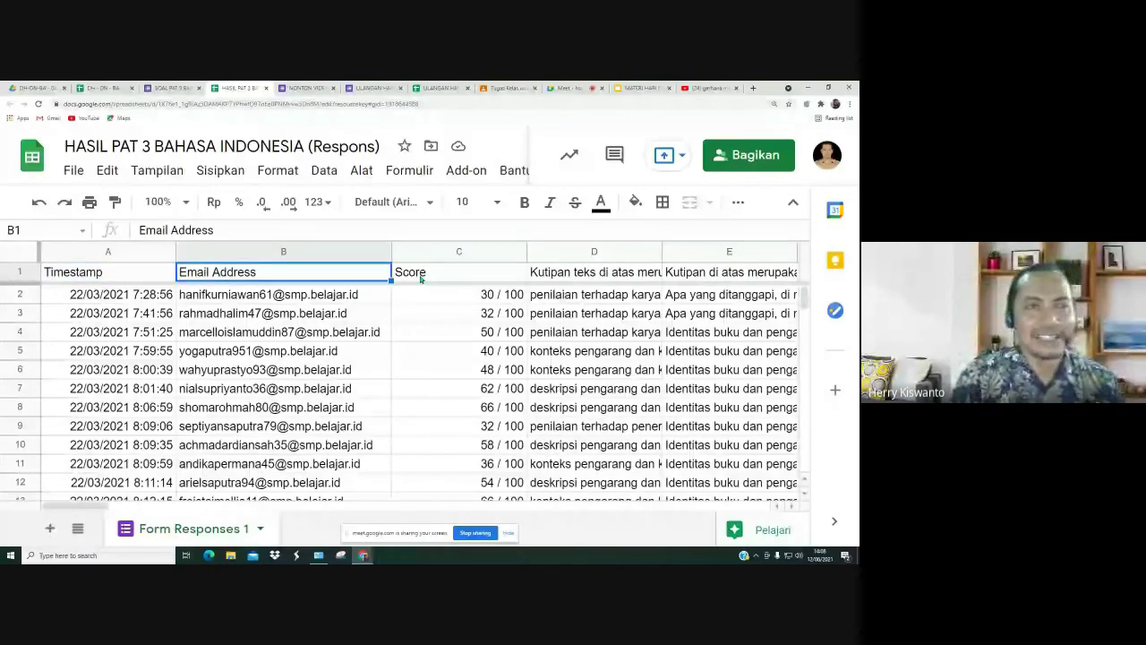
Step: Show the DH - DN - BA attendance spreadsheet briefly, and return to HASIL PAT 3 BAHASA INDONESIA (Respons) to browse its scores
left_click(171, 88)
left_click(105, 88)
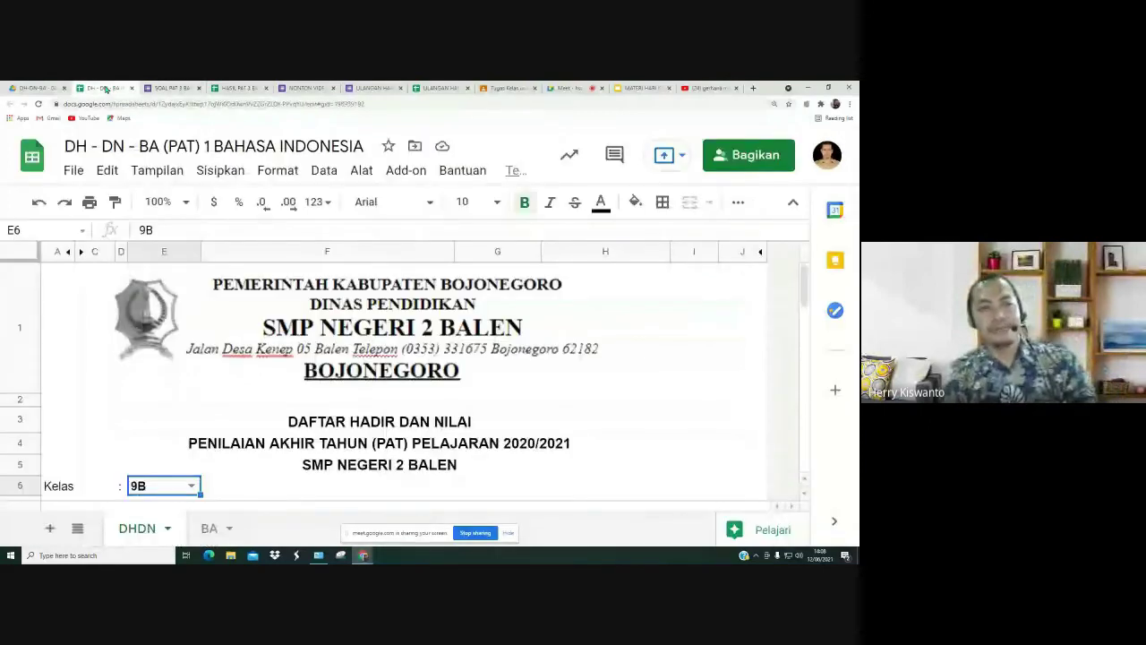
left_click(237, 88)
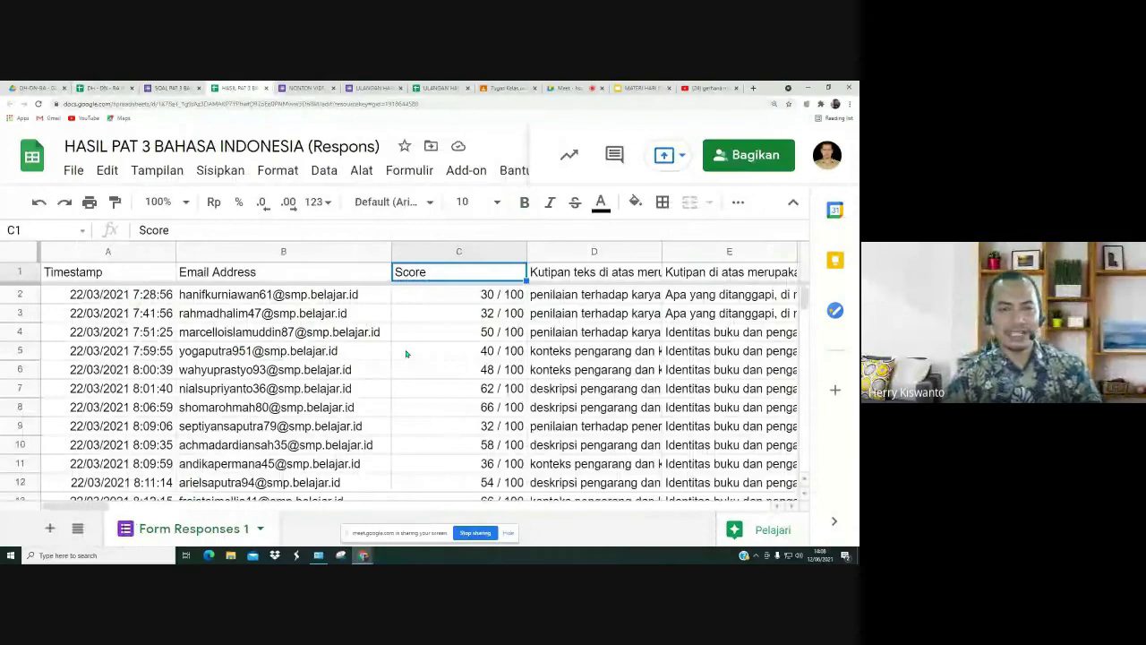
scroll(406, 353, "down", 14)
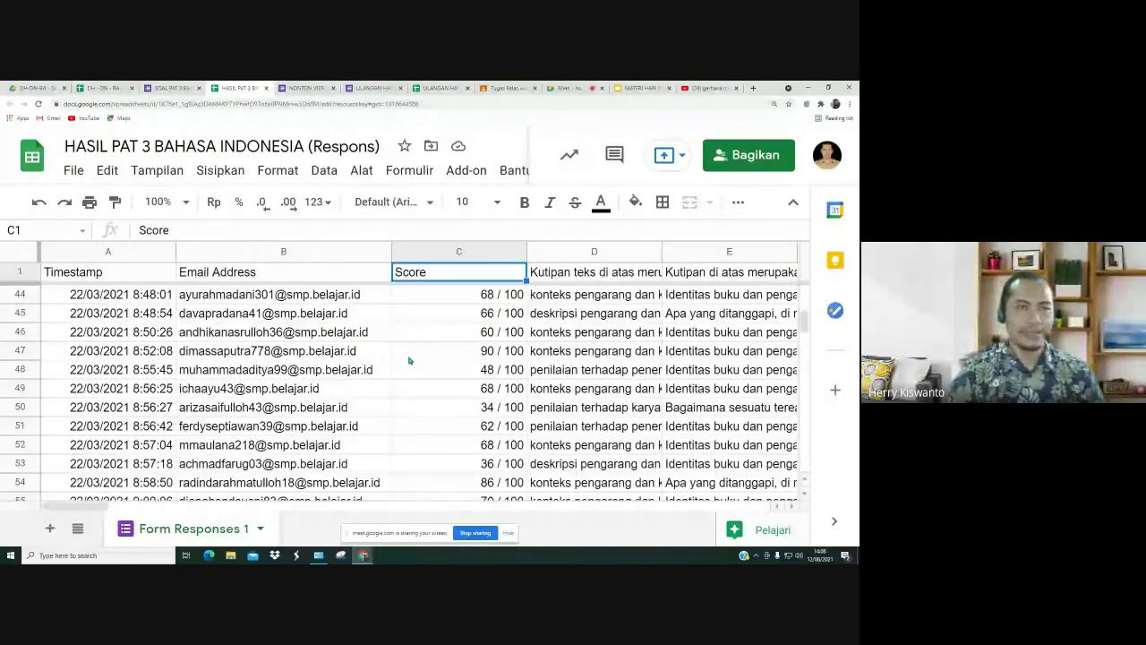
scroll(408, 360, "up", 7)
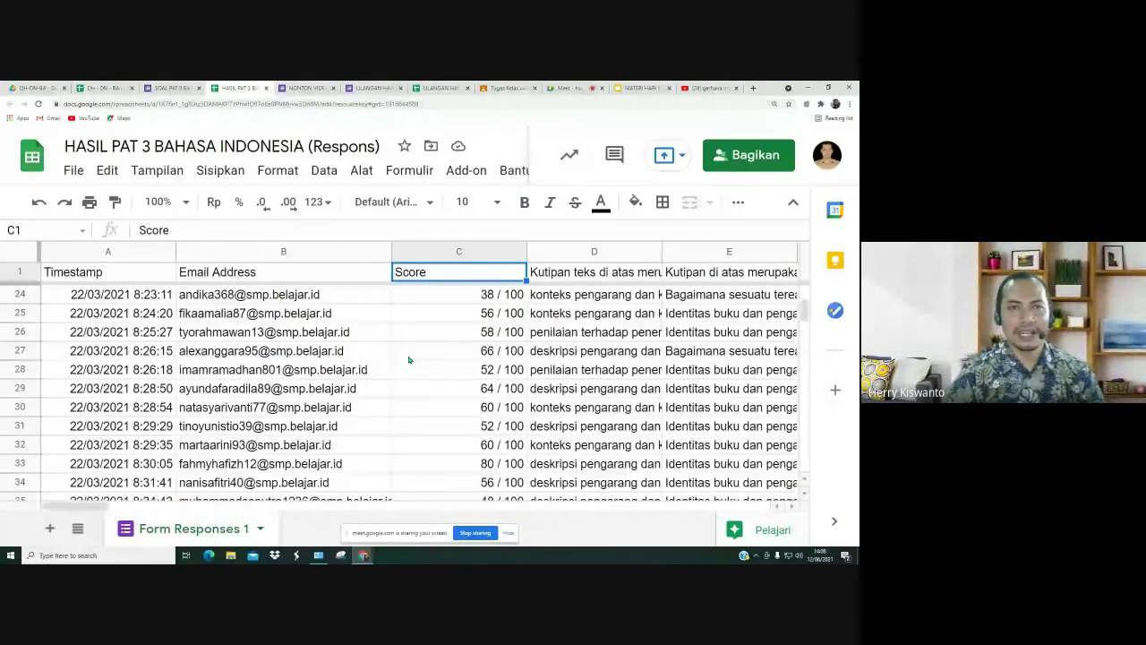
Step: Switch back to the ULANGAN HARIAN (Jawaban) spreadsheet and select the Kelas header cell
left_click(437, 87)
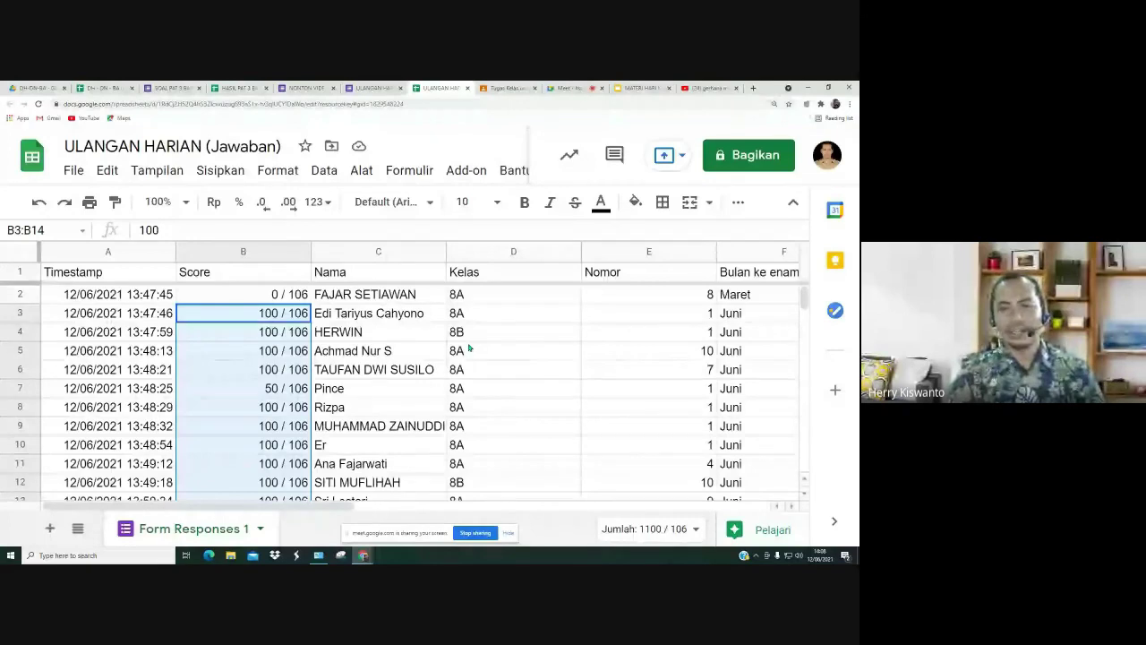
left_click(514, 276)
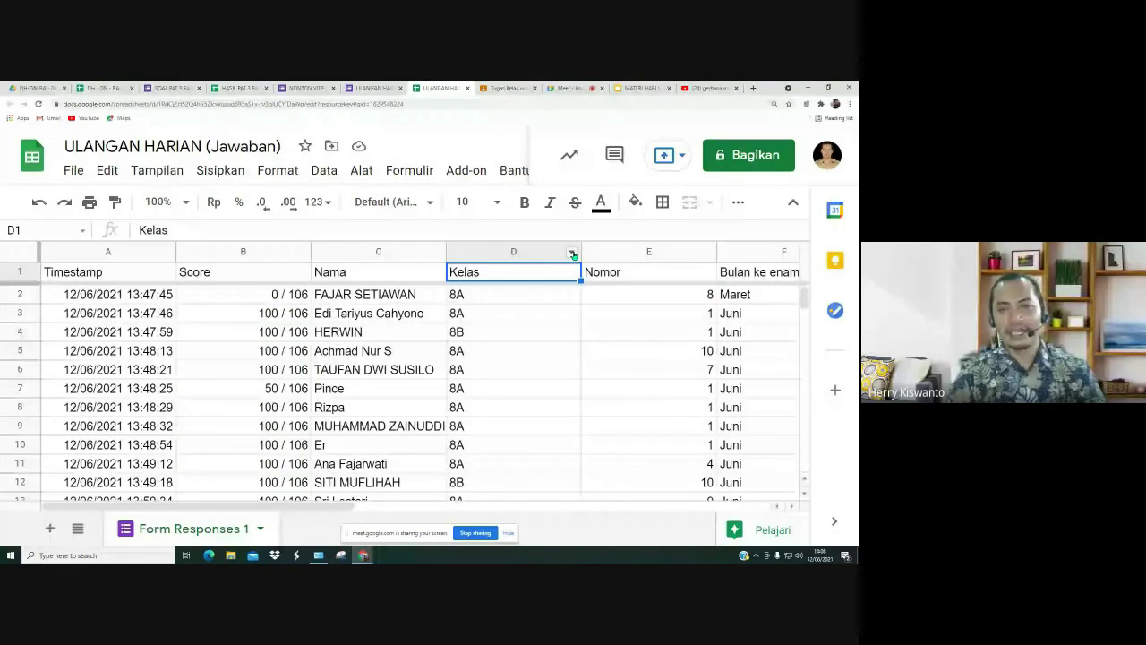
left_click(571, 254)
left_click(572, 254)
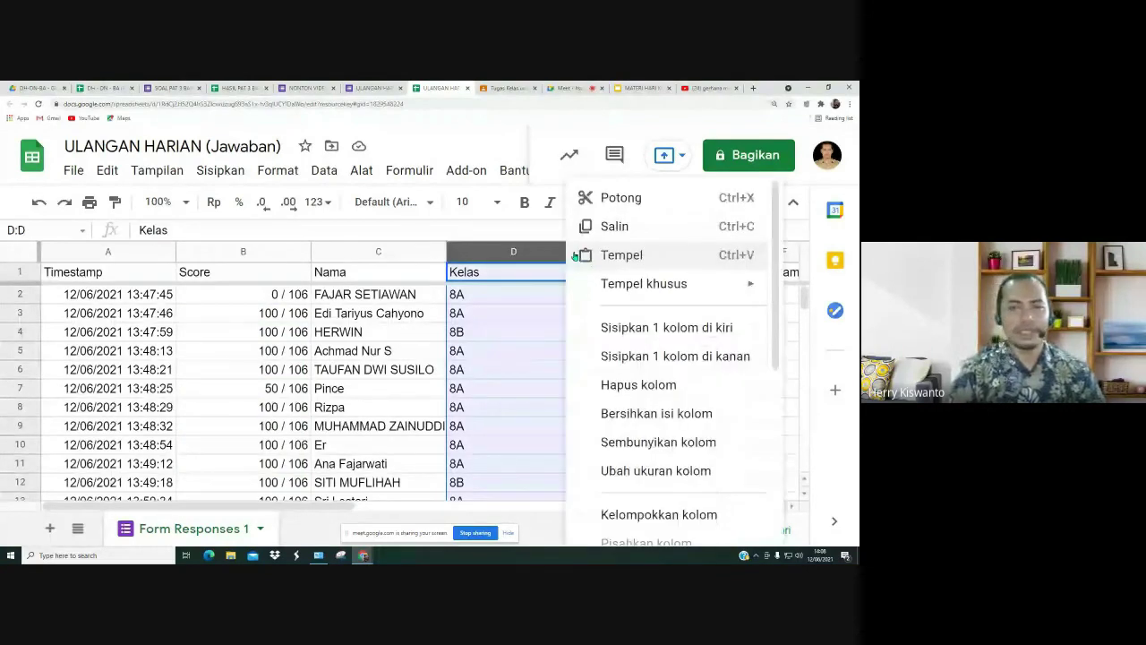
left_click(538, 346)
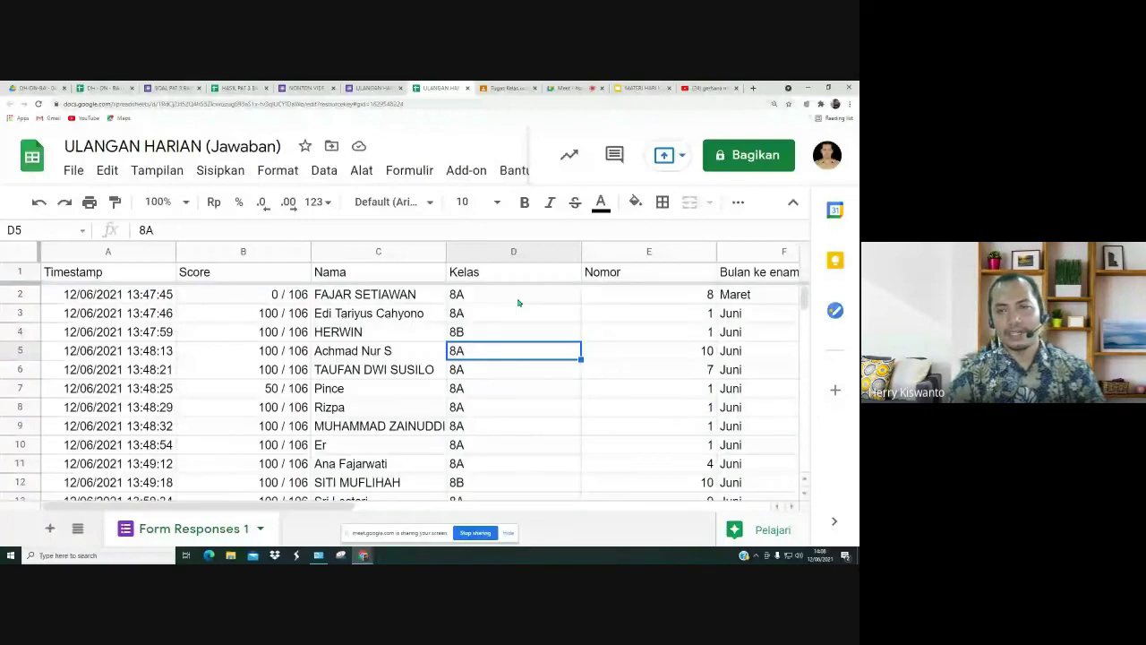
left_click(571, 255)
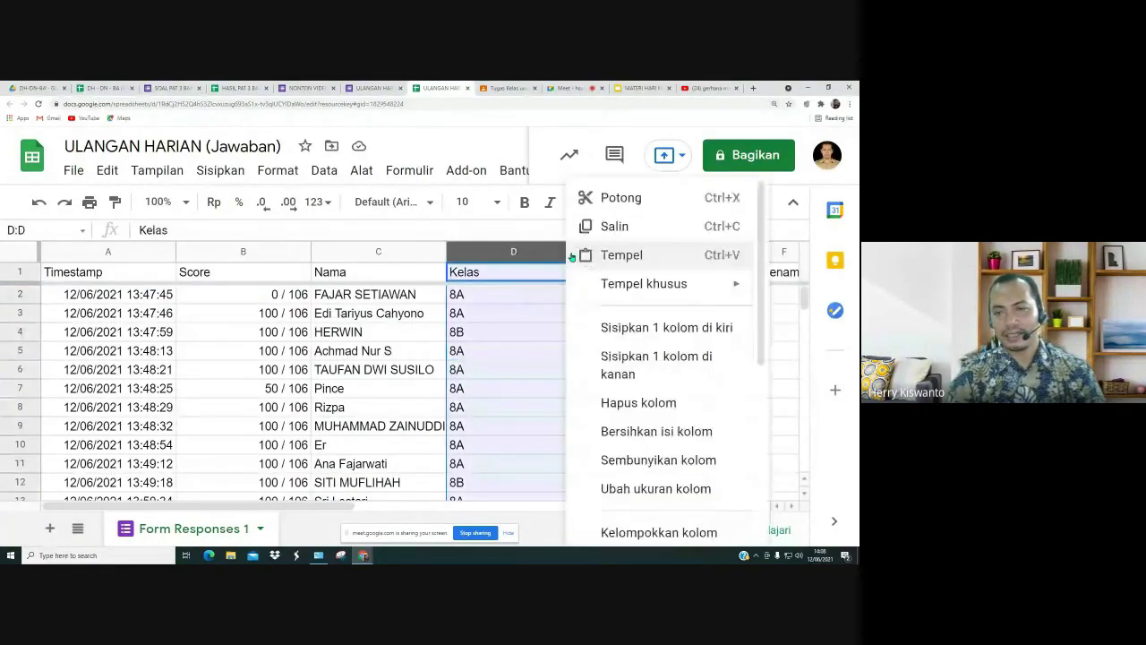
mouse_move(777, 290)
left_click_drag(777, 290, 788, 390)
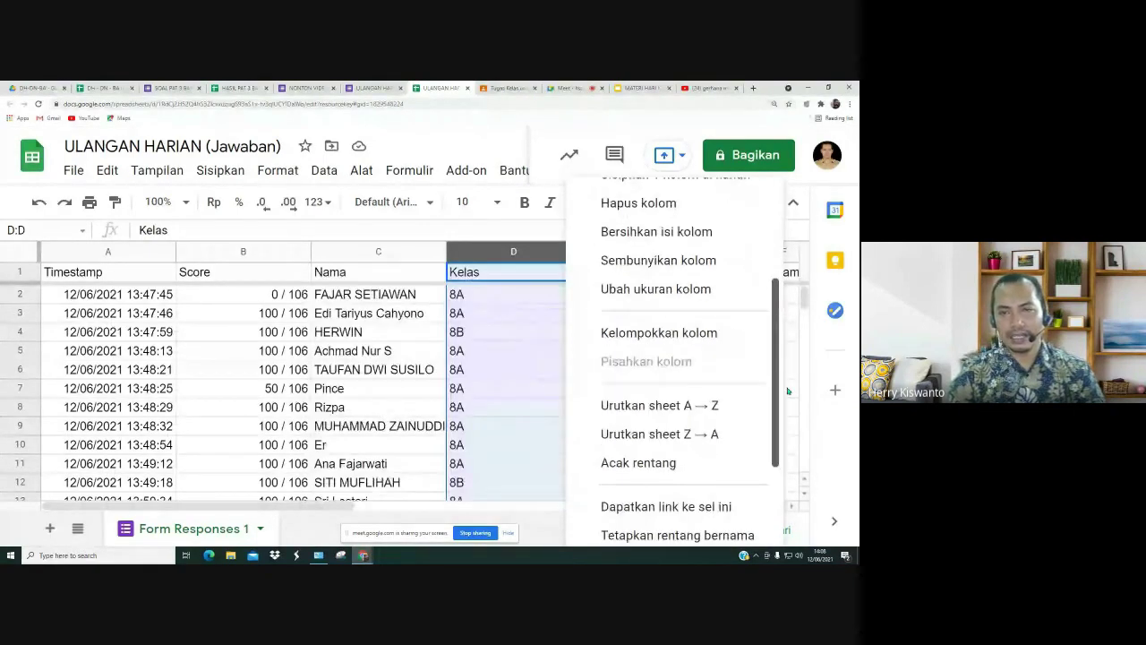
scroll(786, 391, "up", 3)
left_click(535, 335)
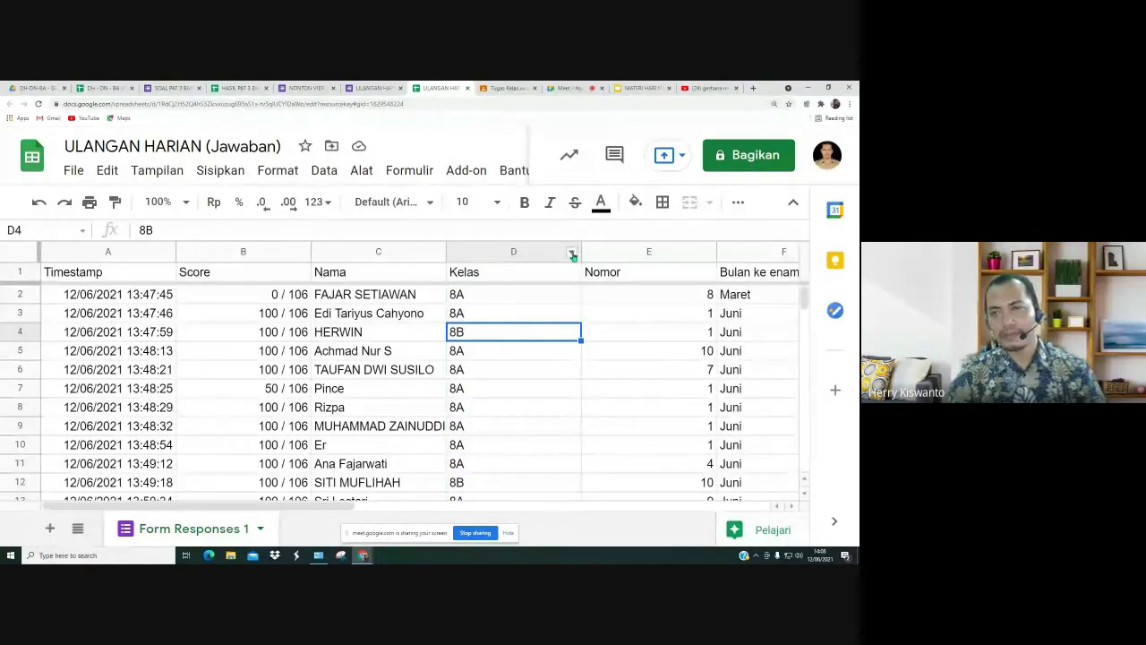
Step: Sort the response sheet A → Z by the Kelas column and select the Score-to-Nomor cells of all 8A responses
left_click(573, 255)
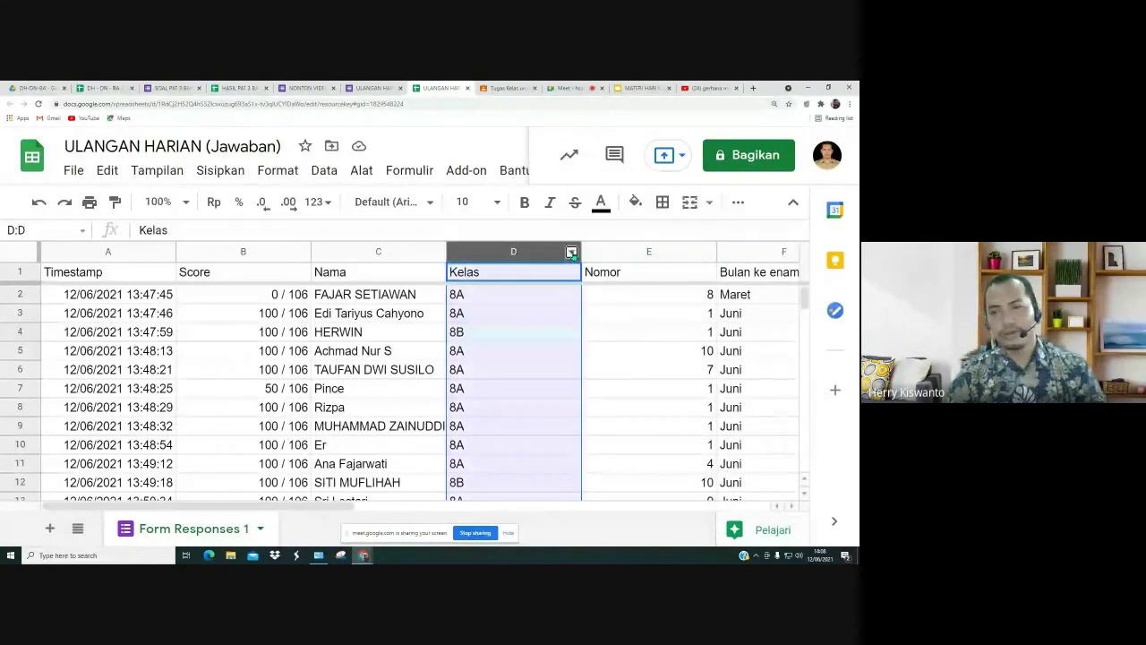
scroll(784, 404, "down", 5)
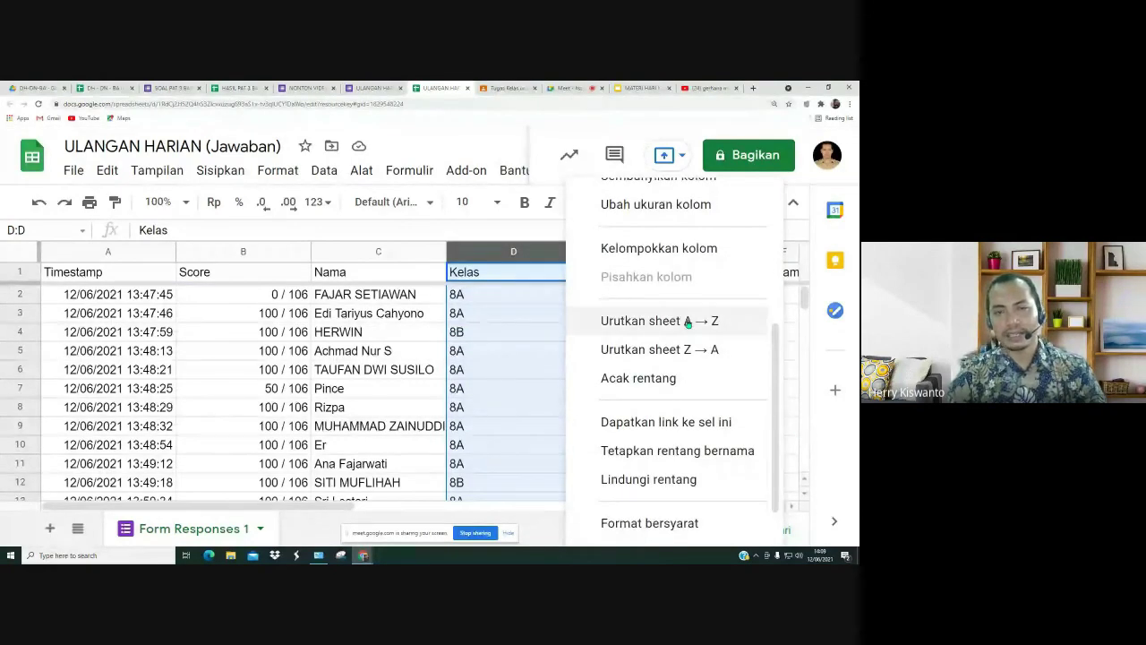
left_click(677, 323)
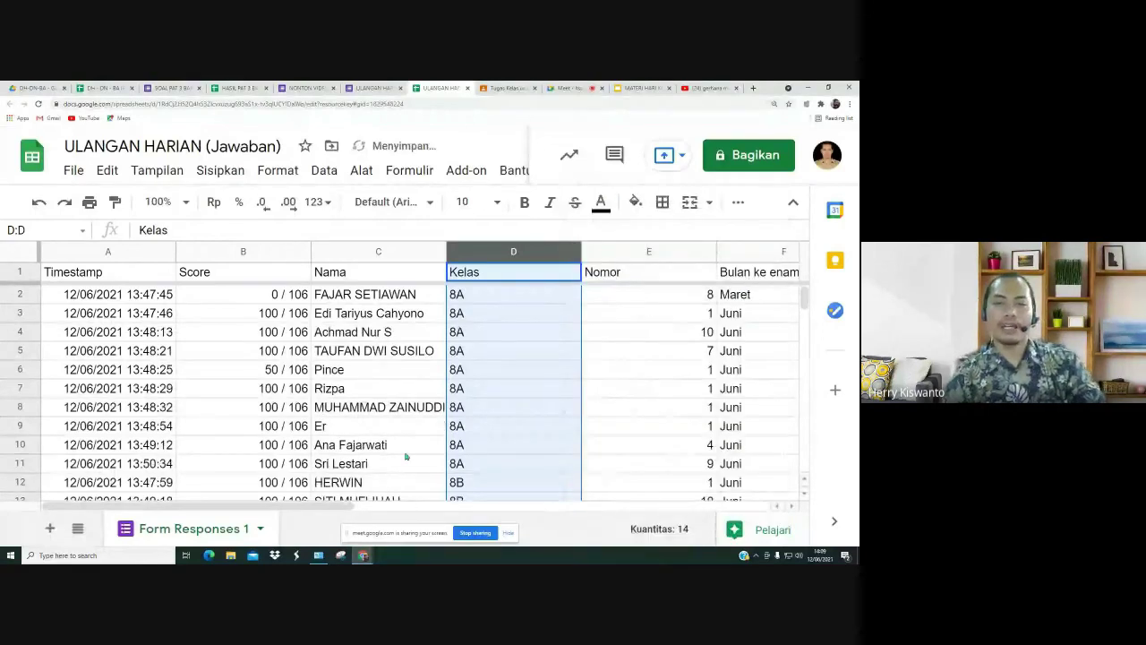
scroll(467, 388, "down", 2)
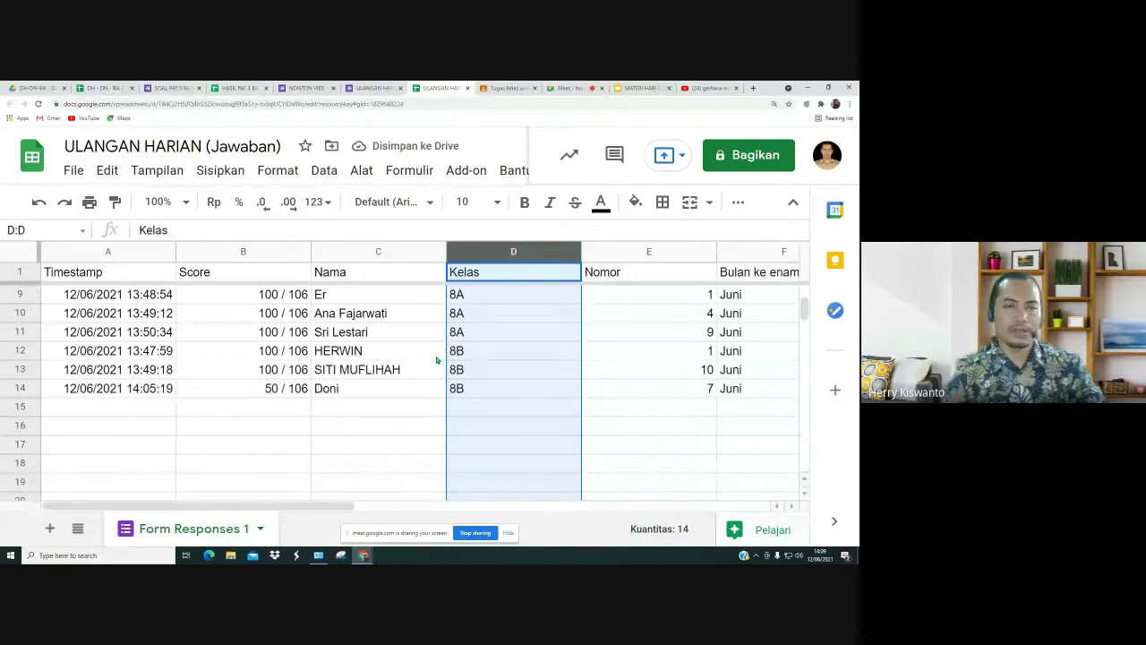
scroll(437, 360, "up", 2)
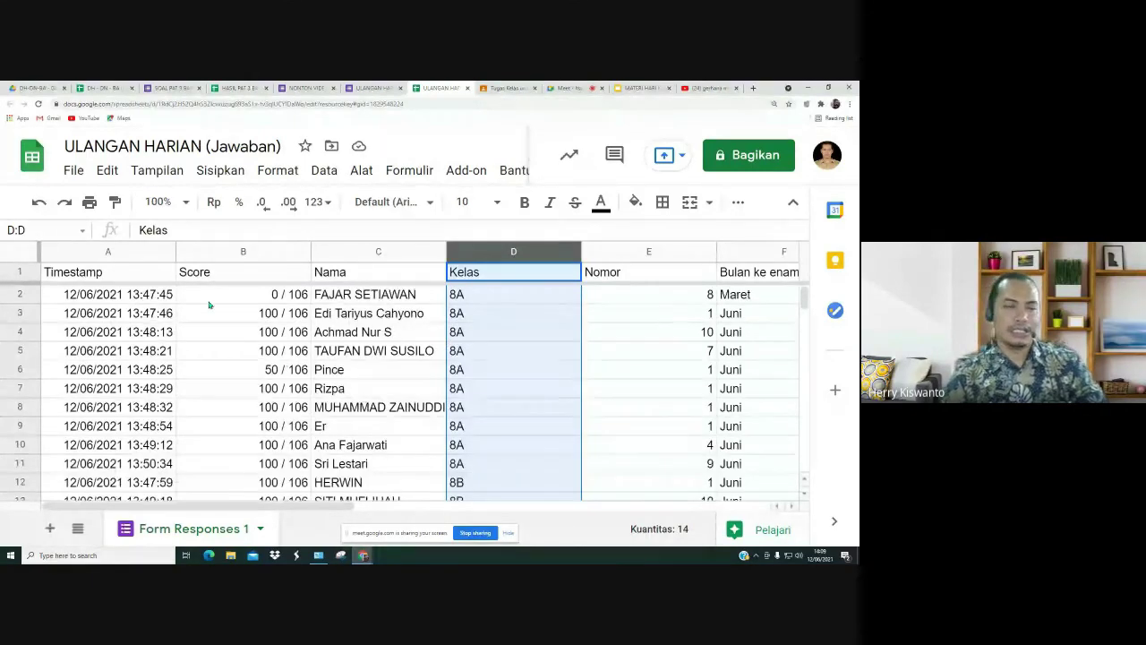
left_click(283, 316)
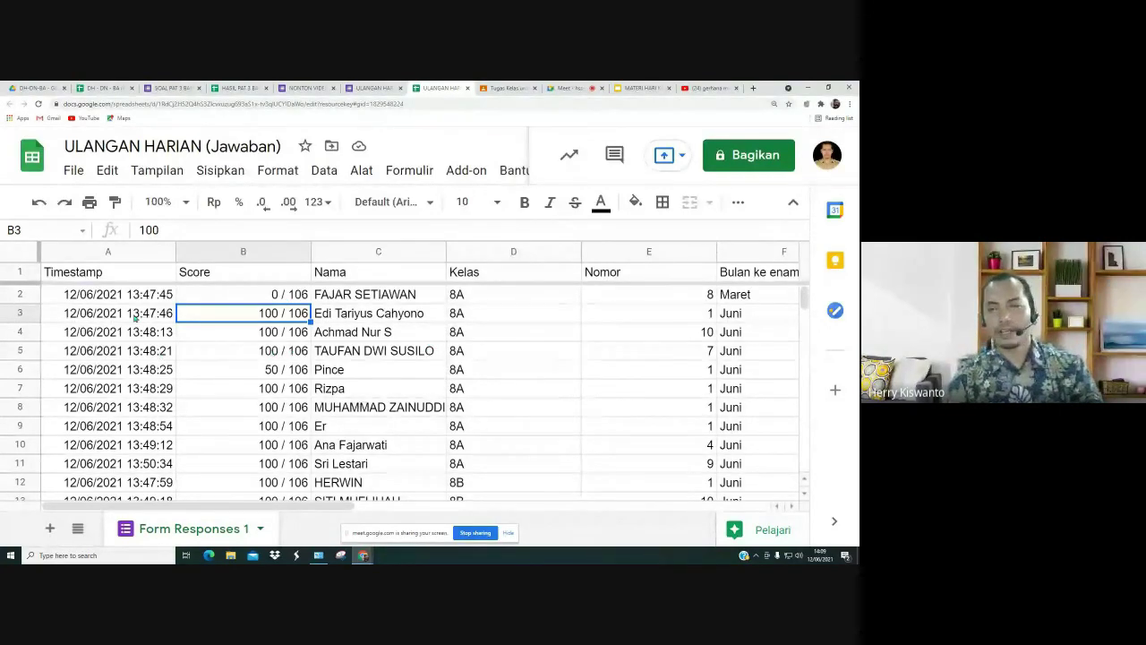
left_click_drag(264, 298, 660, 465)
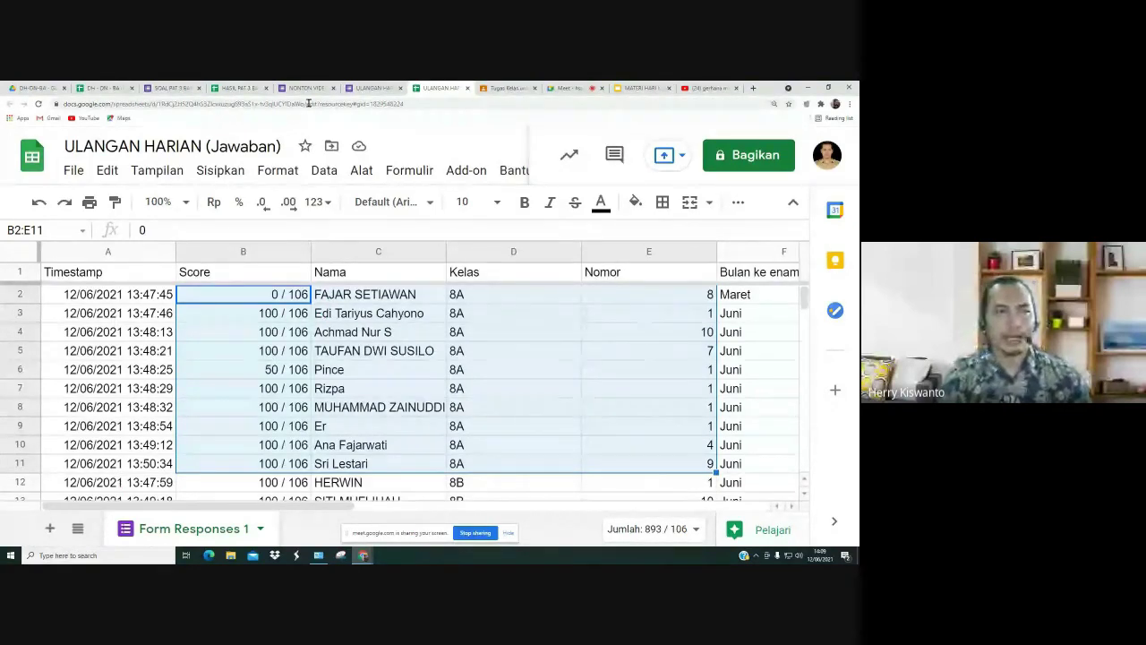
Step: Switch to the DH - DN - BA (PAT) 1 BAHASA INDONESIA spreadsheet and review the class 9B attendance and NILAI list down to its end
left_click(100, 88)
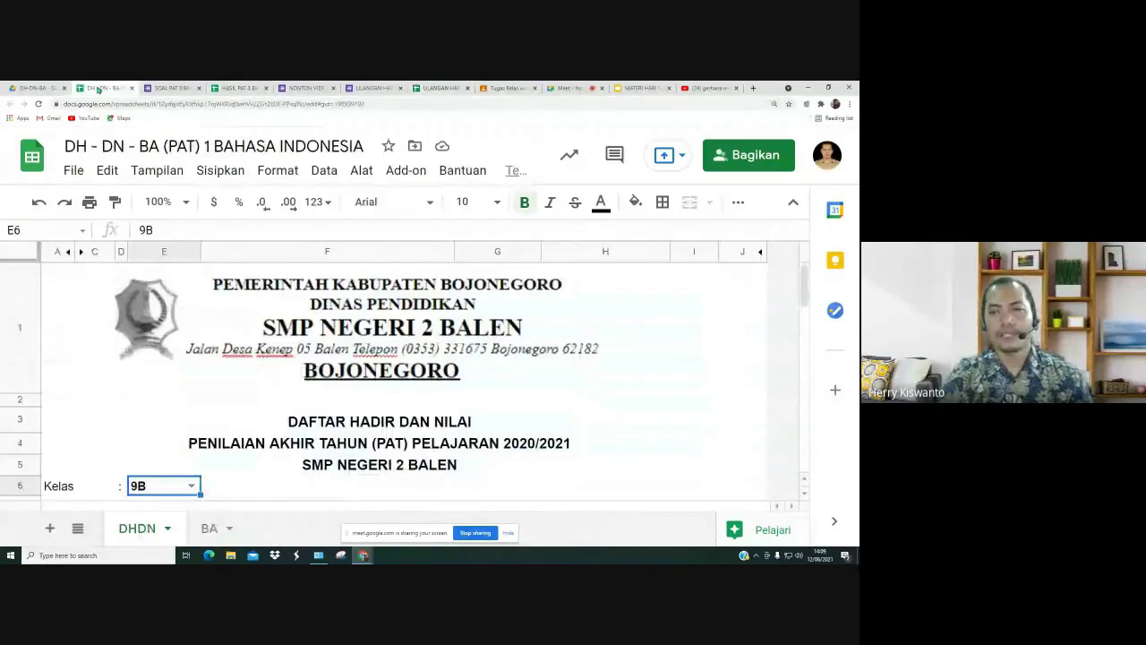
scroll(418, 373, "down", 5)
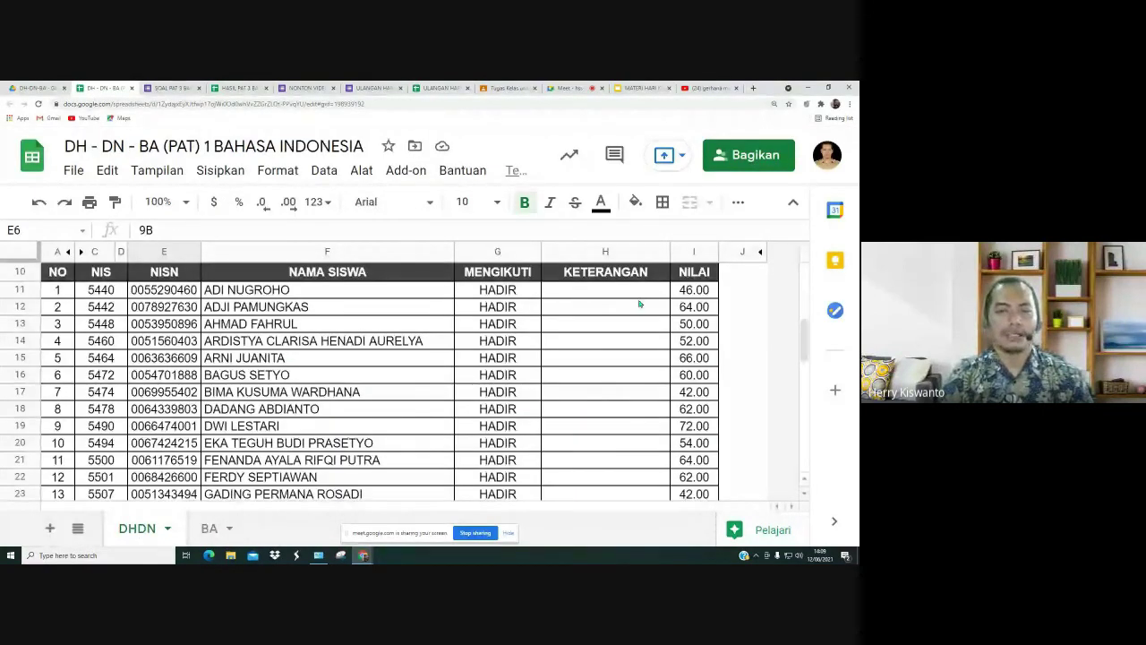
scroll(695, 407, "down", 1)
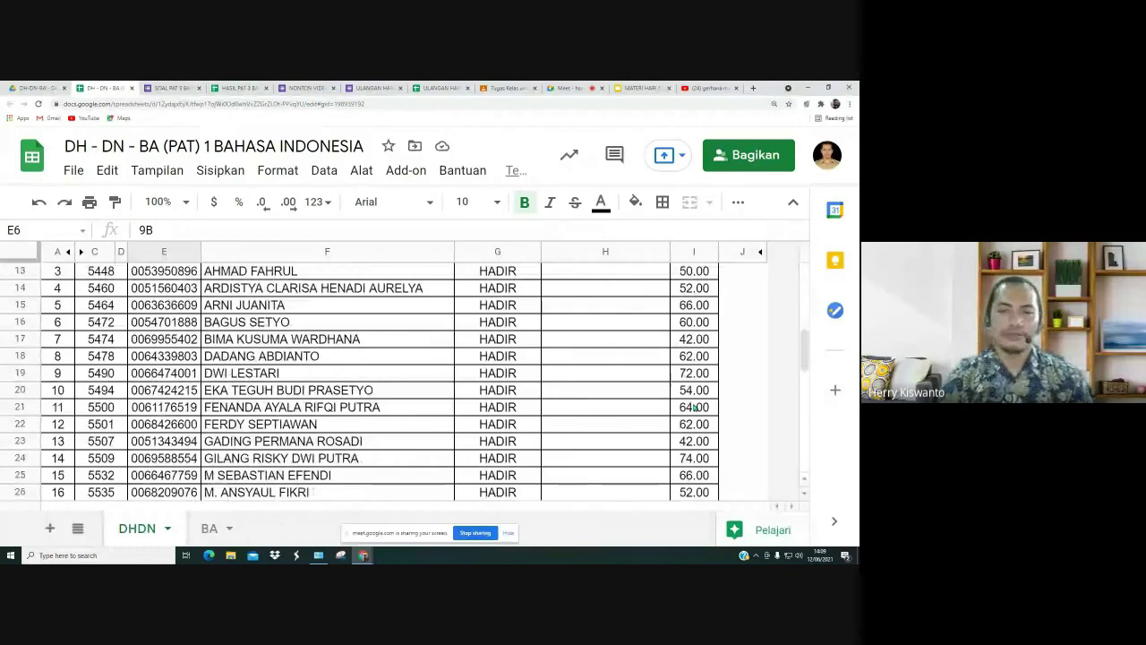
scroll(694, 408, "down", 6)
scroll(691, 408, "up", 2)
scroll(548, 397, "up", 7)
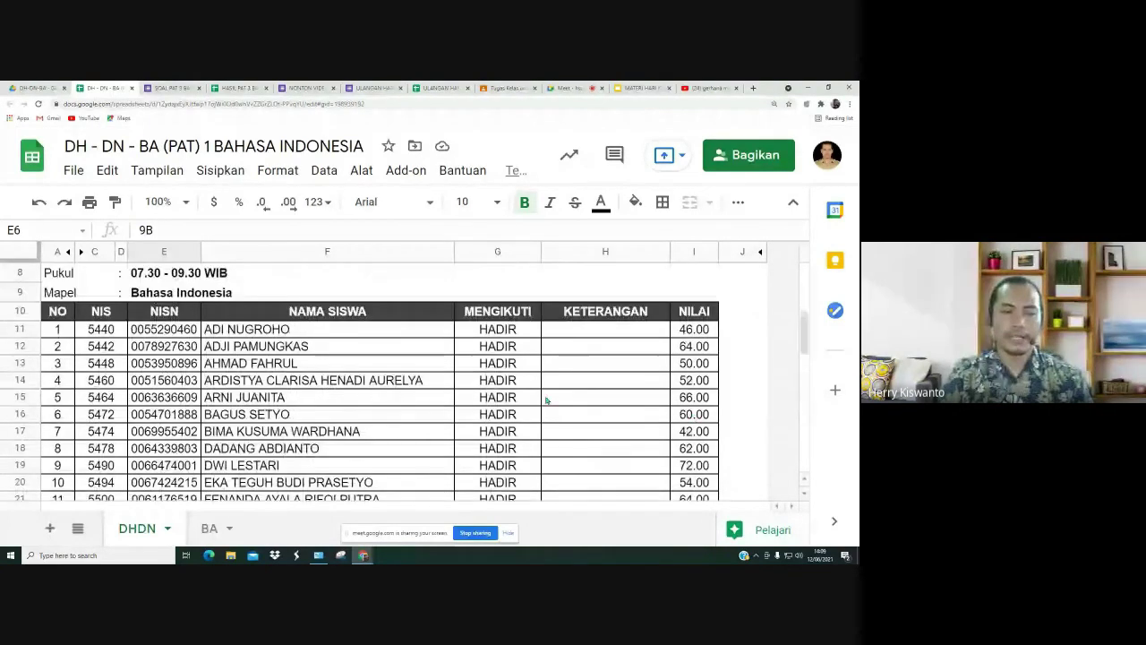
scroll(548, 397, "down", 10)
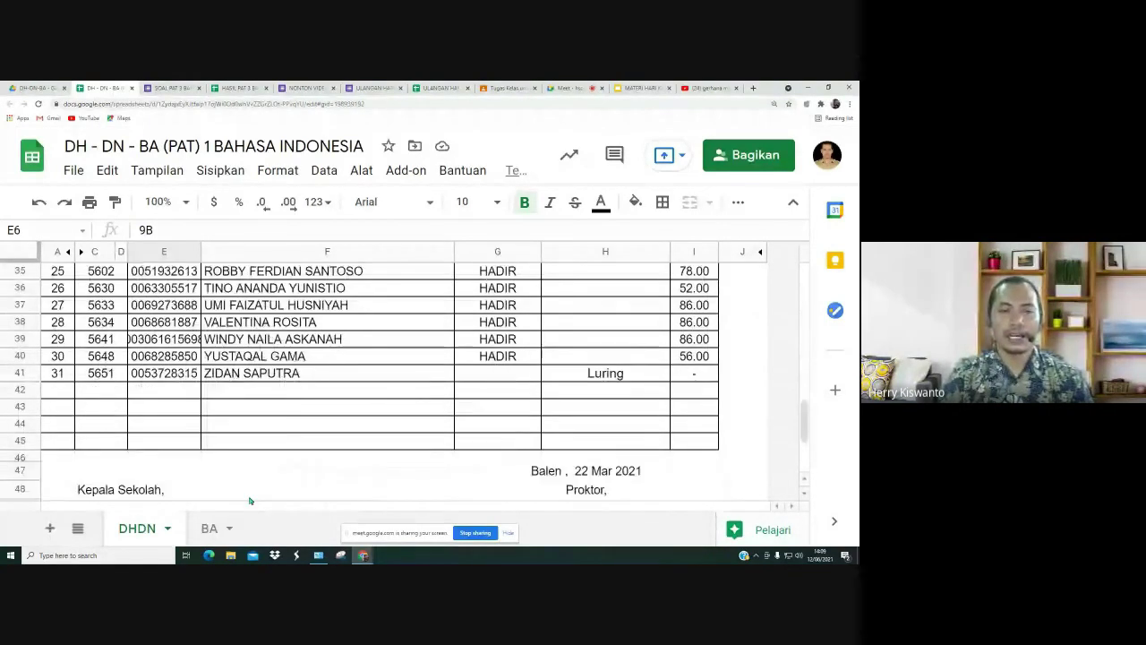
Step: Open the BA sheet and review the Berita Acara report, including the registered, attending and absent student entries and the notes section
left_click(201, 530)
scroll(512, 410, "down", 2)
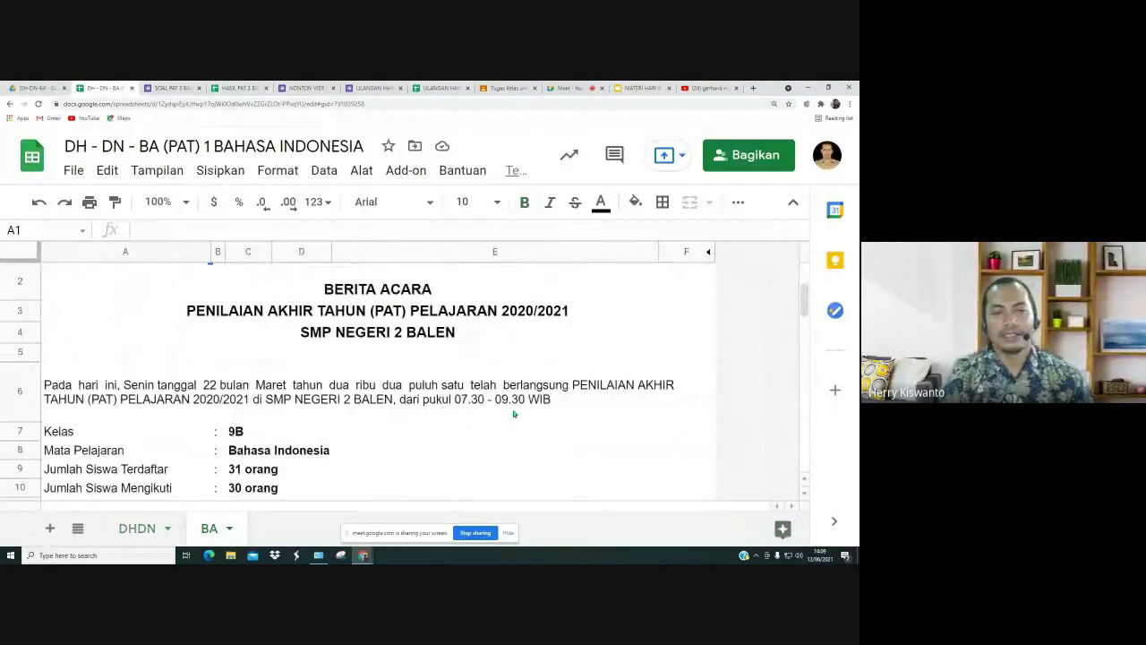
scroll(514, 414, "down", 1)
scroll(514, 414, "down", 2)
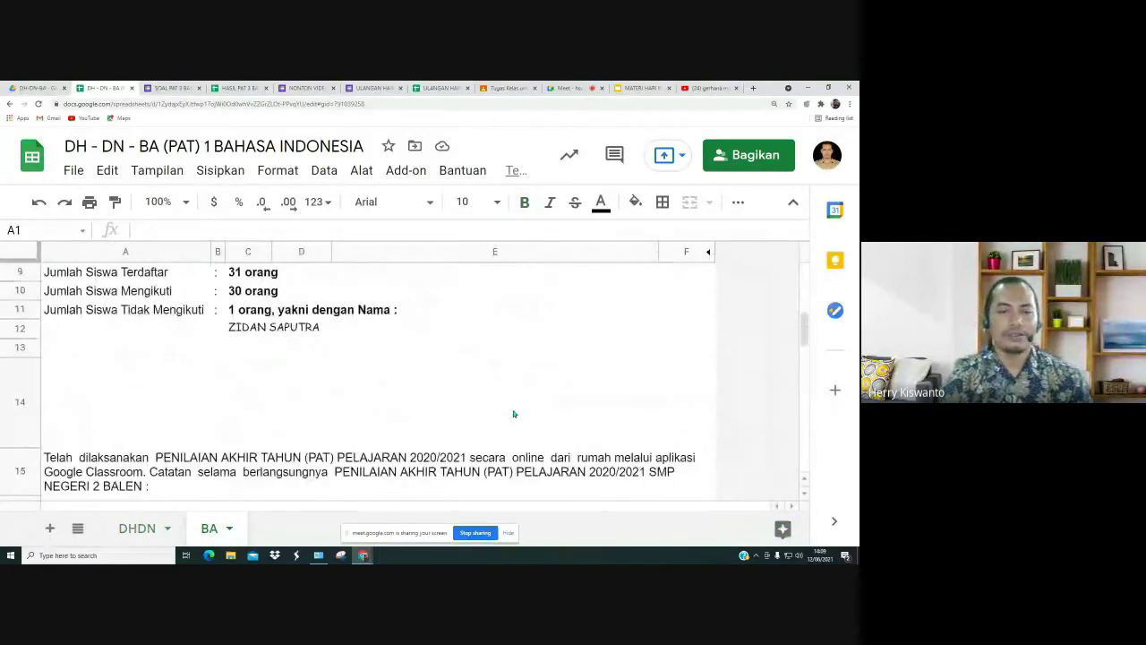
scroll(514, 414, "down", 1)
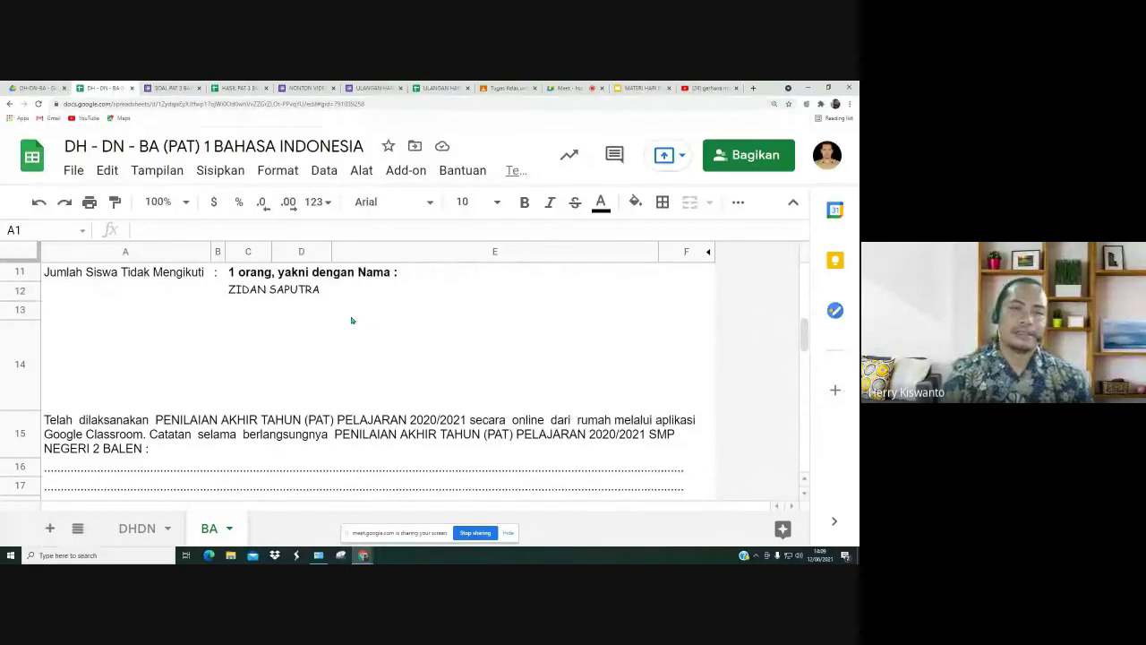
scroll(352, 340, "down", 3)
scroll(353, 373, "up", 5)
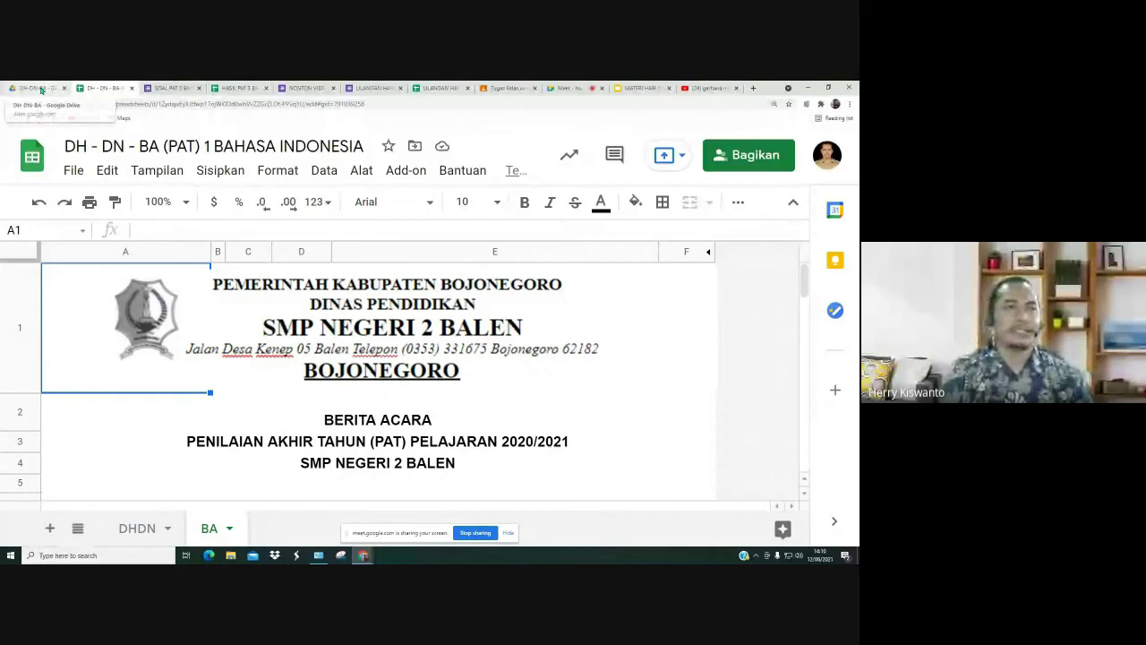
Step: Show the DH-DN-BA folder in Google Drive with the spreadsheets per subject, and return to the Bahasa Indonesia spreadsheet
left_click(41, 90)
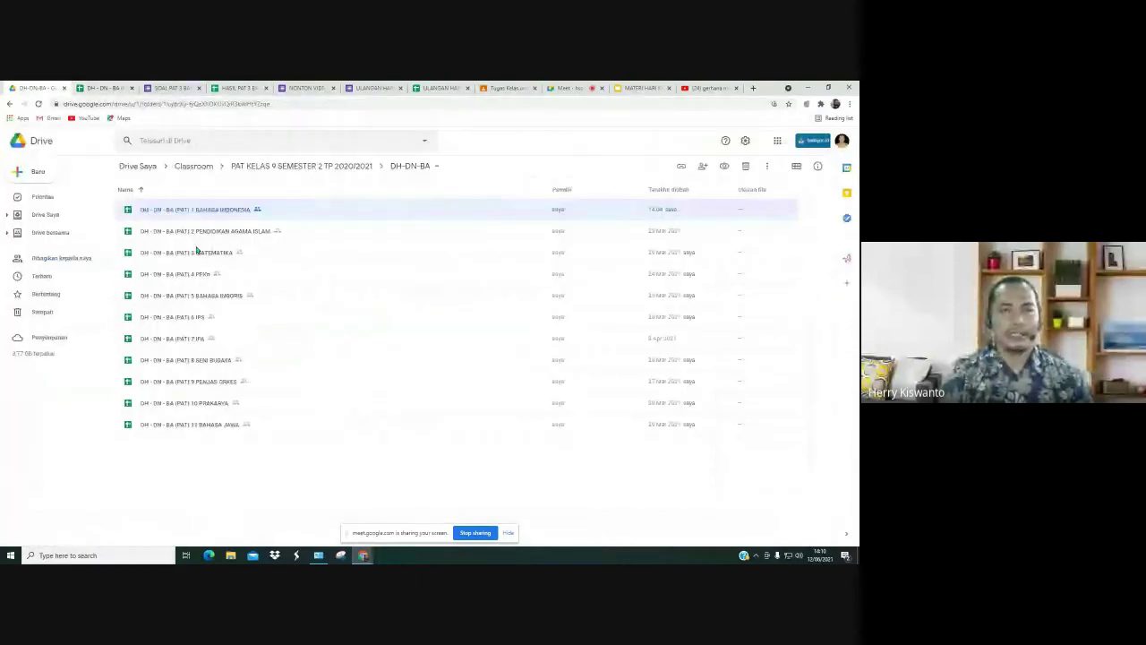
left_click(103, 88)
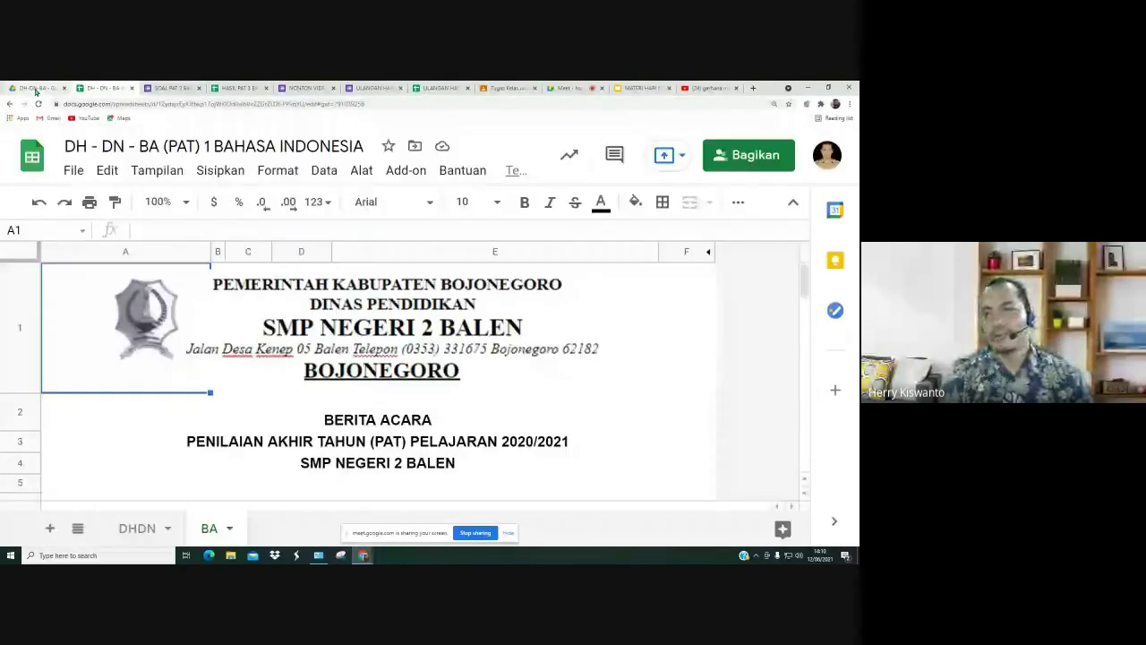